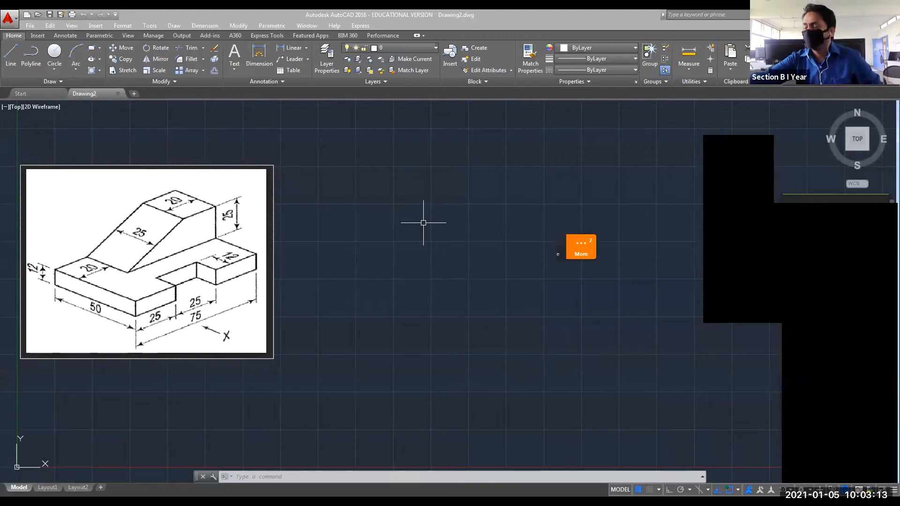
Open Drawing1 from Recent Documents on the Start page.
{"action": "left_click", "coordinate": [30, 91]}
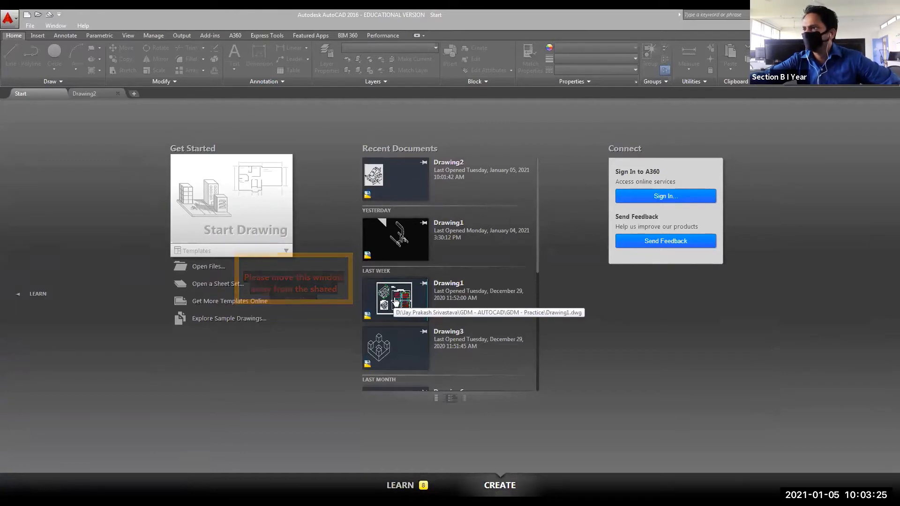
{"action": "left_click", "coordinate": [394, 303]}
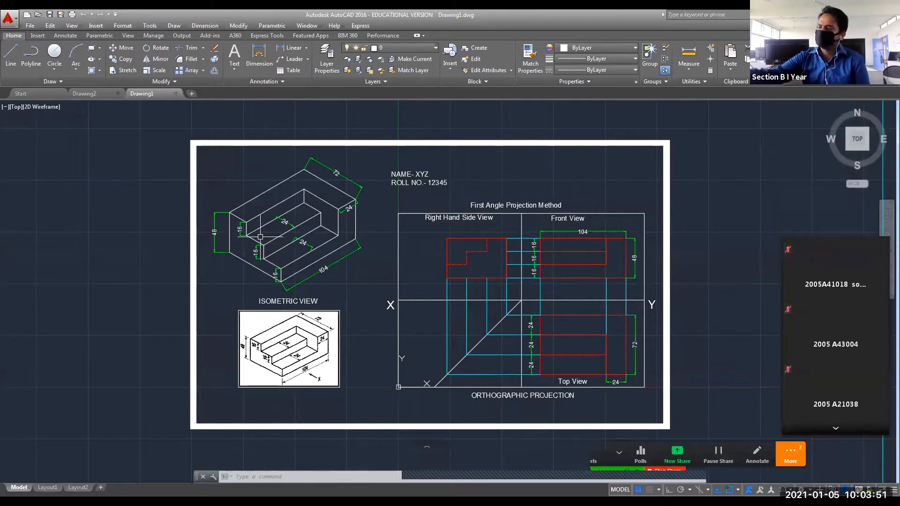
Go back to the Start page and open Drawing3 from Recent Documents.
{"action": "left_click", "coordinate": [26, 94]}
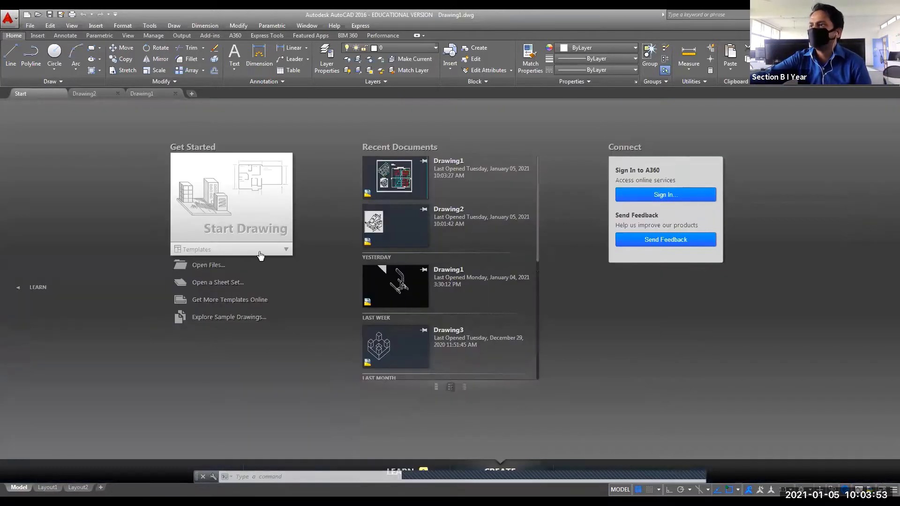
{"action": "left_click", "coordinate": [448, 336]}
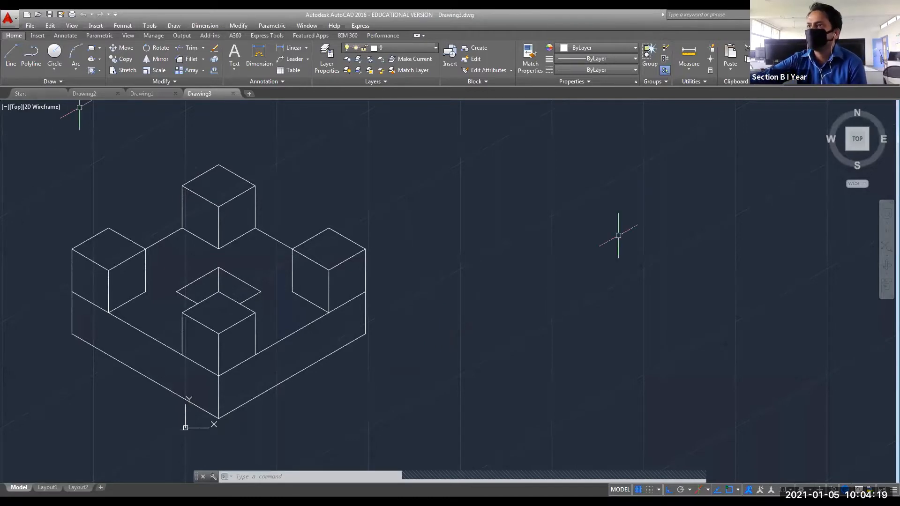
{"action": "left_click", "coordinate": [98, 92]}
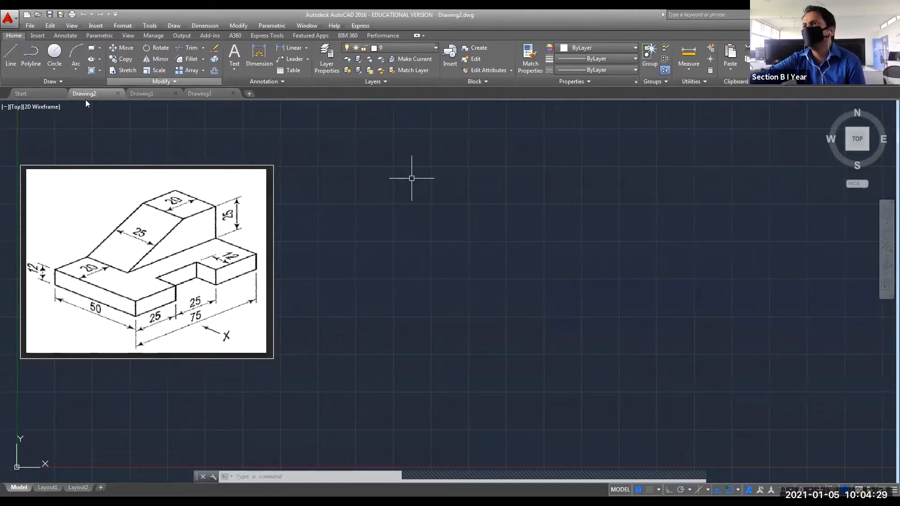
{"action": "left_click", "coordinate": [153, 93]}
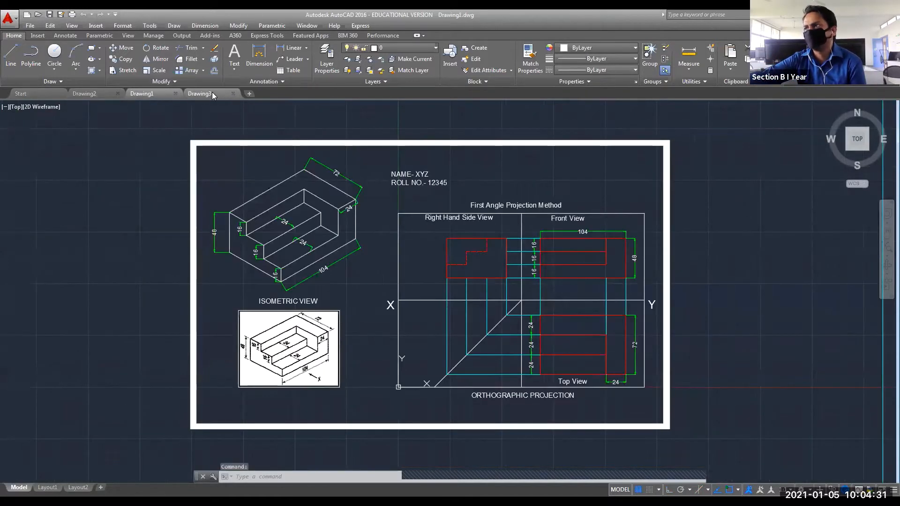
{"action": "left_click", "coordinate": [82, 95]}
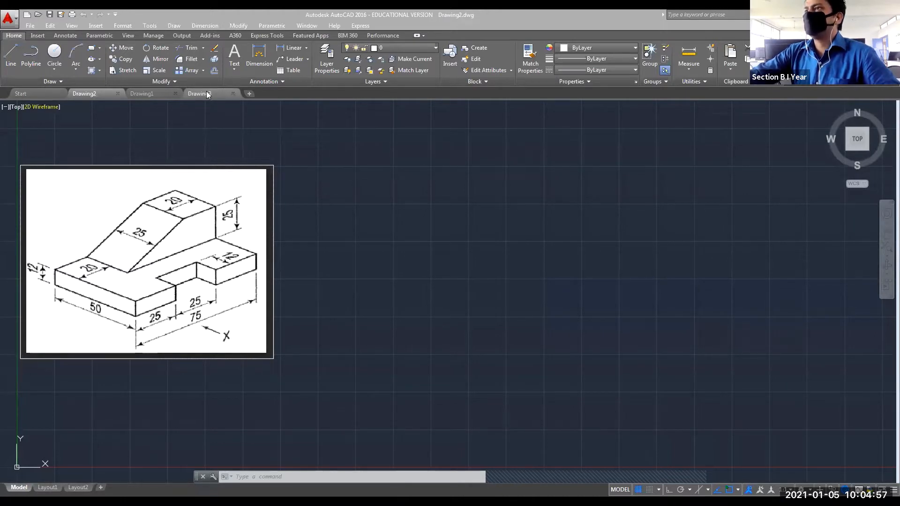
{"action": "left_click", "coordinate": [149, 93]}
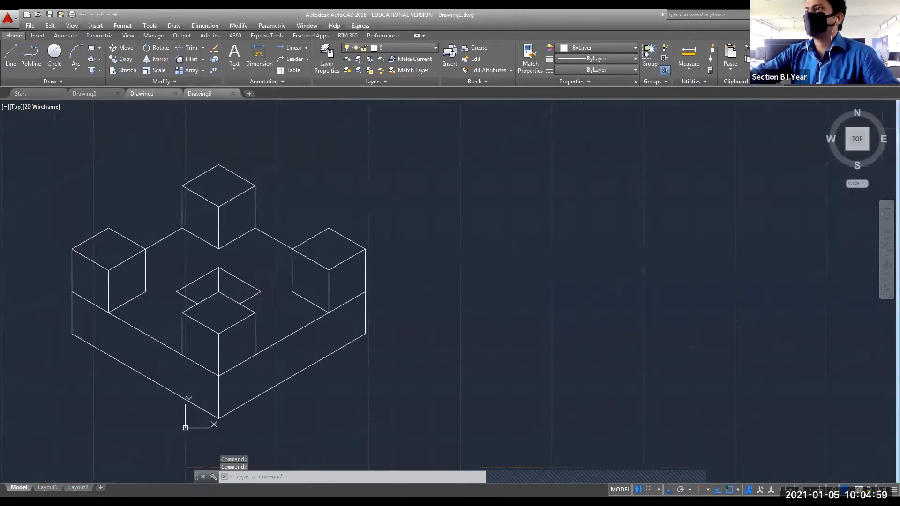
Zoom out and pan so the isometric block sits small in the upper-left, leaving space on the right.
{"action": "scroll", "coordinate": [454, 284], "scroll_direction": "down", "scroll_amount": 2}
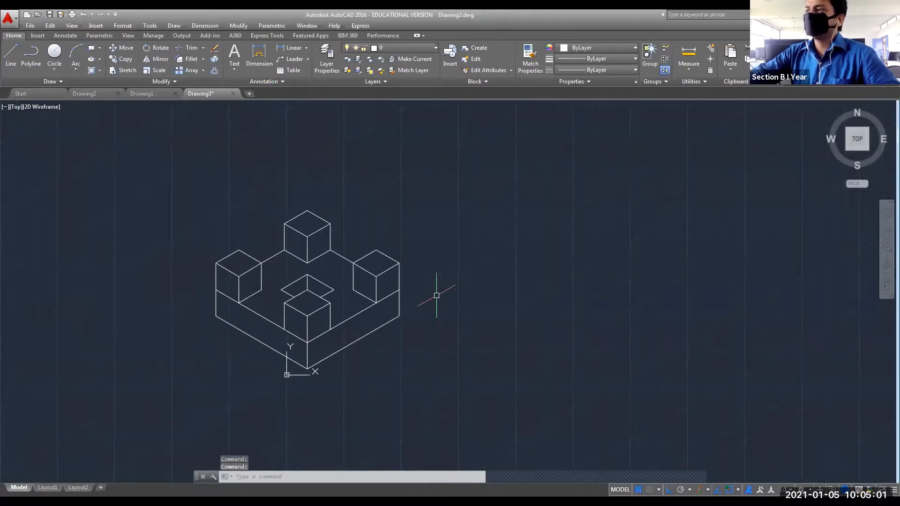
{"action": "mouse_move", "coordinate": [392, 291]}
{"action": "middle_mouse_down"}
{"action": "mouse_move", "coordinate": [305, 263]}
{"action": "mouse_move", "coordinate": [208, 253]}
{"action": "middle_mouse_up"}
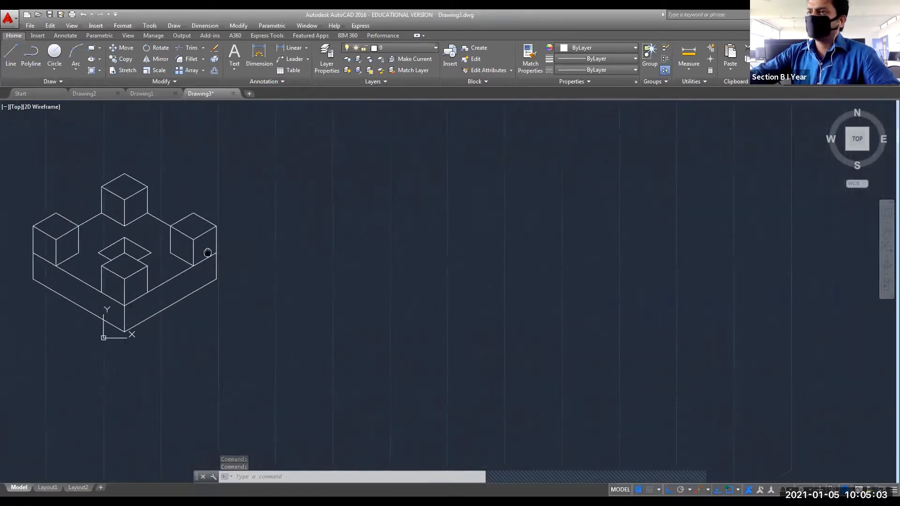
{"action": "middle_click", "coordinate": [208, 253]}
{"action": "middle_click", "coordinate": [207, 253]}
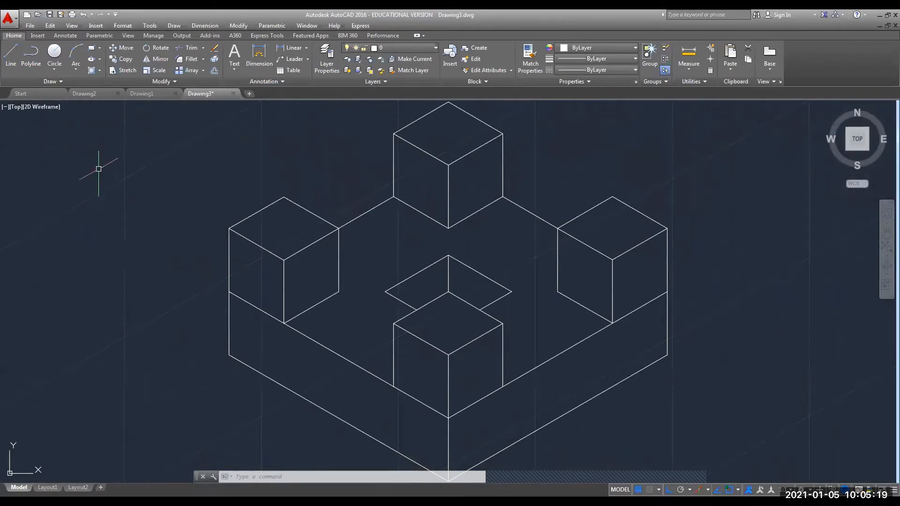
{"action": "scroll", "coordinate": [299, 312], "scroll_direction": "down", "scroll_amount": 2}
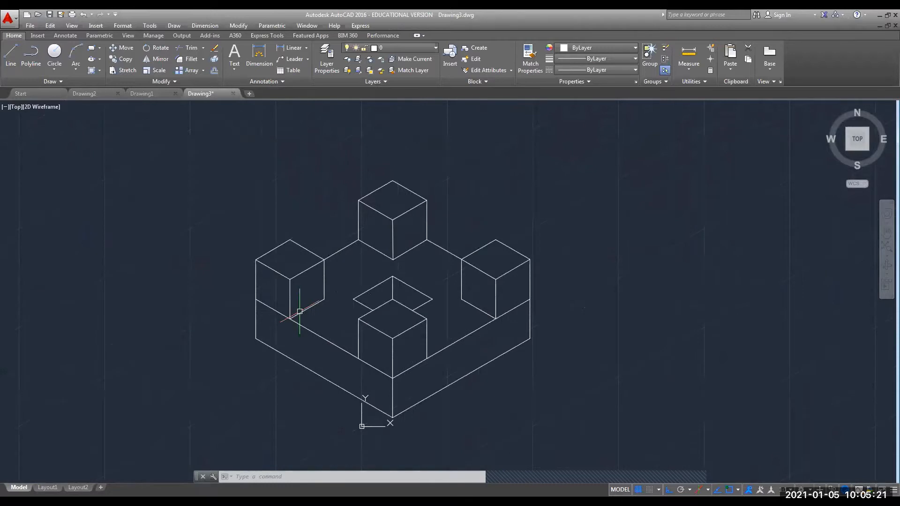
{"action": "mouse_move", "coordinate": [299, 309]}
{"action": "middle_mouse_down"}
{"action": "mouse_move", "coordinate": [263, 314]}
{"action": "mouse_move", "coordinate": [165, 287]}
{"action": "middle_mouse_up"}
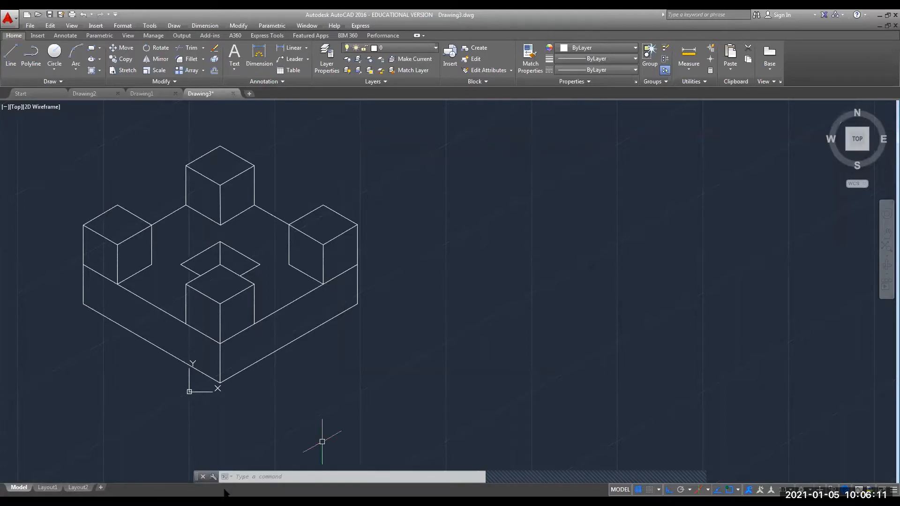
Run ISODRAFT and switch the drafting grid to Orthographic.
{"action": "left_click", "coordinate": [244, 477]}
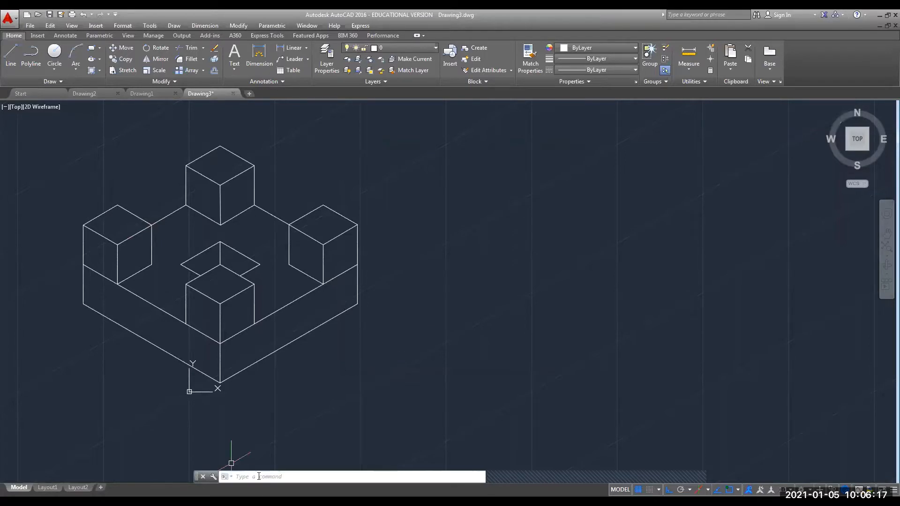
{"action": "type", "text": "isodraft"}
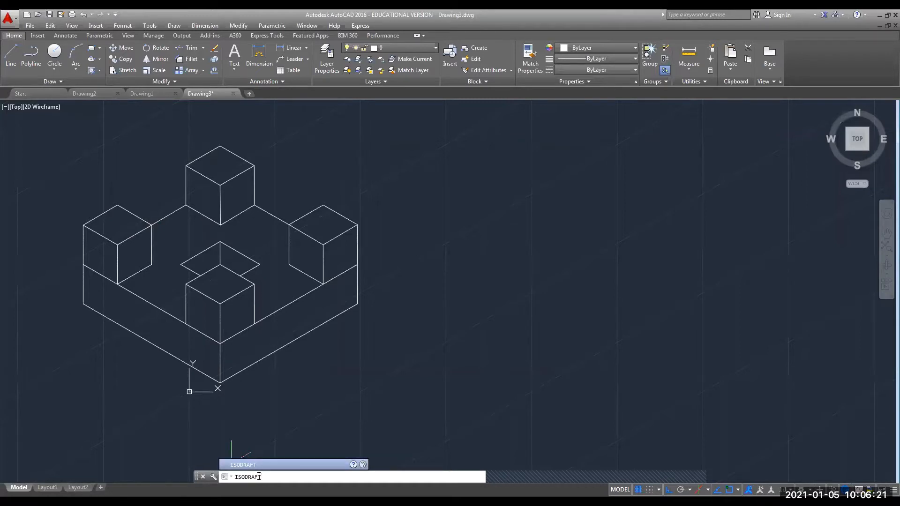
{"action": "key", "text": "Return"}
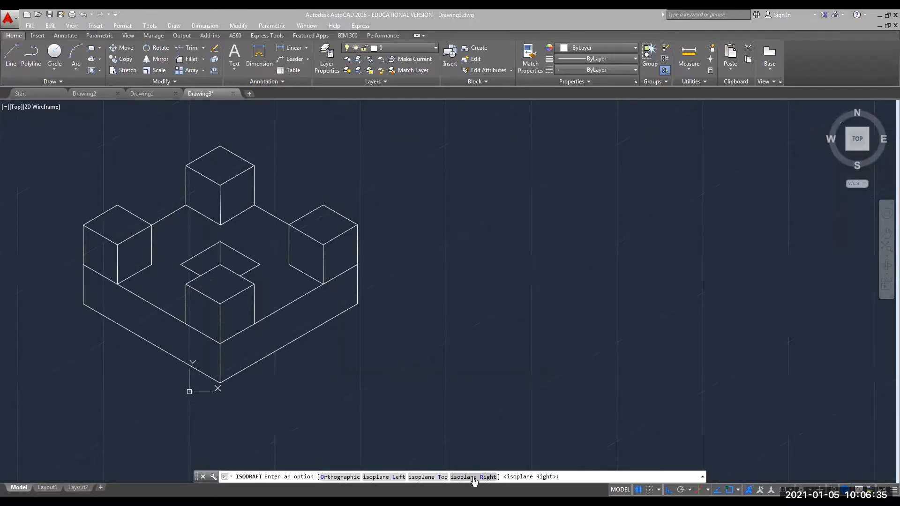
{"action": "left_click", "coordinate": [331, 475]}
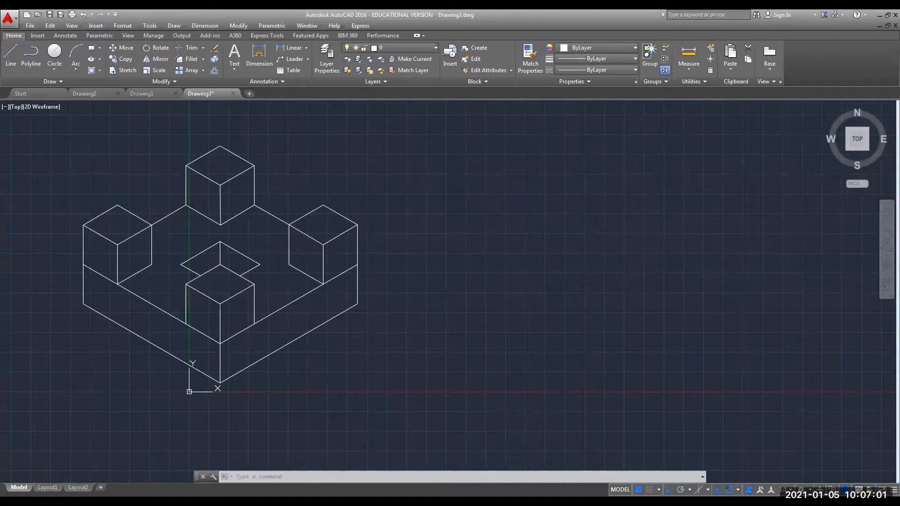
Add an aligned 100 dimension along the lower-right edge of the block's base.
{"action": "scroll", "coordinate": [233, 321], "scroll_direction": "down", "scroll_amount": 2}
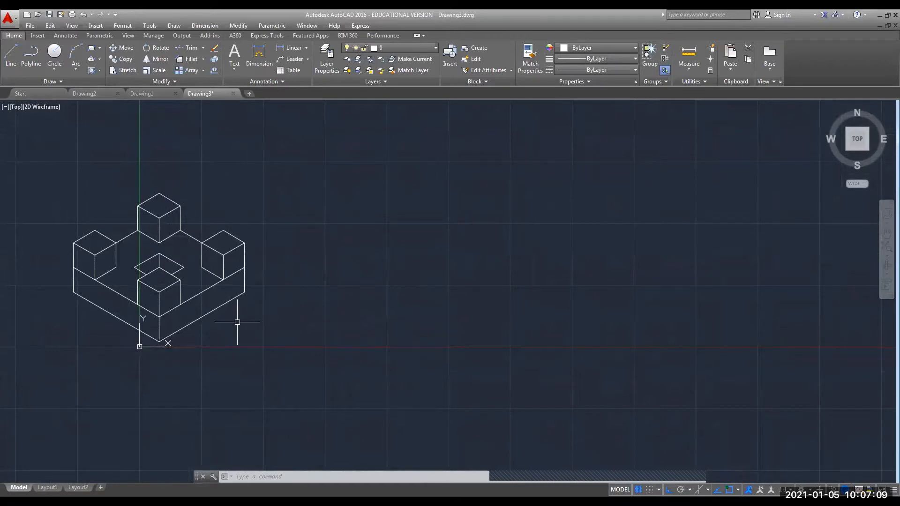
{"action": "left_click", "coordinate": [307, 48]}
{"action": "left_click", "coordinate": [300, 81]}
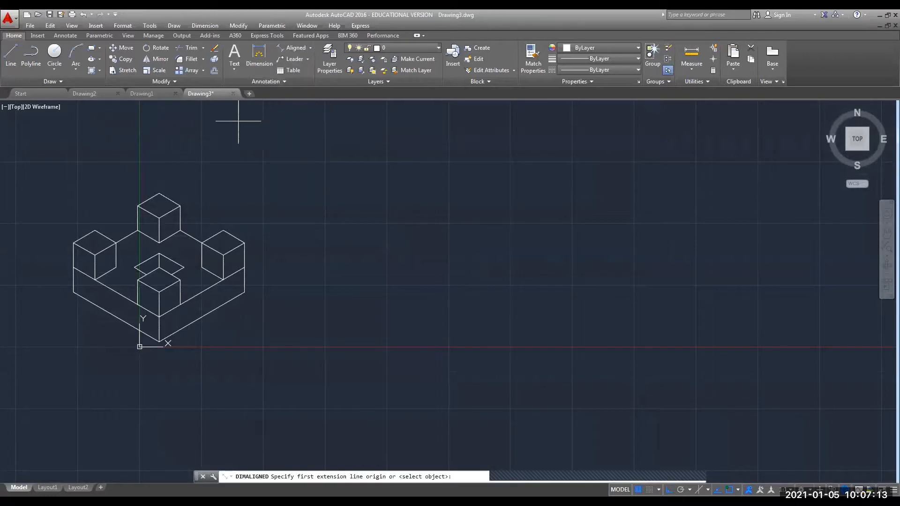
{"action": "left_click", "coordinate": [160, 341]}
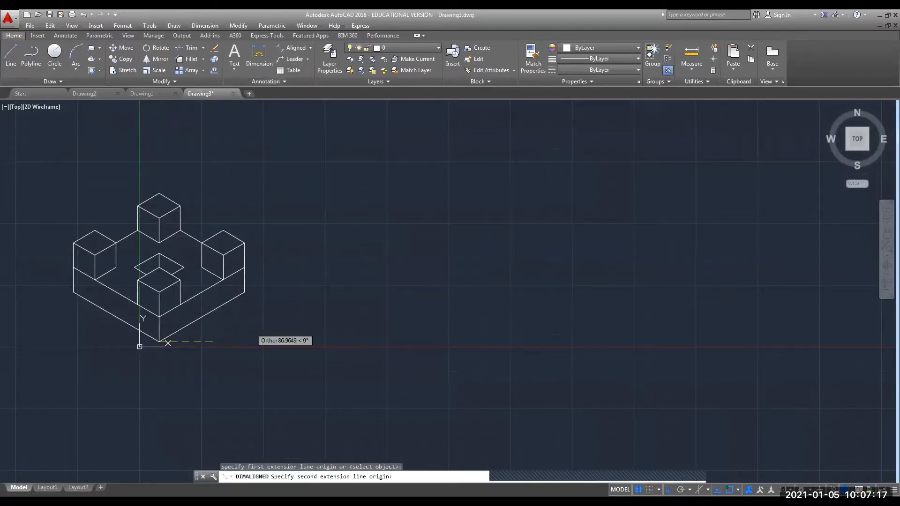
{"action": "left_click", "coordinate": [245, 294]}
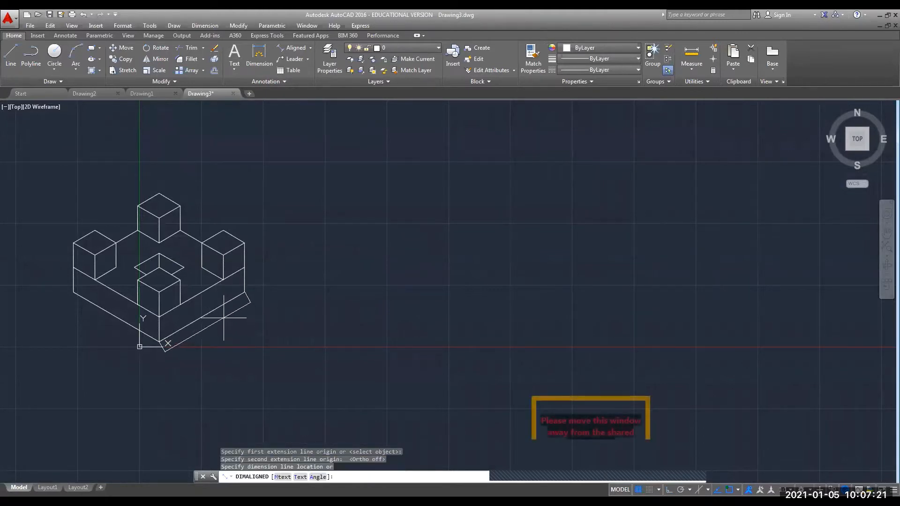
{"action": "left_click", "coordinate": [226, 313]}
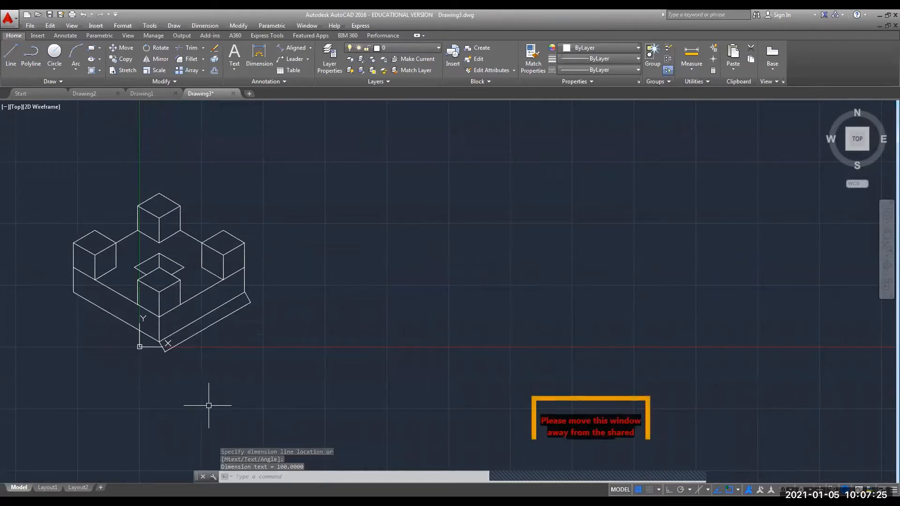
{"action": "left_click", "coordinate": [249, 476]}
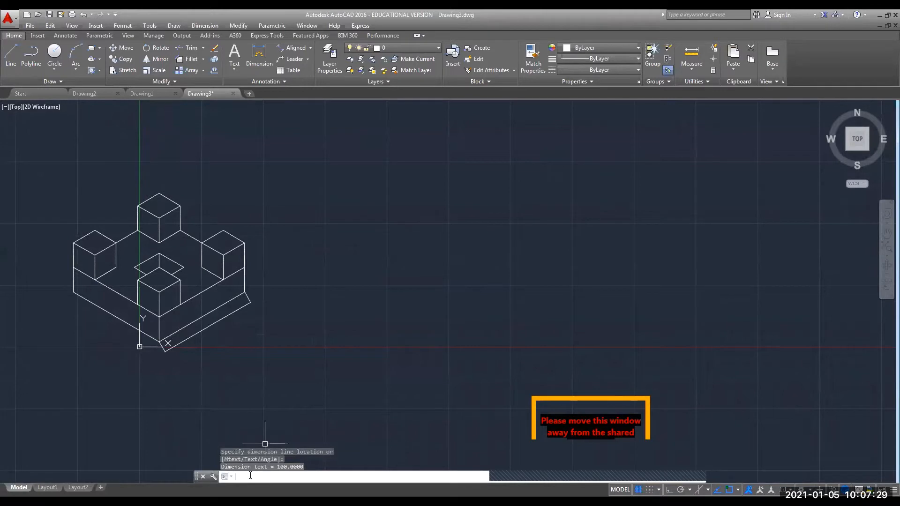
Open the Dimension Style Manager with DIMSTYLE and reposition it on screen.
{"action": "type", "text": "dimsty"}
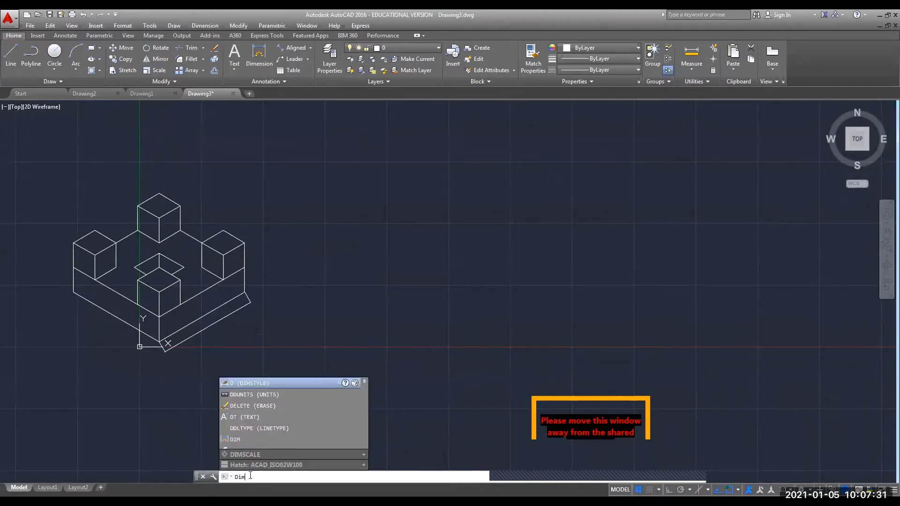
{"action": "type", "text": "le"}
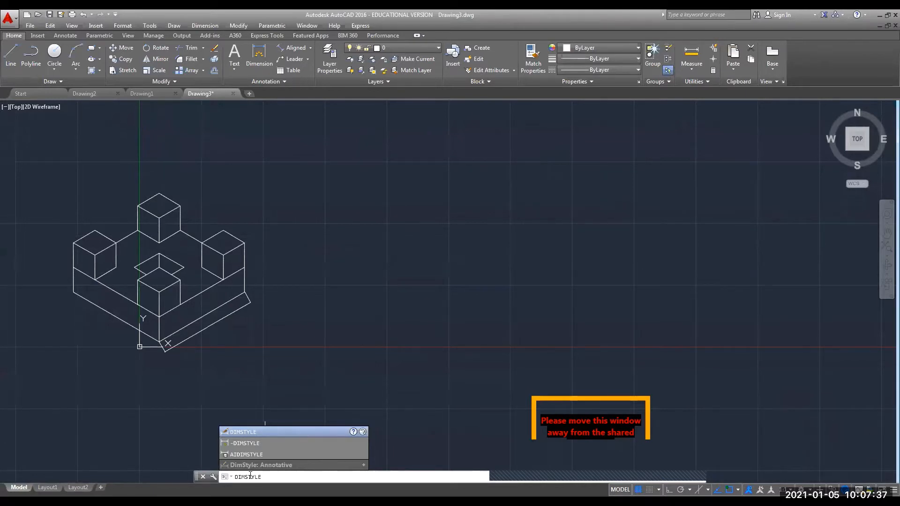
{"action": "left_click", "coordinate": [260, 433]}
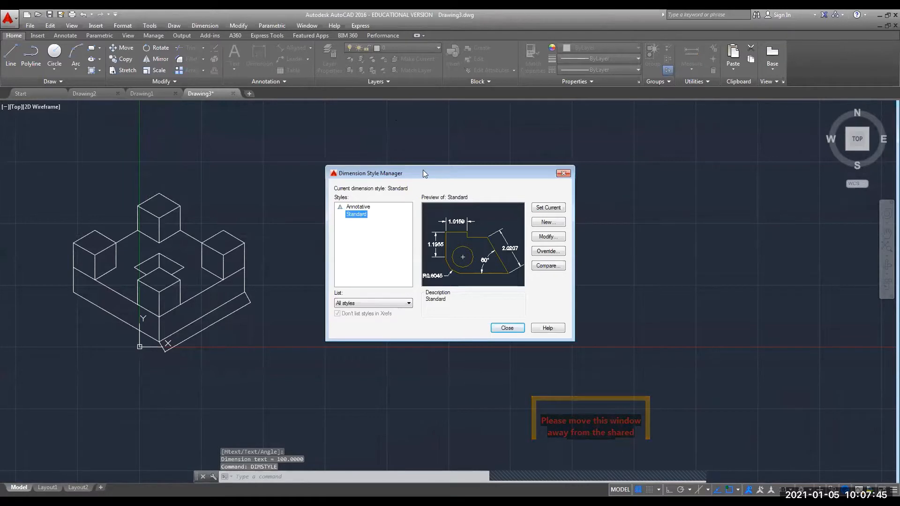
{"action": "left_click_drag", "start_coordinate": [424, 169], "coordinate": [434, 41]}
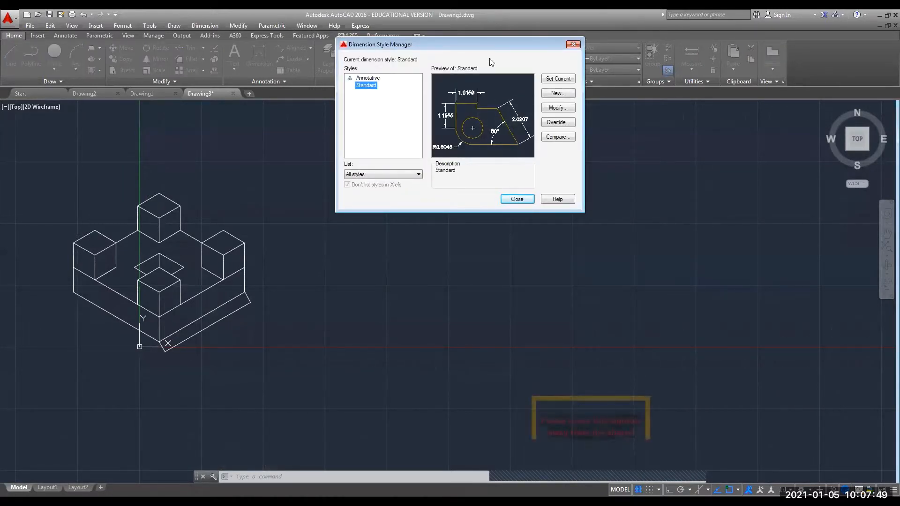
{"action": "left_click_drag", "start_coordinate": [484, 46], "coordinate": [411, 72]}
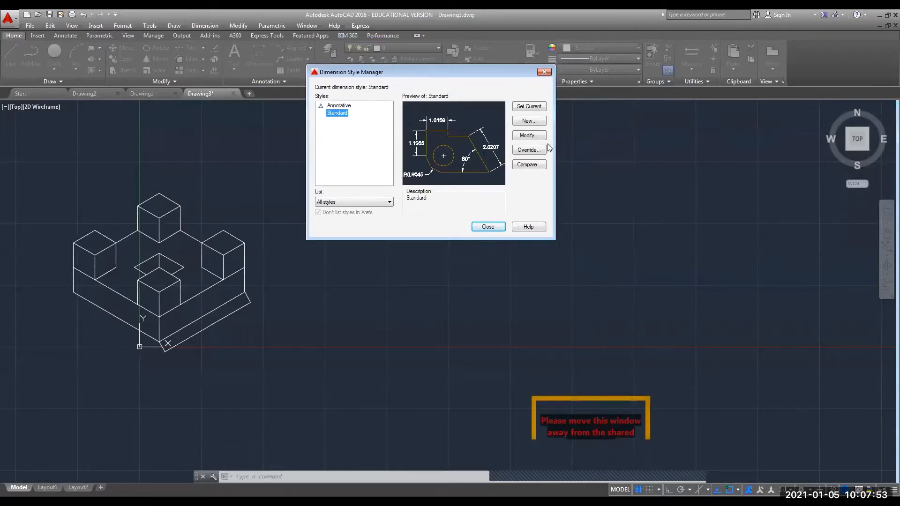
Modify the Standard style so its dimension lines and extension lines are both green.
{"action": "left_click", "coordinate": [519, 136]}
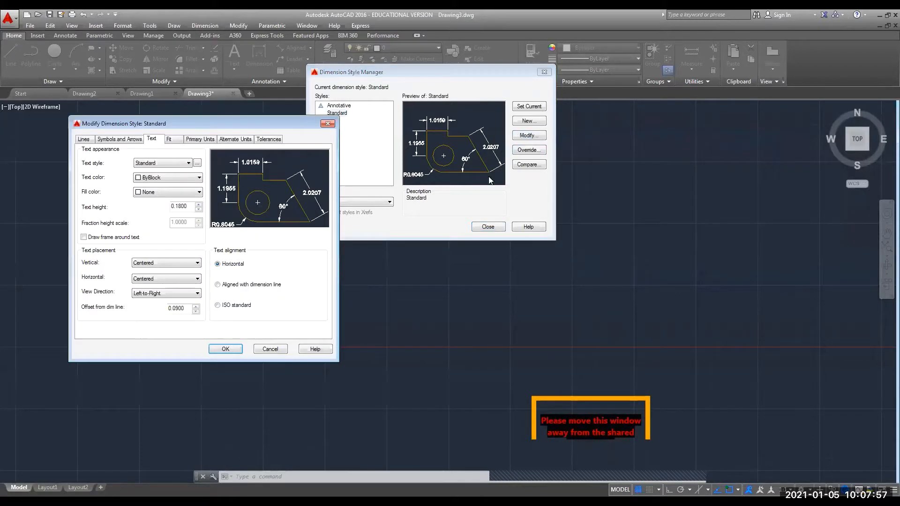
{"action": "left_click", "coordinate": [82, 140]}
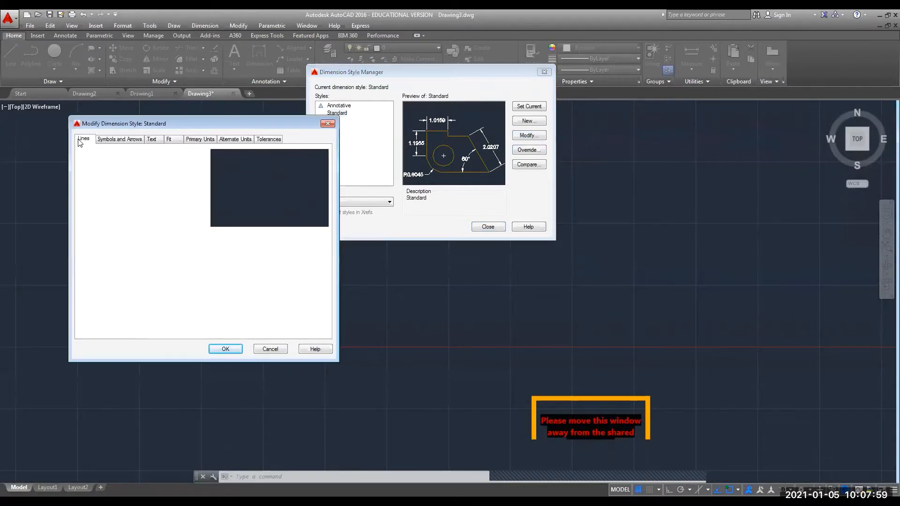
{"action": "left_click", "coordinate": [156, 160]}
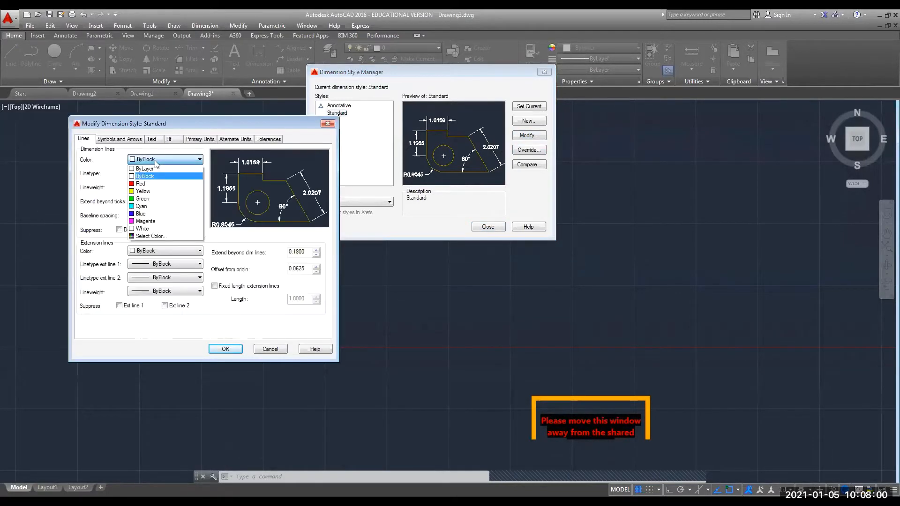
{"action": "left_click", "coordinate": [141, 202]}
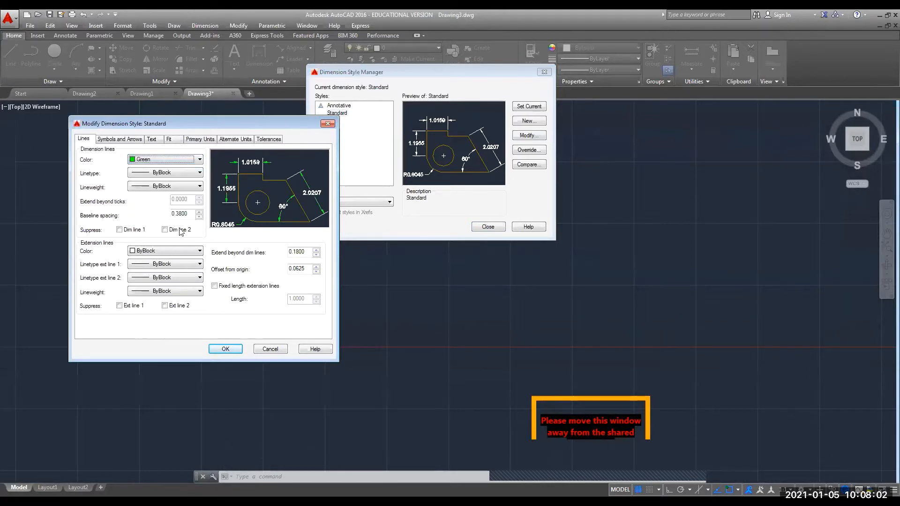
{"action": "left_click", "coordinate": [171, 253]}
{"action": "left_click", "coordinate": [162, 292]}
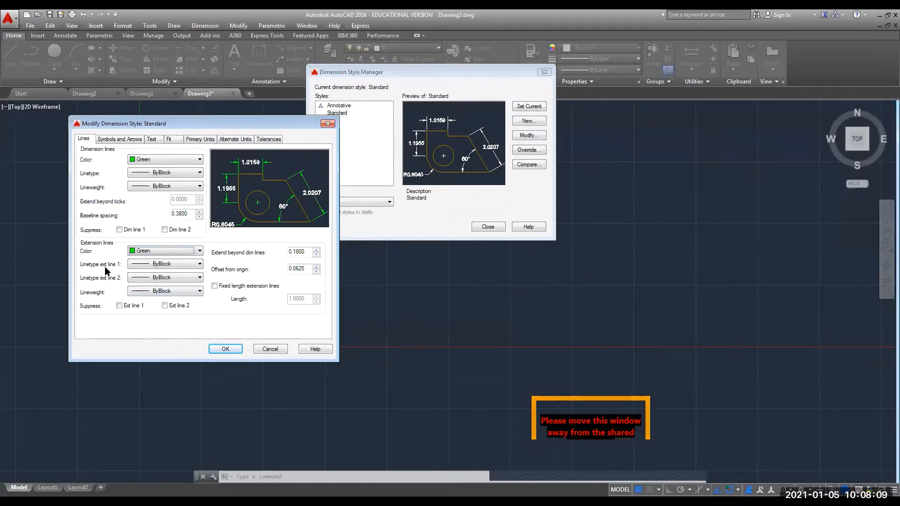
{"action": "left_click", "coordinate": [141, 159]}
{"action": "left_click", "coordinate": [136, 184]}
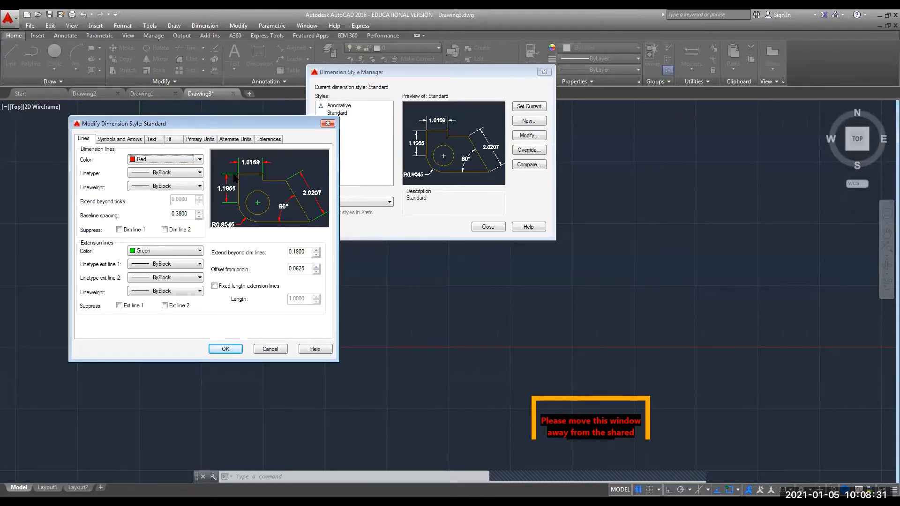
{"action": "left_click", "coordinate": [180, 160]}
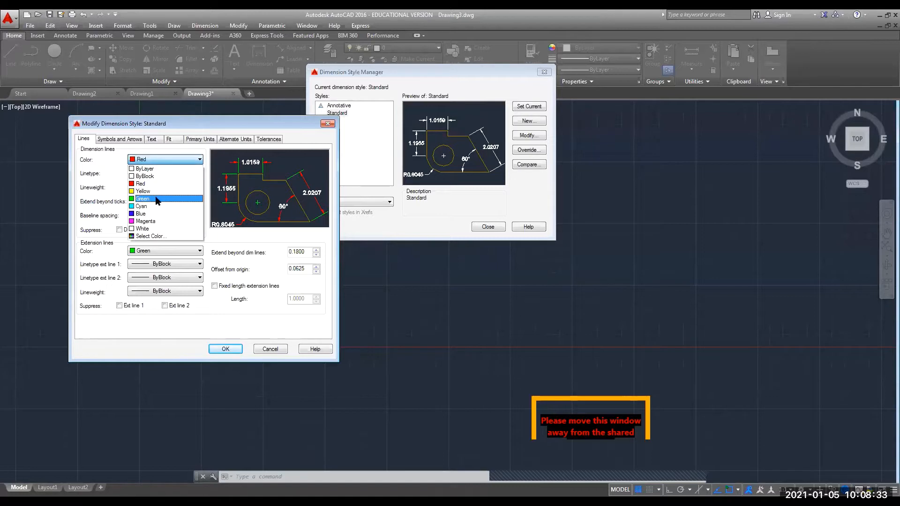
{"action": "left_click", "coordinate": [157, 199]}
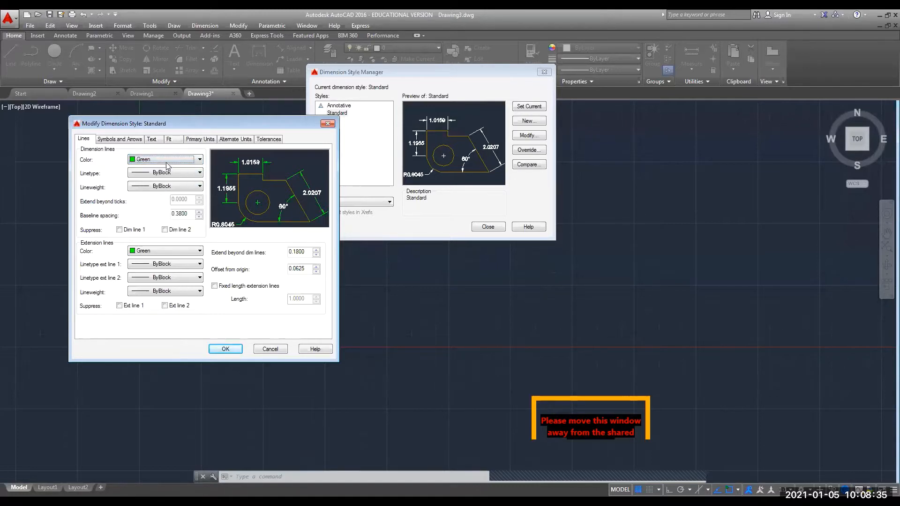
Set the Standard style's arrow size to 3 and its text to red with height 8.
{"action": "left_click", "coordinate": [113, 139]}
{"action": "double_click", "coordinate": [96, 232]}
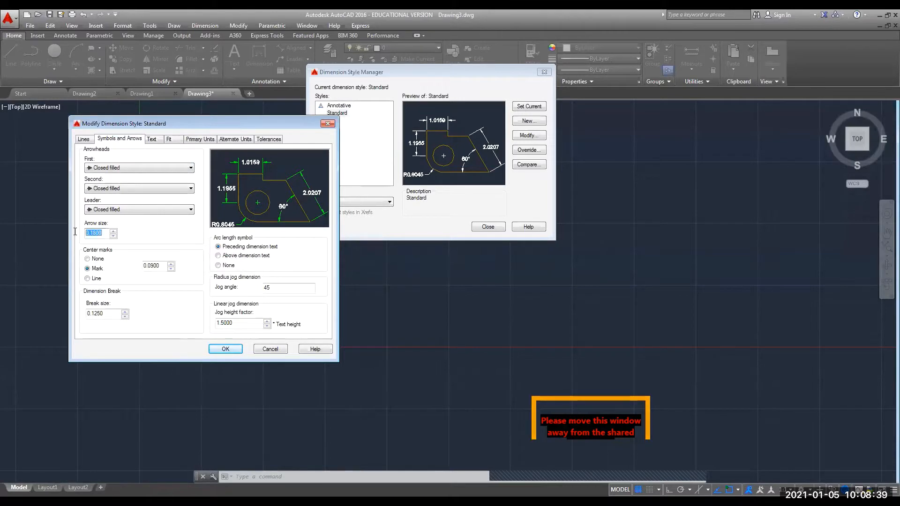
{"action": "type", "text": "3"}
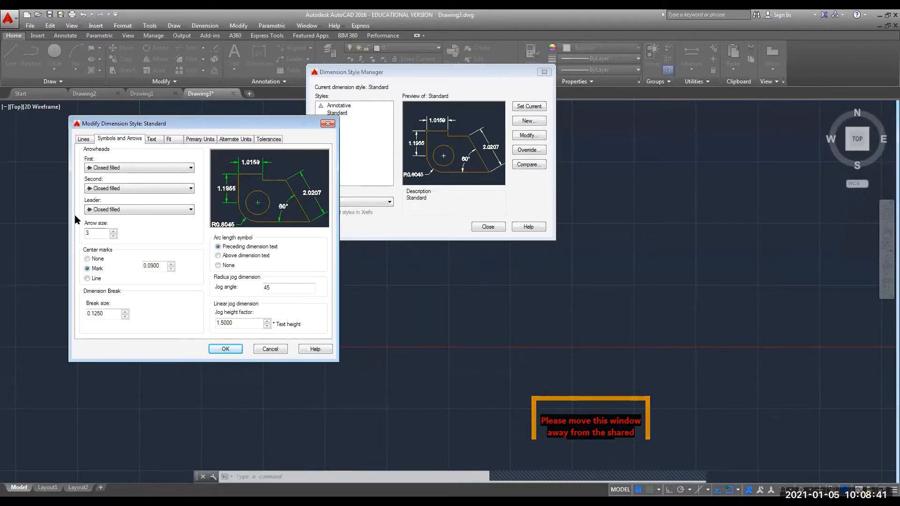
{"action": "left_click", "coordinate": [150, 139]}
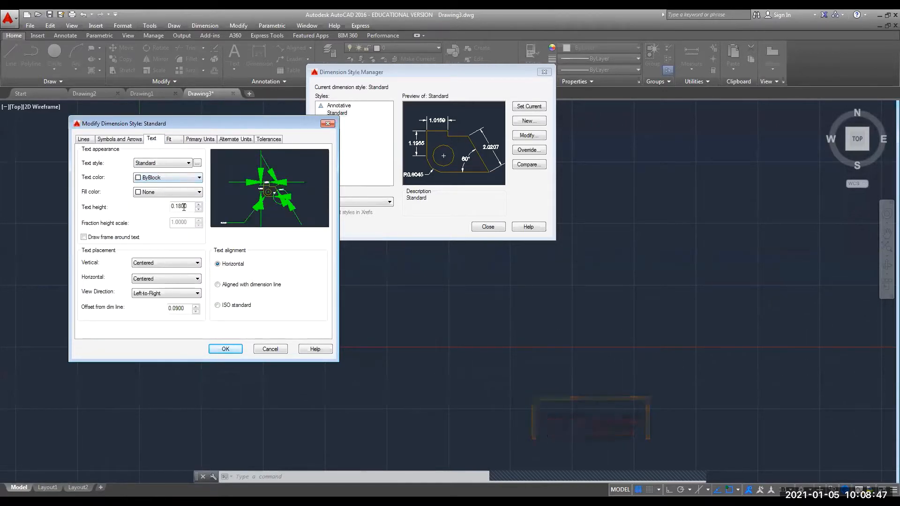
{"action": "left_click", "coordinate": [184, 178]}
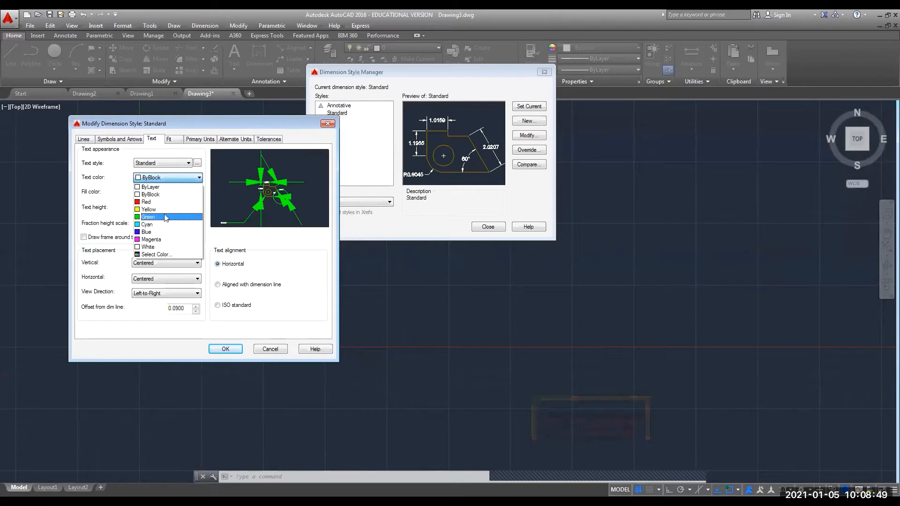
{"action": "left_click", "coordinate": [151, 202]}
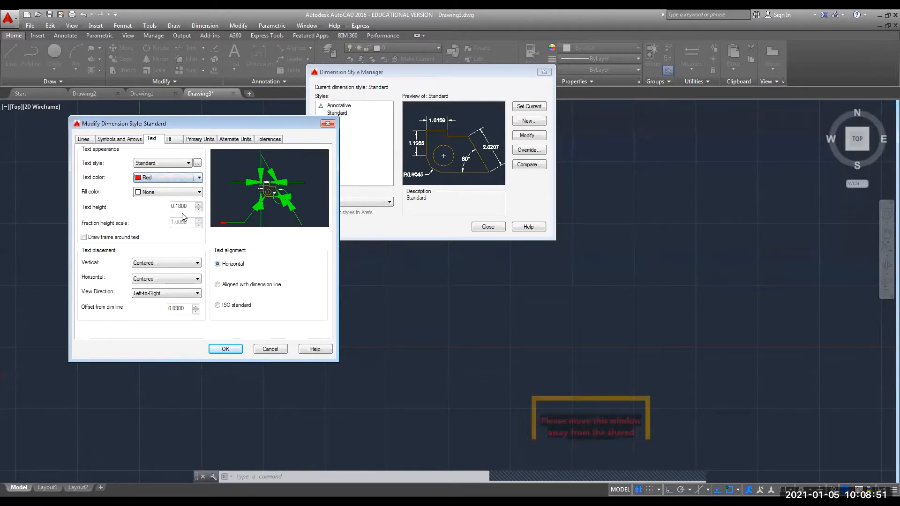
{"action": "double_click", "coordinate": [179, 206]}
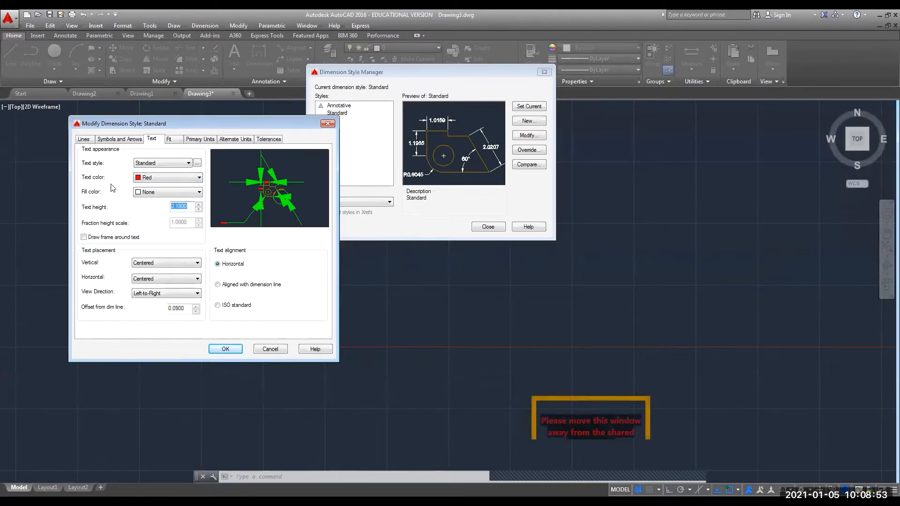
{"action": "type", "text": "8"}
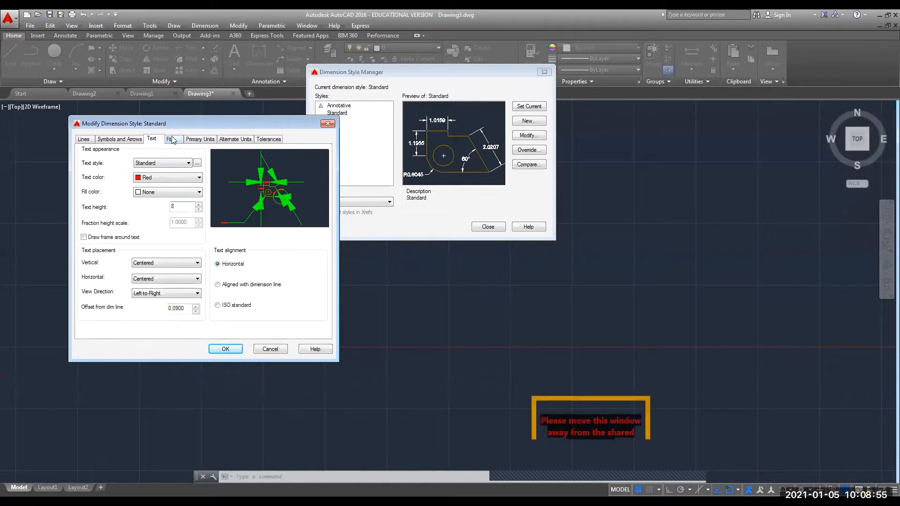
Set primary units precision to 0, then apply and close the Dimension Style Manager.
{"action": "left_click", "coordinate": [170, 139]}
{"action": "left_click", "coordinate": [200, 139]}
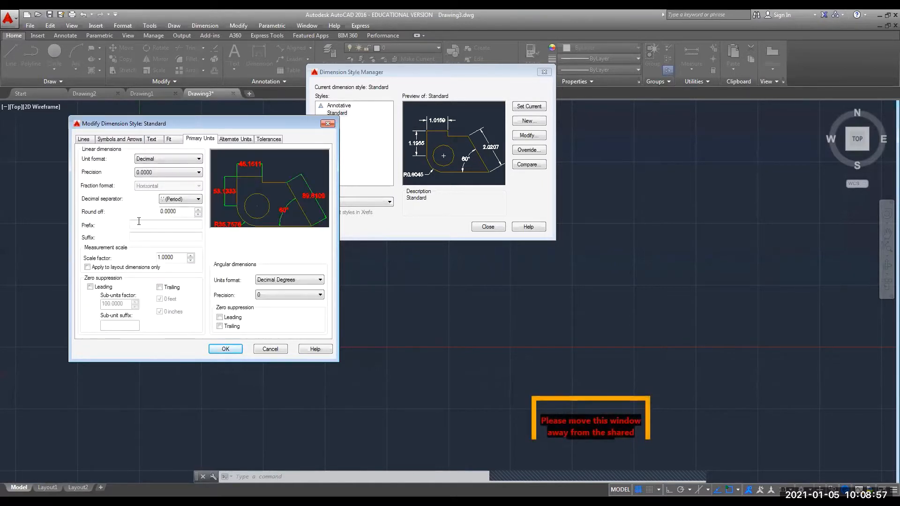
{"action": "left_click", "coordinate": [148, 173]}
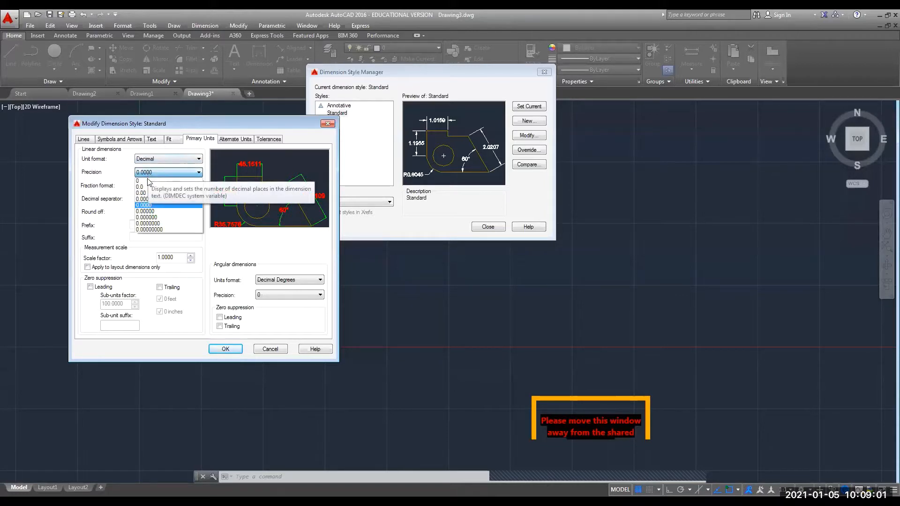
{"action": "left_click", "coordinate": [146, 181]}
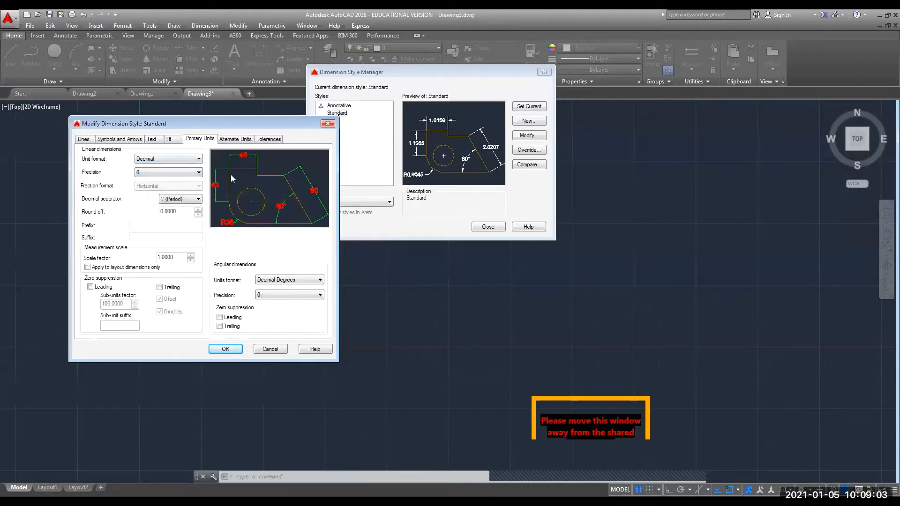
{"action": "left_click", "coordinate": [239, 139]}
{"action": "left_click", "coordinate": [270, 139]}
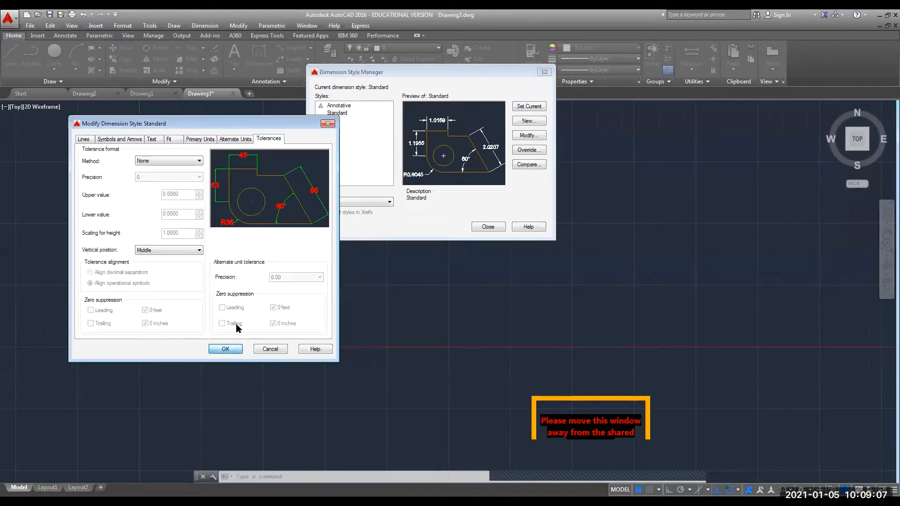
{"action": "left_click", "coordinate": [226, 349]}
{"action": "left_click", "coordinate": [486, 227]}
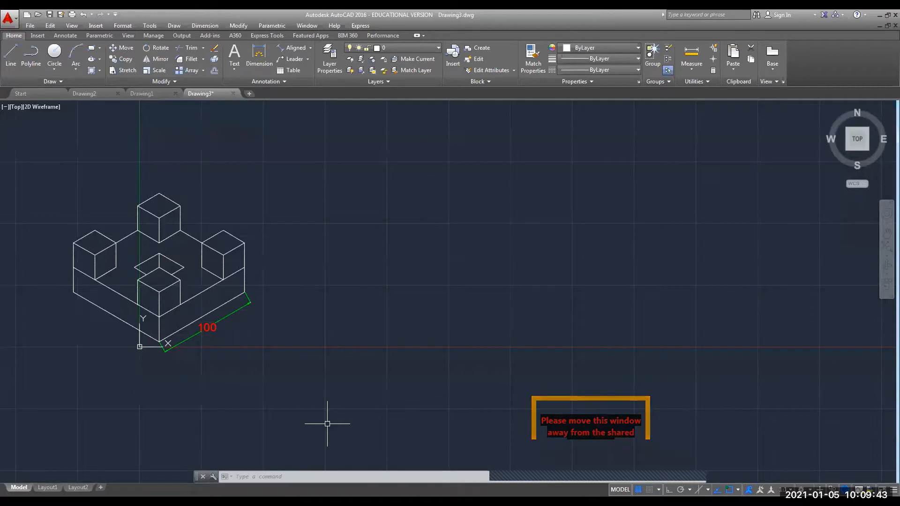
Recall DIMSTYLE from the command history to reopen the Dimension Style Manager.
{"action": "type", "text": "DIMSTYLE"}
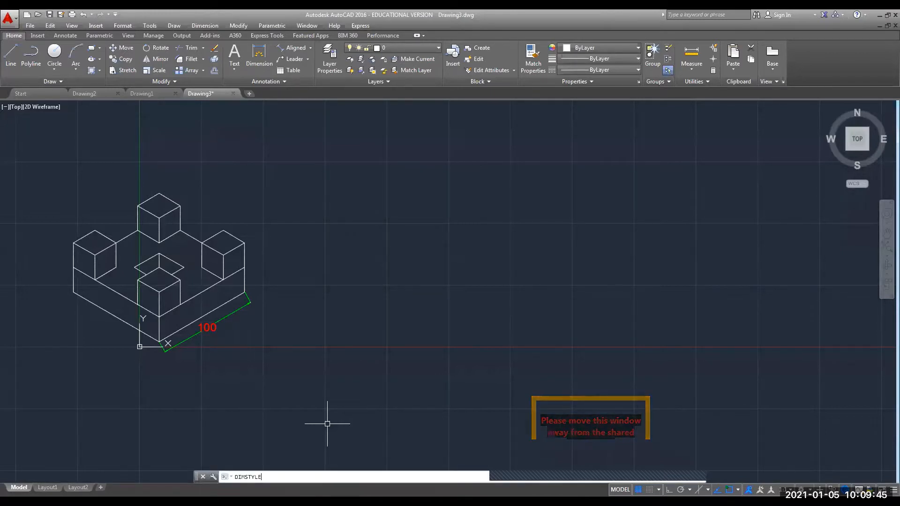
{"action": "key", "text": "Up"}
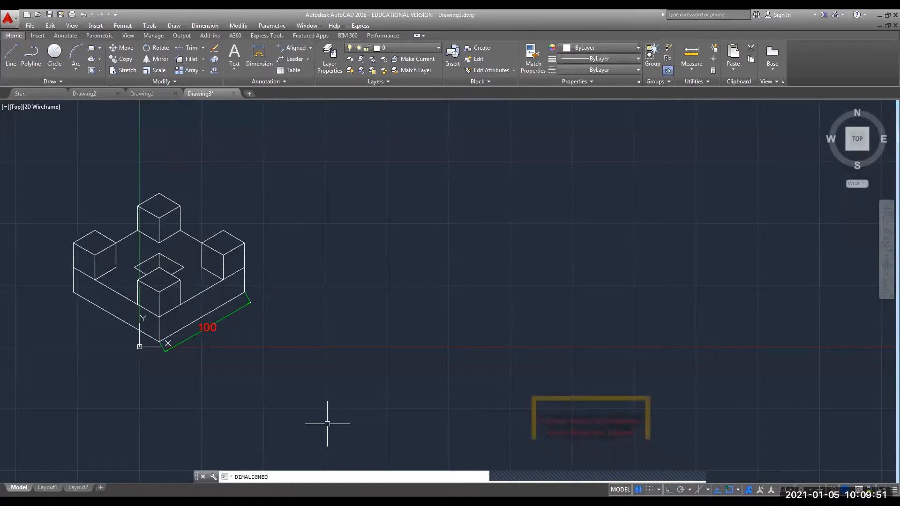
{"action": "key", "text": "Up"}
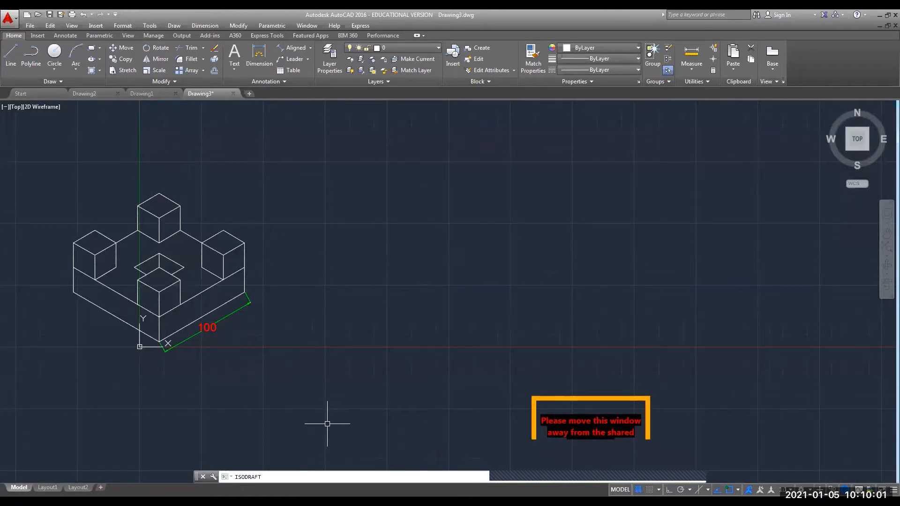
{"action": "key", "text": "Up"}
{"action": "key", "text": "Return"}
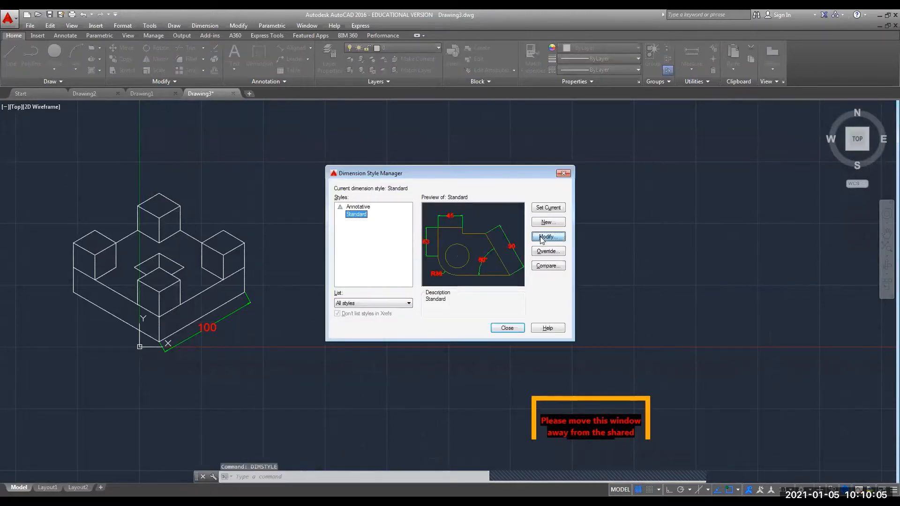
Set the Standard style's text alignment to 'Aligned with dimension line' and close the manager.
{"action": "left_click", "coordinate": [544, 236]}
{"action": "left_click", "coordinate": [151, 139]}
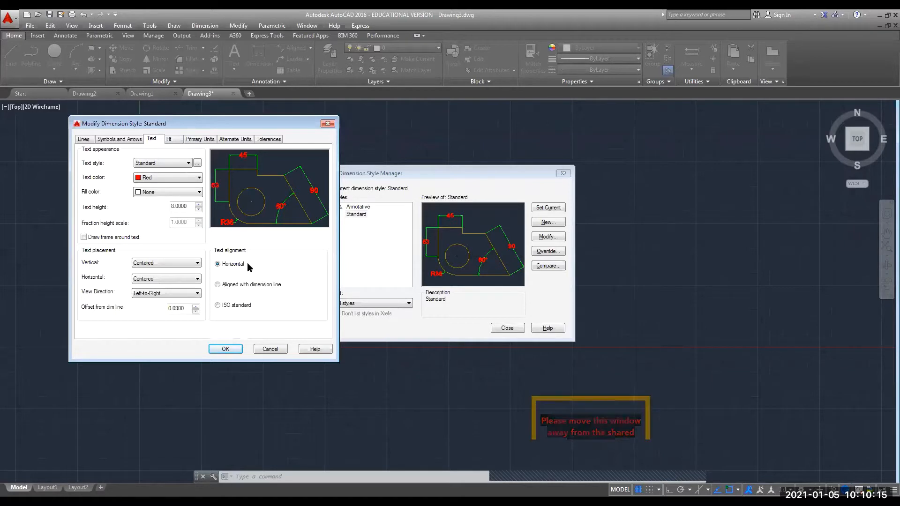
{"action": "left_click", "coordinate": [217, 285]}
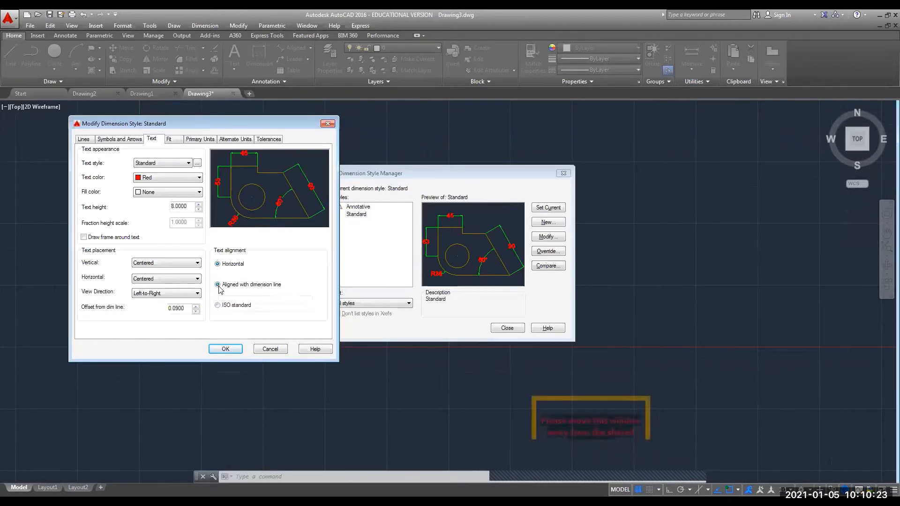
{"action": "left_click", "coordinate": [218, 264]}
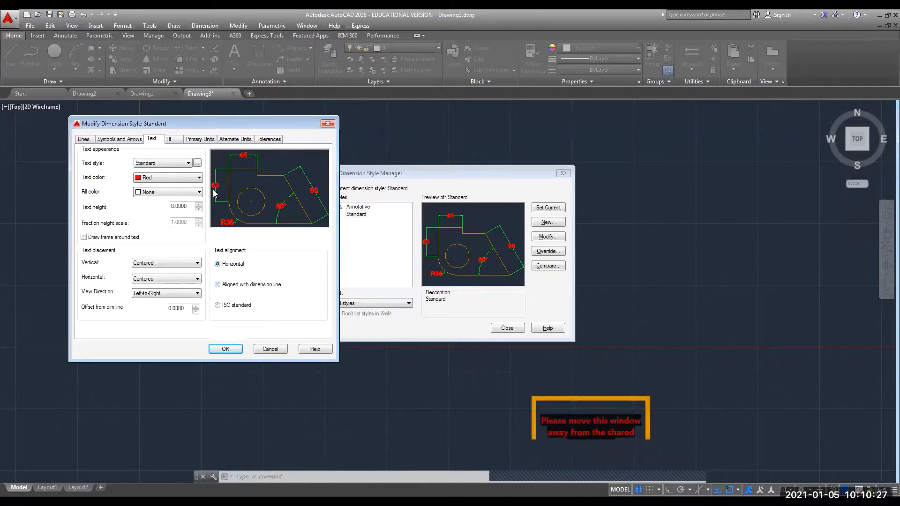
{"action": "left_click", "coordinate": [218, 284]}
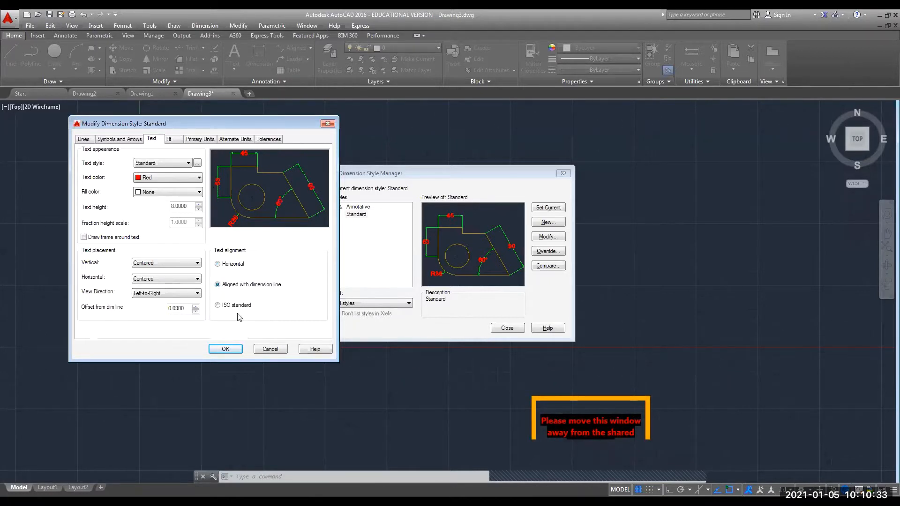
{"action": "left_click", "coordinate": [230, 352]}
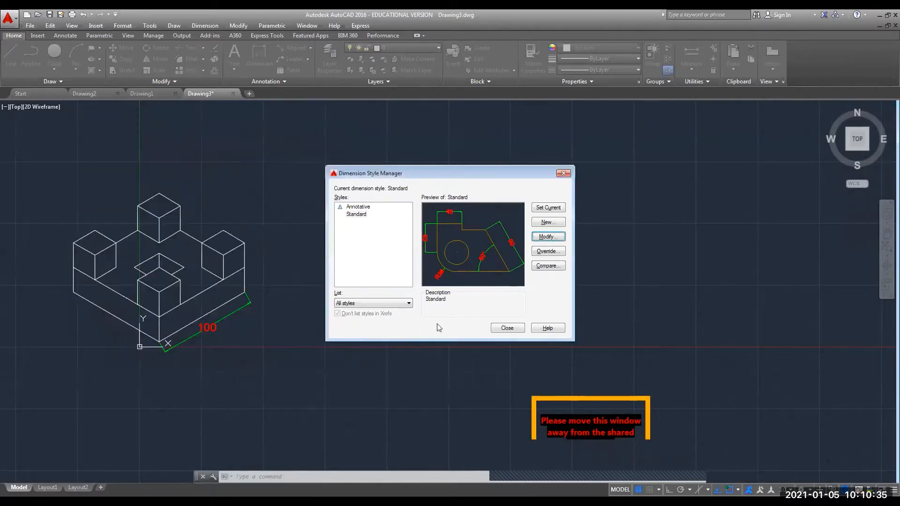
{"action": "left_click", "coordinate": [507, 328]}
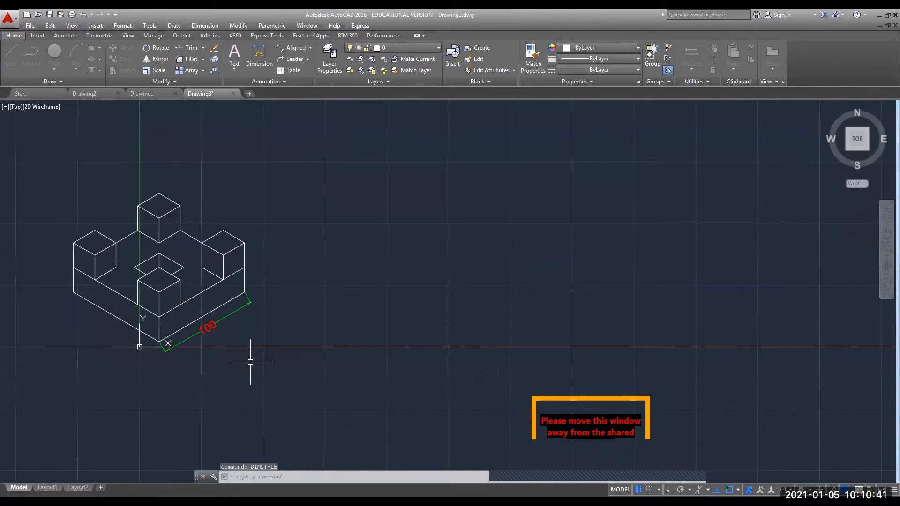
Add an aligned 100 dimension along the block's left front base edge.
{"action": "left_click", "coordinate": [295, 47]}
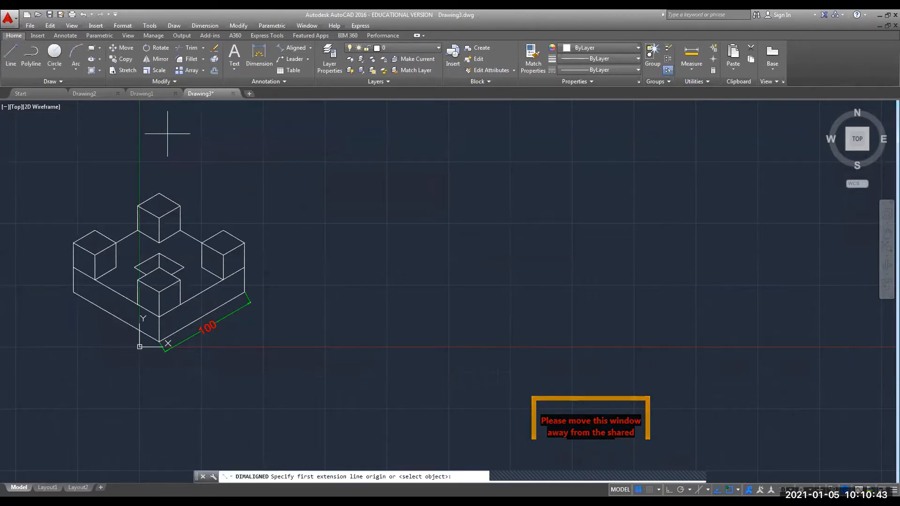
{"action": "left_click", "coordinate": [73, 292]}
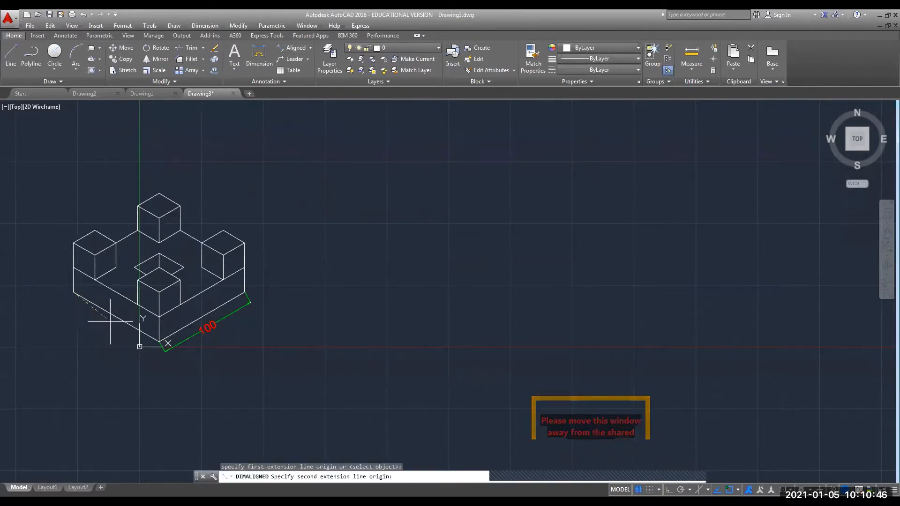
{"action": "left_click", "coordinate": [159, 343]}
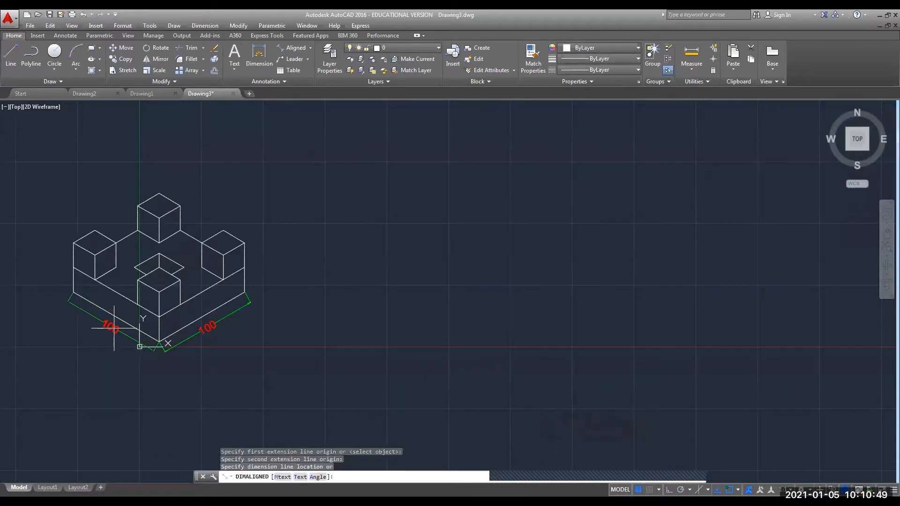
{"action": "left_click", "coordinate": [113, 327]}
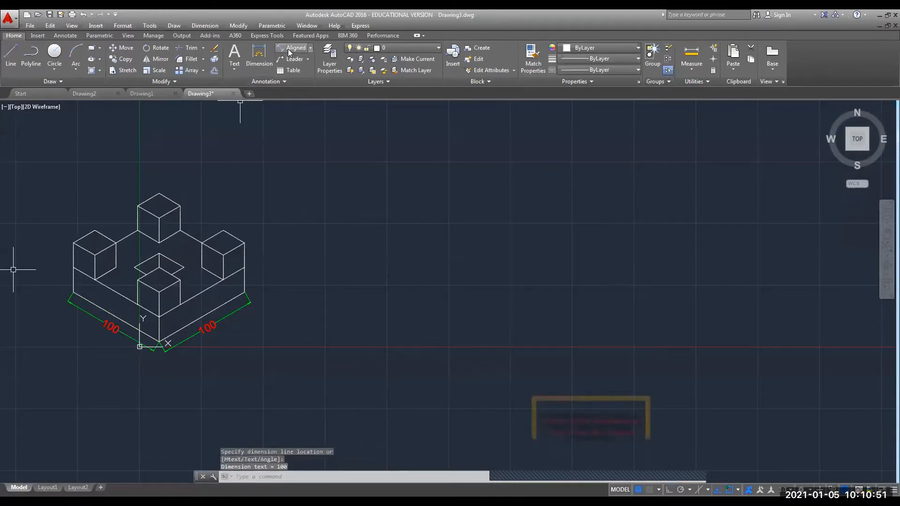
Dimension the block's left vertical edge with an aligned 25 height dimension.
{"action": "key", "text": "Return"}
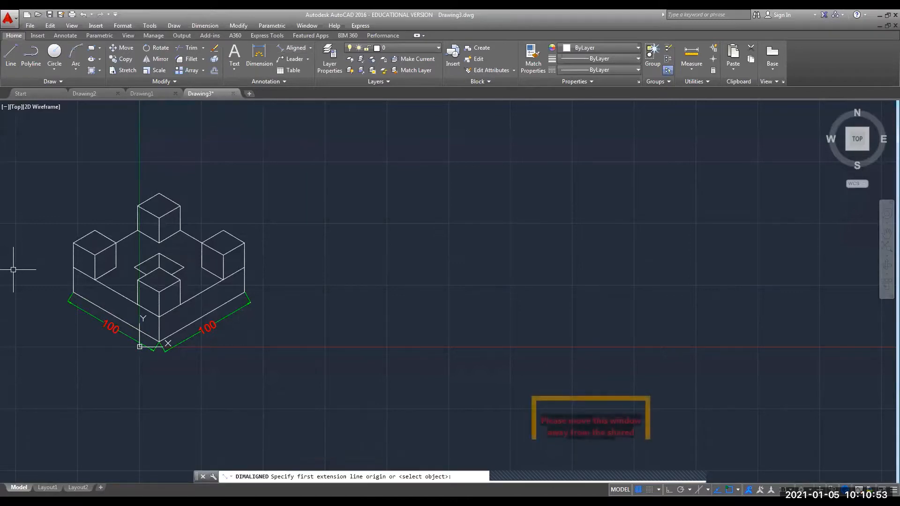
{"action": "left_click", "coordinate": [73, 292]}
{"action": "left_click", "coordinate": [73, 268]}
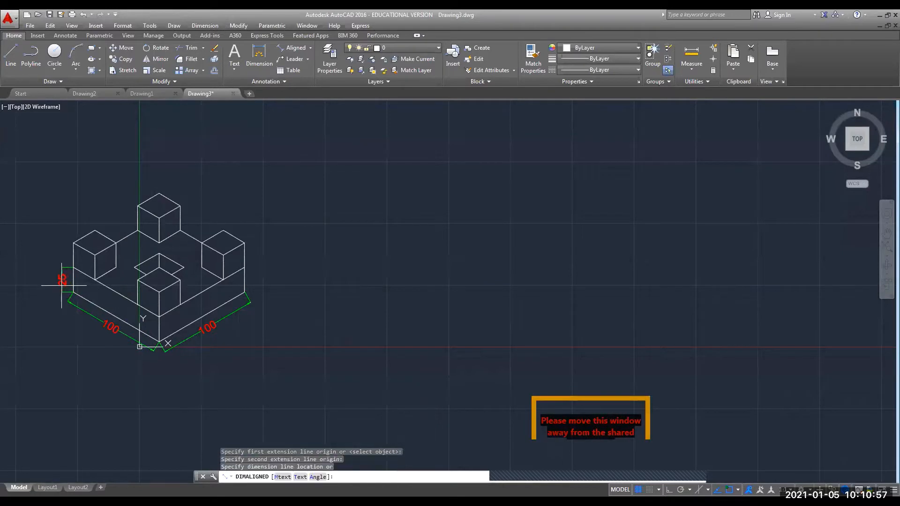
{"action": "left_click", "coordinate": [62, 285]}
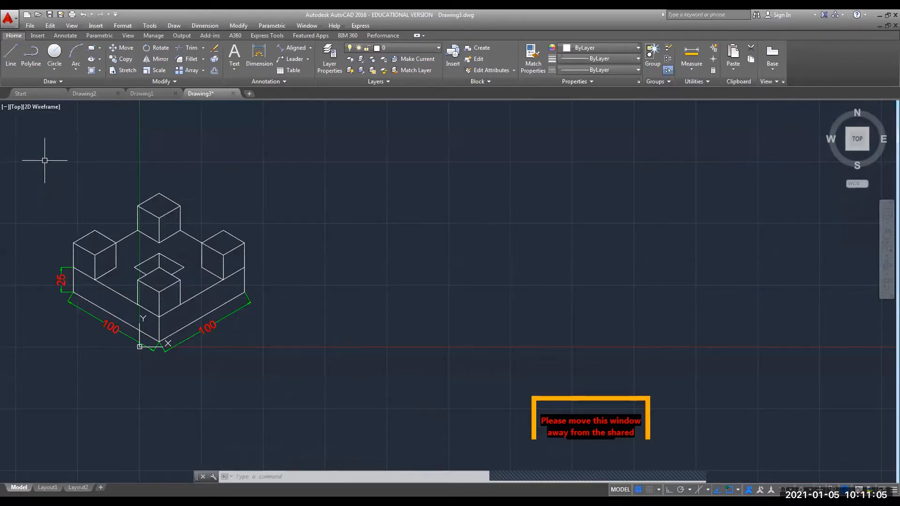
Dimension the left cube's top edge with an aligned 25 placed above it.
{"action": "left_click", "coordinate": [291, 48]}
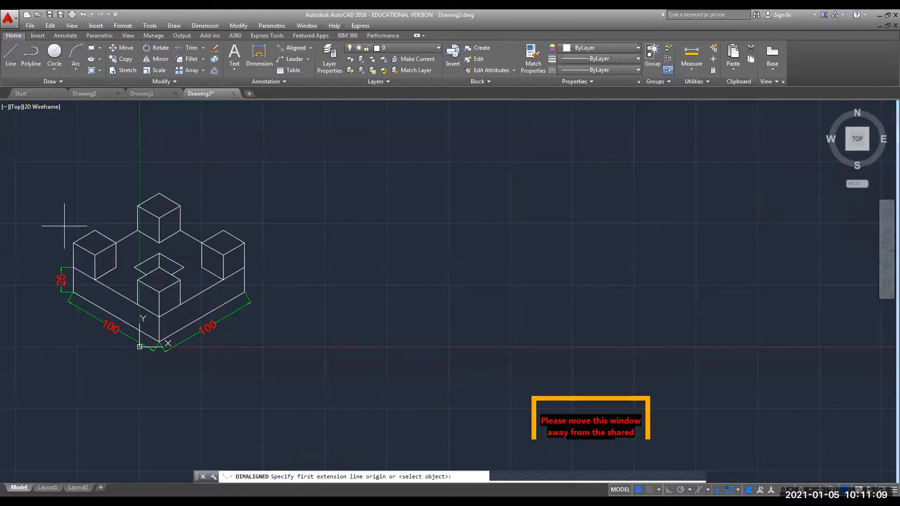
{"action": "left_click", "coordinate": [64, 226]}
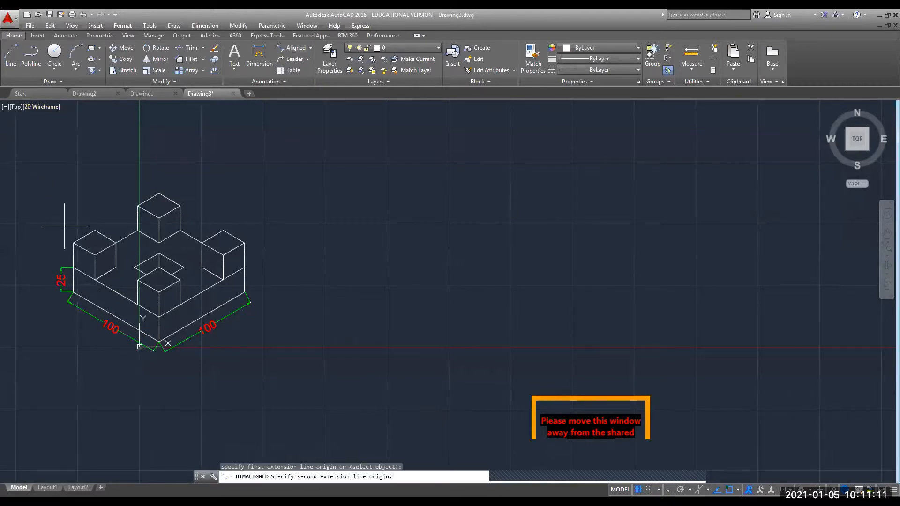
{"action": "left_click", "coordinate": [94, 230]}
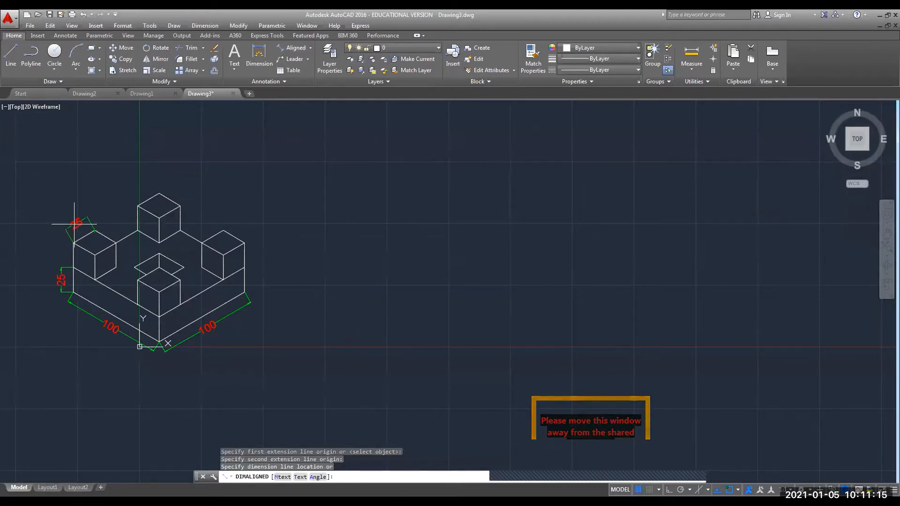
{"action": "left_click", "coordinate": [74, 223]}
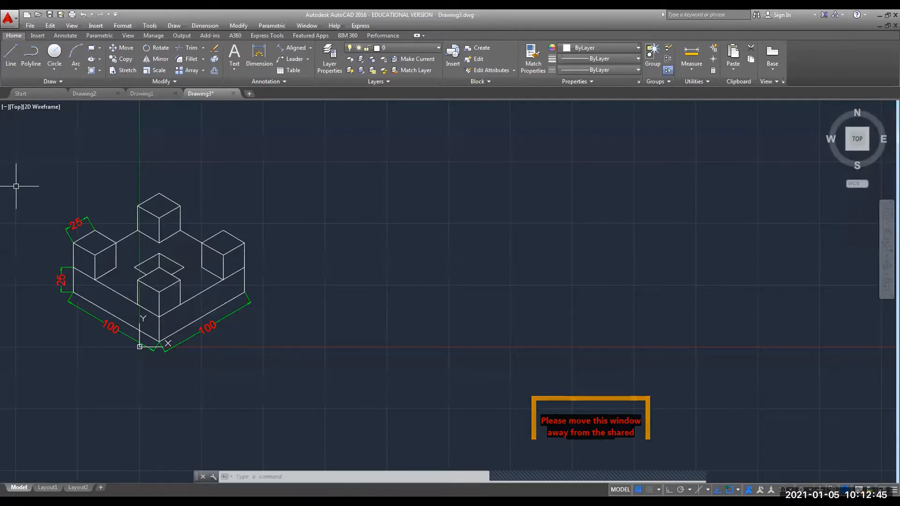
Add an aligned 25 dimension for the left cube's vertical height.
{"action": "left_click", "coordinate": [283, 47]}
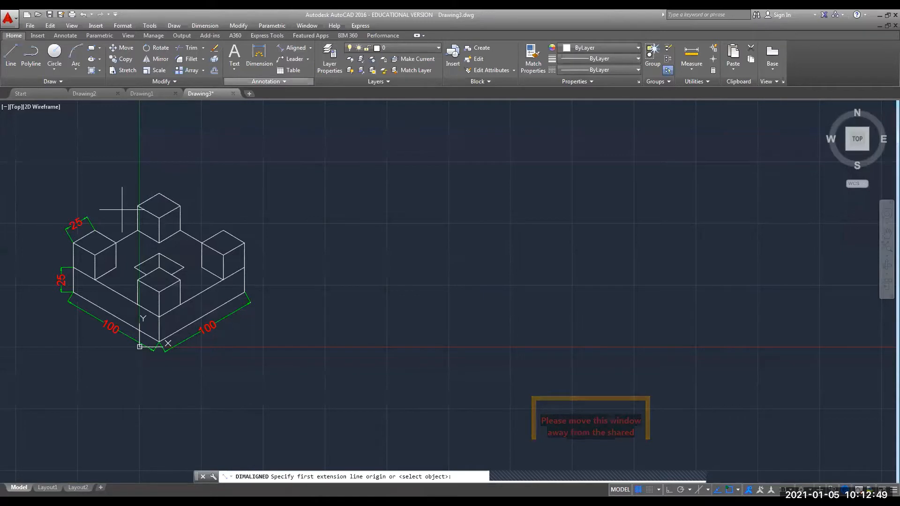
{"action": "left_click", "coordinate": [73, 242]}
{"action": "left_click", "coordinate": [74, 267]}
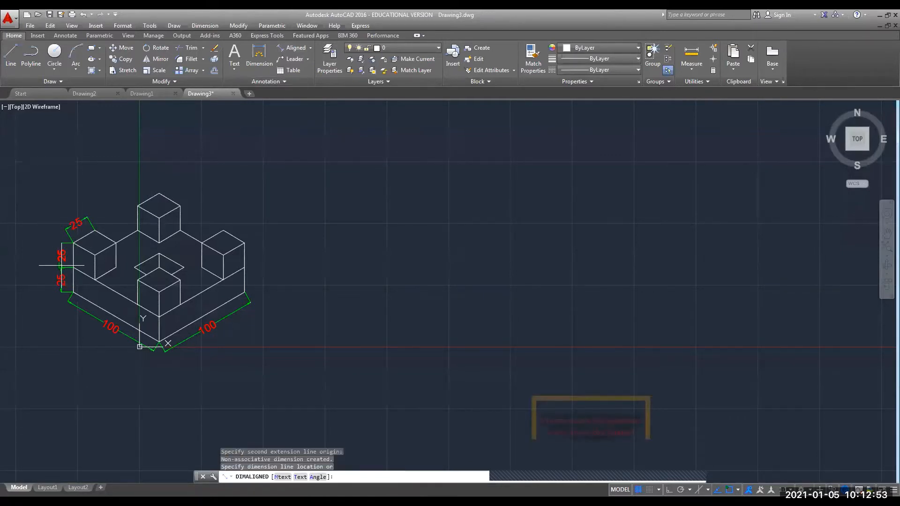
{"action": "left_click", "coordinate": [61, 263]}
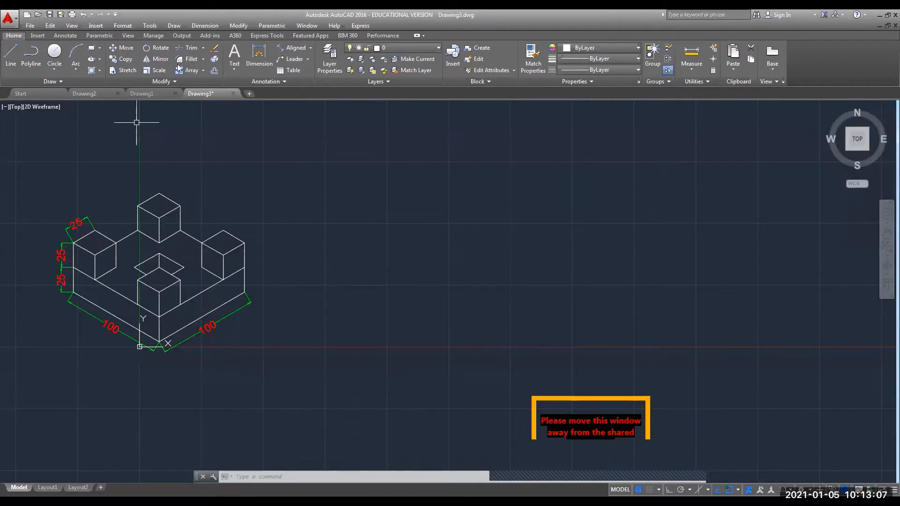
Add an aligned 25 dimension along the top cube's upper edge.
{"action": "left_click", "coordinate": [290, 53]}
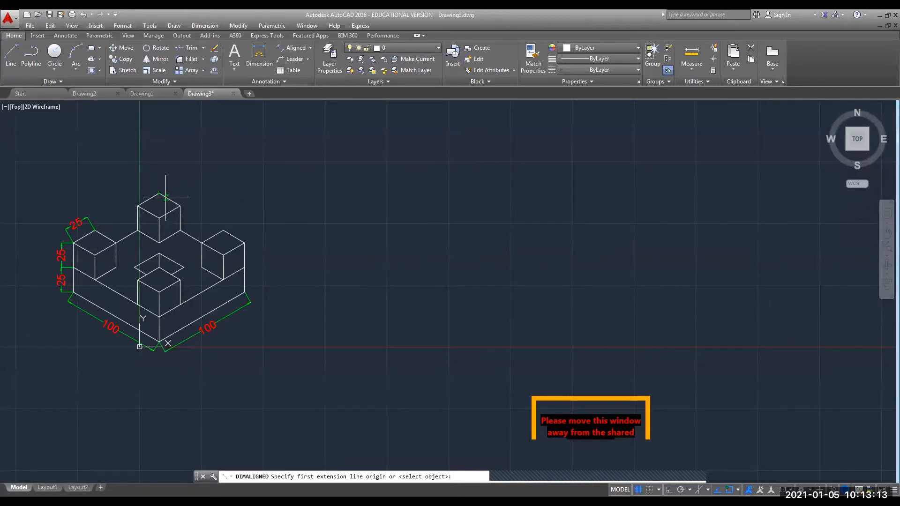
{"action": "left_click", "coordinate": [159, 193]}
{"action": "left_click", "coordinate": [180, 206]}
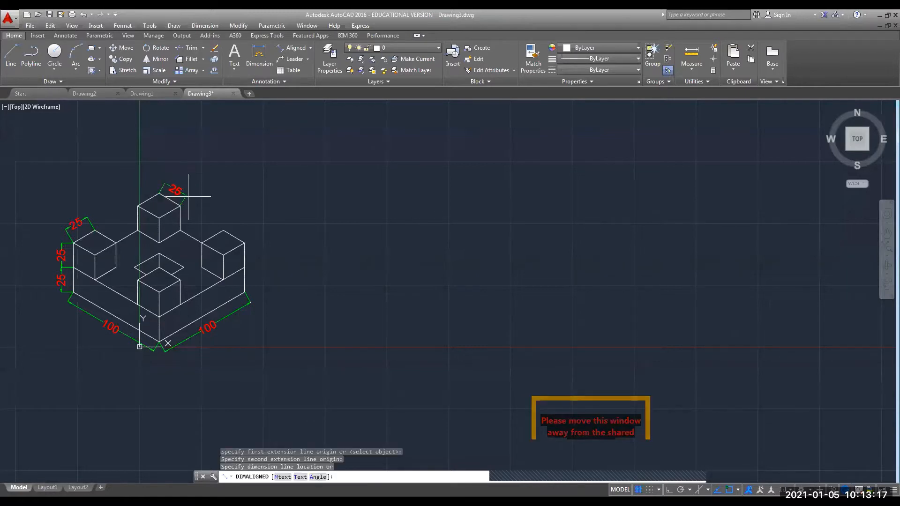
{"action": "left_click", "coordinate": [187, 194]}
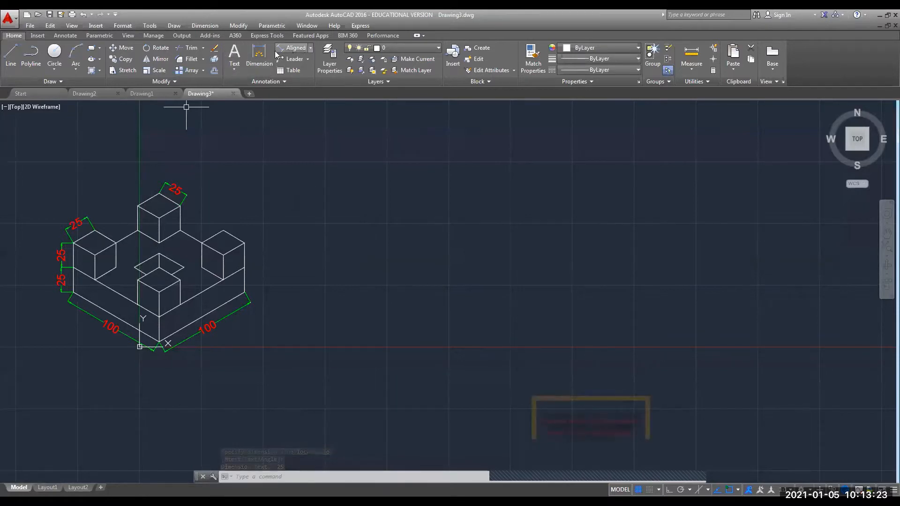
{"action": "left_click", "coordinate": [295, 48]}
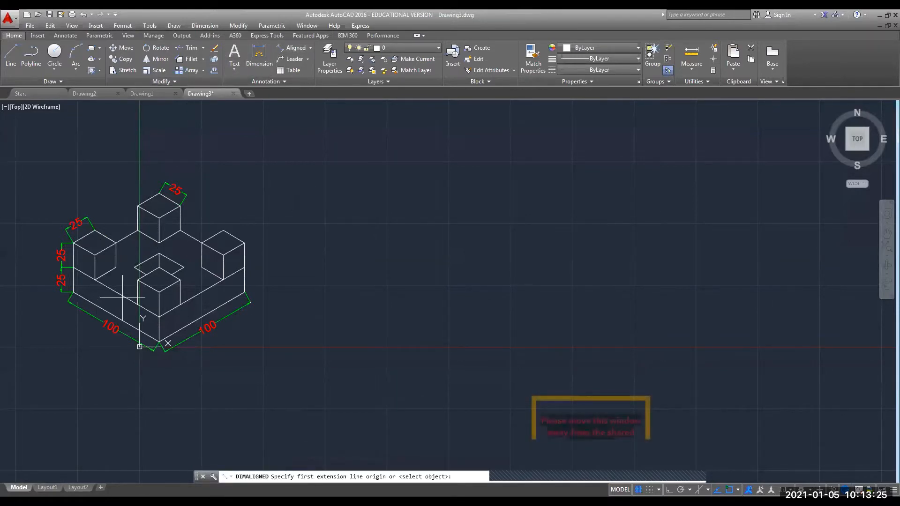
Dimension the central recess's left edge with an aligned 29.
{"action": "left_click", "coordinate": [123, 297]}
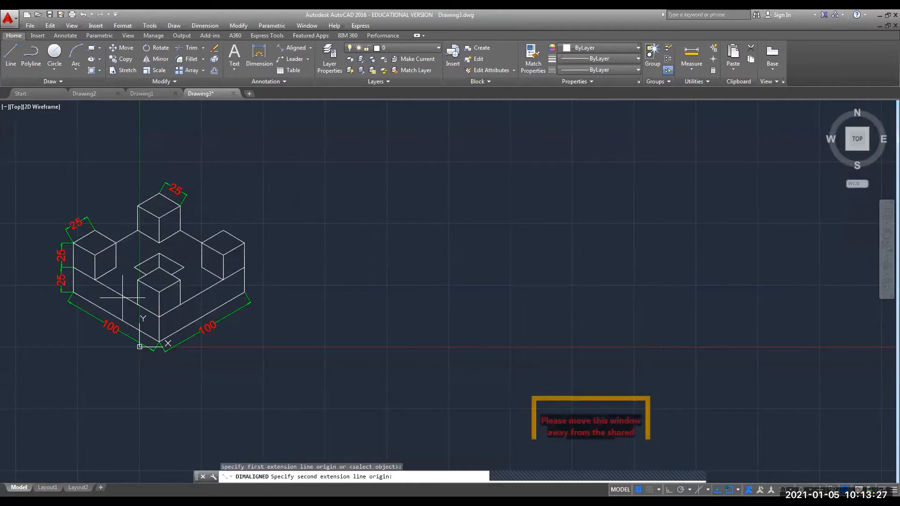
{"action": "left_click", "coordinate": [158, 253]}
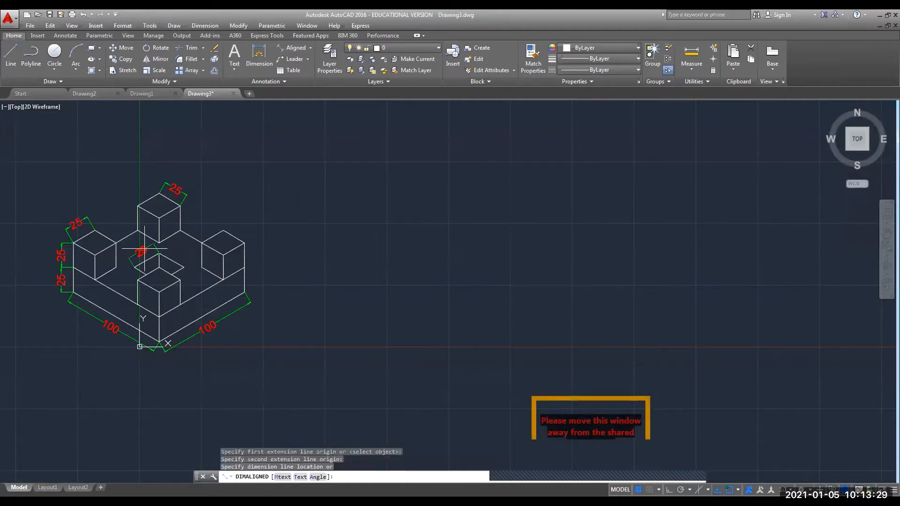
{"action": "left_click", "coordinate": [142, 253]}
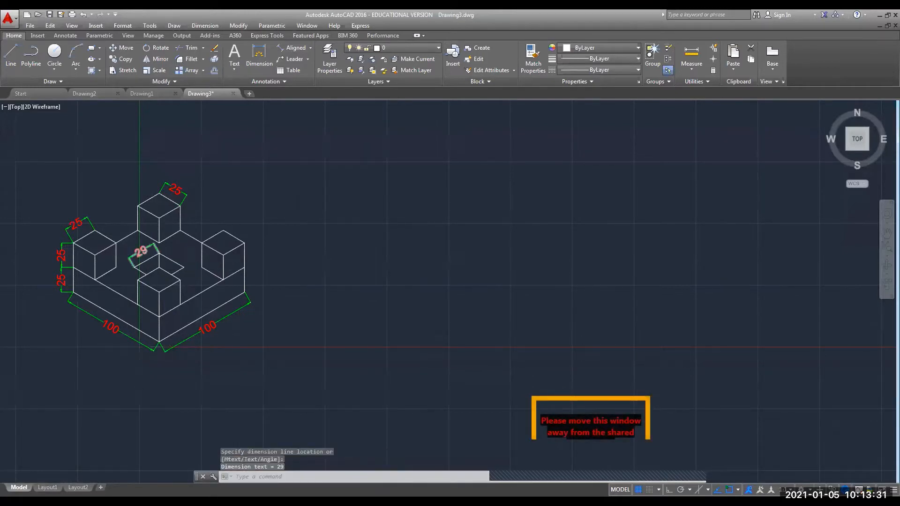
{"action": "scroll", "coordinate": [149, 256], "scroll_direction": "up", "scroll_amount": 6}
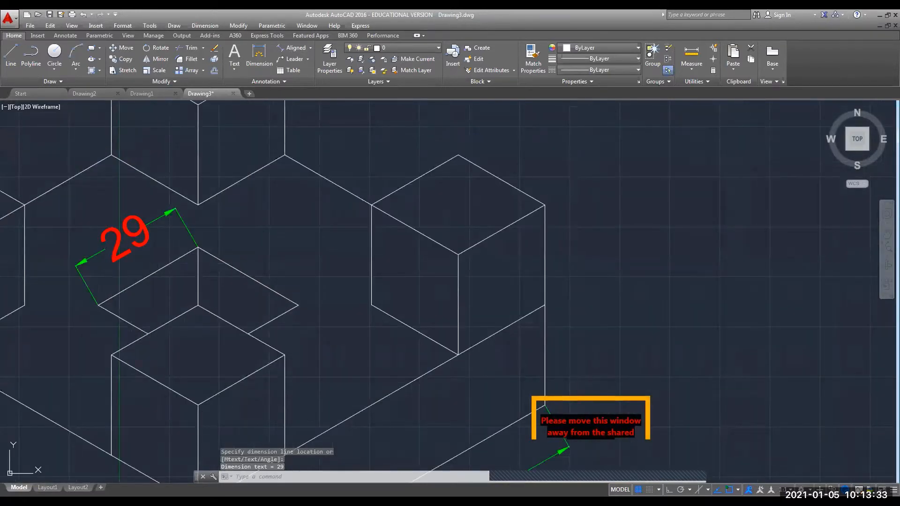
{"action": "scroll", "coordinate": [146, 257], "scroll_direction": "down", "scroll_amount": 4}
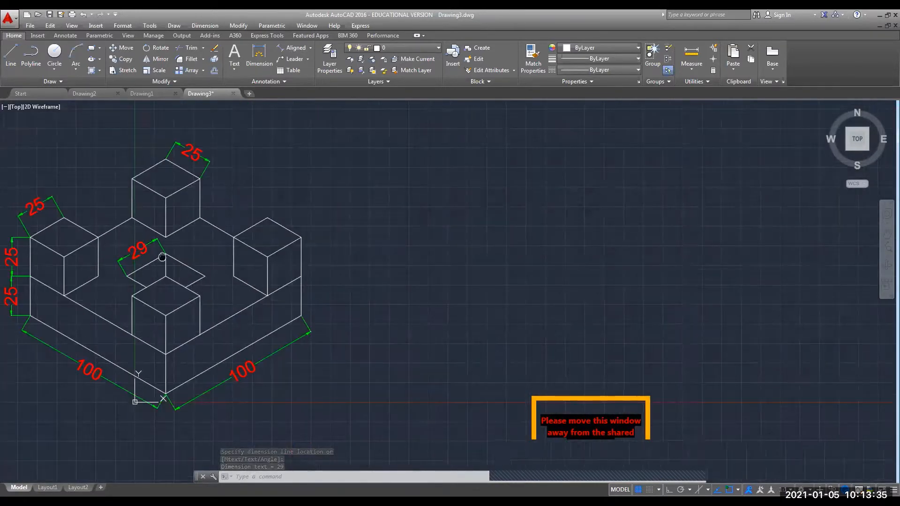
{"action": "mouse_move", "coordinate": [161, 257]}
{"action": "middle_mouse_down"}
{"action": "mouse_move", "coordinate": [196, 254]}
{"action": "mouse_move", "coordinate": [175, 263]}
{"action": "middle_mouse_up"}
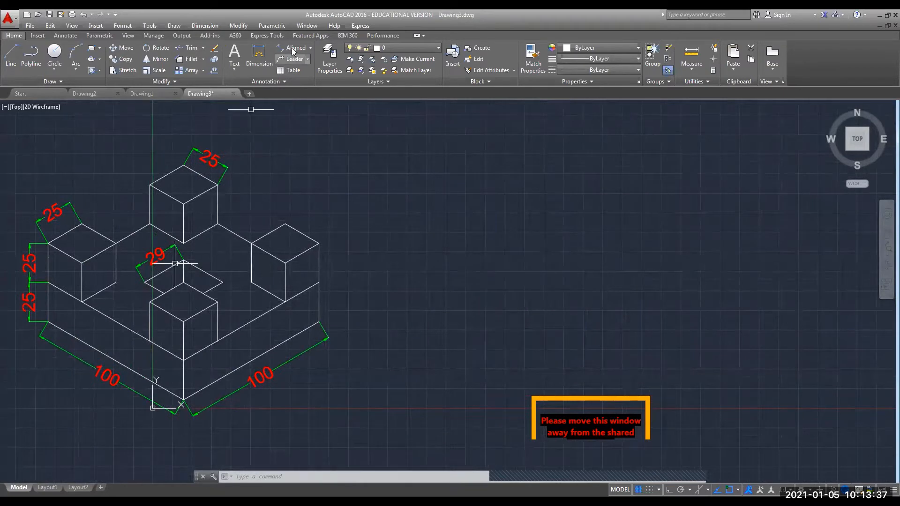
Dimension the central recess's right edge with a second aligned 29.
{"action": "left_click", "coordinate": [292, 48]}
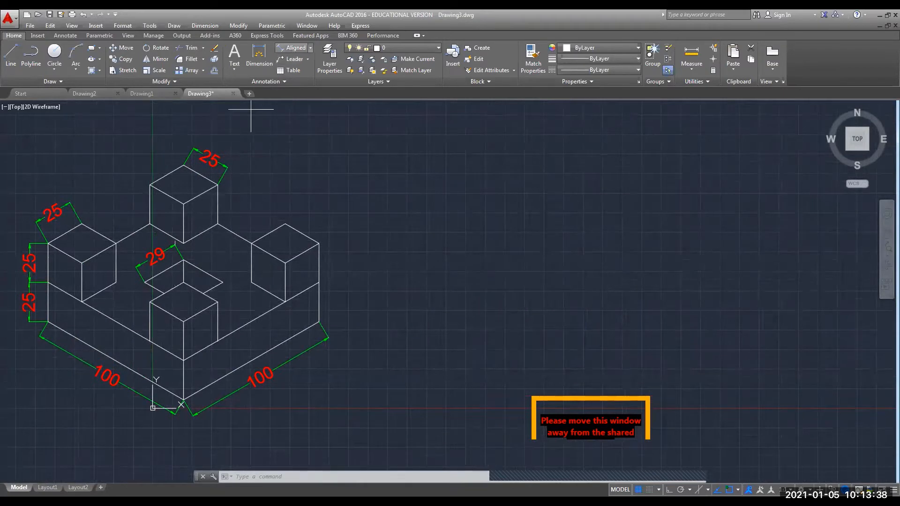
{"action": "left_click", "coordinate": [184, 260]}
{"action": "left_click", "coordinate": [222, 282]}
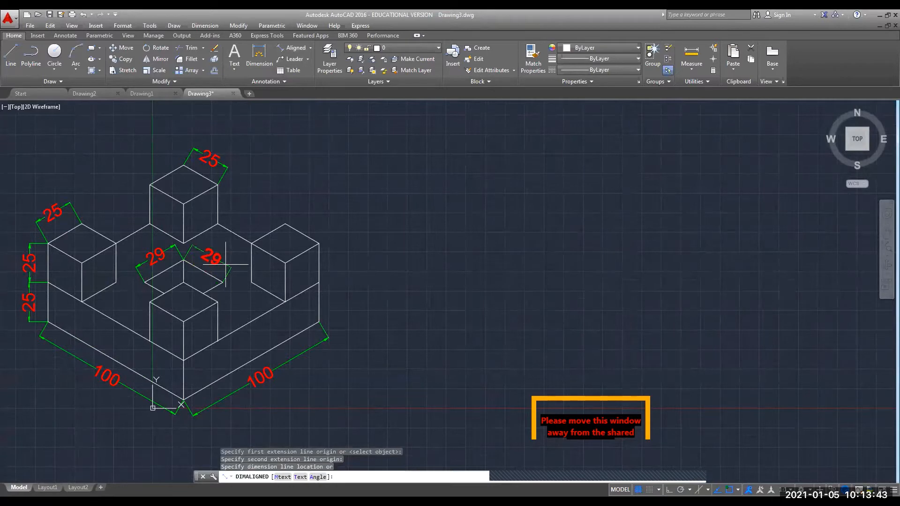
{"action": "left_click", "coordinate": [225, 265]}
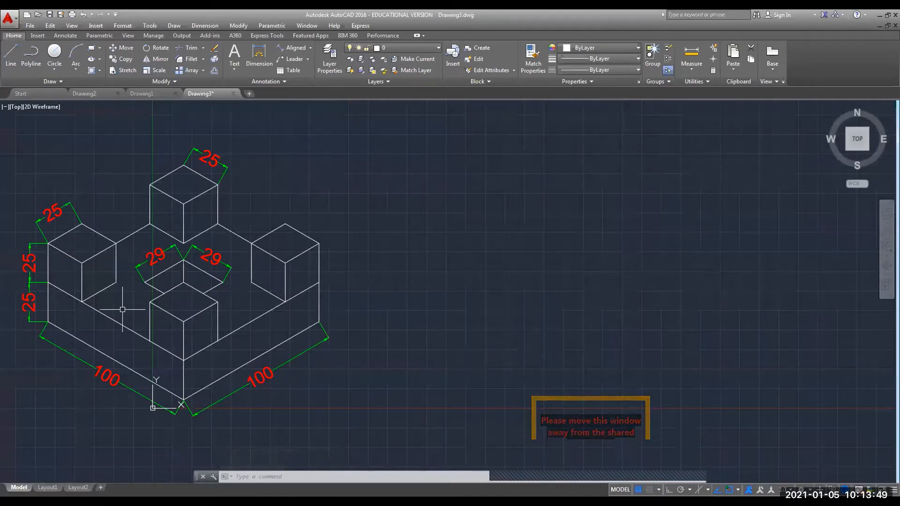
{"action": "scroll", "coordinate": [123, 307], "scroll_direction": "down", "scroll_amount": 2}
{"action": "scroll", "coordinate": [123, 308], "scroll_direction": "up", "scroll_amount": 2}
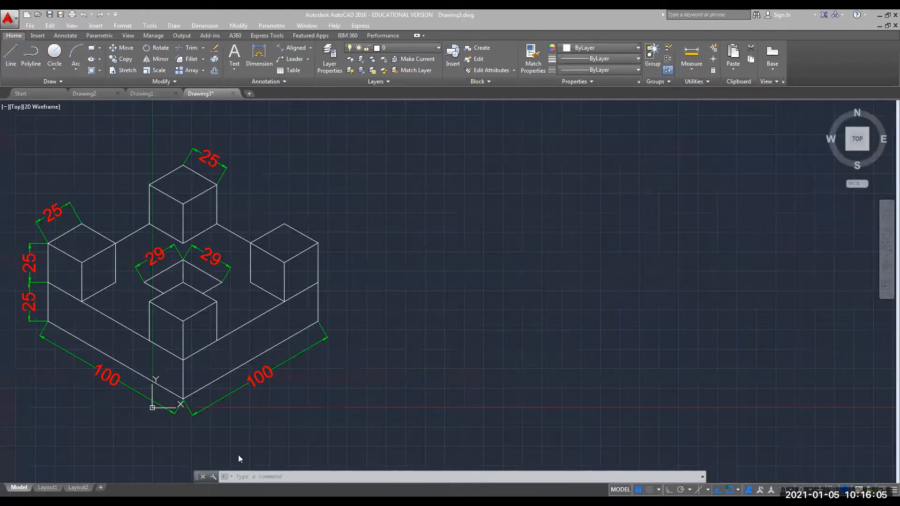
{"action": "left_click", "coordinate": [243, 477]}
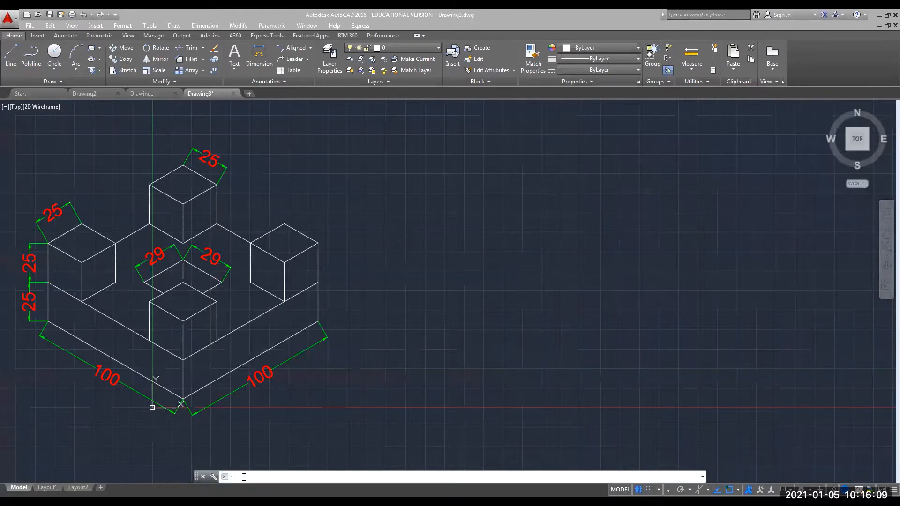
With LINE and Ortho on, draw the 297 bottom edge from a corner below the block.
{"action": "type", "text": "lin"}
{"action": "key", "text": "Return"}
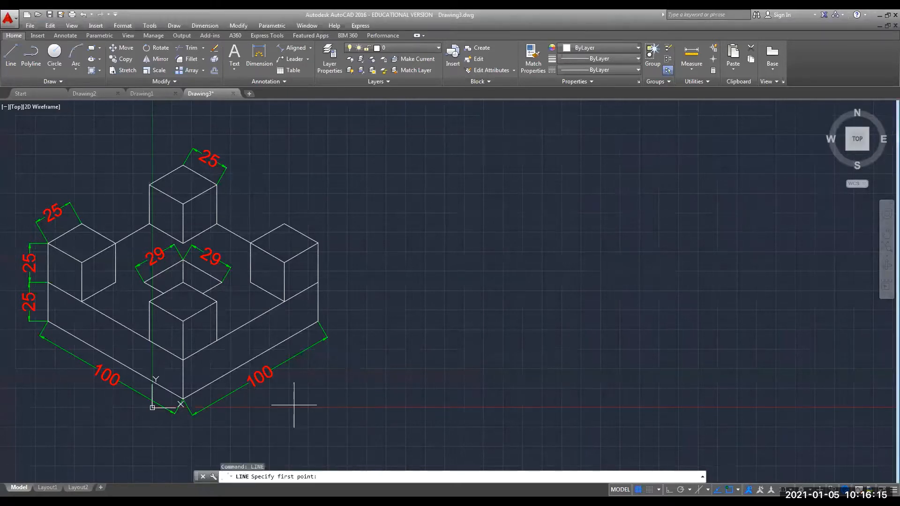
{"action": "scroll", "coordinate": [357, 408], "scroll_direction": "down", "scroll_amount": 2}
{"action": "mouse_move", "coordinate": [358, 408]}
{"action": "middle_mouse_down"}
{"action": "mouse_move", "coordinate": [270, 322]}
{"action": "mouse_move", "coordinate": [249, 283]}
{"action": "middle_mouse_up"}
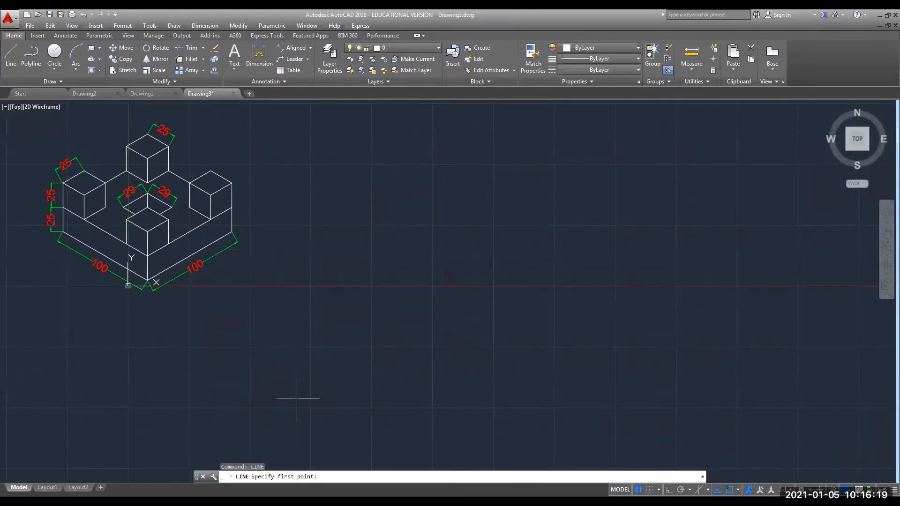
{"action": "left_click", "coordinate": [317, 444]}
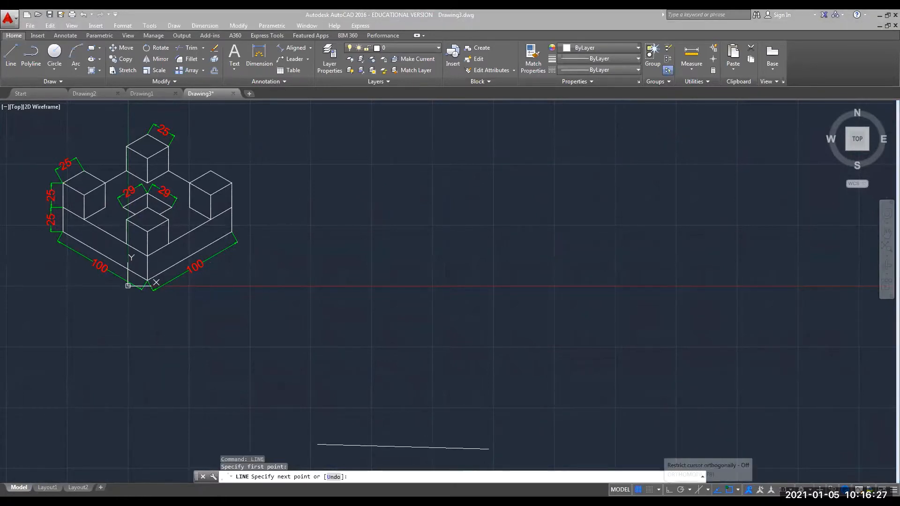
{"action": "key", "text": "F8"}
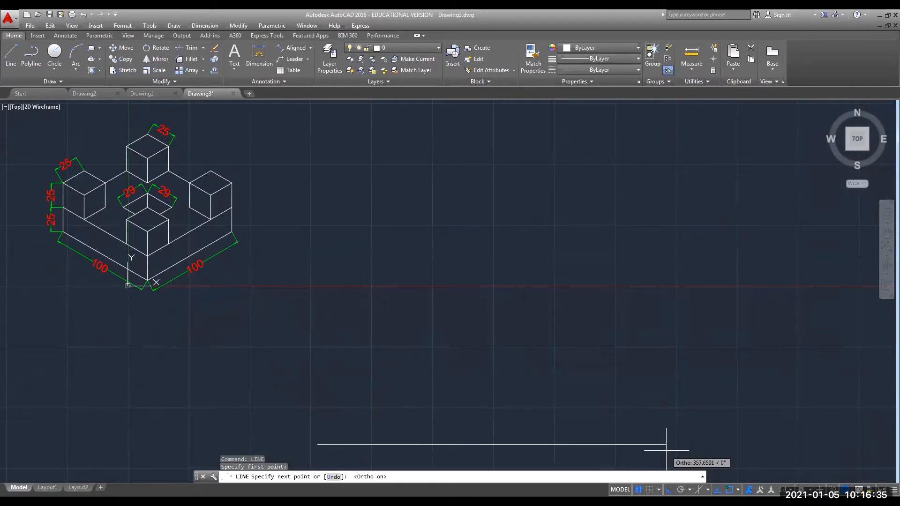
{"action": "type", "text": "297"}
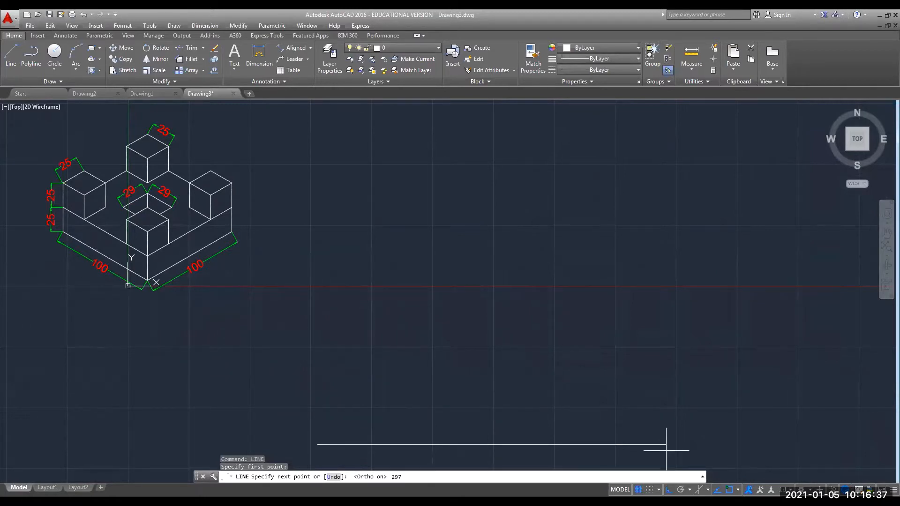
{"action": "key", "text": "Return"}
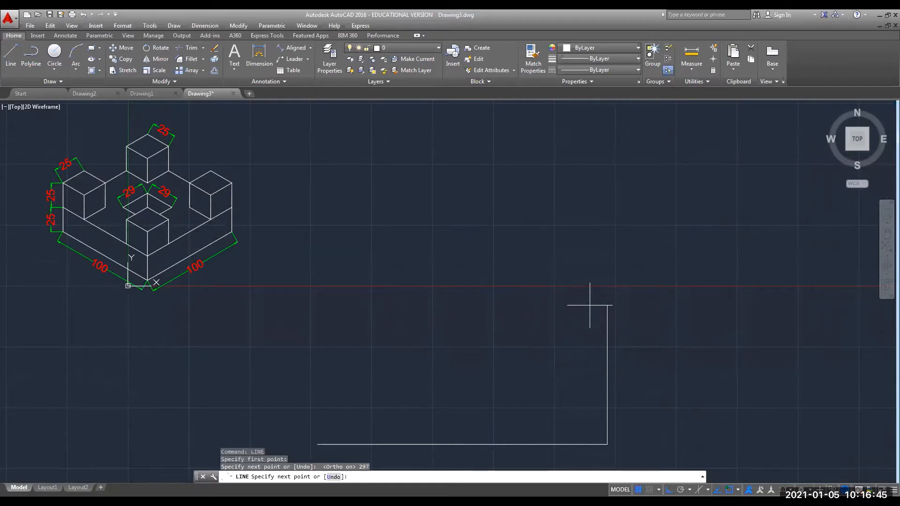
Draw the 210 side and 297 top edge, closing the frame at its starting corner.
{"action": "type", "text": "210"}
{"action": "key", "text": "Return"}
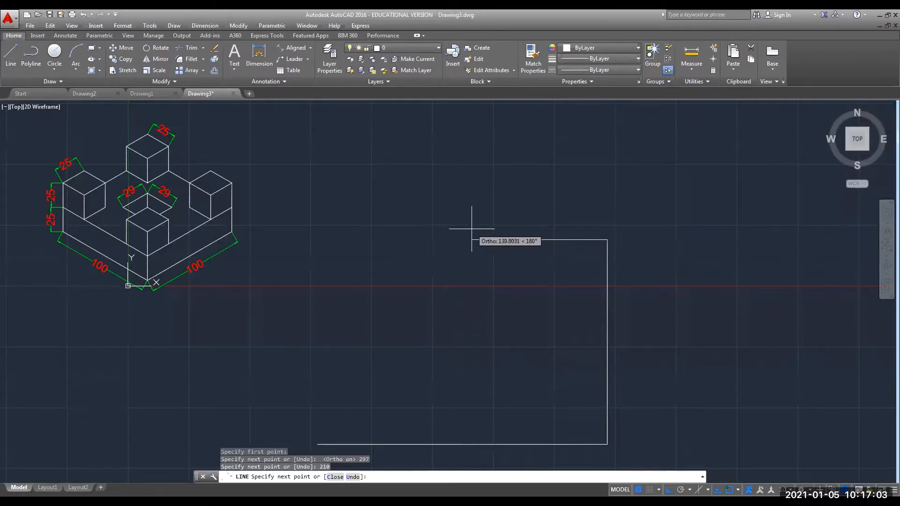
{"action": "type", "text": "297"}
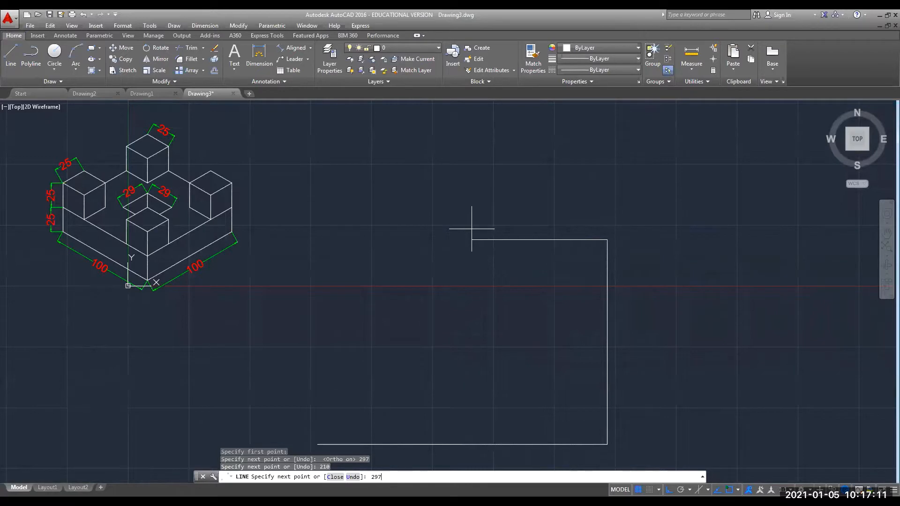
{"action": "key", "text": "Return"}
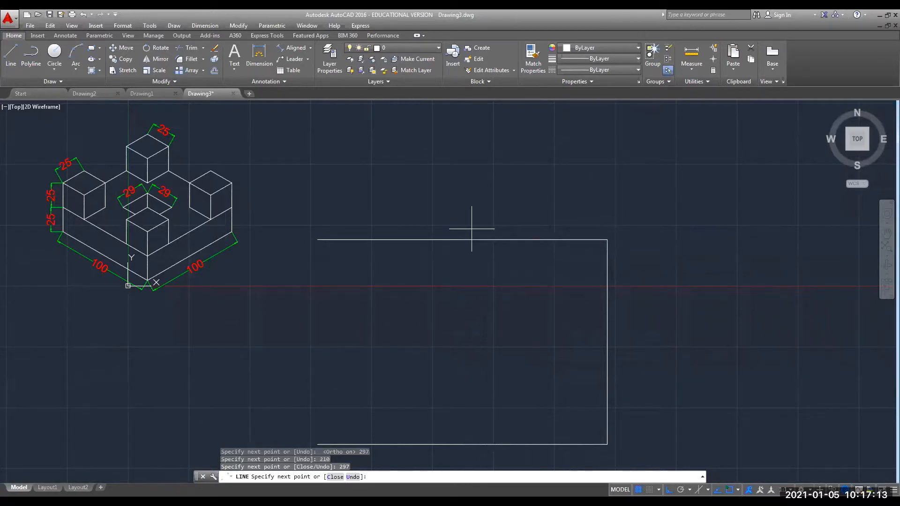
{"action": "left_click", "coordinate": [317, 445]}
{"action": "key", "text": "Escape"}
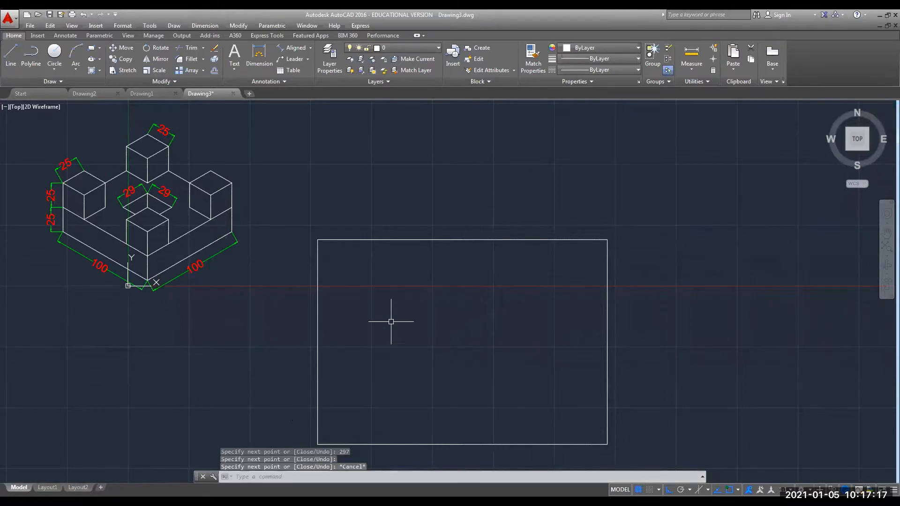
Move the 297 by 210 rectangle straight up, level with the isometric block's top.
{"action": "mouse_move", "coordinate": [377, 336]}
{"action": "middle_mouse_down"}
{"action": "mouse_move", "coordinate": [378, 311]}
{"action": "mouse_move", "coordinate": [373, 330]}
{"action": "middle_mouse_up"}
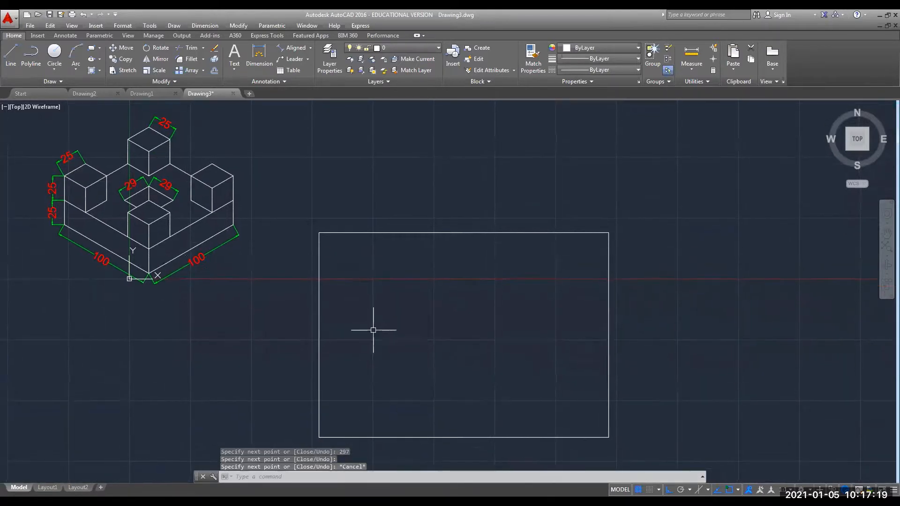
{"action": "left_click", "coordinate": [652, 212]}
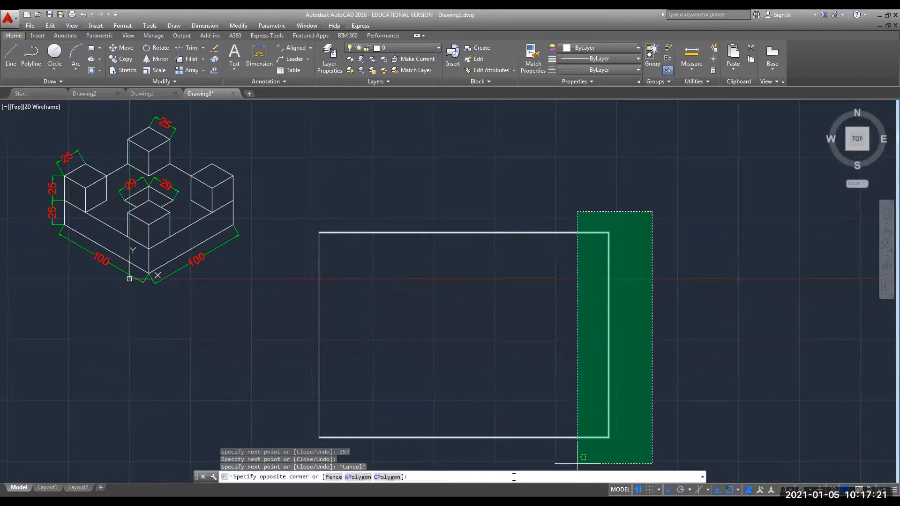
{"action": "left_click", "coordinate": [307, 445]}
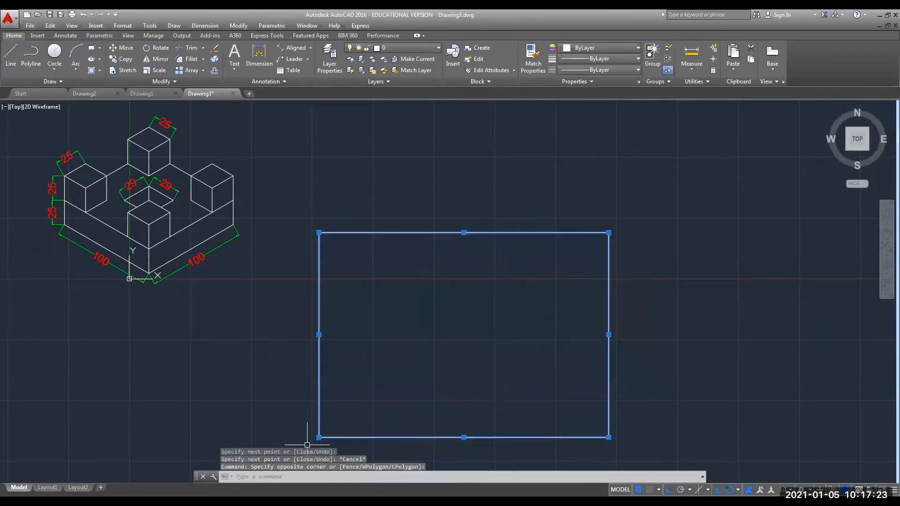
{"action": "left_click", "coordinate": [122, 47]}
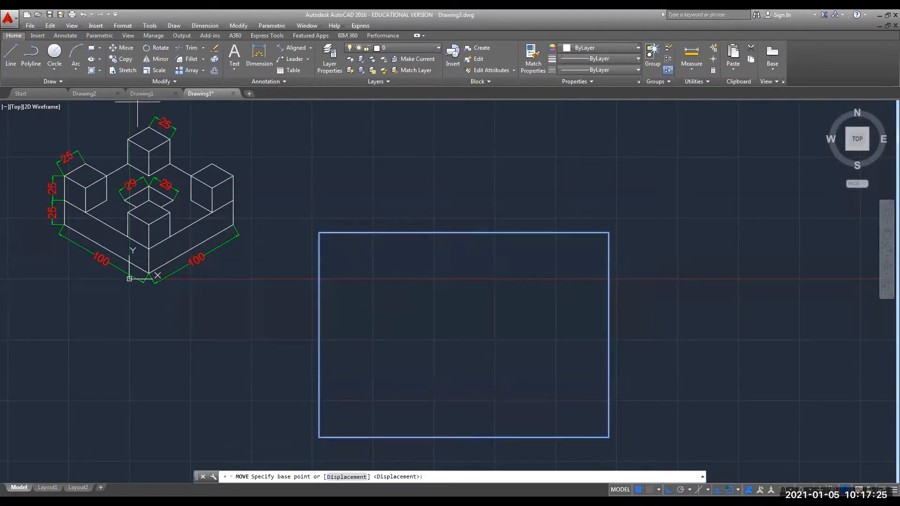
{"action": "left_click", "coordinate": [319, 233]}
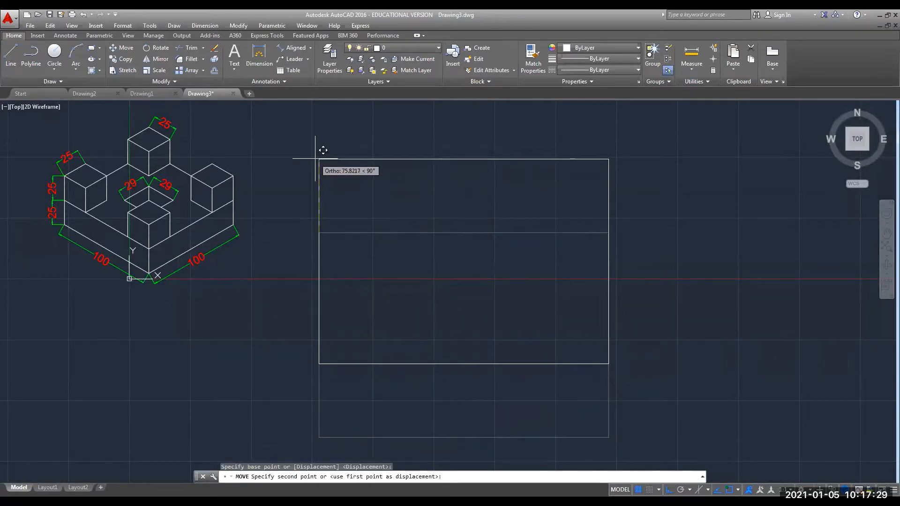
{"action": "left_click", "coordinate": [321, 107]}
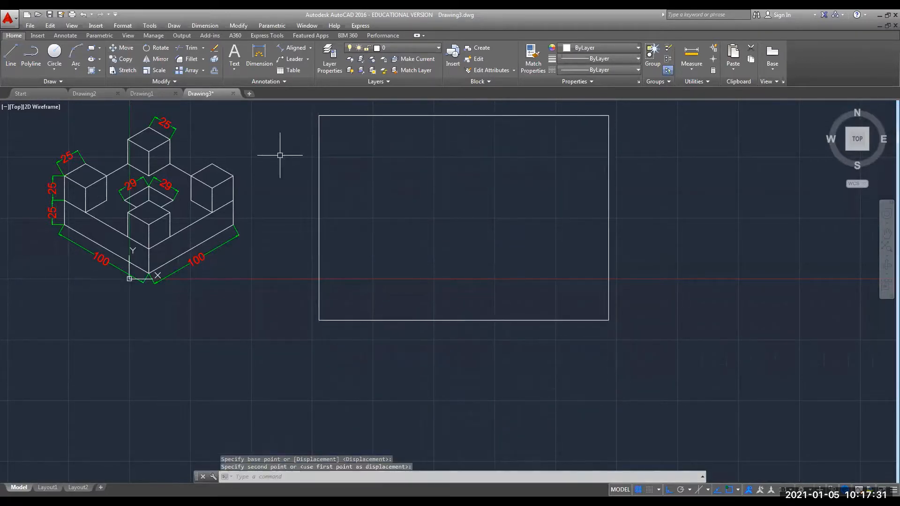
{"action": "mouse_move", "coordinate": [281, 161]}
{"action": "middle_mouse_down"}
{"action": "mouse_move", "coordinate": [267, 221]}
{"action": "mouse_move", "coordinate": [308, 237]}
{"action": "middle_mouse_up"}
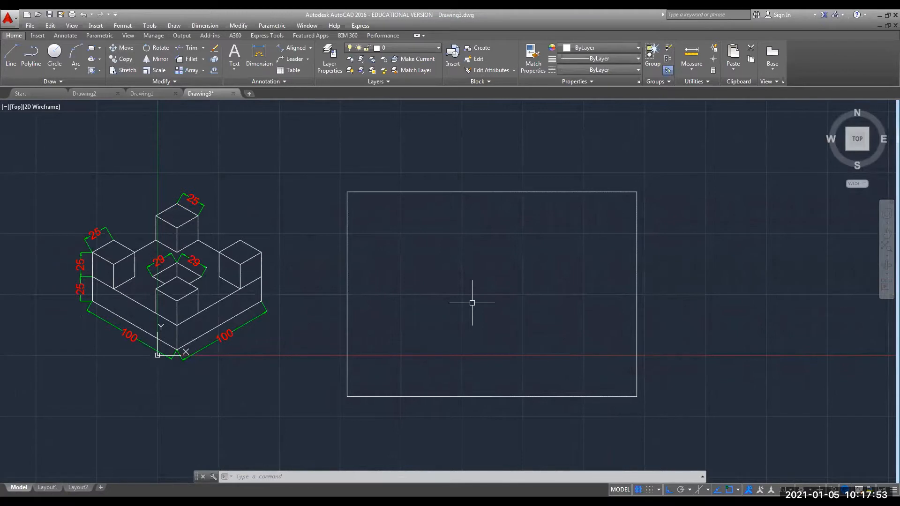
Clear the mistyped 'reference' entry and start the LINE command.
{"action": "type", "text": "ref"}
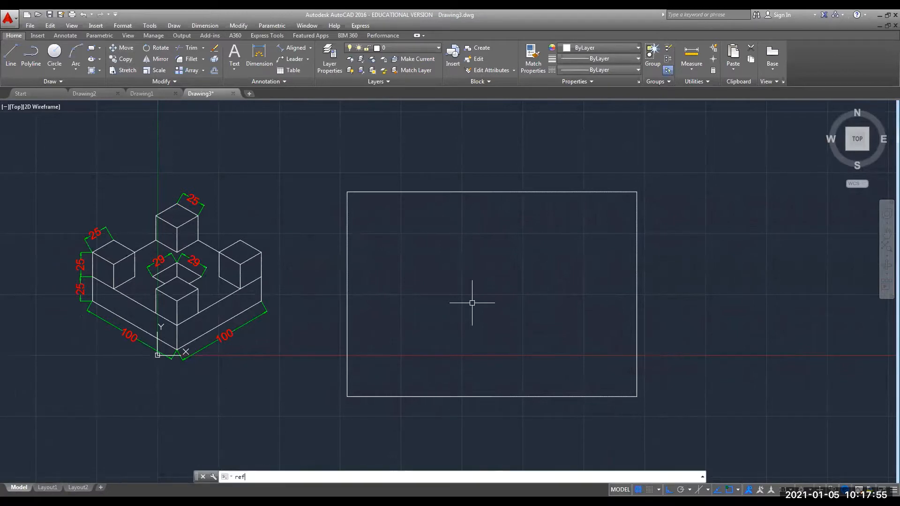
{"action": "type", "text": "erence"}
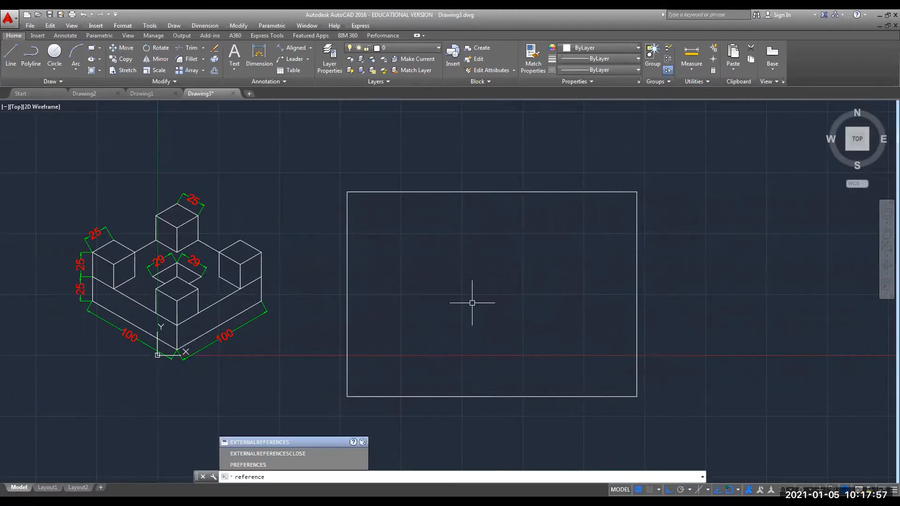
{"action": "key", "text": "BackSpace"}
{"action": "key", "text": "BackSpace"}
{"action": "key", "text": "BackSpace"}
{"action": "key", "text": "BackSpace"}
{"action": "key", "text": "BackSpace"}
{"action": "key", "text": "BackSpace"}
{"action": "key", "text": "BackSpace"}
{"action": "key", "text": "BackSpace"}
{"action": "key", "text": "BackSpace"}
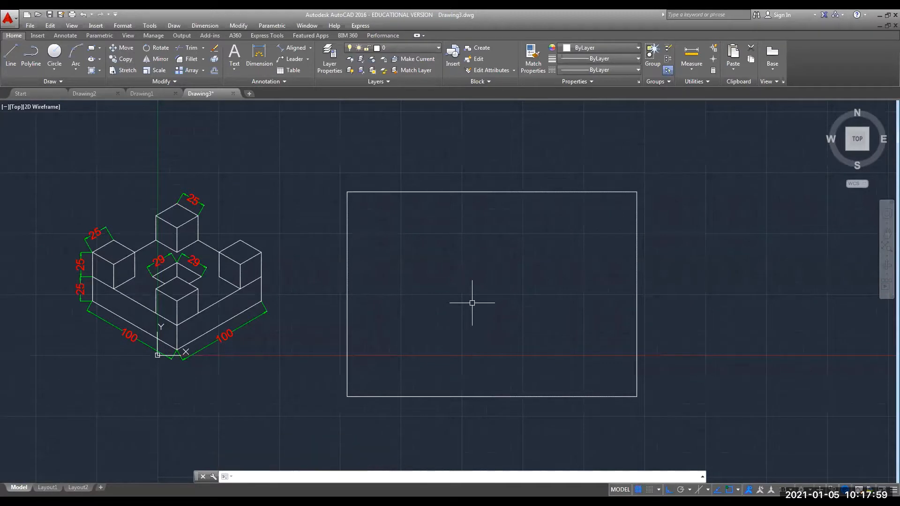
{"action": "type", "text": "line"}
{"action": "key", "text": "Return"}
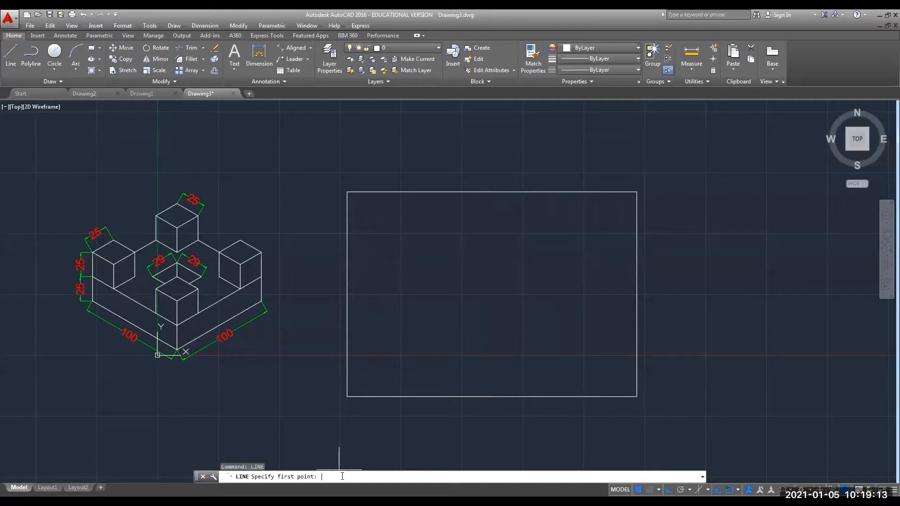
Draw a line from the frame's left-side midpoint to its right-side midpoint.
{"action": "type", "text": "mid"}
{"action": "key", "text": "Return"}
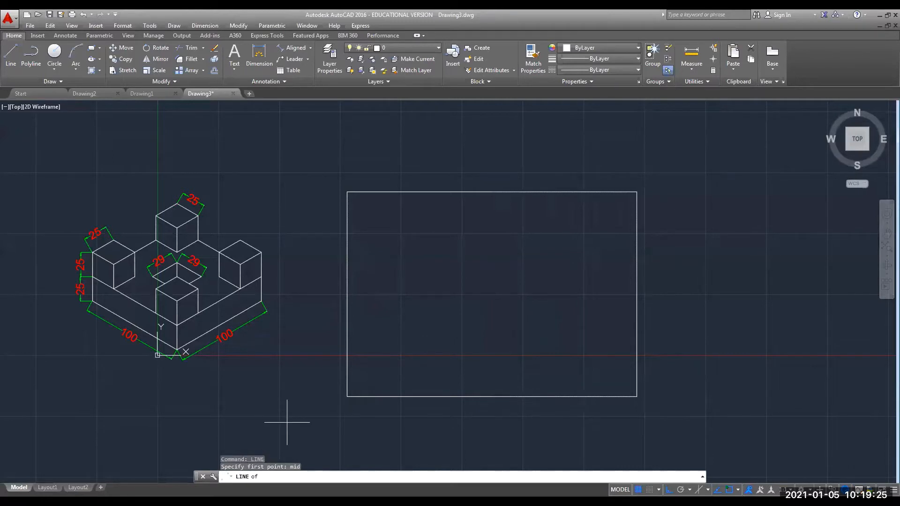
{"action": "left_click", "coordinate": [349, 296]}
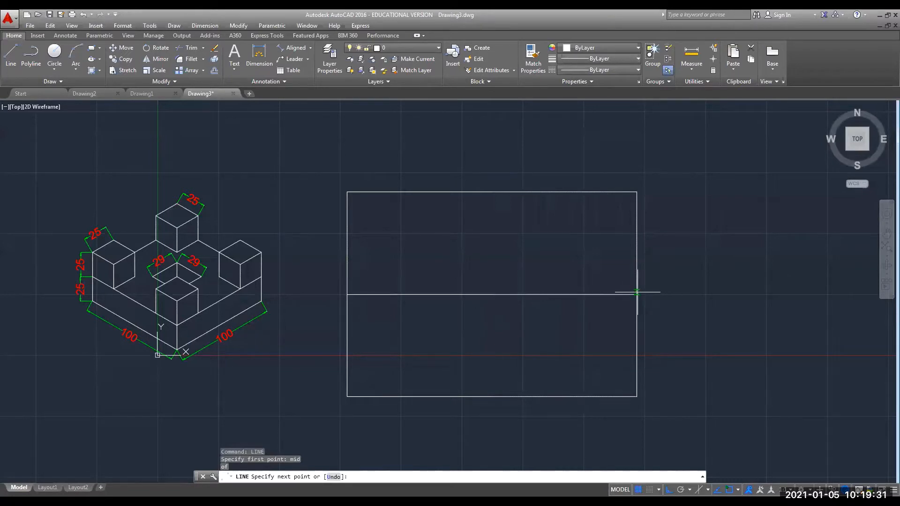
{"action": "left_click", "coordinate": [636, 294]}
{"action": "key", "text": "Escape"}
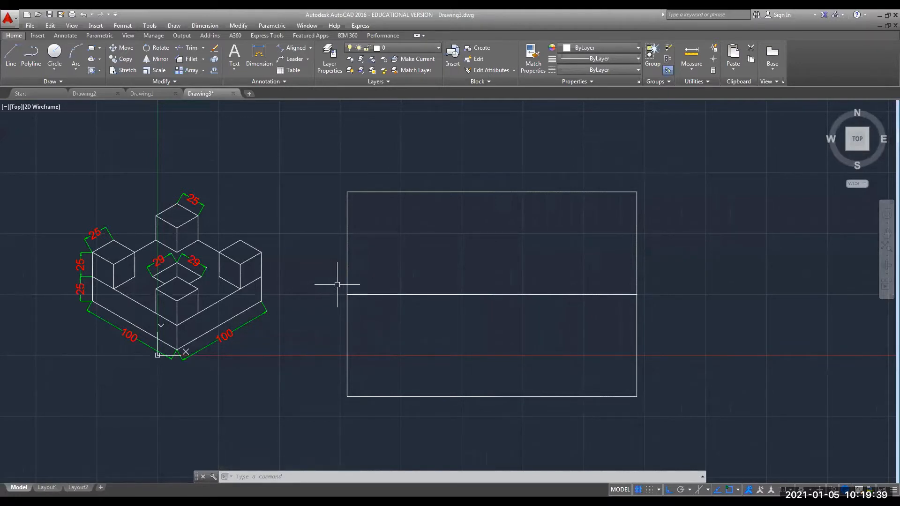
Add a multiline text 'X' at height 10 just above the frame, then select it.
{"action": "left_click", "coordinate": [235, 51]}
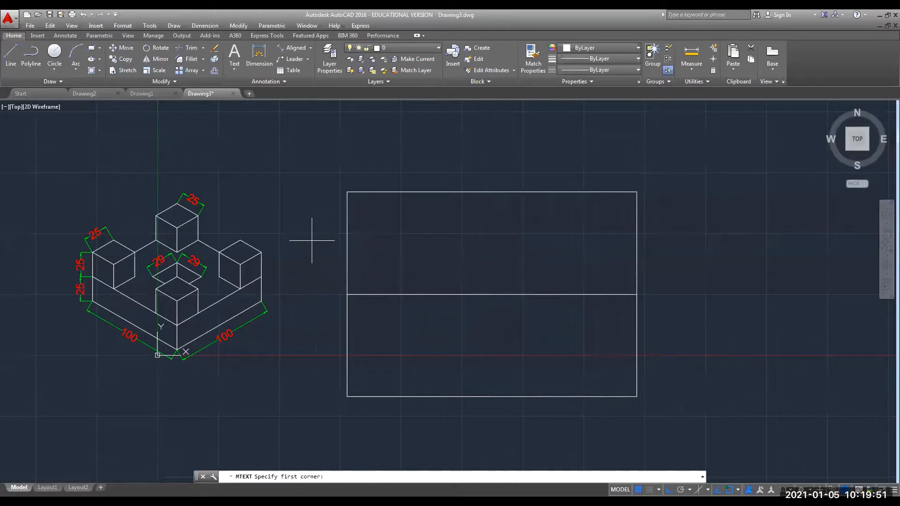
{"action": "left_click", "coordinate": [255, 184]}
{"action": "left_click", "coordinate": [255, 184]}
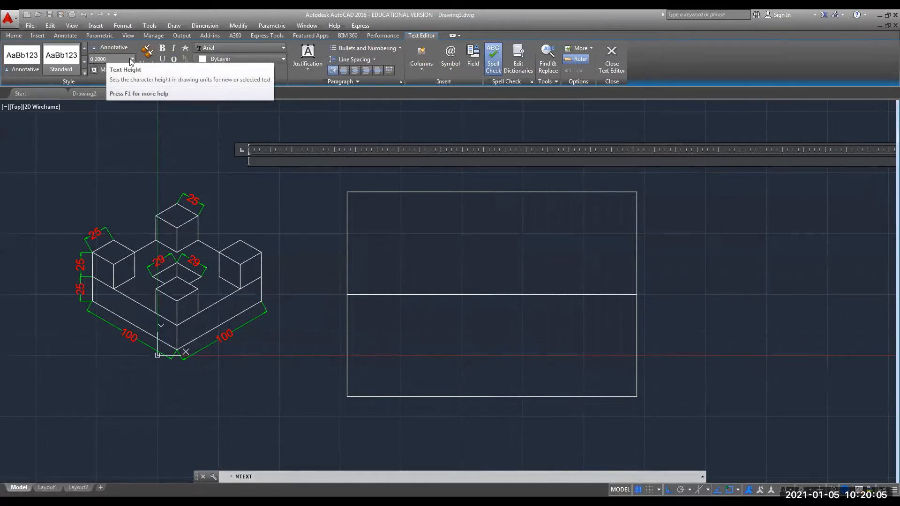
{"action": "left_click", "coordinate": [109, 57]}
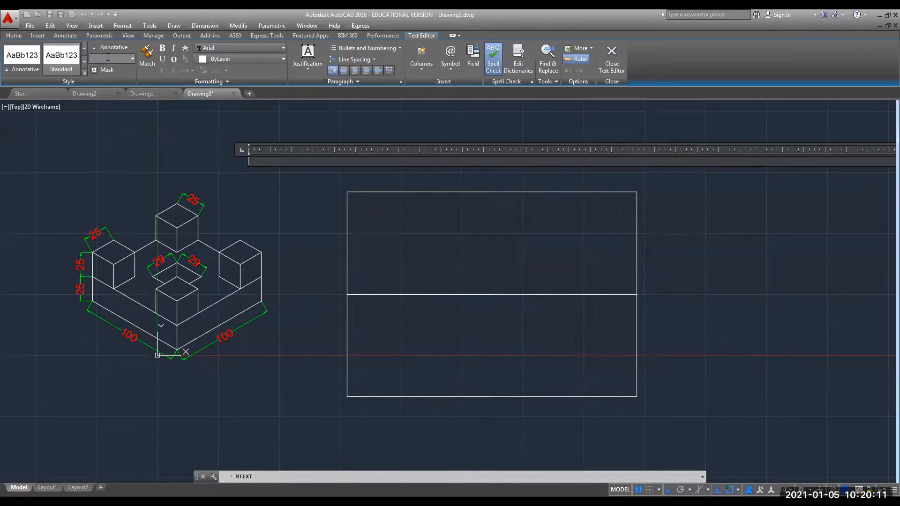
{"action": "key", "text": "Return"}
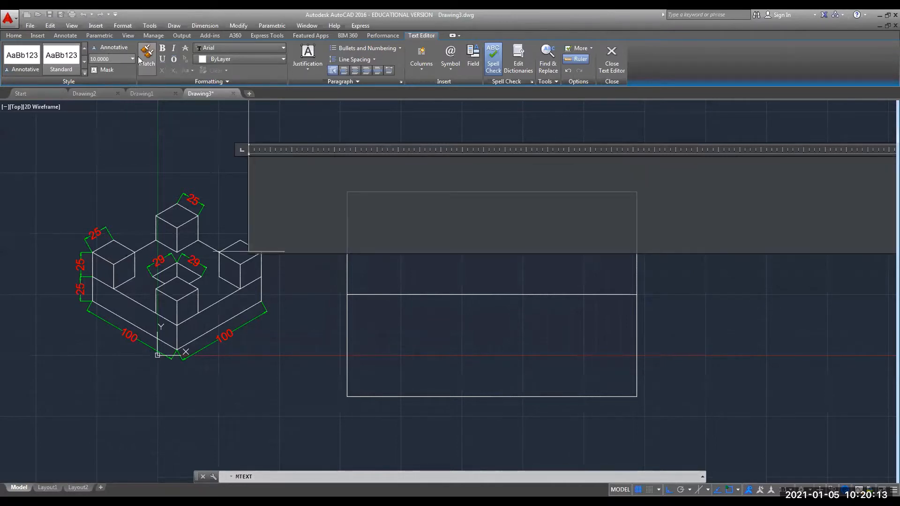
{"action": "type", "text": "X"}
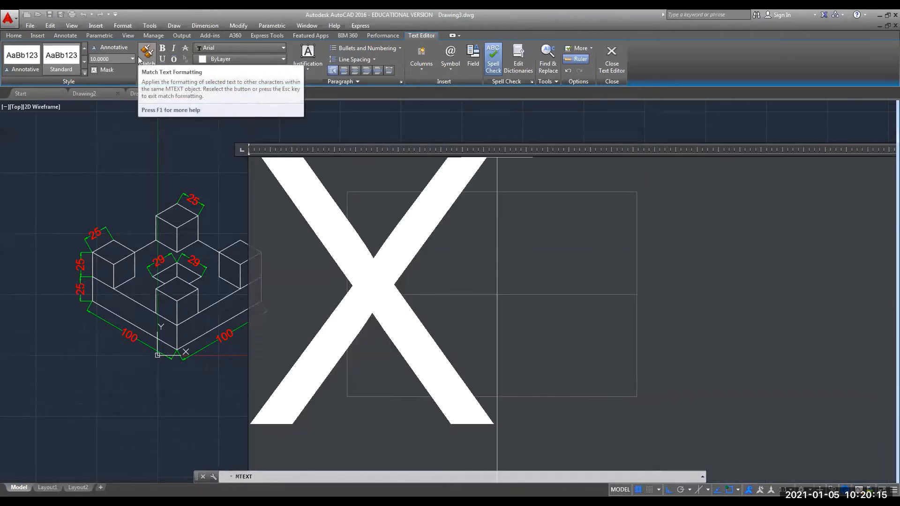
{"action": "left_click", "coordinate": [138, 142]}
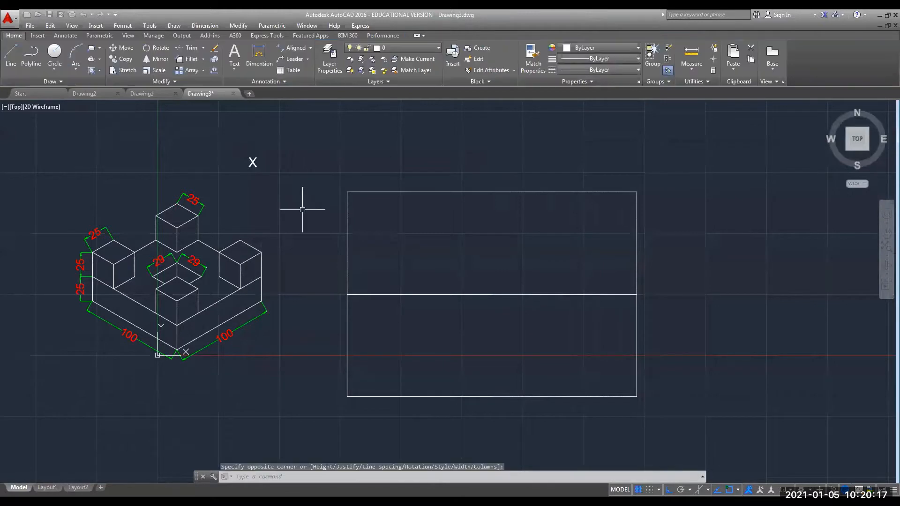
{"action": "left_click", "coordinate": [245, 163]}
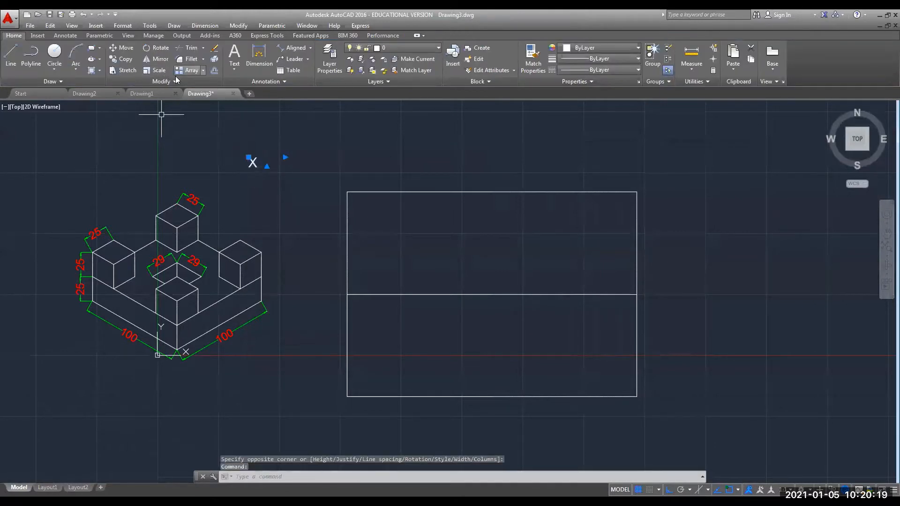
With Ortho off, move the X label to the middle line's left end.
{"action": "left_click", "coordinate": [248, 157]}
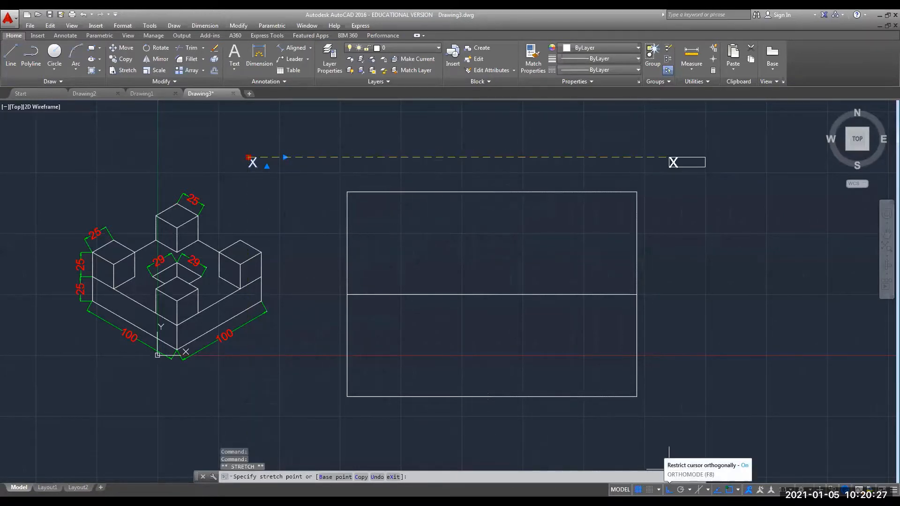
{"action": "left_click", "coordinate": [669, 490]}
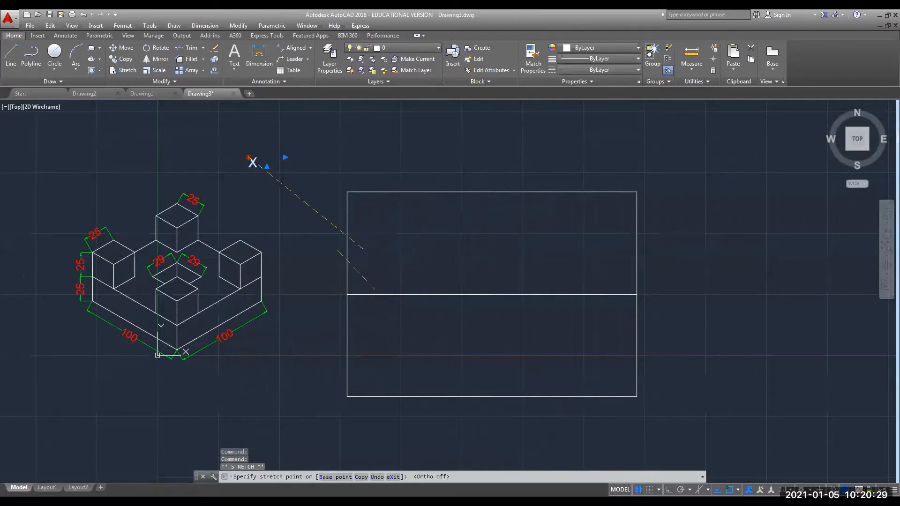
{"action": "left_click", "coordinate": [332, 288]}
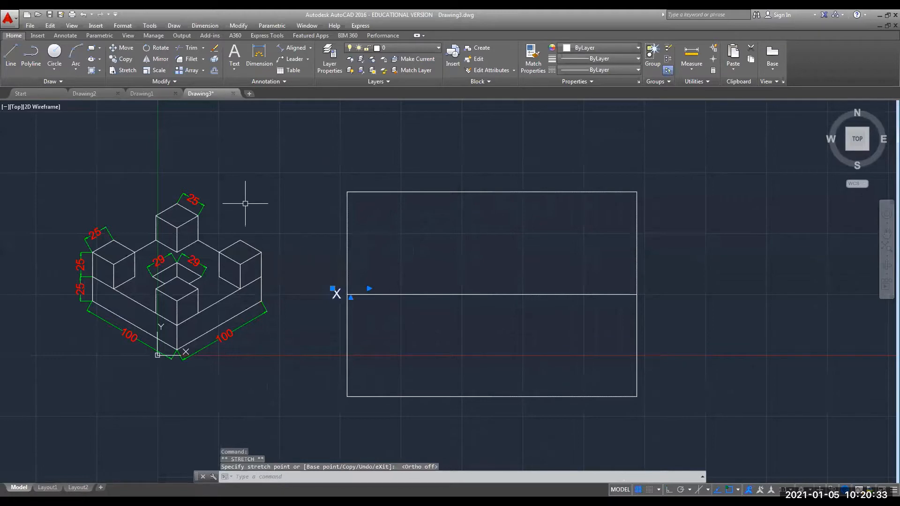
{"action": "key", "text": "Escape"}
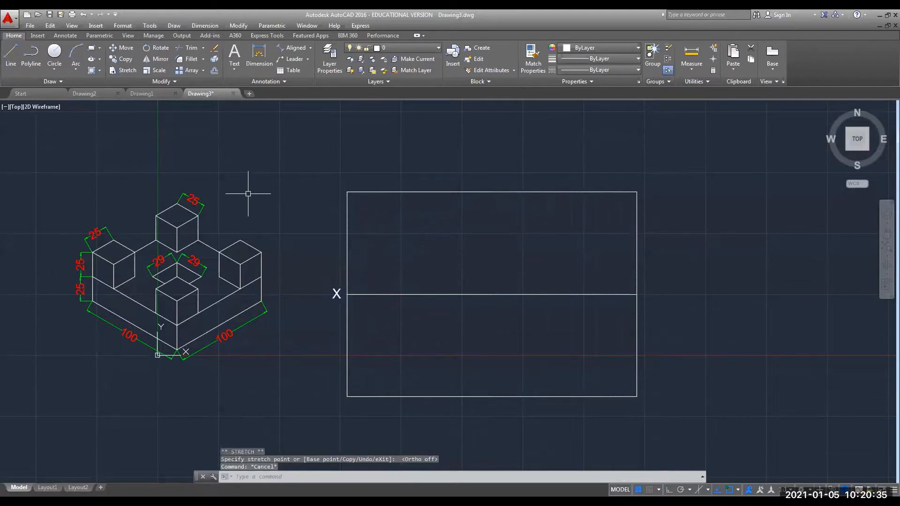
Copy and paste the X label onto the middle line's right end.
{"action": "left_click", "coordinate": [336, 294]}
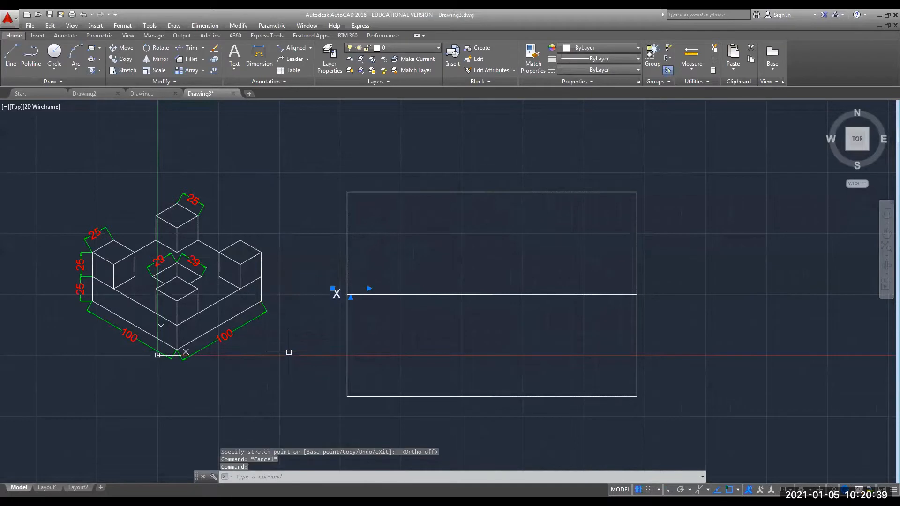
{"action": "key", "text": "ctrl+c"}
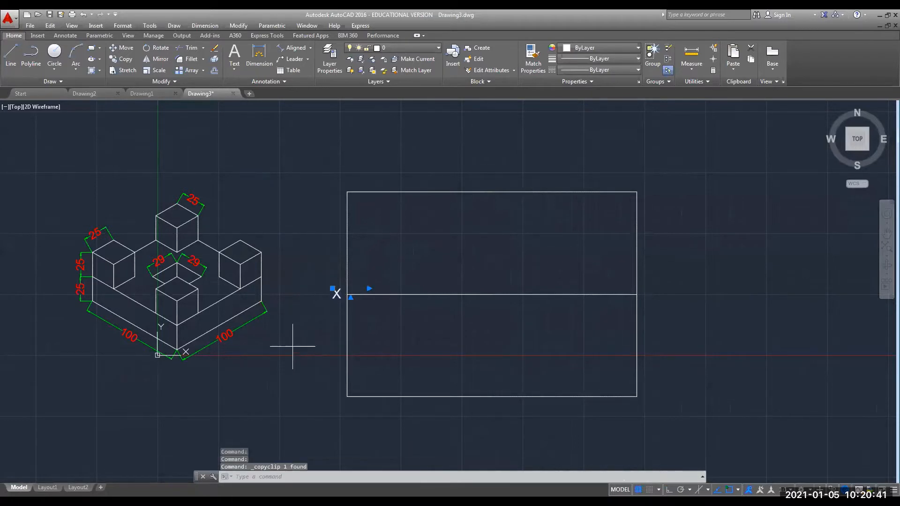
{"action": "key", "text": "ctrl+v"}
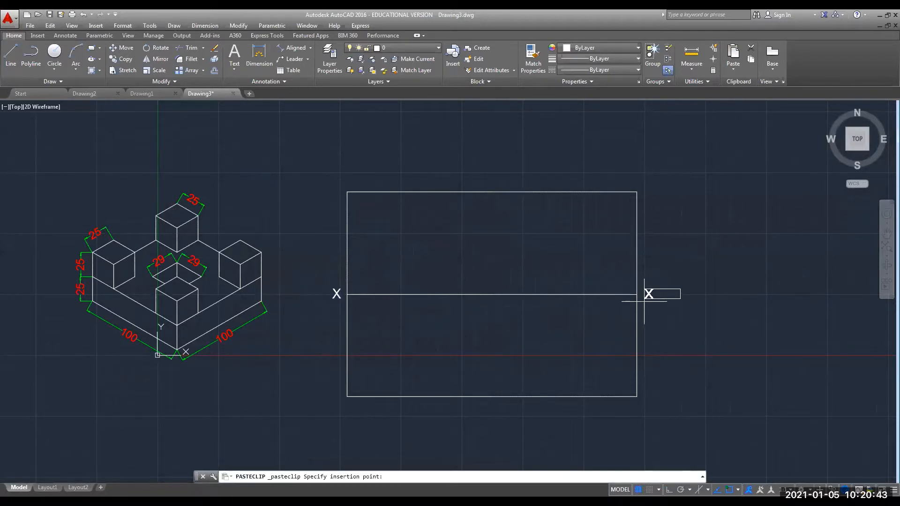
{"action": "left_click", "coordinate": [644, 302]}
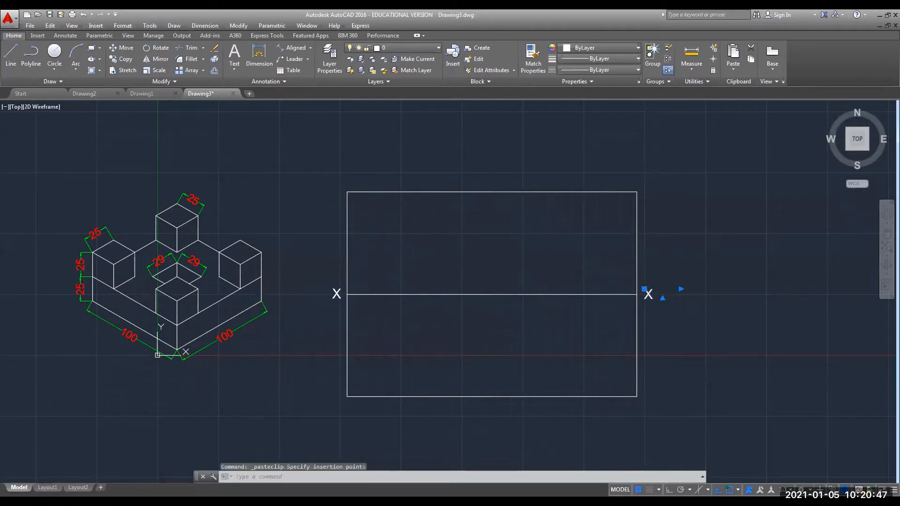
Change the right-end X label to Y.
{"action": "double_click", "coordinate": [648, 293]}
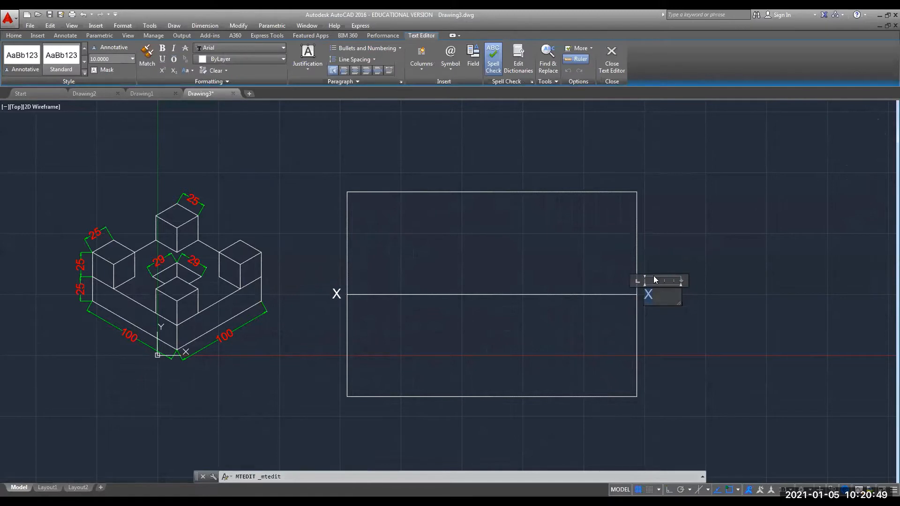
{"action": "type", "text": "Y"}
{"action": "left_click", "coordinate": [658, 328]}
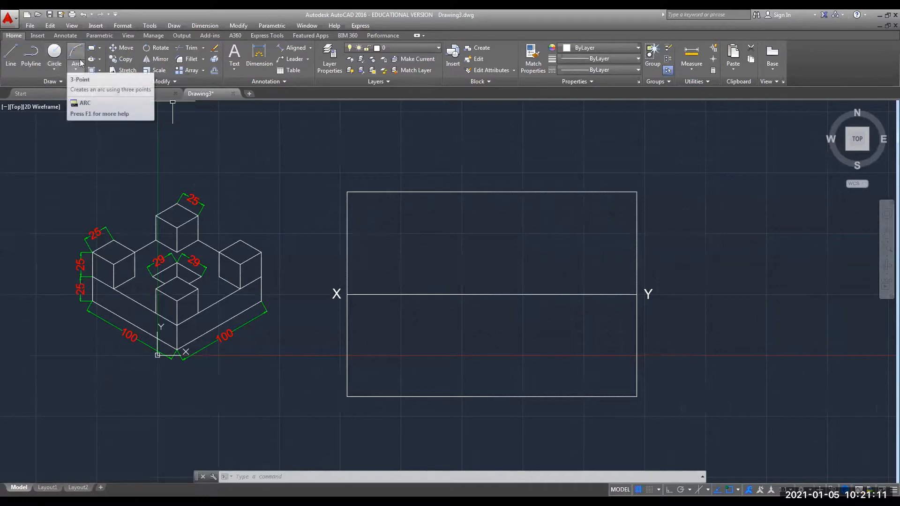
Draw a diagonal arrow with a line shaft and triangular head pointing toward the block.
{"action": "left_click", "coordinate": [11, 55]}
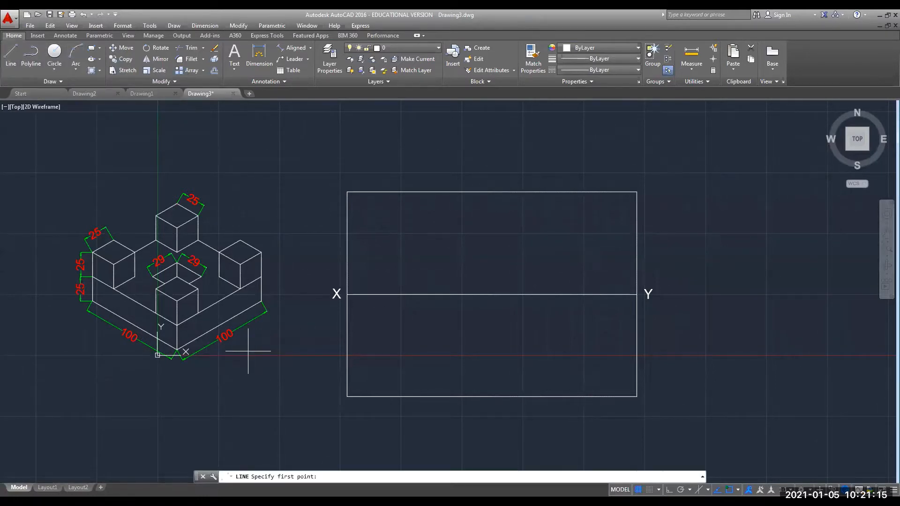
{"action": "left_click", "coordinate": [248, 351]}
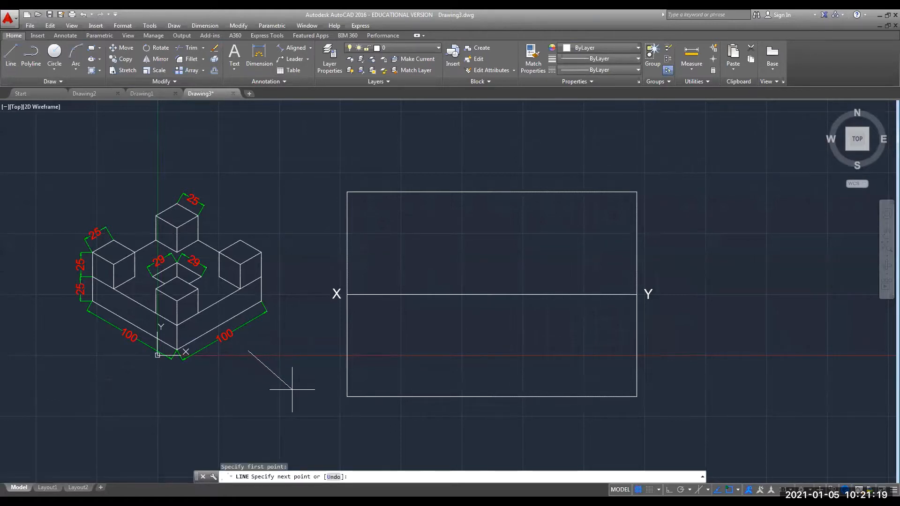
{"action": "left_click", "coordinate": [292, 389]}
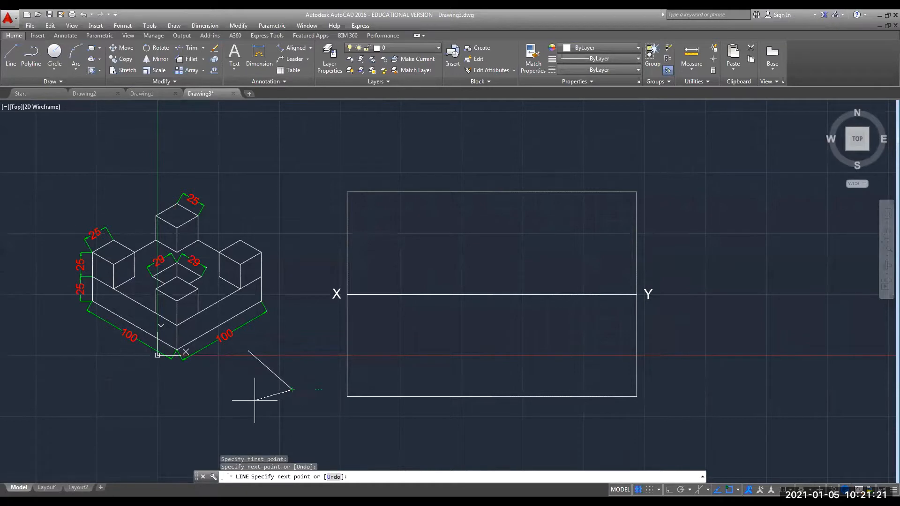
{"action": "key", "text": "Escape"}
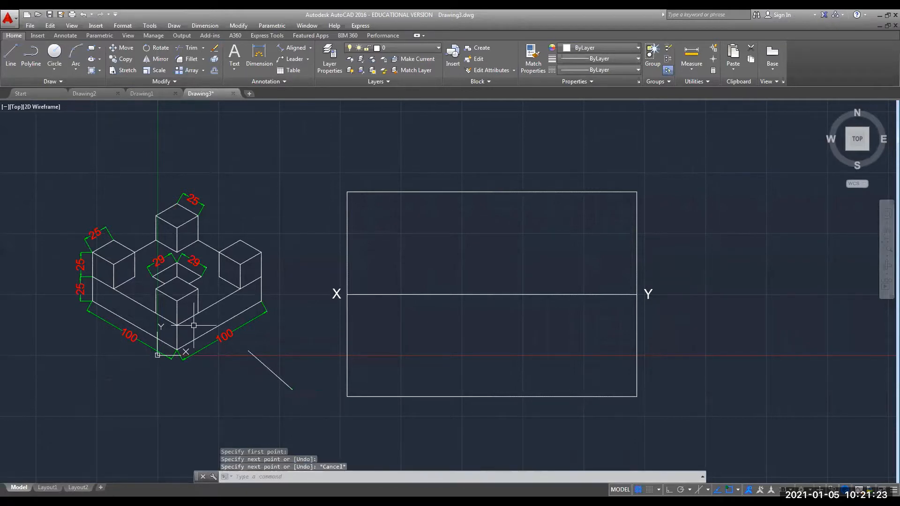
{"action": "left_click", "coordinate": [12, 55]}
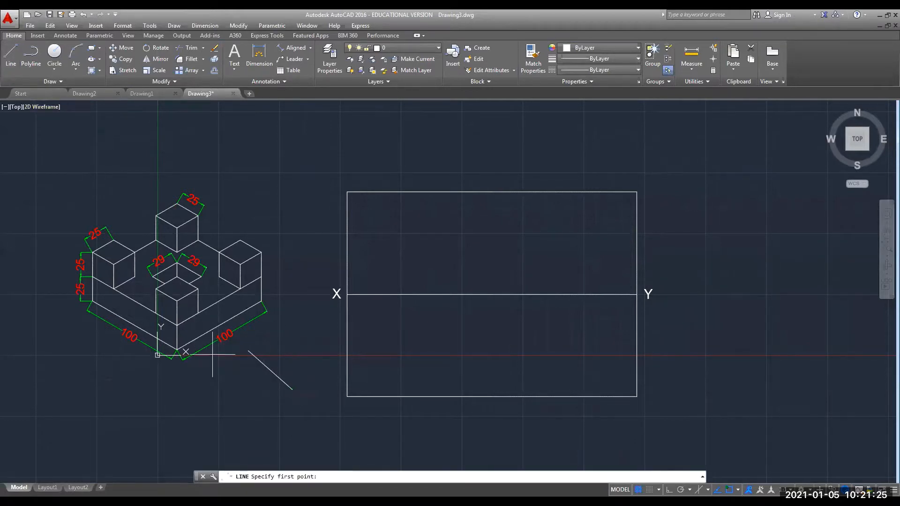
{"action": "left_click", "coordinate": [249, 351]}
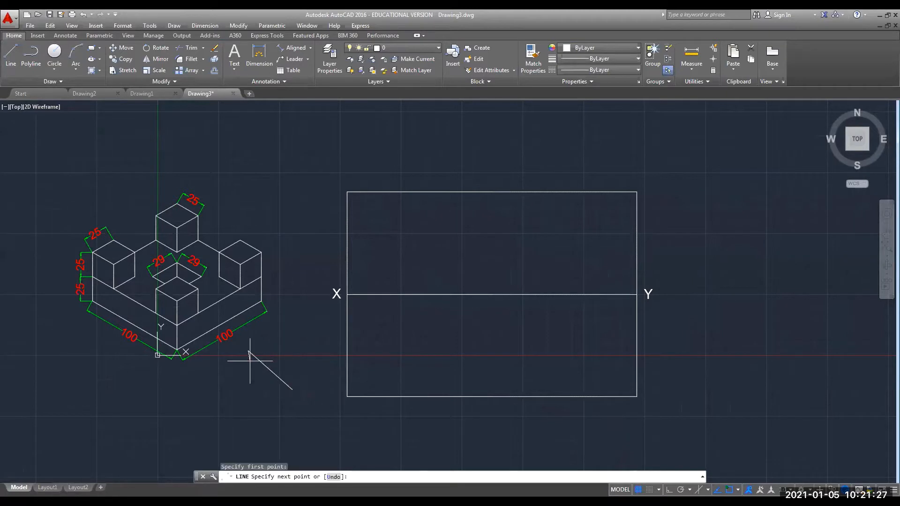
{"action": "left_click", "coordinate": [248, 352]}
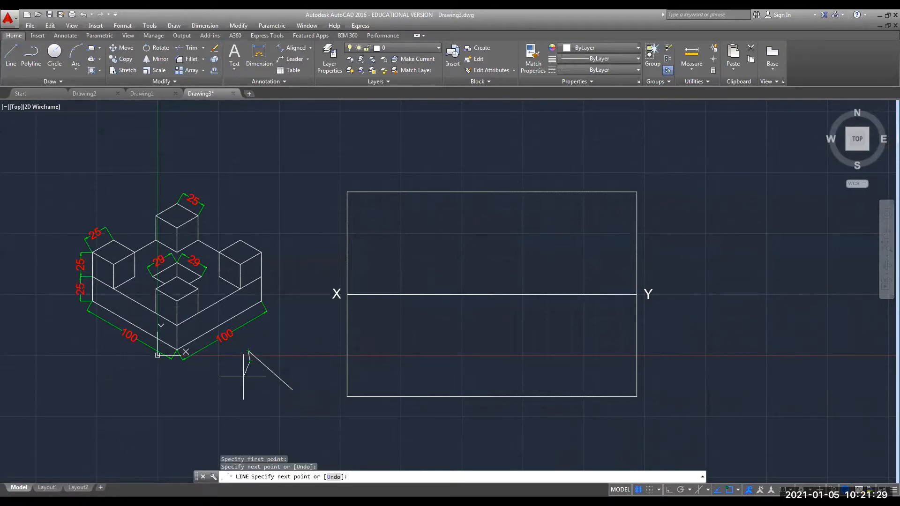
{"action": "left_click", "coordinate": [250, 352]}
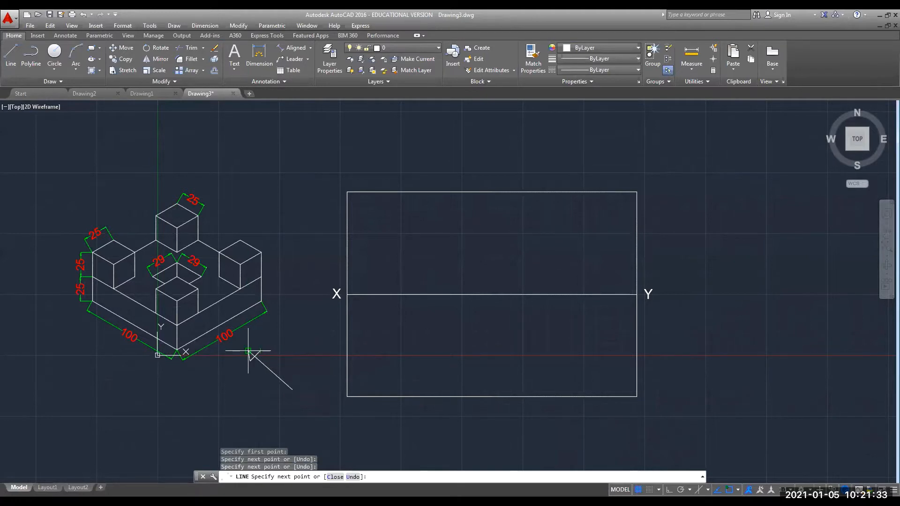
{"action": "left_click", "coordinate": [253, 360]}
{"action": "key", "text": "Escape"}
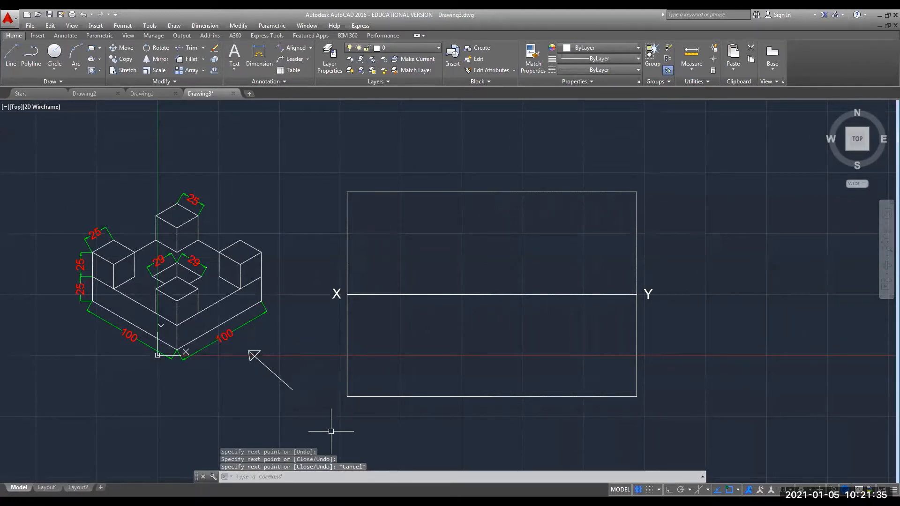
Hatch the inside of the arrow's triangular head so it is solid.
{"action": "scroll", "coordinate": [261, 356], "scroll_direction": "up", "scroll_amount": 4}
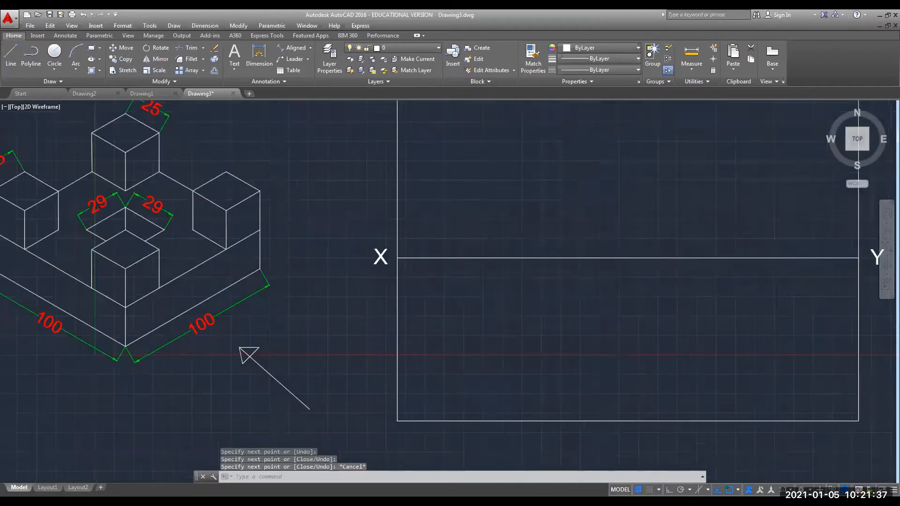
{"action": "scroll", "coordinate": [251, 361], "scroll_direction": "down", "scroll_amount": 1}
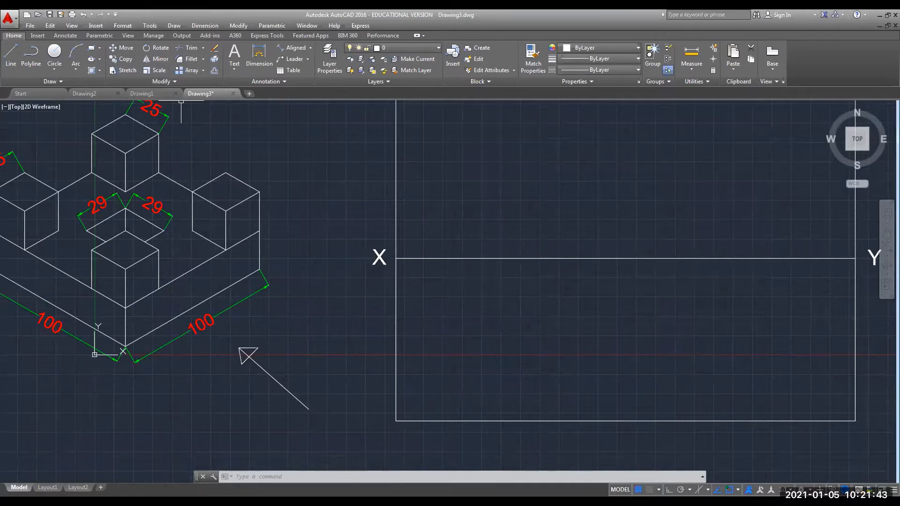
{"action": "left_click", "coordinate": [91, 70]}
{"action": "left_click", "coordinate": [244, 355]}
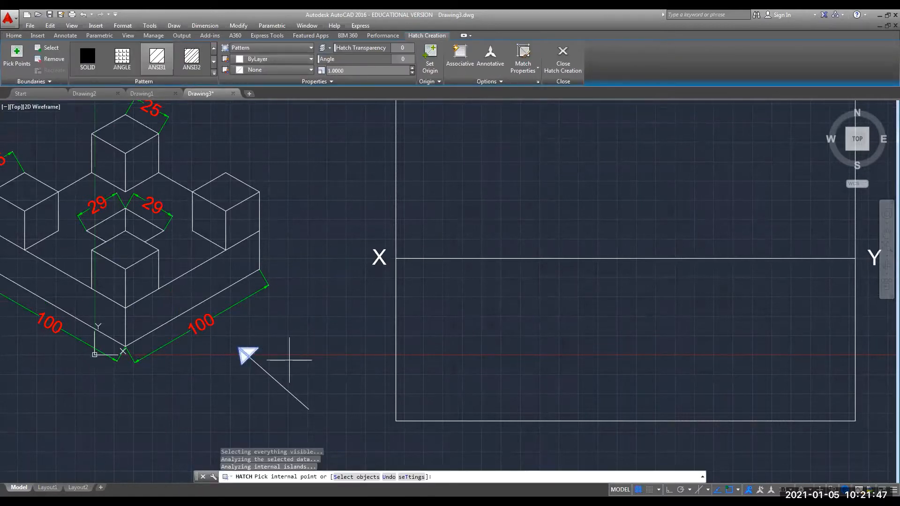
{"action": "key", "text": "Return"}
{"action": "scroll", "coordinate": [289, 360], "scroll_direction": "down", "scroll_amount": 3}
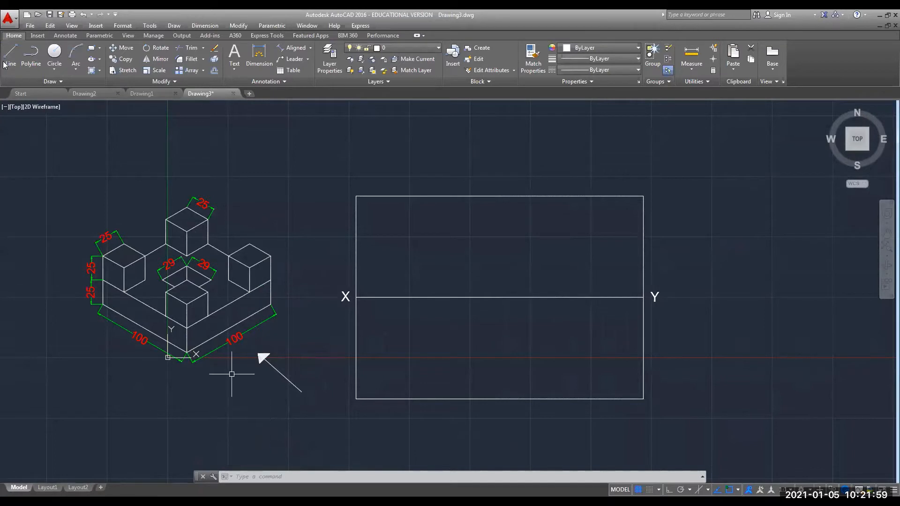
Copy the X label to beside the arrow's tail and retype it as 'Observer'.
{"action": "left_click", "coordinate": [346, 296]}
{"action": "key", "text": "ctrl+c"}
{"action": "key", "text": "ctrl+v"}
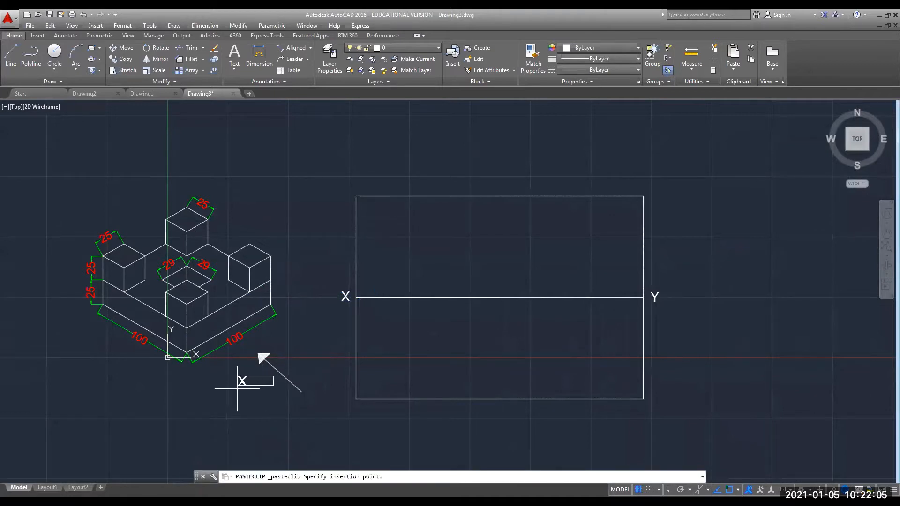
{"action": "left_click", "coordinate": [234, 389]}
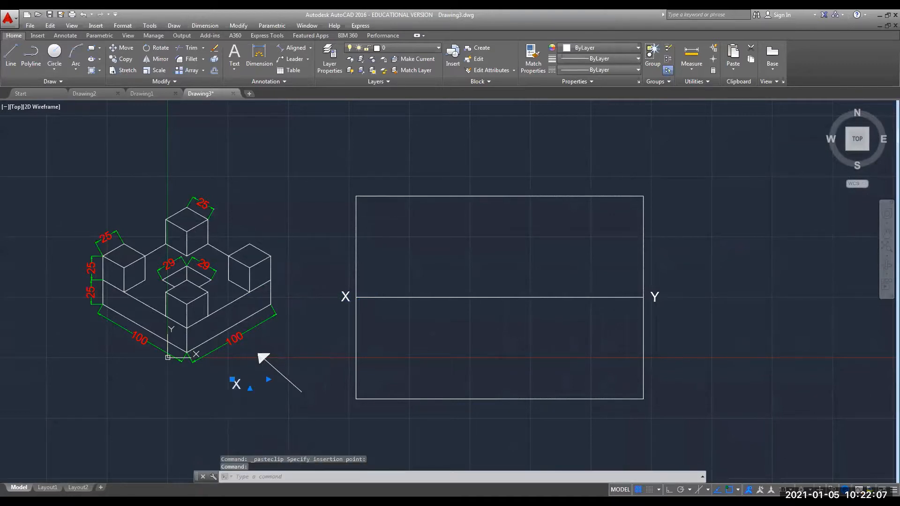
{"action": "double_click", "coordinate": [240, 384]}
{"action": "type", "text": "O"}
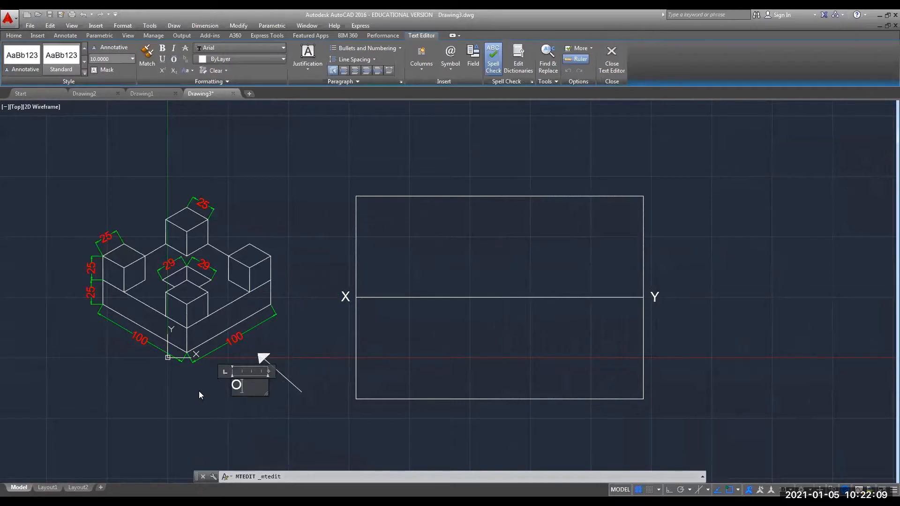
{"action": "type", "text": "bserver"}
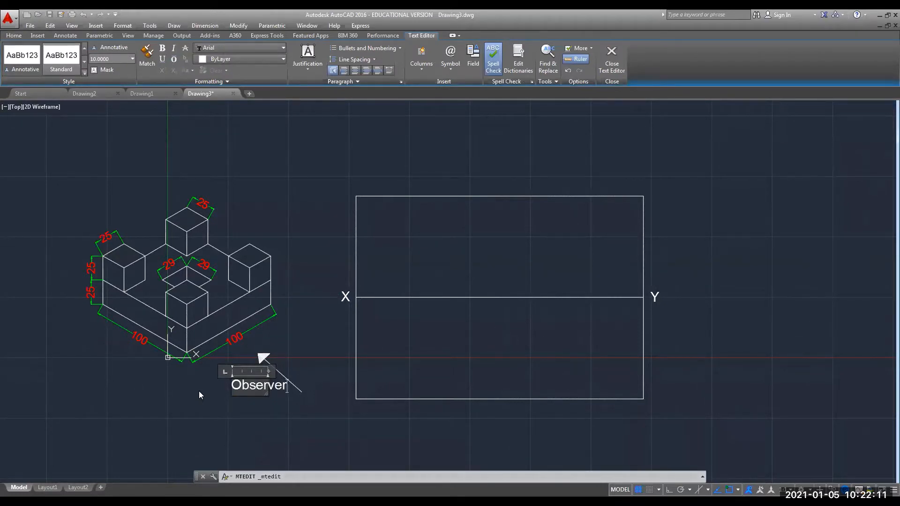
{"action": "left_click", "coordinate": [238, 403]}
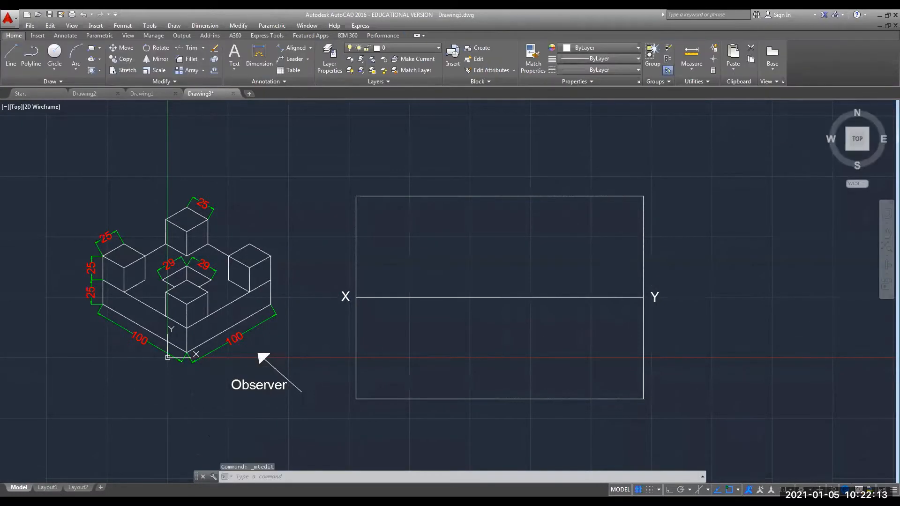
{"action": "left_click", "coordinate": [242, 385]}
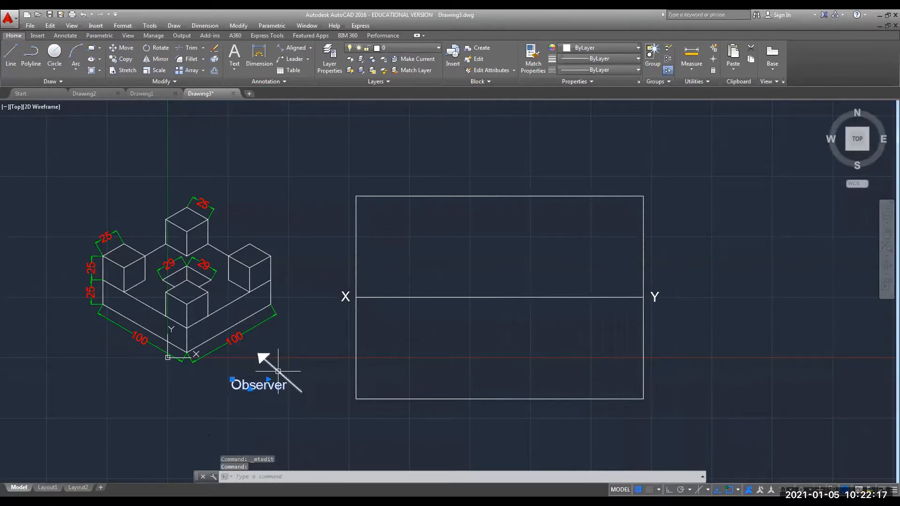
Rotate the Observer label to a diagonal angle near the arrow.
{"action": "right_click", "coordinate": [234, 380]}
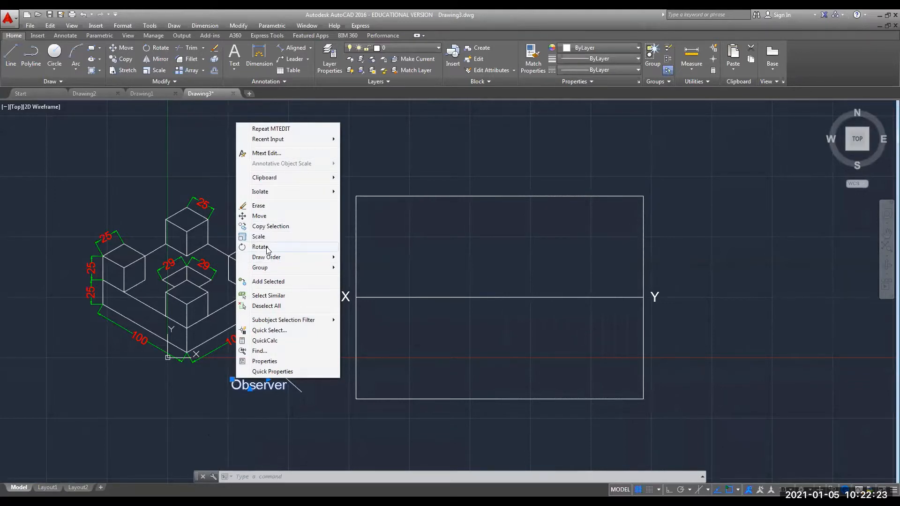
{"action": "left_click", "coordinate": [208, 428]}
{"action": "key", "text": "Escape"}
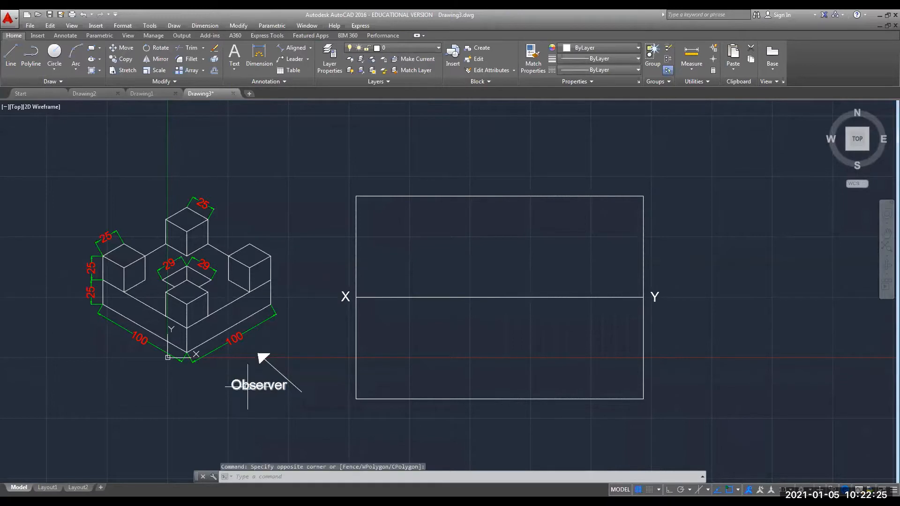
{"action": "left_click", "coordinate": [247, 386]}
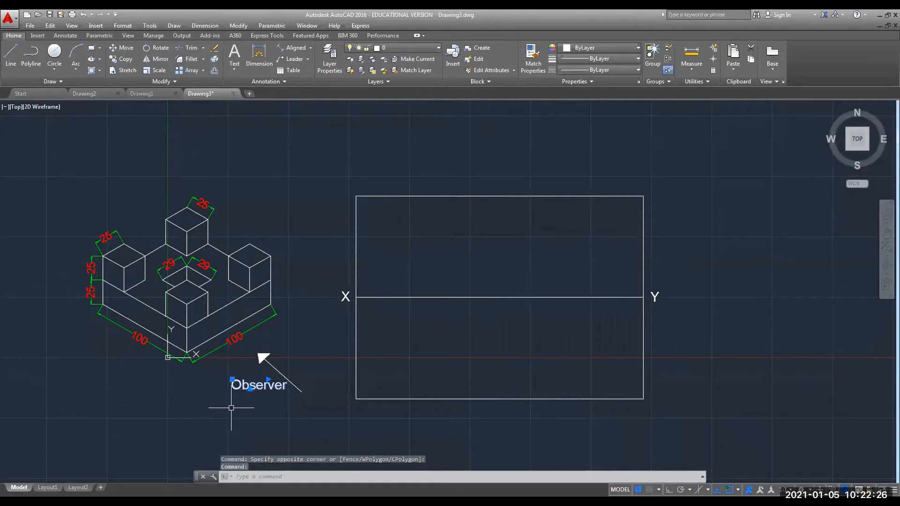
{"action": "right_click", "coordinate": [251, 388]}
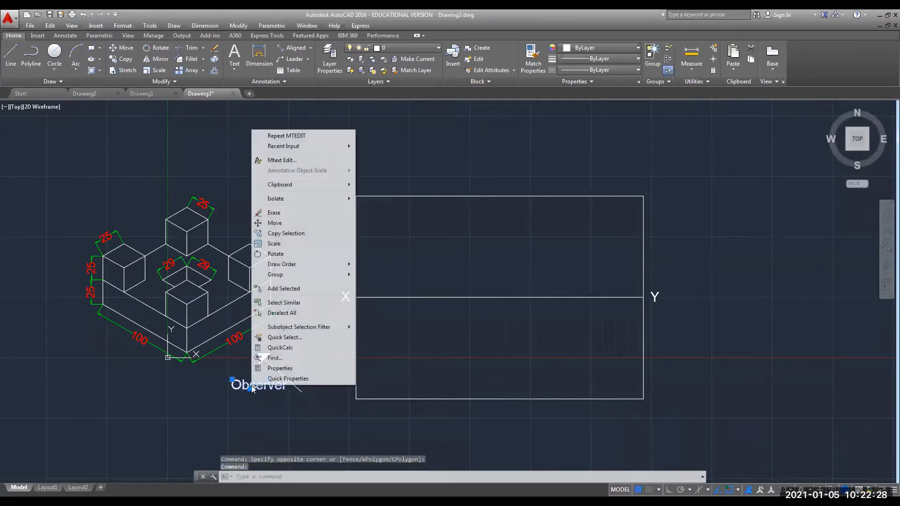
{"action": "left_click", "coordinate": [274, 255]}
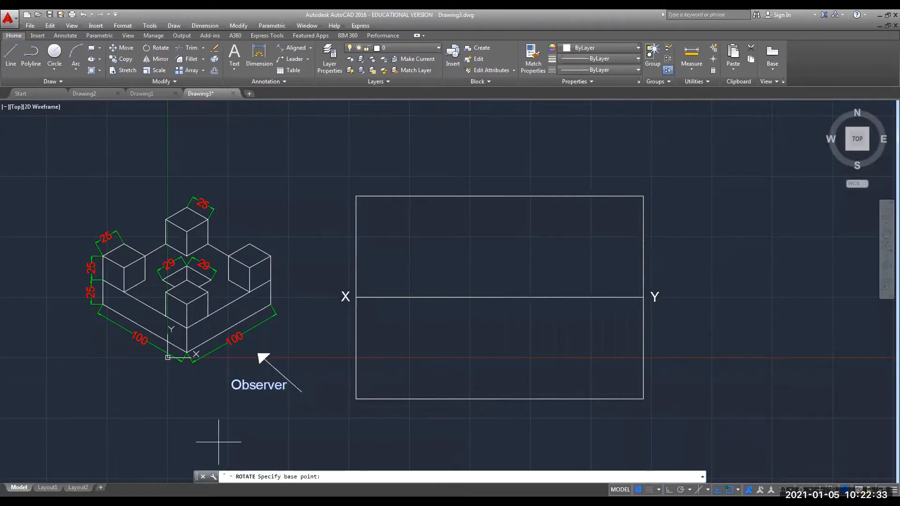
{"action": "left_click", "coordinate": [232, 379]}
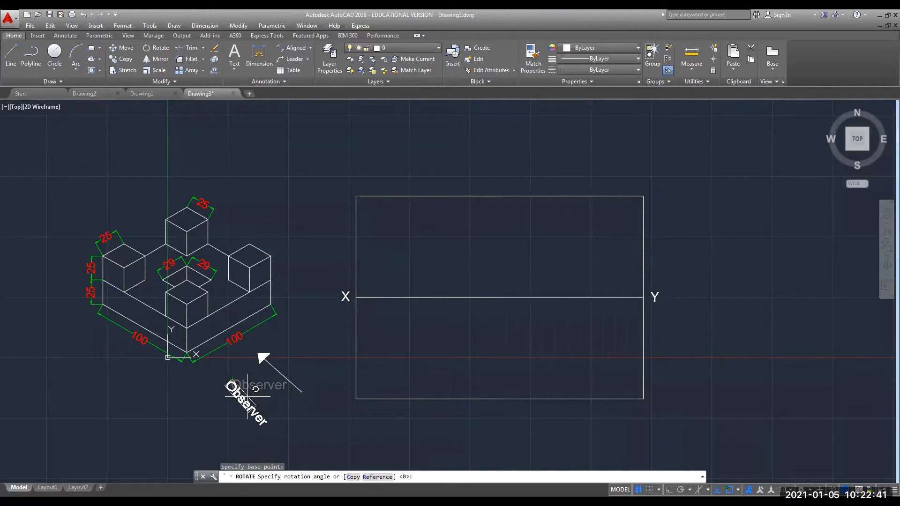
{"action": "left_click", "coordinate": [248, 396]}
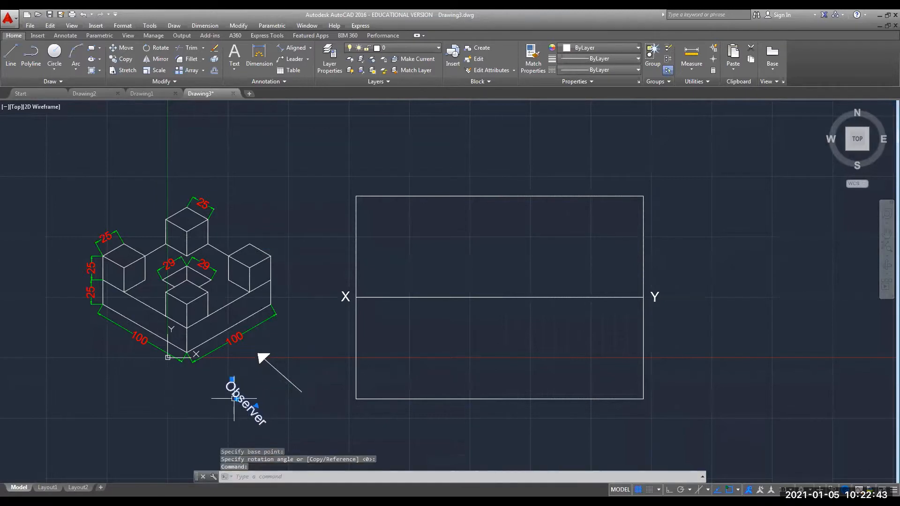
{"action": "left_click", "coordinate": [237, 399]}
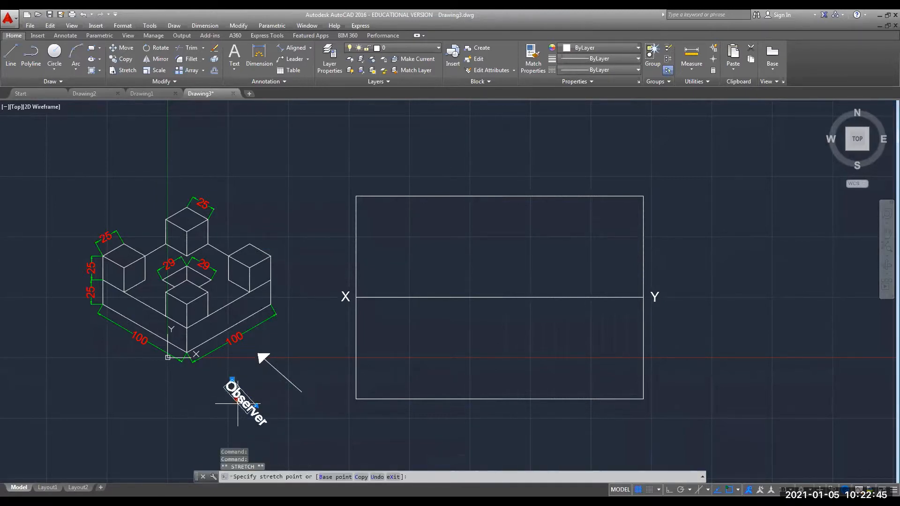
{"action": "key", "text": "Escape"}
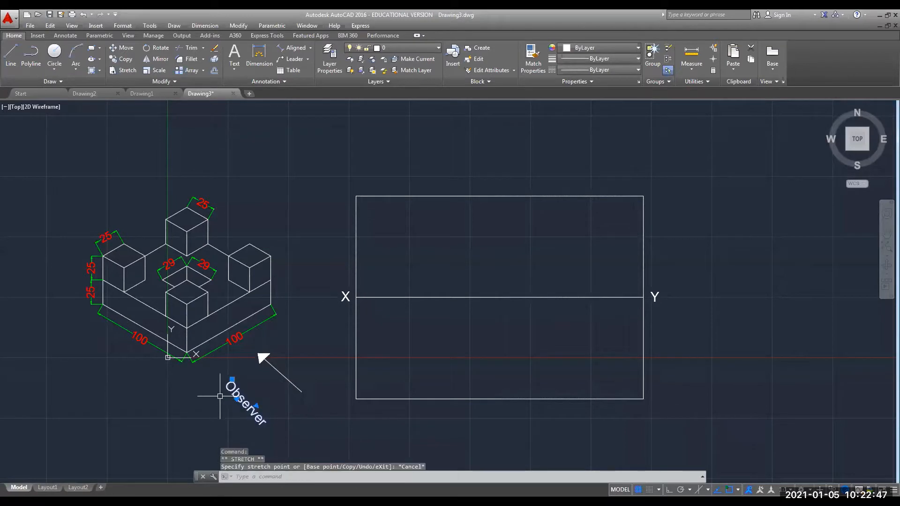
Move the Observer label alongside the arrow and rotate it parallel to the shaft.
{"action": "left_click", "coordinate": [119, 49]}
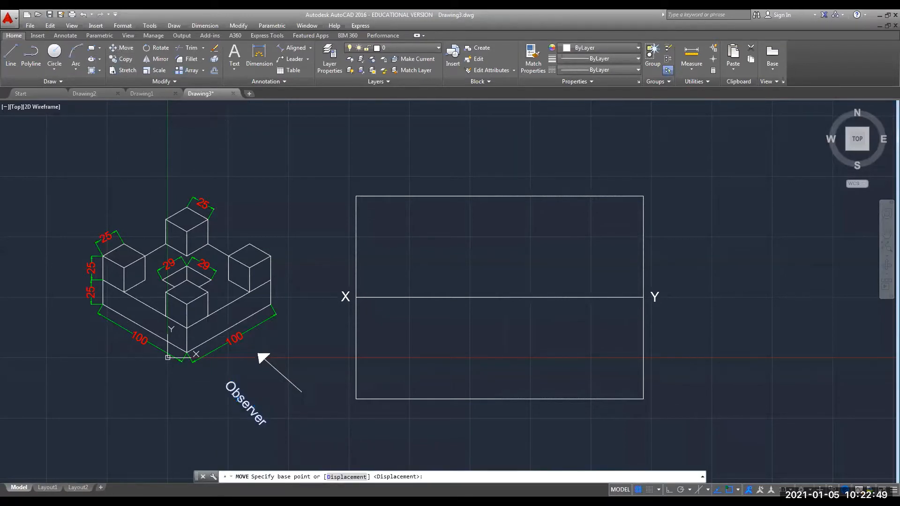
{"action": "left_click", "coordinate": [251, 412]}
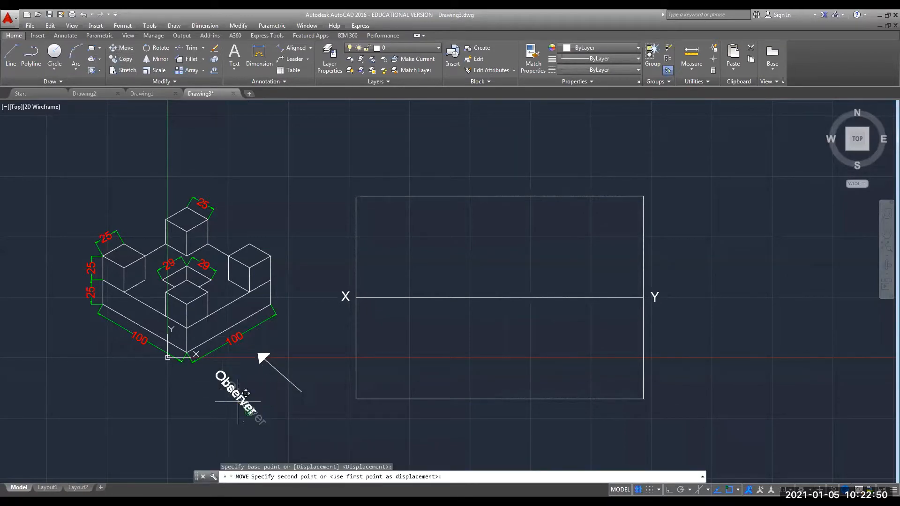
{"action": "left_click", "coordinate": [281, 399]}
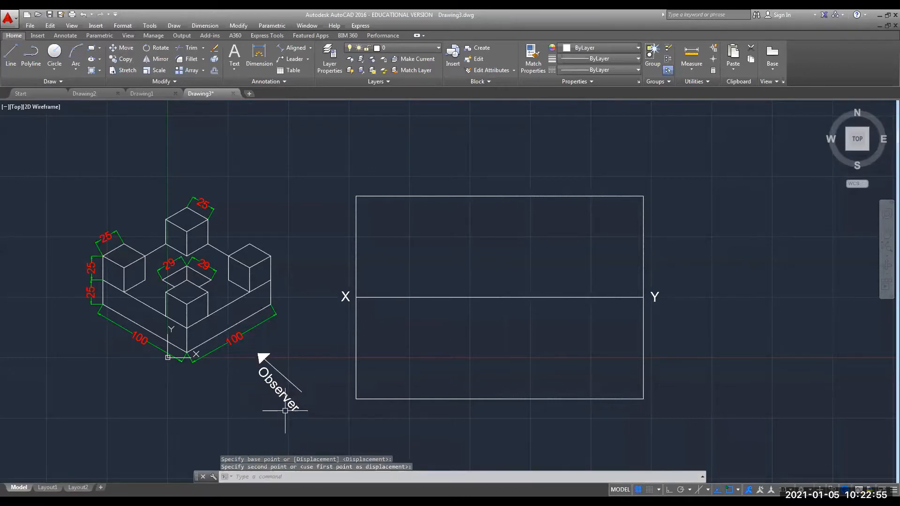
{"action": "left_click", "coordinate": [278, 385]}
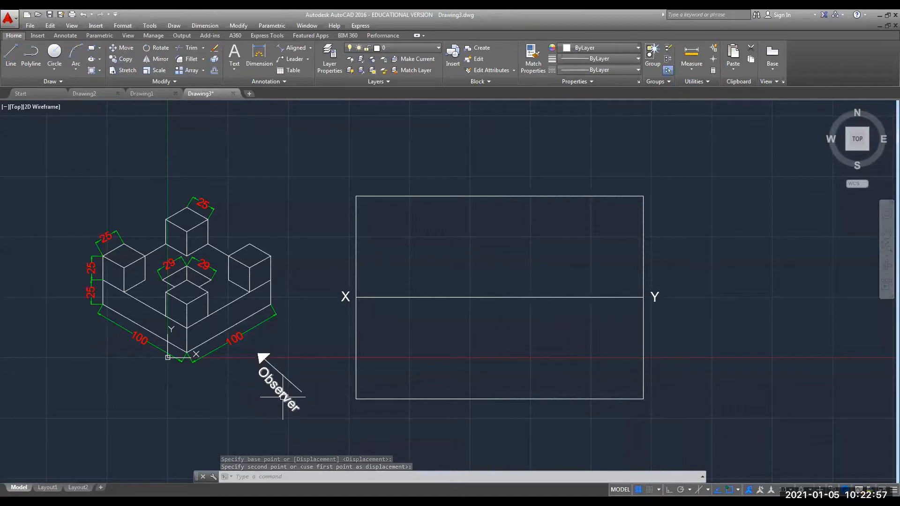
{"action": "right_click", "coordinate": [285, 388]}
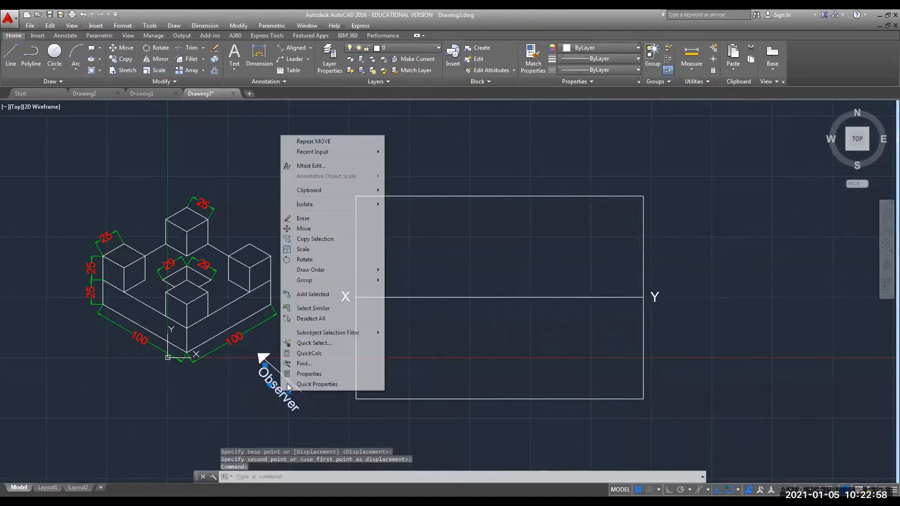
{"action": "left_click", "coordinate": [303, 259]}
{"action": "left_click", "coordinate": [264, 365]}
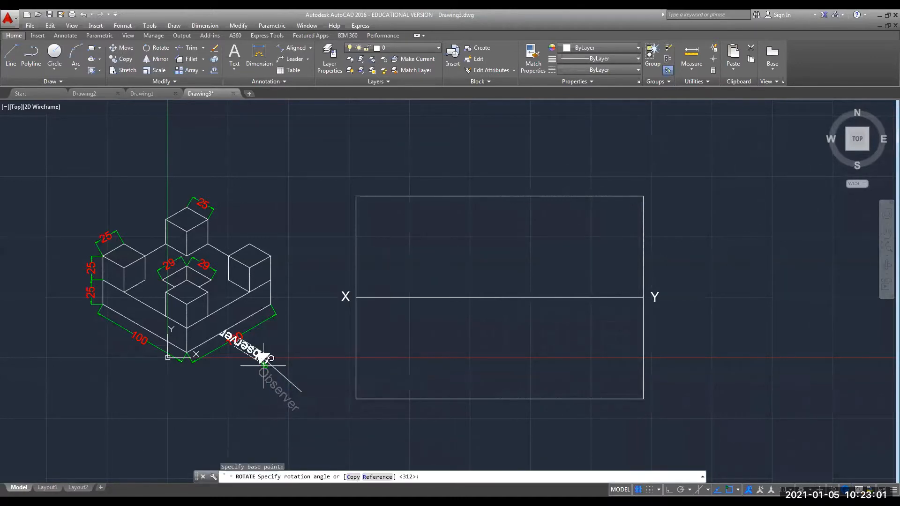
{"action": "left_click", "coordinate": [294, 360]}
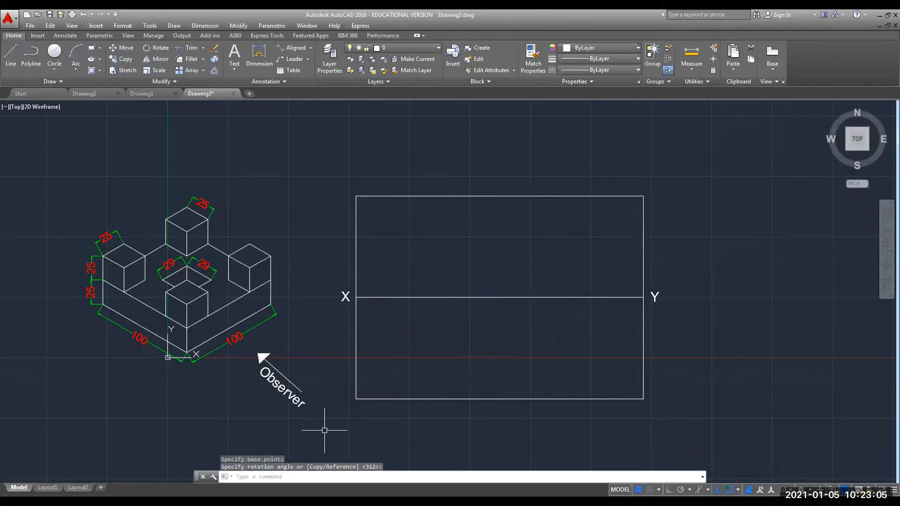
{"action": "key", "text": "Escape"}
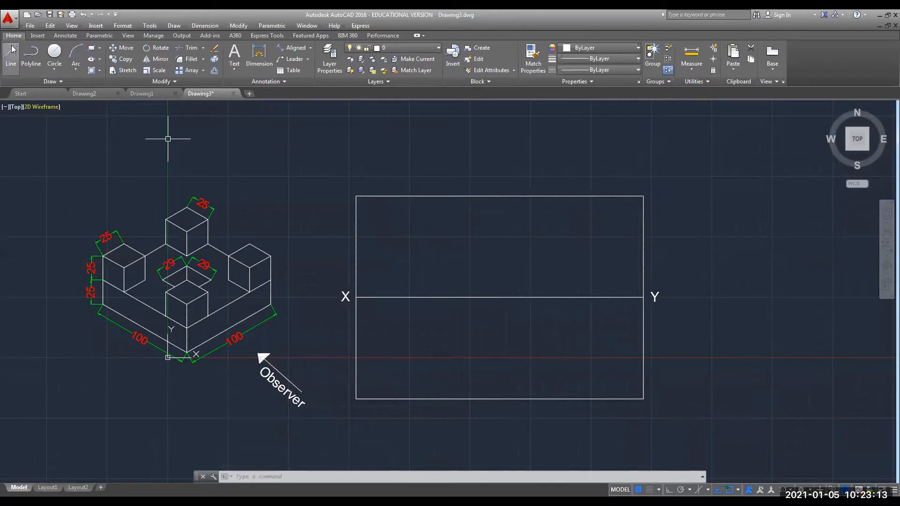
Draw a vertical line from the frame's top-edge midpoint perpendicular to its bottom edge.
{"action": "type", "text": "l"}
{"action": "key", "text": "Return"}
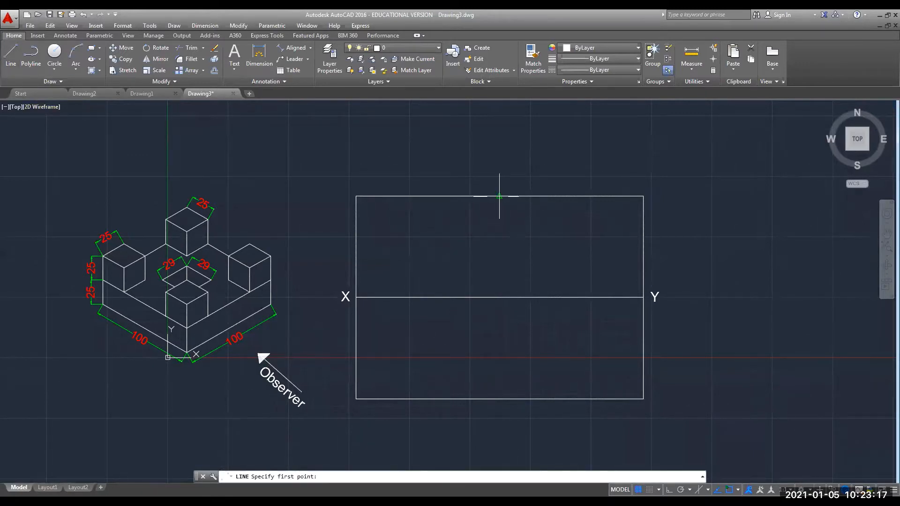
{"action": "left_click", "coordinate": [499, 196]}
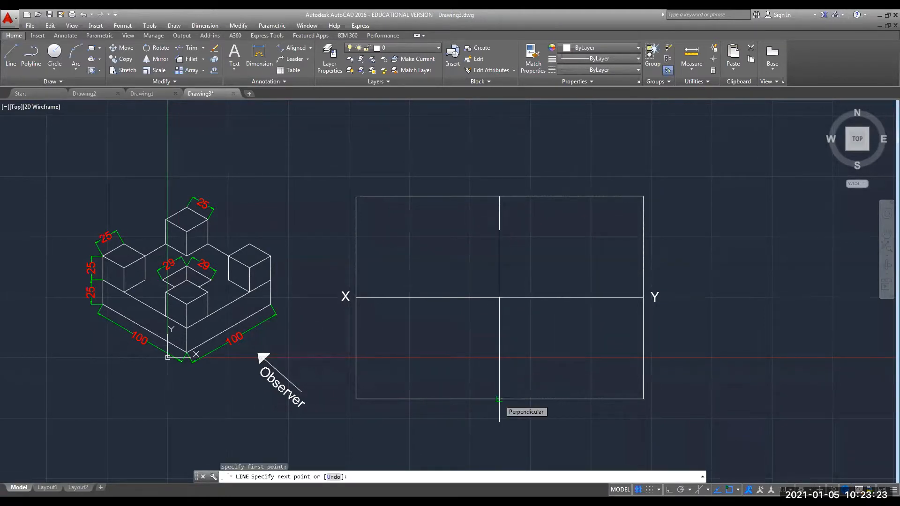
{"action": "left_click", "coordinate": [499, 399]}
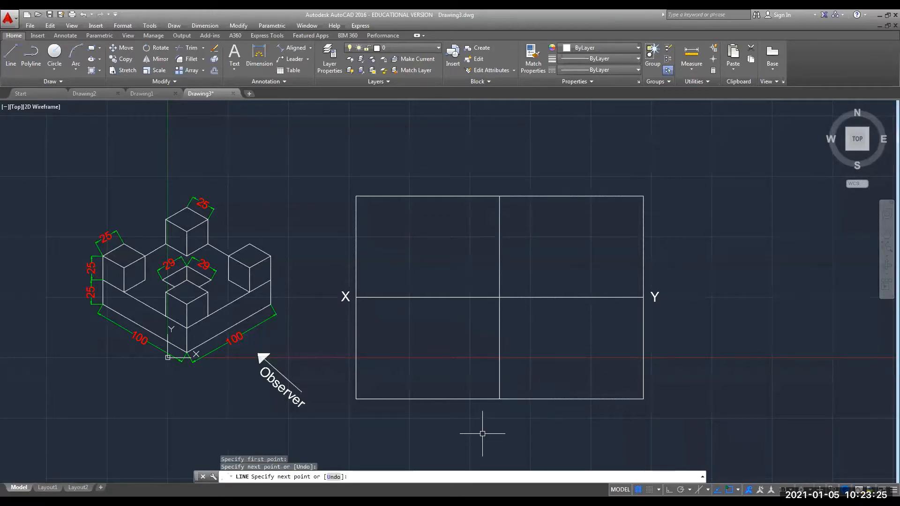
{"action": "key", "text": "Escape"}
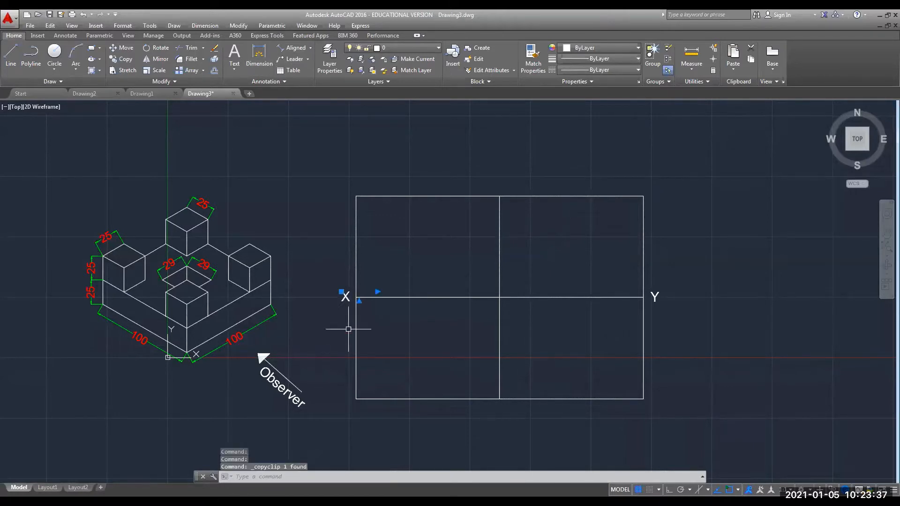
Paste a copy of the X label in the upper-right quadrant and retype it as 'FRONT VIEW'.
{"action": "key", "text": "ctrl+v"}
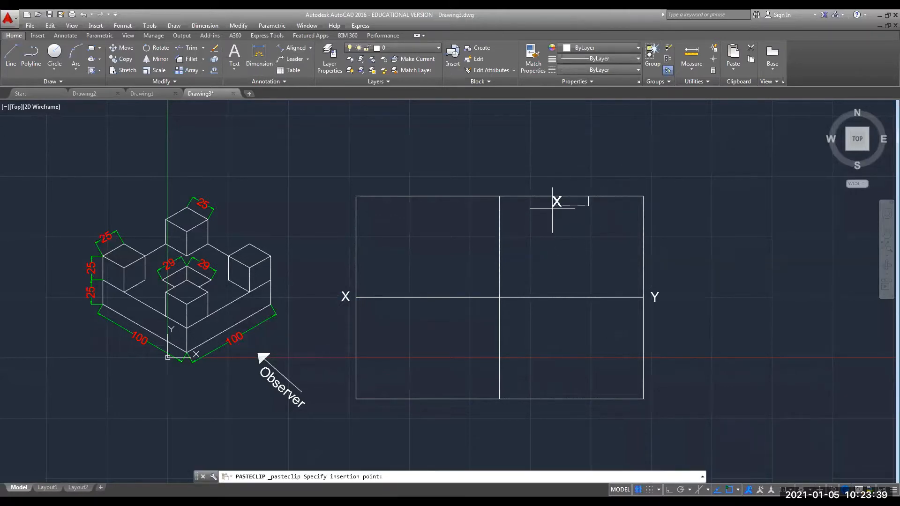
{"action": "left_click", "coordinate": [553, 209]}
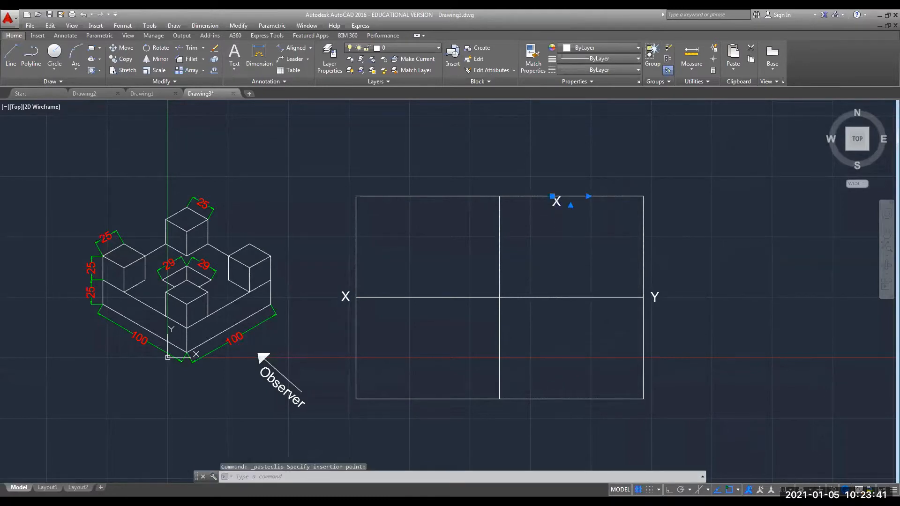
{"action": "double_click", "coordinate": [563, 206]}
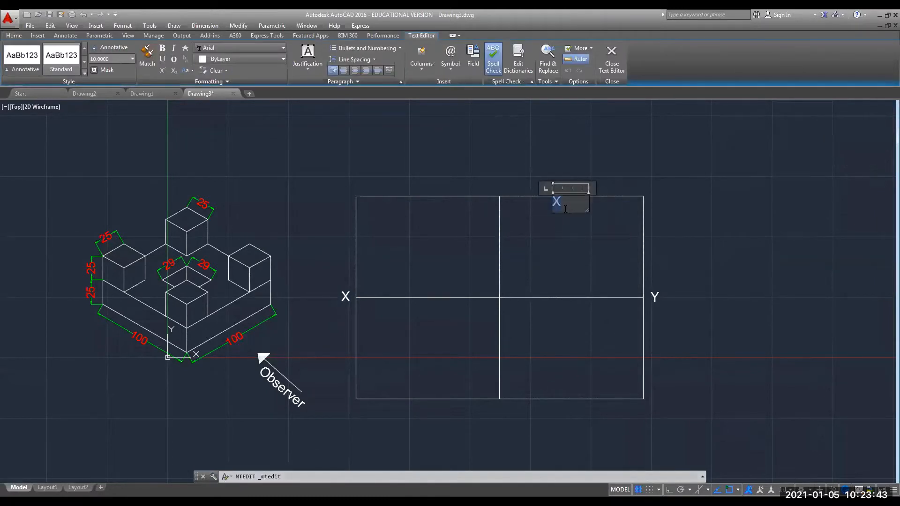
{"action": "type", "text": "FRONT"}
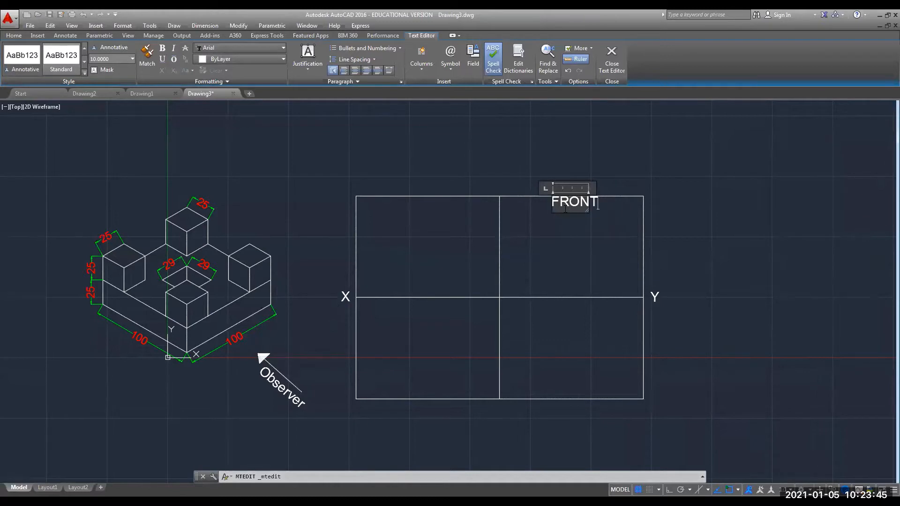
{"action": "type", "text": "VIEW"}
{"action": "key", "text": "Left"}
{"action": "key", "text": "Left"}
{"action": "key", "text": "Left"}
{"action": "key", "text": "Left"}
{"action": "key", "text": "Return"}
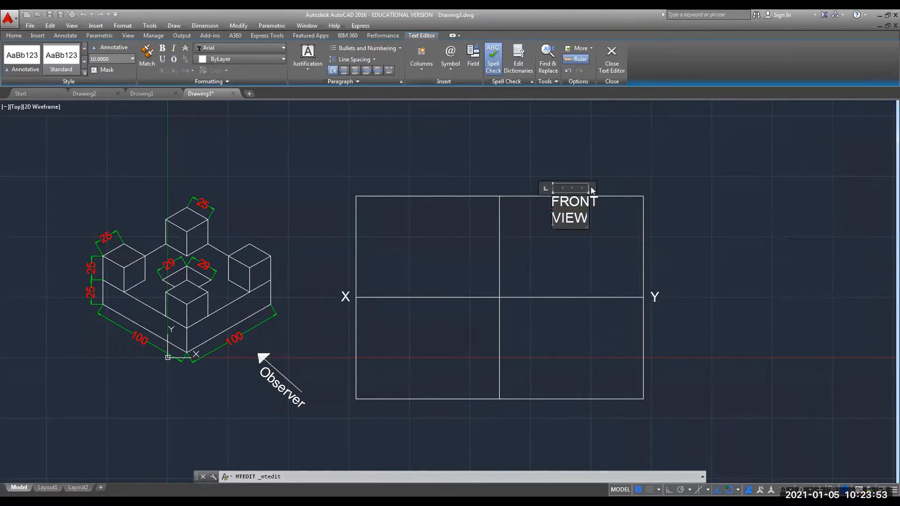
{"action": "left_click_drag", "start_coordinate": [589, 189], "coordinate": [647, 188]}
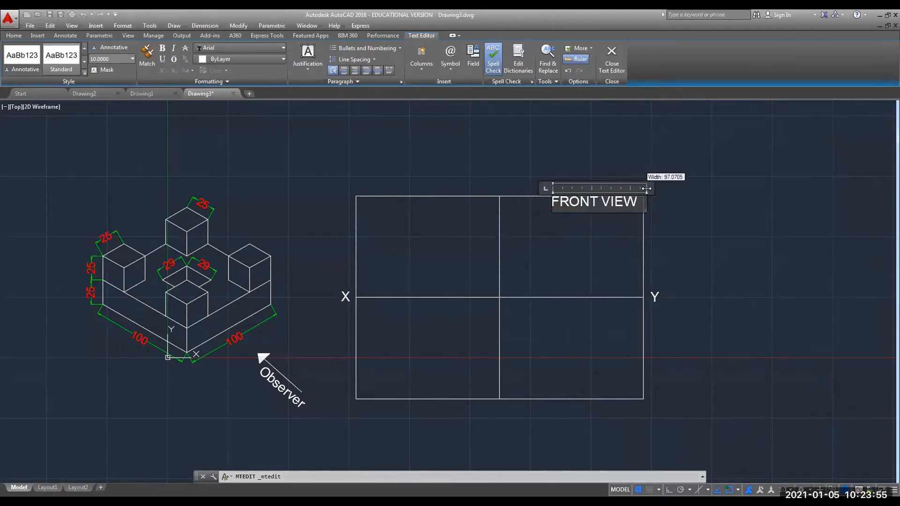
{"action": "left_click", "coordinate": [591, 240]}
{"action": "left_click", "coordinate": [583, 201]}
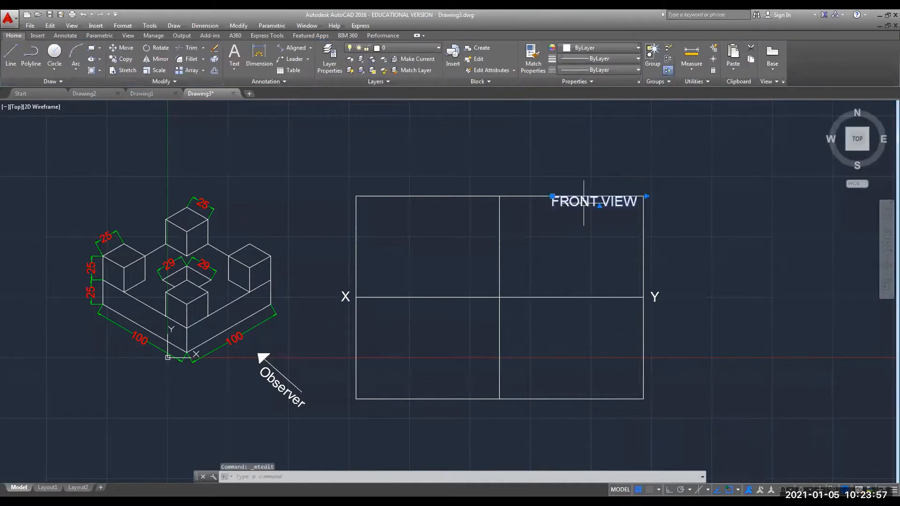
{"action": "left_click_drag", "start_coordinate": [564, 205], "coordinate": [540, 205]}
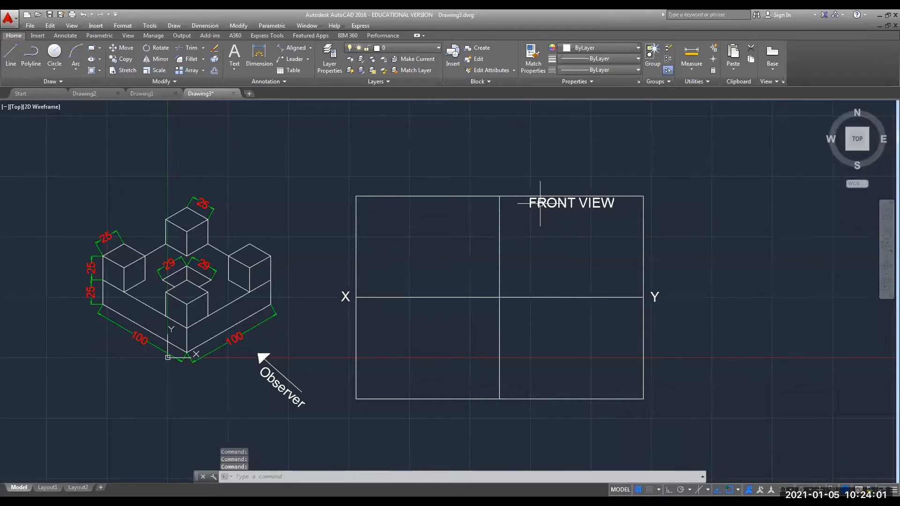
Reduce the FRONT VIEW label's text height to 6.
{"action": "left_click", "coordinate": [540, 204]}
{"action": "double_click", "coordinate": [540, 204]}
{"action": "left_click_drag", "start_coordinate": [619, 204], "coordinate": [521, 201]}
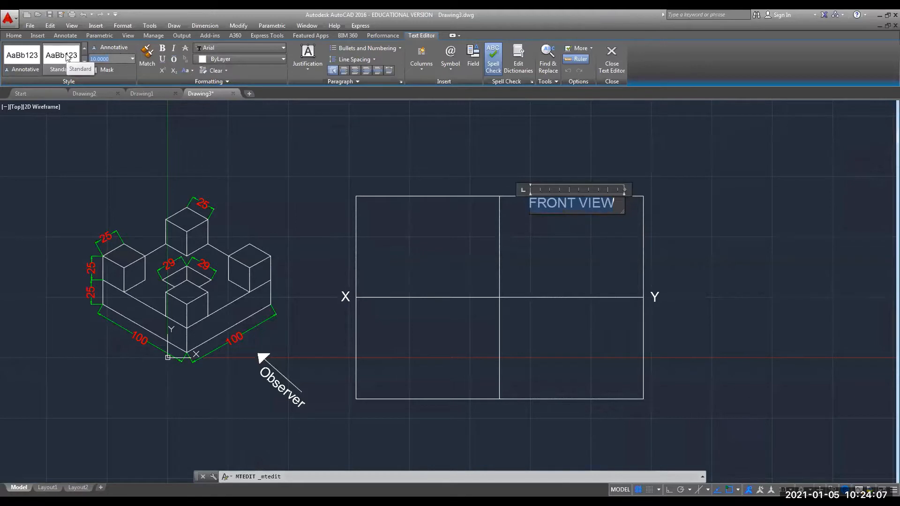
{"action": "type", "text": "6"}
{"action": "key", "text": "Return"}
{"action": "left_click", "coordinate": [435, 174]}
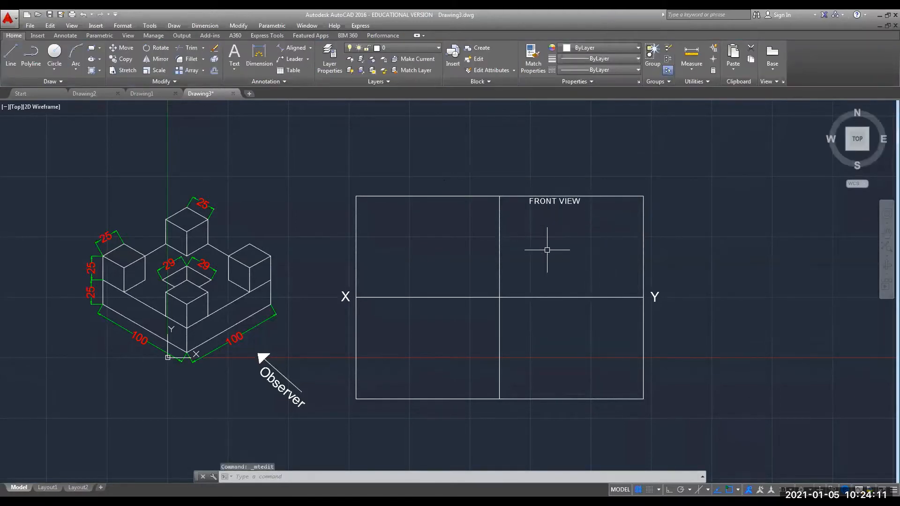
{"action": "left_click", "coordinate": [6, 56]}
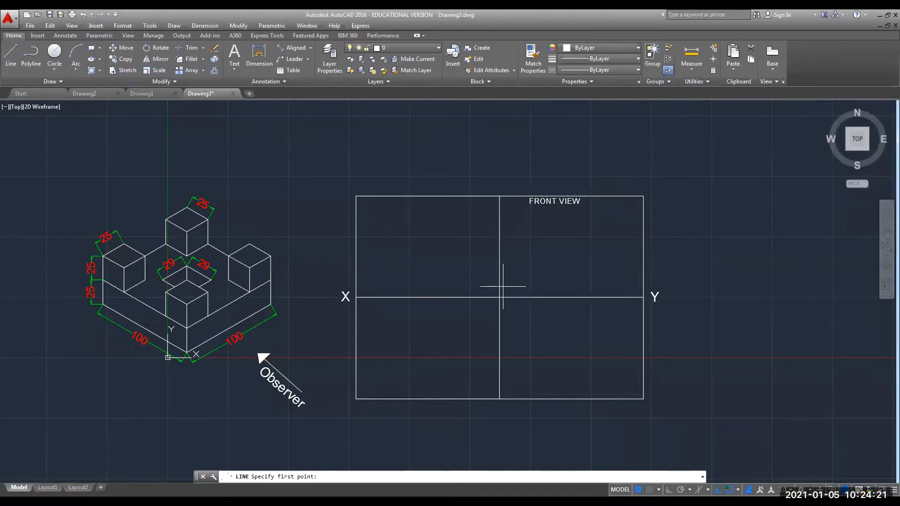
{"action": "key", "text": "Escape"}
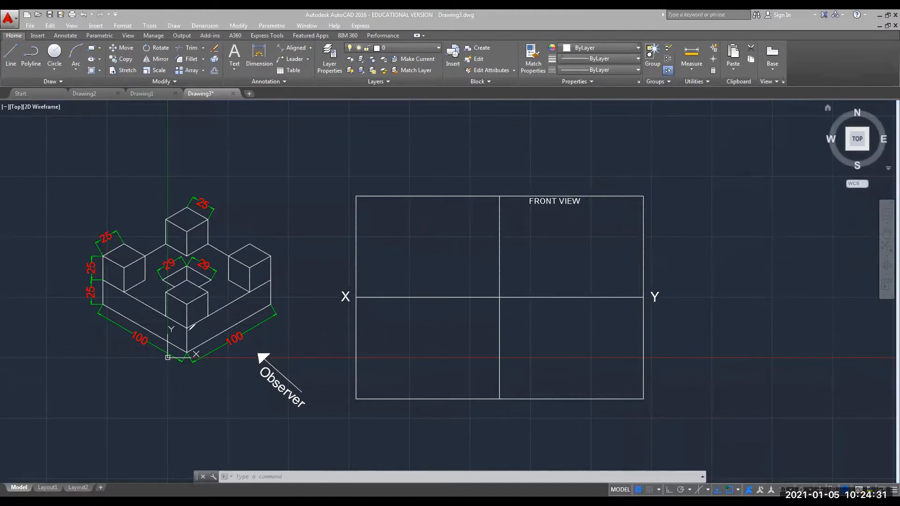
{"action": "mouse_move", "coordinate": [189, 327]}
{"action": "left_mouse_down"}
{"action": "mouse_move", "coordinate": [188, 340]}
{"action": "mouse_move", "coordinate": [218, 333]}
{"action": "left_mouse_up"}
{"action": "mouse_move", "coordinate": [243, 299]}
{"action": "left_mouse_down"}
{"action": "mouse_move", "coordinate": [231, 325]}
{"action": "mouse_move", "coordinate": [240, 320]}
{"action": "left_mouse_up"}
{"action": "mouse_move", "coordinate": [264, 287]}
{"action": "left_mouse_down"}
{"action": "mouse_move", "coordinate": [253, 312]}
{"action": "mouse_move", "coordinate": [263, 306]}
{"action": "left_mouse_up"}
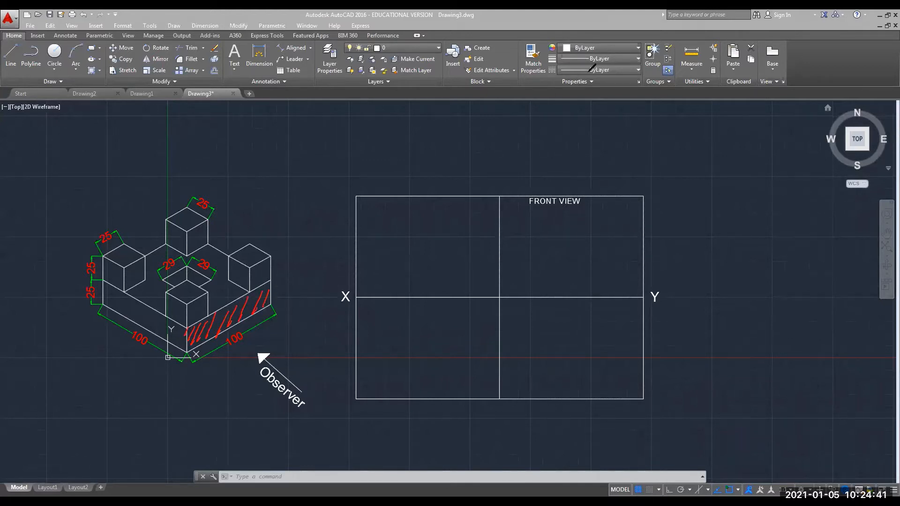
{"action": "left_click", "coordinate": [584, 77]}
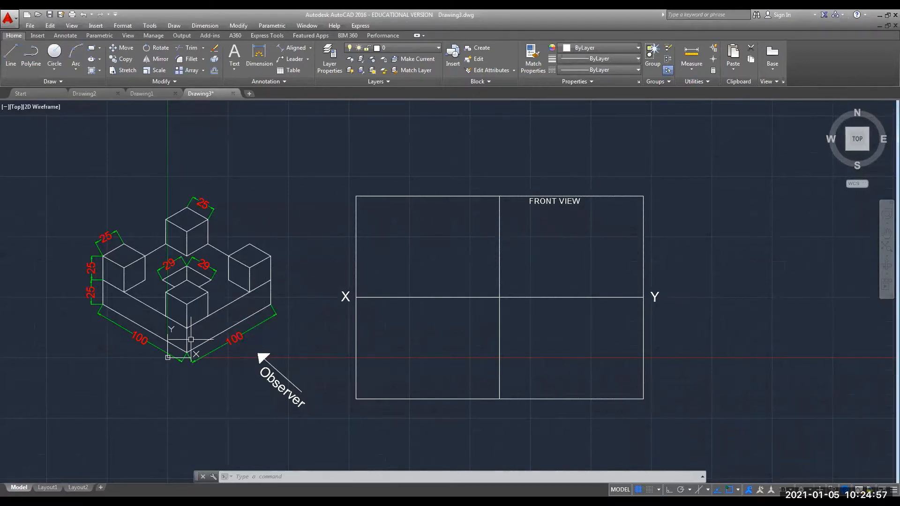
Hatch the base's long front face and the front faces of the cubes and right block.
{"action": "left_click", "coordinate": [92, 70]}
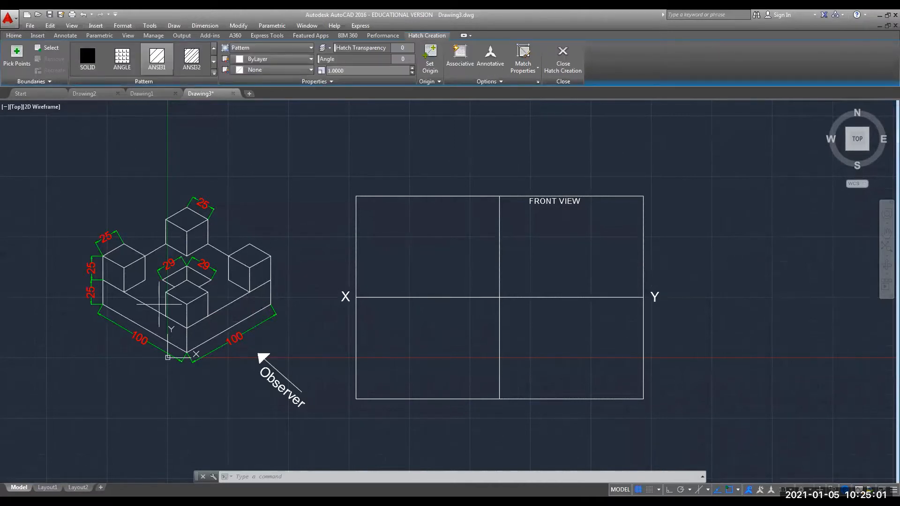
{"action": "left_click", "coordinate": [200, 329]}
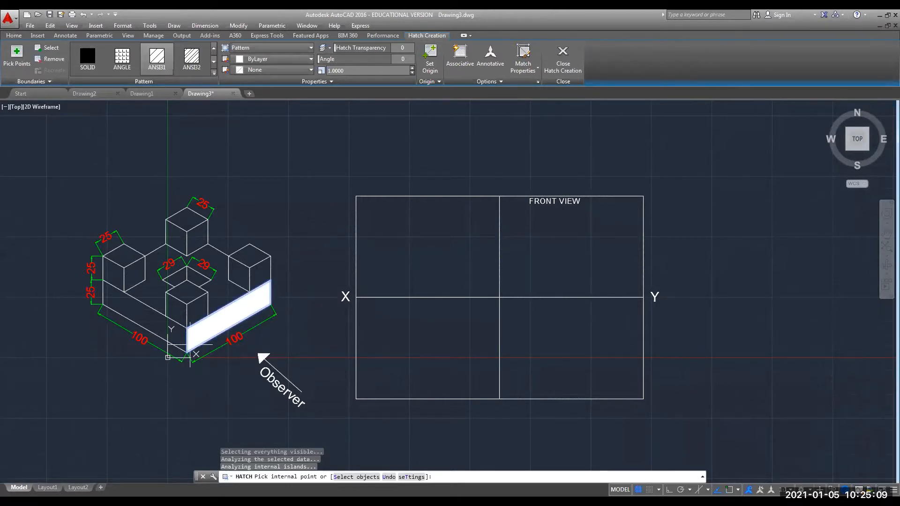
{"action": "left_click", "coordinate": [198, 305]}
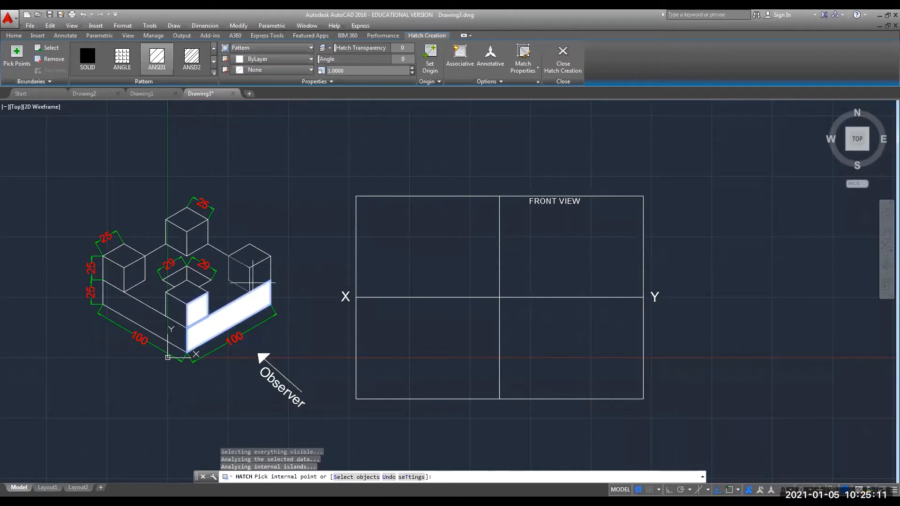
{"action": "left_click", "coordinate": [260, 274]}
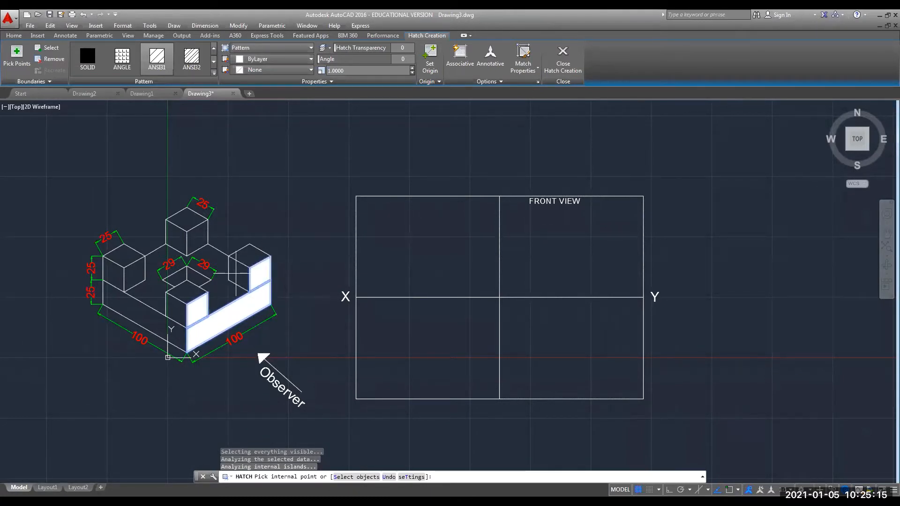
{"action": "left_click", "coordinate": [134, 275]}
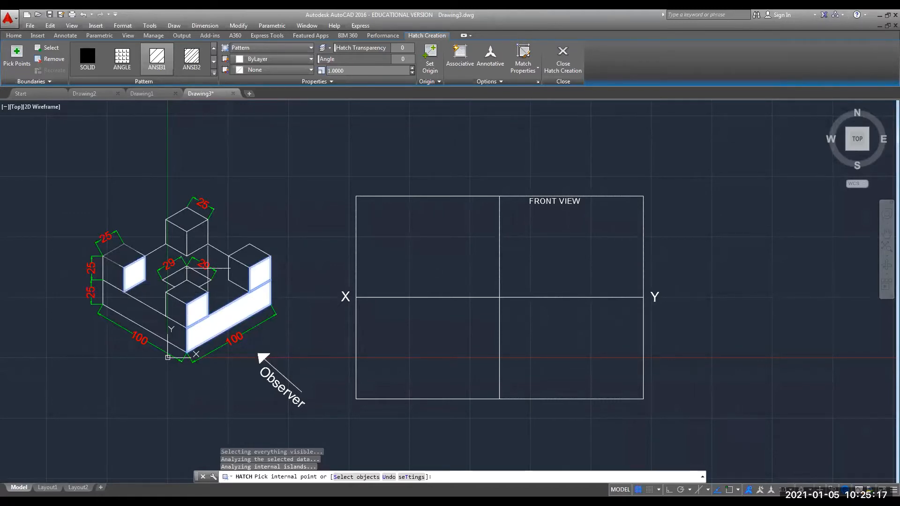
{"action": "left_click", "coordinate": [197, 237]}
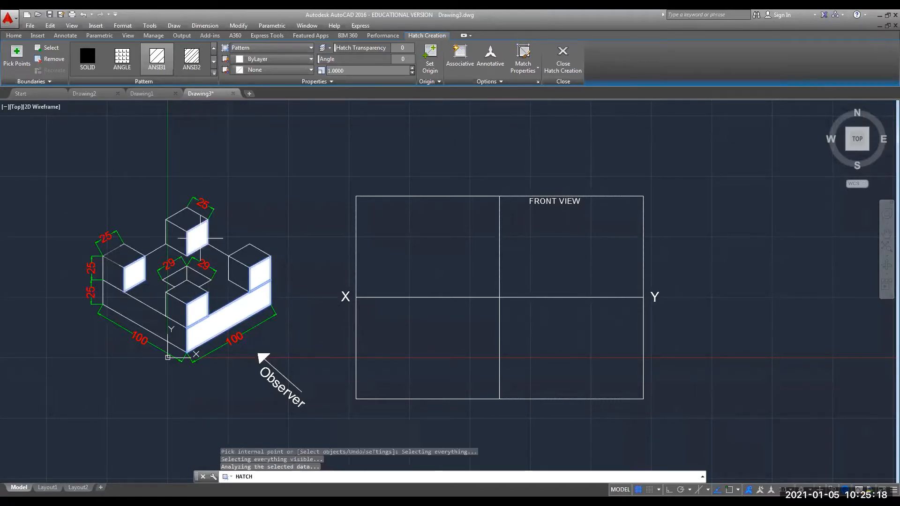
{"action": "left_click", "coordinate": [261, 276]}
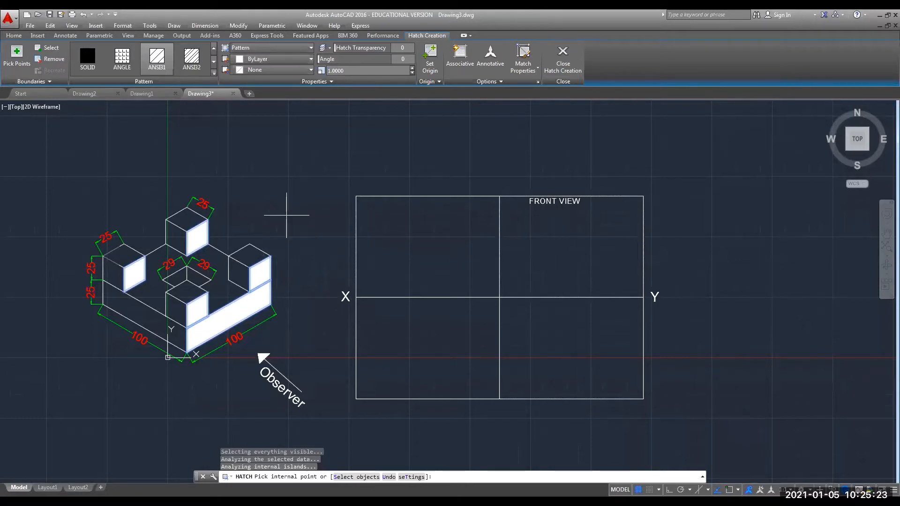
{"action": "left_click", "coordinate": [293, 202]}
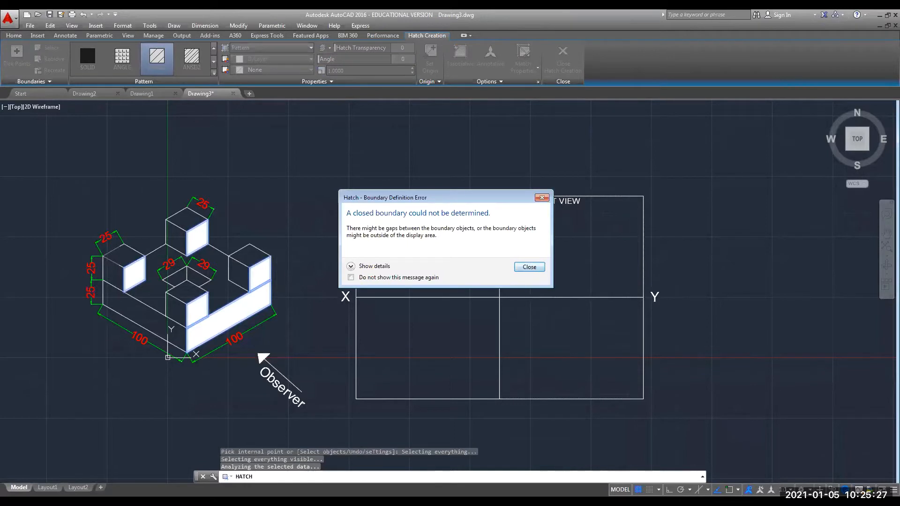
{"action": "left_click", "coordinate": [529, 267]}
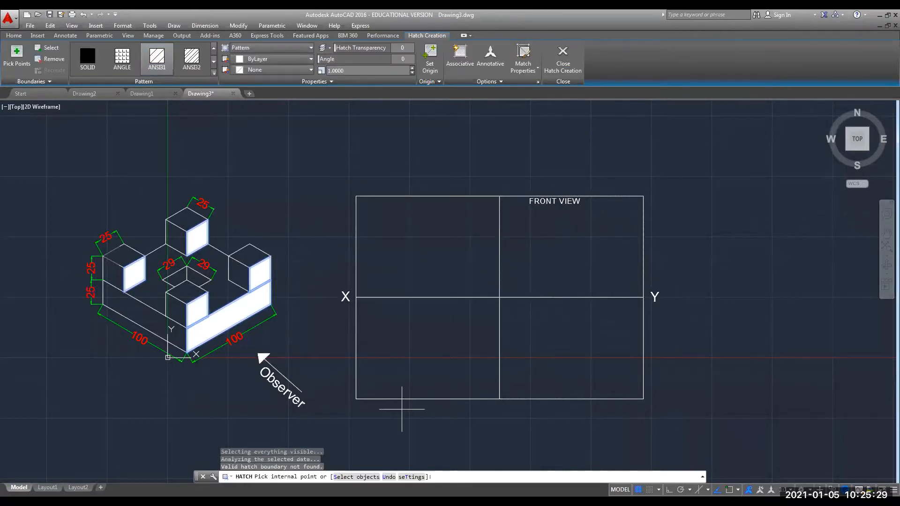
{"action": "key", "text": "Return"}
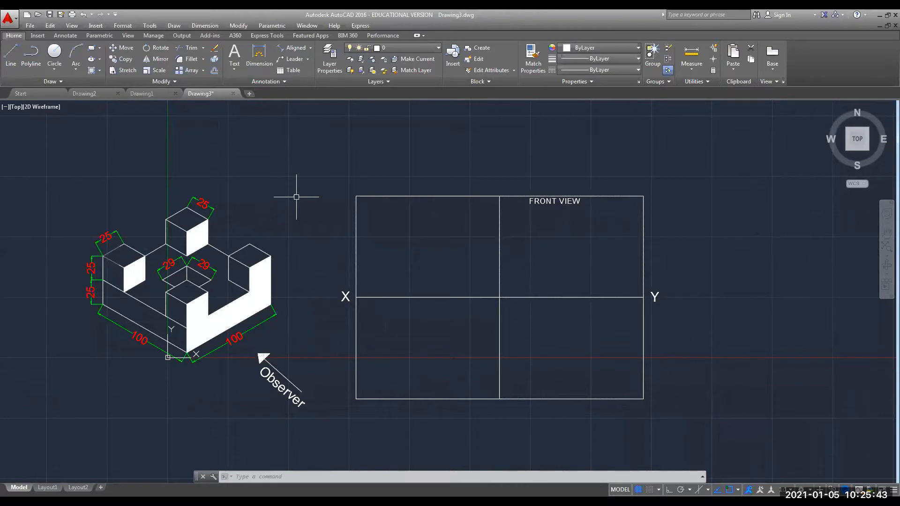
With Ortho on, draw the outline's 100 bottom edge, 50 right side and 25 top segment.
{"action": "left_click", "coordinate": [11, 56]}
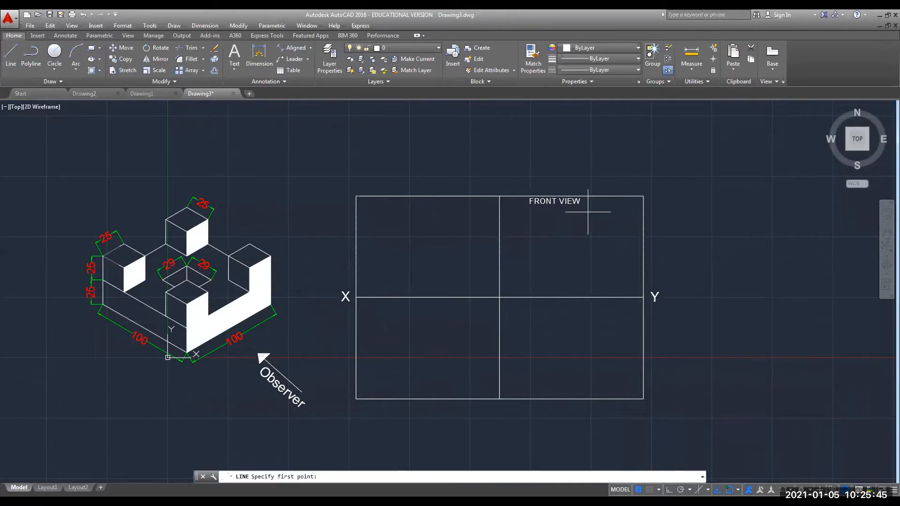
{"action": "left_click", "coordinate": [513, 286]}
{"action": "key", "text": "F8"}
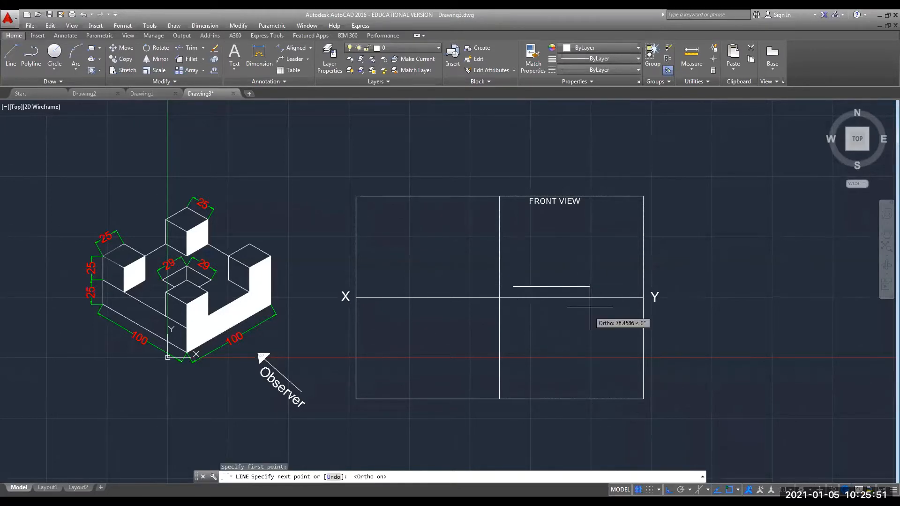
{"action": "type", "text": "100"}
{"action": "key", "text": "Return"}
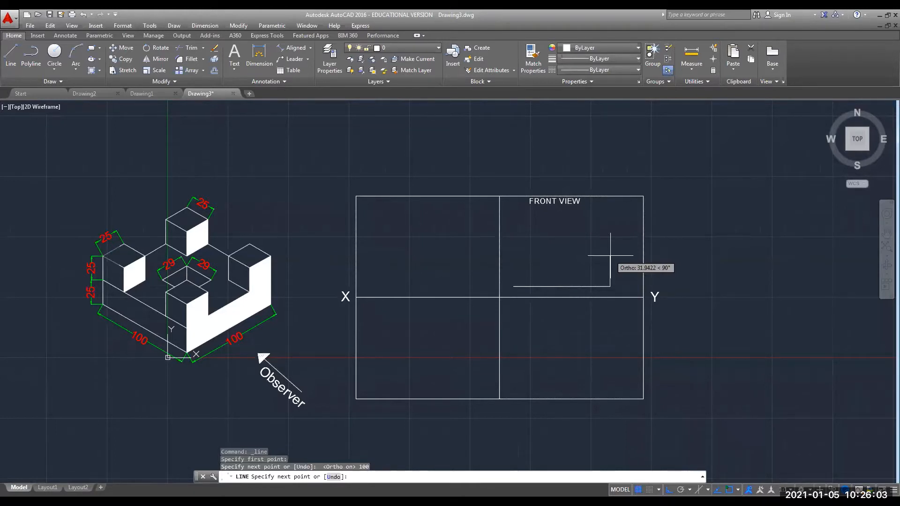
{"action": "type", "text": "50"}
{"action": "key", "text": "Return"}
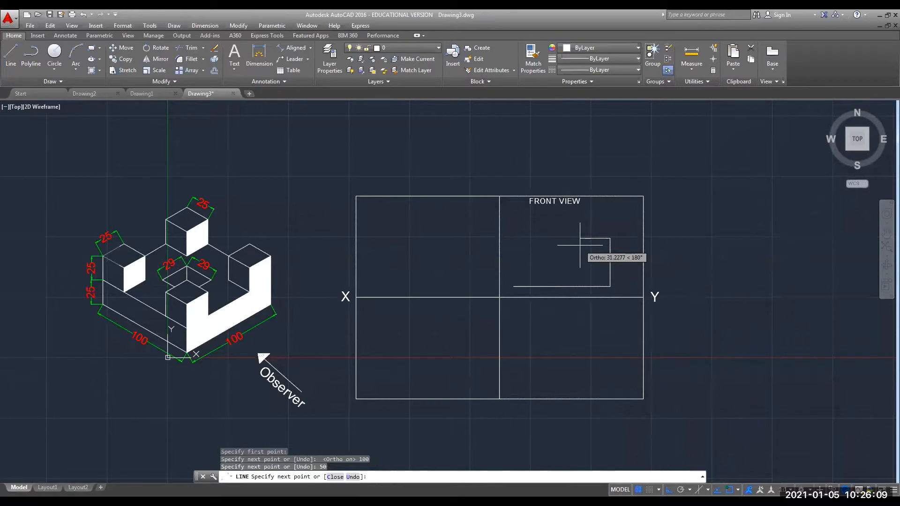
{"action": "type", "text": "25"}
{"action": "key", "text": "Return"}
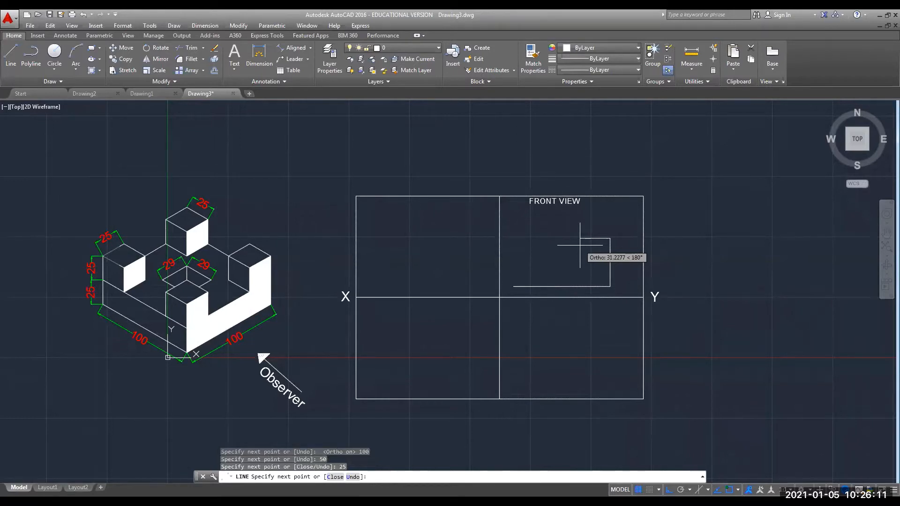
Draw the 25-deep, 50-wide top notch and close the outline at the start point.
{"action": "left_click", "coordinate": [586, 253]}
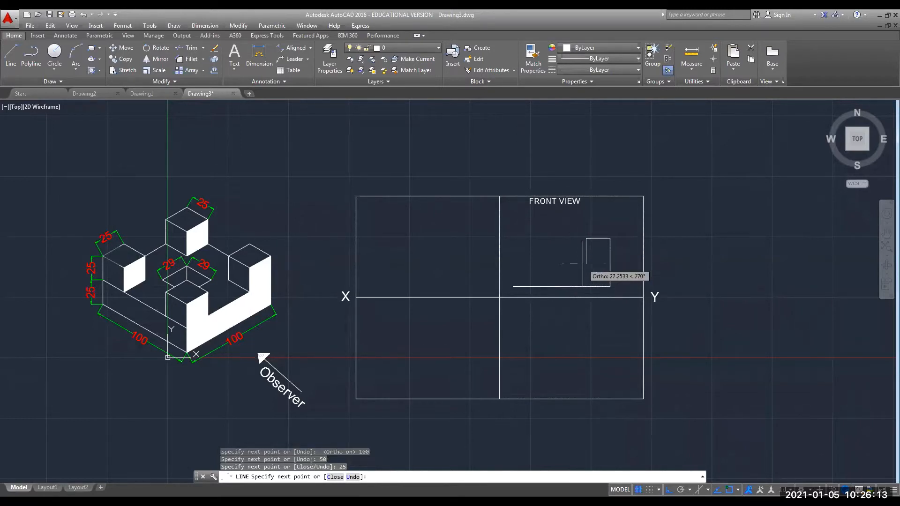
{"action": "type", "text": "25"}
{"action": "key", "text": "Return"}
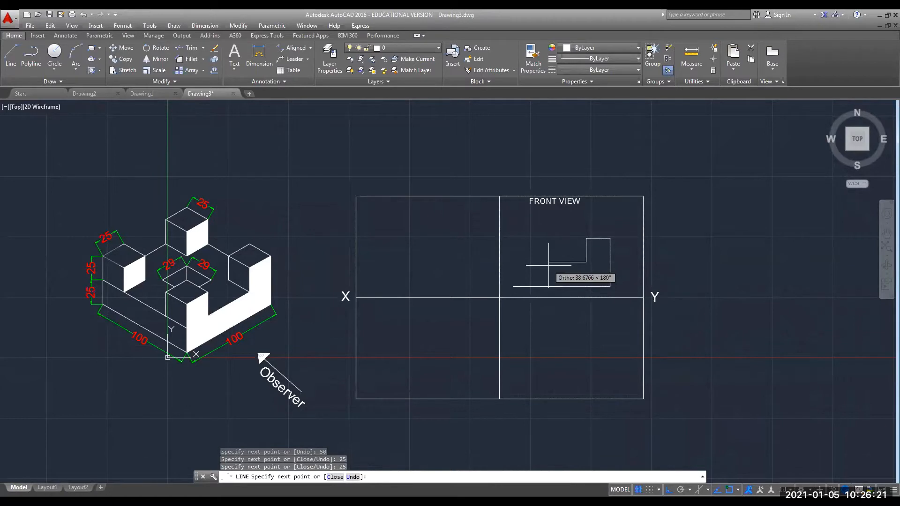
{"action": "type", "text": "50"}
{"action": "key", "text": "Return"}
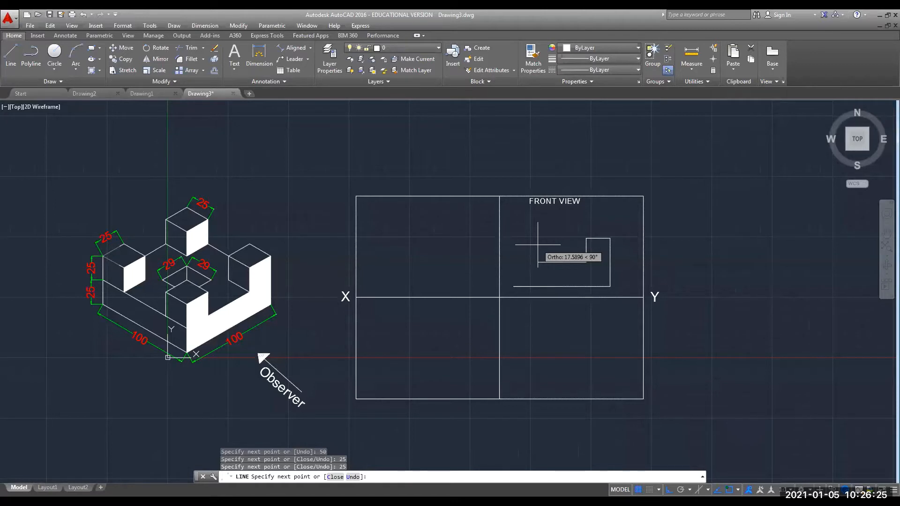
{"action": "type", "text": "25"}
{"action": "key", "text": "Return"}
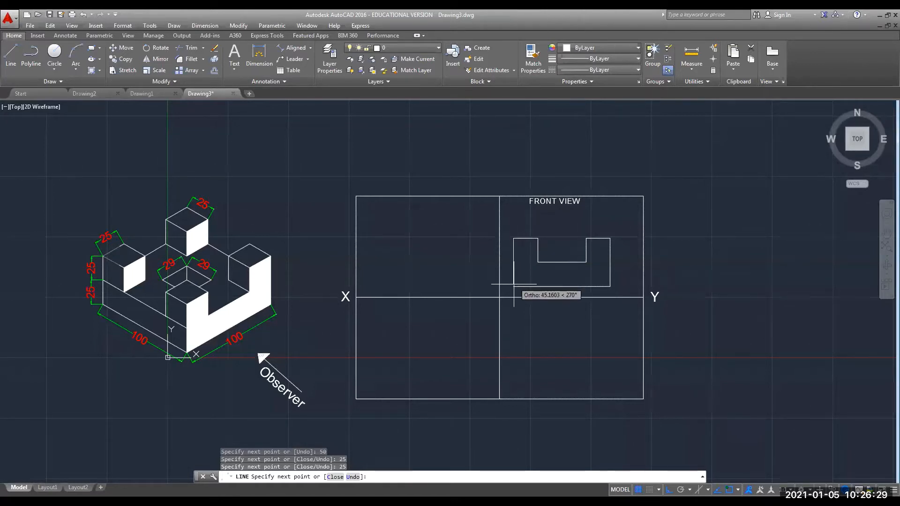
{"action": "left_click", "coordinate": [513, 238]}
{"action": "left_click", "coordinate": [517, 286]}
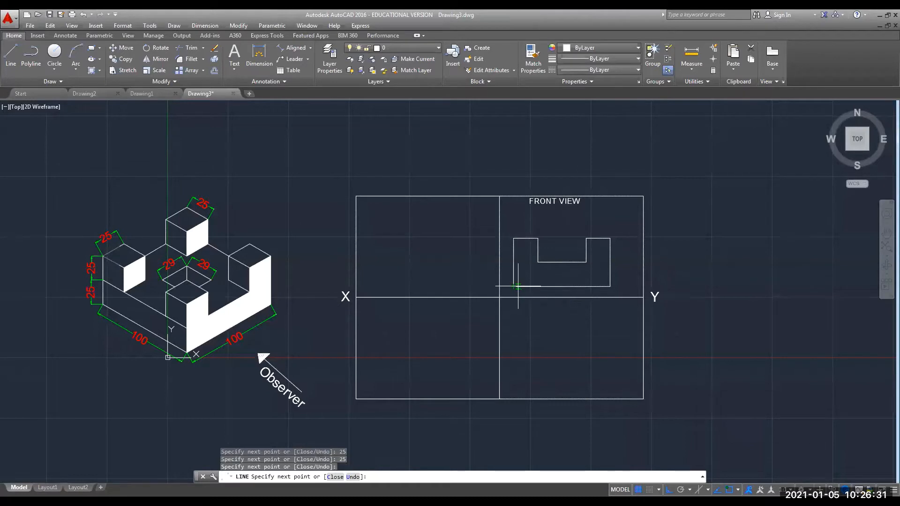
{"action": "key", "text": "Escape"}
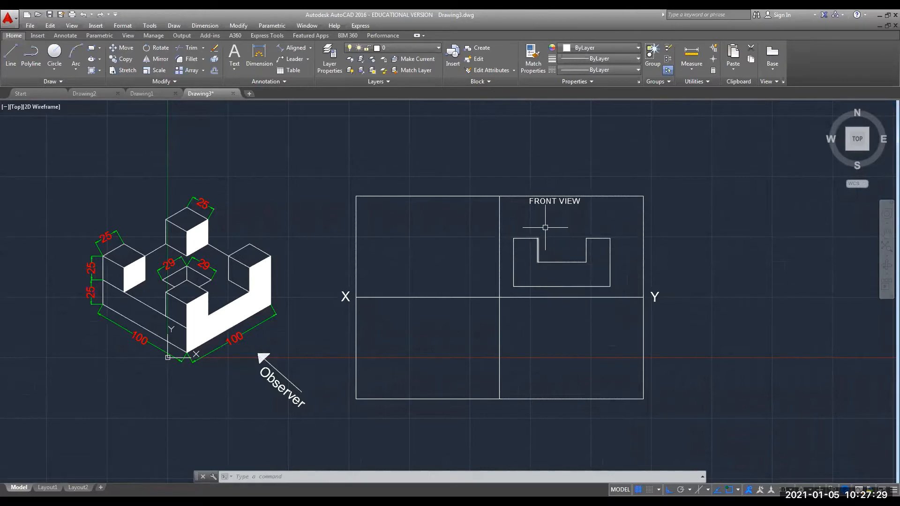
Offset the front view's left and right edges 35.5 inward.
{"action": "left_click", "coordinate": [513, 265]}
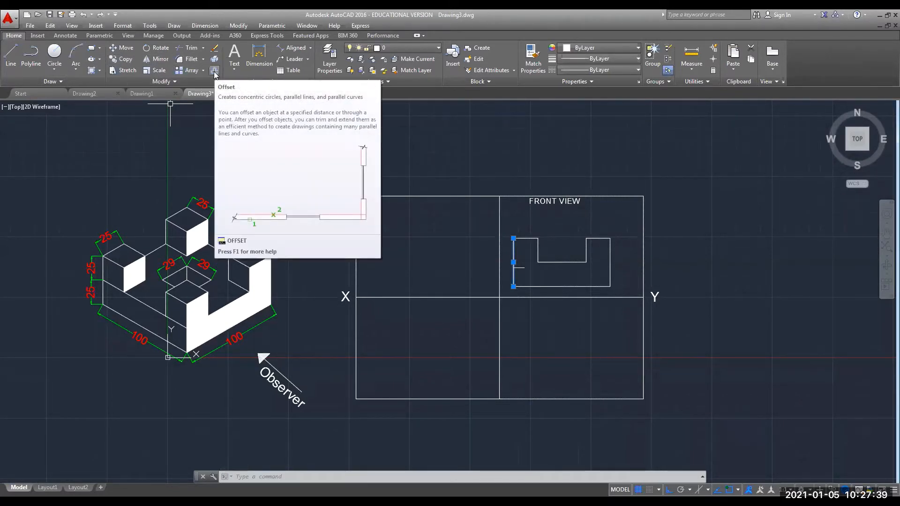
{"action": "left_click", "coordinate": [243, 477]}
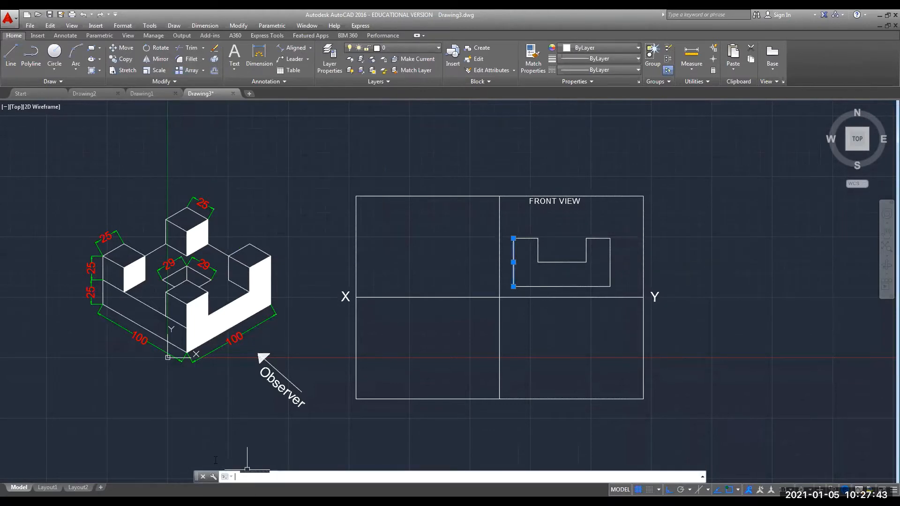
{"action": "left_click", "coordinate": [216, 73]}
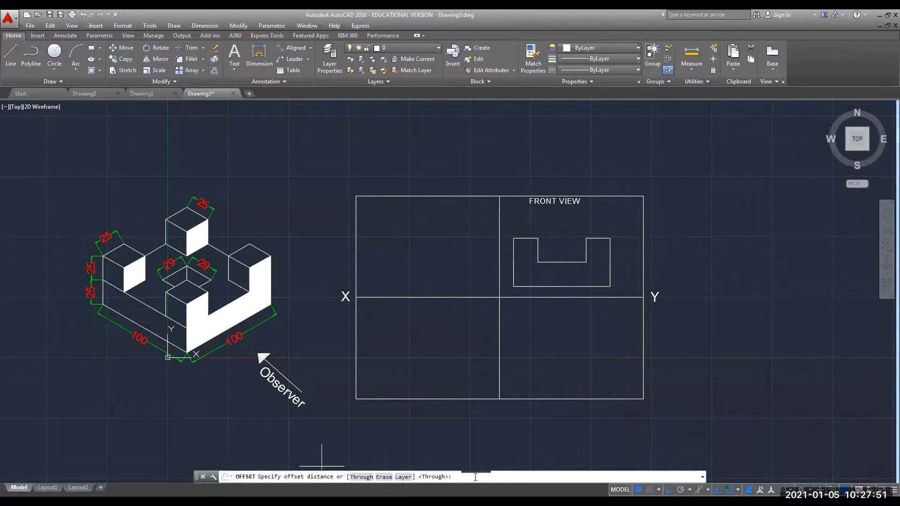
{"action": "type", "text": "35.5"}
{"action": "key", "text": "Return"}
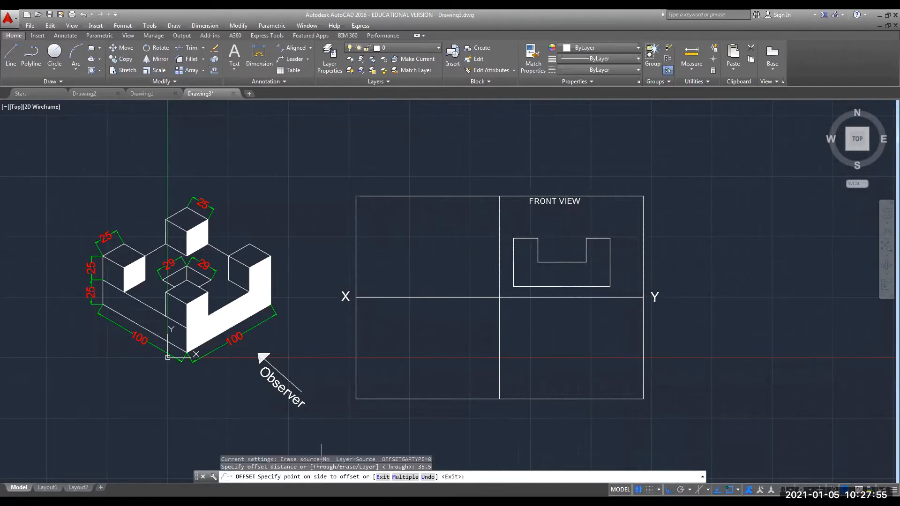
{"action": "left_click", "coordinate": [557, 271]}
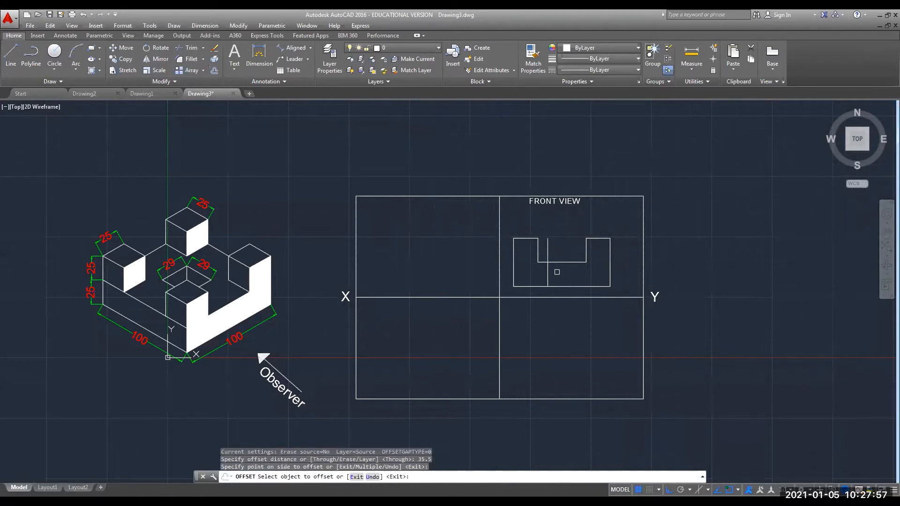
{"action": "left_click", "coordinate": [609, 261]}
{"action": "left_click", "coordinate": [591, 269]}
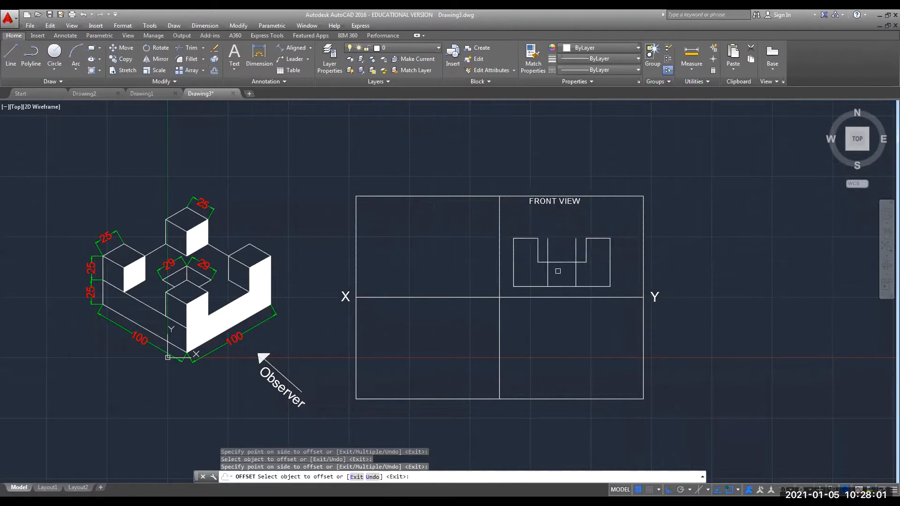
{"action": "key", "text": "Escape"}
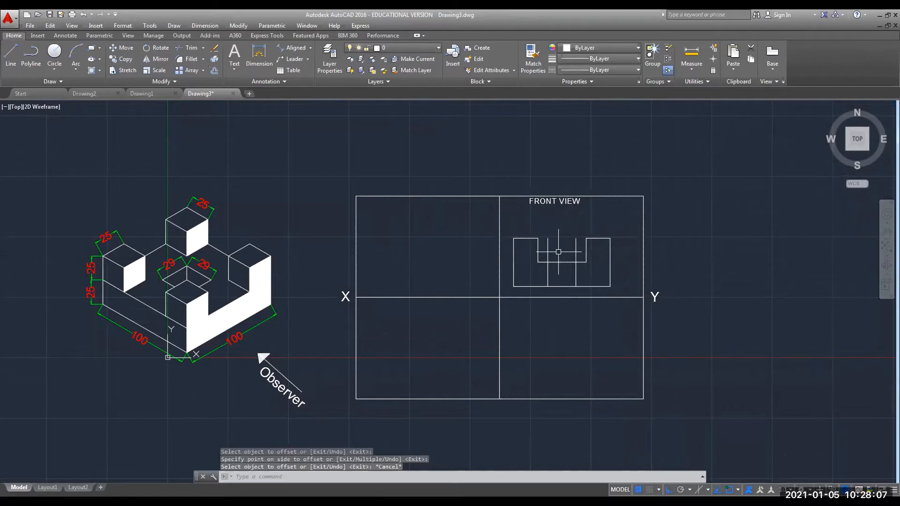
Trim the two offset lines with TR, using the notch floor as cutting edge.
{"action": "type", "text": "TRIM"}
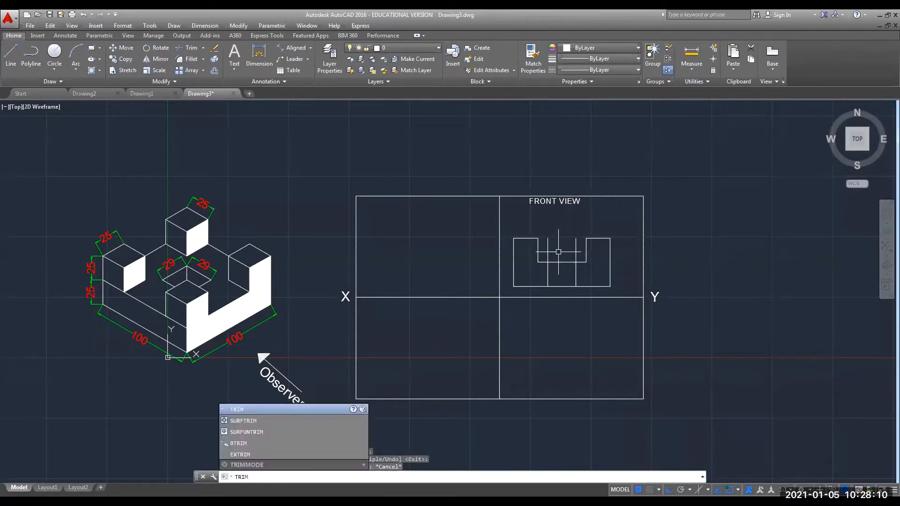
{"action": "key", "text": "Return"}
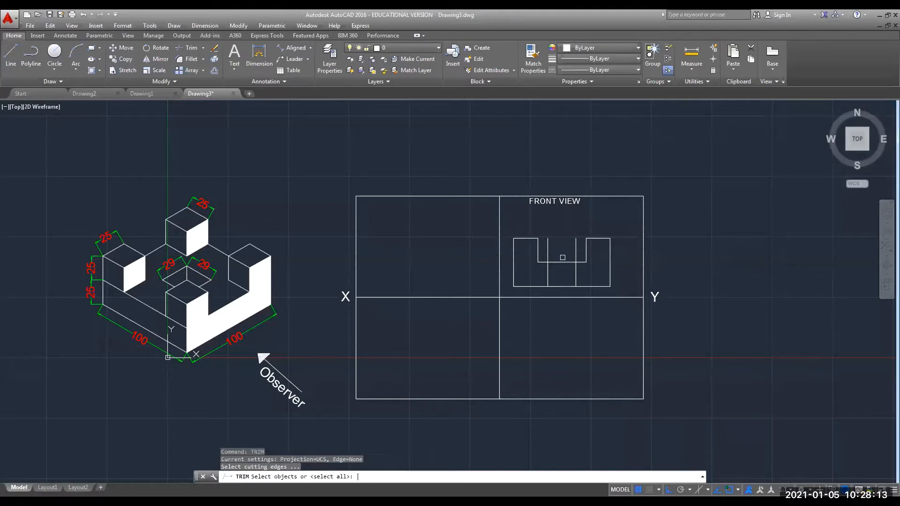
{"action": "left_click", "coordinate": [562, 259]}
{"action": "key", "text": "Return"}
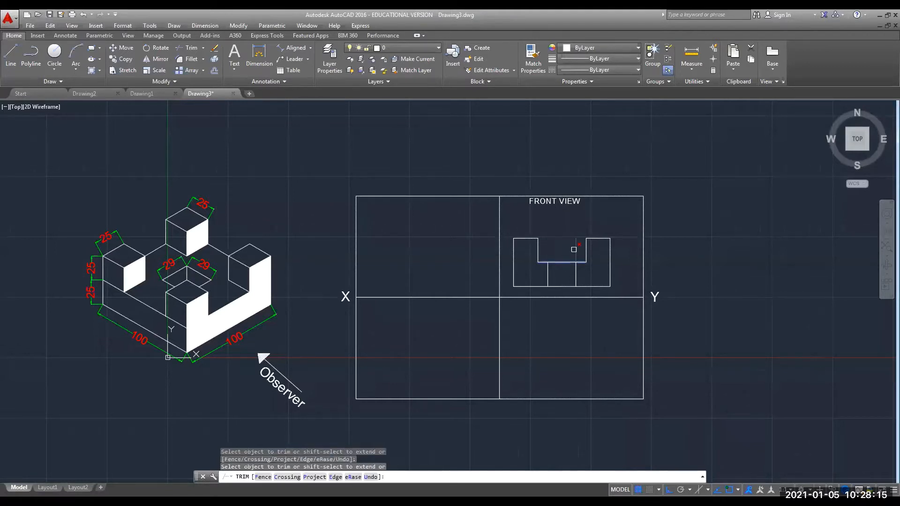
{"action": "key", "text": "Escape"}
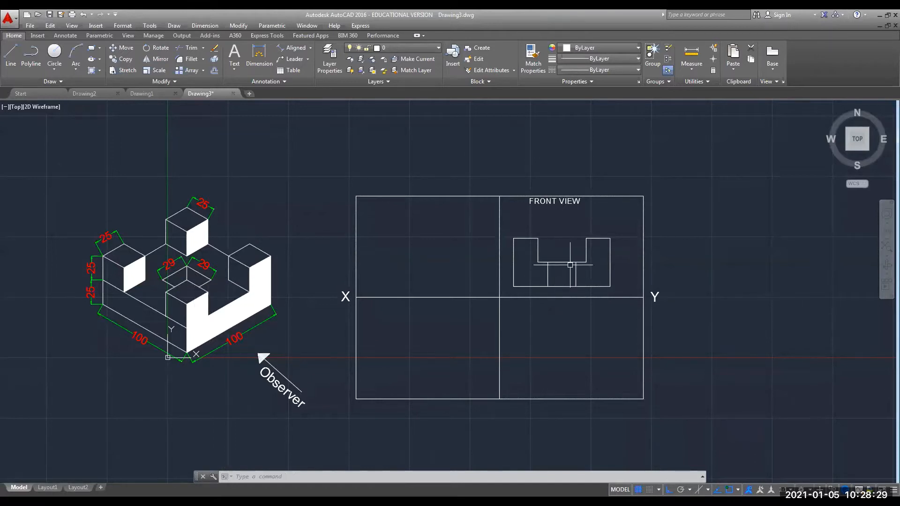
{"action": "left_click", "coordinate": [261, 49]}
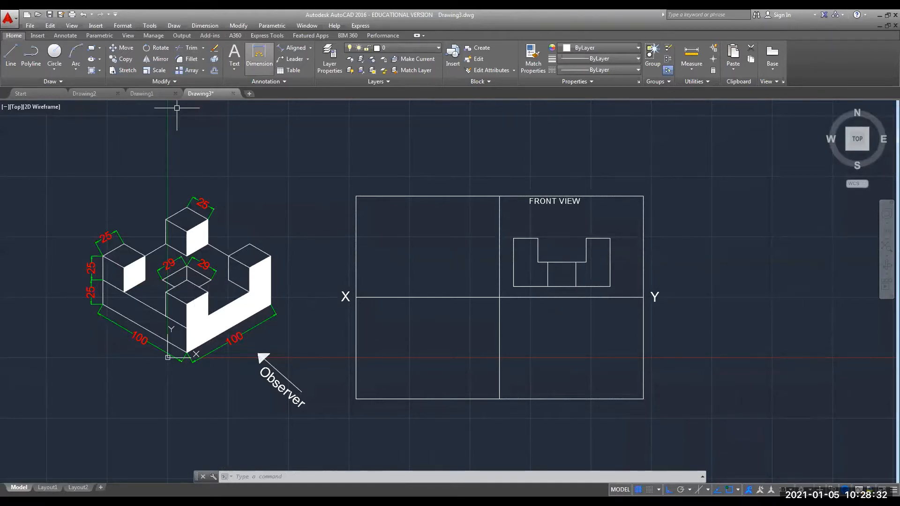
{"action": "left_click", "coordinate": [548, 275]}
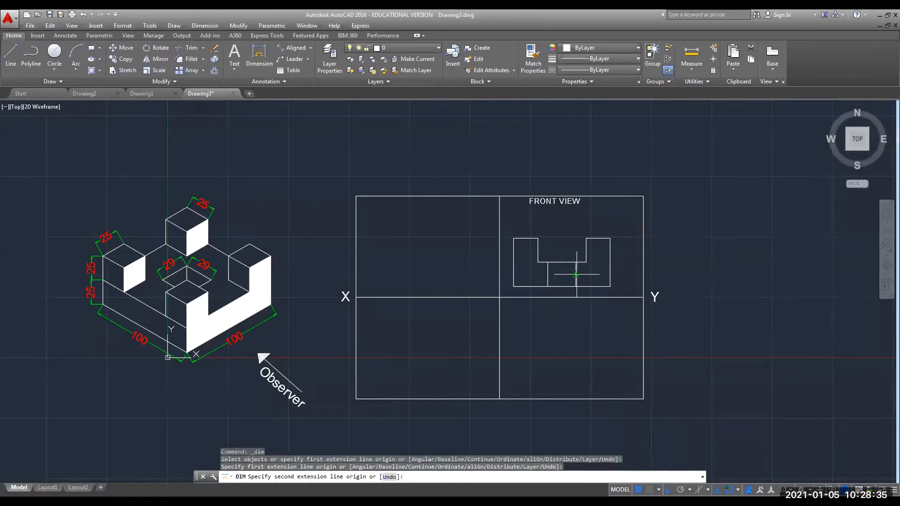
{"action": "left_click", "coordinate": [576, 275]}
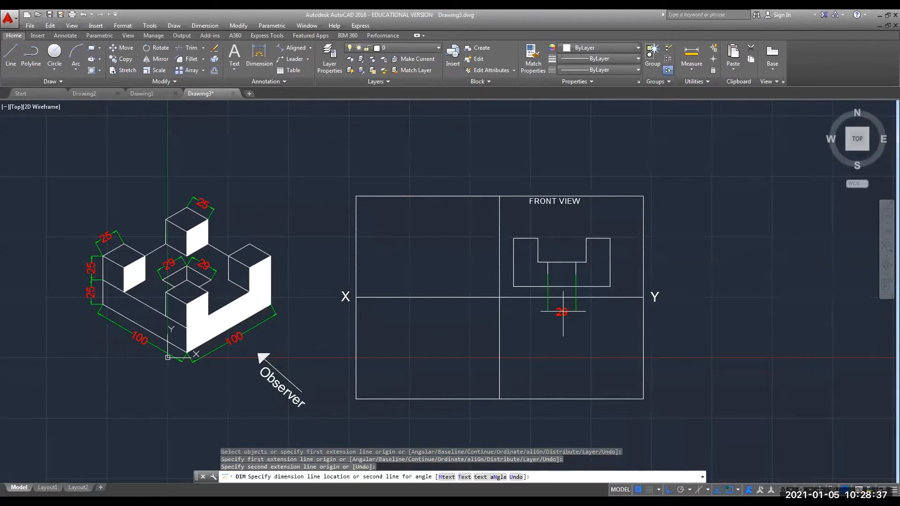
{"action": "left_click", "coordinate": [562, 254]}
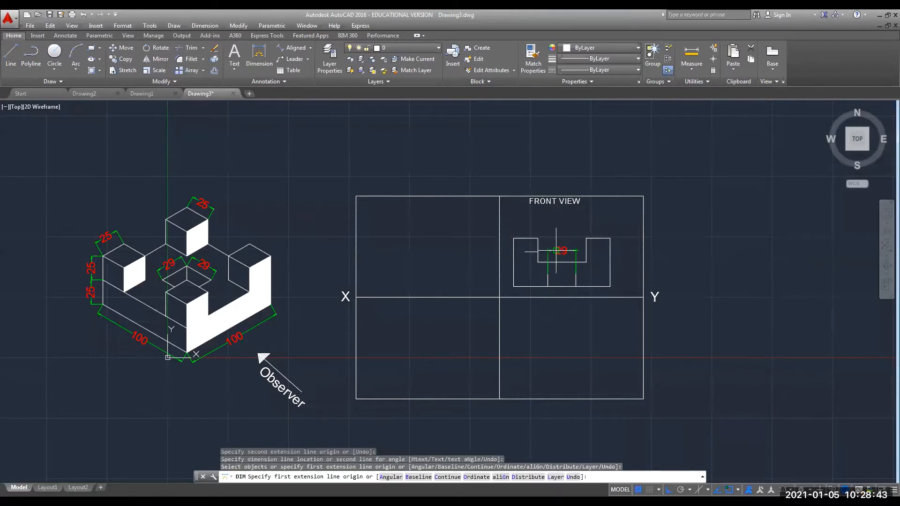
{"action": "key", "text": "Escape"}
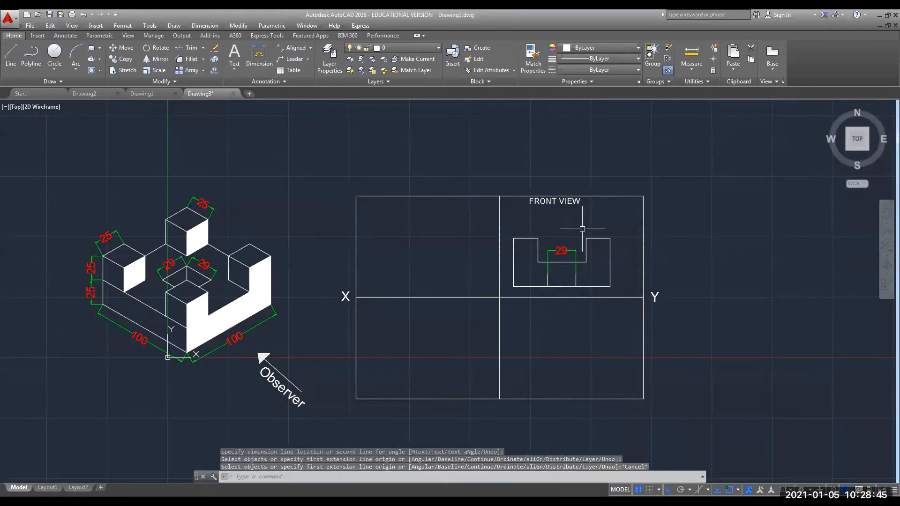
{"action": "key", "text": "ctrl+z"}
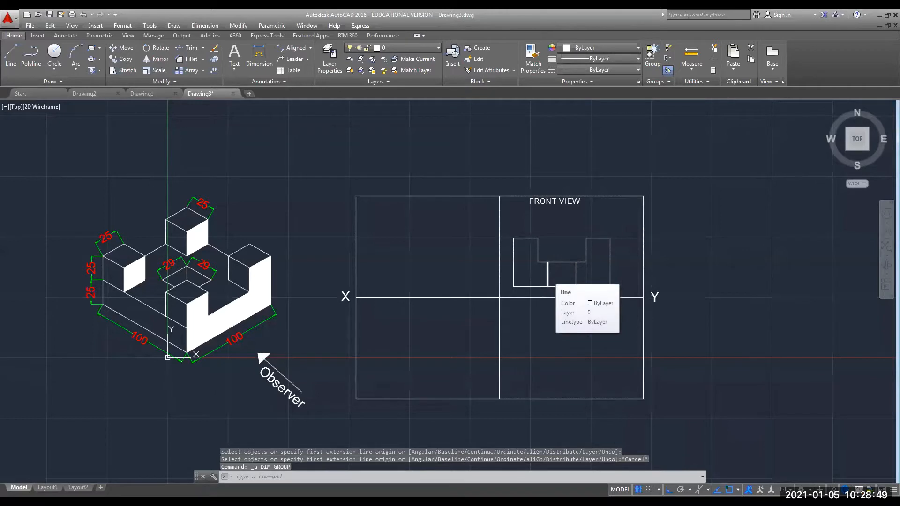
{"action": "scroll", "coordinate": [548, 276], "scroll_direction": "up", "scroll_amount": 2}
{"action": "scroll", "coordinate": [548, 276], "scroll_direction": "down", "scroll_amount": 2}
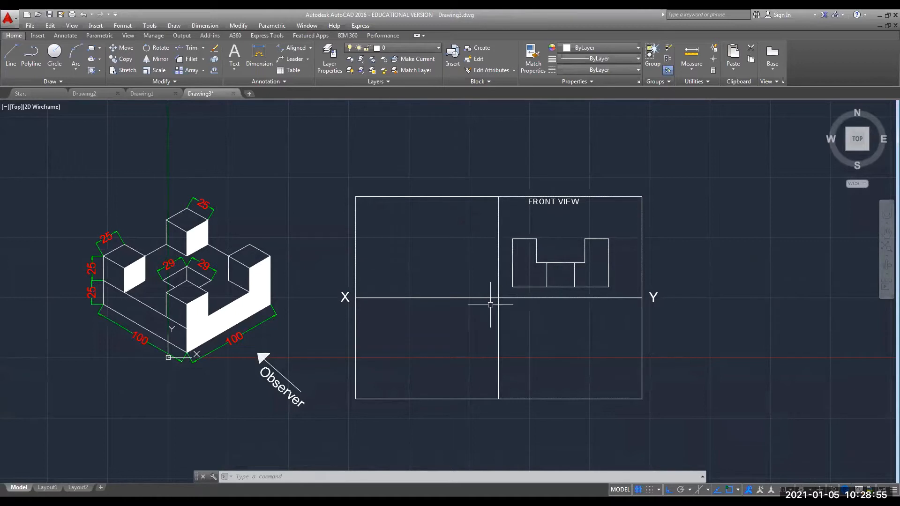
Use the LINETYPE command to load the ACAD_ISO02W100 dashed linetype, then close the Linetype Manager.
{"action": "left_click", "coordinate": [338, 478]}
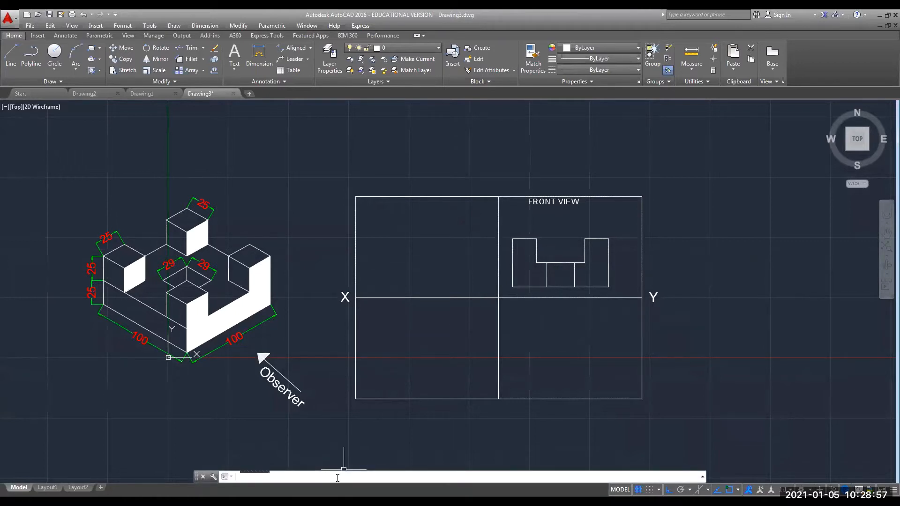
{"action": "type", "text": "LINETYPE"}
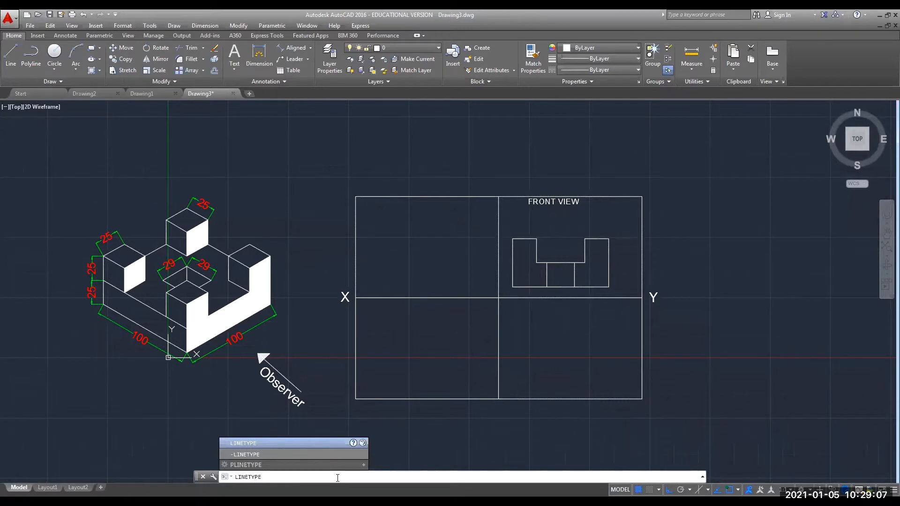
{"action": "key", "text": "Return"}
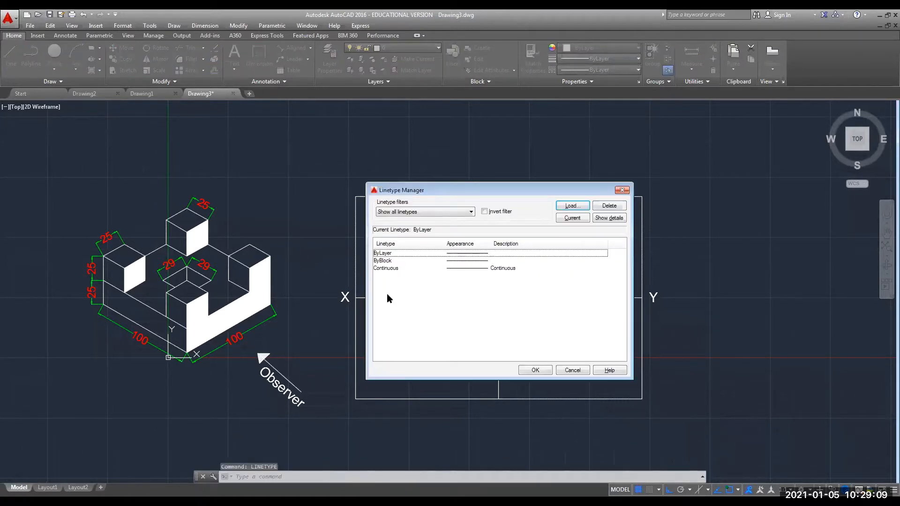
{"action": "left_click_drag", "start_coordinate": [554, 191], "coordinate": [256, 46]}
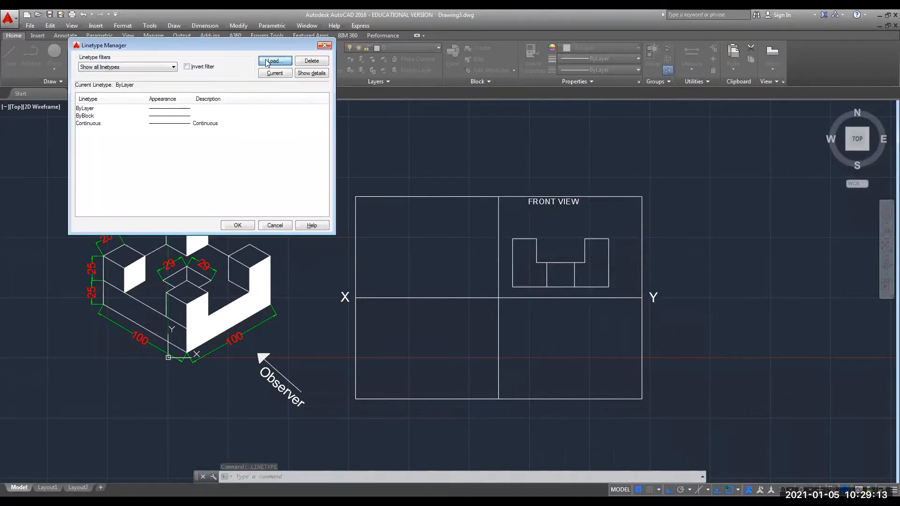
{"action": "left_click", "coordinate": [266, 61]}
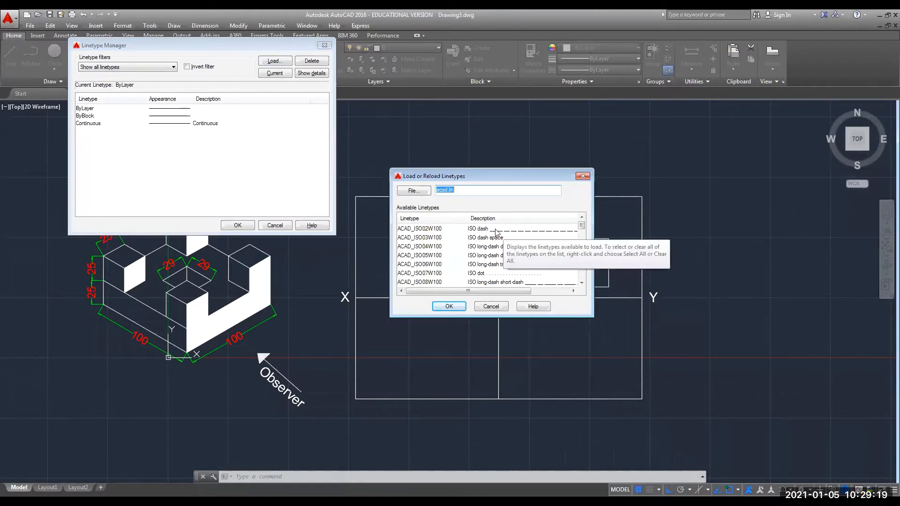
{"action": "left_click", "coordinate": [493, 231]}
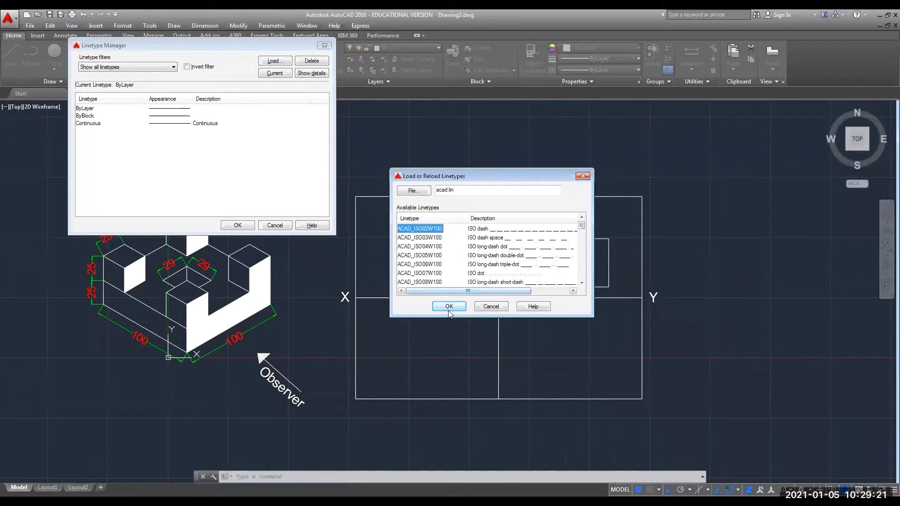
{"action": "left_click", "coordinate": [449, 306]}
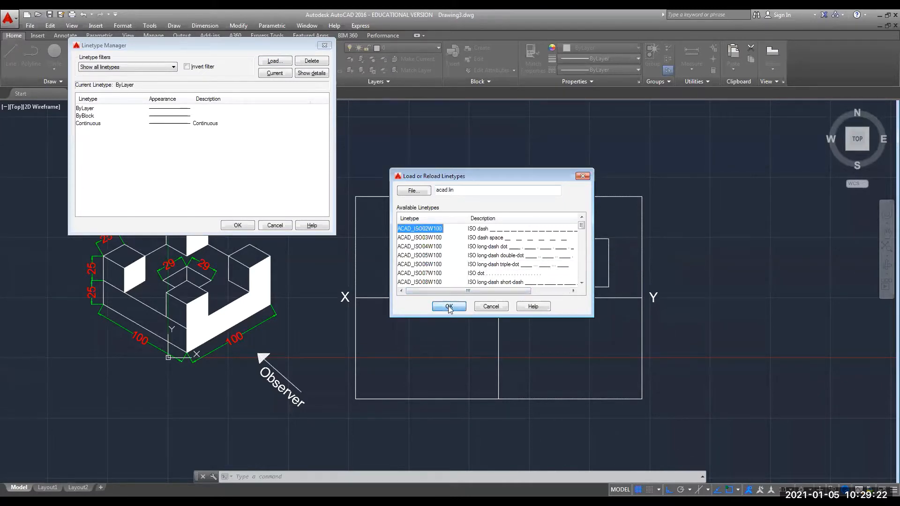
{"action": "left_click", "coordinate": [230, 227]}
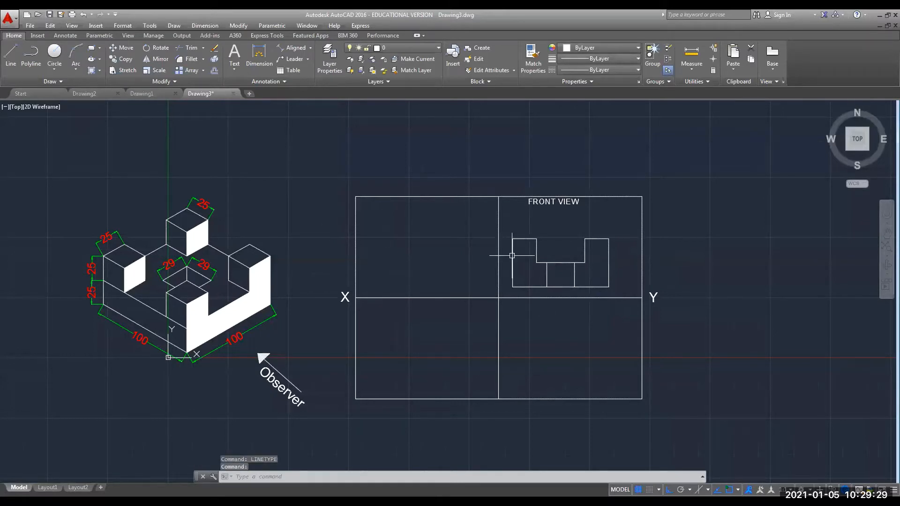
Change the front view's left inner vertical line to the ACAD_ISO02W100 dashed linetype.
{"action": "left_click", "coordinate": [546, 281]}
{"action": "right_click", "coordinate": [546, 284]}
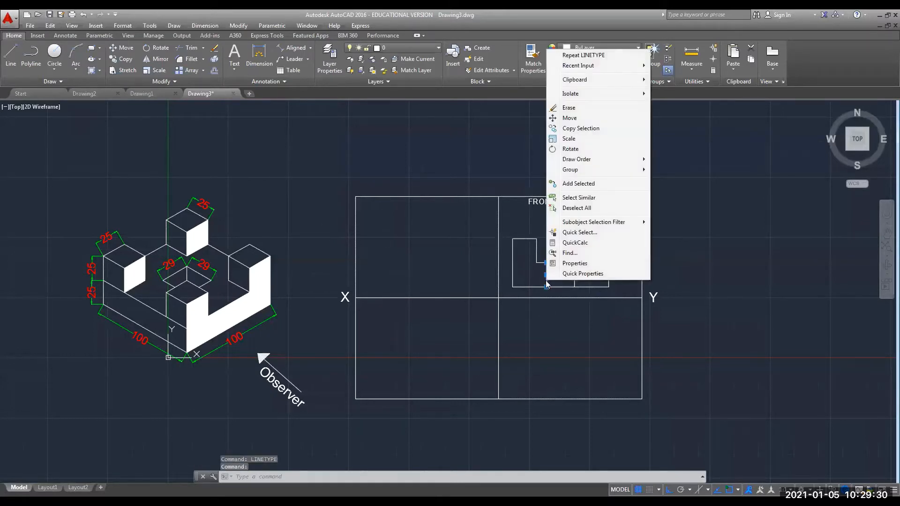
{"action": "left_click", "coordinate": [583, 265]}
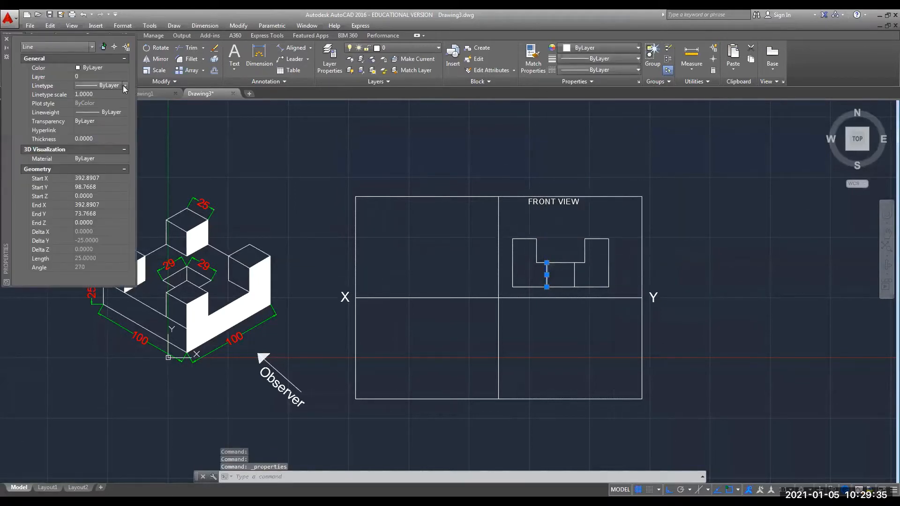
{"action": "left_click", "coordinate": [124, 85]}
{"action": "left_click", "coordinate": [115, 111]}
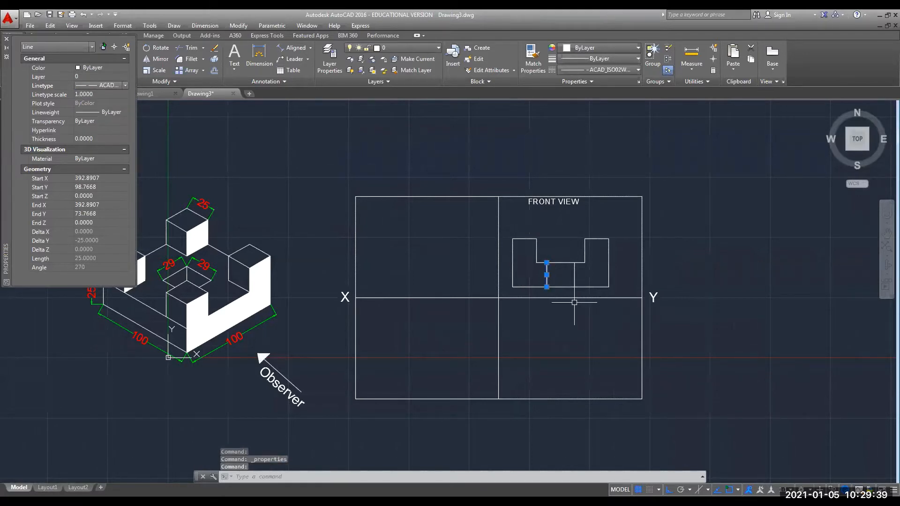
{"action": "left_click", "coordinate": [7, 40]}
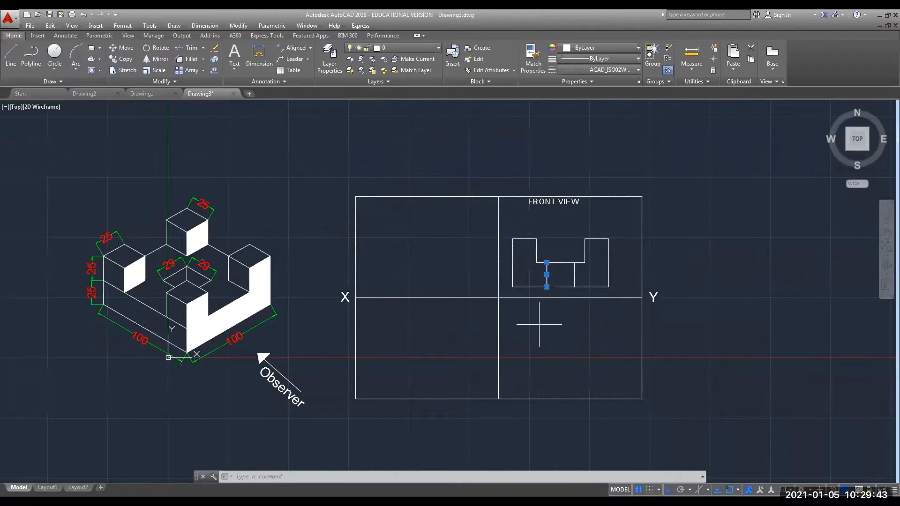
{"action": "key", "text": "Escape"}
{"action": "key", "text": "Escape"}
{"action": "key", "text": "Escape"}
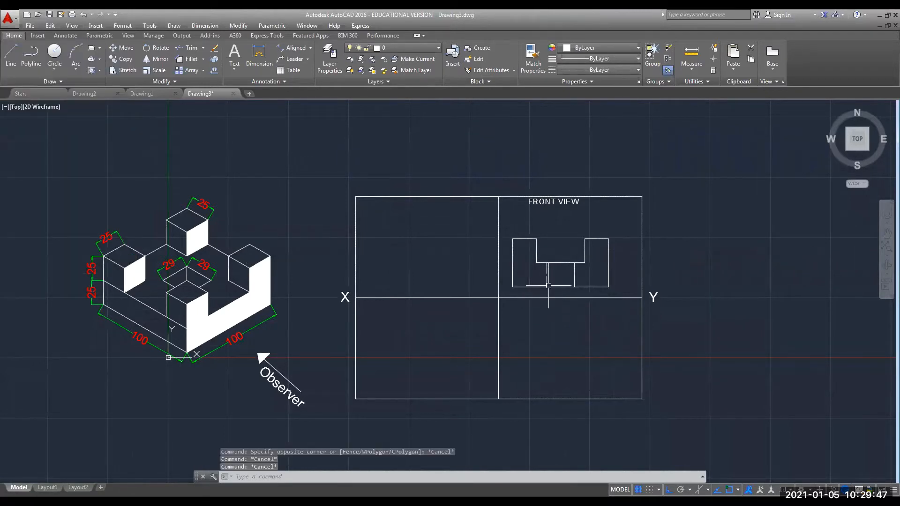
Set that left inner line's linetype scale to 0.5.
{"action": "scroll", "coordinate": [549, 285], "scroll_direction": "up", "scroll_amount": 4}
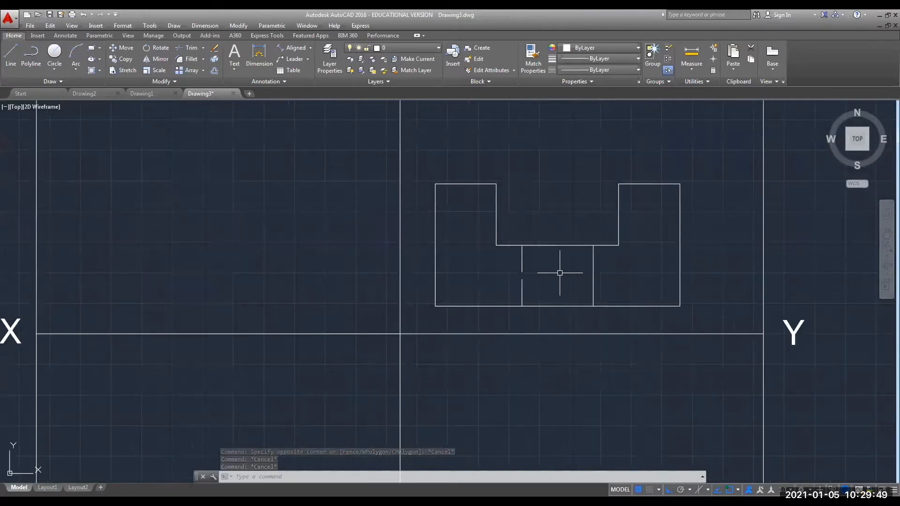
{"action": "scroll", "coordinate": [558, 274], "scroll_direction": "down", "scroll_amount": 2}
{"action": "left_click", "coordinate": [522, 287]}
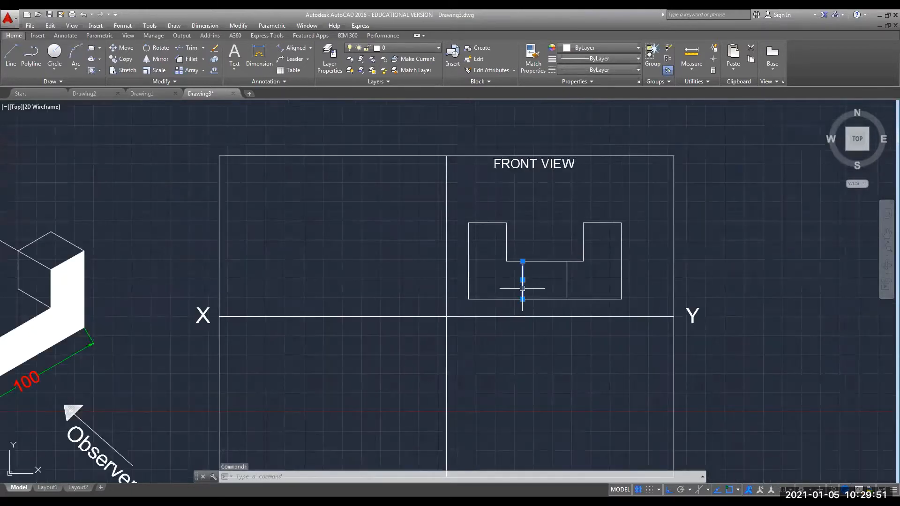
{"action": "right_click", "coordinate": [522, 288]}
{"action": "left_click", "coordinate": [547, 271]}
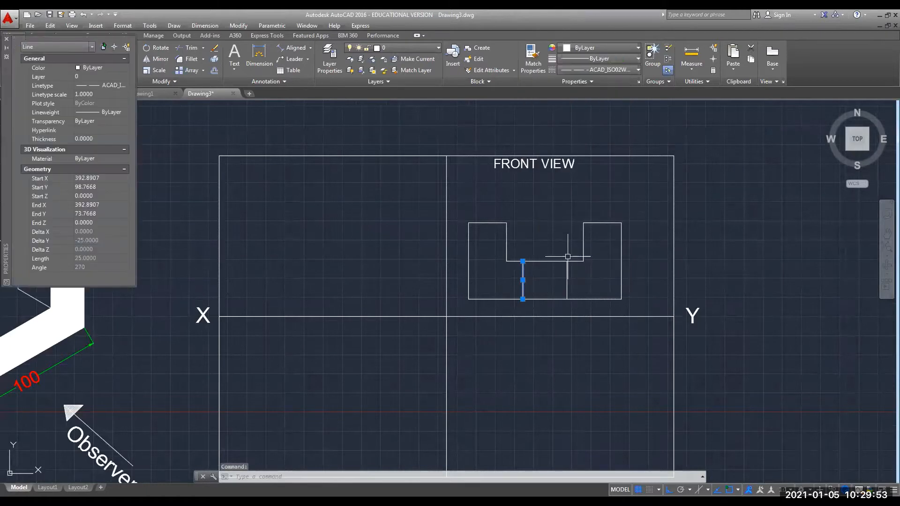
{"action": "left_click", "coordinate": [101, 94]}
{"action": "type", "text": "0.5"}
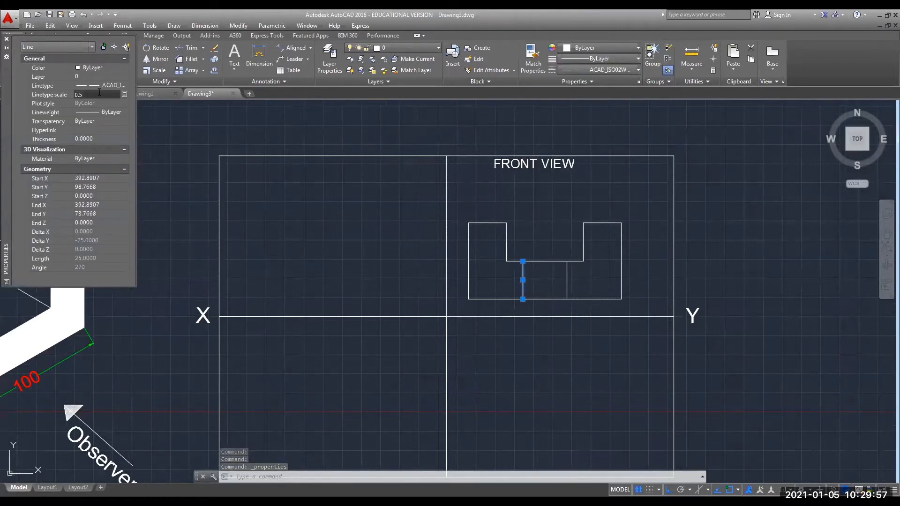
{"action": "key", "text": "Return"}
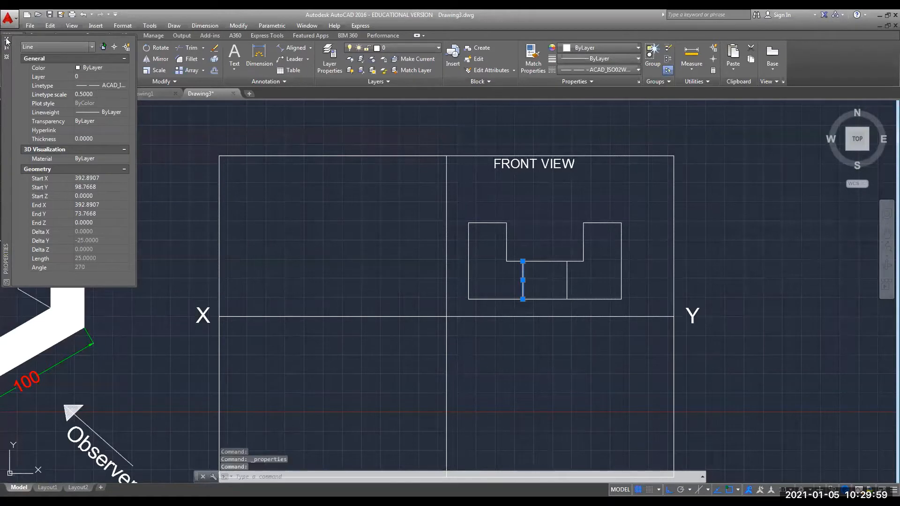
{"action": "left_click", "coordinate": [7, 40]}
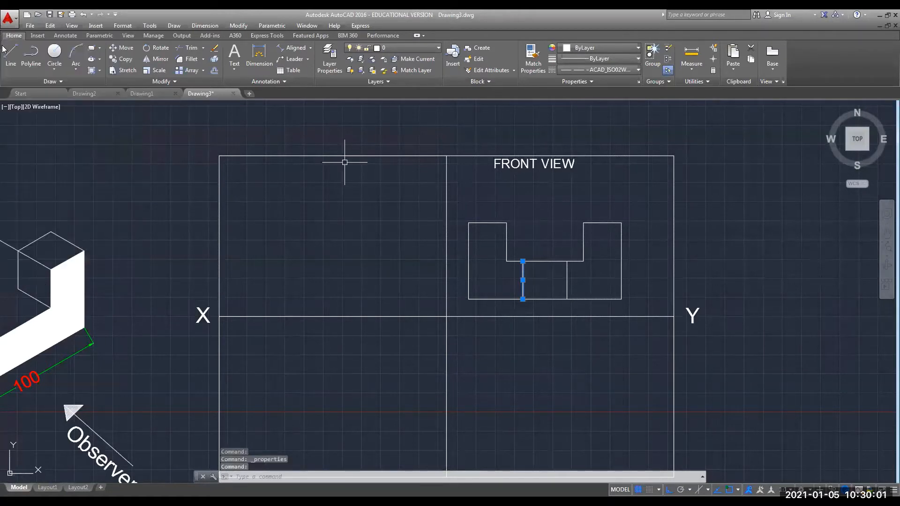
{"action": "key", "text": "Escape"}
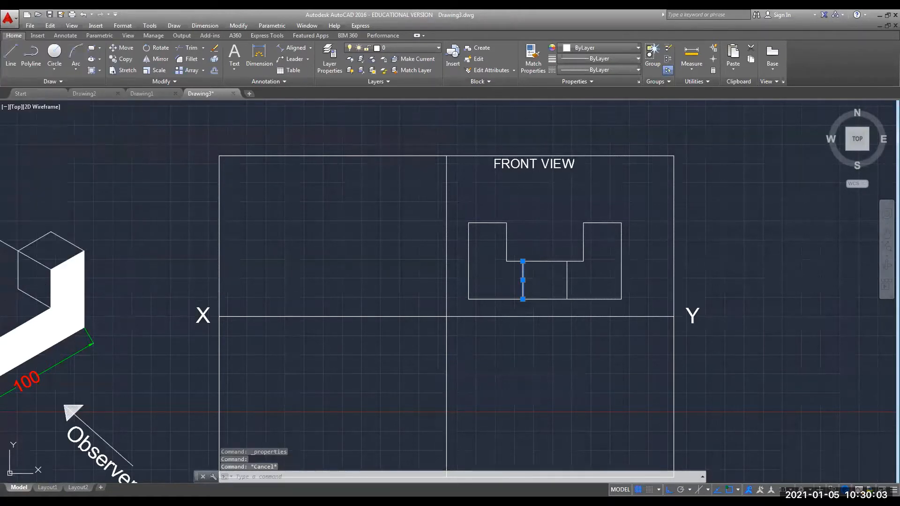
Give the right inner vertical line the ACAD_ISO02W100 linetype with linetype scale 0.5.
{"action": "left_click", "coordinate": [524, 283]}
{"action": "left_click", "coordinate": [567, 279]}
{"action": "right_click", "coordinate": [567, 277]}
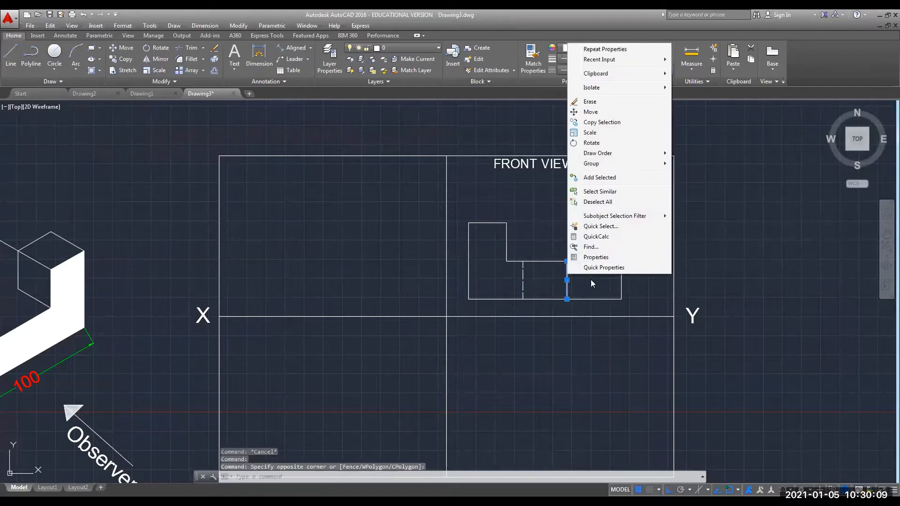
{"action": "left_click", "coordinate": [609, 268]}
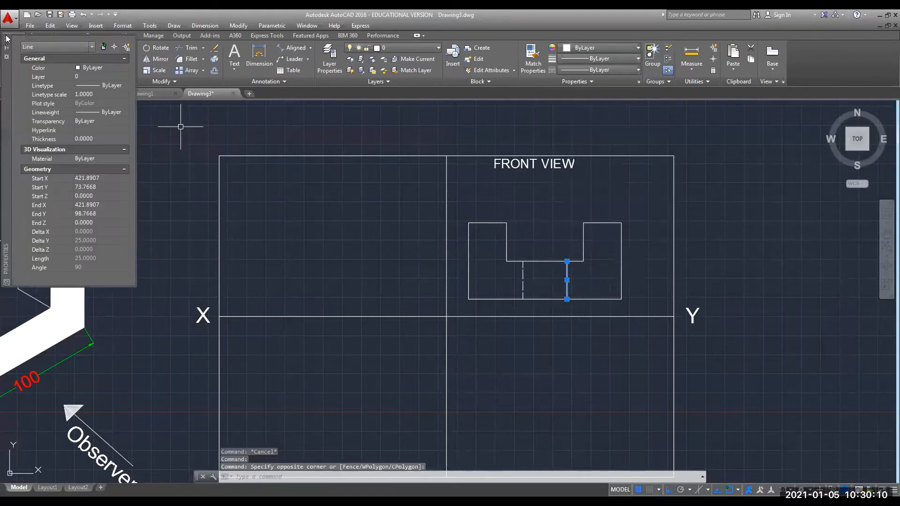
{"action": "left_click", "coordinate": [124, 84]}
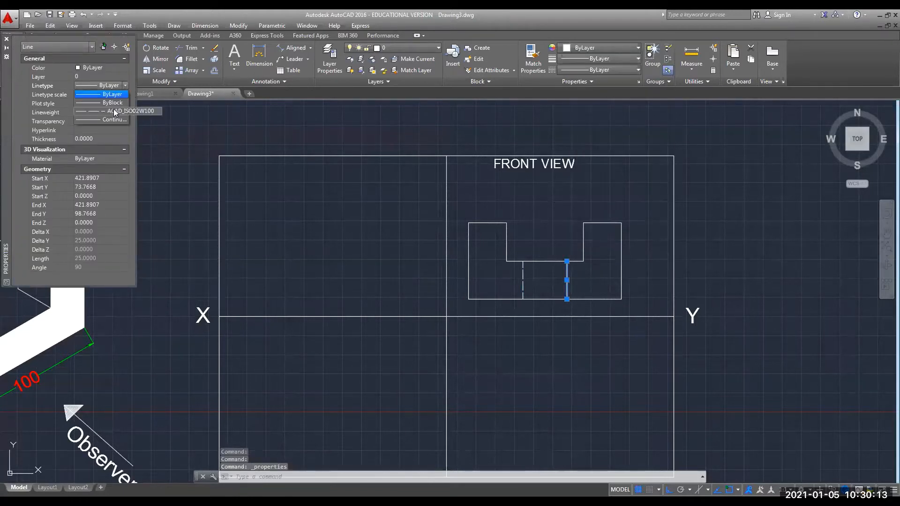
{"action": "left_click", "coordinate": [114, 111]}
{"action": "left_click", "coordinate": [105, 94]}
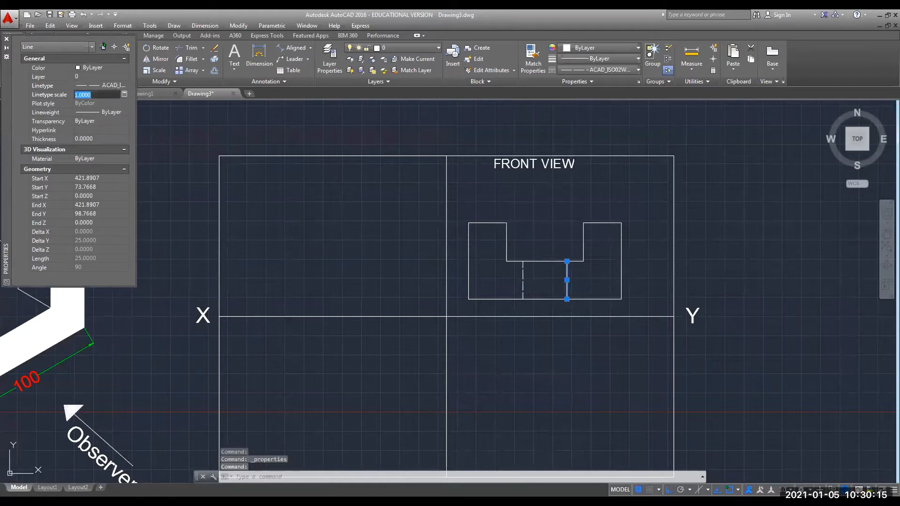
{"action": "type", "text": "0.5"}
{"action": "key", "text": "Return"}
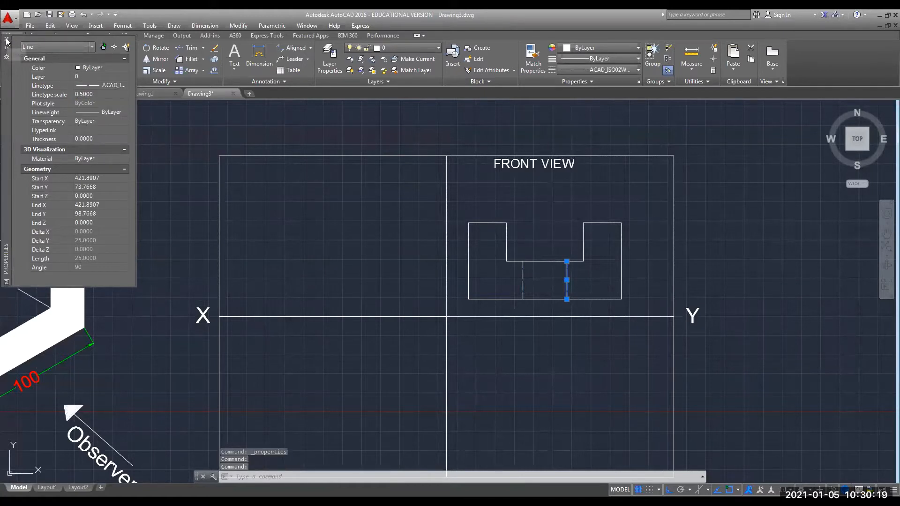
{"action": "left_click", "coordinate": [7, 39]}
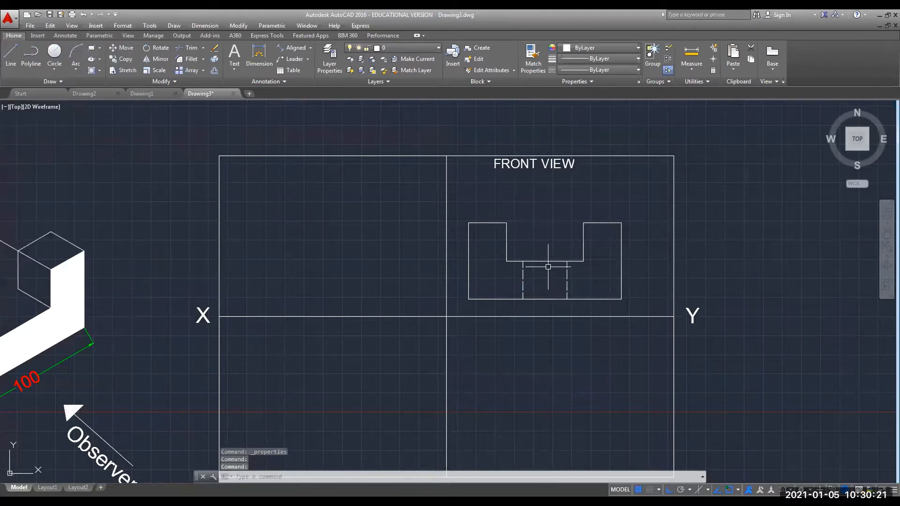
{"action": "key", "text": "Escape"}
{"action": "key", "text": "Escape"}
{"action": "key", "text": "Escape"}
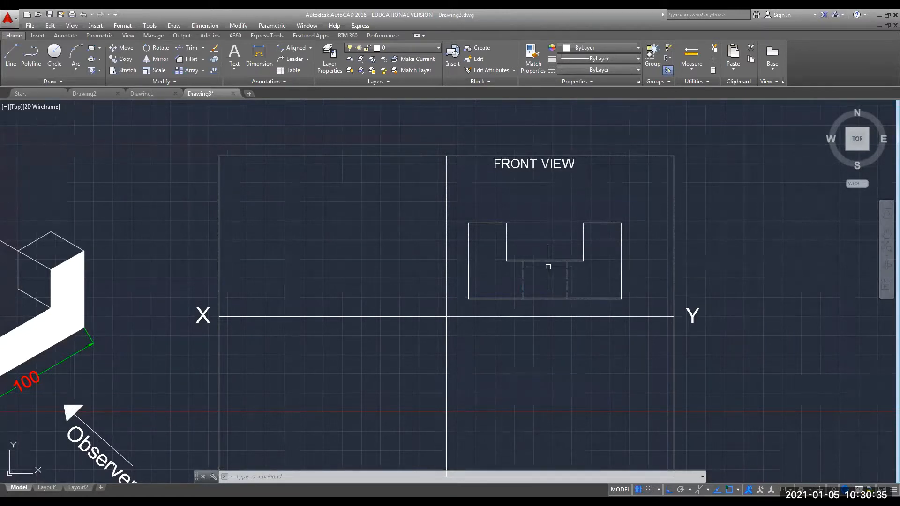
Move the whole front view outline up and right from its top-right corner, with Ortho off.
{"action": "middle_click_drag", "start_coordinate": [544, 263], "coordinate": [555, 231]}
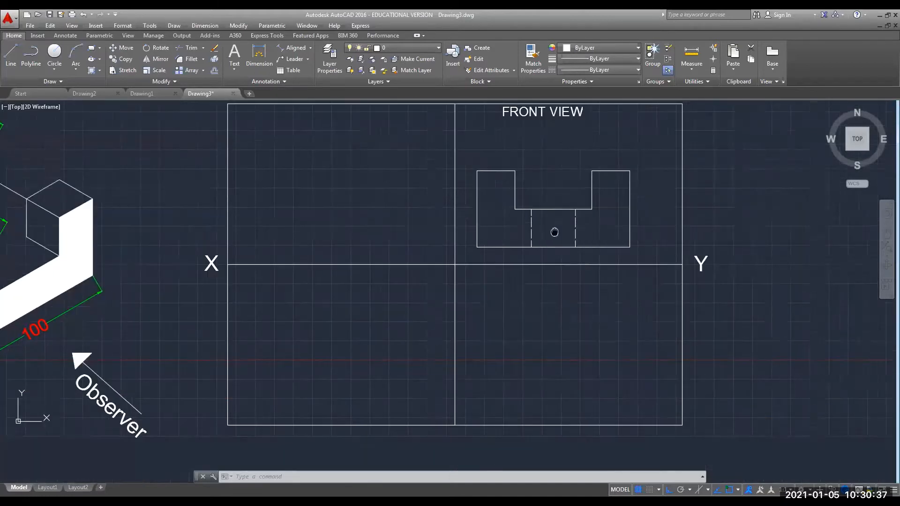
{"action": "scroll", "coordinate": [548, 236], "scroll_direction": "down", "scroll_amount": 2}
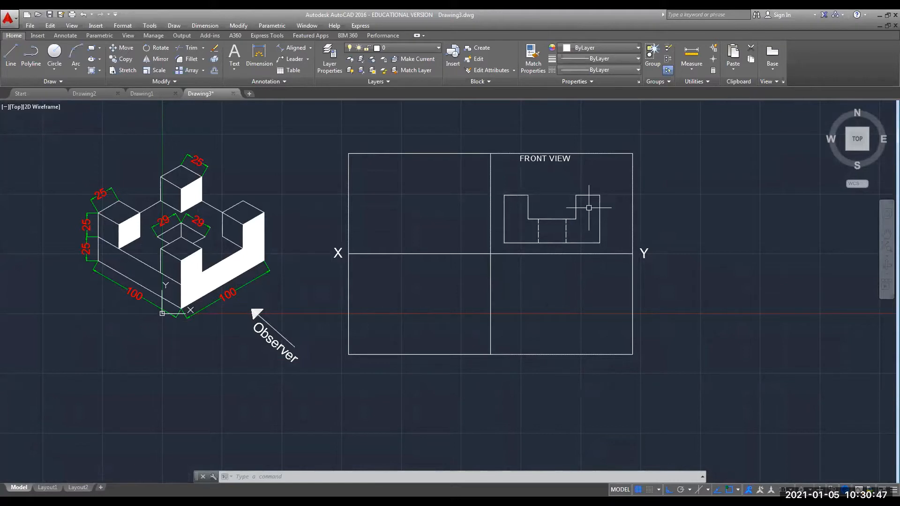
{"action": "left_click", "coordinate": [616, 186]}
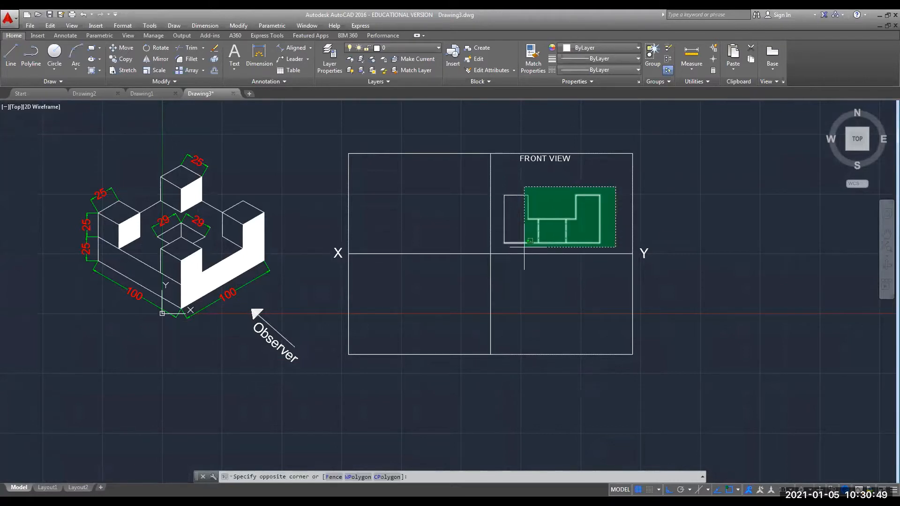
{"action": "left_click", "coordinate": [498, 249]}
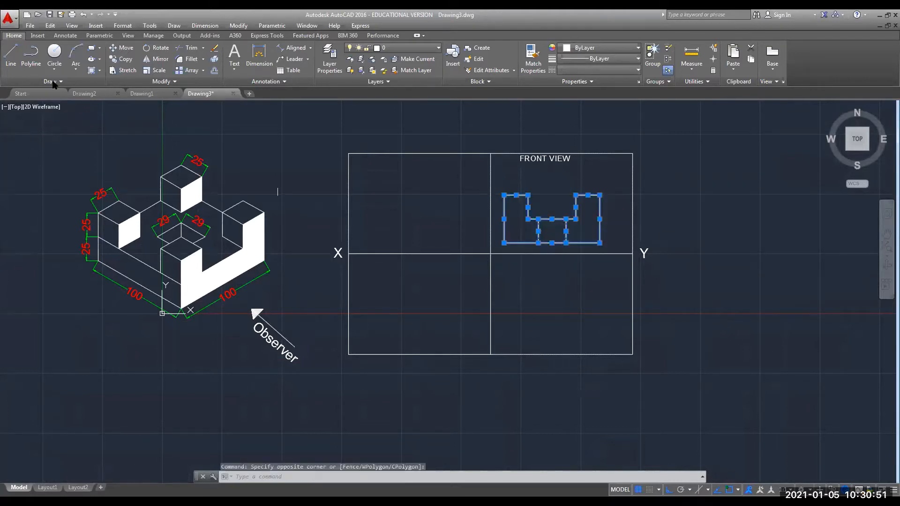
{"action": "left_click", "coordinate": [120, 48]}
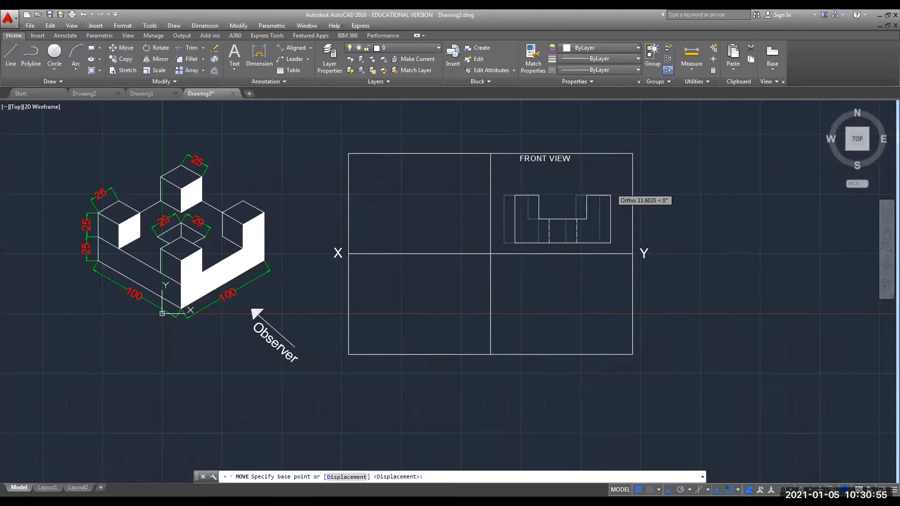
{"action": "left_click", "coordinate": [599, 195]}
{"action": "left_click", "coordinate": [669, 489]}
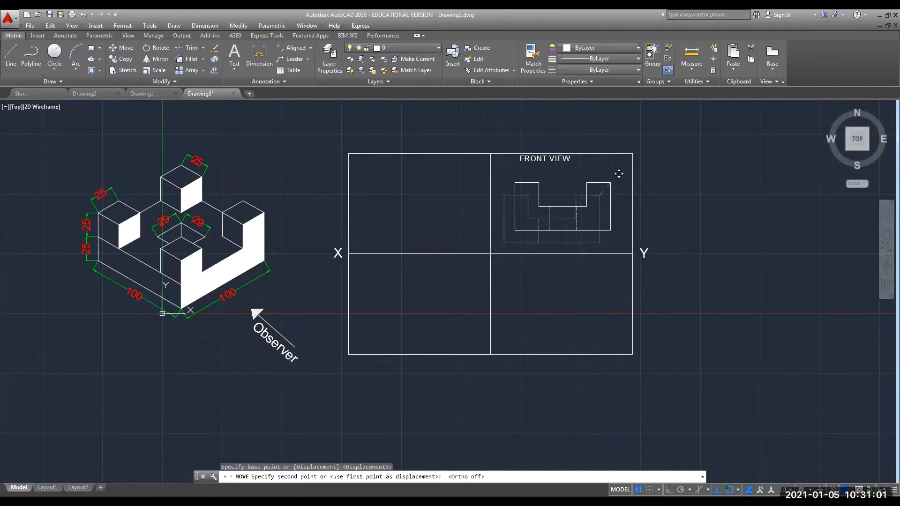
{"action": "left_click", "coordinate": [612, 182]}
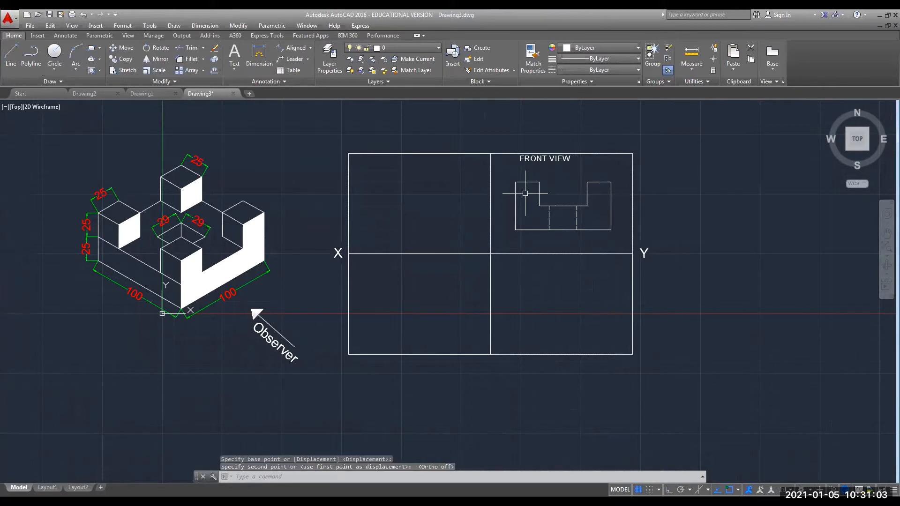
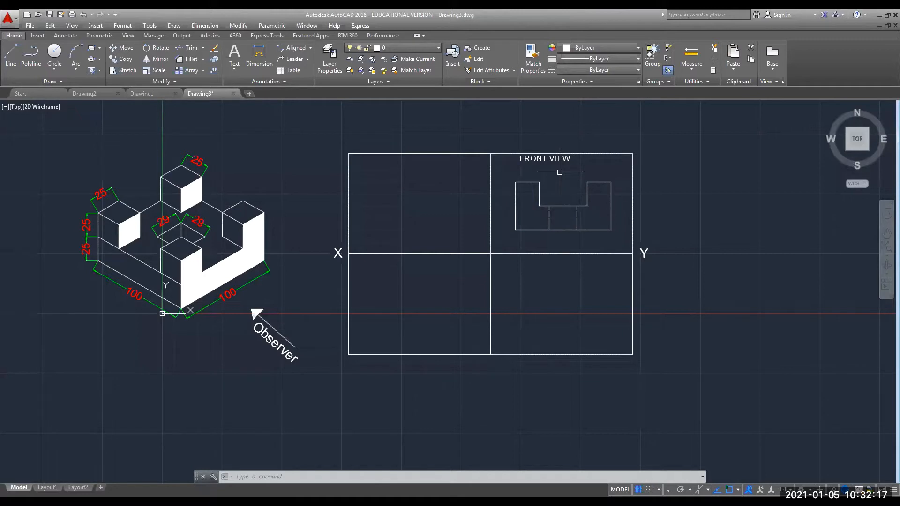
Dimension the front view's 100 overall width and the 29 hole width.
{"action": "left_click", "coordinate": [256, 55]}
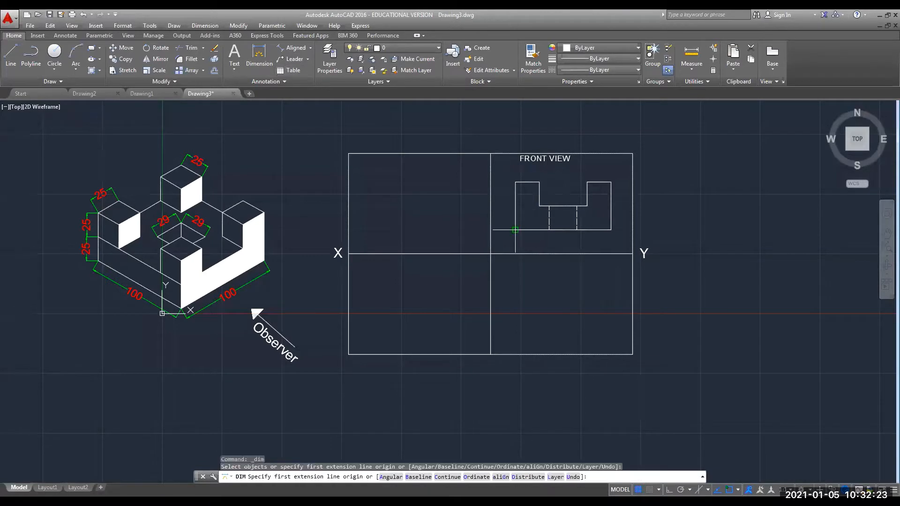
{"action": "left_click", "coordinate": [515, 230]}
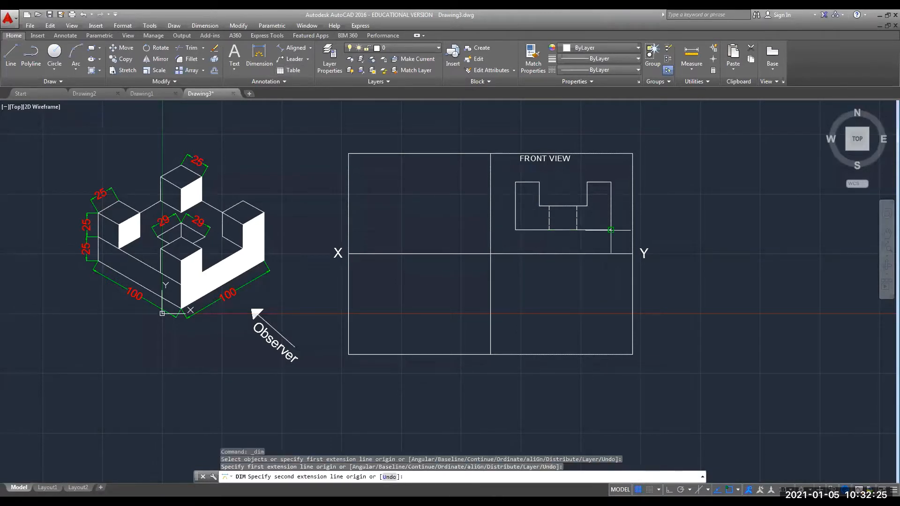
{"action": "left_click", "coordinate": [610, 230]}
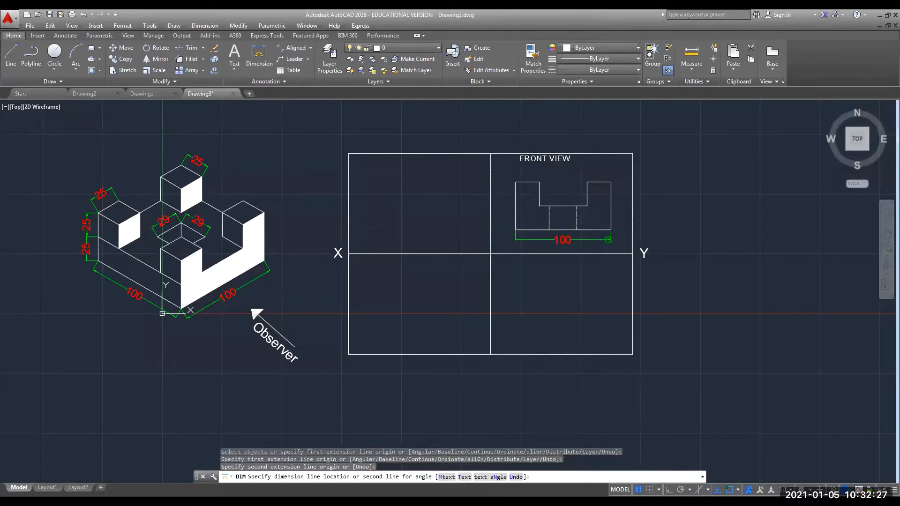
{"action": "left_click", "coordinate": [608, 239]}
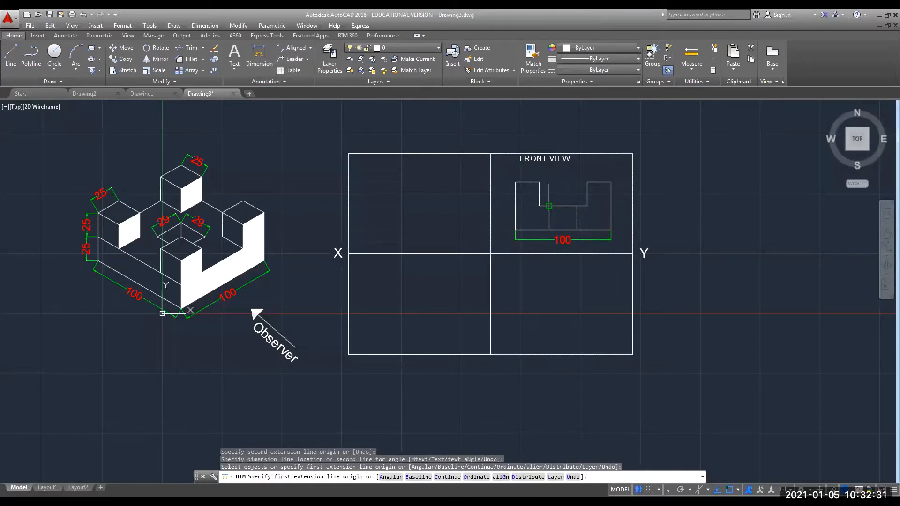
{"action": "scroll", "coordinate": [549, 206], "scroll_direction": "up", "scroll_amount": 2}
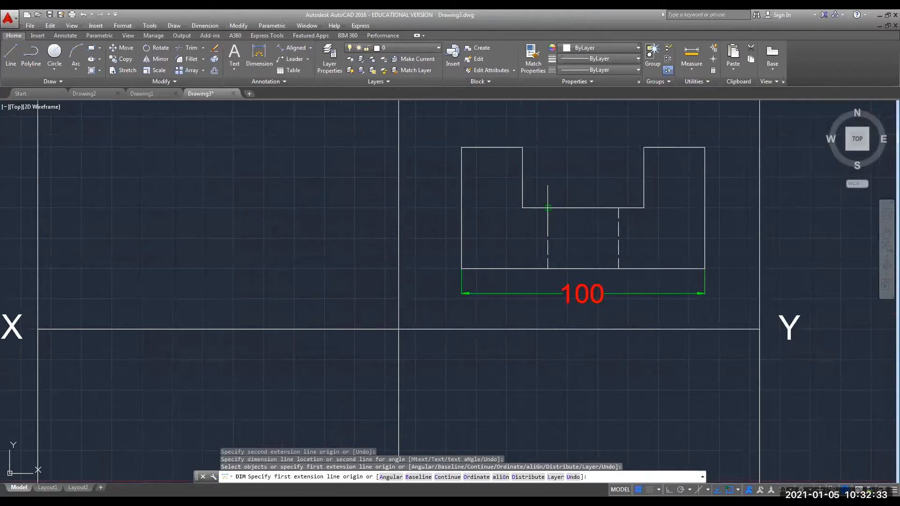
{"action": "left_click", "coordinate": [548, 208]}
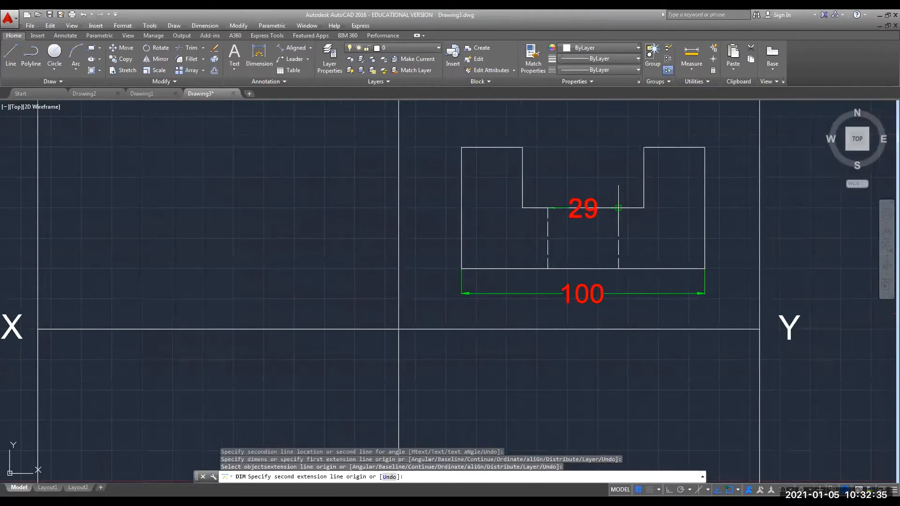
{"action": "left_click", "coordinate": [618, 208]}
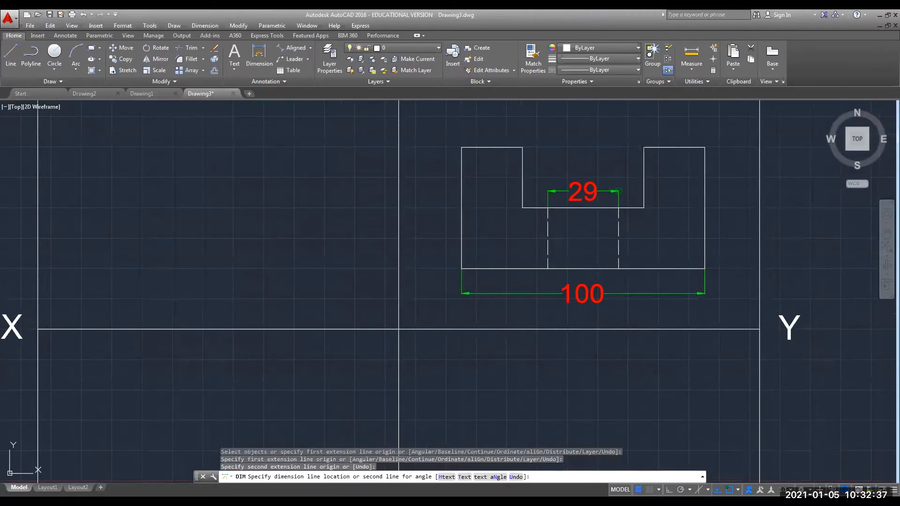
{"action": "left_click", "coordinate": [619, 190]}
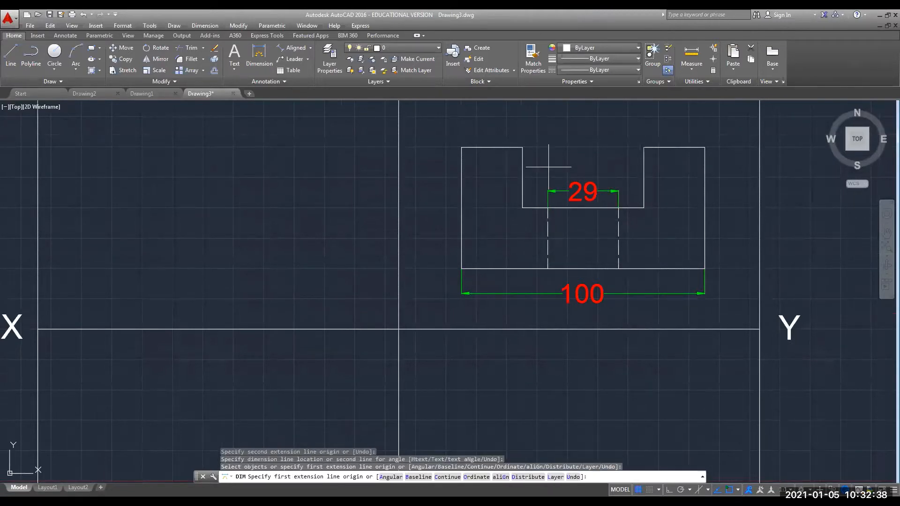
Add the two 25 dimensions on the raised ends and the 50 height on the left.
{"action": "left_click", "coordinate": [461, 148]}
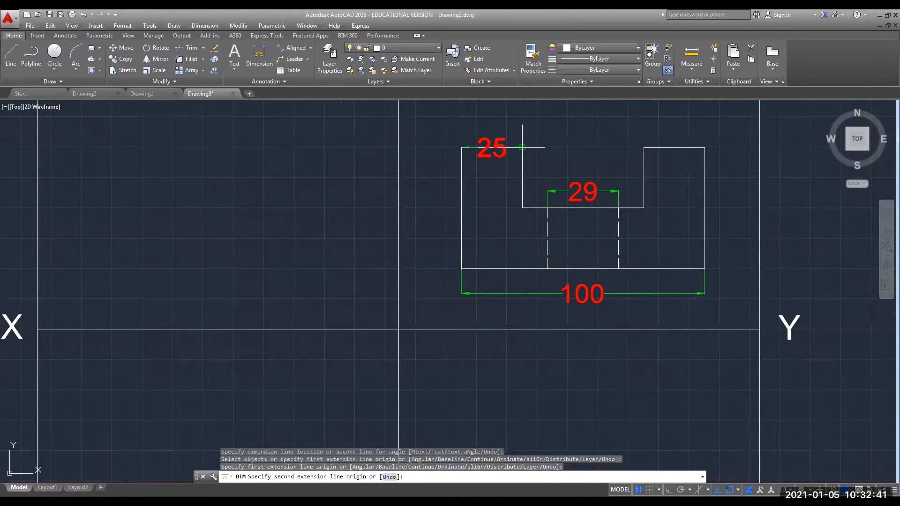
{"action": "left_click", "coordinate": [522, 148]}
{"action": "left_click", "coordinate": [522, 127]}
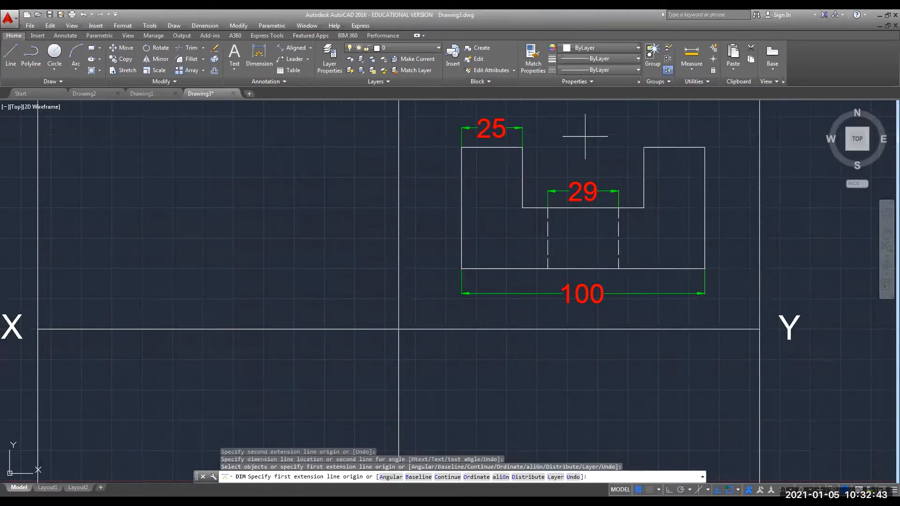
{"action": "left_click", "coordinate": [644, 148]}
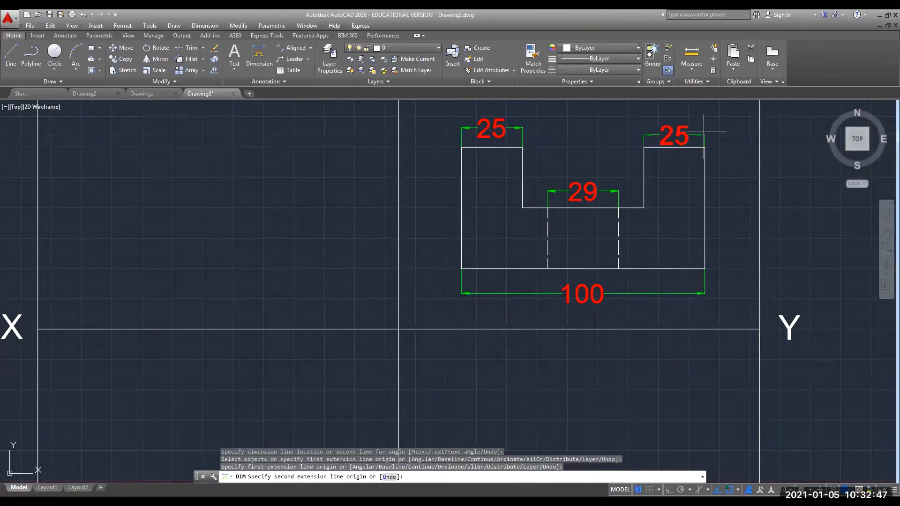
{"action": "left_click", "coordinate": [704, 147]}
{"action": "left_click", "coordinate": [705, 133]}
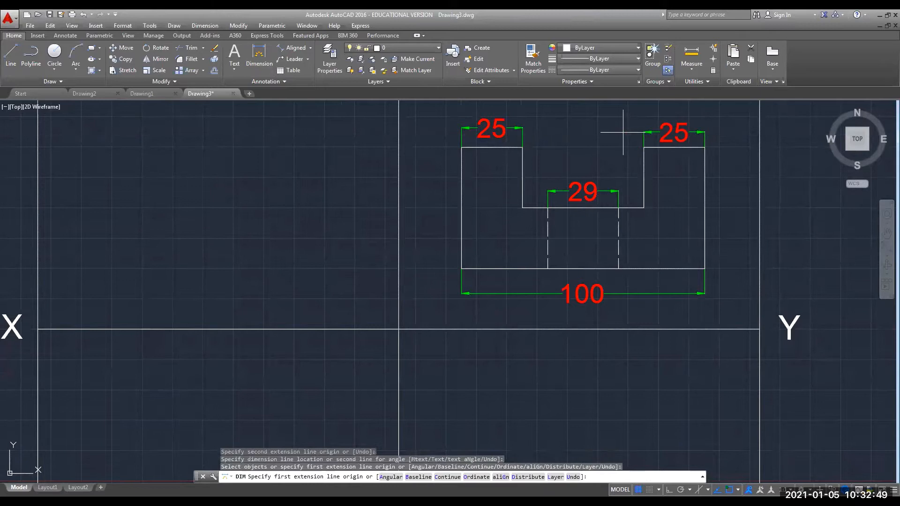
{"action": "left_click", "coordinate": [462, 147]}
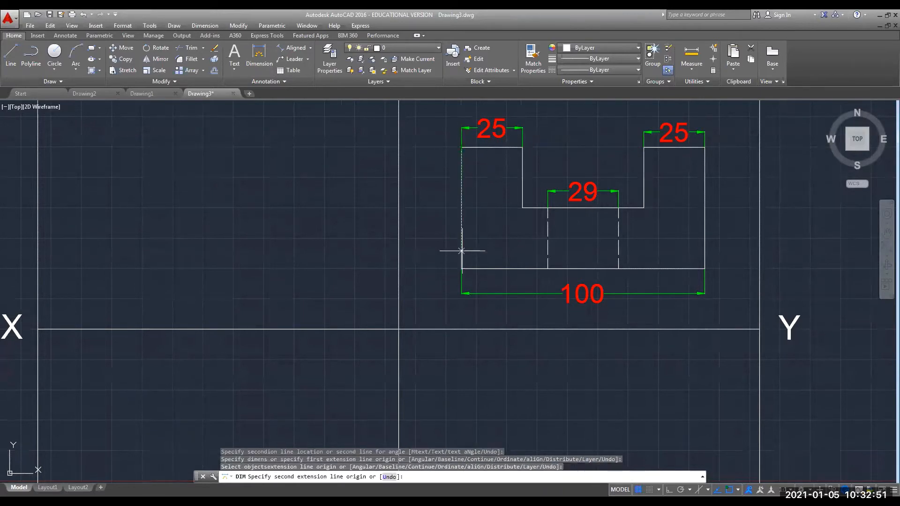
{"action": "left_click", "coordinate": [461, 269]}
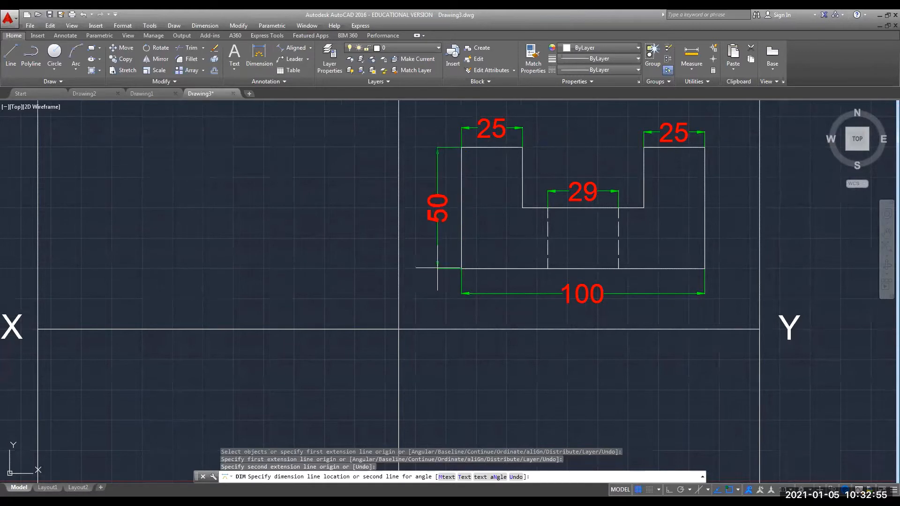
{"action": "left_click", "coordinate": [437, 262]}
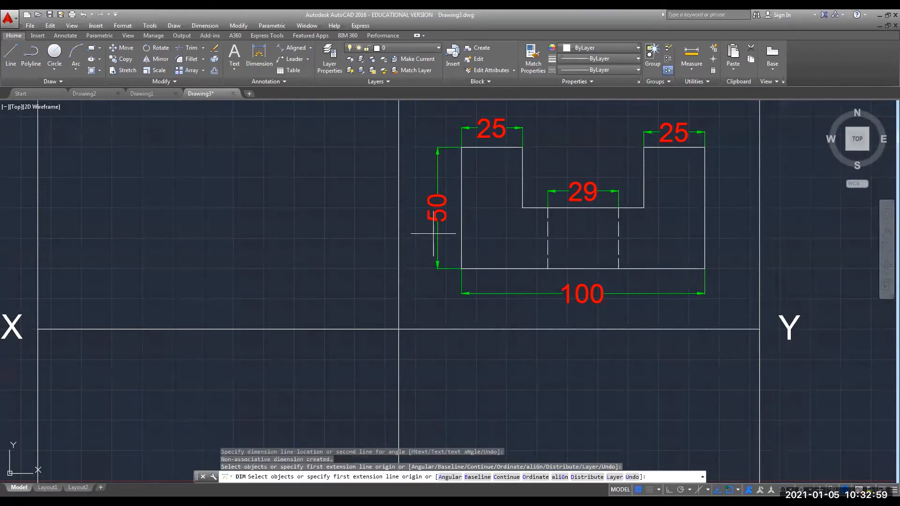
{"action": "scroll", "coordinate": [434, 235], "scroll_direction": "down", "scroll_amount": 2}
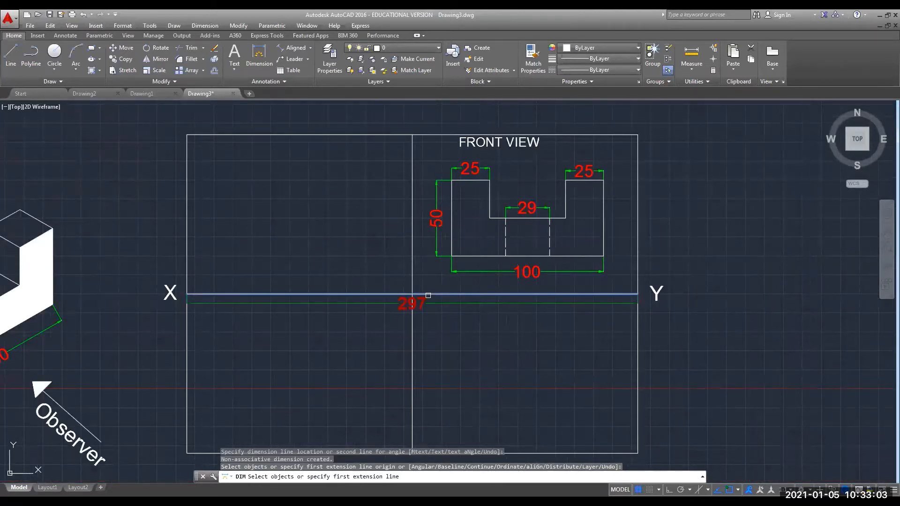
Copy the FRONT VIEW label below the XY line and edit it to read TOP VIEW.
{"action": "key", "text": "Escape"}
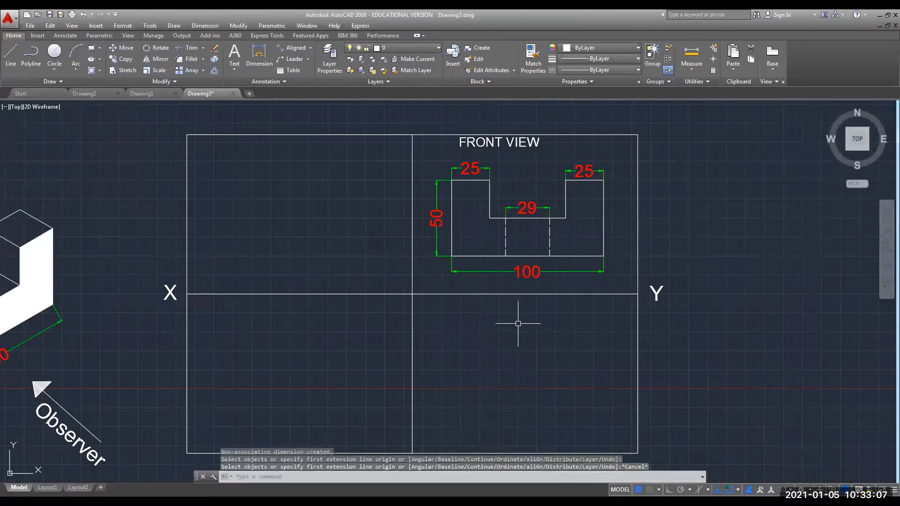
{"action": "left_click", "coordinate": [518, 143]}
{"action": "key", "text": "ctrl+c"}
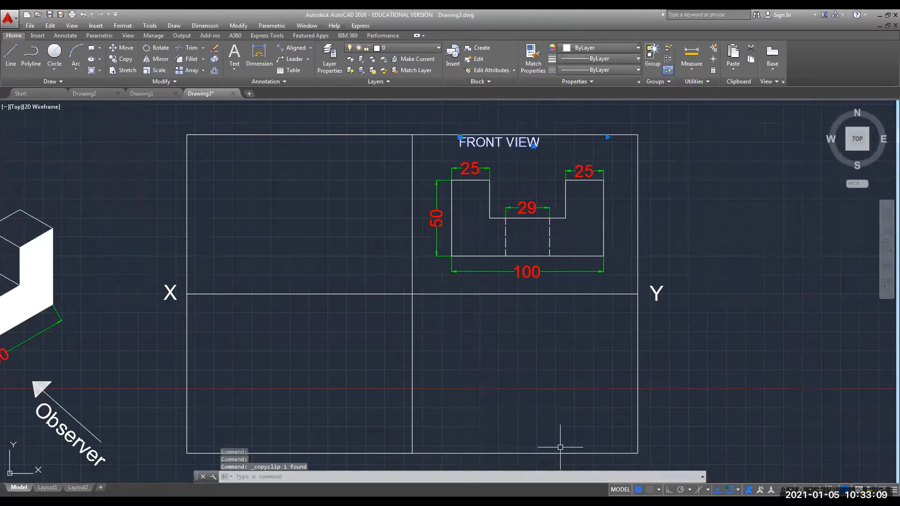
{"action": "key", "text": "ctrl+v"}
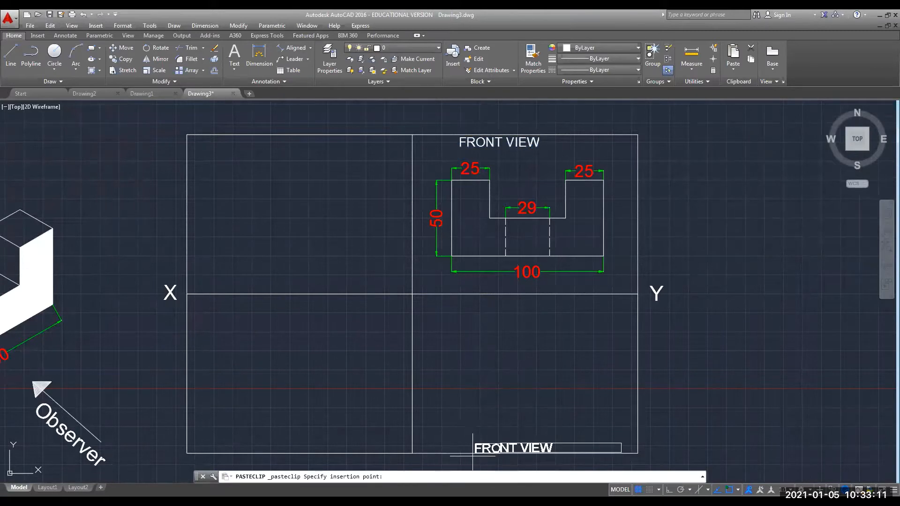
{"action": "left_click", "coordinate": [486, 445]}
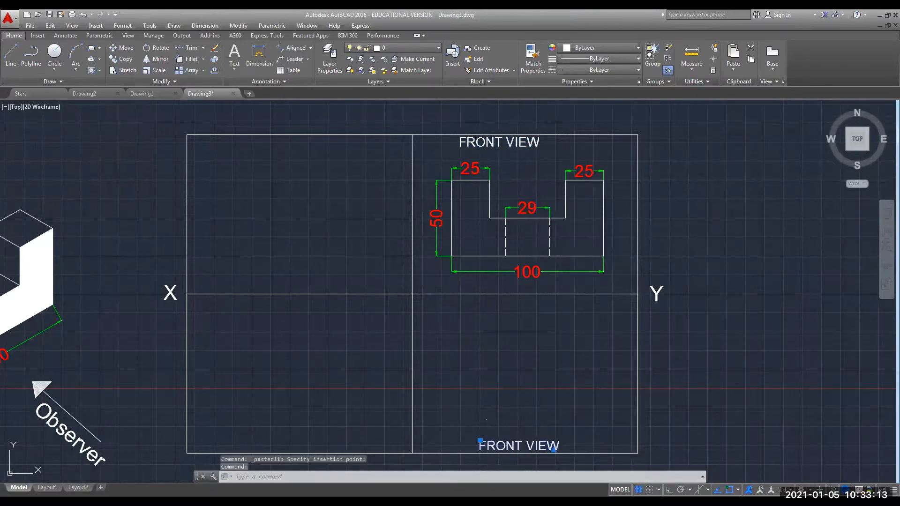
{"action": "double_click", "coordinate": [481, 444]}
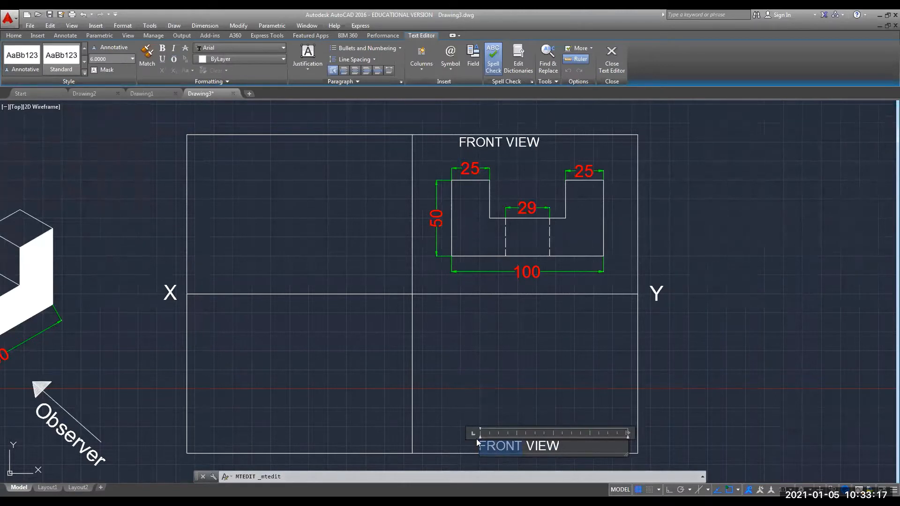
{"action": "type", "text": "TOP"}
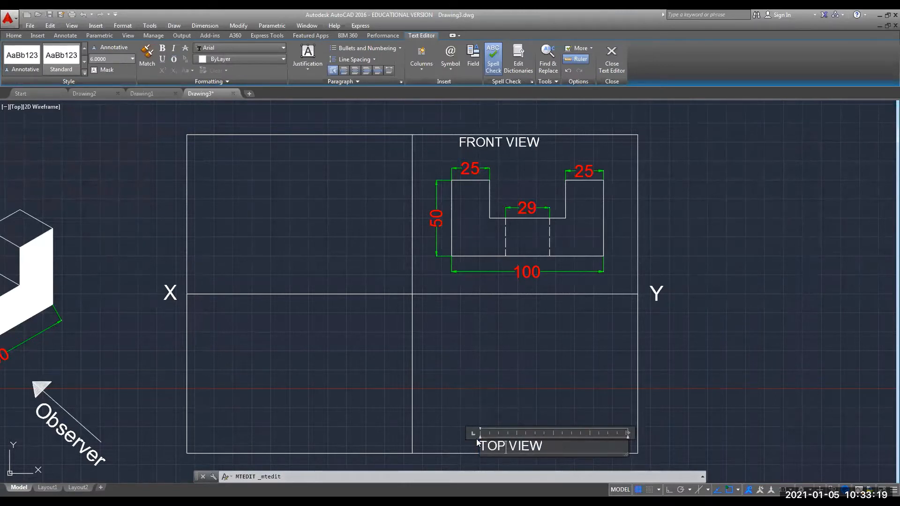
{"action": "left_click", "coordinate": [456, 405]}
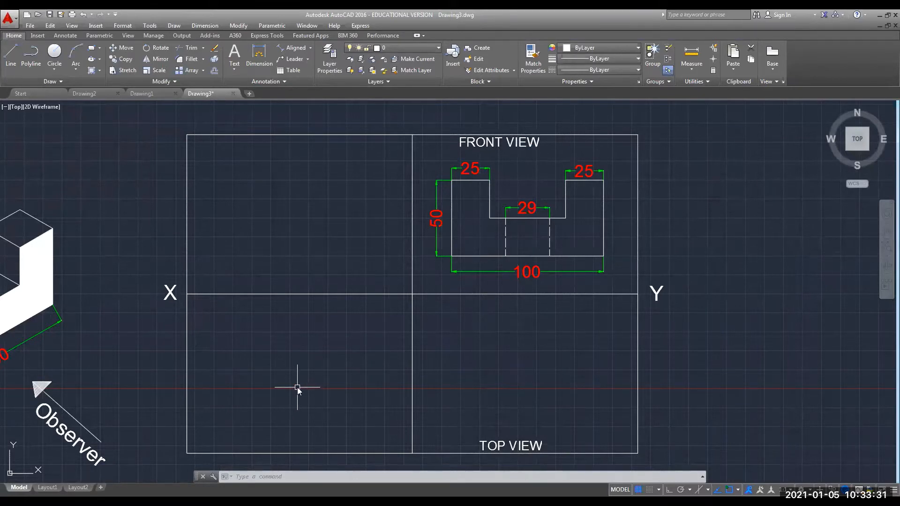
Draw vertical XLINEs through the front view's outer edges and notch corners.
{"action": "type", "text": "XLI"}
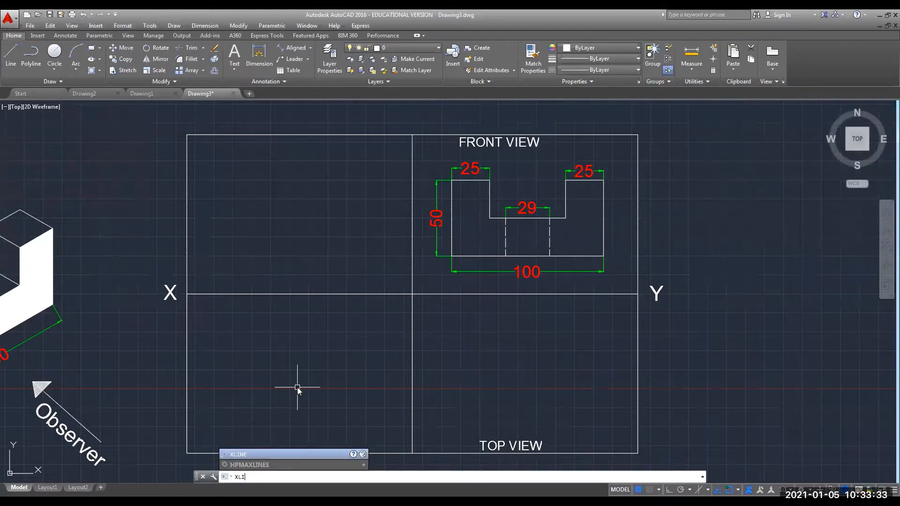
{"action": "type", "text": "NE"}
{"action": "key", "text": "Return"}
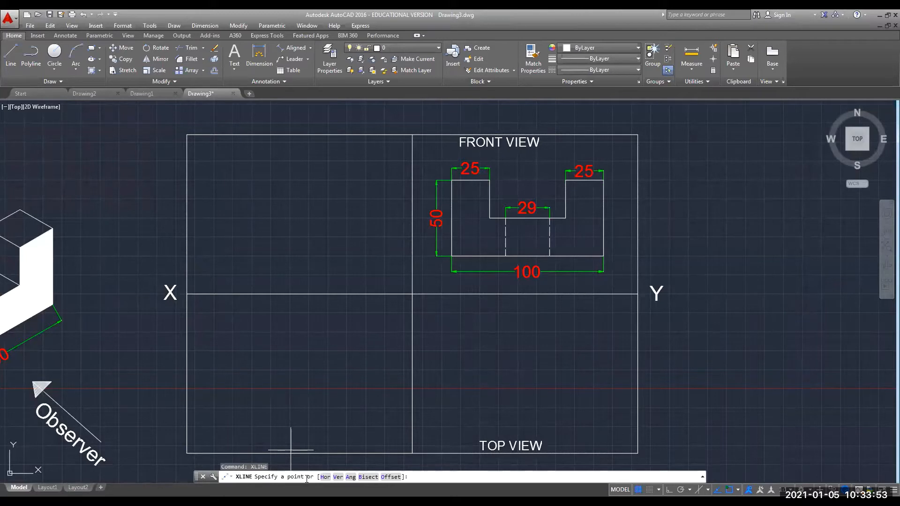
{"action": "left_click", "coordinate": [337, 477]}
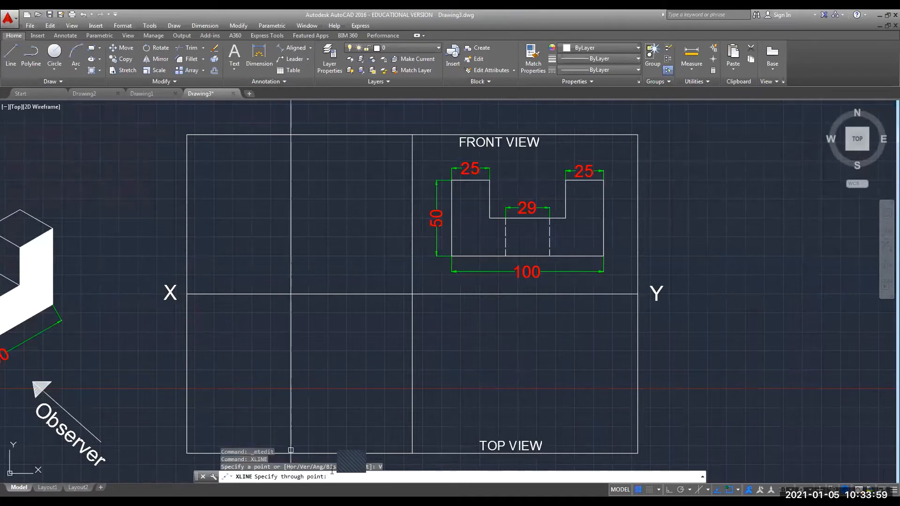
{"action": "left_click", "coordinate": [451, 256]}
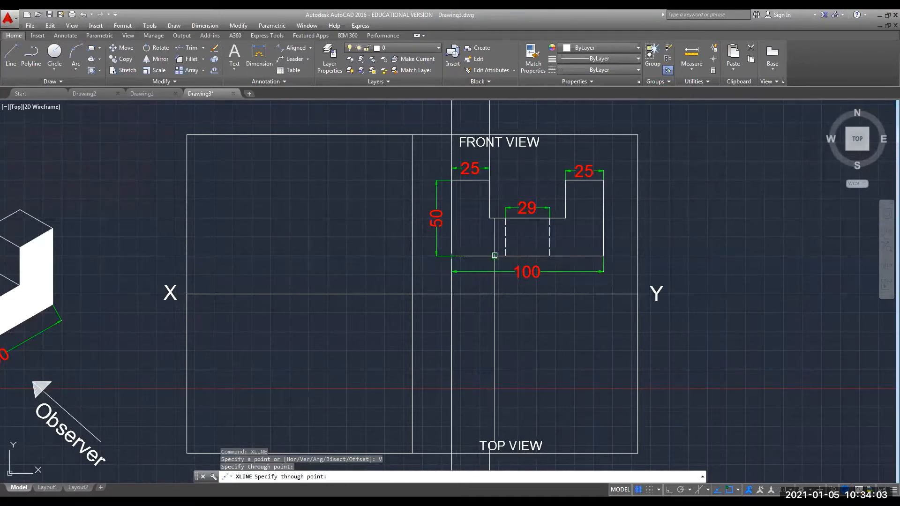
{"action": "left_click", "coordinate": [506, 256]}
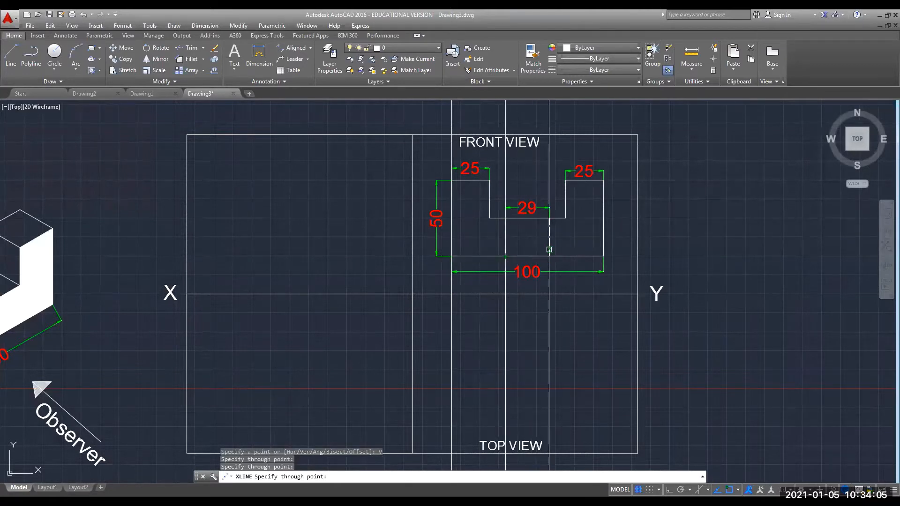
{"action": "left_click", "coordinate": [549, 256]}
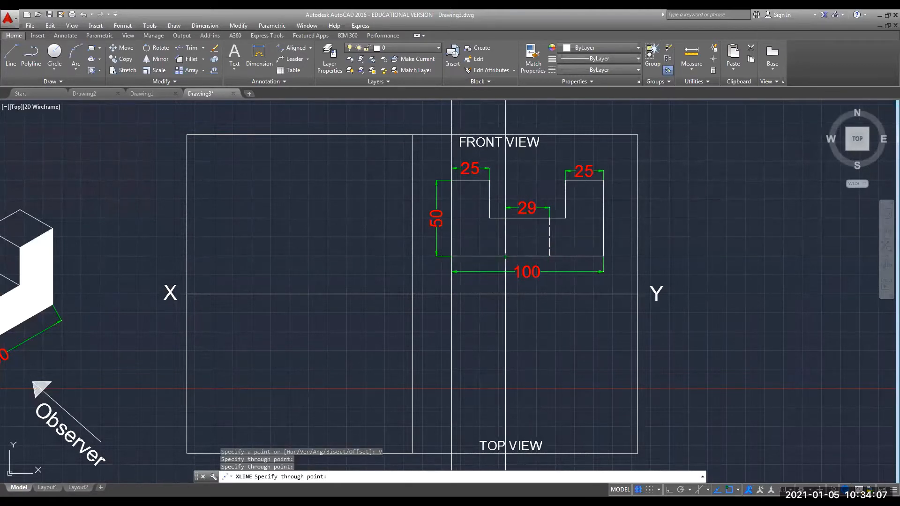
{"action": "left_click", "coordinate": [603, 255]}
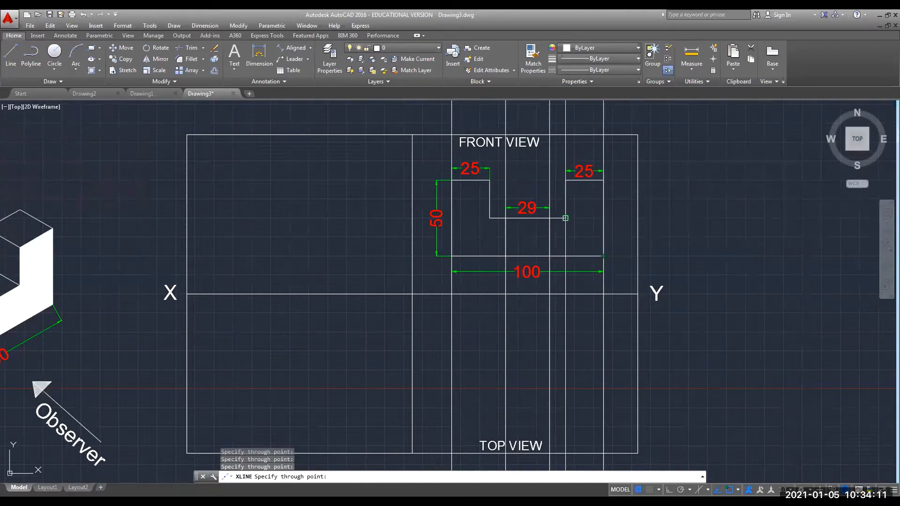
{"action": "left_click", "coordinate": [565, 218]}
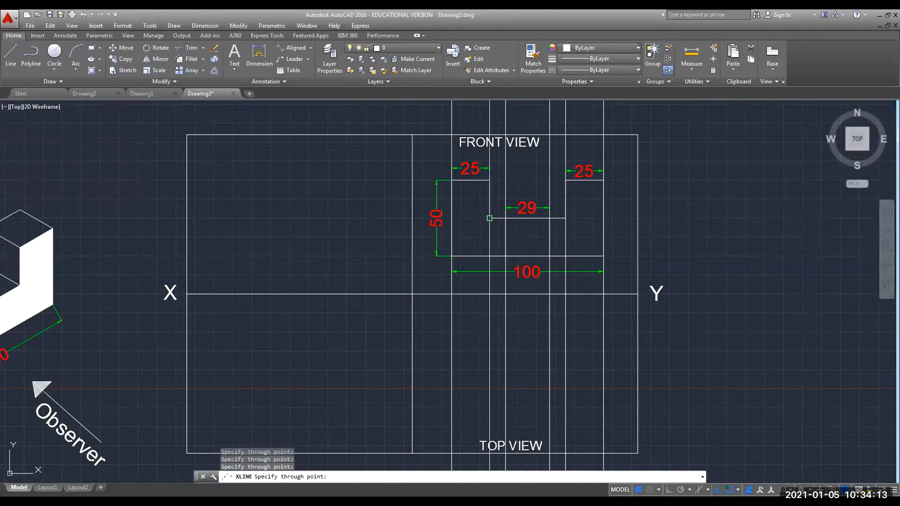
{"action": "left_click", "coordinate": [489, 218]}
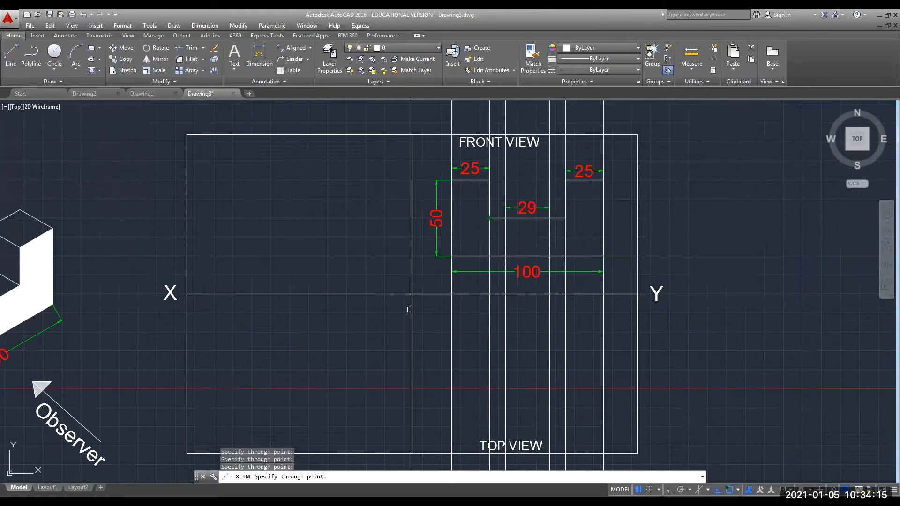
{"action": "key", "text": "Escape"}
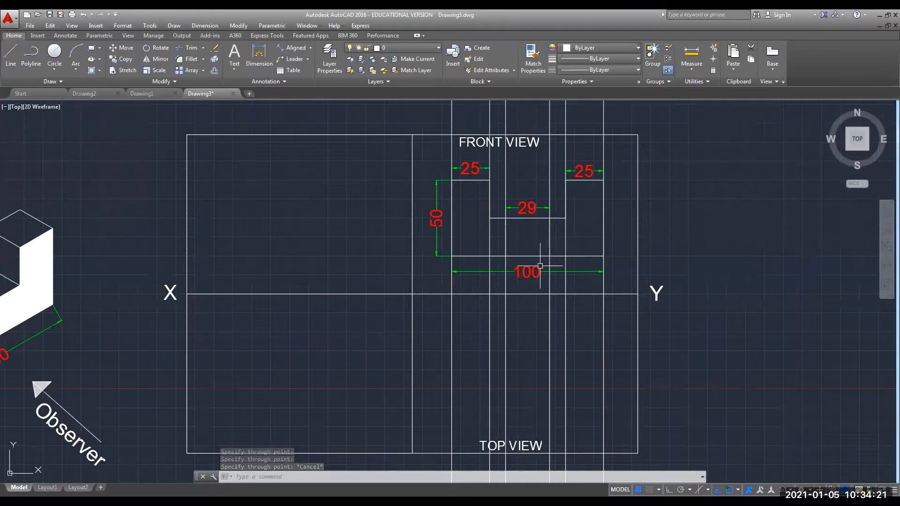
Select all six vertical construction lines and set their colour to Cyan in Properties.
{"action": "left_click", "coordinate": [451, 357]}
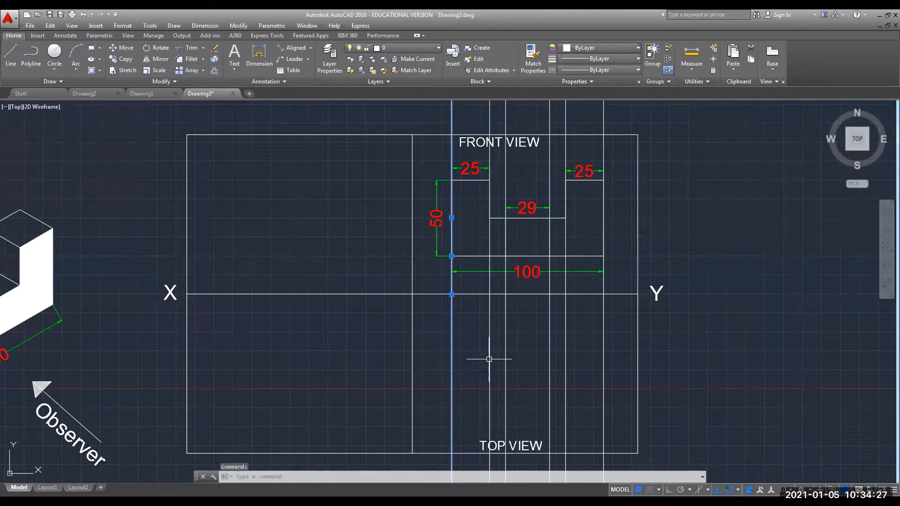
{"action": "left_click", "coordinate": [489, 357]}
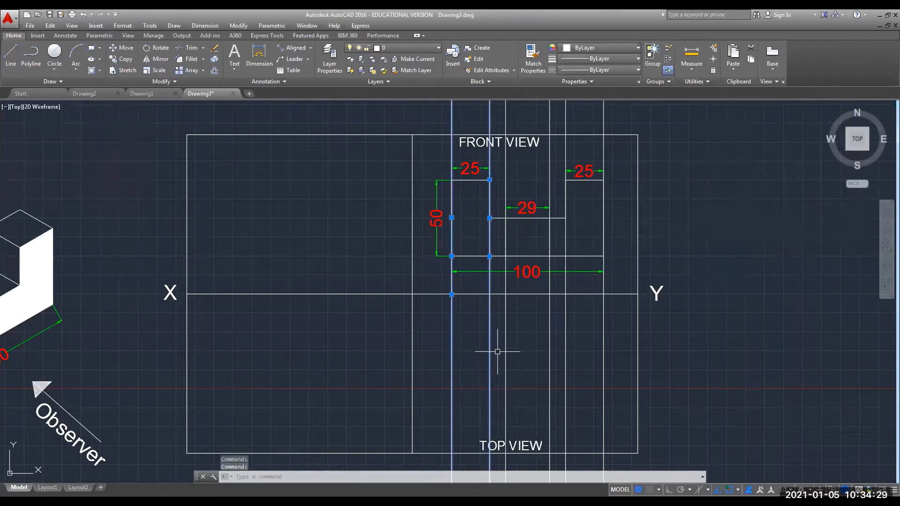
{"action": "left_click", "coordinate": [504, 349]}
{"action": "left_click", "coordinate": [549, 355]}
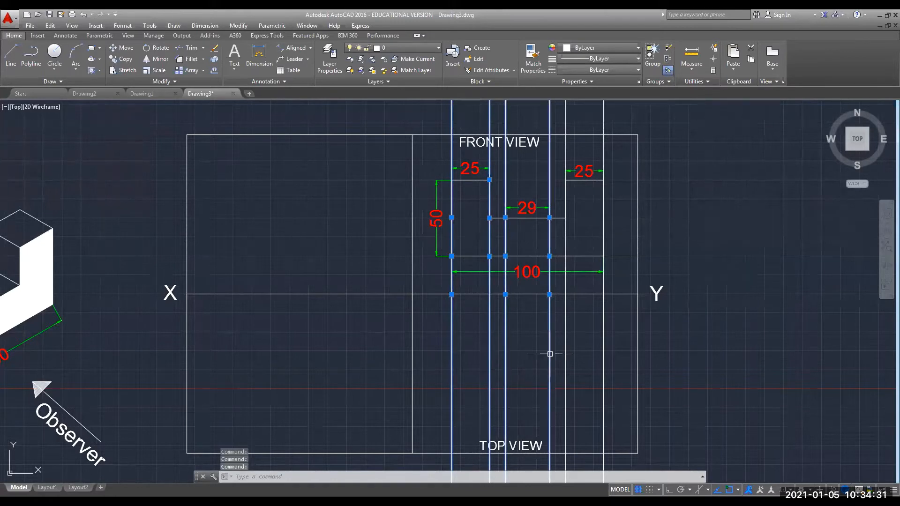
{"action": "left_click", "coordinate": [564, 349]}
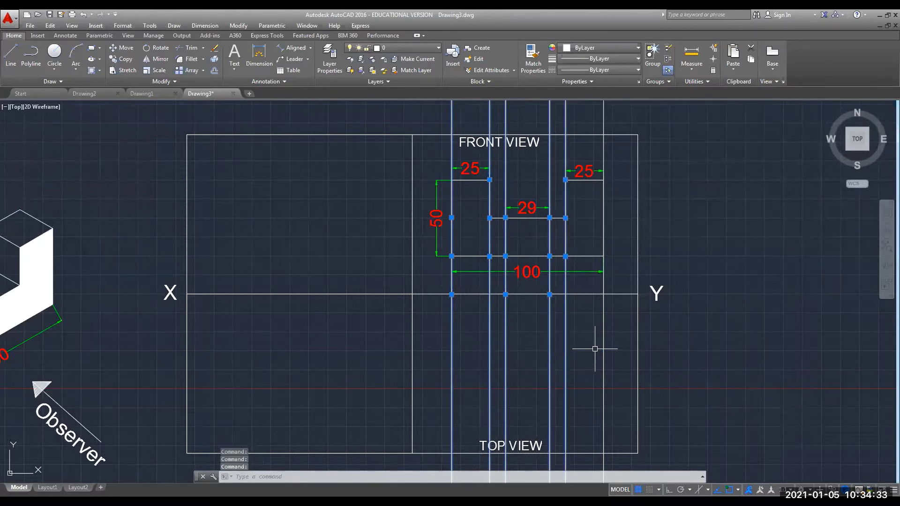
{"action": "left_click", "coordinate": [603, 349]}
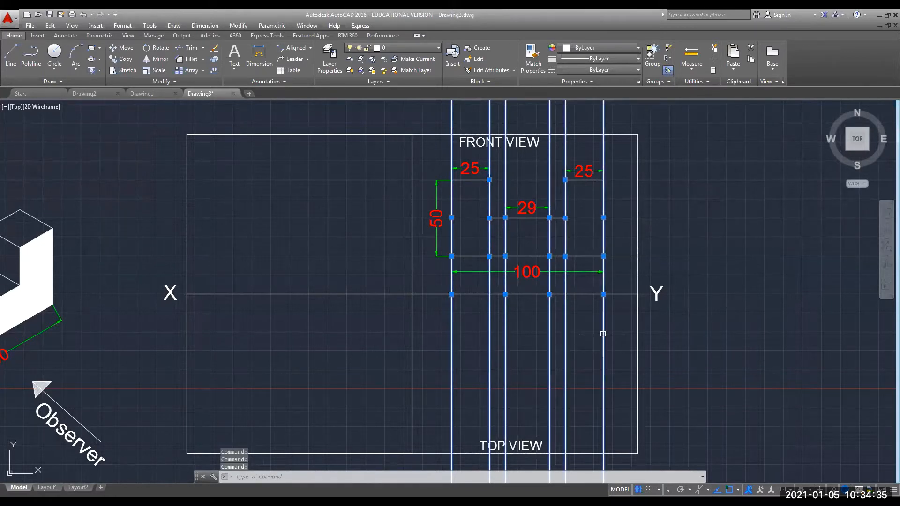
{"action": "right_click", "coordinate": [603, 334]}
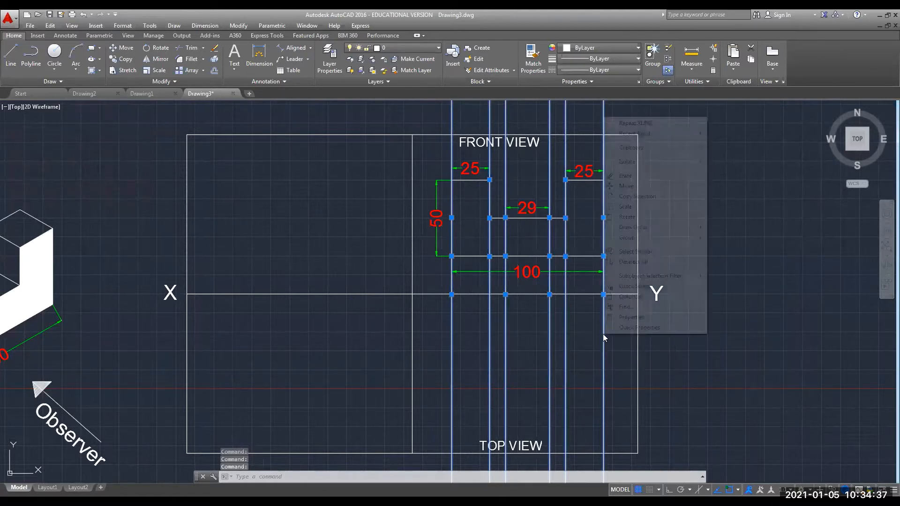
{"action": "left_click", "coordinate": [617, 317]}
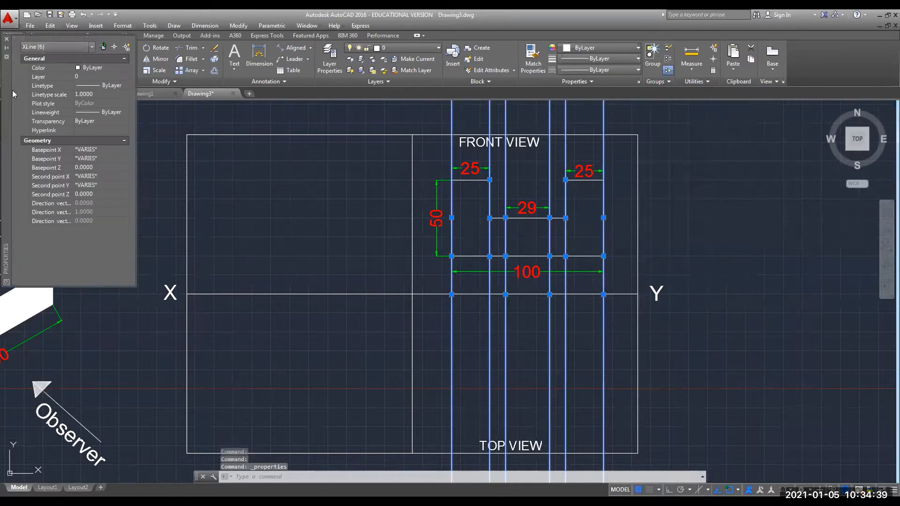
{"action": "left_click", "coordinate": [124, 66]}
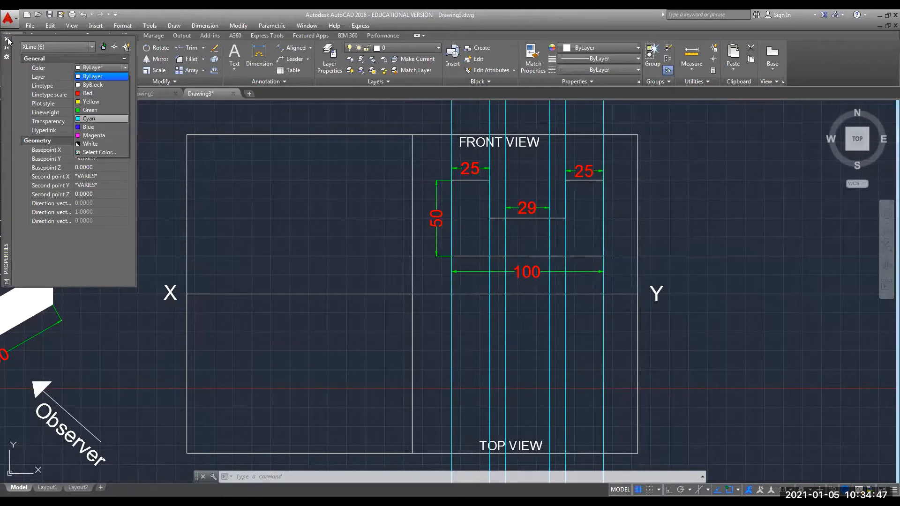
{"action": "left_click", "coordinate": [92, 119]}
{"action": "key", "text": "Escape"}
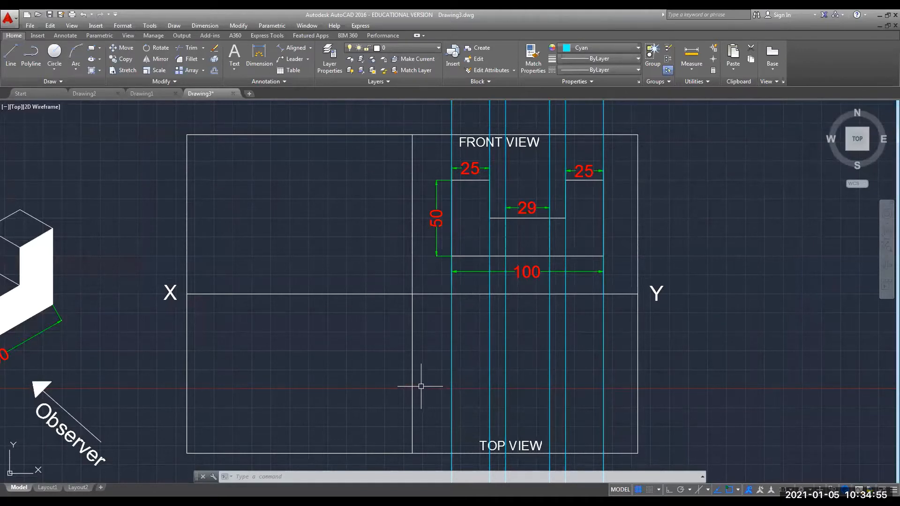
{"action": "scroll", "coordinate": [436, 201], "scroll_direction": "down", "scroll_amount": 4}
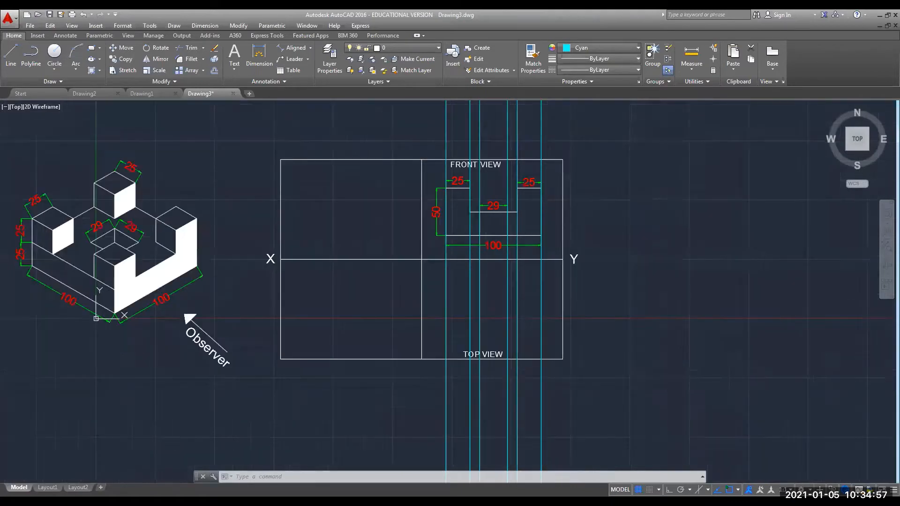
{"action": "scroll", "coordinate": [434, 201], "scroll_direction": "up", "scroll_amount": 10}
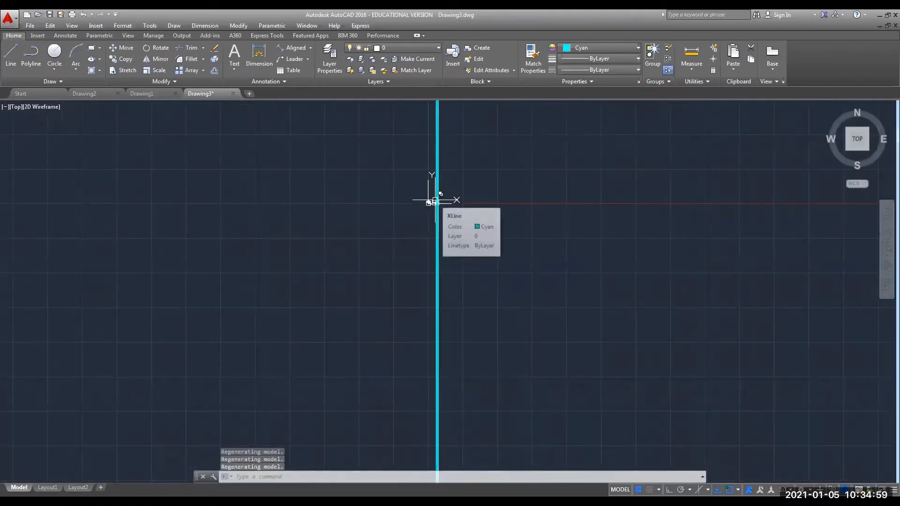
{"action": "scroll", "coordinate": [433, 201], "scroll_direction": "down", "scroll_amount": 5}
{"action": "scroll", "coordinate": [434, 200], "scroll_direction": "up", "scroll_amount": 6}
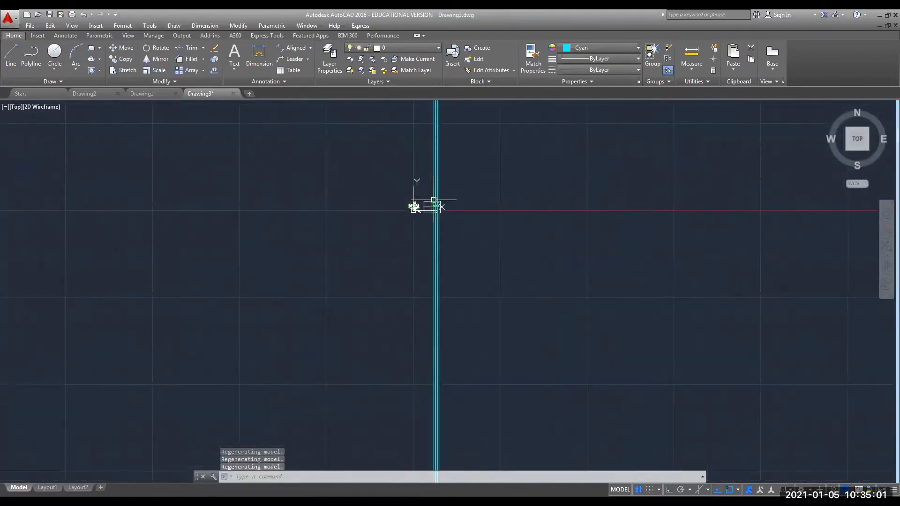
{"action": "scroll", "coordinate": [434, 200], "scroll_direction": "up", "scroll_amount": 6}
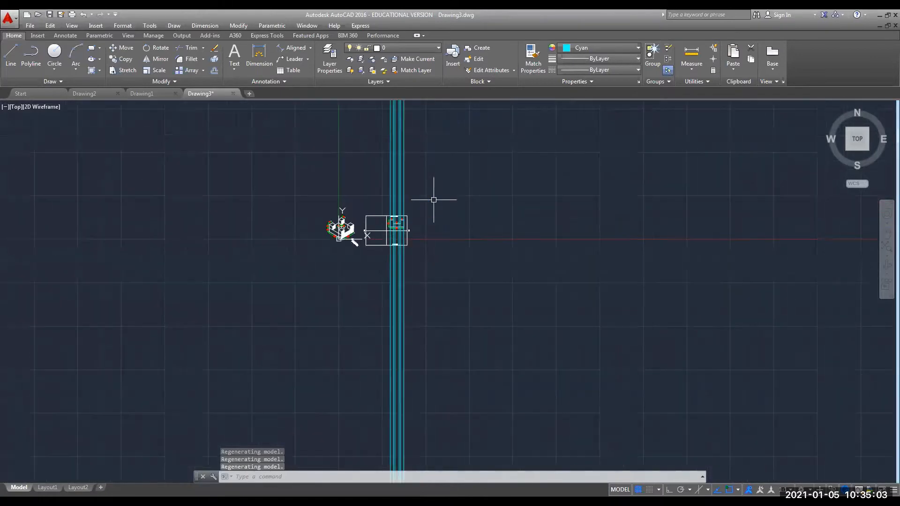
{"action": "scroll", "coordinate": [357, 216], "scroll_direction": "up", "scroll_amount": 6}
{"action": "scroll", "coordinate": [510, 233], "scroll_direction": "down", "scroll_amount": 15}
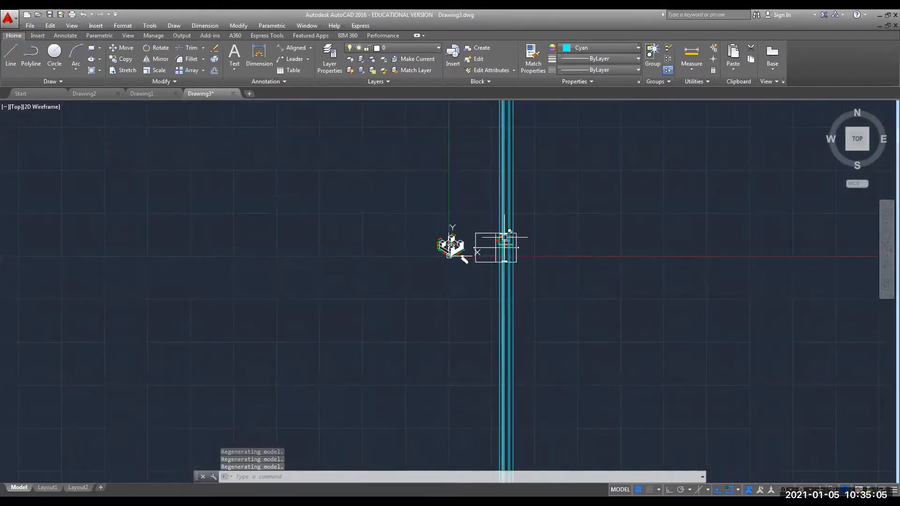
{"action": "scroll", "coordinate": [487, 361], "scroll_direction": "down", "scroll_amount": 5}
{"action": "scroll", "coordinate": [487, 359], "scroll_direction": "up", "scroll_amount": 2}
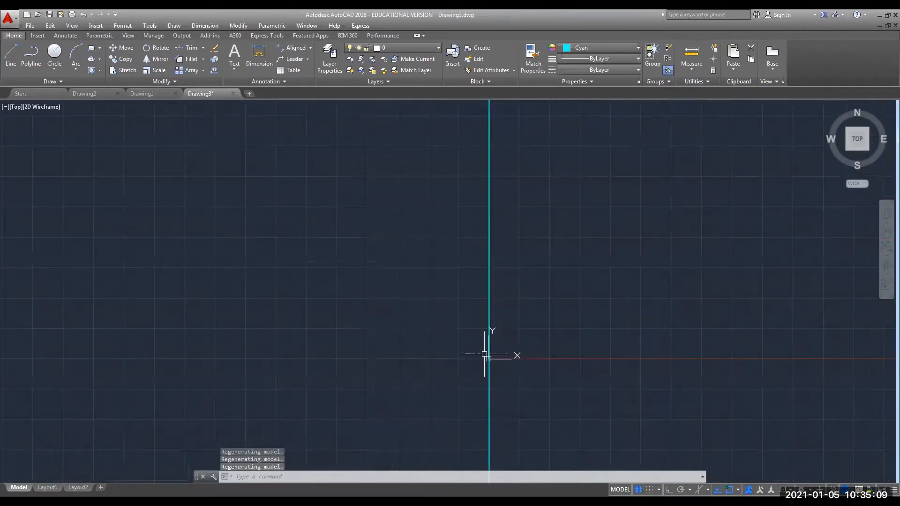
{"action": "scroll", "coordinate": [489, 358], "scroll_direction": "up", "scroll_amount": 1}
{"action": "scroll", "coordinate": [508, 386], "scroll_direction": "up", "scroll_amount": 7}
{"action": "scroll", "coordinate": [298, 249], "scroll_direction": "up", "scroll_amount": 2}
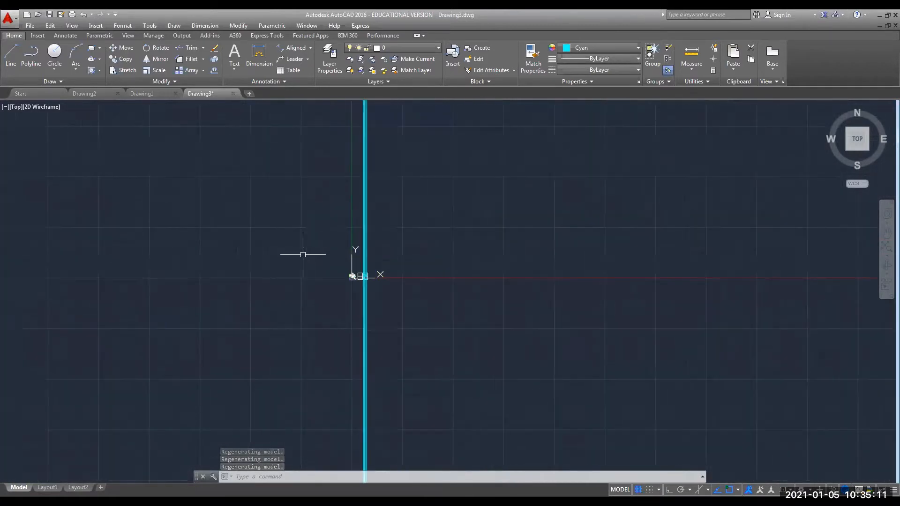
{"action": "scroll", "coordinate": [370, 282], "scroll_direction": "up", "scroll_amount": 5}
{"action": "scroll", "coordinate": [292, 243], "scroll_direction": "up", "scroll_amount": 5}
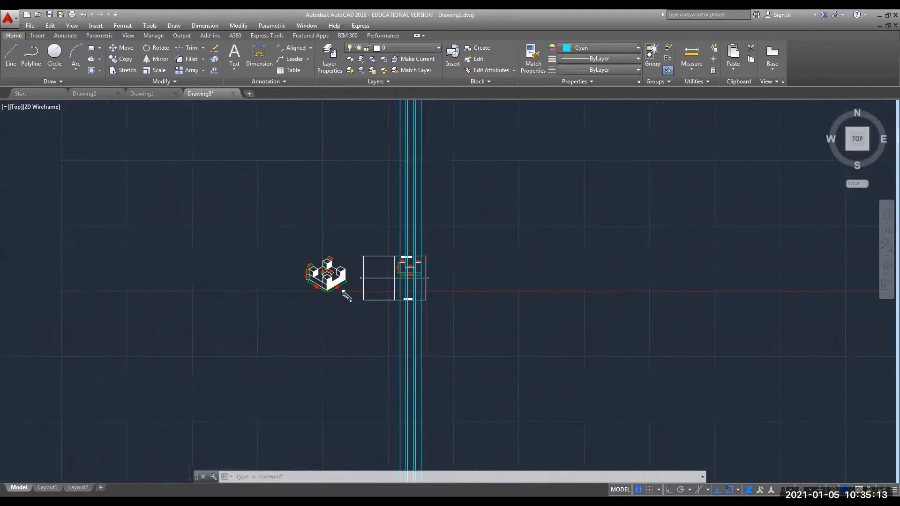
{"action": "scroll", "coordinate": [431, 329], "scroll_direction": "up", "scroll_amount": 2}
{"action": "scroll", "coordinate": [411, 306], "scroll_direction": "up", "scroll_amount": 2}
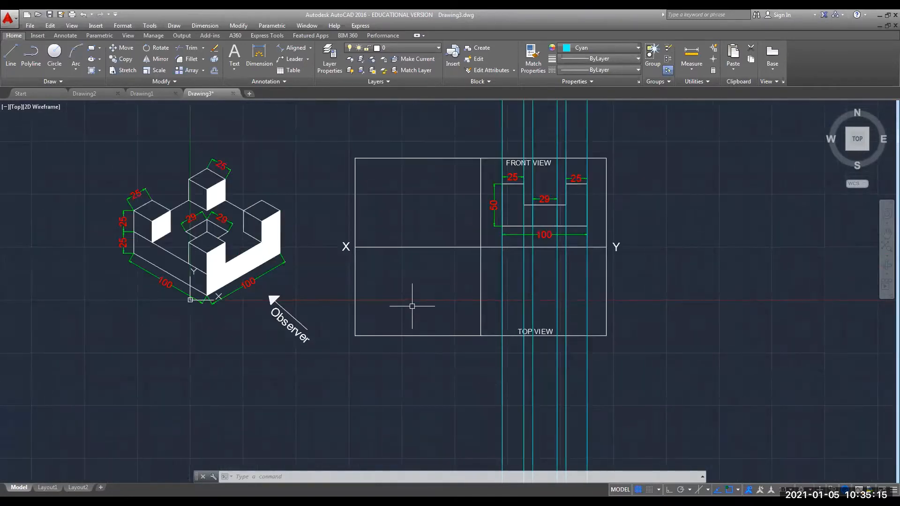
{"action": "scroll", "coordinate": [412, 306], "scroll_direction": "up", "scroll_amount": 2}
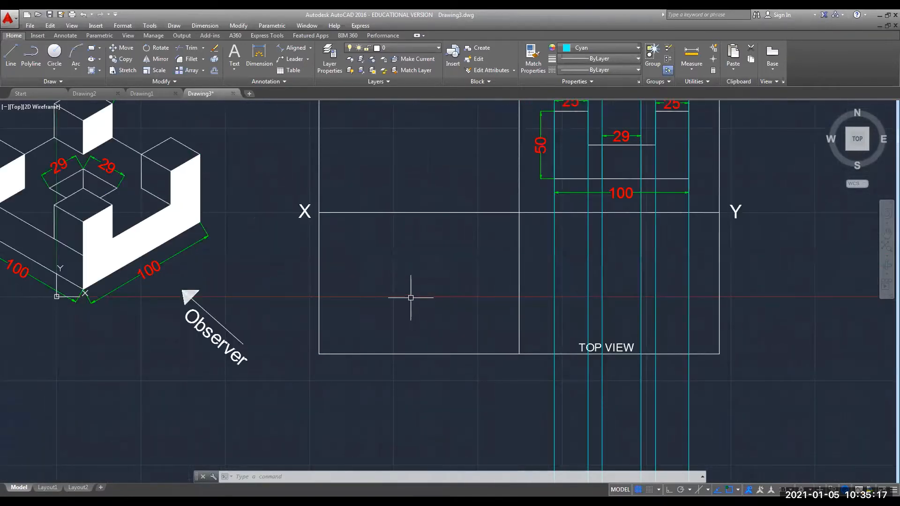
{"action": "scroll", "coordinate": [411, 297], "scroll_direction": "down", "scroll_amount": 2}
{"action": "middle_click_drag", "start_coordinate": [404, 277], "coordinate": [404, 335]}
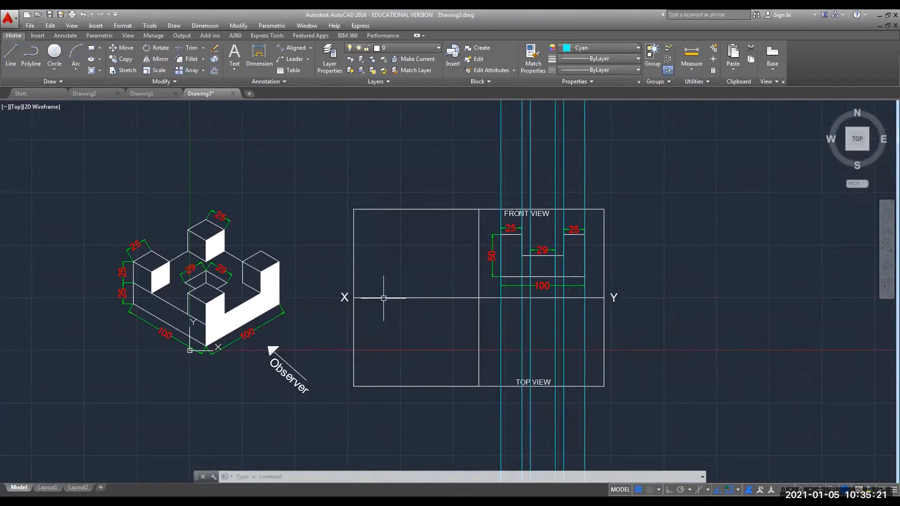
Trim the six cyan construction lines at the top view's bottom edge.
{"action": "type", "text": "tr"}
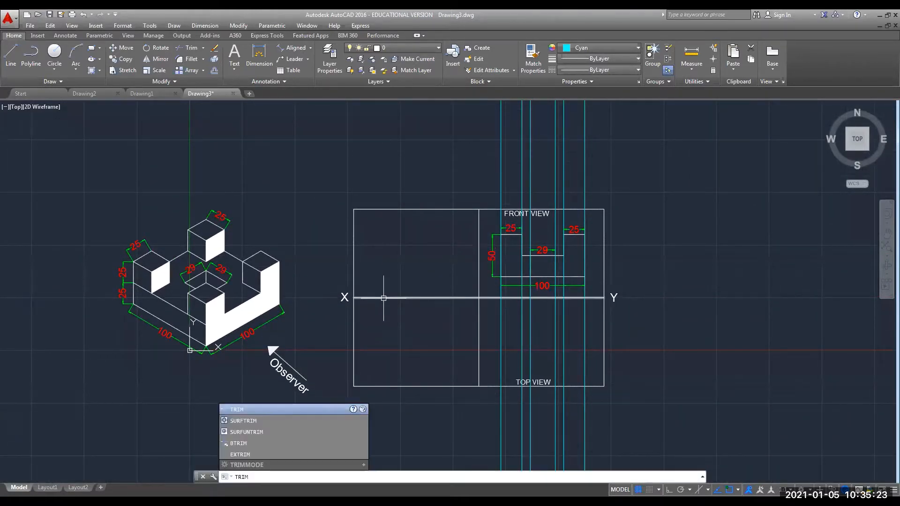
{"action": "key", "text": "Return"}
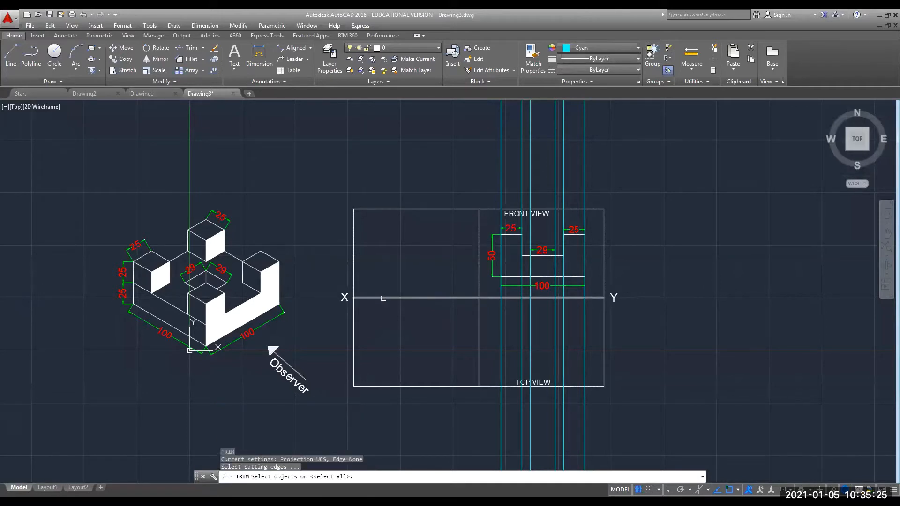
{"action": "left_click", "coordinate": [488, 385]}
{"action": "key", "text": "Return"}
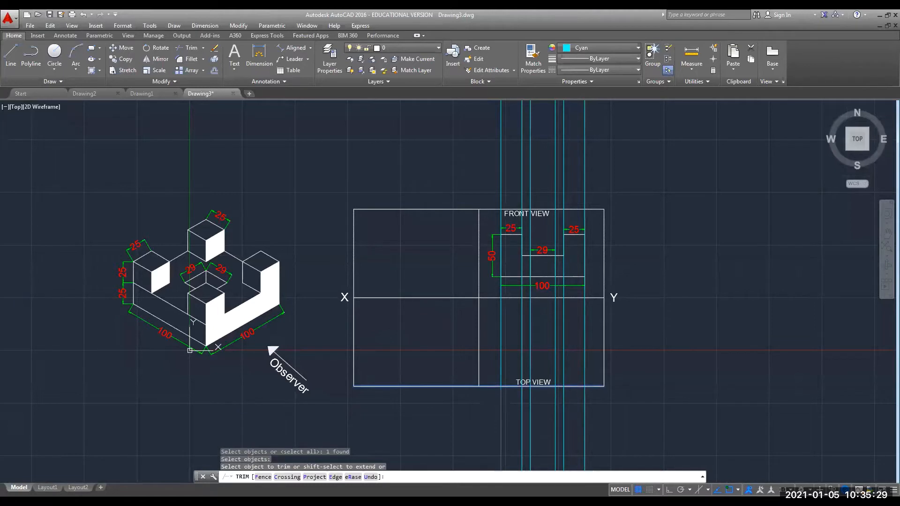
{"action": "left_click", "coordinate": [500, 404]}
{"action": "left_click", "coordinate": [522, 404]}
{"action": "left_click", "coordinate": [530, 402]}
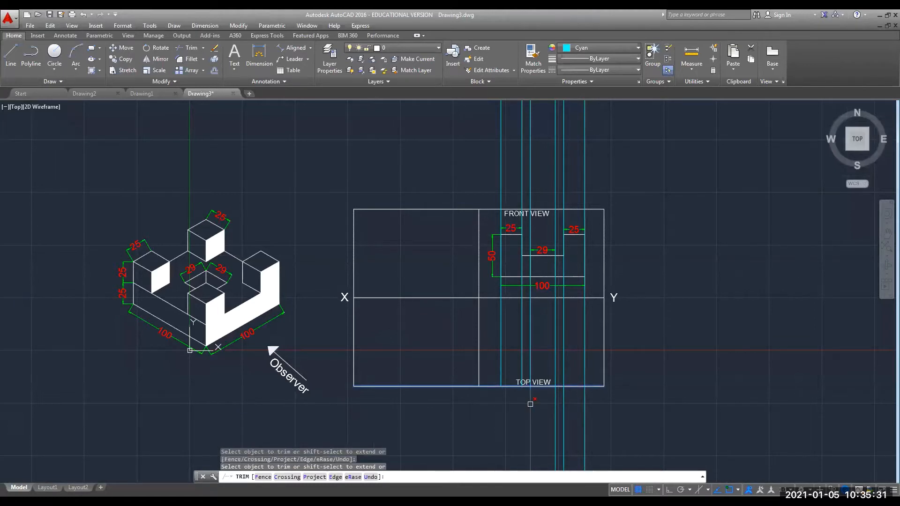
{"action": "left_click", "coordinate": [555, 406]}
{"action": "left_click", "coordinate": [563, 402]}
{"action": "left_click", "coordinate": [584, 409]}
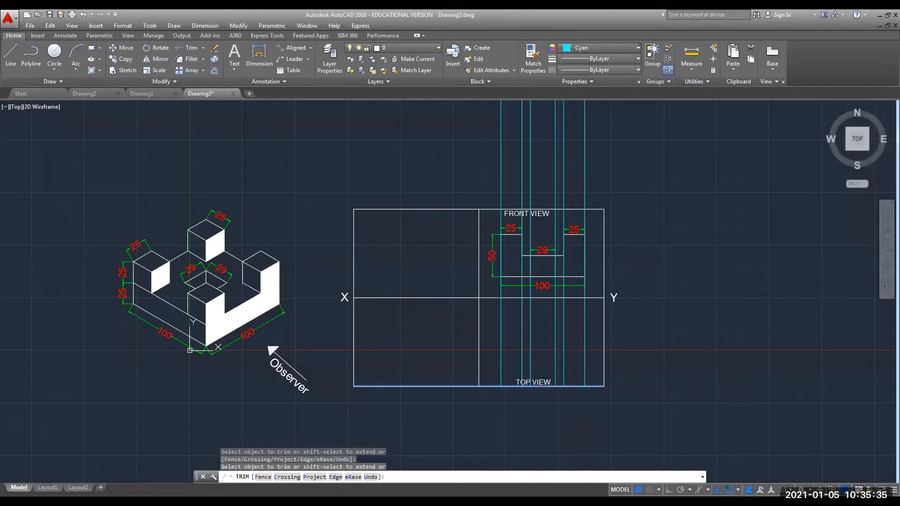
{"action": "key", "text": "Escape"}
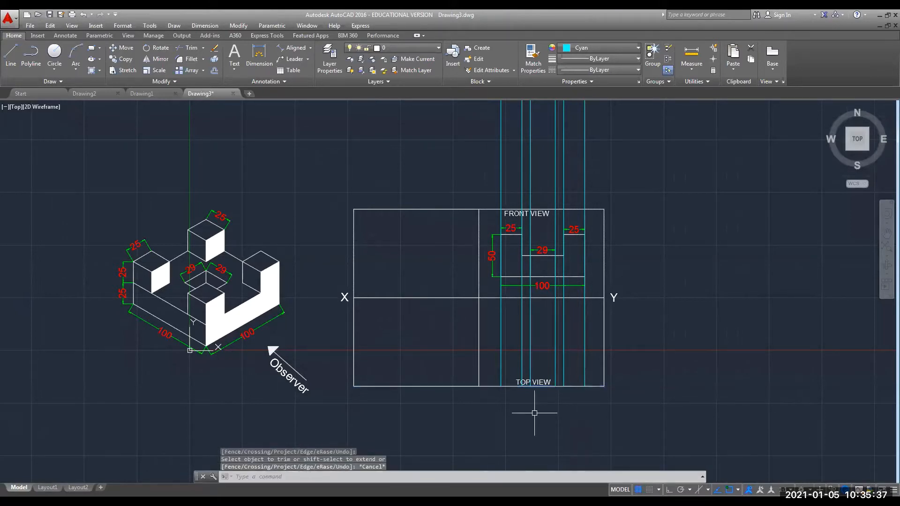
Trim the cyan projector segments inside the front view beneath the 29 notch.
{"action": "type", "text": "tr"}
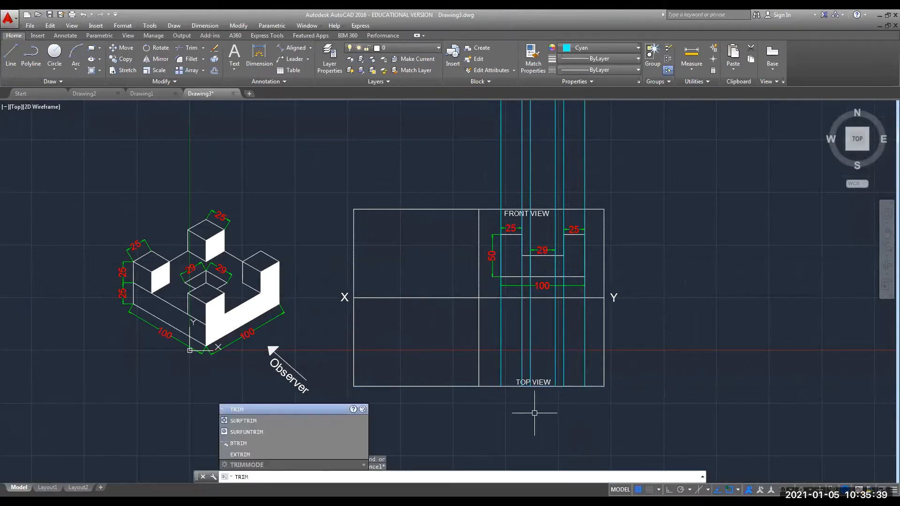
{"action": "key", "text": "Return"}
{"action": "key", "text": "Return"}
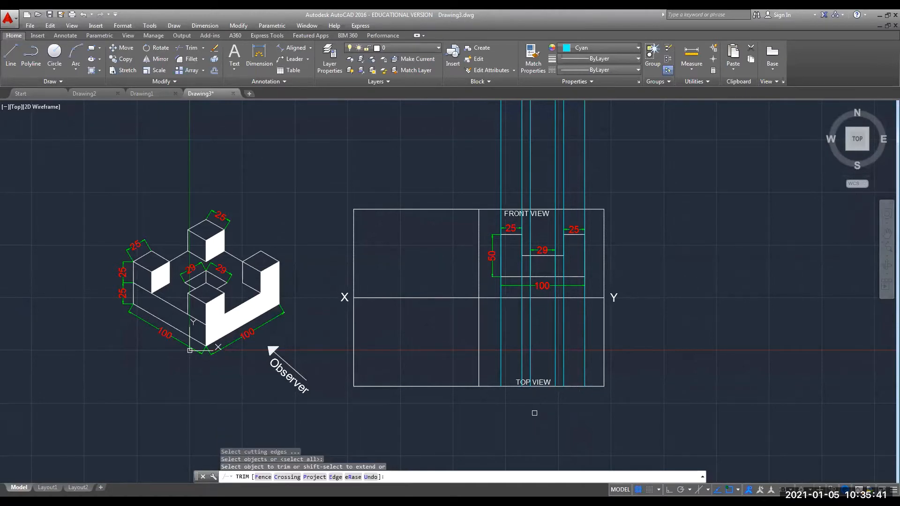
{"action": "left_click", "coordinate": [498, 258]}
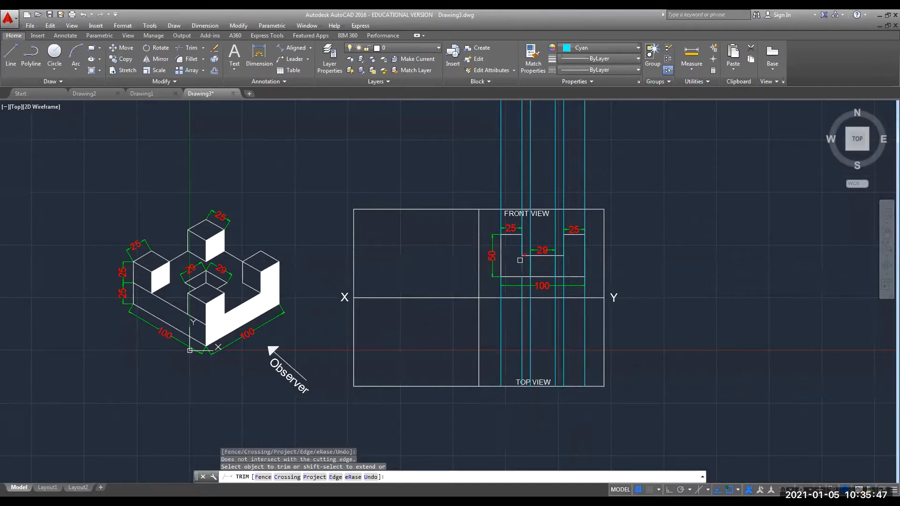
{"action": "left_click", "coordinate": [525, 253]}
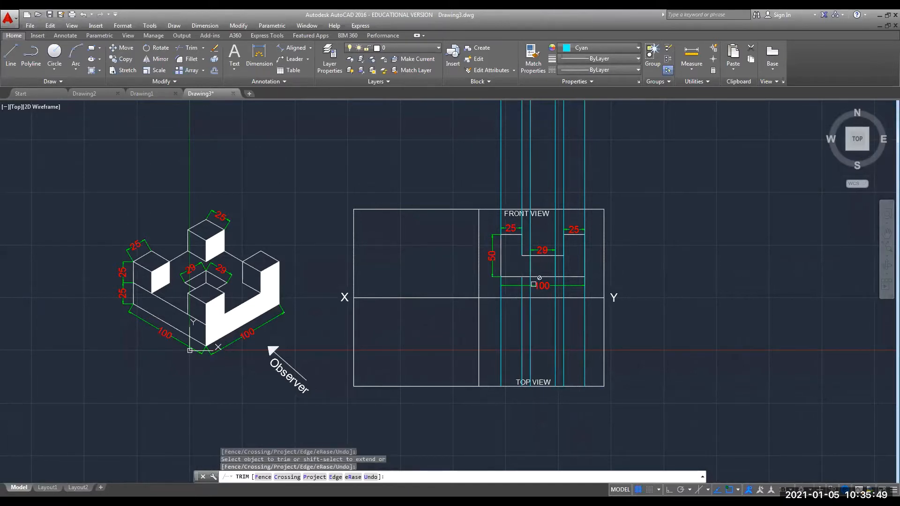
{"action": "key", "text": "ctrl+z"}
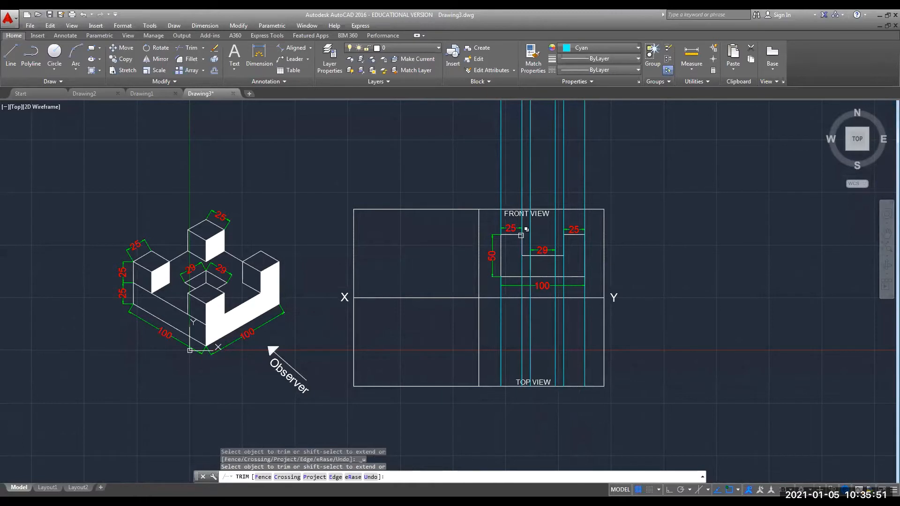
{"action": "left_click", "coordinate": [520, 236]}
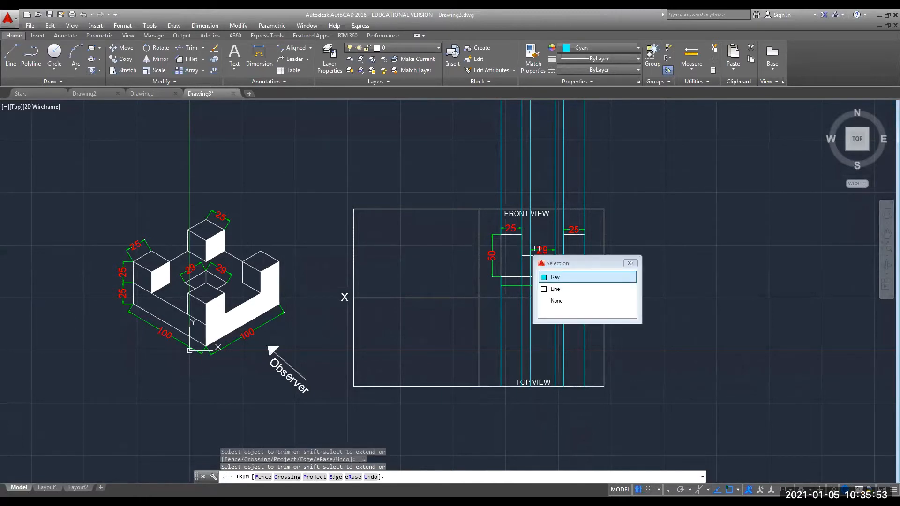
{"action": "key", "text": "Escape"}
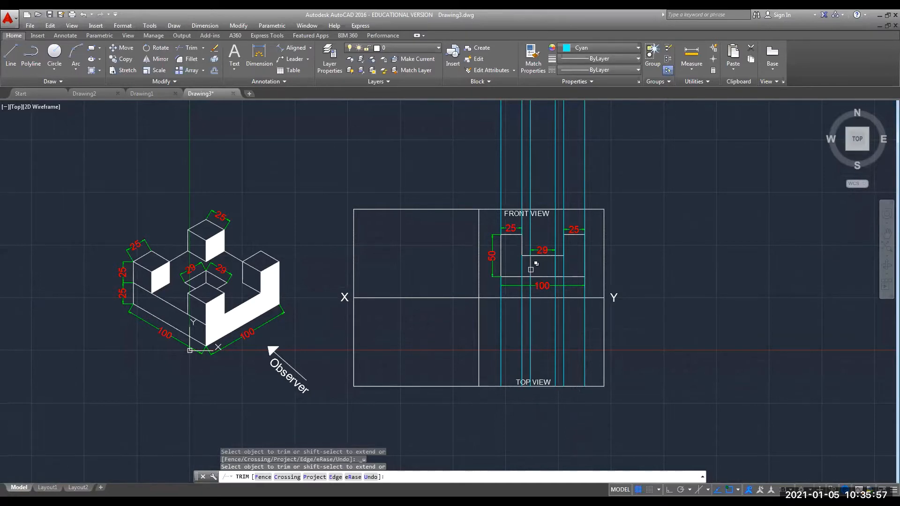
{"action": "left_click", "coordinate": [530, 269]}
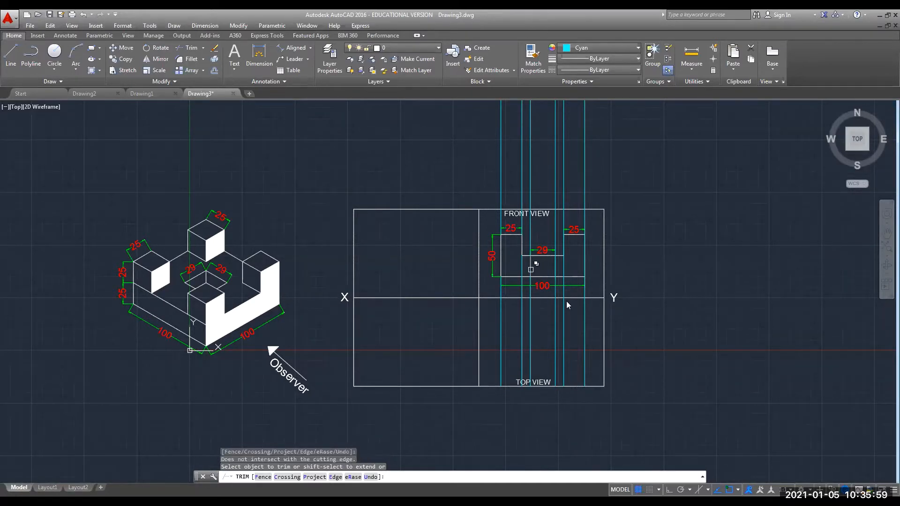
{"action": "left_click", "coordinate": [530, 269]}
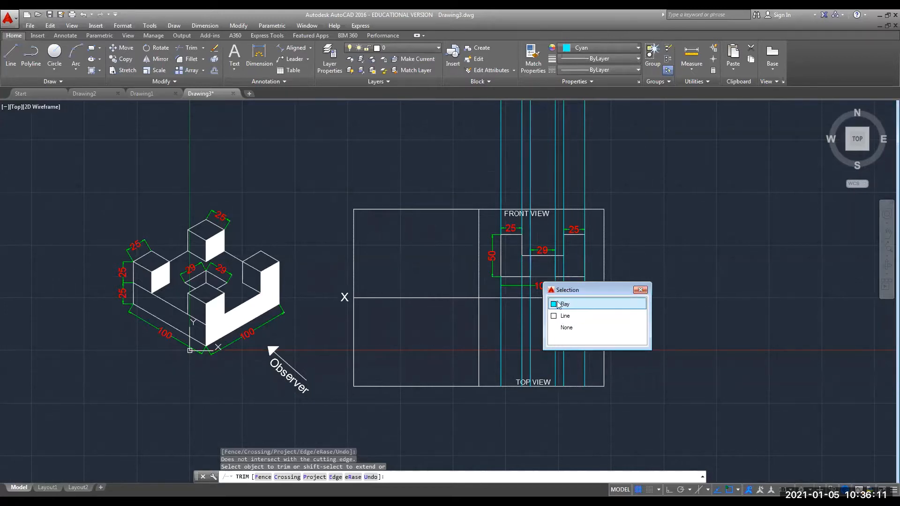
{"action": "left_click", "coordinate": [577, 304]}
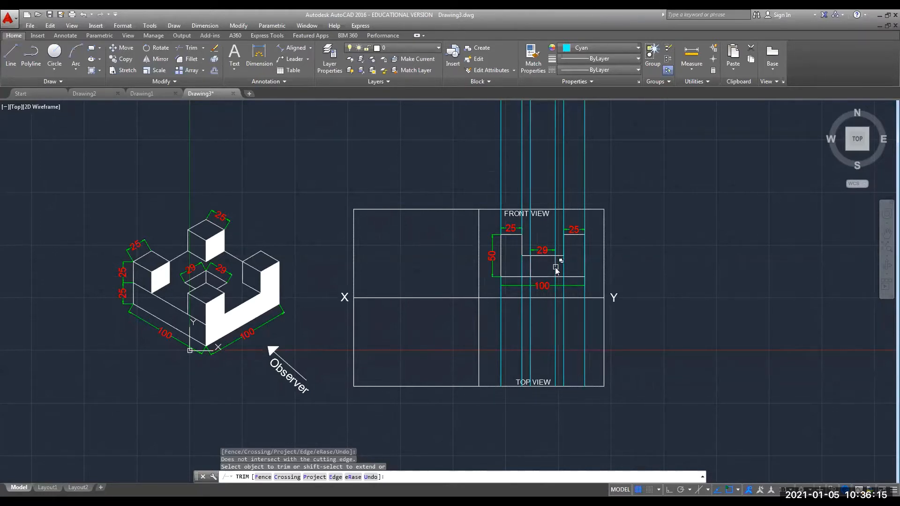
{"action": "left_click", "coordinate": [555, 268]}
{"action": "left_click", "coordinate": [589, 302]}
{"action": "left_click", "coordinate": [627, 303]}
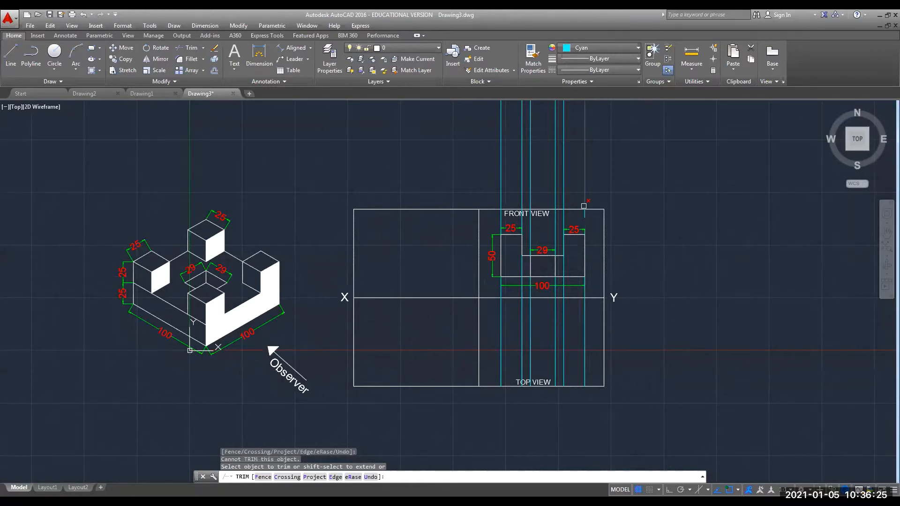
Trim the projection lines above the front view, including the piece through the FRONT VIEW label.
{"action": "left_click", "coordinate": [583, 206]}
{"action": "left_click", "coordinate": [563, 186]}
{"action": "left_click", "coordinate": [556, 187]}
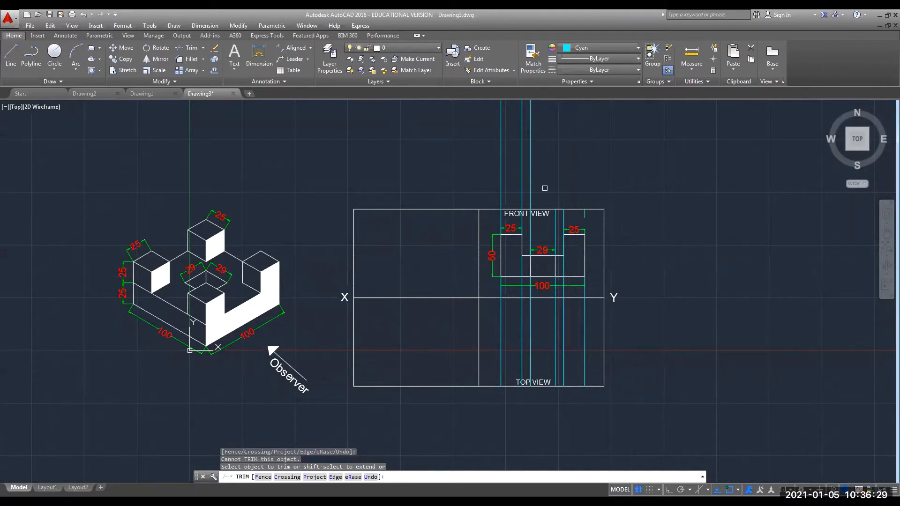
{"action": "left_click", "coordinate": [530, 188]}
{"action": "left_click", "coordinate": [522, 187]}
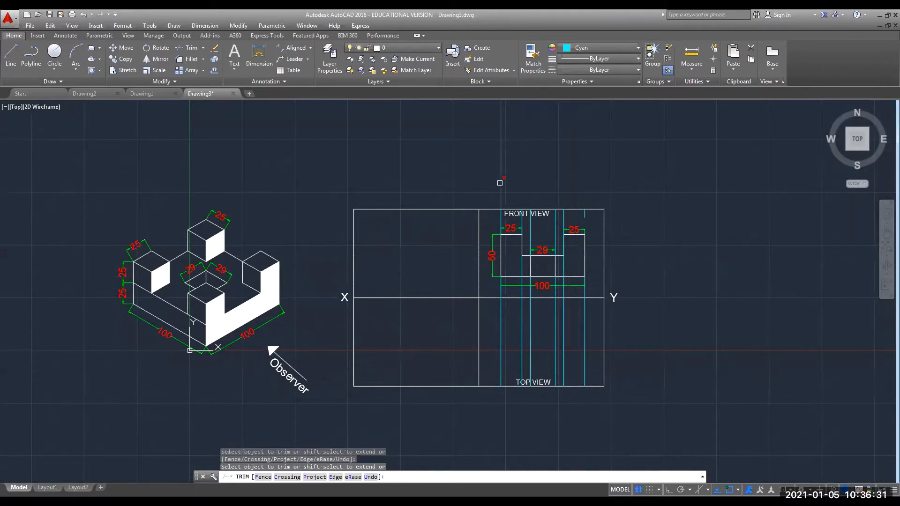
{"action": "left_click", "coordinate": [500, 183]}
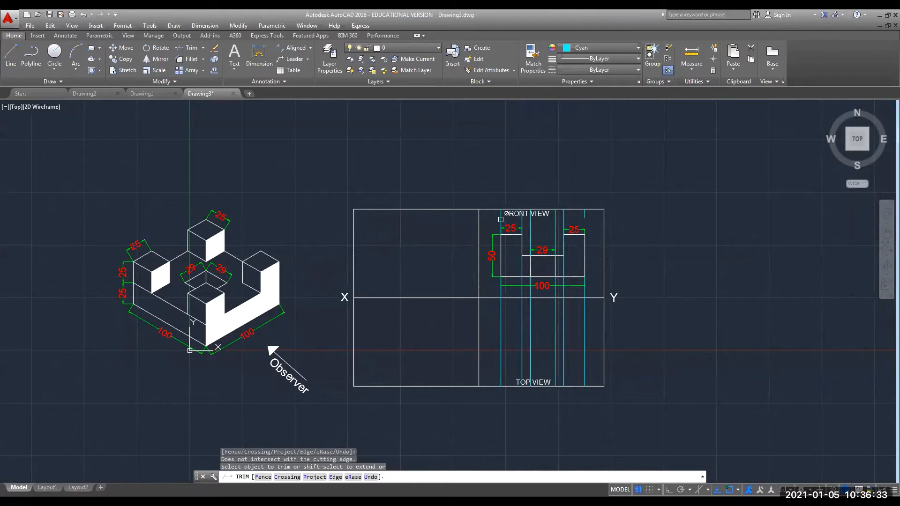
{"action": "left_click", "coordinate": [585, 216]}
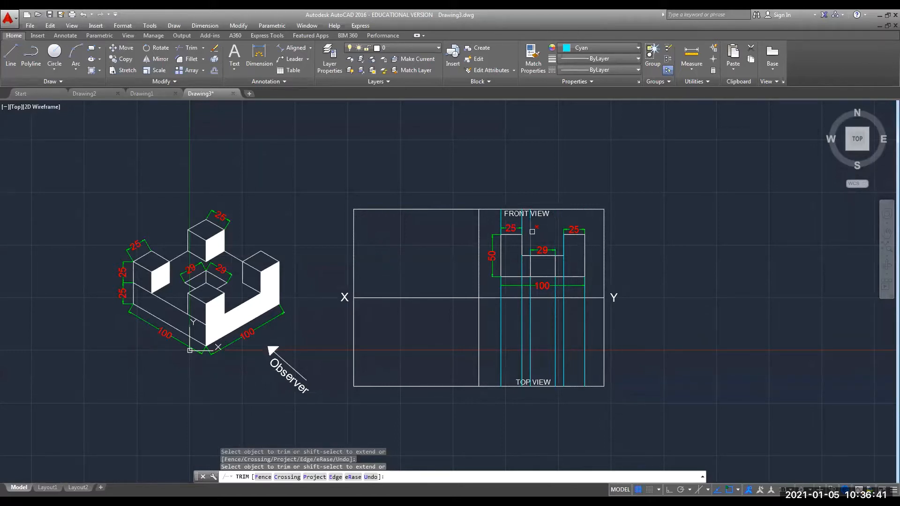
{"action": "left_click", "coordinate": [535, 208]}
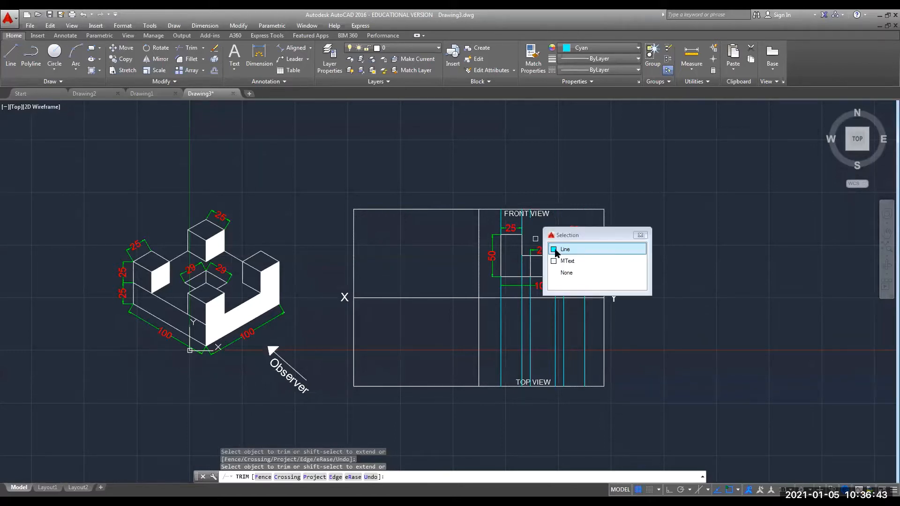
{"action": "left_click", "coordinate": [557, 250]}
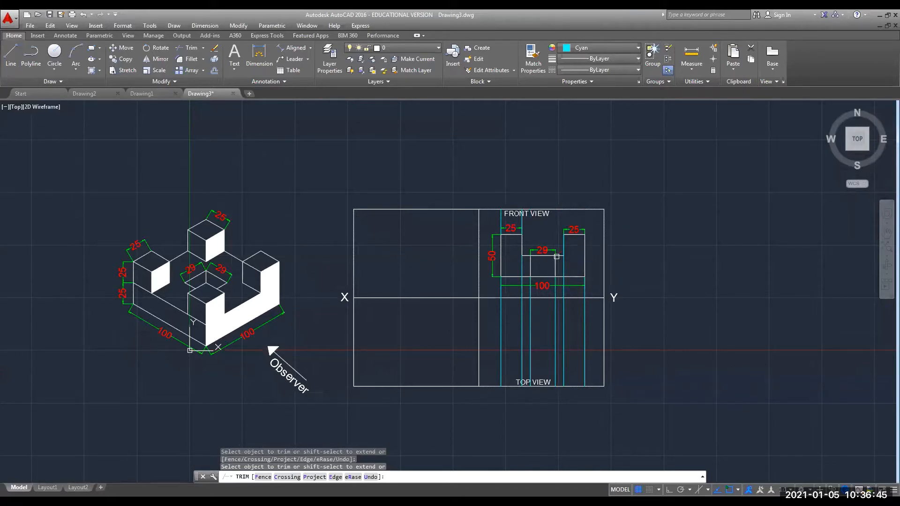
{"action": "left_click", "coordinate": [501, 218]}
{"action": "scroll", "coordinate": [509, 223], "scroll_direction": "up", "scroll_amount": 4}
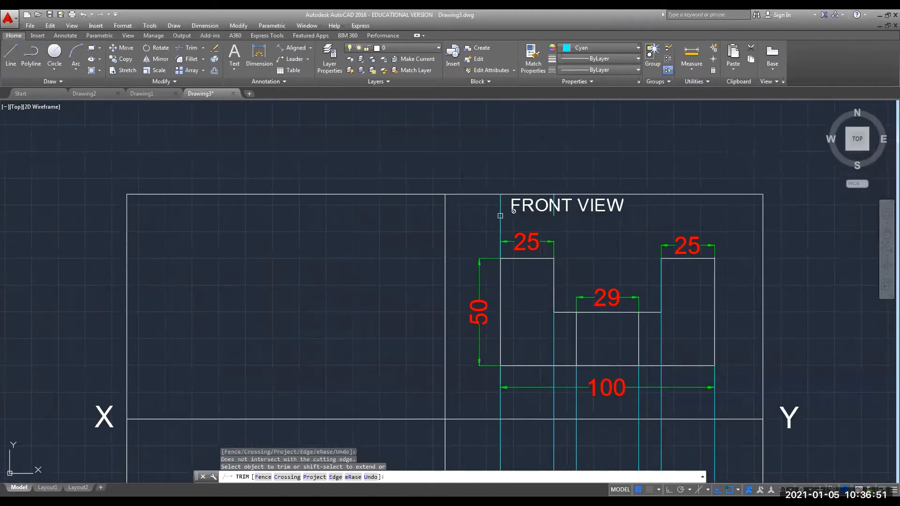
{"action": "key", "text": "Escape"}
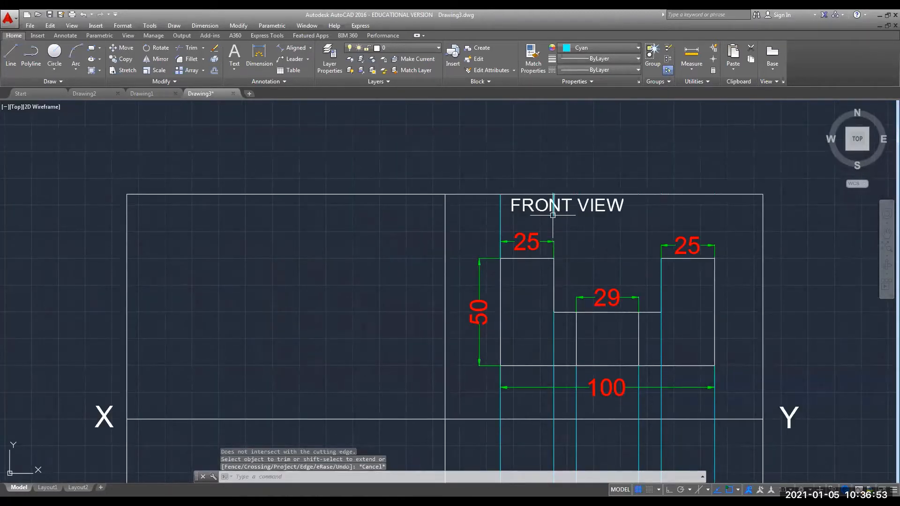
Erase the short stray line crossing the FRONT VIEW label.
{"action": "left_click", "coordinate": [554, 207]}
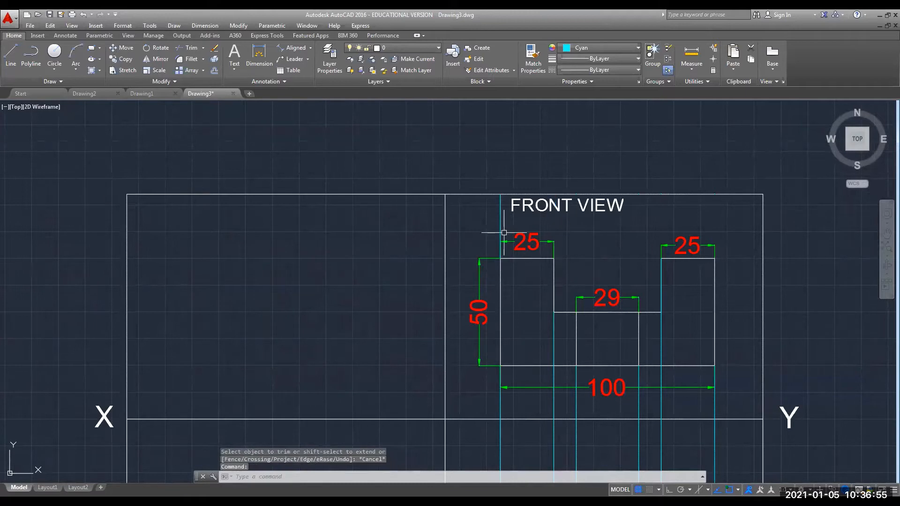
{"action": "key", "text": "Delete"}
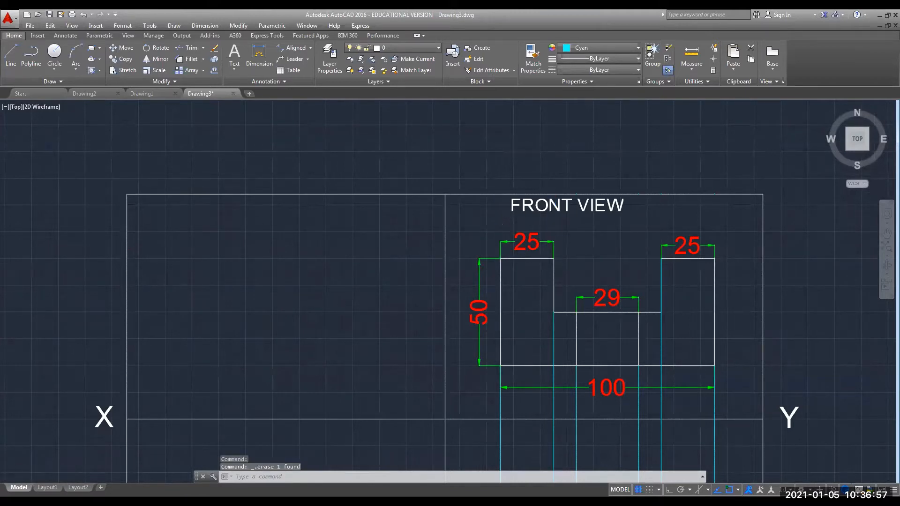
{"action": "scroll", "coordinate": [634, 245], "scroll_direction": "down", "scroll_amount": 2}
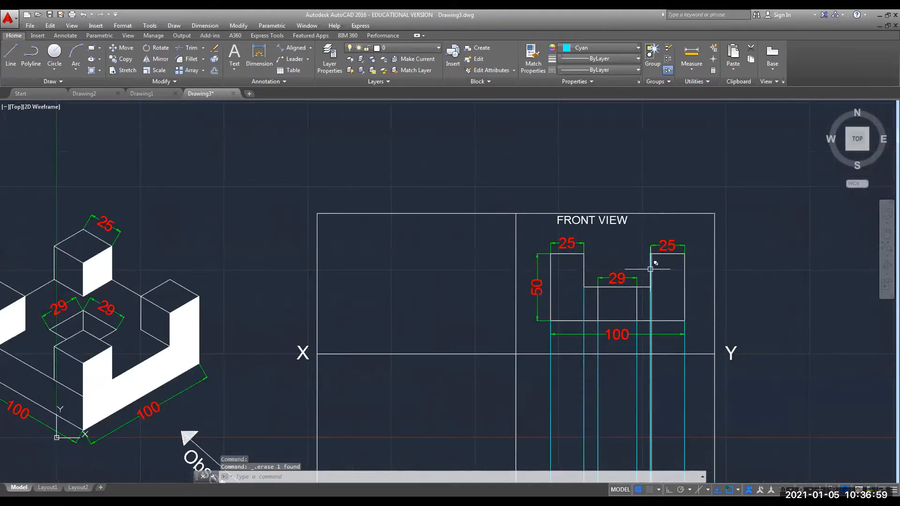
Select the vertical edge on the left of the 29 opening in the front view.
{"action": "left_click", "coordinate": [651, 269]}
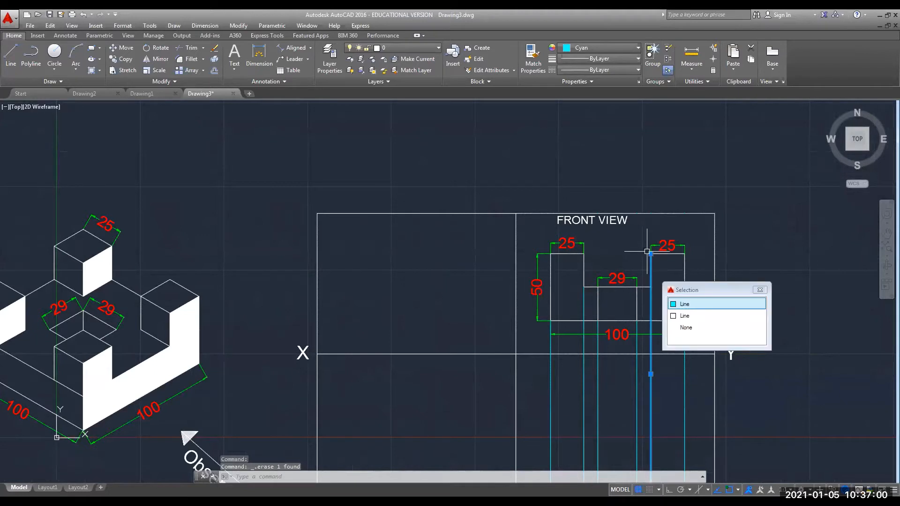
{"action": "left_click", "coordinate": [685, 305]}
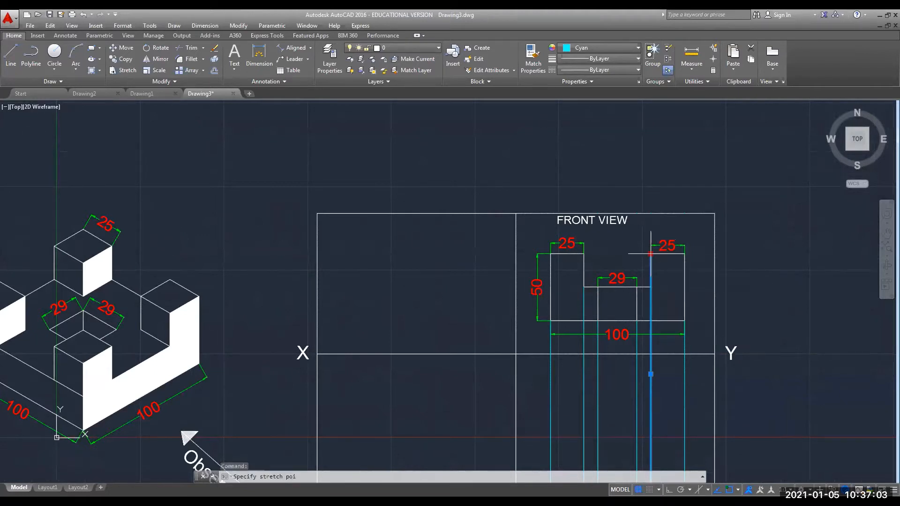
{"action": "left_click", "coordinate": [651, 253]}
{"action": "key", "text": "Escape"}
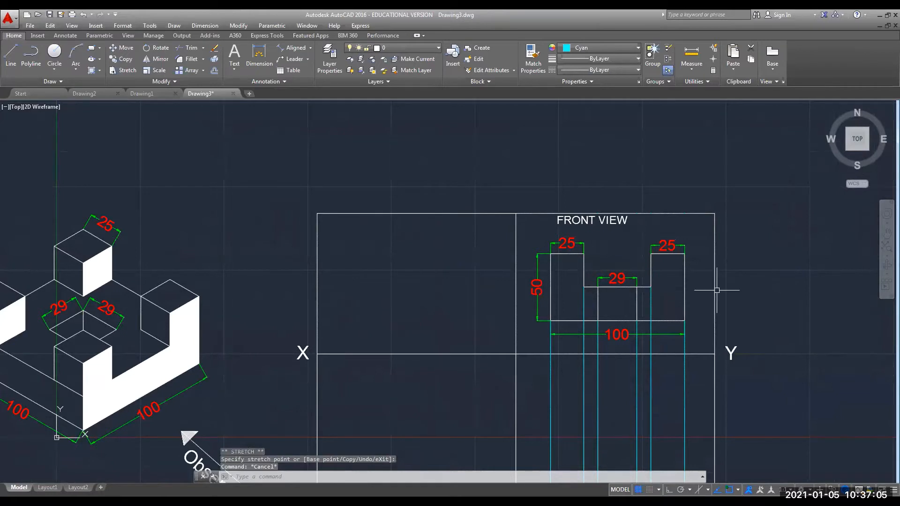
{"action": "scroll", "coordinate": [721, 290], "scroll_direction": "down", "scroll_amount": 2}
{"action": "scroll", "coordinate": [630, 304], "scroll_direction": "up", "scroll_amount": 2}
{"action": "scroll", "coordinate": [629, 304], "scroll_direction": "up", "scroll_amount": 4}
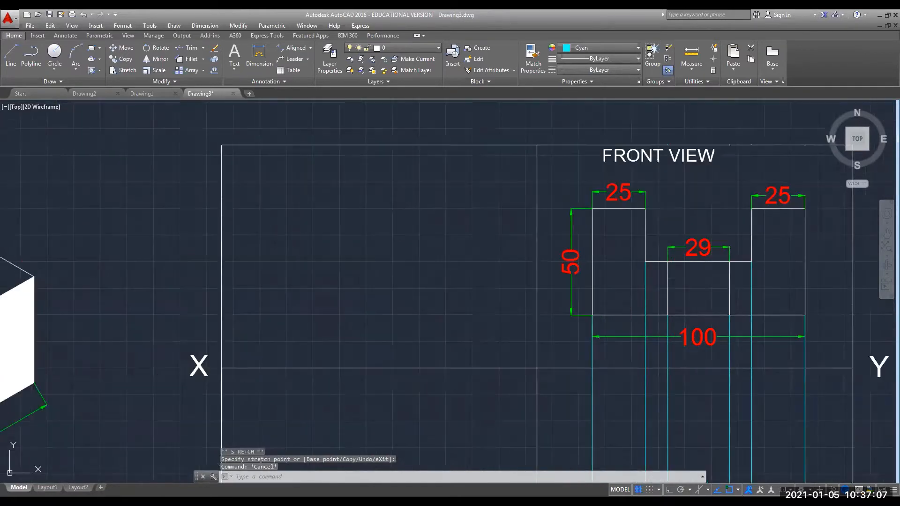
{"action": "left_click", "coordinate": [686, 287]}
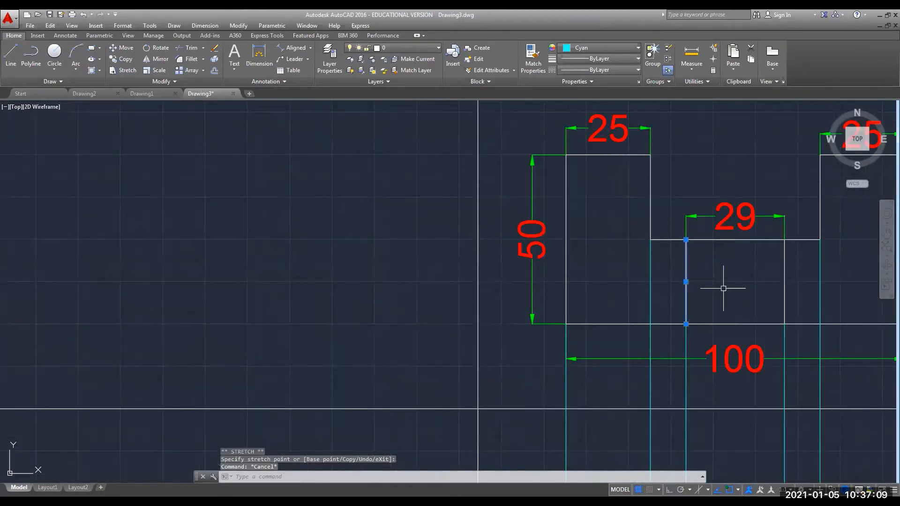
Give the selected vertical edge the dashed ACAD_ISO hidden linetype.
{"action": "right_click", "coordinate": [685, 298]}
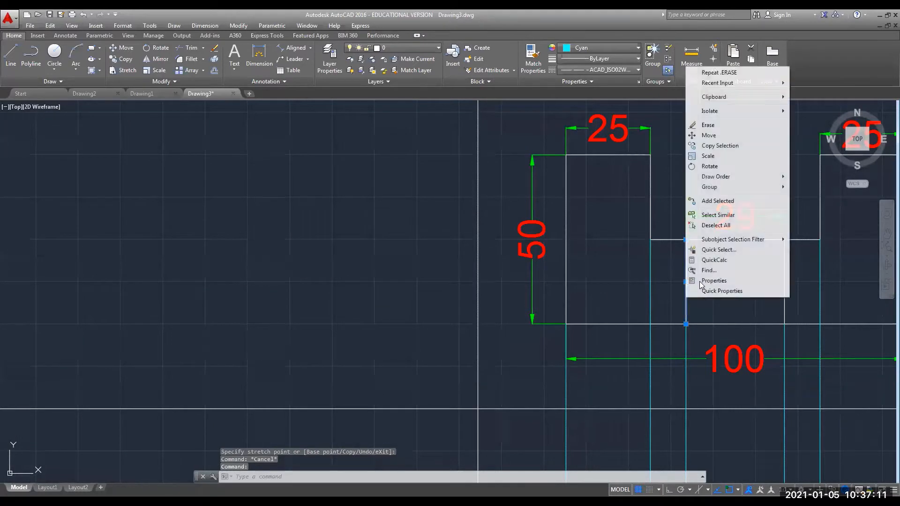
{"action": "left_click", "coordinate": [703, 331]}
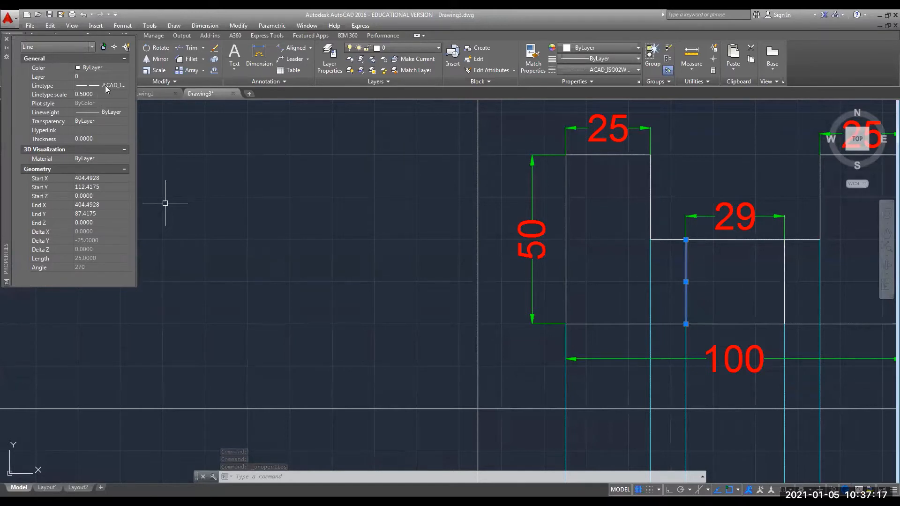
{"action": "left_click", "coordinate": [117, 86]}
{"action": "left_click", "coordinate": [126, 85]}
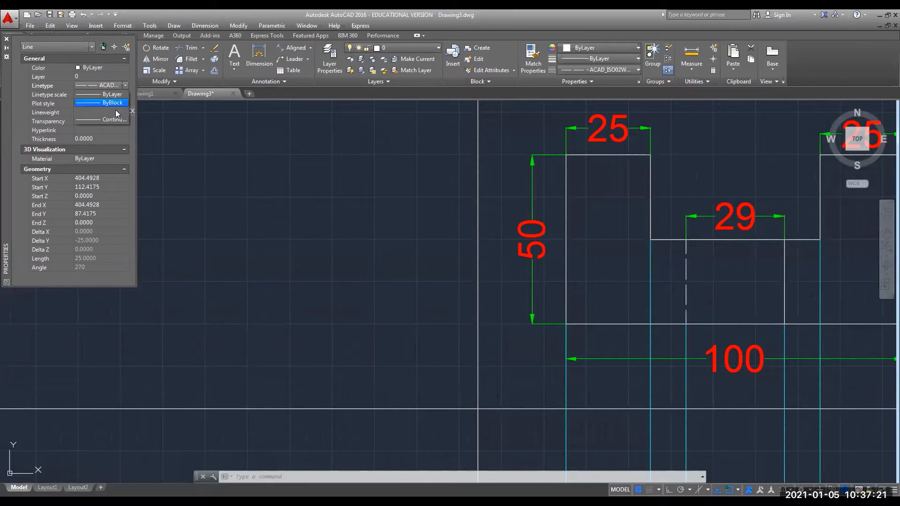
{"action": "left_click", "coordinate": [114, 110]}
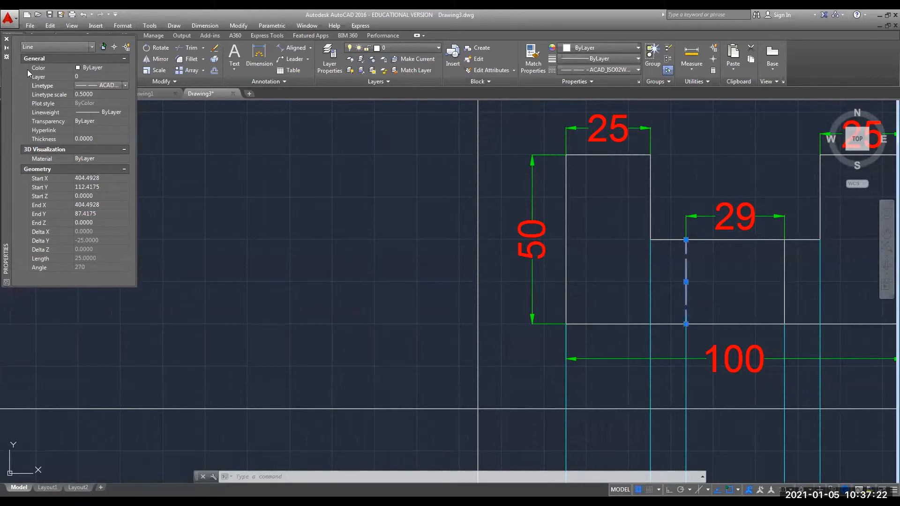
{"action": "left_click", "coordinate": [6, 38]}
{"action": "key", "text": "Escape"}
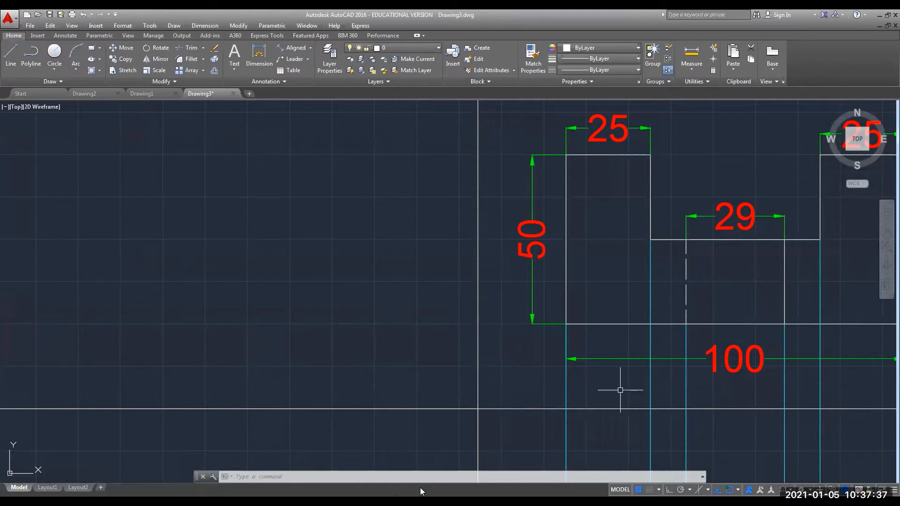
Run REGEN so both edges under the 29 notch display as dashed lines.
{"action": "left_click", "coordinate": [383, 475]}
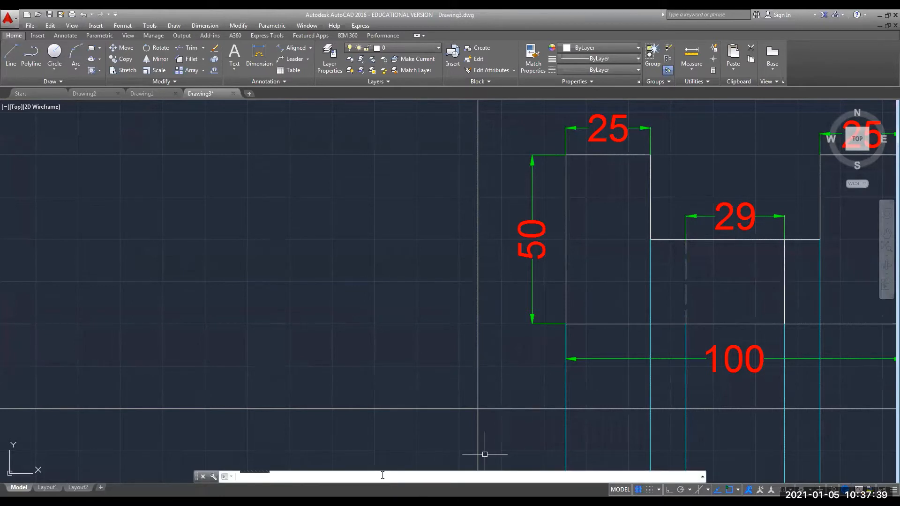
{"action": "type", "text": "REGEN"}
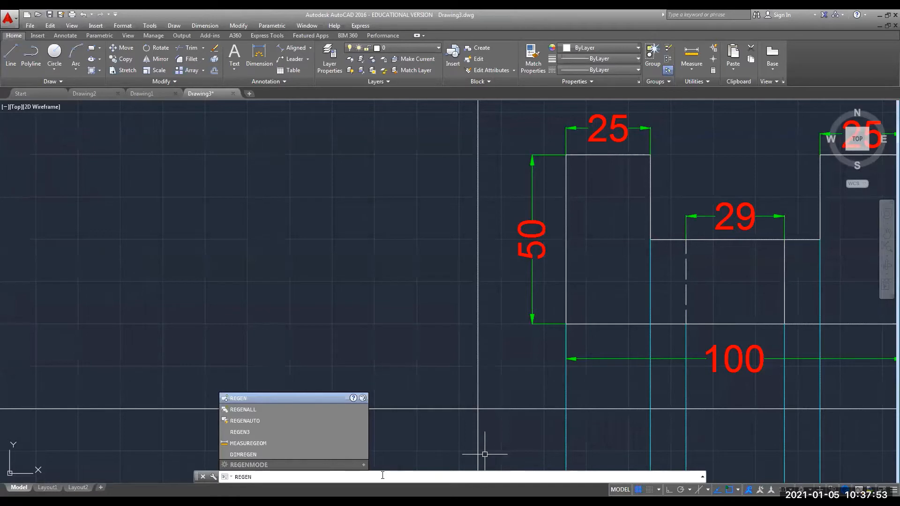
{"action": "key", "text": "Return"}
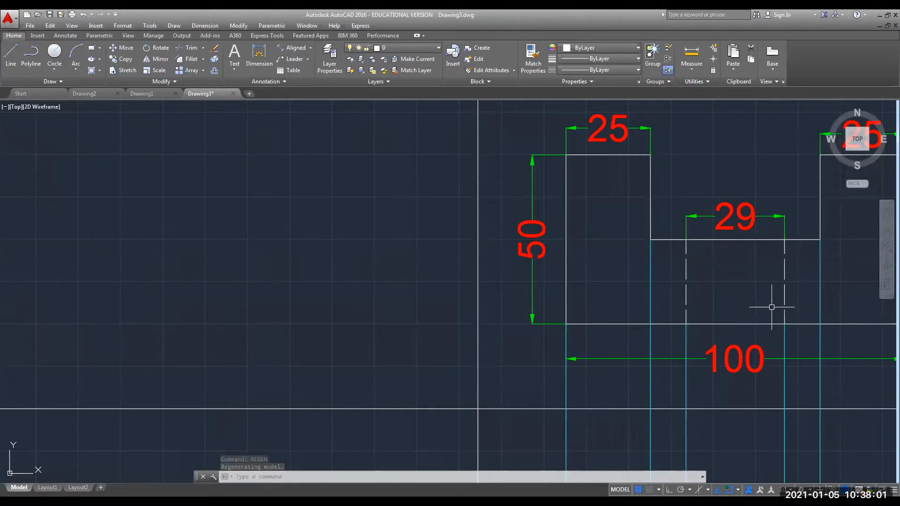
Zoom out to show the isometric block and both views, and start an ANSI31 hatch.
{"action": "scroll", "coordinate": [769, 305], "scroll_direction": "down", "scroll_amount": 2}
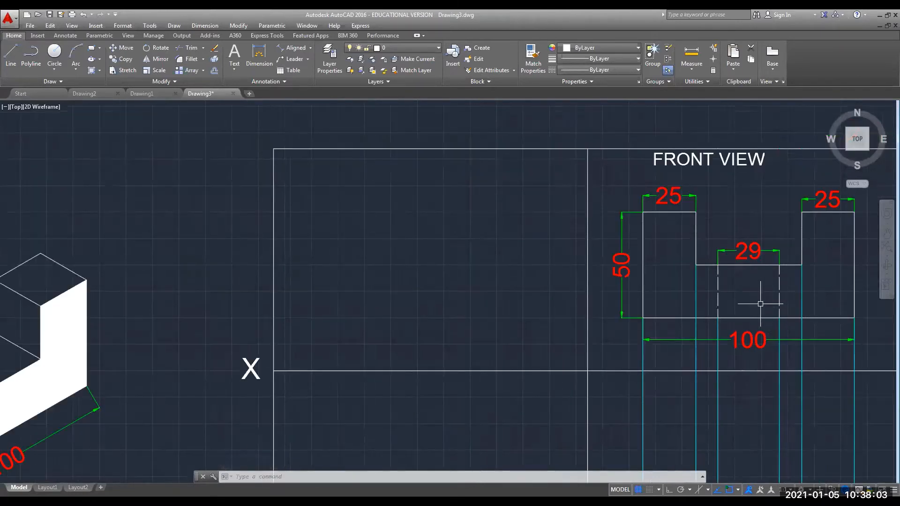
{"action": "scroll", "coordinate": [753, 301], "scroll_direction": "down", "scroll_amount": 2}
{"action": "mouse_move", "coordinate": [753, 302]}
{"action": "middle_mouse_down"}
{"action": "mouse_move", "coordinate": [562, 233]}
{"action": "mouse_move", "coordinate": [689, 252]}
{"action": "middle_mouse_up"}
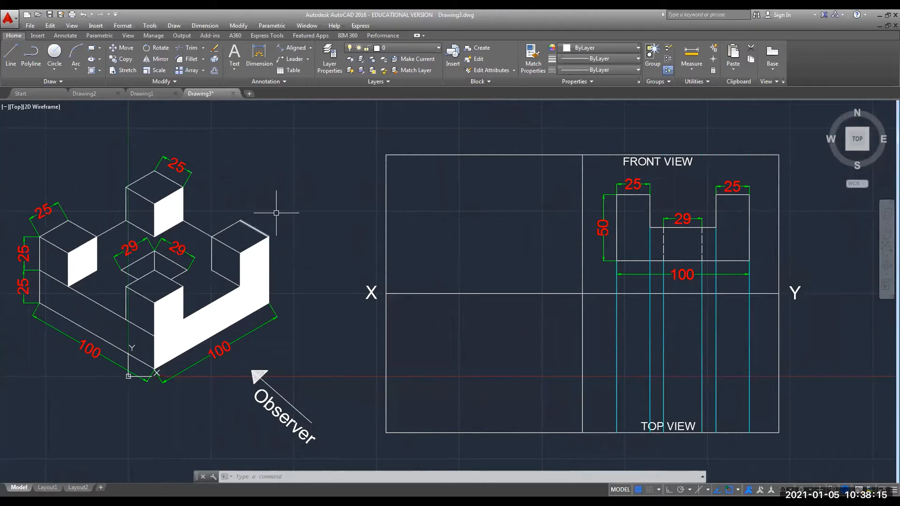
{"action": "left_click", "coordinate": [91, 70]}
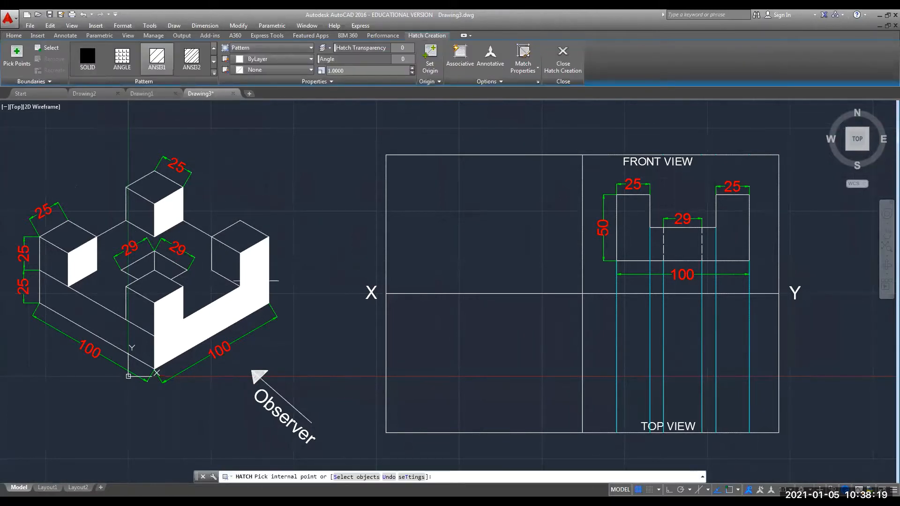
Hatch the tallest cube's top, the left, right and middle block tops, and the floor with AR-B88 brick.
{"action": "left_click", "coordinate": [214, 74]}
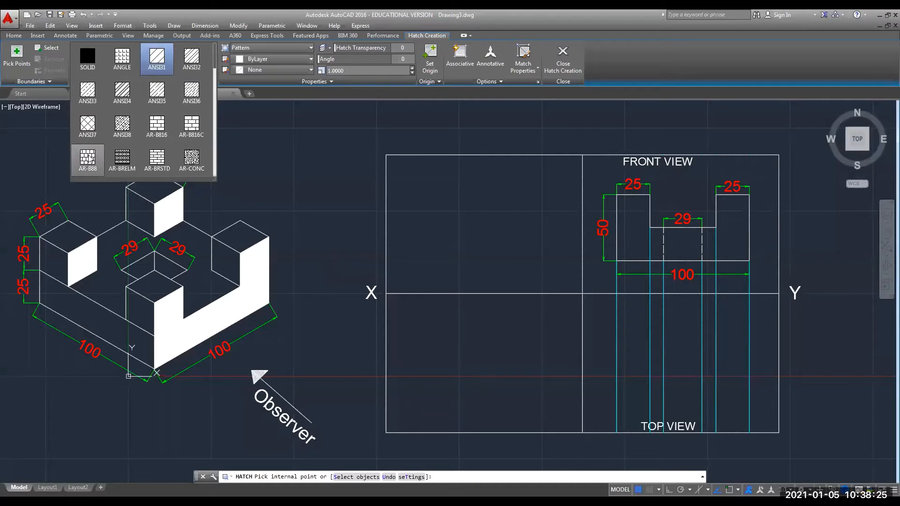
{"action": "left_click", "coordinate": [90, 159]}
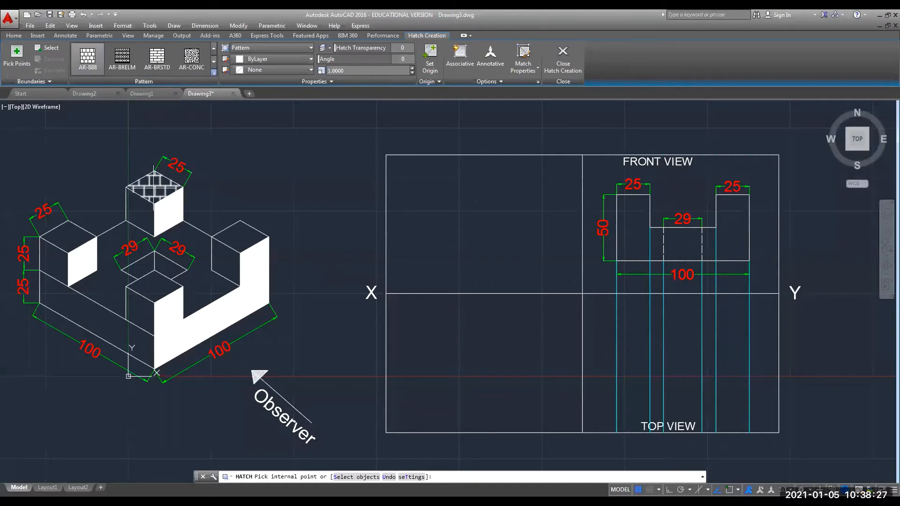
{"action": "left_click", "coordinate": [155, 187]}
{"action": "left_click", "coordinate": [69, 237]}
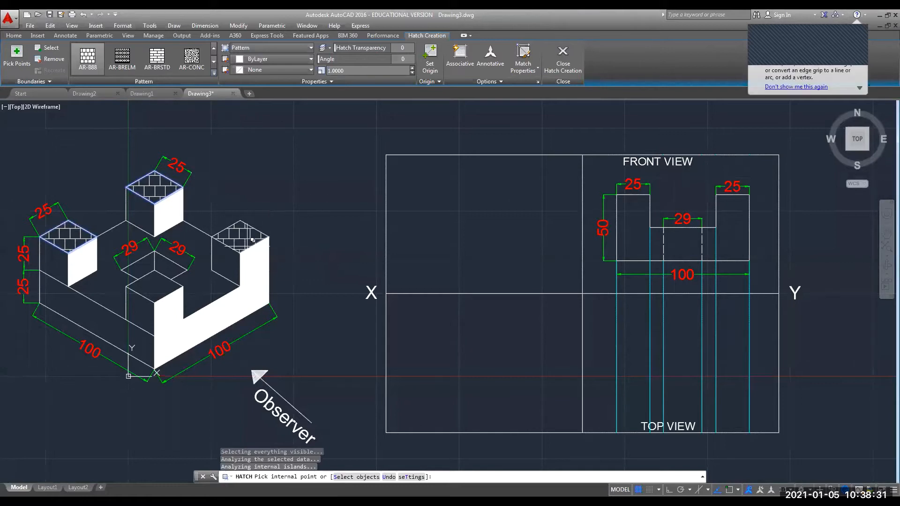
{"action": "left_click", "coordinate": [247, 221]}
{"action": "left_click", "coordinate": [136, 274]}
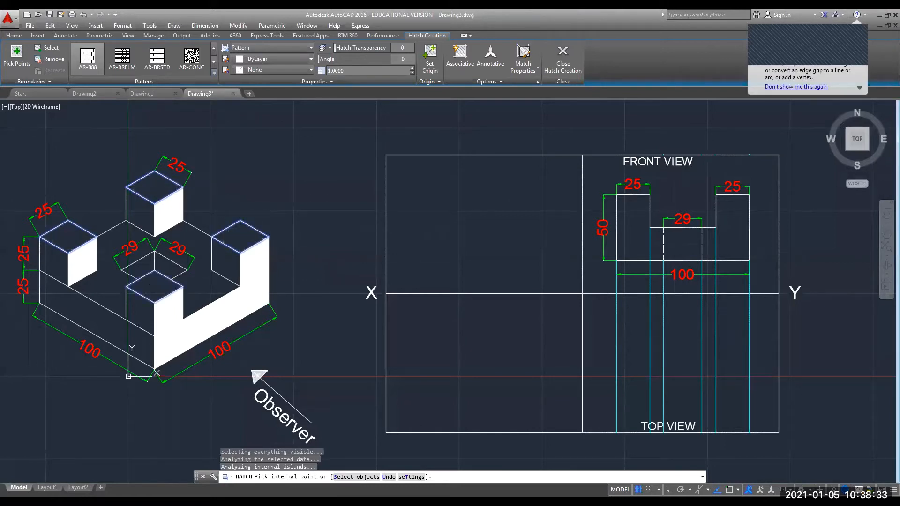
{"action": "left_click", "coordinate": [106, 284]}
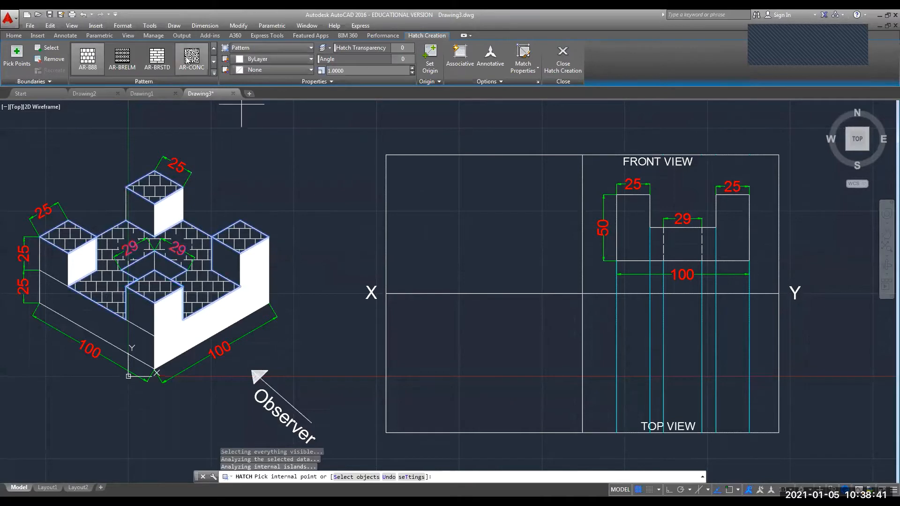
Switch the hatch pattern to AR-CONC concrete, finish it, and select the hatched regions.
{"action": "left_click", "coordinate": [186, 56]}
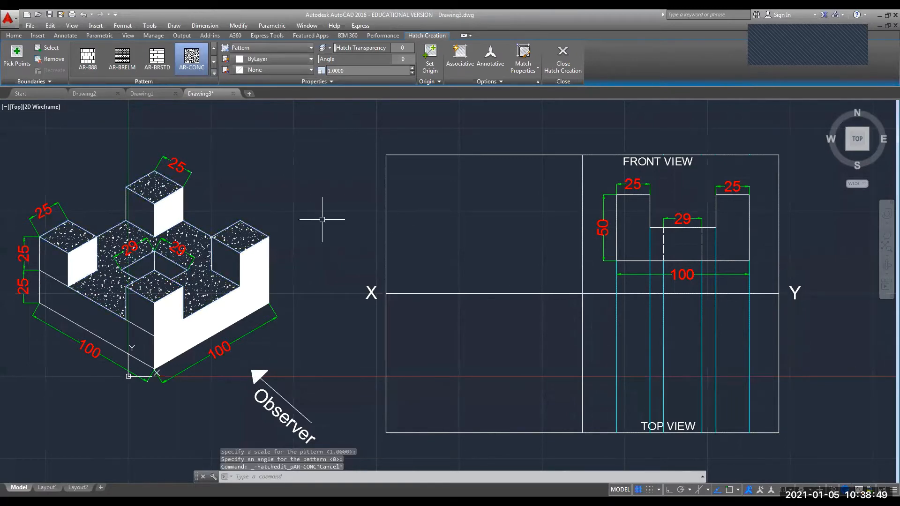
{"action": "key", "text": "Return"}
{"action": "left_click", "coordinate": [141, 185]}
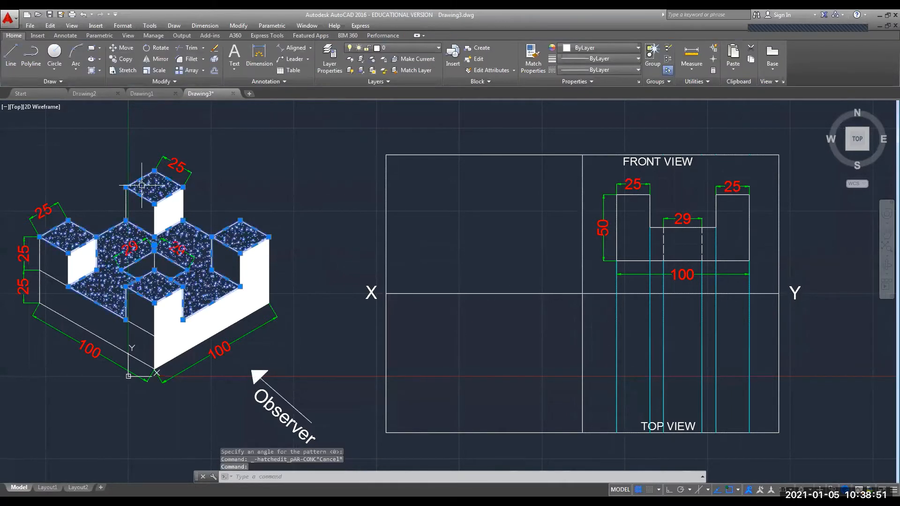
Set the selected AR-CONC hatch's colour to Yellow in the Properties palette.
{"action": "right_click", "coordinate": [152, 187]}
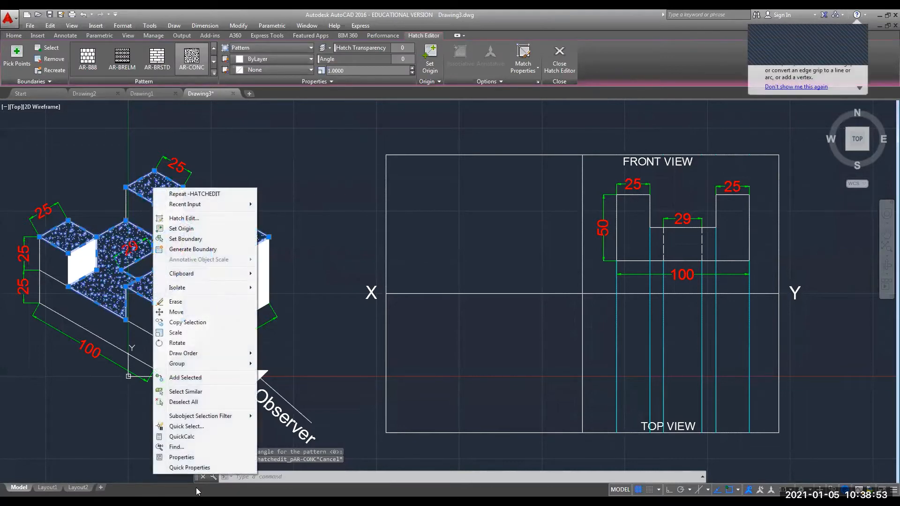
{"action": "left_click", "coordinate": [181, 457]}
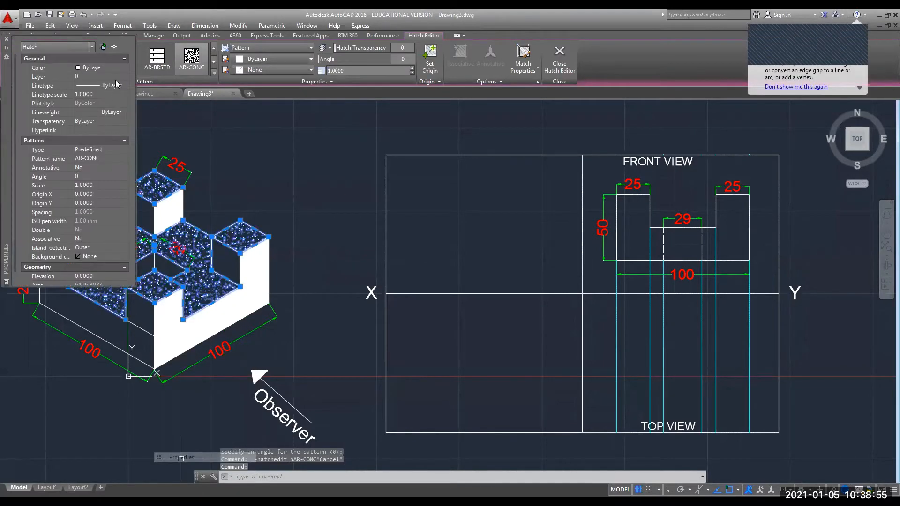
{"action": "left_click", "coordinate": [124, 67]}
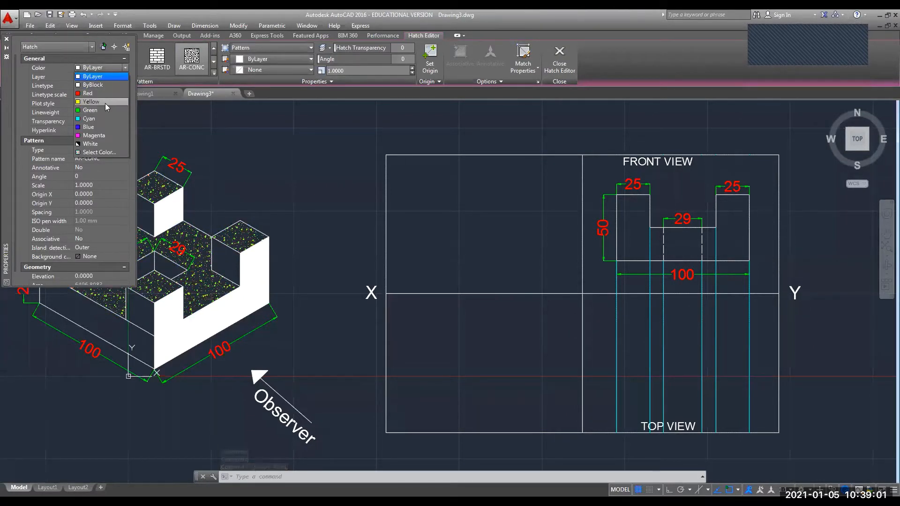
{"action": "left_click", "coordinate": [105, 103]}
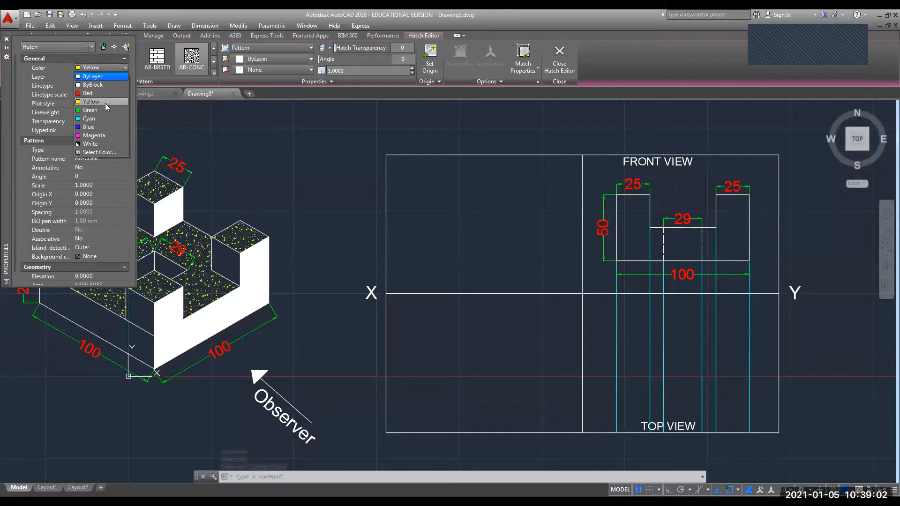
{"action": "left_click", "coordinate": [6, 40]}
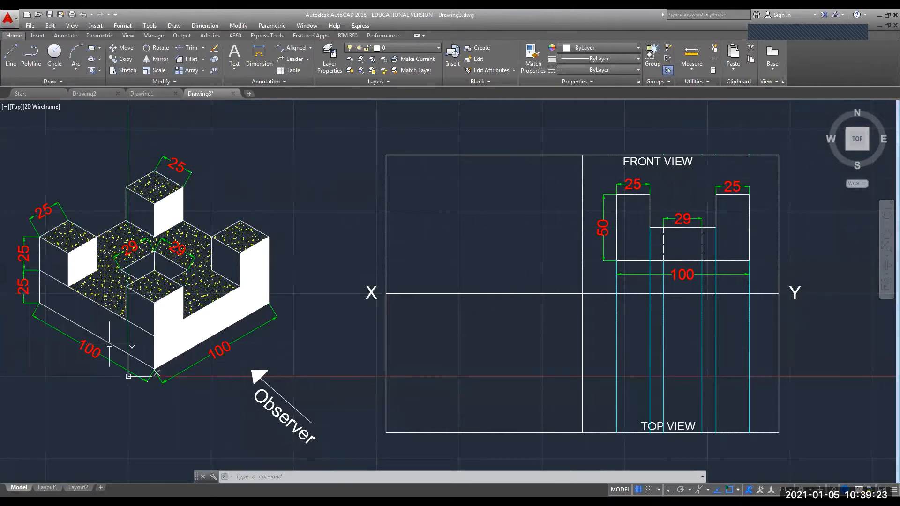
Pull both grip endpoints of the block's lower-left edge line inward along the edge.
{"action": "left_click", "coordinate": [128, 321]}
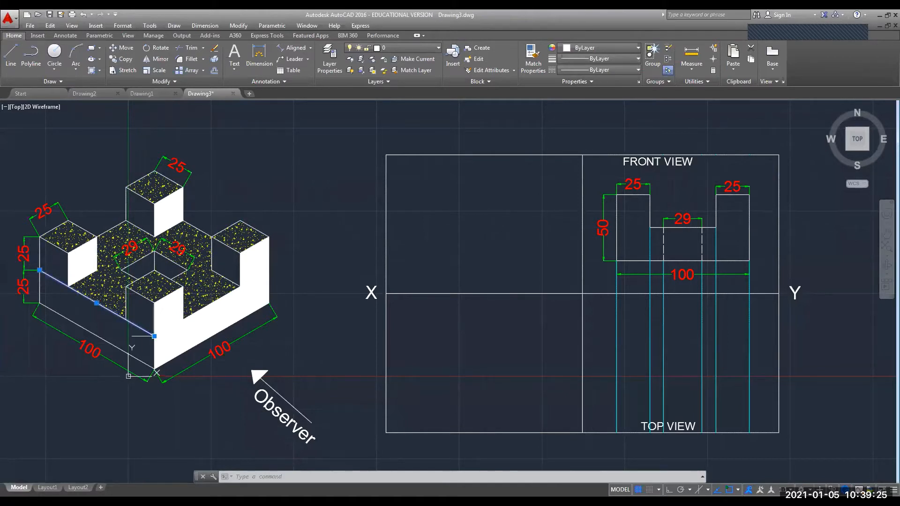
{"action": "left_click", "coordinate": [154, 336]}
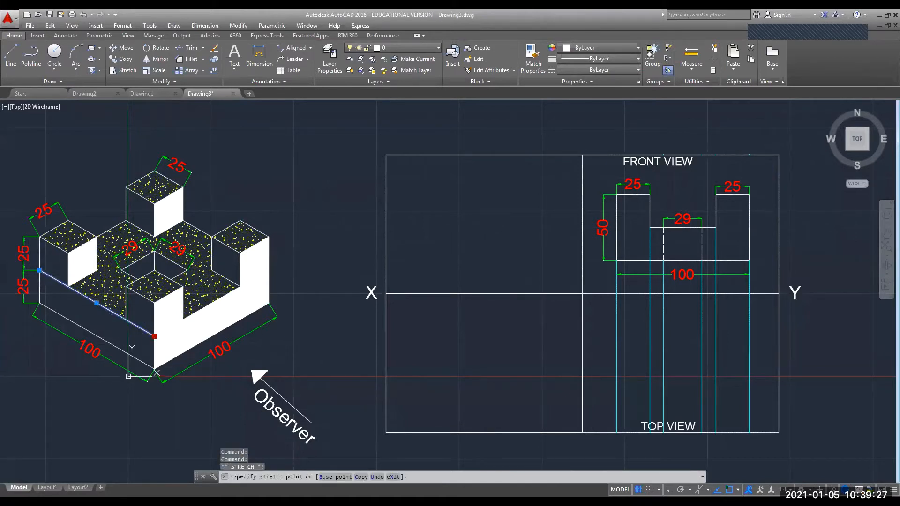
{"action": "left_click", "coordinate": [125, 320]}
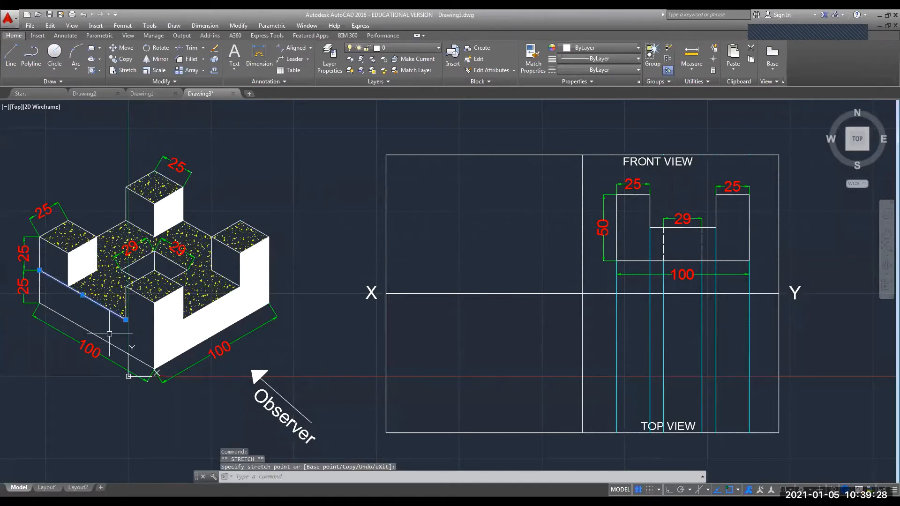
{"action": "left_click", "coordinate": [39, 270]}
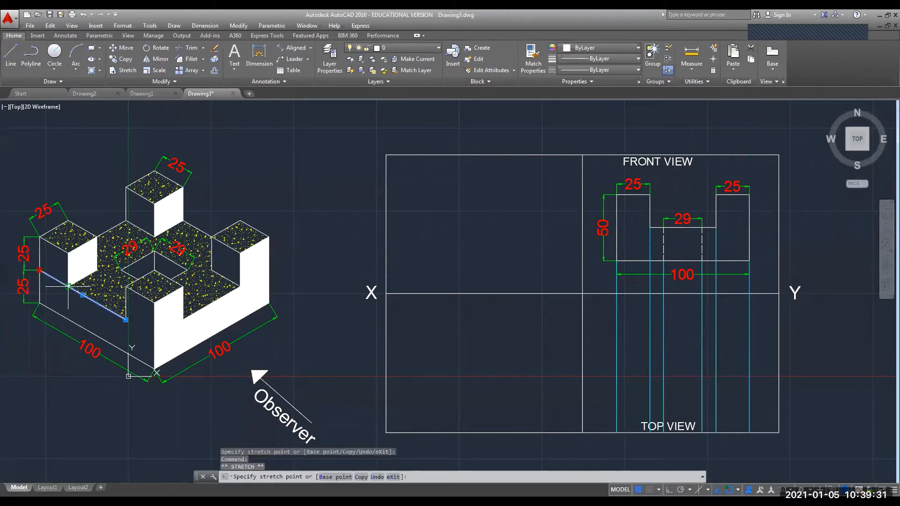
{"action": "left_click", "coordinate": [68, 286]}
{"action": "key", "text": "Escape"}
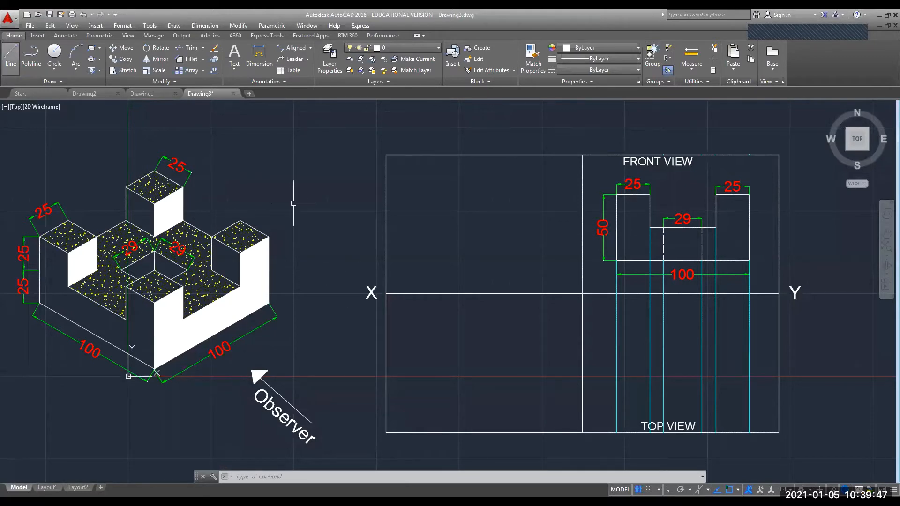
Draw a 100-unit vertical line from the top view's bottom-right corner with Ortho on.
{"action": "left_click", "coordinate": [12, 52]}
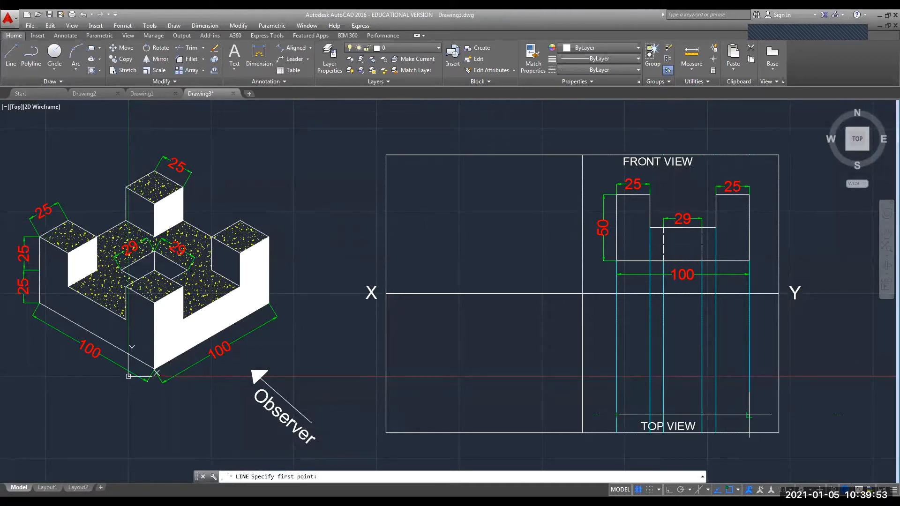
{"action": "left_click", "coordinate": [749, 415]}
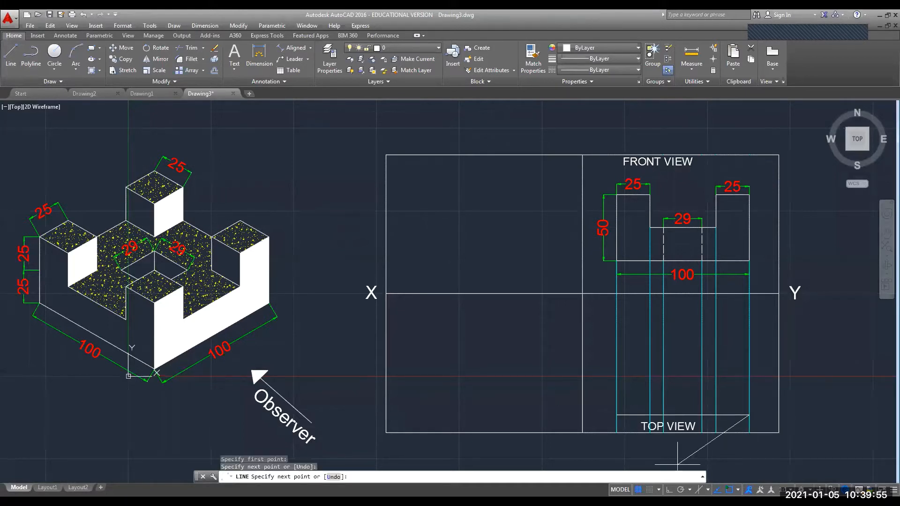
{"action": "left_click", "coordinate": [669, 490]}
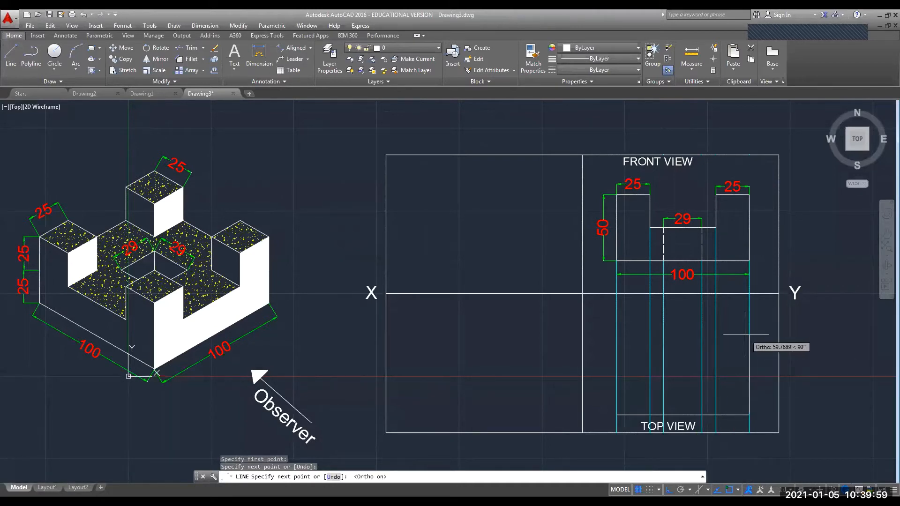
{"action": "type", "text": "100"}
{"action": "key", "text": "Return"}
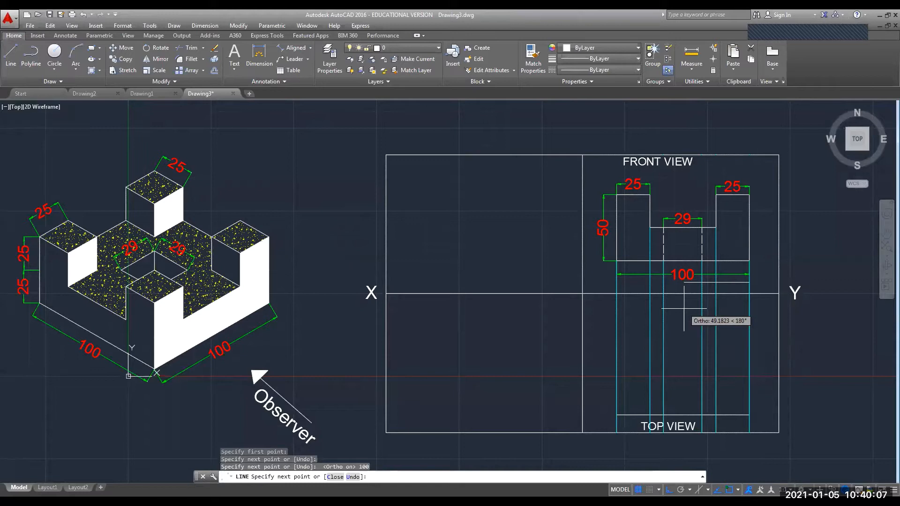
{"action": "key", "text": "Escape"}
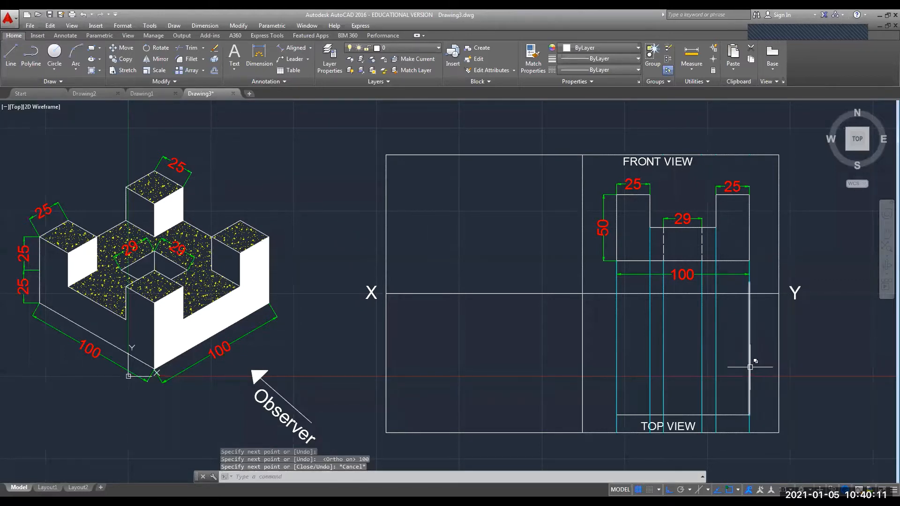
Move the top view's right vertical line slightly down, then select the border's bottom line.
{"action": "left_click", "coordinate": [750, 367]}
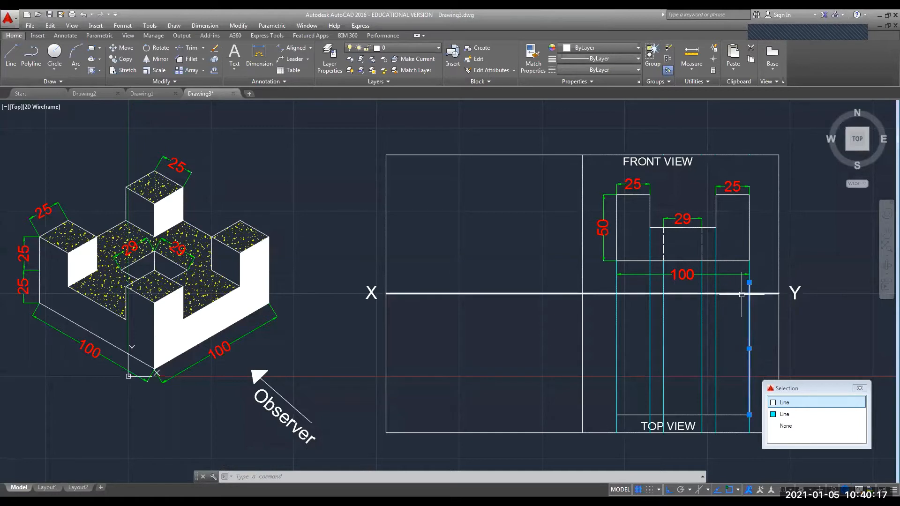
{"action": "left_click", "coordinate": [788, 402]}
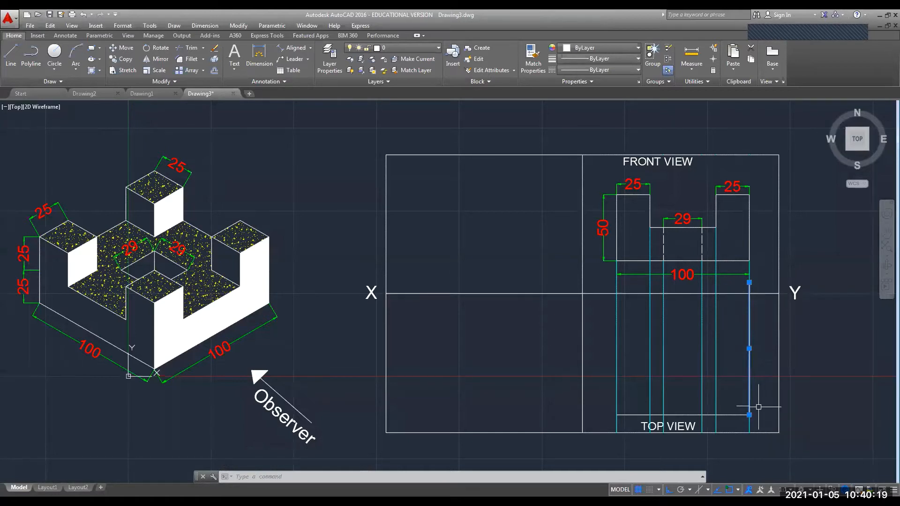
{"action": "left_click", "coordinate": [112, 49]}
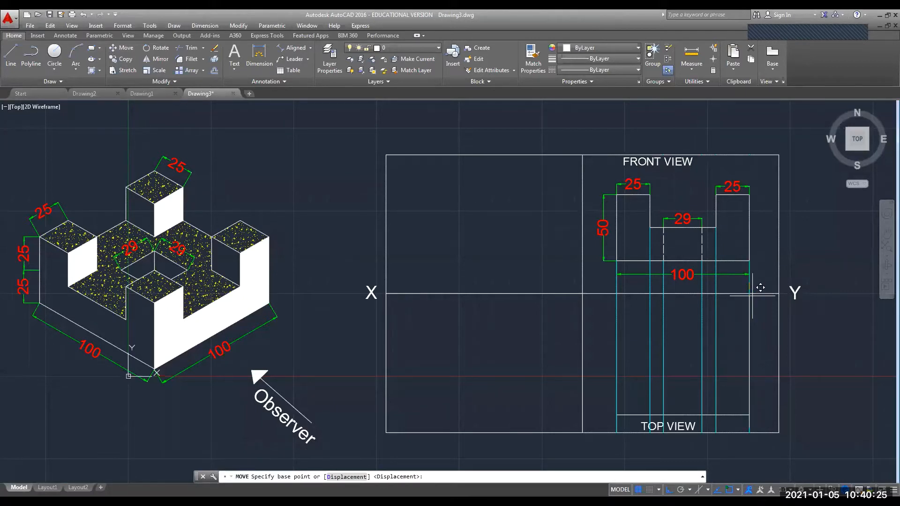
{"action": "left_click", "coordinate": [748, 310]}
{"action": "left_click", "coordinate": [749, 321]}
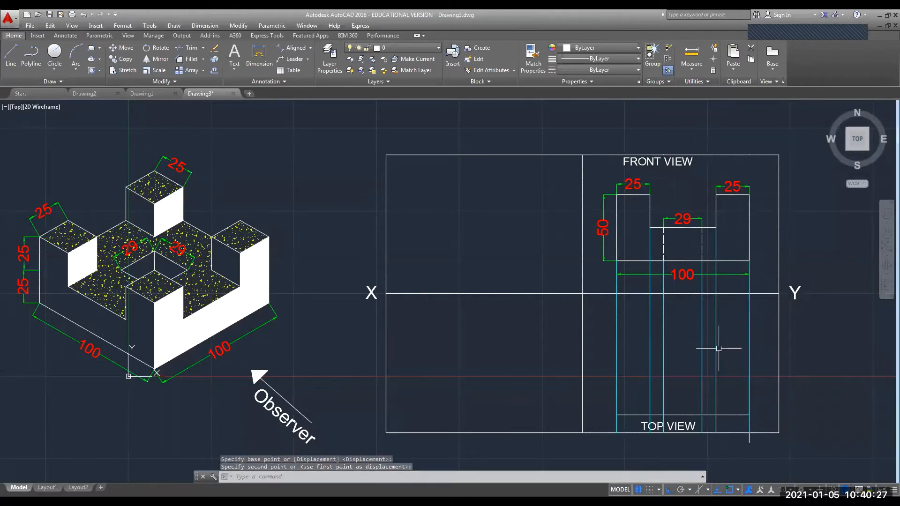
{"action": "key", "text": "Escape"}
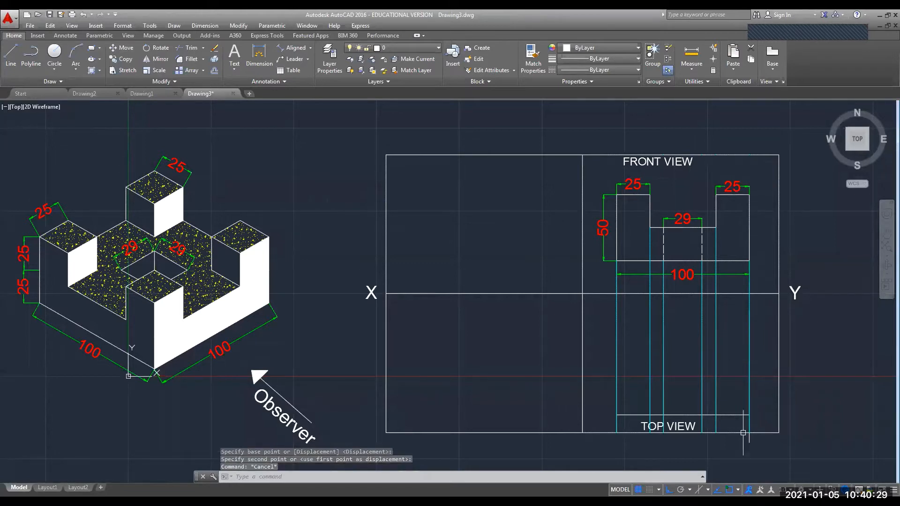
{"action": "left_click", "coordinate": [731, 433]}
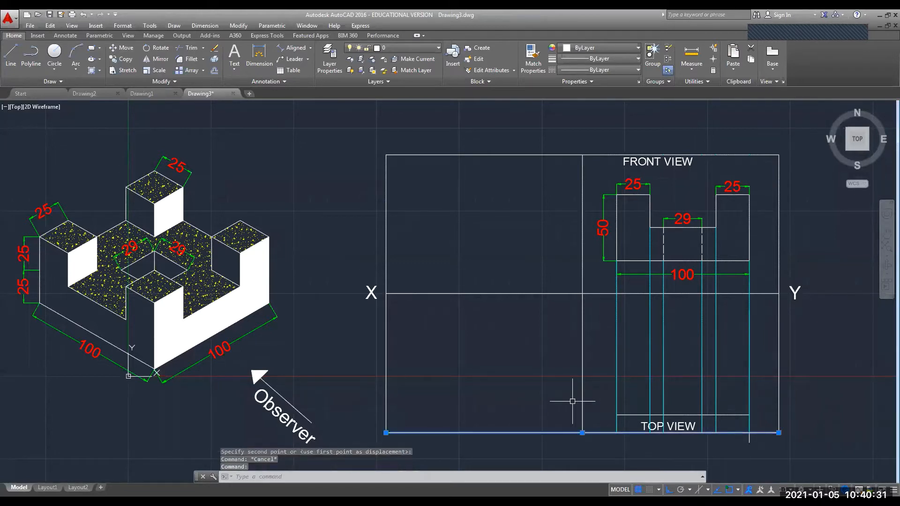
Move the border's bottom line further down.
{"action": "middle_click_drag", "start_coordinate": [501, 365], "coordinate": [500, 336]}
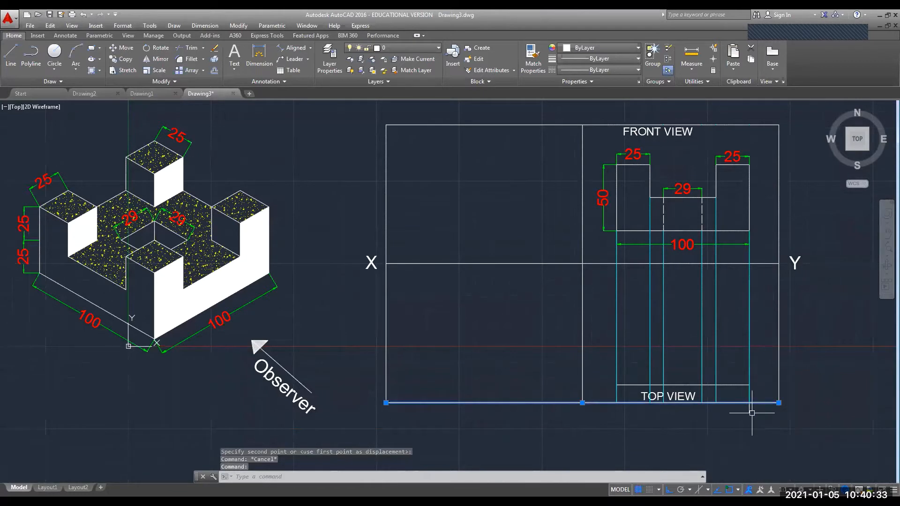
{"action": "left_click", "coordinate": [122, 47]}
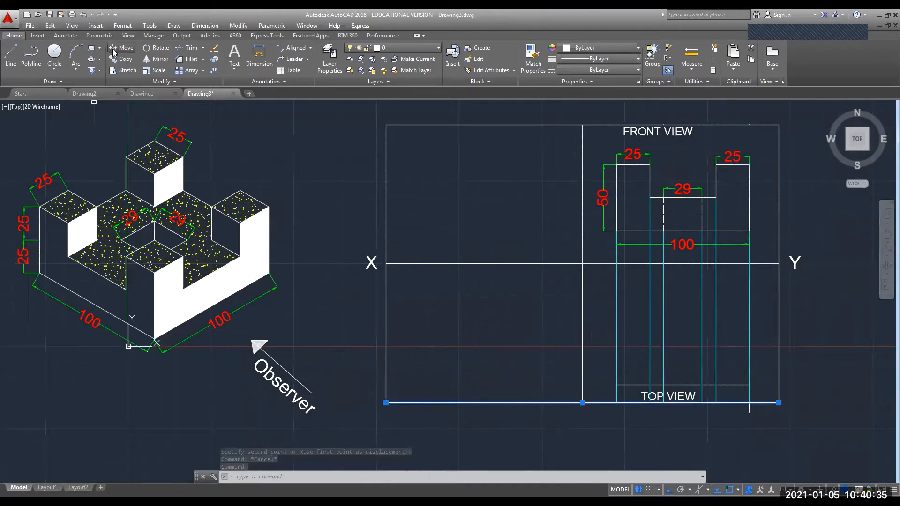
{"action": "left_click", "coordinate": [582, 402]}
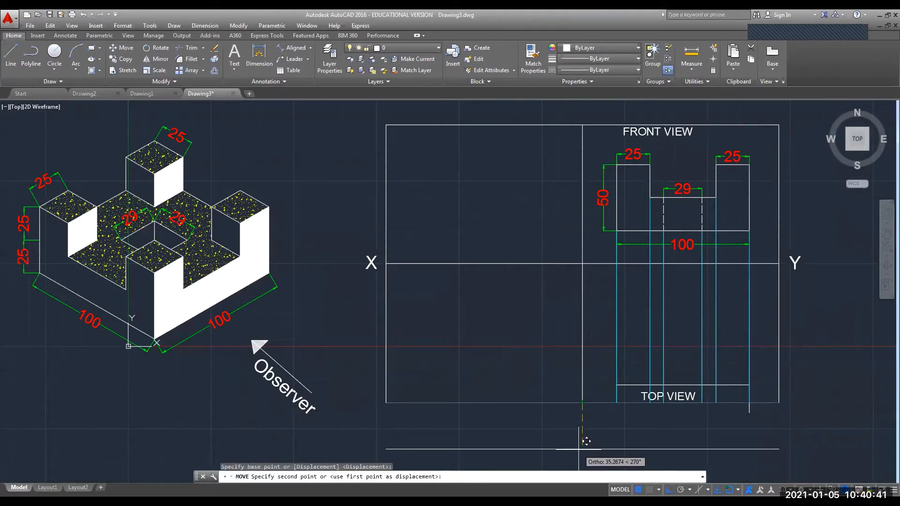
{"action": "left_click", "coordinate": [586, 441]}
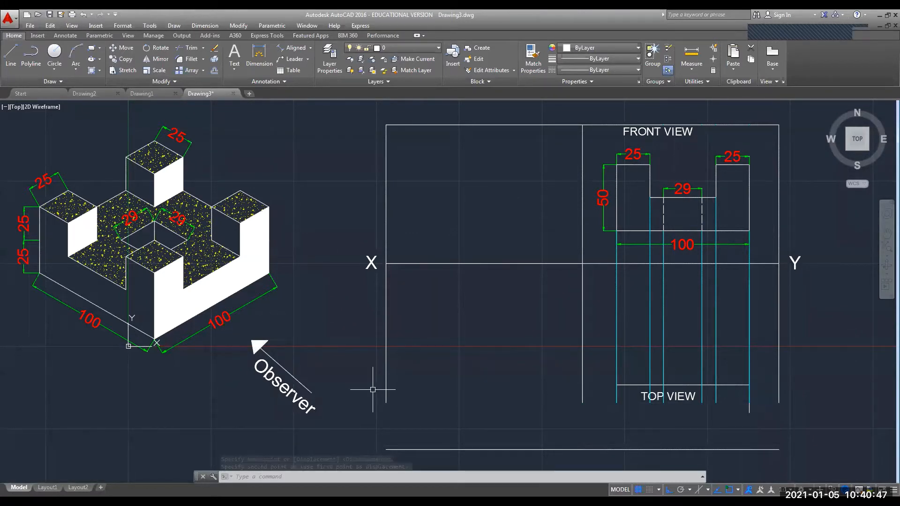
Stretch the left and right border lines' bottom ends down to meet the lowered bottom line.
{"action": "left_click", "coordinate": [384, 376]}
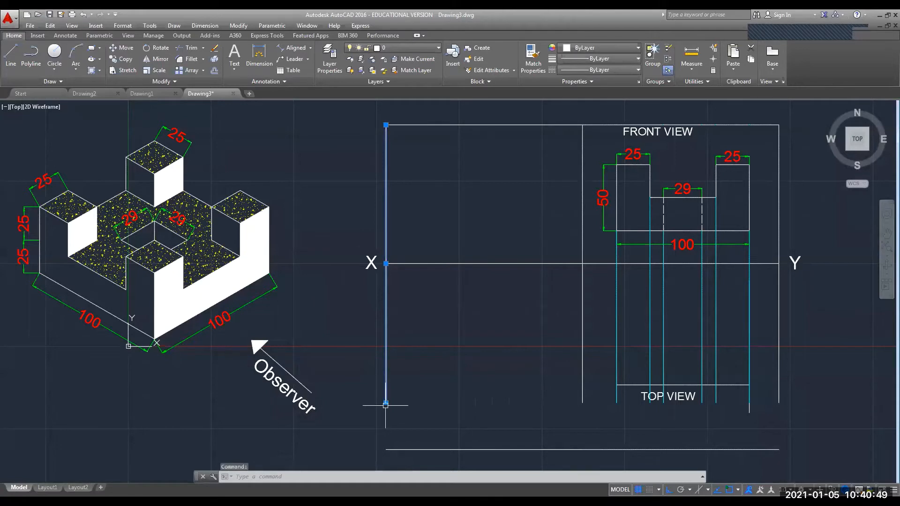
{"action": "left_click", "coordinate": [386, 402]}
{"action": "left_click", "coordinate": [386, 449]}
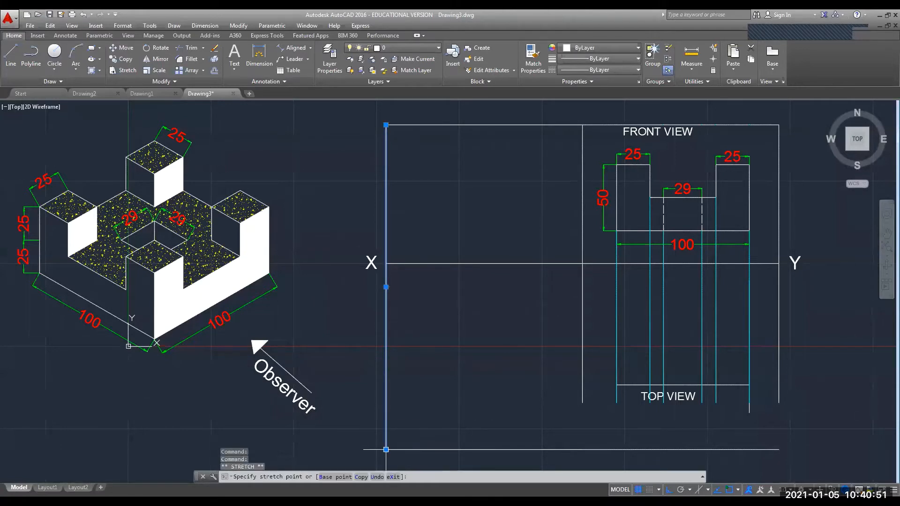
{"action": "left_click", "coordinate": [779, 396]}
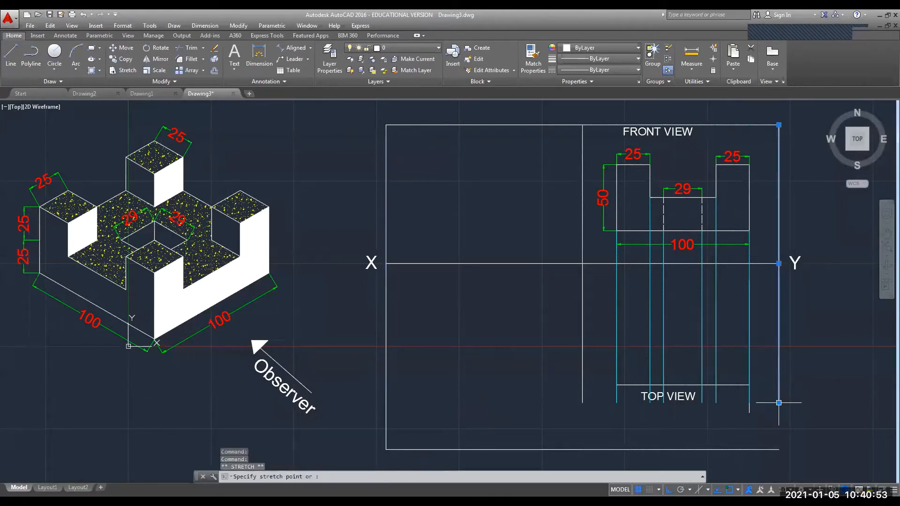
{"action": "left_click", "coordinate": [779, 402]}
{"action": "left_click", "coordinate": [778, 450]}
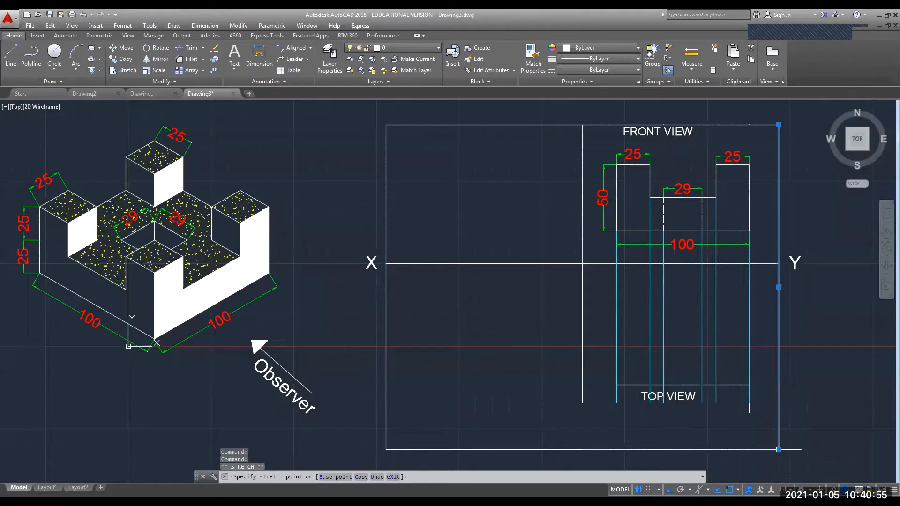
{"action": "key", "text": "Escape"}
{"action": "key", "text": "Escape"}
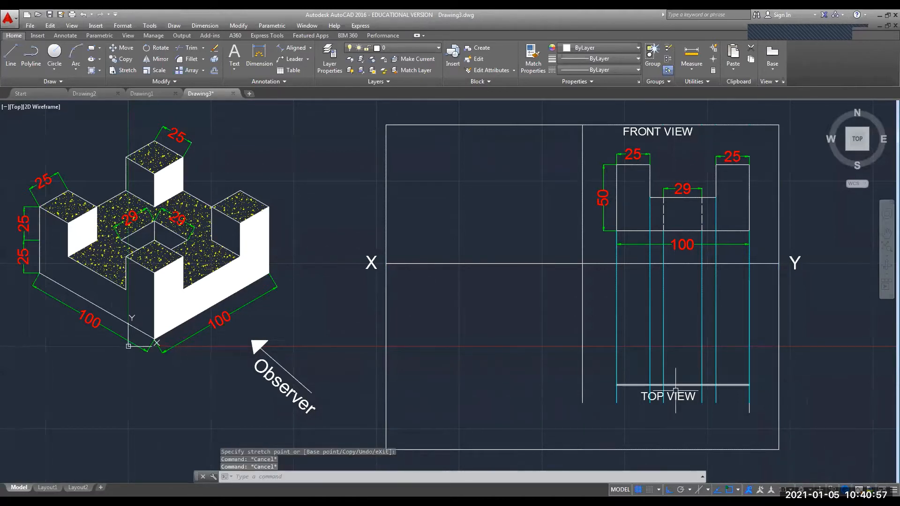
Move the TOP VIEW label down near the bottom of the frame.
{"action": "left_click", "coordinate": [676, 394]}
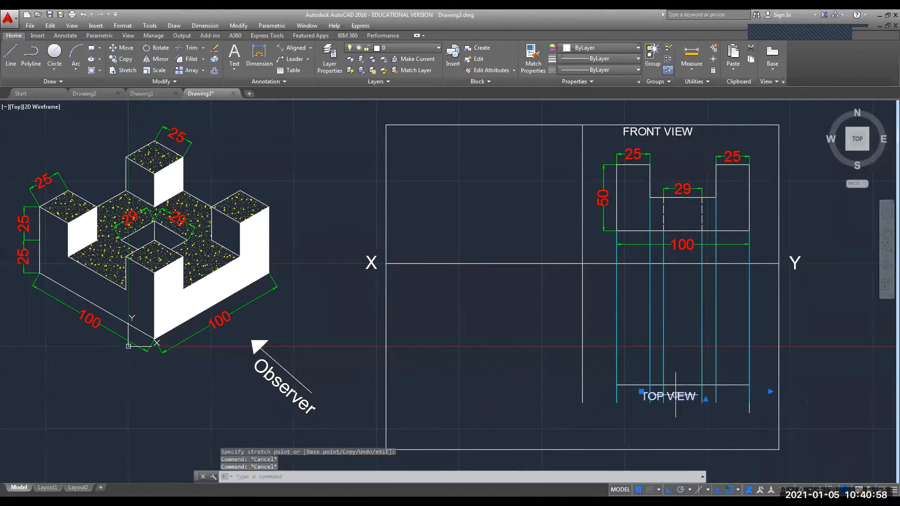
{"action": "left_click", "coordinate": [641, 393]}
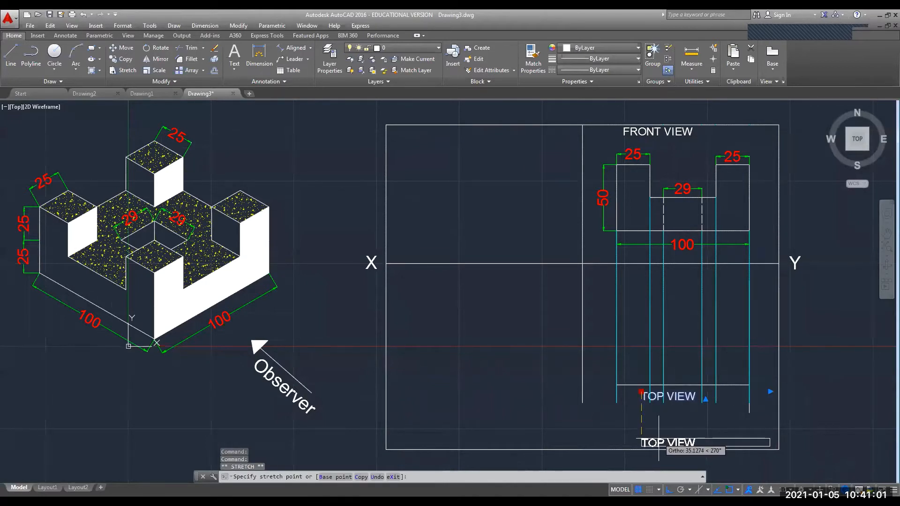
{"action": "left_click", "coordinate": [655, 441]}
Move the top view's lower horizontal line further down.
{"action": "left_click", "coordinate": [677, 385]}
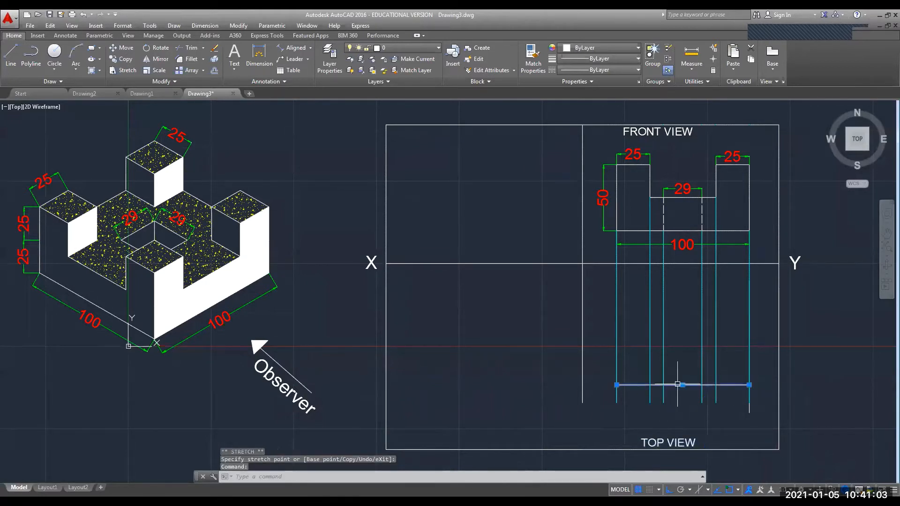
{"action": "left_click", "coordinate": [123, 47]}
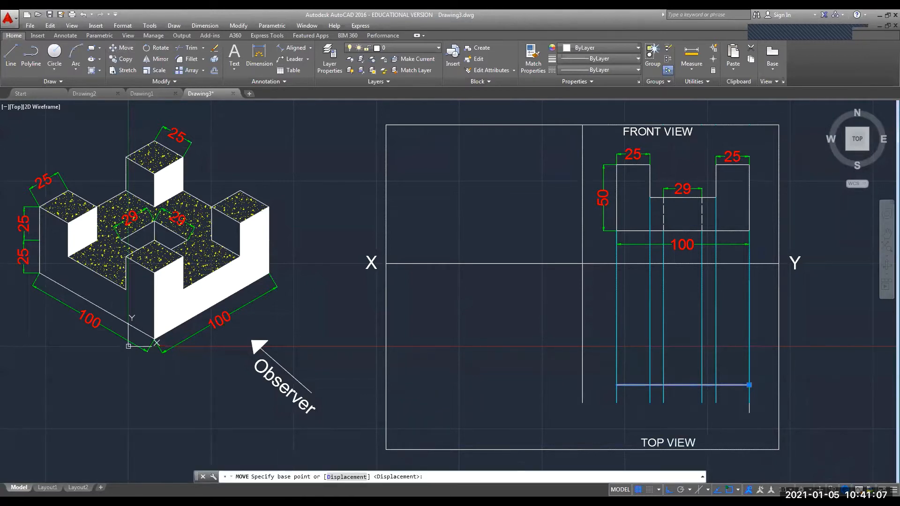
{"action": "left_click", "coordinate": [749, 385]}
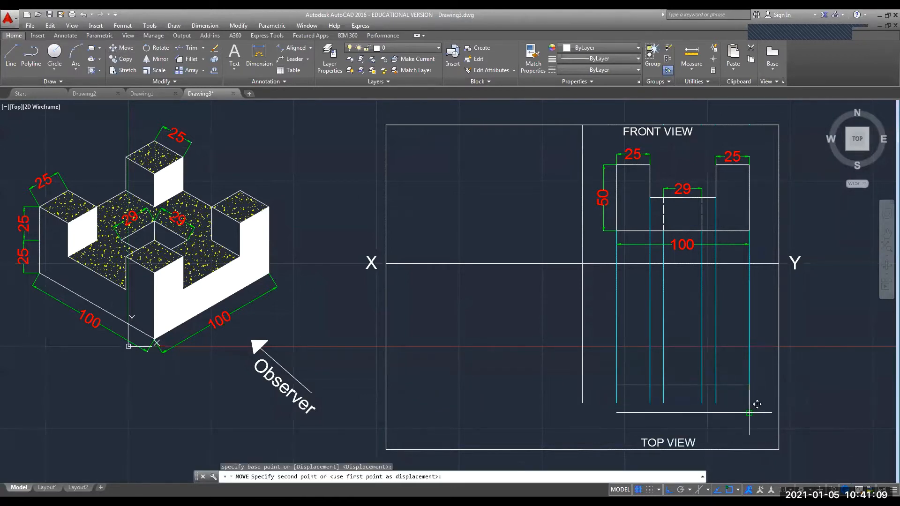
{"action": "left_click", "coordinate": [749, 412]}
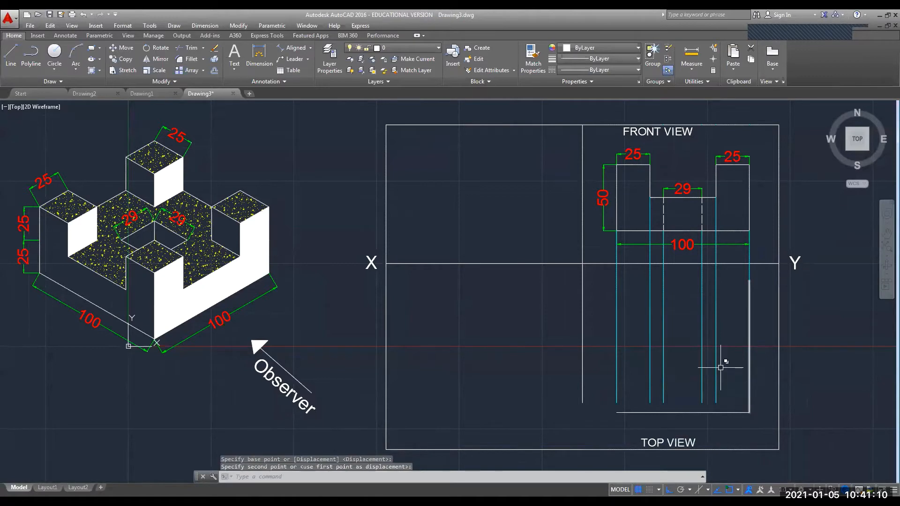
Move the top view's right vertical and bottom lines together into place below XY.
{"action": "left_click", "coordinate": [763, 279]}
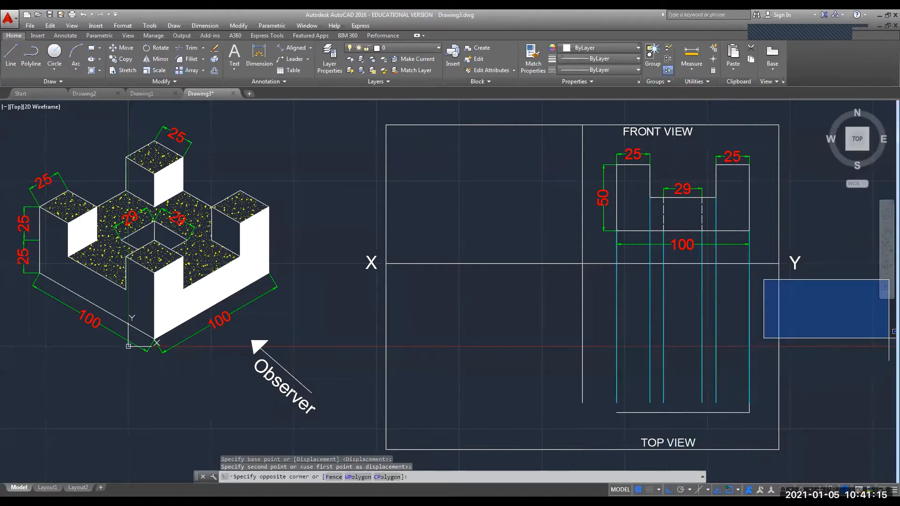
{"action": "key", "text": "Escape"}
{"action": "left_click", "coordinate": [749, 410]}
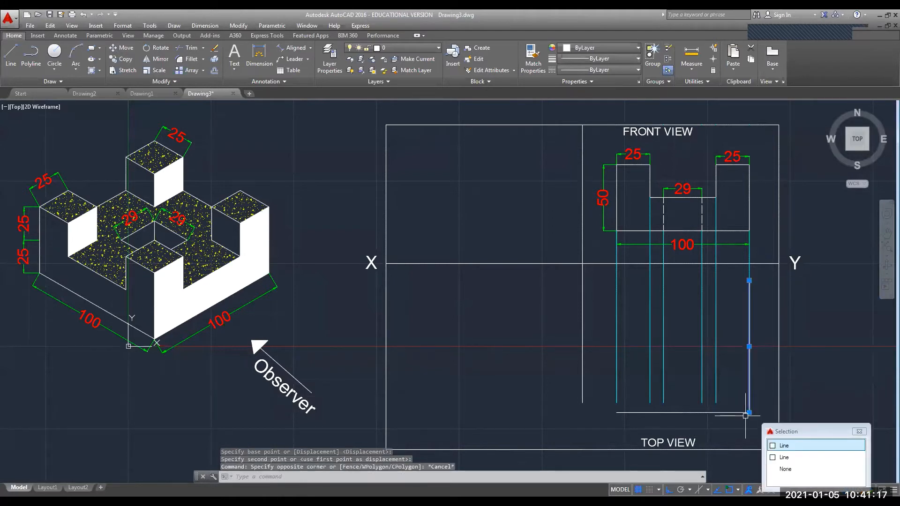
{"action": "left_click", "coordinate": [784, 446]}
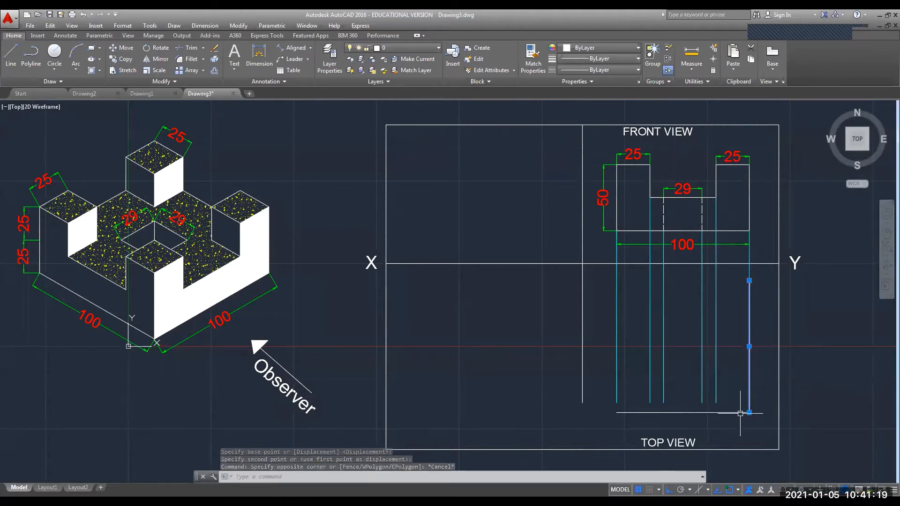
{"action": "left_click", "coordinate": [732, 413]}
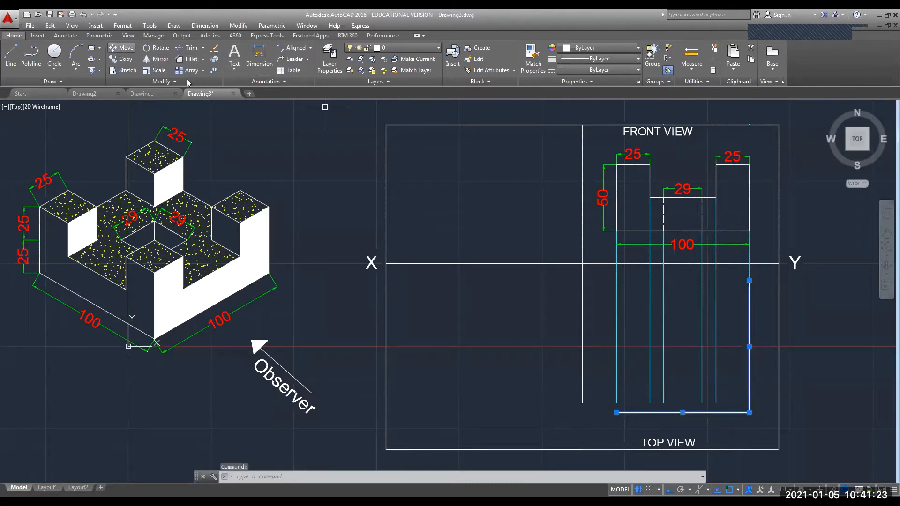
{"action": "left_click", "coordinate": [122, 47]}
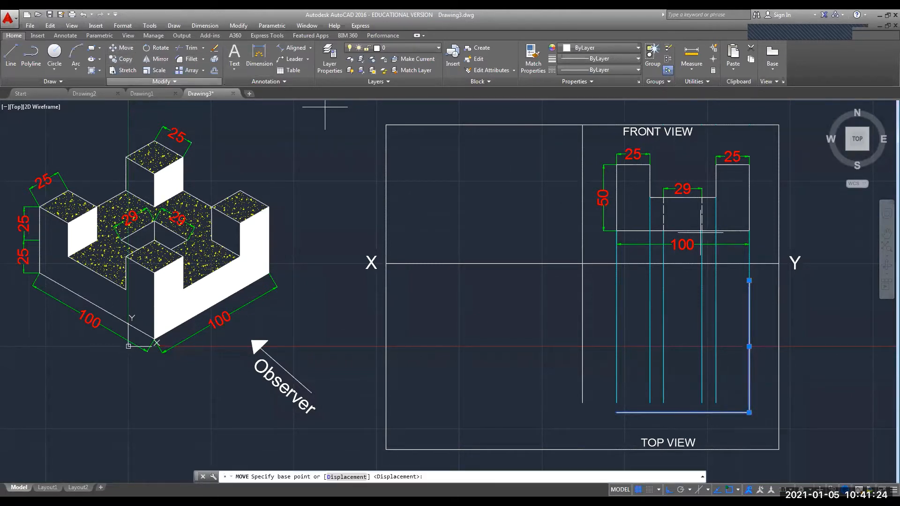
{"action": "left_click", "coordinate": [768, 280]}
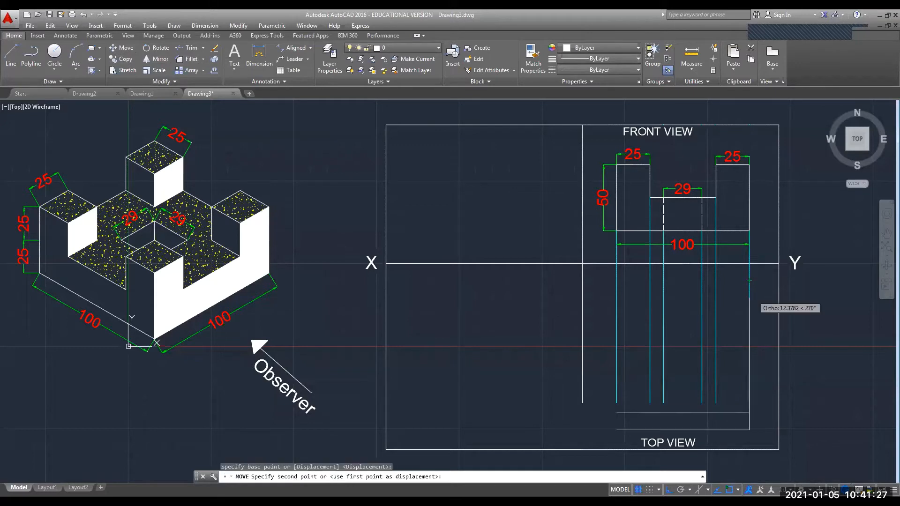
{"action": "left_click", "coordinate": [760, 280]}
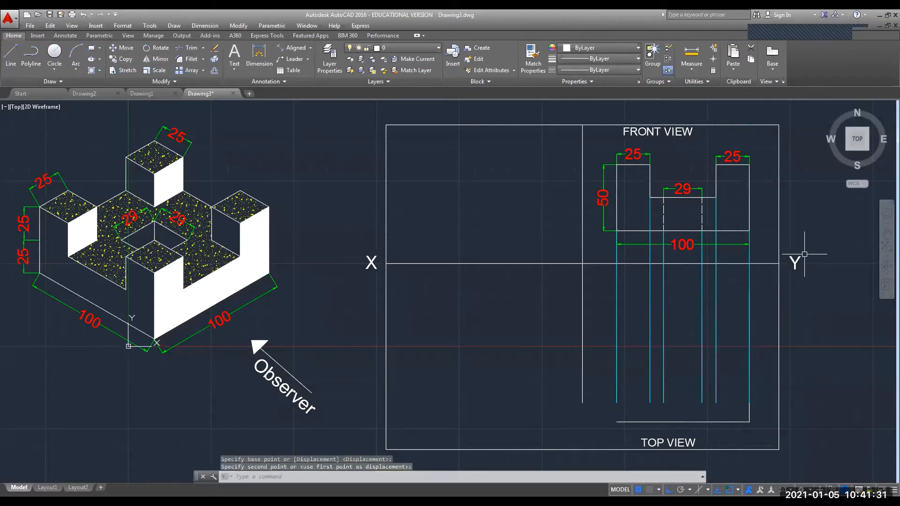
{"action": "key", "text": "Escape"}
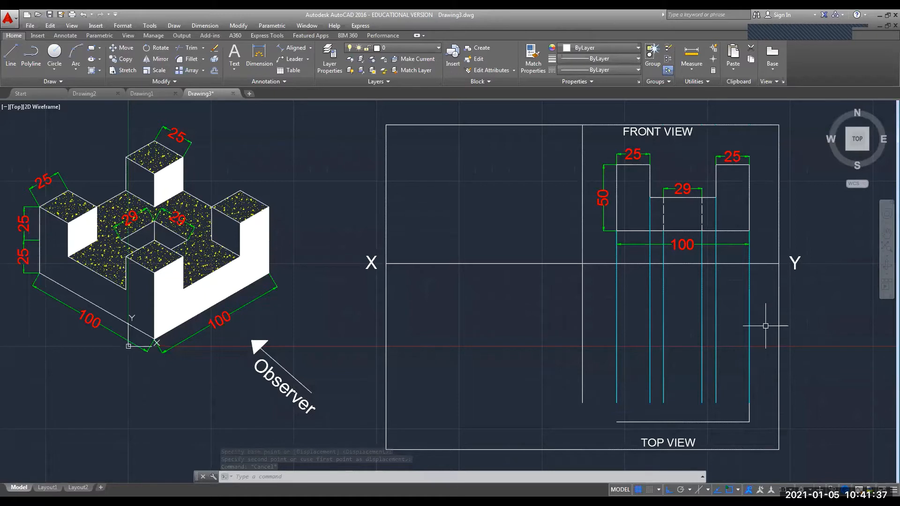
{"action": "type", "text": "l"}
{"action": "key", "text": "Return"}
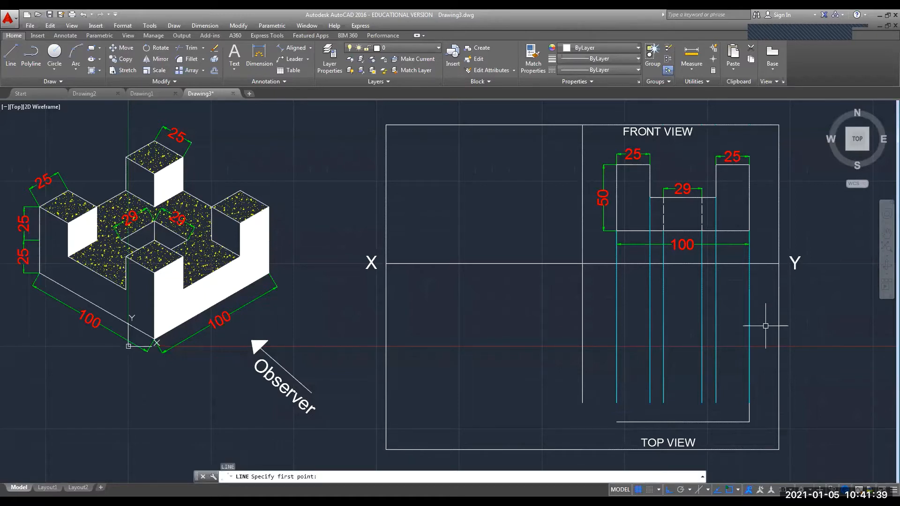
Draw the top view's top, left and bottom edges to close the square outline.
{"action": "left_click", "coordinate": [744, 289]}
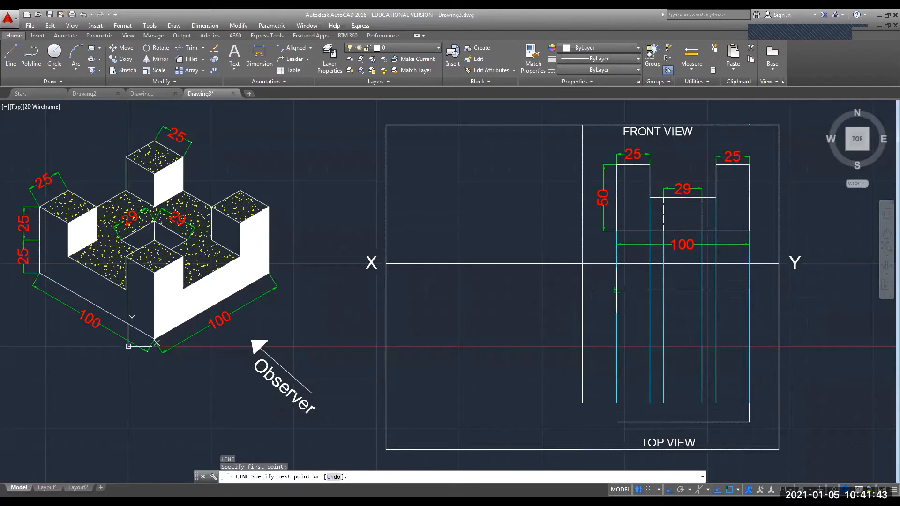
{"action": "left_click", "coordinate": [616, 289]}
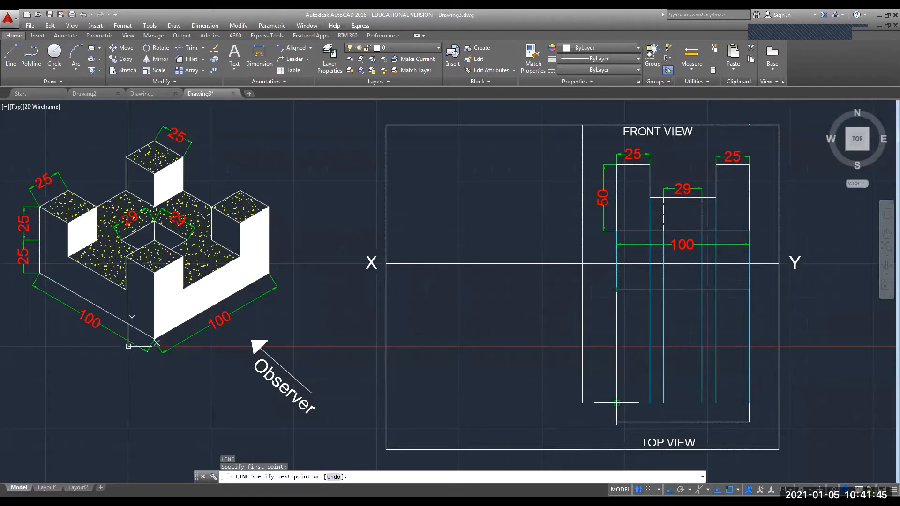
{"action": "left_click", "coordinate": [617, 422]}
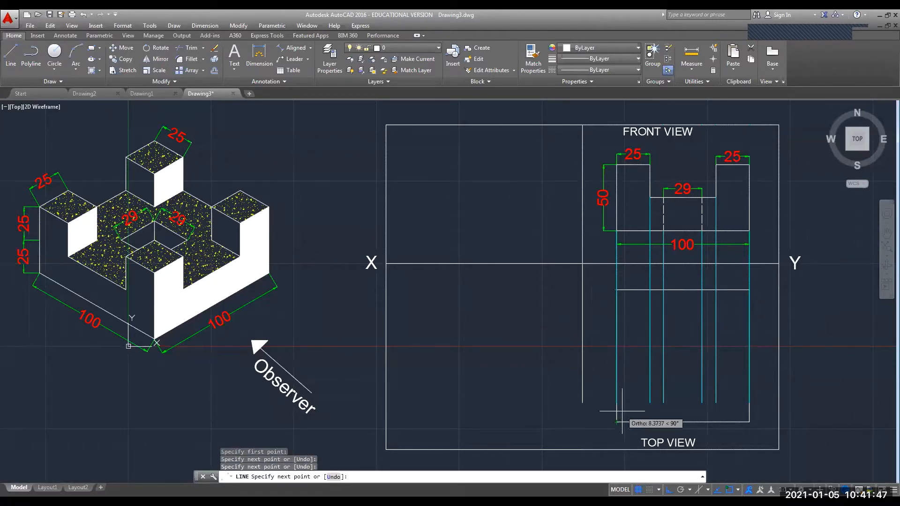
{"action": "left_click", "coordinate": [689, 405]}
{"action": "key", "text": "Escape"}
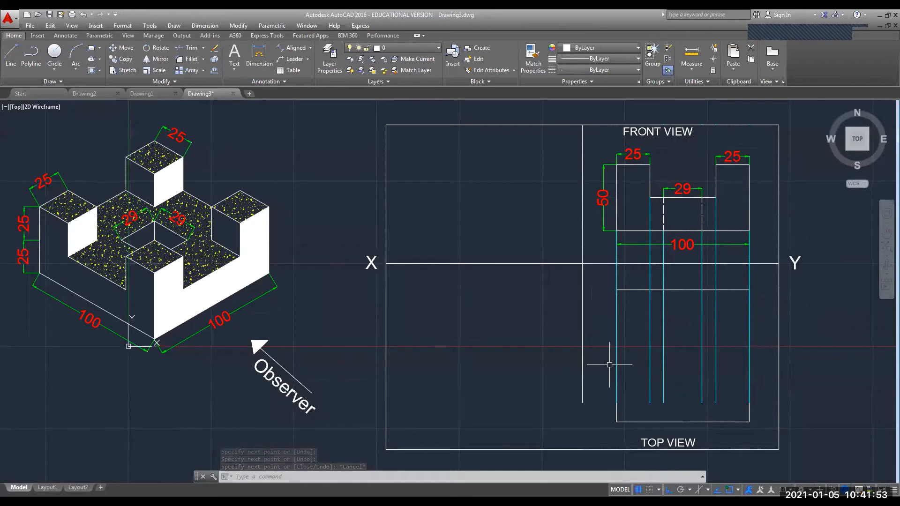
Shorten the left and right outer projection lines so they stop at the top edge.
{"action": "left_click", "coordinate": [616, 275]}
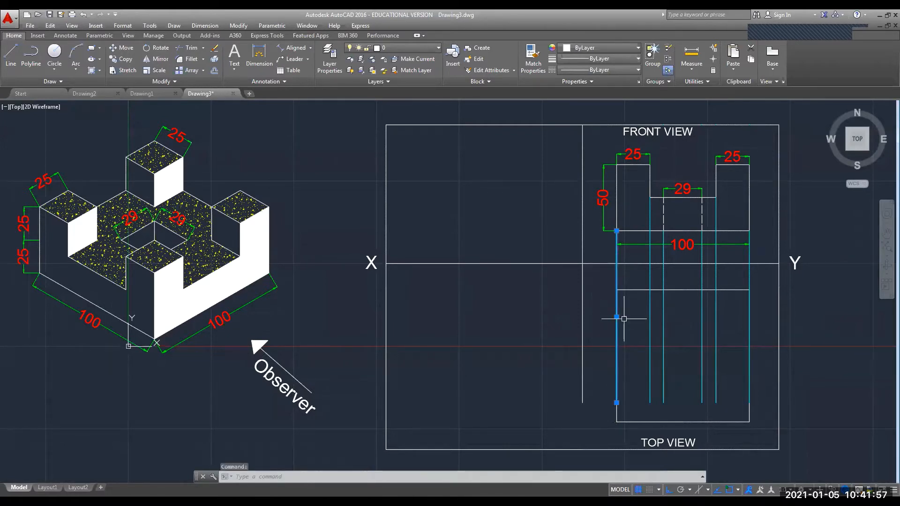
{"action": "left_click", "coordinate": [616, 403]}
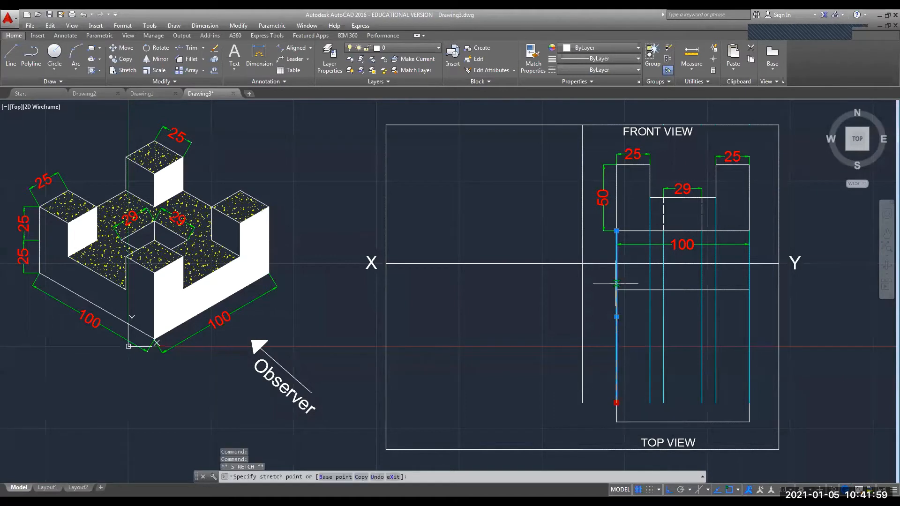
{"action": "left_click", "coordinate": [617, 287]}
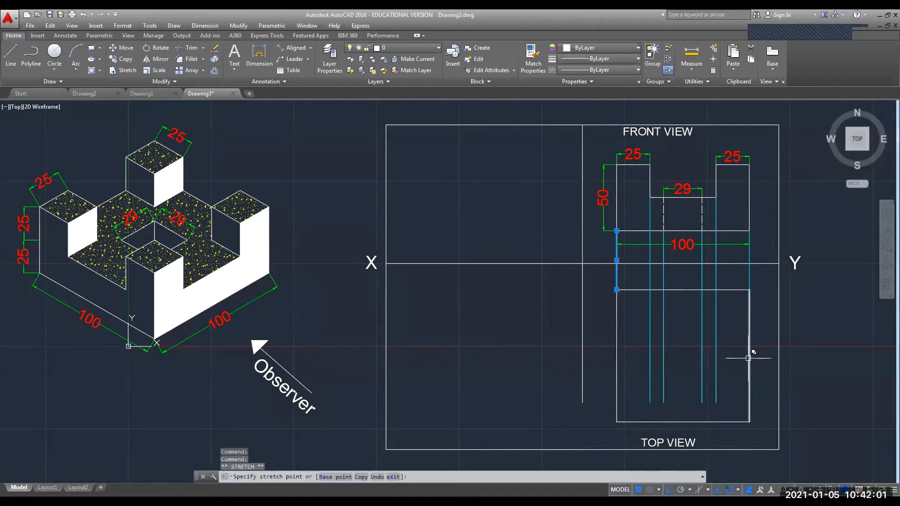
{"action": "left_click", "coordinate": [749, 300]}
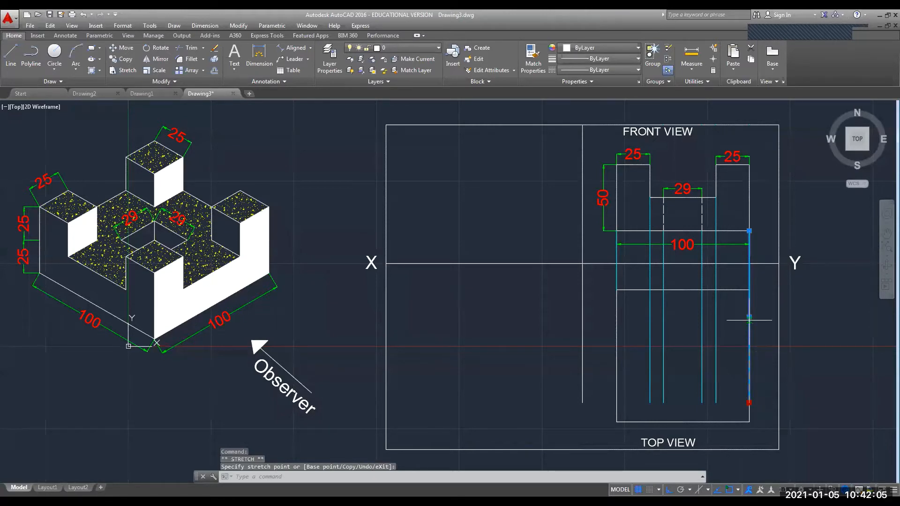
{"action": "left_click", "coordinate": [749, 290]}
{"action": "key", "text": "Escape"}
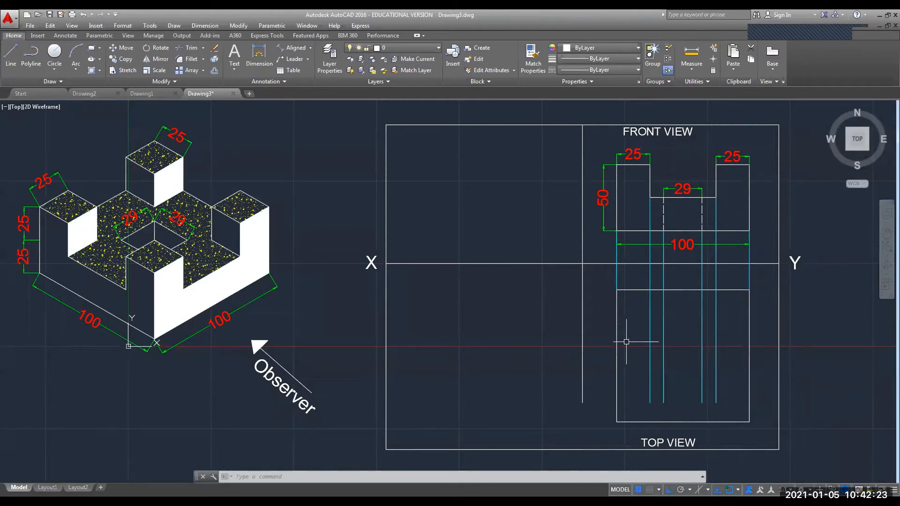
Draw 25-unit lines from the top view's left and right edges for the upper corner towers.
{"action": "type", "text": "l"}
{"action": "key", "text": "Return"}
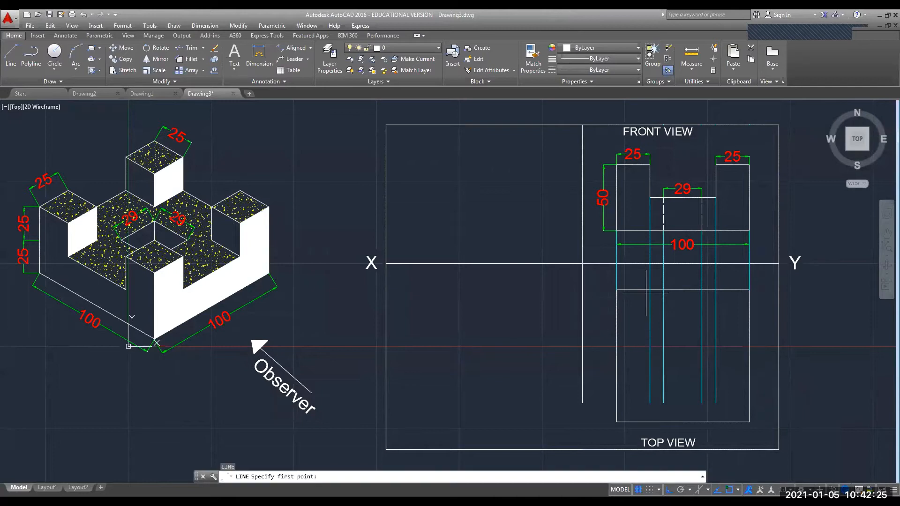
{"action": "left_click", "coordinate": [646, 290]}
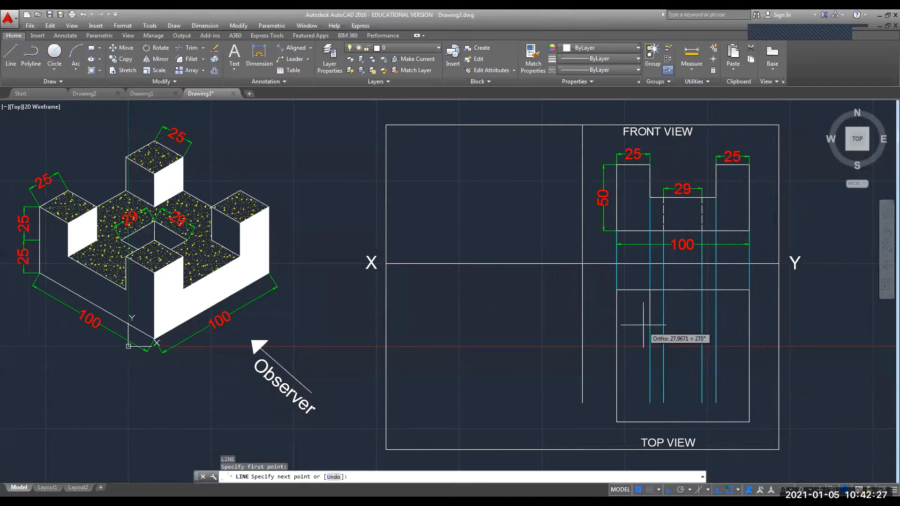
{"action": "type", "text": "25"}
{"action": "key", "text": "Return"}
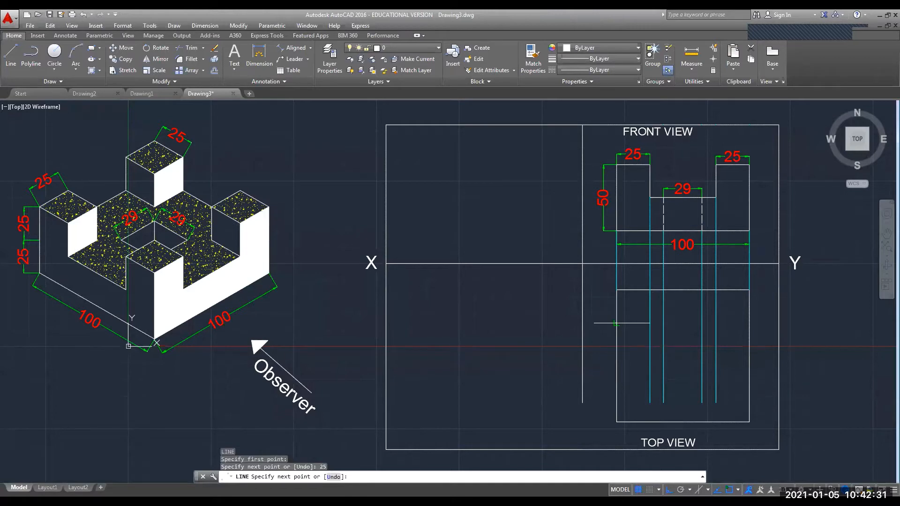
{"action": "left_click", "coordinate": [616, 323]}
{"action": "key", "text": "Escape"}
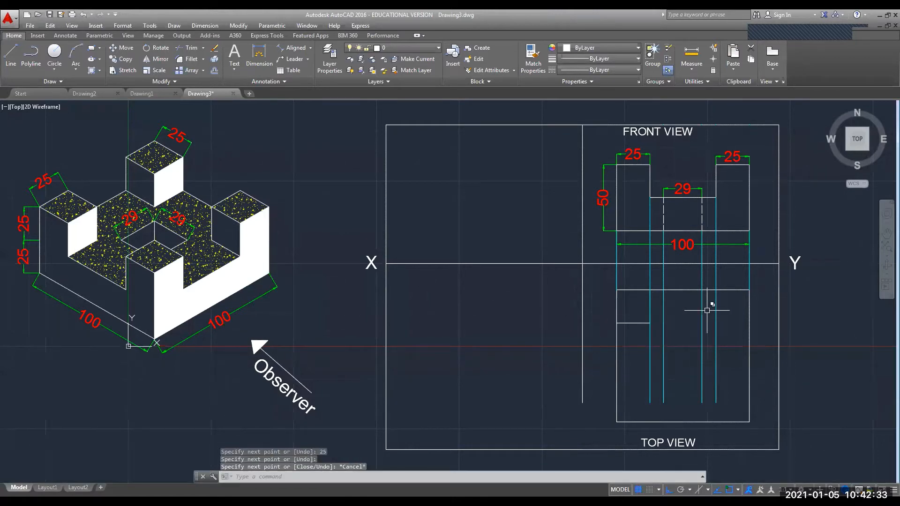
{"action": "key", "text": "Return"}
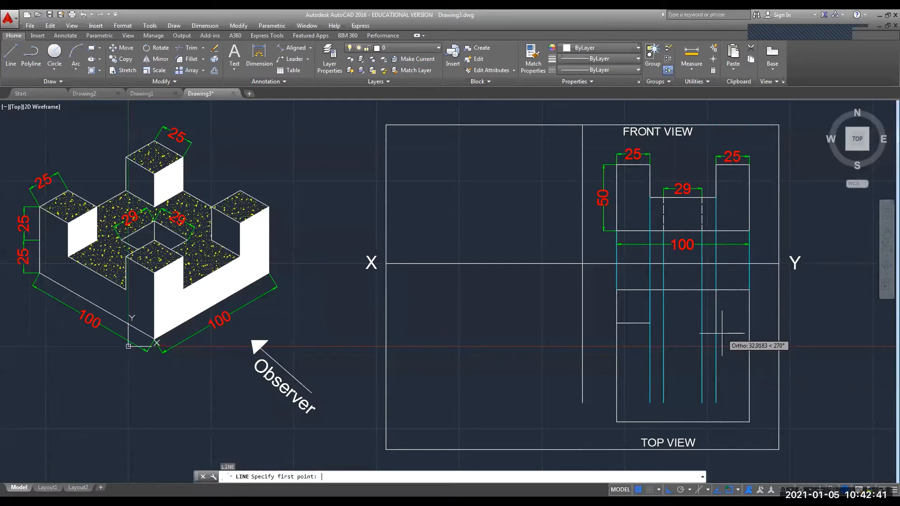
{"action": "left_click", "coordinate": [749, 323]}
{"action": "type", "text": "25"}
{"action": "key", "text": "Return"}
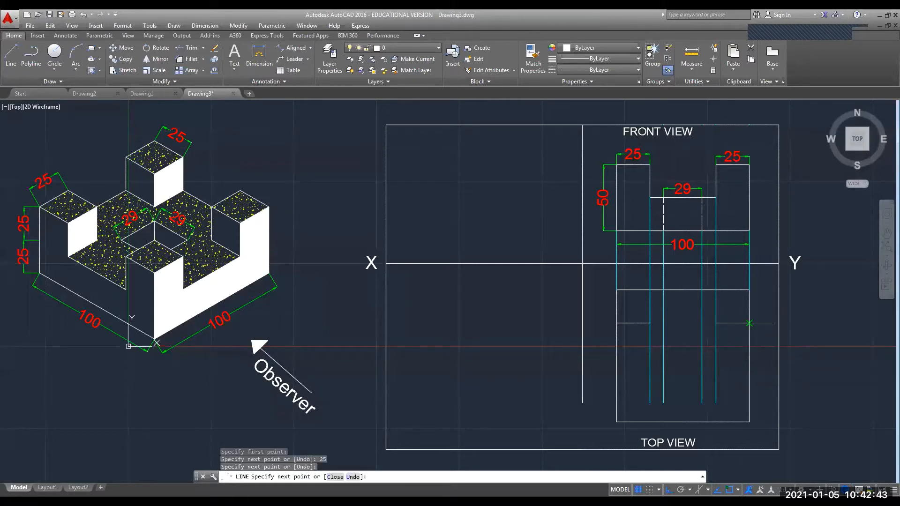
{"action": "key", "text": "Escape"}
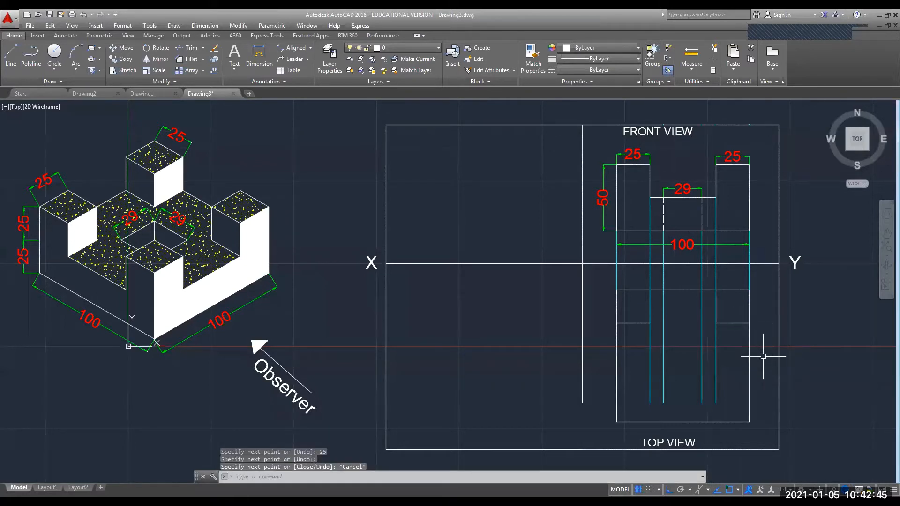
Draw a 25 by 25 square at the top view's bottom-left corner.
{"action": "key", "text": "Return"}
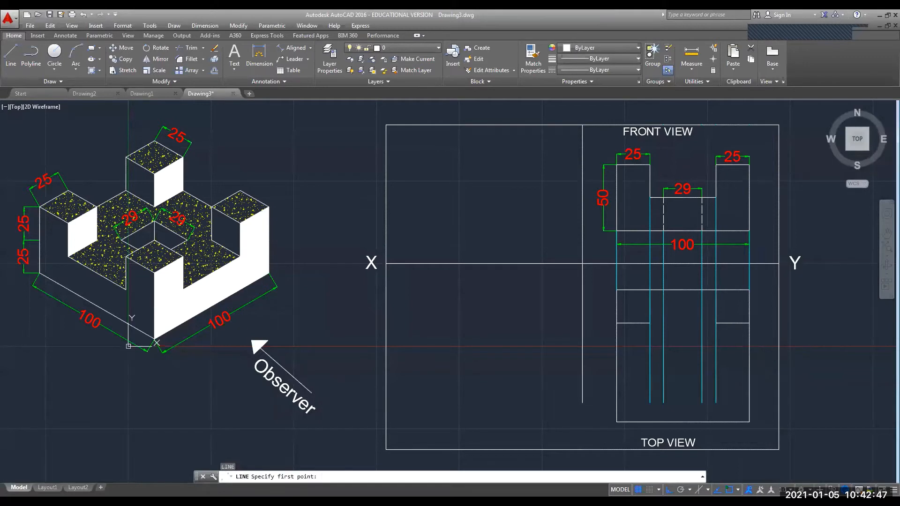
{"action": "left_click", "coordinate": [616, 422]}
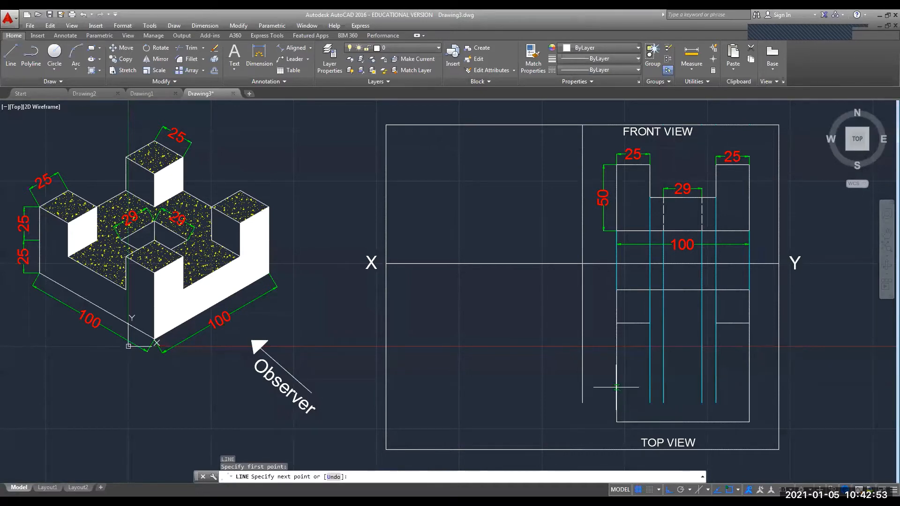
{"action": "type", "text": "25"}
{"action": "key", "text": "Return"}
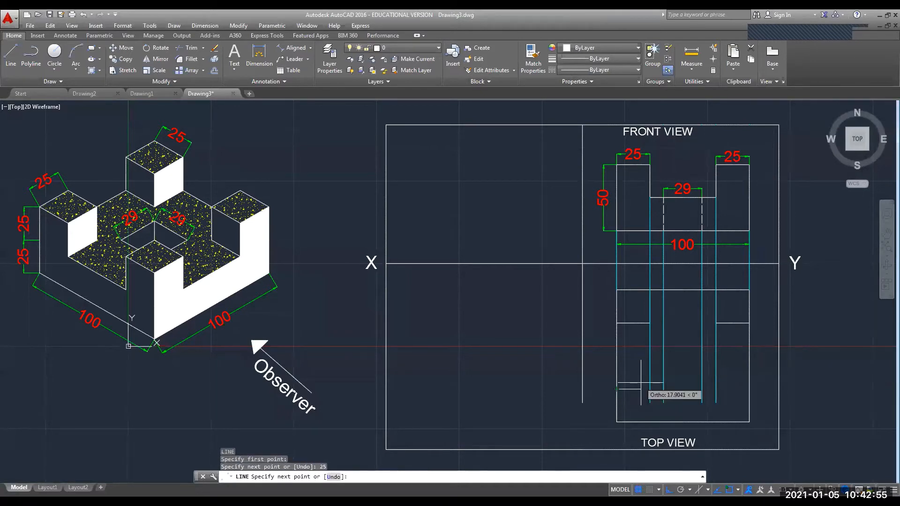
{"action": "type", "text": "25"}
{"action": "key", "text": "Return"}
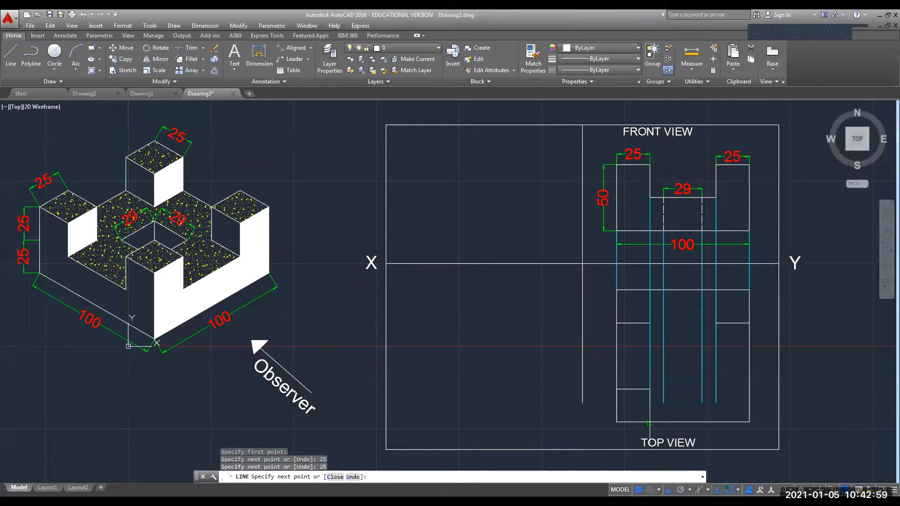
{"action": "type", "text": "25"}
{"action": "key", "text": "Return"}
{"action": "key", "text": "Escape"}
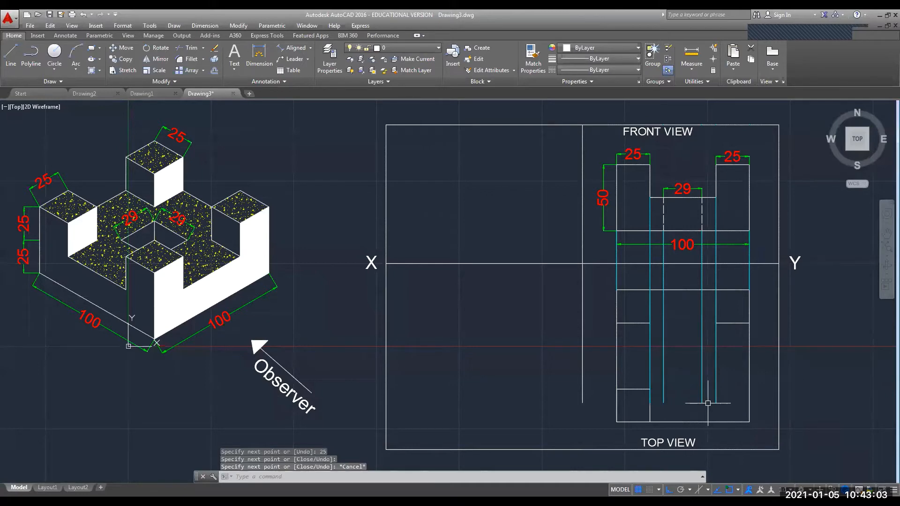
Draw the bottom-right corner tower with a 25-unit line down to the bottom edge.
{"action": "scroll", "coordinate": [663, 397], "scroll_direction": "up", "scroll_amount": 3}
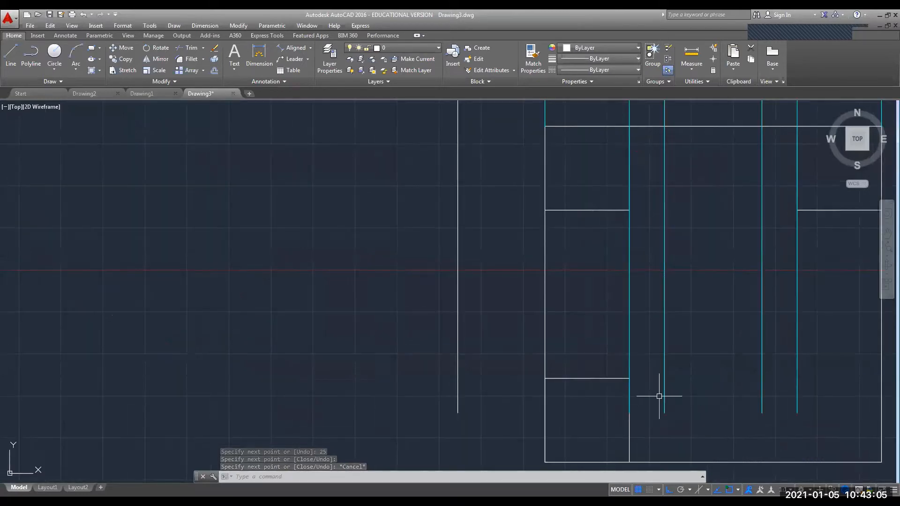
{"action": "scroll", "coordinate": [662, 399], "scroll_direction": "down", "scroll_amount": 3}
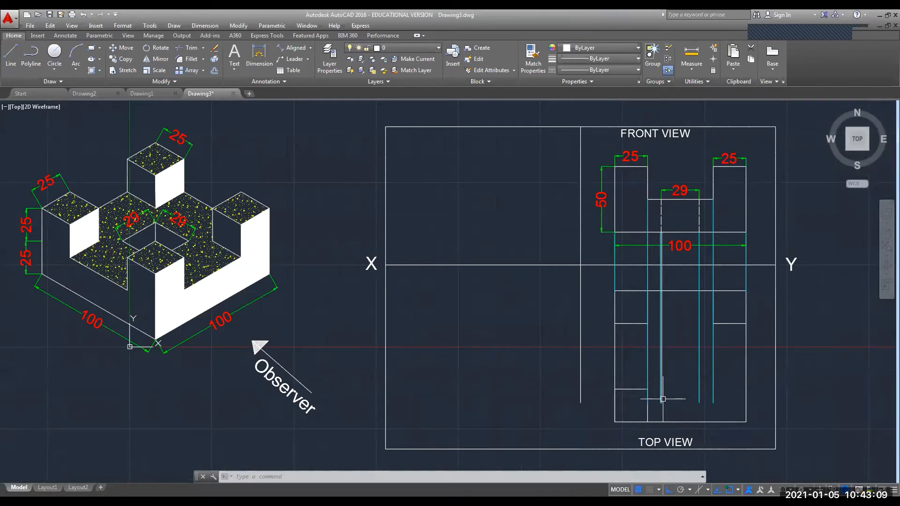
{"action": "key", "text": "Return"}
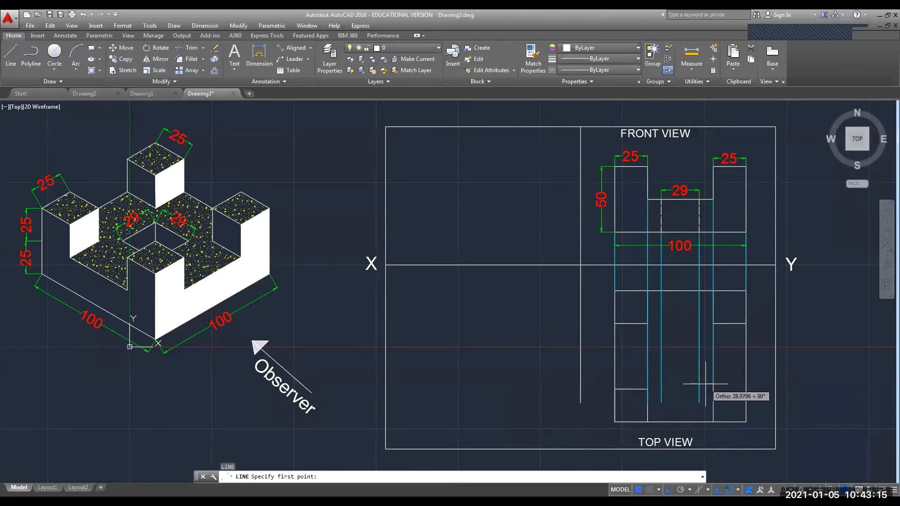
{"action": "left_click", "coordinate": [713, 388]}
{"action": "type", "text": "25"}
{"action": "key", "text": "Return"}
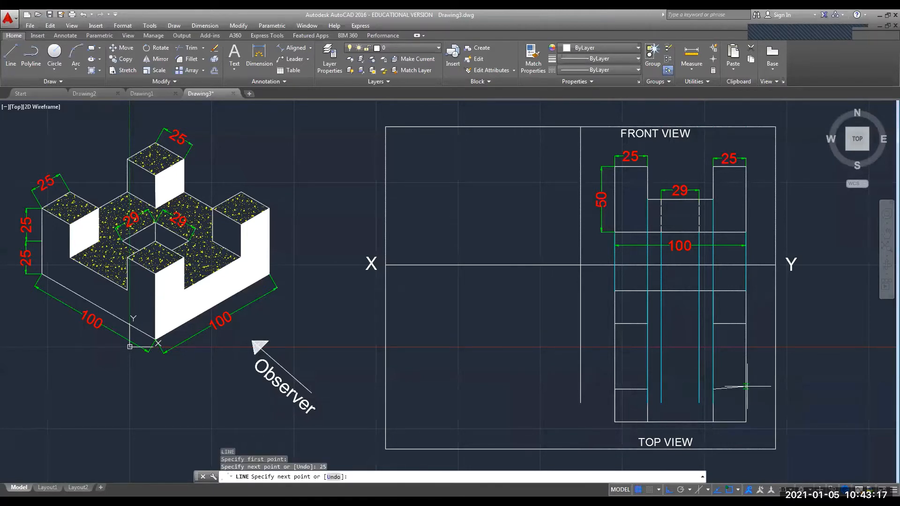
{"action": "left_click", "coordinate": [746, 389]}
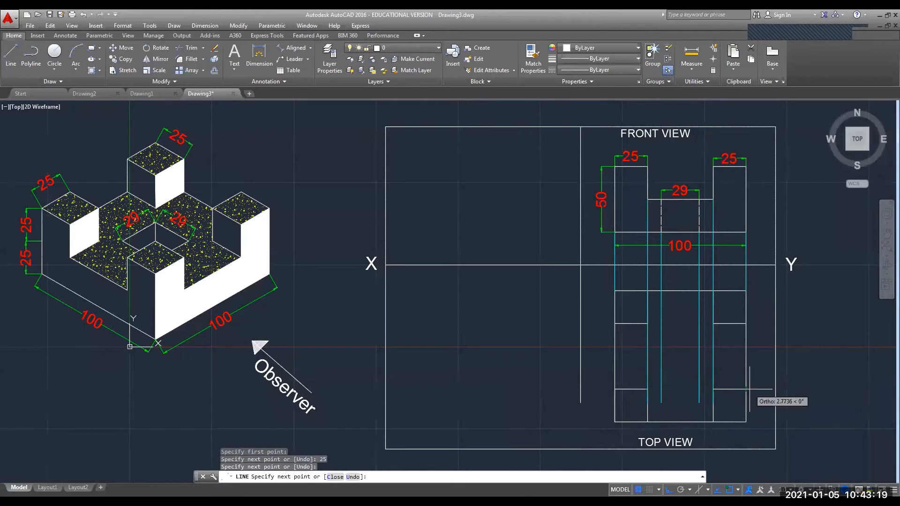
{"action": "key", "text": "Escape"}
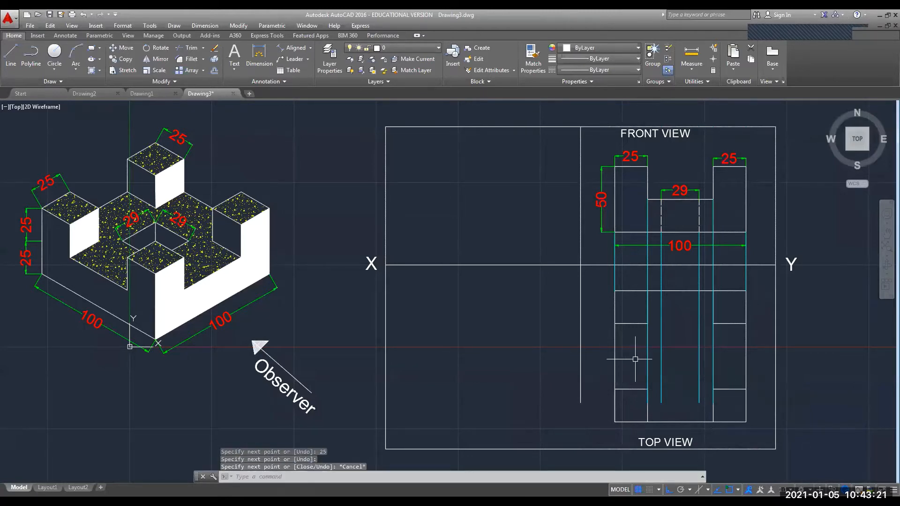
Shorten the left and right outer cyan lines to the top view's edges.
{"action": "left_click", "coordinate": [648, 359]}
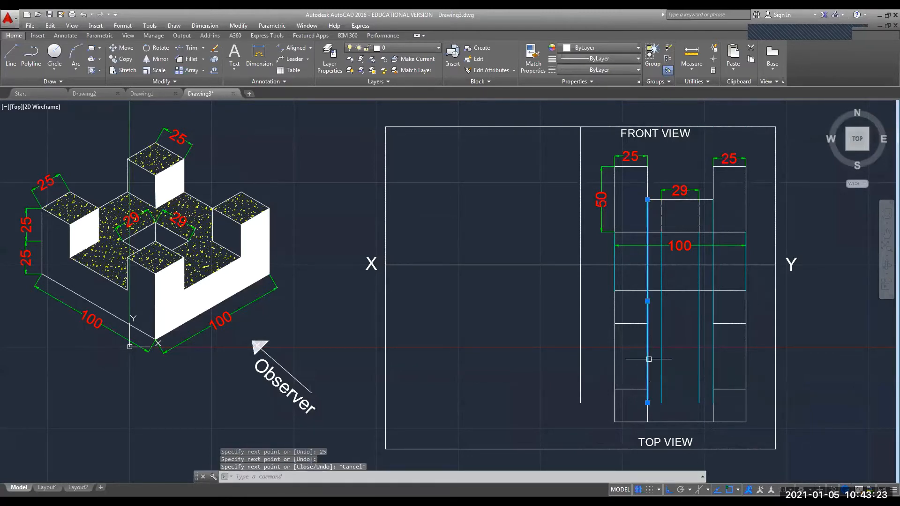
{"action": "left_click", "coordinate": [647, 403]}
{"action": "left_click", "coordinate": [713, 402]}
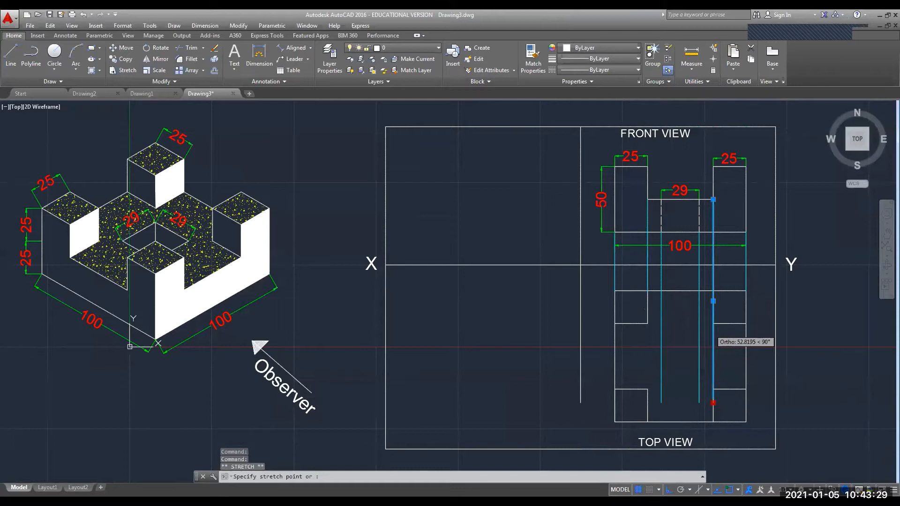
{"action": "left_click", "coordinate": [713, 290]}
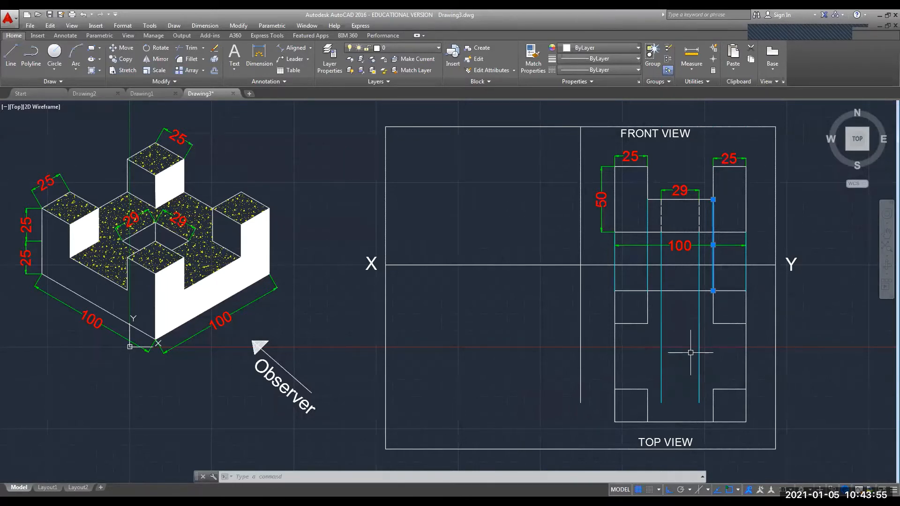
Offset the top view's upper edge down and bottom edge up by 35.5.
{"action": "left_click", "coordinate": [215, 71]}
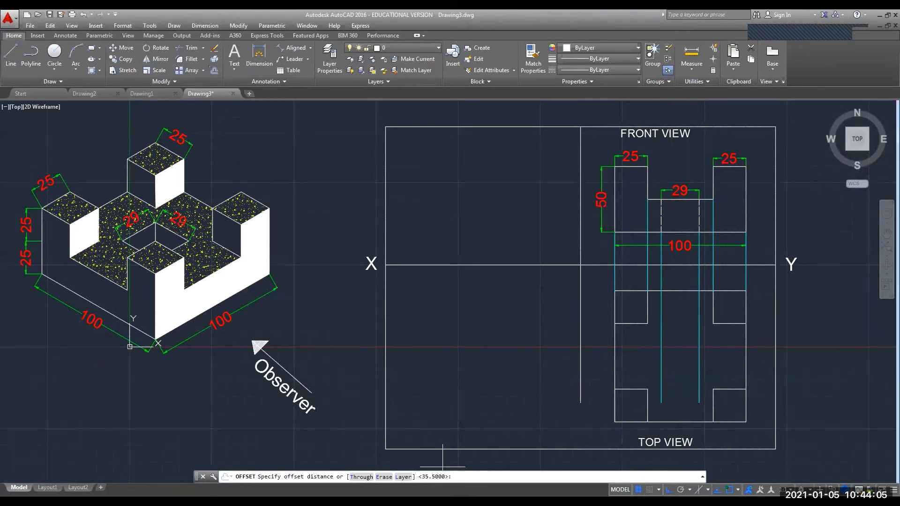
{"action": "key", "text": "Return"}
{"action": "left_click", "coordinate": [713, 280]}
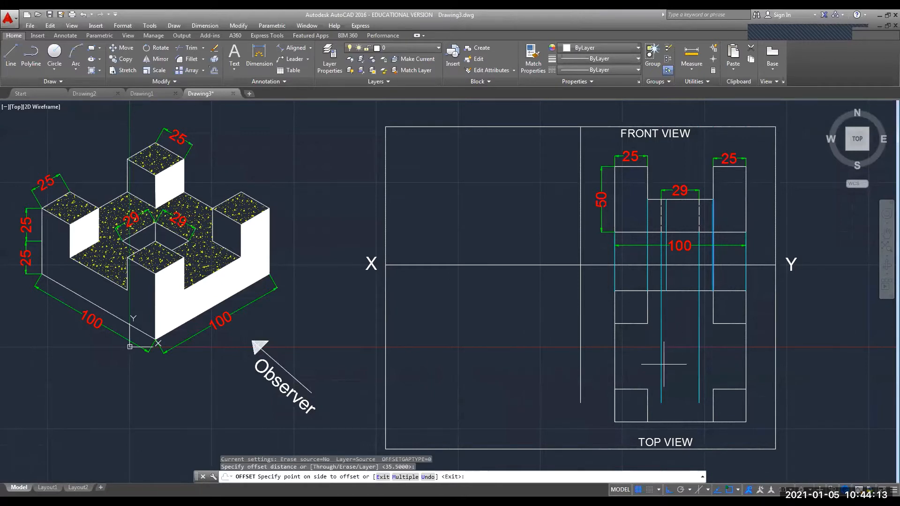
{"action": "left_click", "coordinate": [673, 300]}
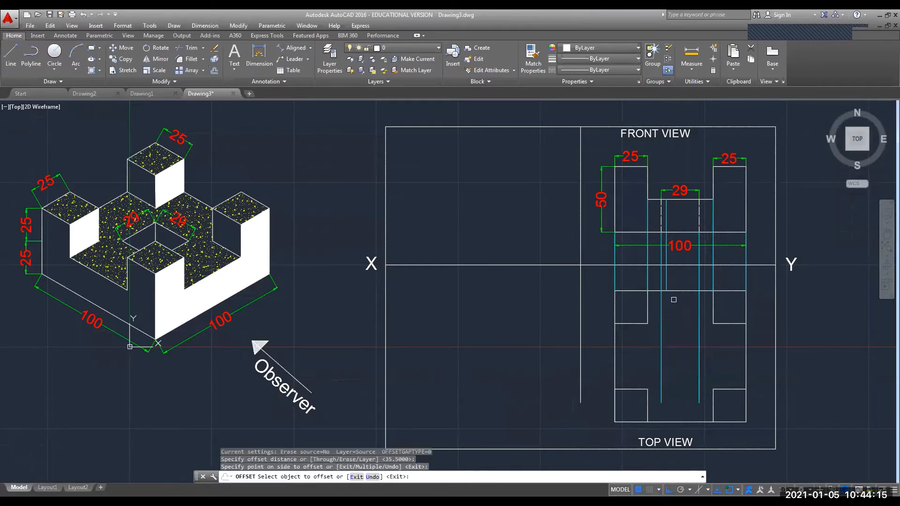
{"action": "left_click", "coordinate": [673, 291]}
{"action": "left_click", "coordinate": [678, 332]}
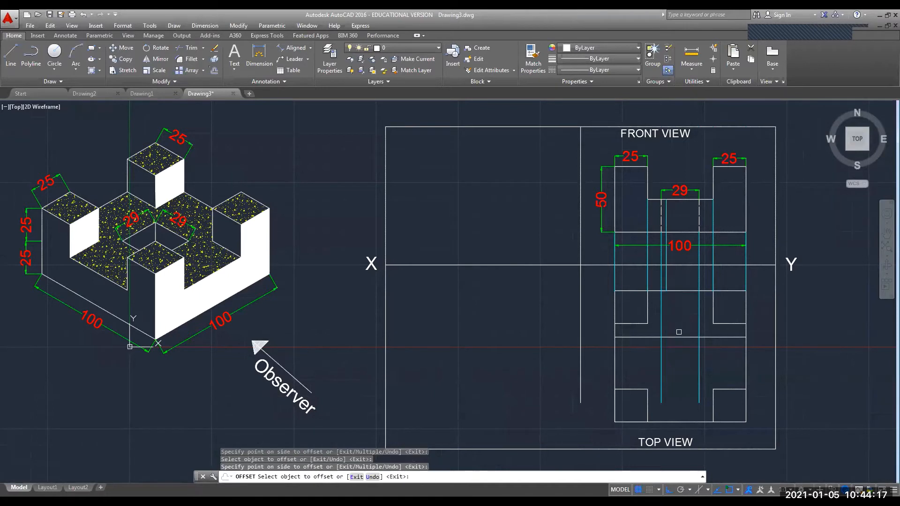
{"action": "left_click", "coordinate": [678, 421]}
{"action": "left_click", "coordinate": [677, 381]}
{"action": "key", "text": "Escape"}
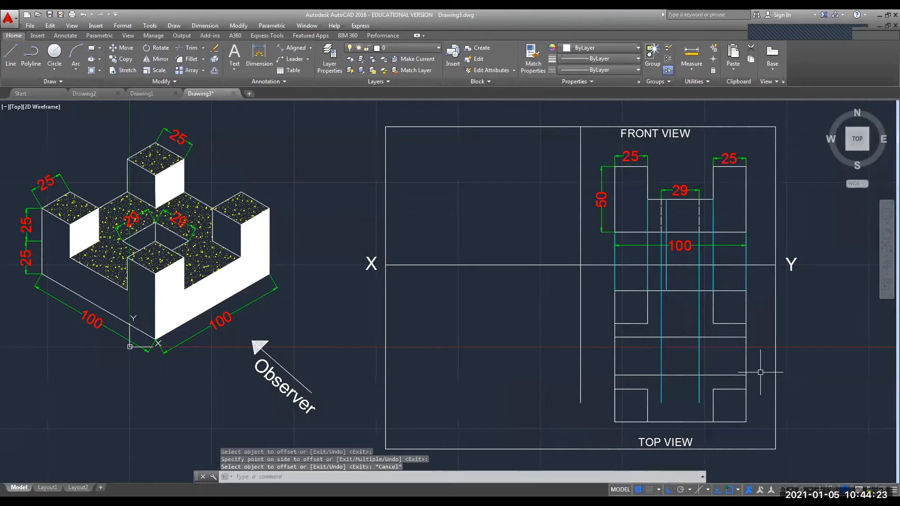
{"action": "type", "text": "TRIM"}
{"action": "key", "text": "Return"}
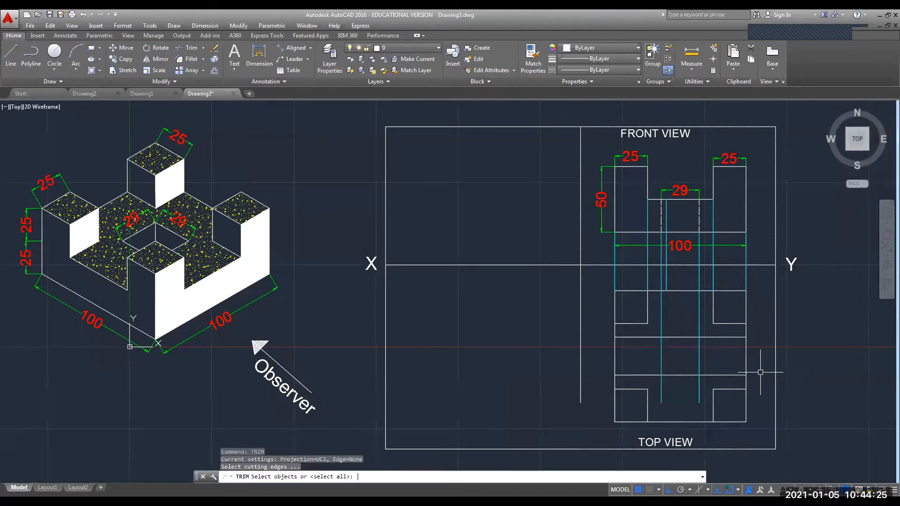
{"action": "left_click", "coordinate": [679, 337]}
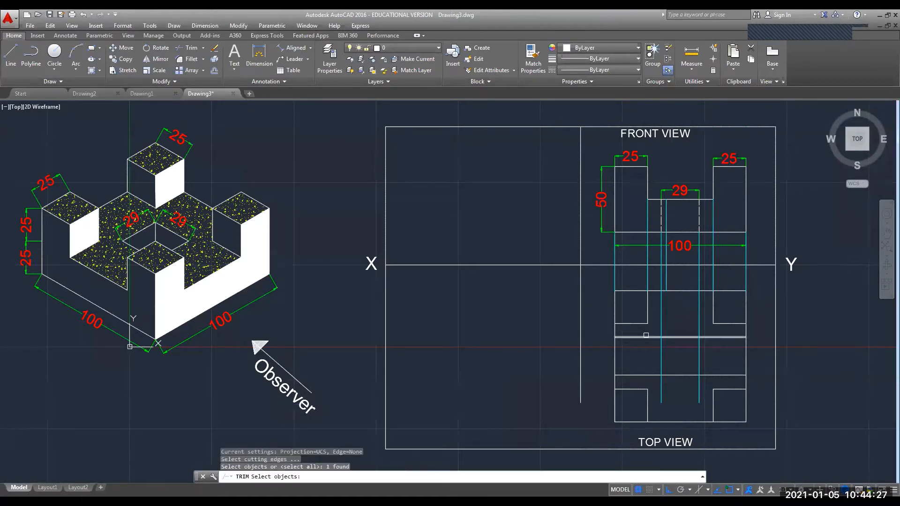
{"action": "key", "text": "Escape"}
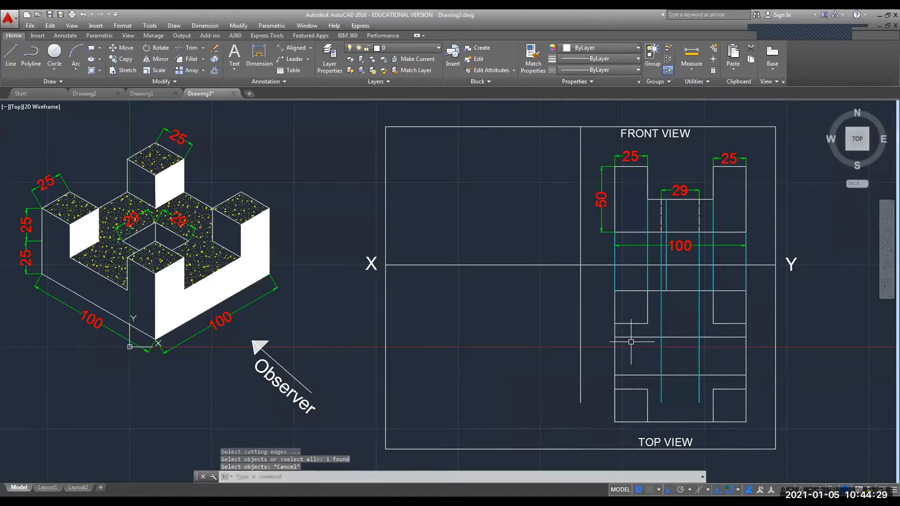
{"action": "type", "text": "TRIM"}
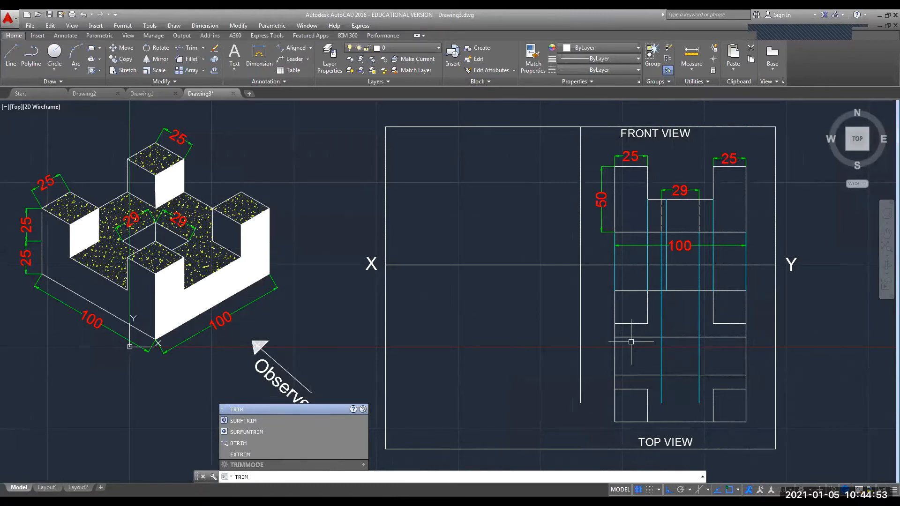
{"action": "key", "text": "Return"}
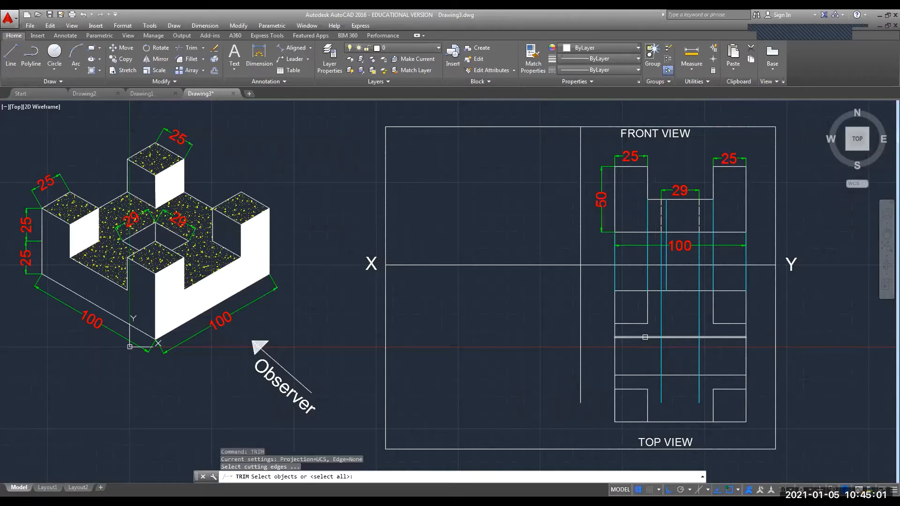
{"action": "left_click", "coordinate": [645, 337]}
{"action": "left_click", "coordinate": [664, 337]}
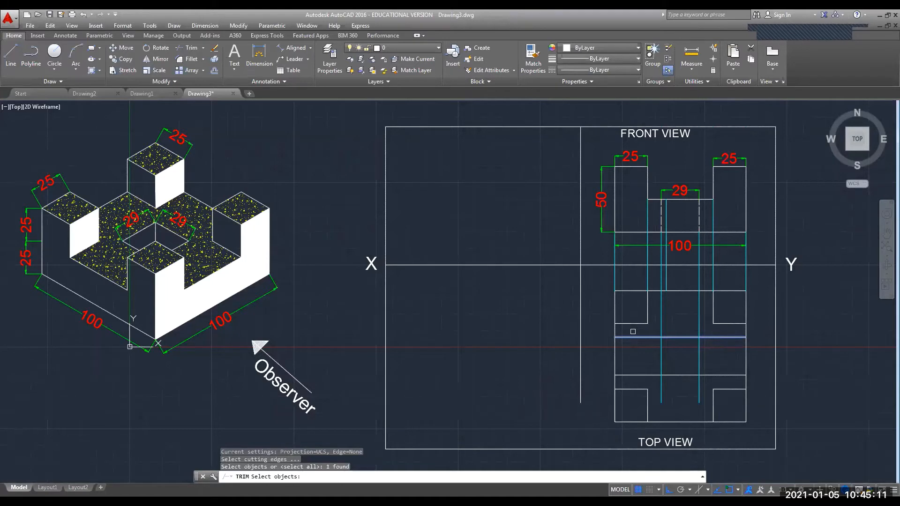
{"action": "key", "text": "Return"}
{"action": "left_click", "coordinate": [661, 326]}
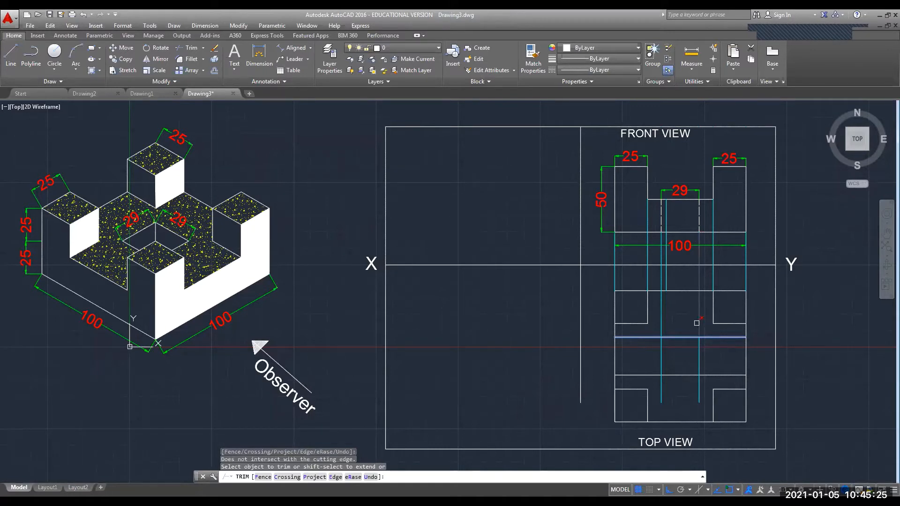
{"action": "key", "text": "Escape"}
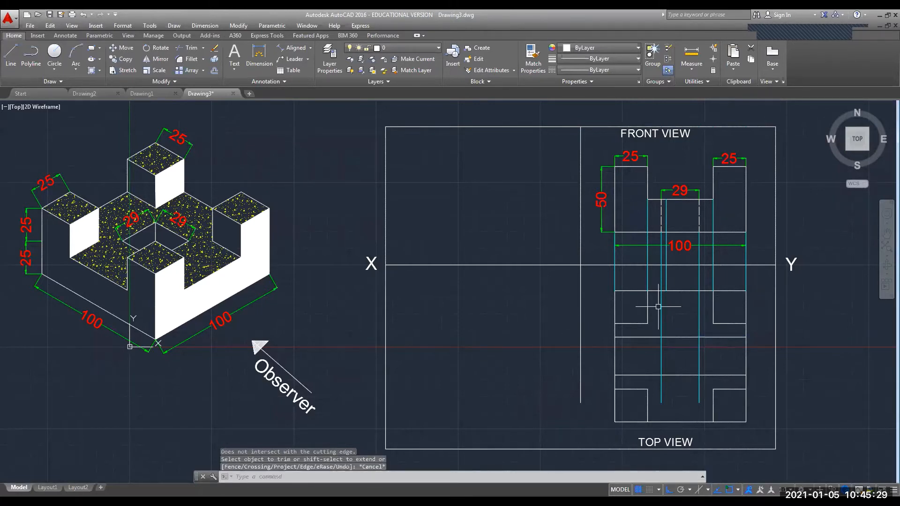
Trim the cyan segments and horizontal line ends lying outside the small central square.
{"action": "type", "text": "TRIM"}
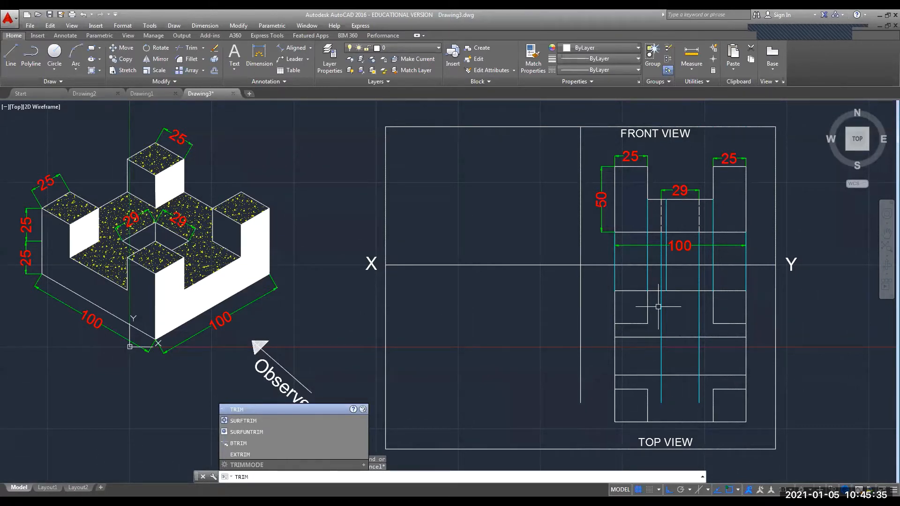
{"action": "key", "text": "Return"}
{"action": "key", "text": "Return"}
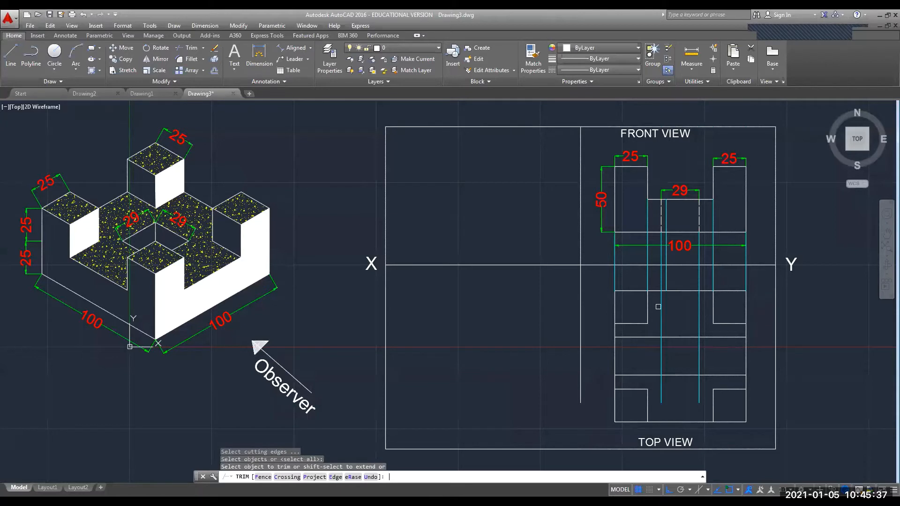
{"action": "left_click", "coordinate": [661, 311]}
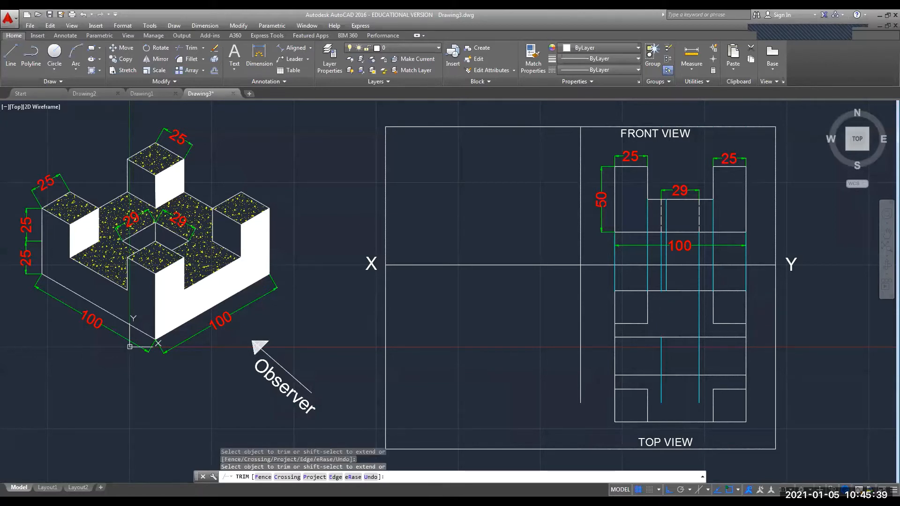
{"action": "left_click", "coordinate": [698, 316]}
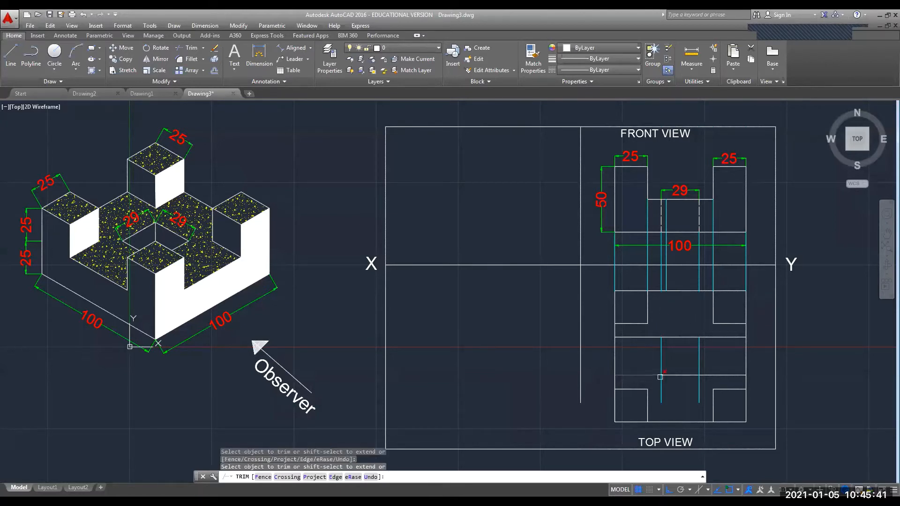
{"action": "left_click", "coordinate": [661, 386]}
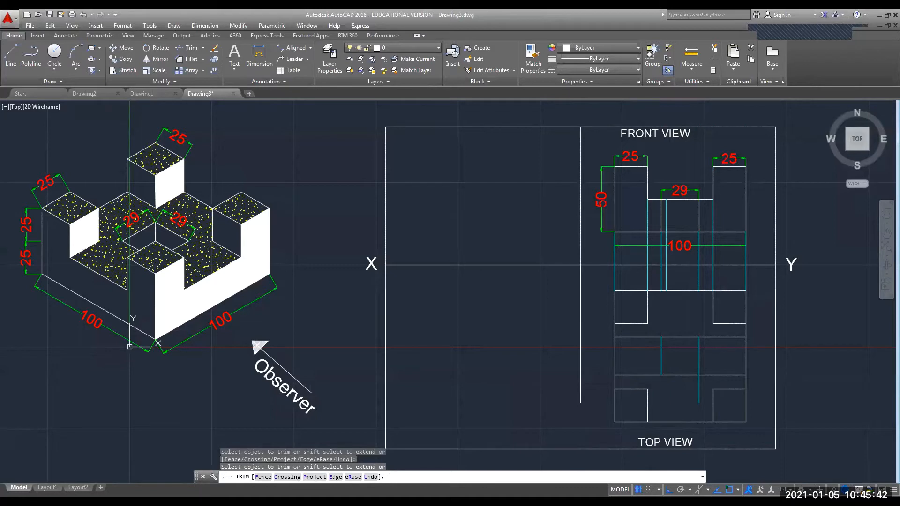
{"action": "left_click", "coordinate": [699, 383]}
{"action": "left_click", "coordinate": [634, 377]}
{"action": "left_click", "coordinate": [636, 375]}
{"action": "left_click", "coordinate": [638, 337]}
{"action": "left_click", "coordinate": [724, 337]}
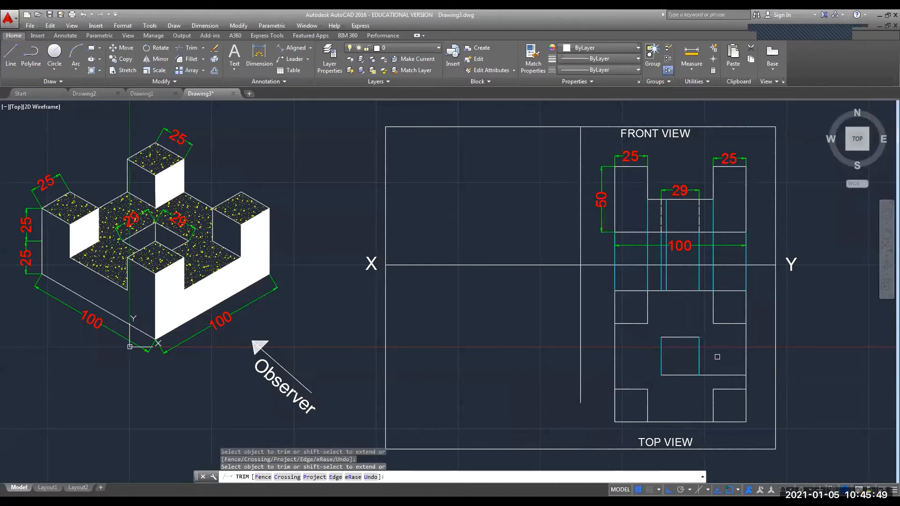
{"action": "left_click", "coordinate": [722, 375]}
{"action": "key", "text": "Escape"}
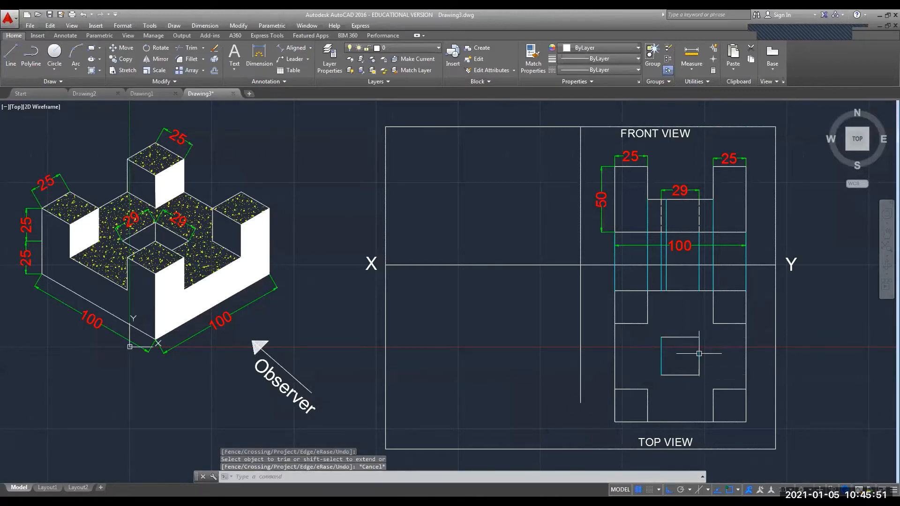
Select the square's left and right cyan sides.
{"action": "left_click", "coordinate": [699, 358]}
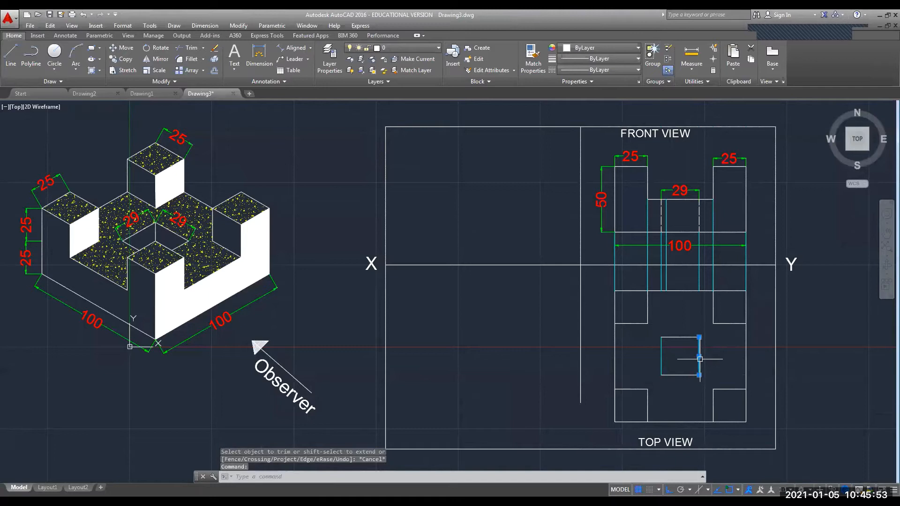
{"action": "key", "text": "Escape"}
{"action": "left_click", "coordinate": [661, 355]}
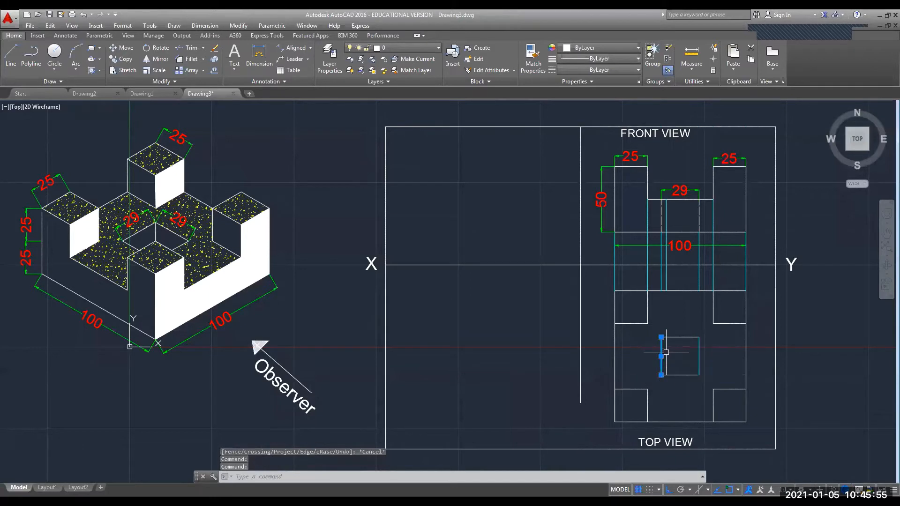
{"action": "left_click", "coordinate": [698, 353]}
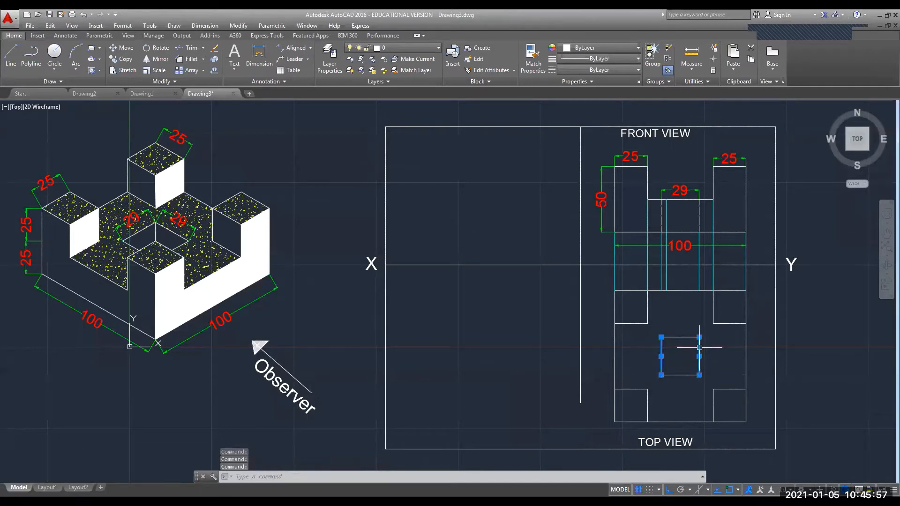
Change the two hole-square sides from Cyan to ByLayer colour in Properties, then close the palette.
{"action": "right_click", "coordinate": [698, 354]}
{"action": "left_click", "coordinate": [716, 330]}
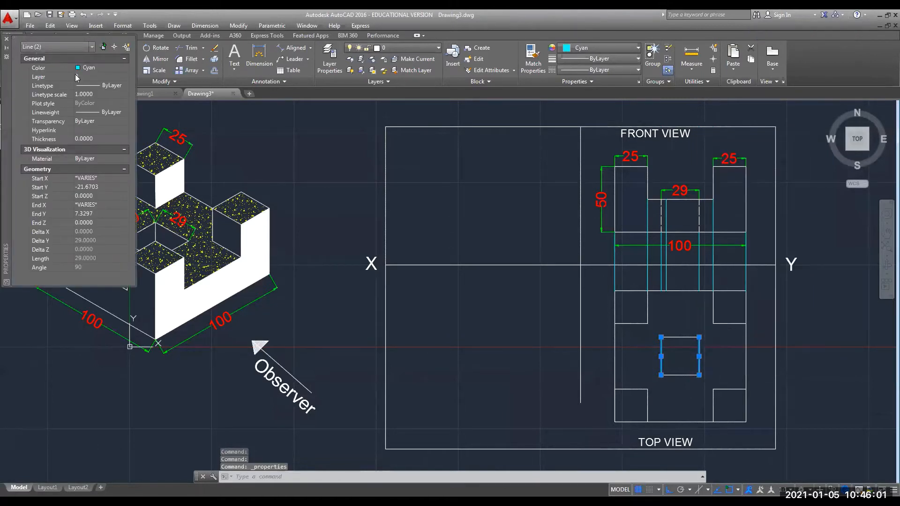
{"action": "left_click", "coordinate": [106, 67]}
{"action": "left_click", "coordinate": [126, 68]}
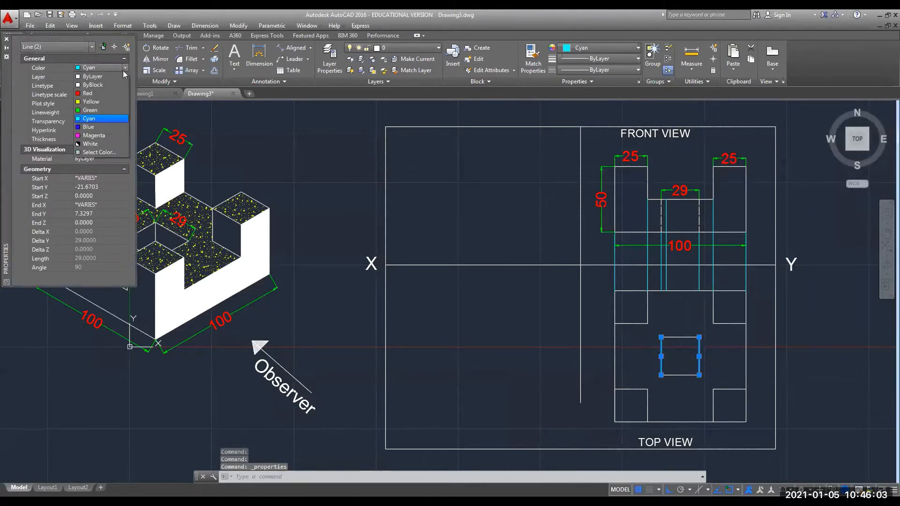
{"action": "left_click", "coordinate": [106, 76]}
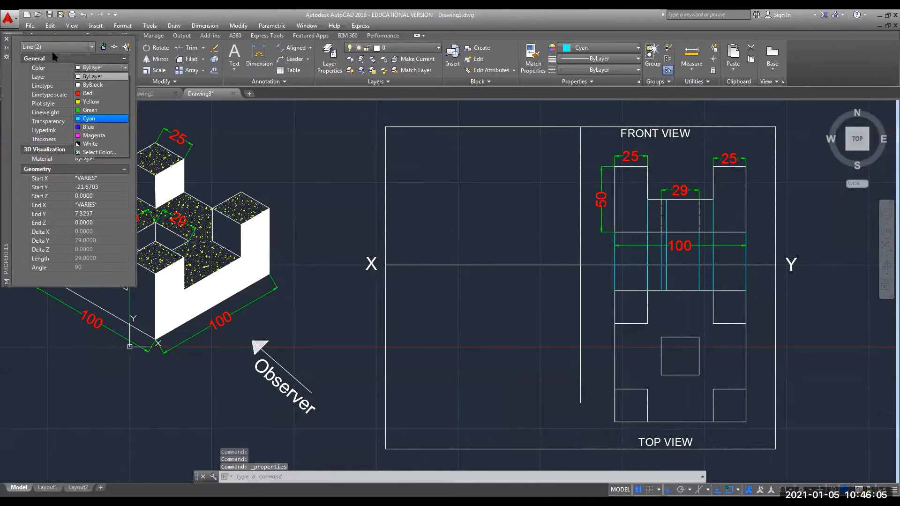
{"action": "left_click", "coordinate": [7, 41]}
{"action": "key", "text": "Escape"}
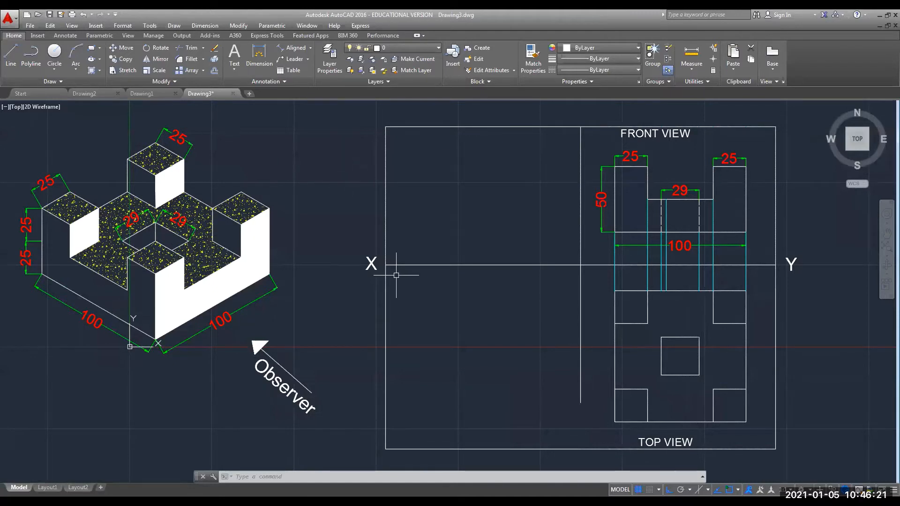
Stretch the vertical line's bottom grip down to the frame's bottom border.
{"action": "left_click", "coordinate": [580, 372]}
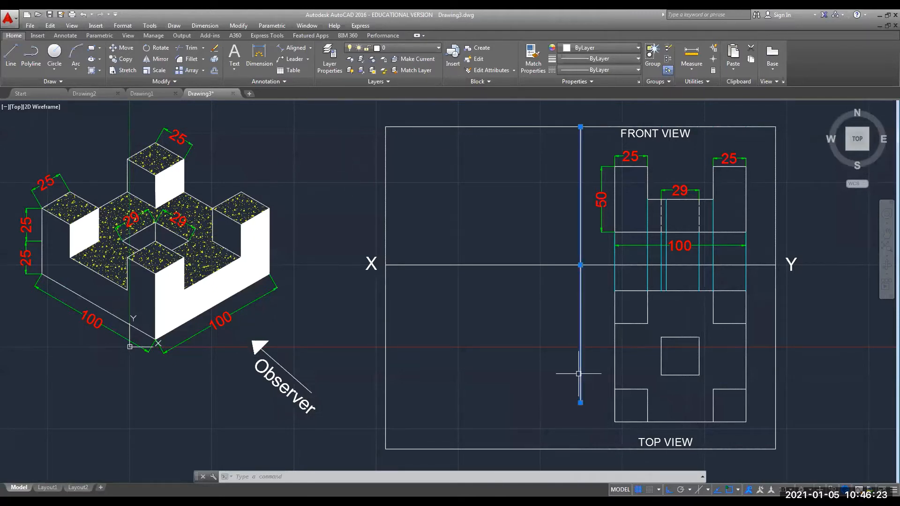
{"action": "left_click", "coordinate": [580, 403]}
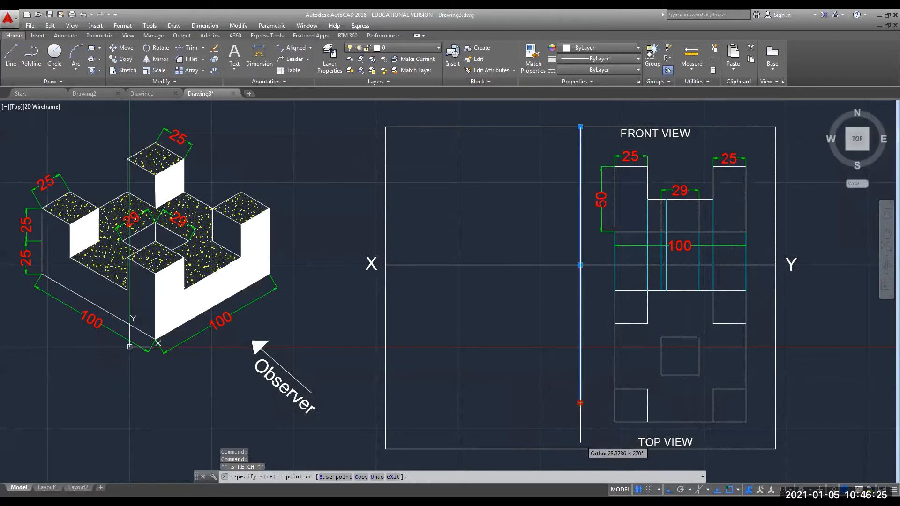
{"action": "key", "text": "Escape"}
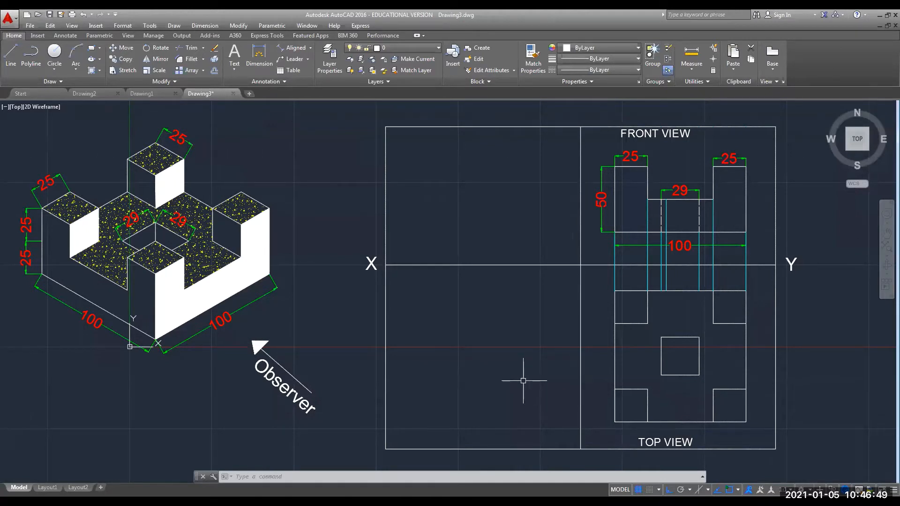
Sketch an angle arc, a 90° corner mark and the diagonal miter direction at the XY line.
{"action": "left_click", "coordinate": [580, 262]}
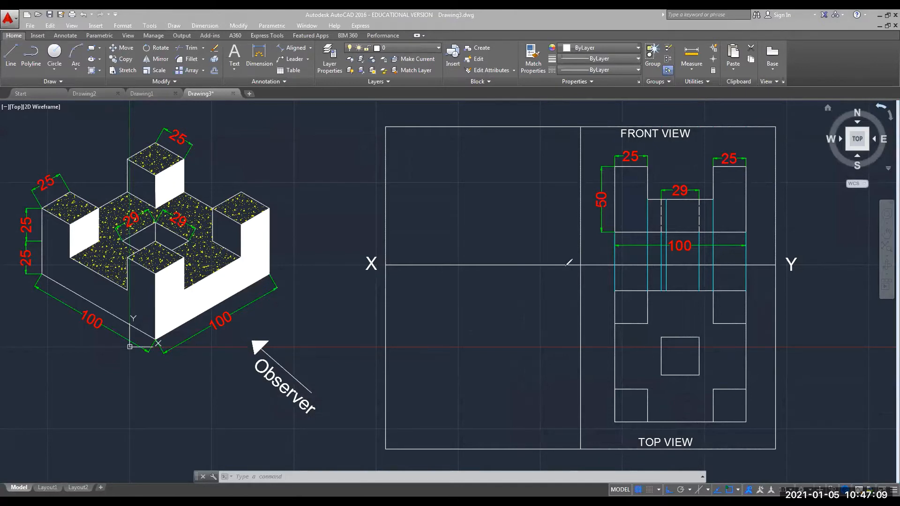
{"action": "left_click_drag", "start_coordinate": [564, 266], "coordinate": [582, 283]}
{"action": "mouse_move", "coordinate": [580, 249]}
{"action": "left_mouse_down"}
{"action": "mouse_move", "coordinate": [591, 261]}
{"action": "mouse_move", "coordinate": [594, 238]}
{"action": "mouse_move", "coordinate": [564, 264]}
{"action": "mouse_move", "coordinate": [569, 230]}
{"action": "left_mouse_up"}
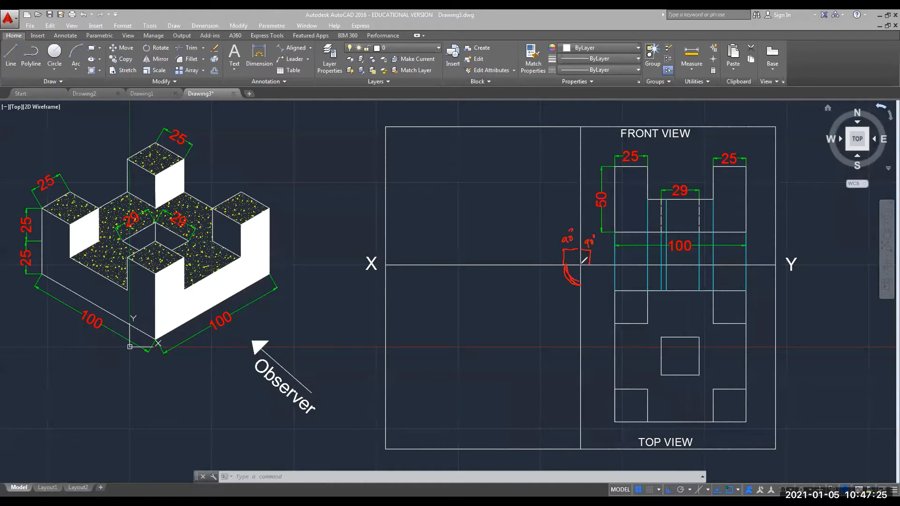
{"action": "mouse_move", "coordinate": [581, 265]}
{"action": "left_mouse_down"}
{"action": "mouse_move", "coordinate": [544, 294]}
{"action": "mouse_move", "coordinate": [557, 286]}
{"action": "mouse_move", "coordinate": [532, 277]}
{"action": "mouse_move", "coordinate": [533, 284]}
{"action": "mouse_move", "coordinate": [541, 269]}
{"action": "left_mouse_up"}
Handwrite the angle value and 180 + 45 = 225, then highlight the 90° angle from XY.
{"action": "mouse_move", "coordinate": [285, 136]}
{"action": "left_mouse_down"}
{"action": "mouse_move", "coordinate": [282, 151]}
{"action": "mouse_move", "coordinate": [302, 127]}
{"action": "mouse_move", "coordinate": [308, 156]}
{"action": "mouse_move", "coordinate": [331, 151]}
{"action": "left_mouse_up"}
{"action": "mouse_move", "coordinate": [294, 175]}
{"action": "left_mouse_down"}
{"action": "mouse_move", "coordinate": [305, 184]}
{"action": "mouse_move", "coordinate": [329, 159]}
{"action": "left_mouse_up"}
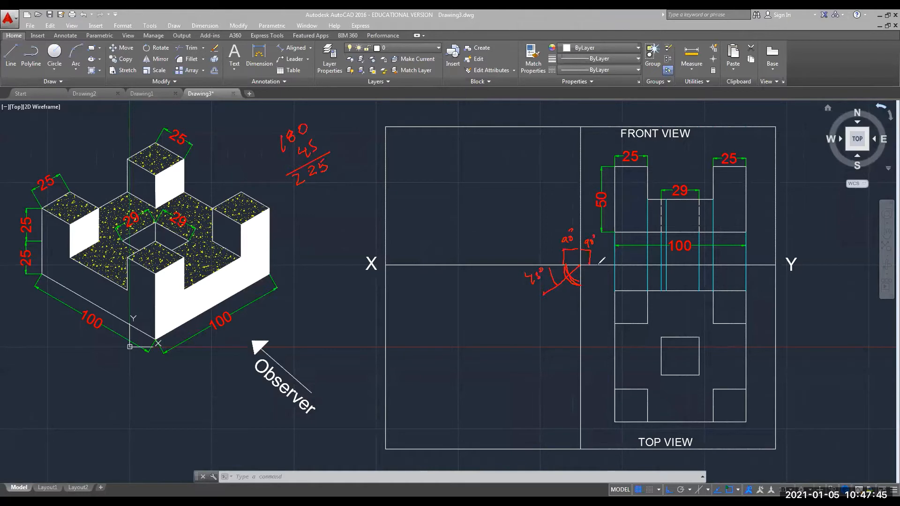
{"action": "mouse_move", "coordinate": [596, 265]}
{"action": "left_mouse_down"}
{"action": "mouse_move", "coordinate": [568, 243]}
{"action": "mouse_move", "coordinate": [563, 275]}
{"action": "mouse_move", "coordinate": [568, 252]}
{"action": "mouse_move", "coordinate": [596, 263]}
{"action": "mouse_move", "coordinate": [591, 241]}
{"action": "mouse_move", "coordinate": [572, 240]}
{"action": "mouse_move", "coordinate": [560, 269]}
{"action": "mouse_move", "coordinate": [572, 249]}
{"action": "mouse_move", "coordinate": [591, 257]}
{"action": "mouse_move", "coordinate": [589, 248]}
{"action": "left_mouse_up"}
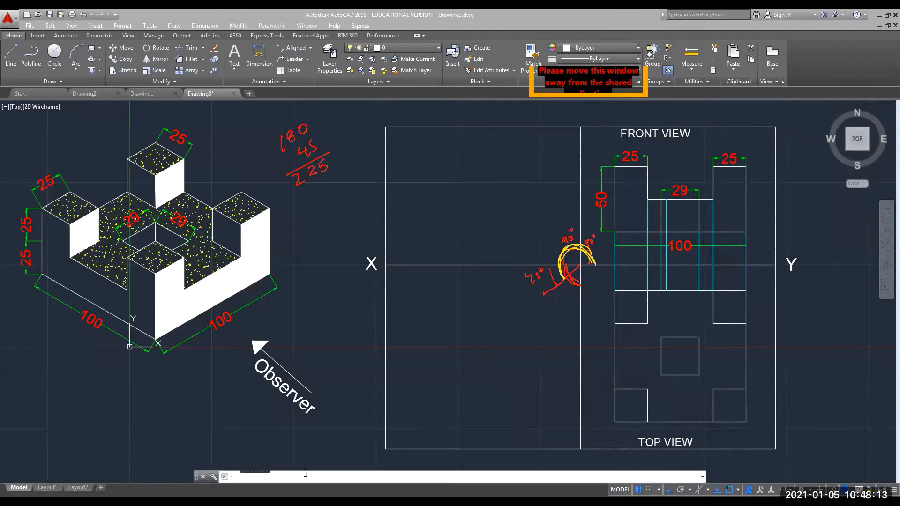
Start a line (L) where the vertical meets the XY line, with Ortho turned off.
{"action": "type", "text": "L"}
{"action": "key", "text": "Return"}
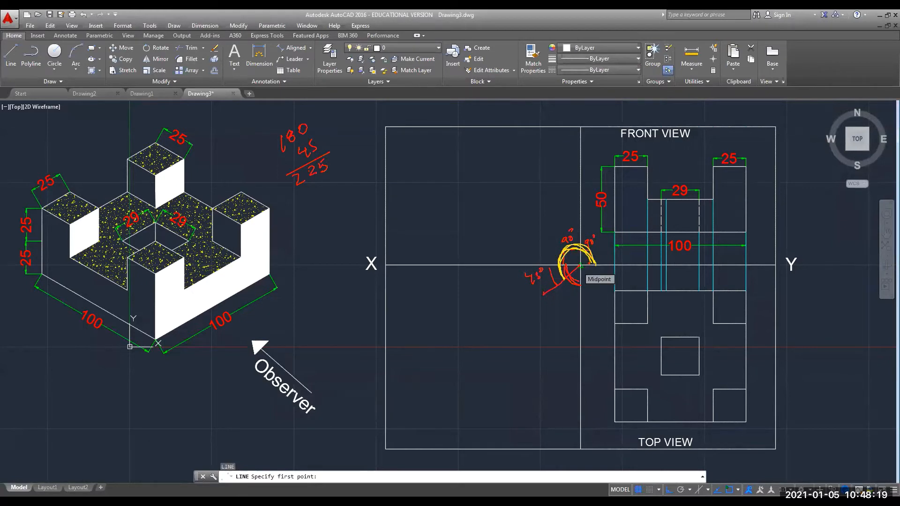
{"action": "left_click", "coordinate": [580, 265]}
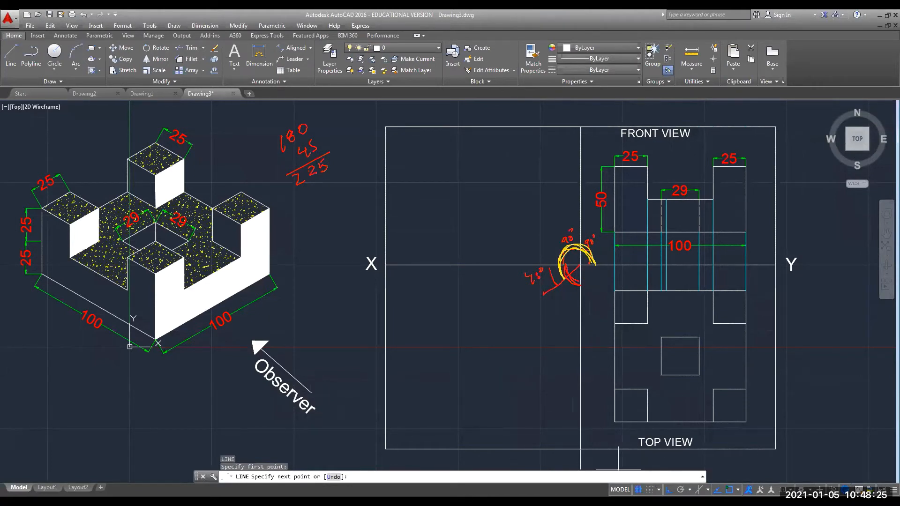
{"action": "left_click", "coordinate": [669, 490]}
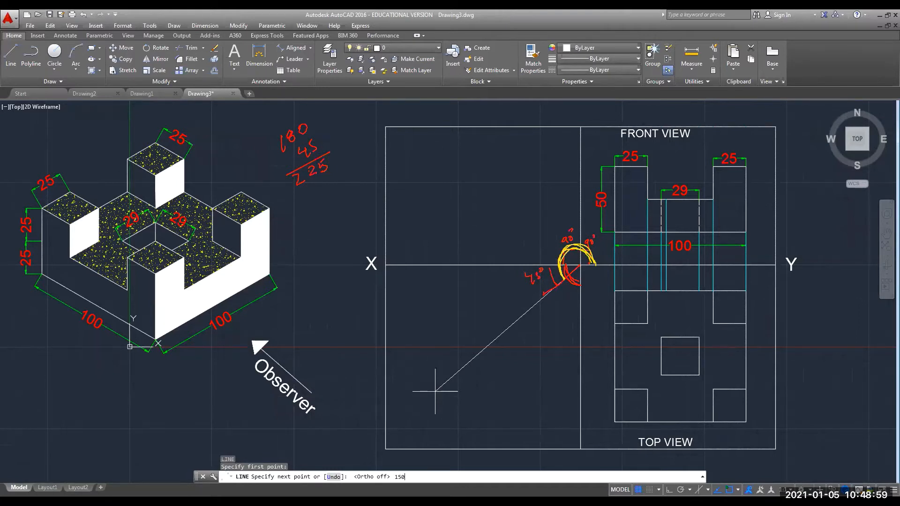
{"action": "type", "text": "@225"}
{"action": "key", "text": "Return"}
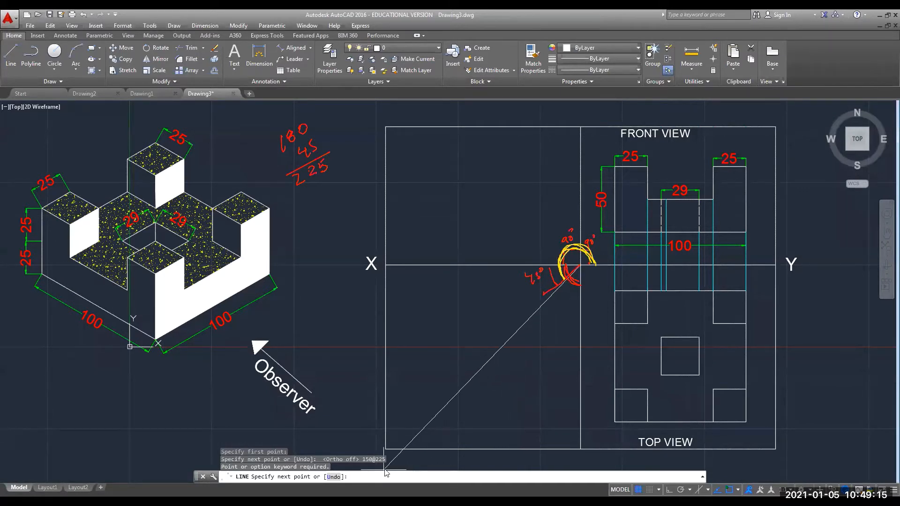
{"action": "type", "text": "150"}
{"action": "key", "text": "Home"}
{"action": "type", "text": "@"}
{"action": "key", "text": "Right"}
{"action": "type", "text": "<"}
{"action": "key", "text": "Return"}
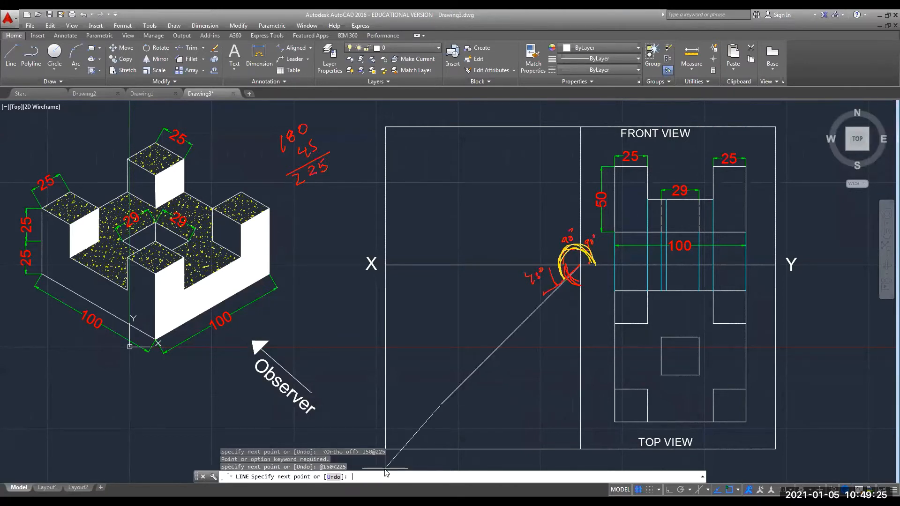
{"action": "key", "text": "Escape"}
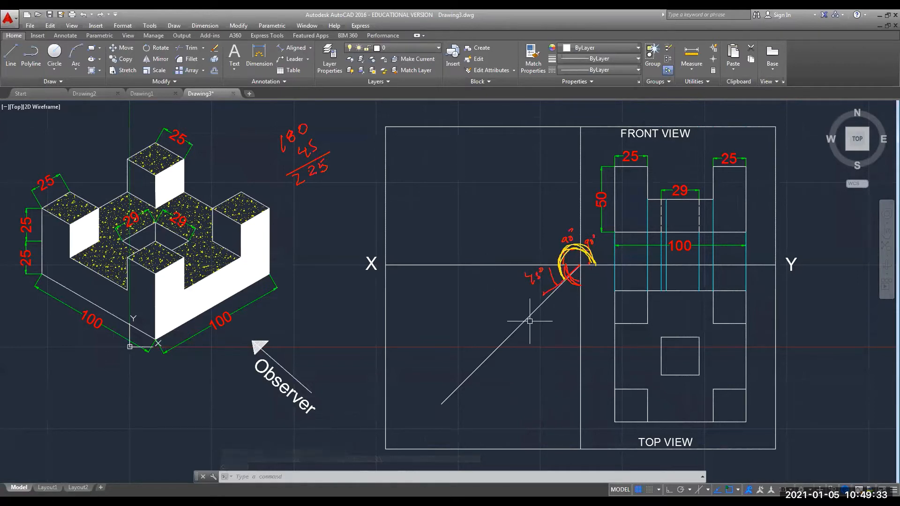
Extend the diagonal's lower end to the frame's bottom-left corner and clear the pen annotations.
{"action": "left_click", "coordinate": [486, 360]}
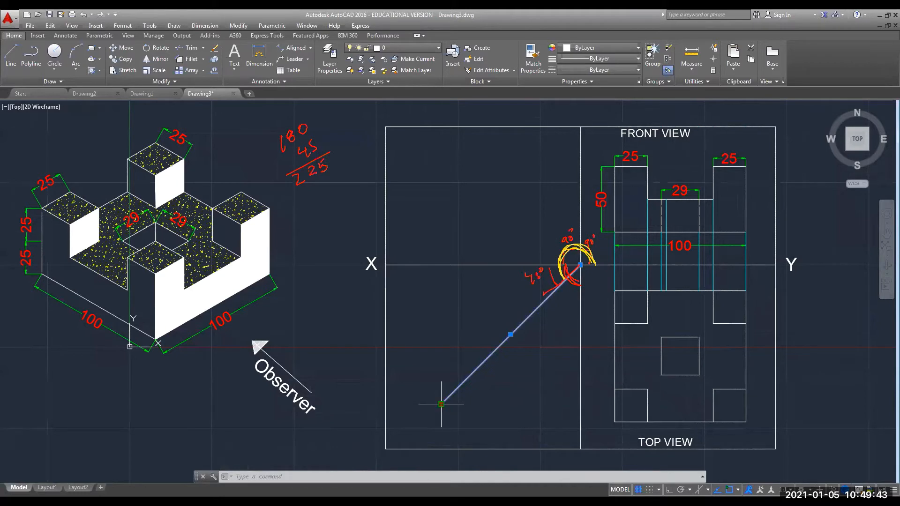
{"action": "left_click", "coordinate": [441, 404]}
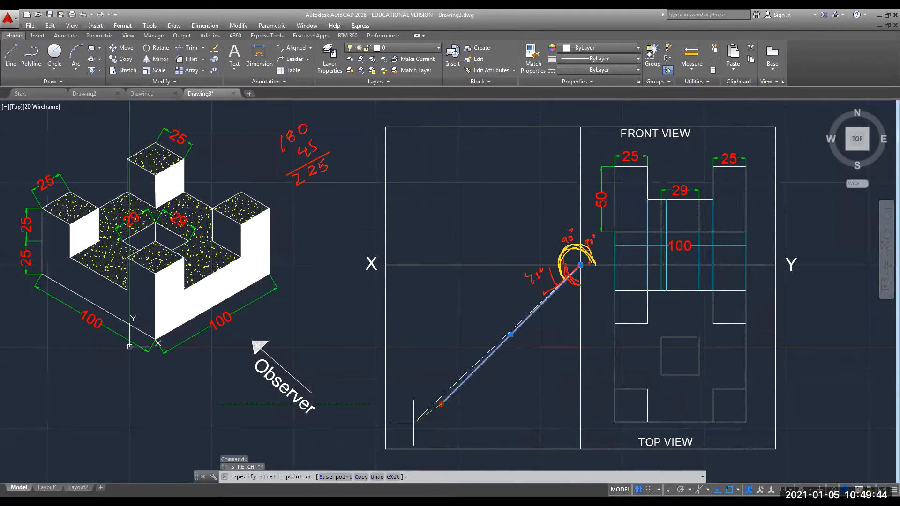
{"action": "left_click", "coordinate": [398, 446]}
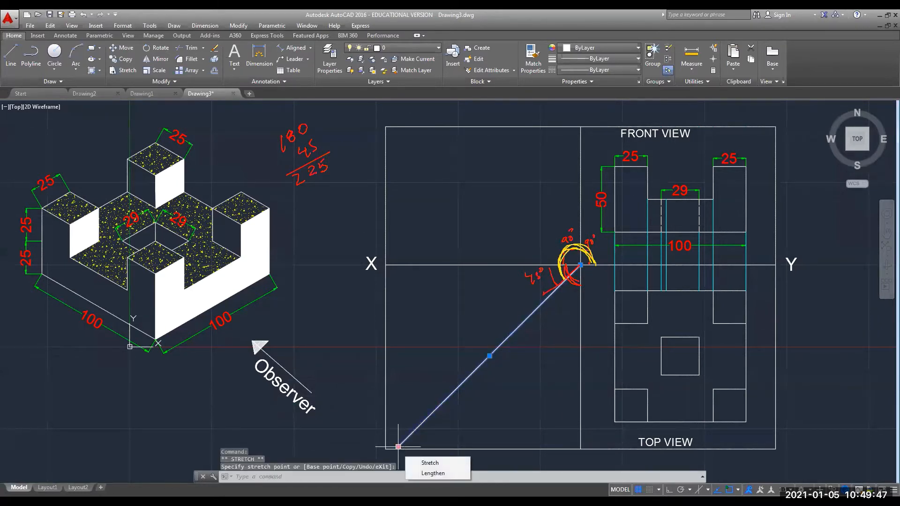
{"action": "key", "text": "Escape"}
{"action": "key", "text": "Escape"}
{"action": "key", "text": "Escape"}
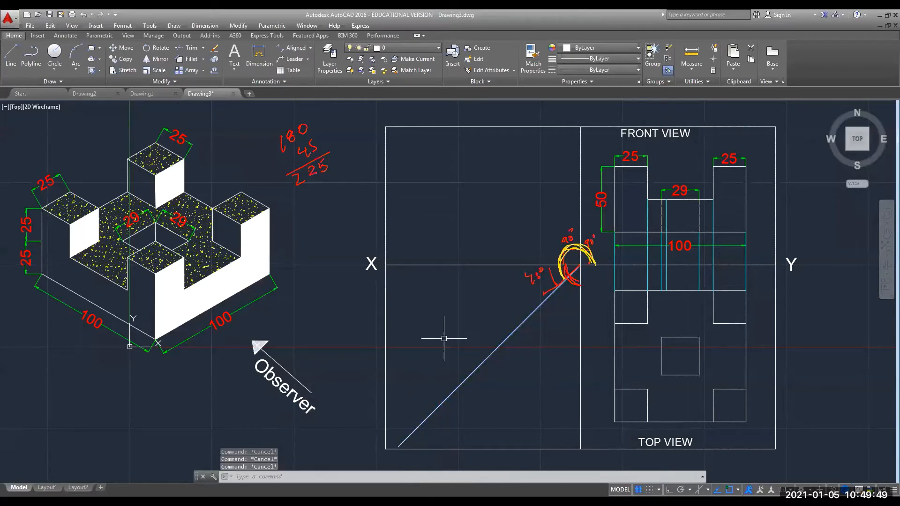
{"action": "left_click", "coordinate": [771, 23]}
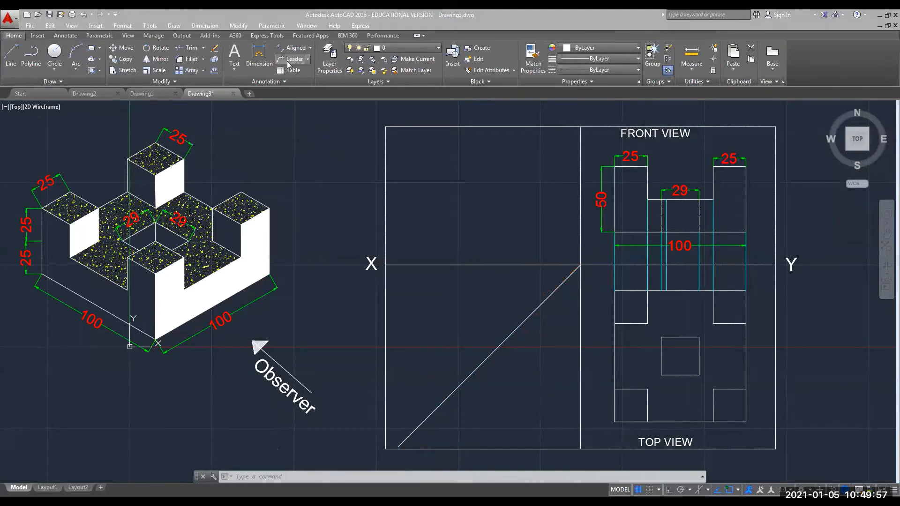
{"action": "left_click", "coordinate": [310, 48]}
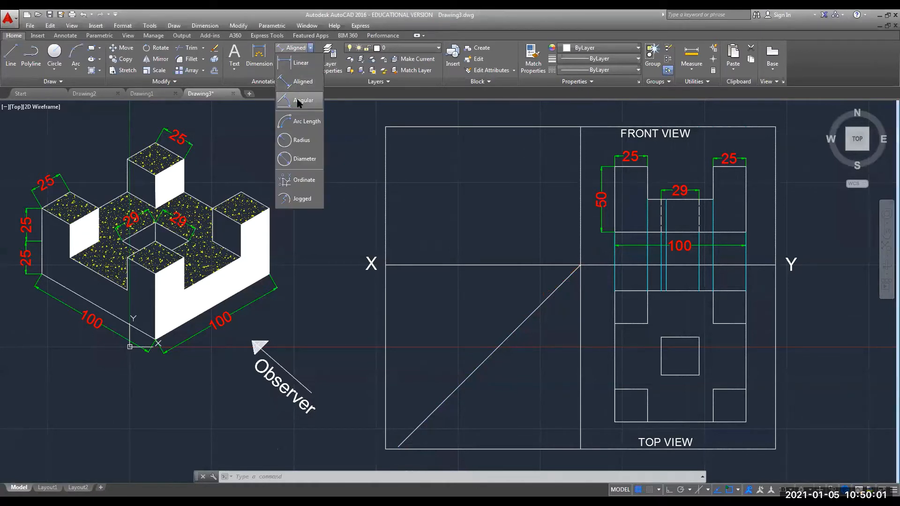
{"action": "left_click", "coordinate": [299, 101]}
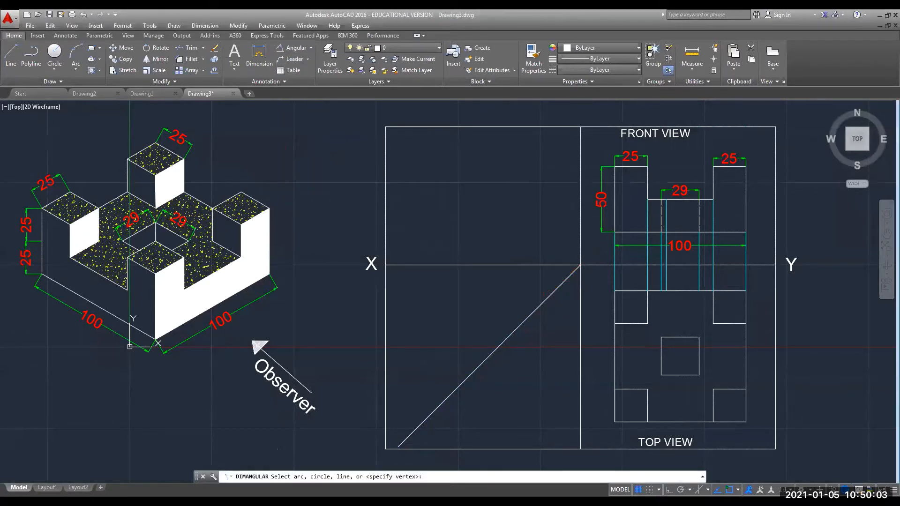
{"action": "left_click", "coordinate": [598, 265]}
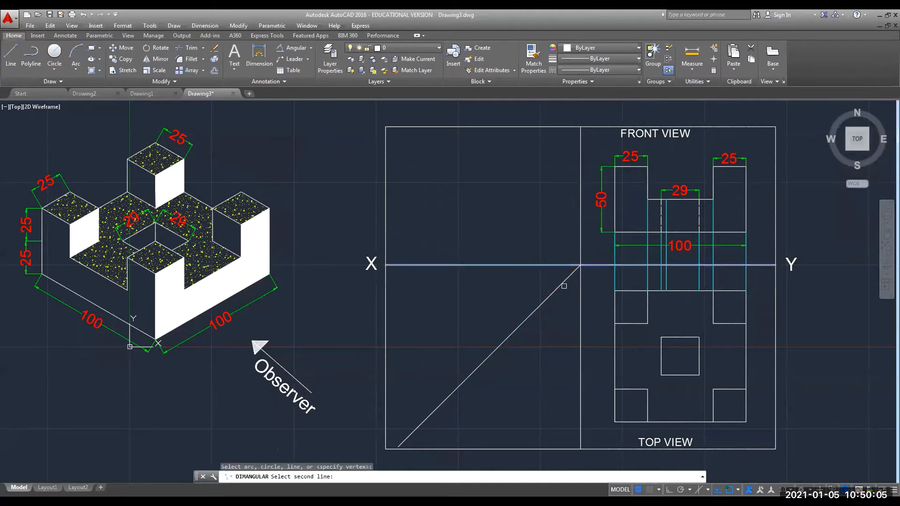
{"action": "left_click", "coordinate": [561, 284]}
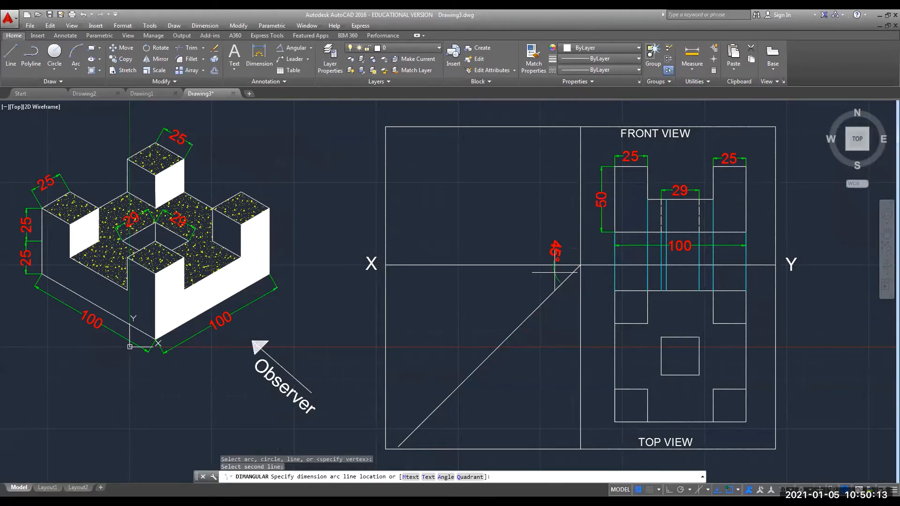
{"action": "left_click", "coordinate": [554, 273]}
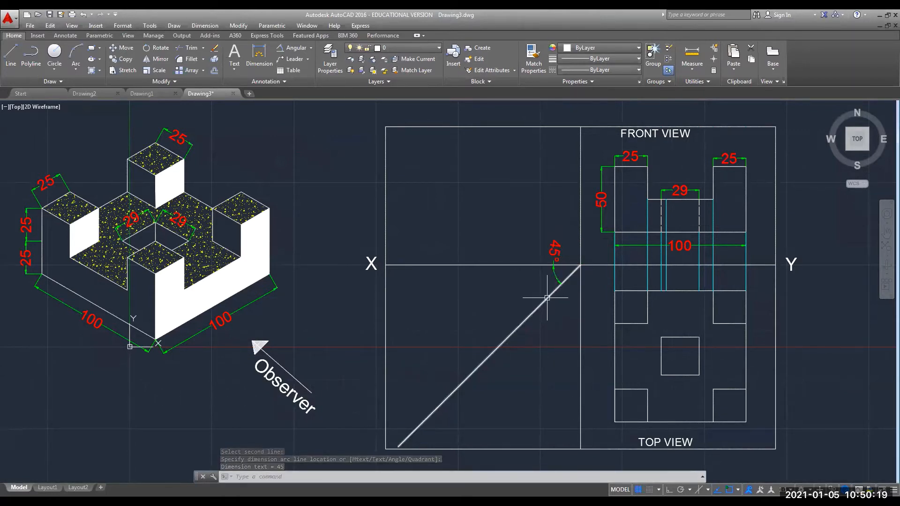
{"action": "left_click", "coordinate": [553, 273]}
{"action": "key", "text": "Escape"}
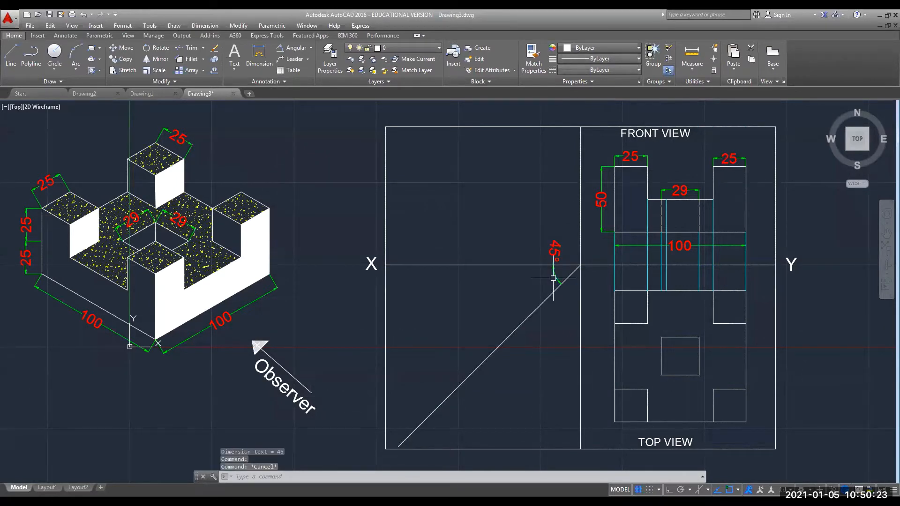
{"action": "left_click", "coordinate": [545, 244]}
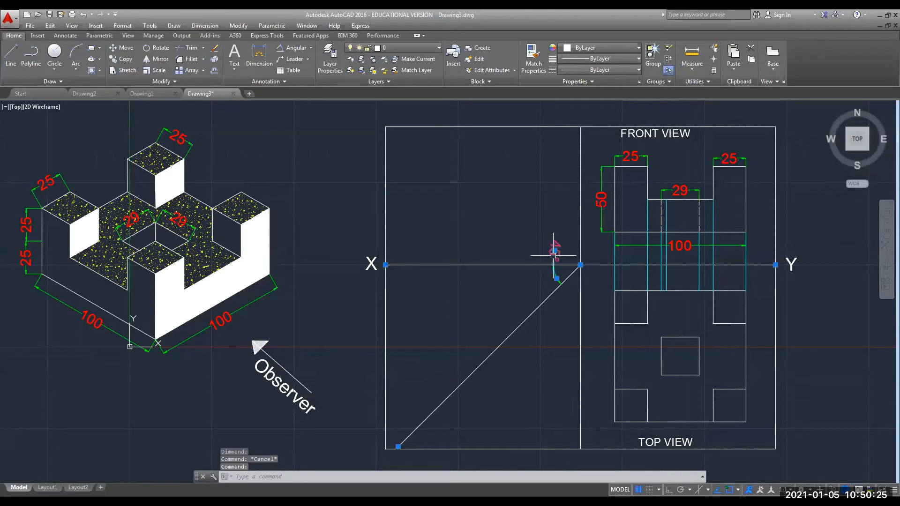
{"action": "key", "text": "Delete"}
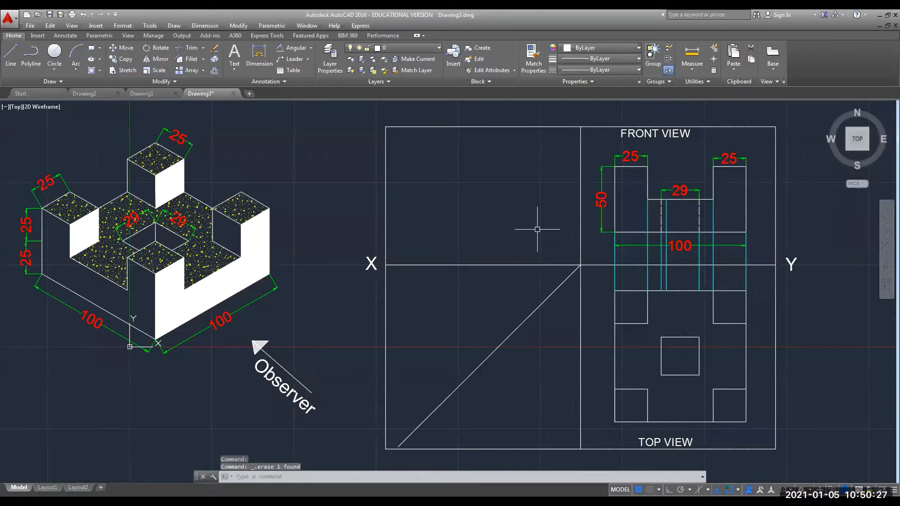
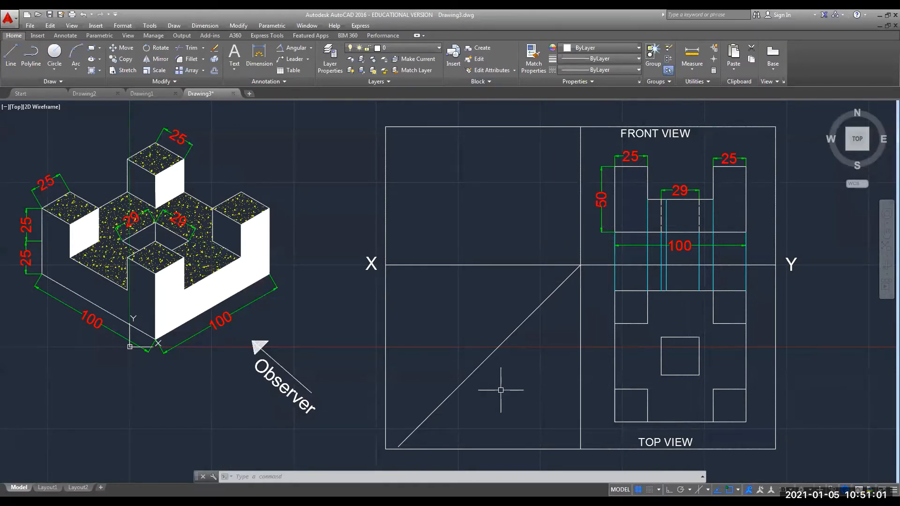
Draw six horizontal XLINEs through the top view's horizontal edges, from bottom edge to upper edge.
{"action": "type", "text": "XLI"}
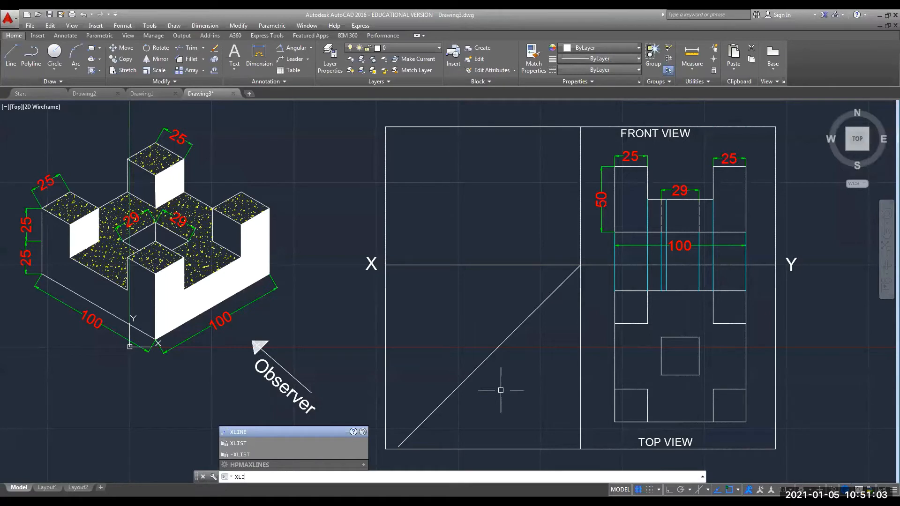
{"action": "type", "text": "NE"}
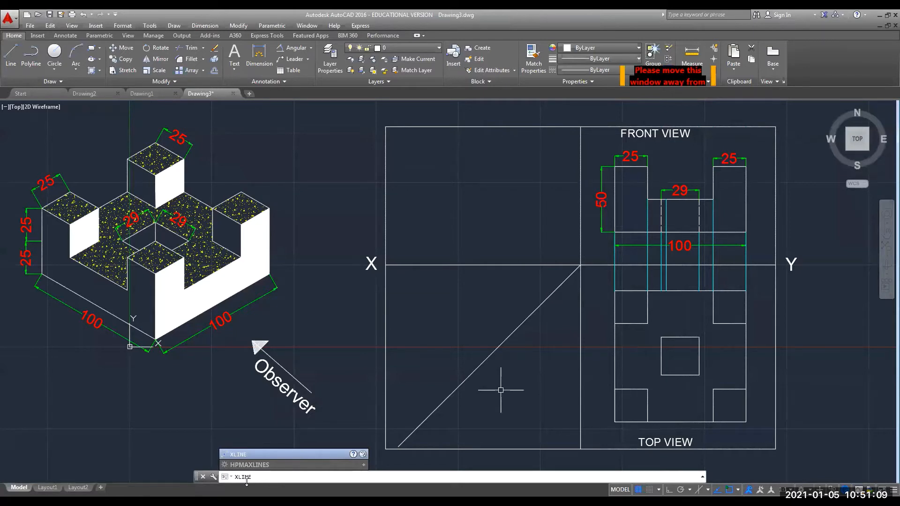
{"action": "key", "text": "Return"}
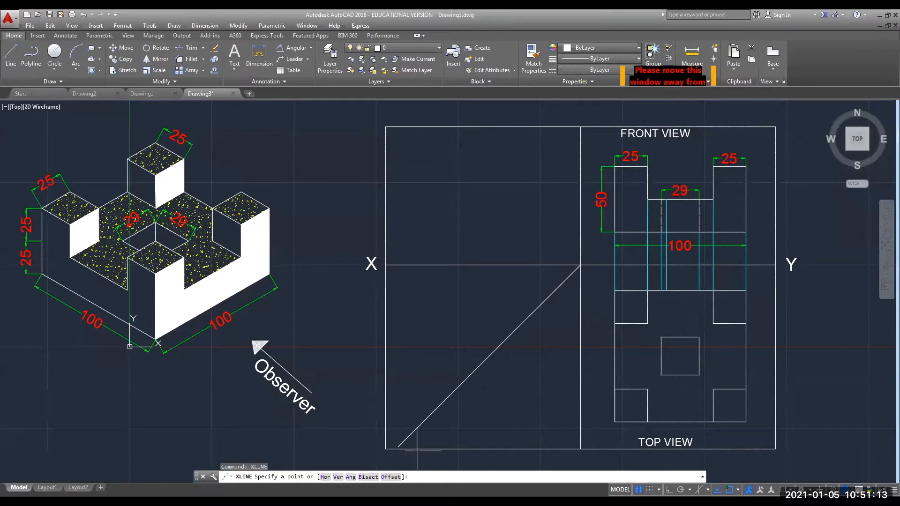
{"action": "left_click", "coordinate": [324, 478]}
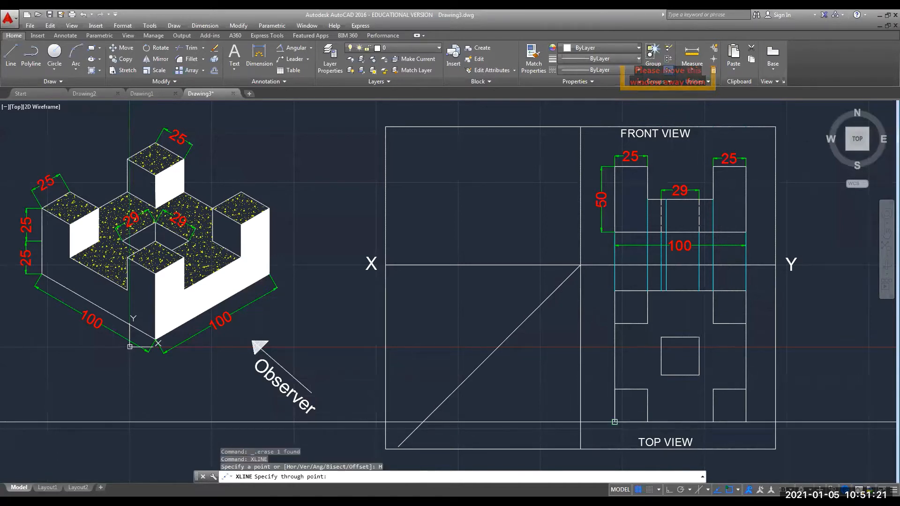
{"action": "left_click", "coordinate": [614, 422]}
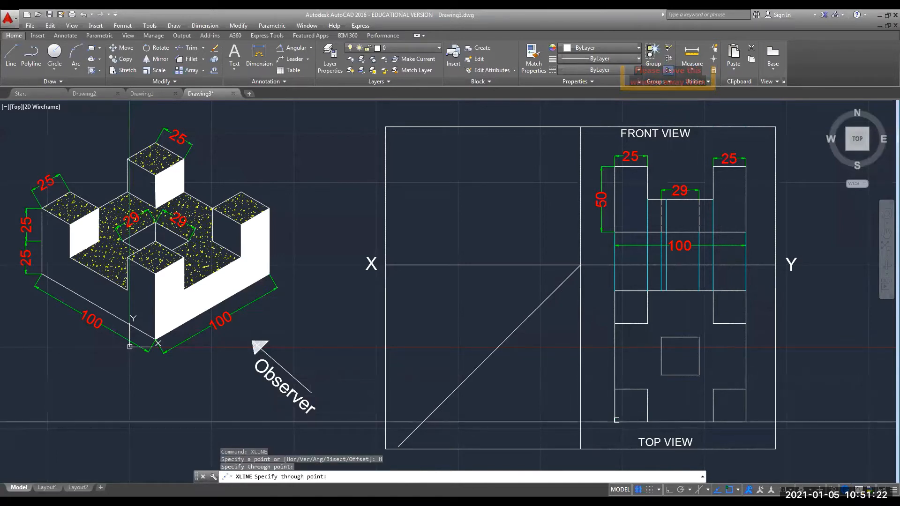
{"action": "left_click", "coordinate": [615, 389]}
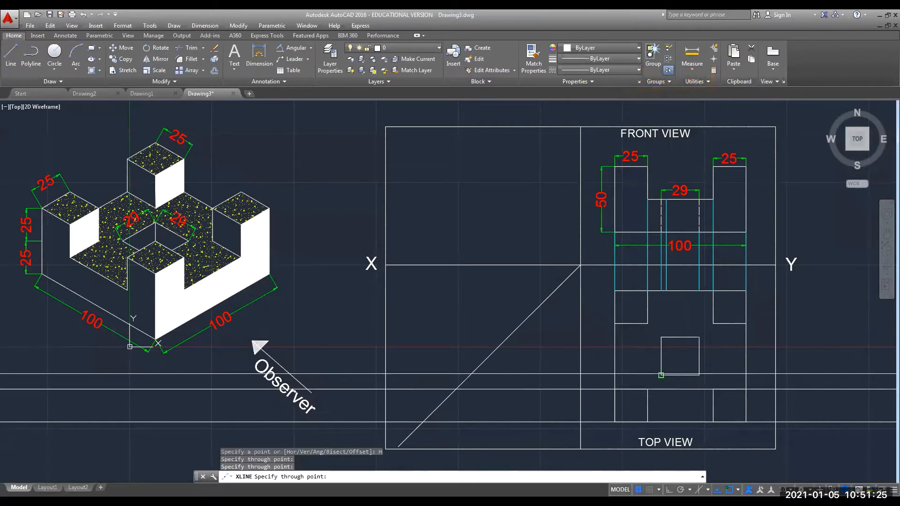
{"action": "left_click", "coordinate": [660, 375]}
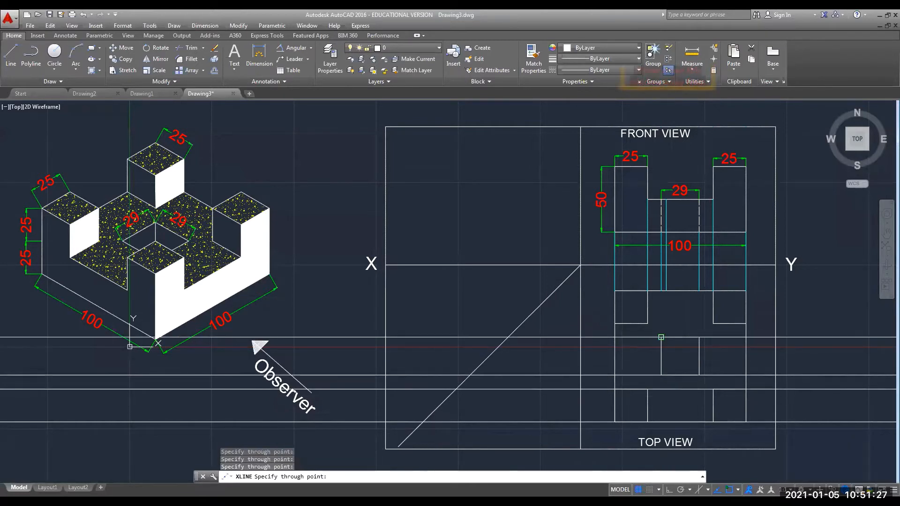
{"action": "left_click", "coordinate": [662, 338]}
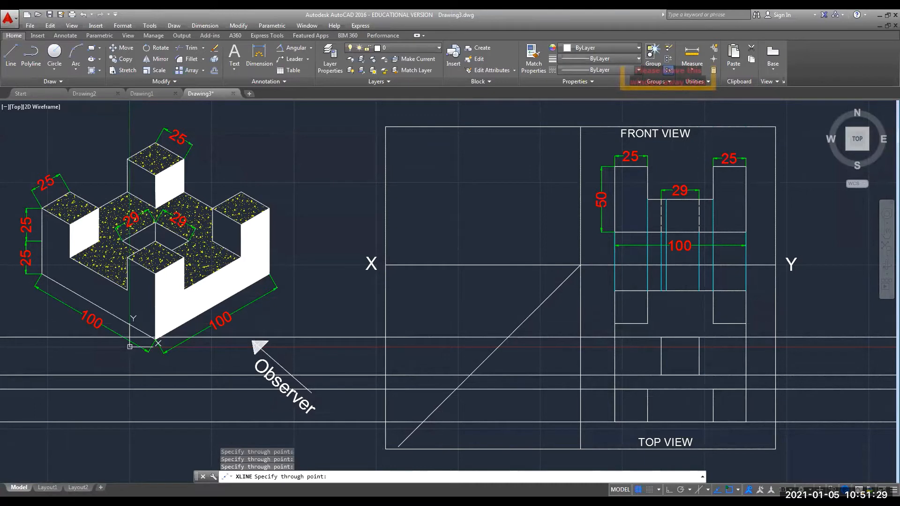
{"action": "left_click", "coordinate": [614, 324]}
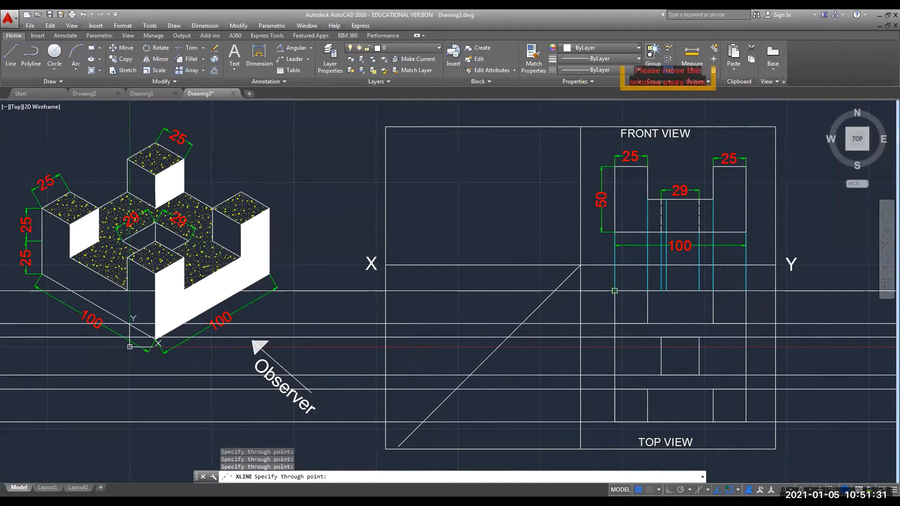
{"action": "left_click", "coordinate": [614, 290]}
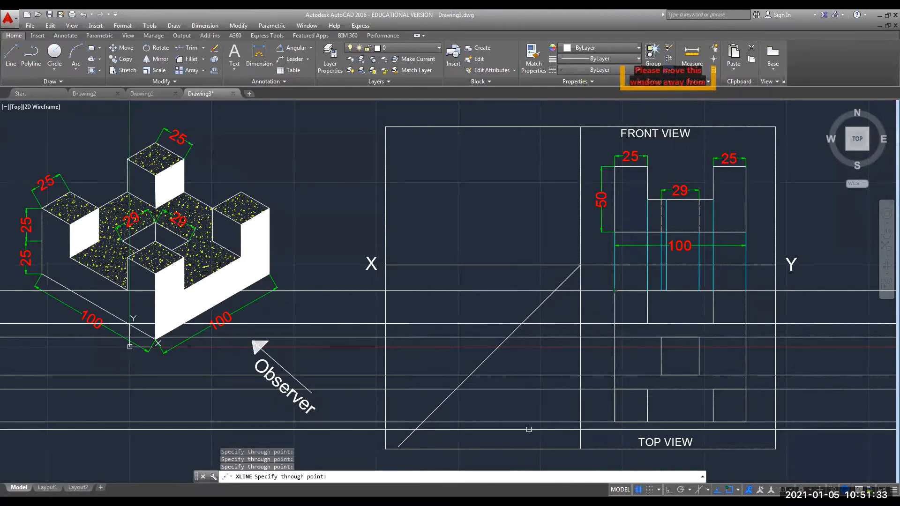
{"action": "key", "text": "Escape"}
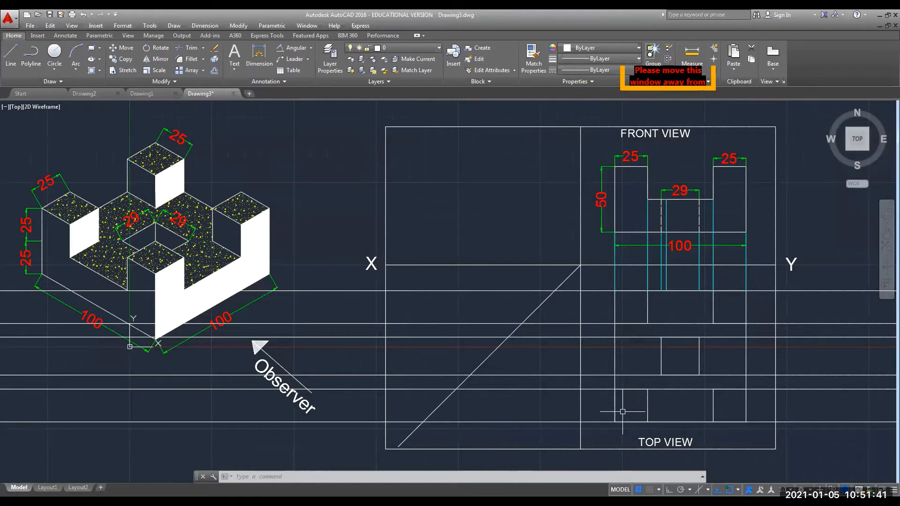
Select the six horizontal construction lines running through the top view.
{"action": "left_click", "coordinate": [497, 422]}
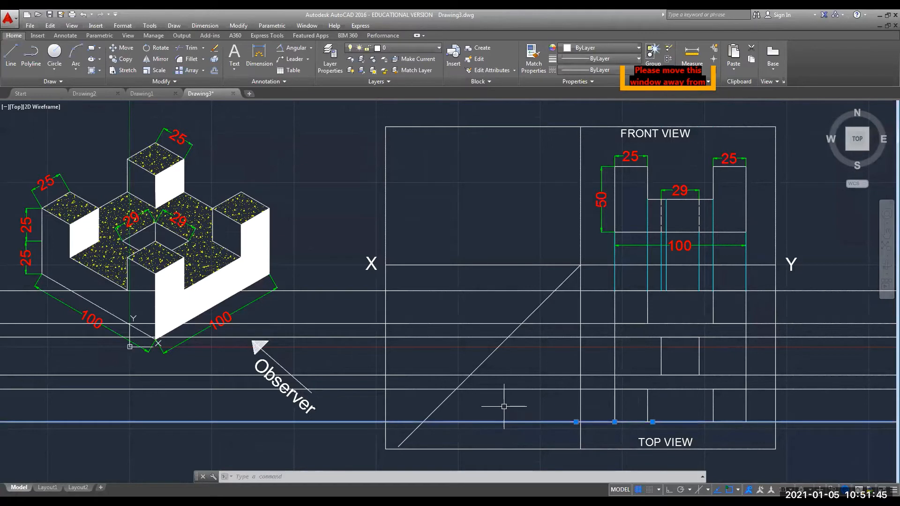
{"action": "left_click", "coordinate": [509, 389]}
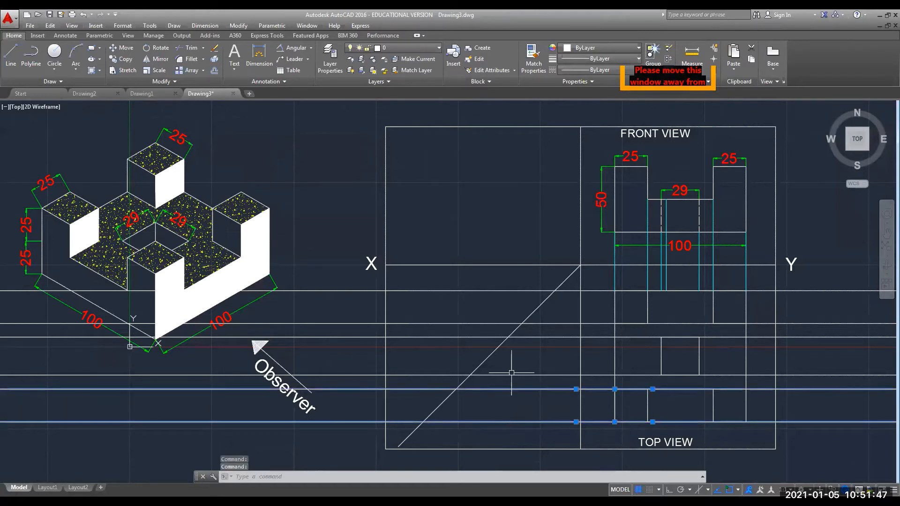
{"action": "left_click", "coordinate": [510, 374]}
{"action": "left_click", "coordinate": [521, 338]}
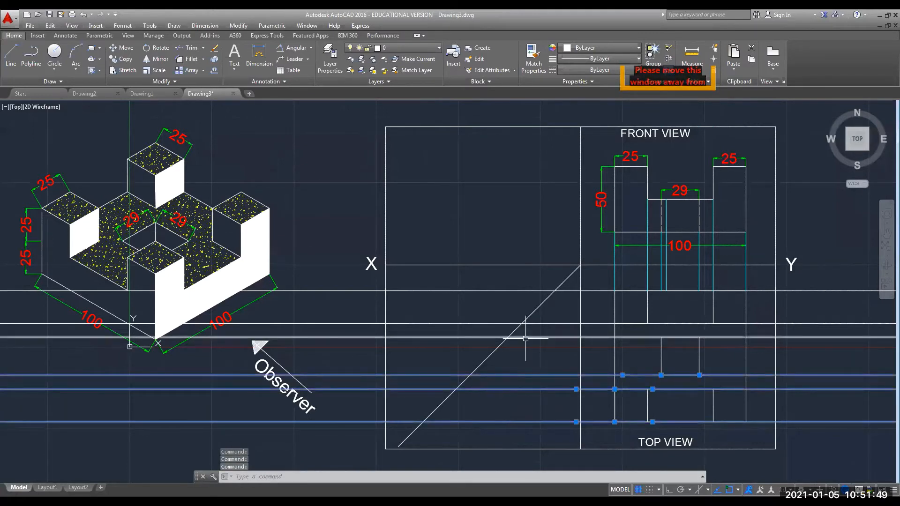
{"action": "left_click", "coordinate": [495, 323]}
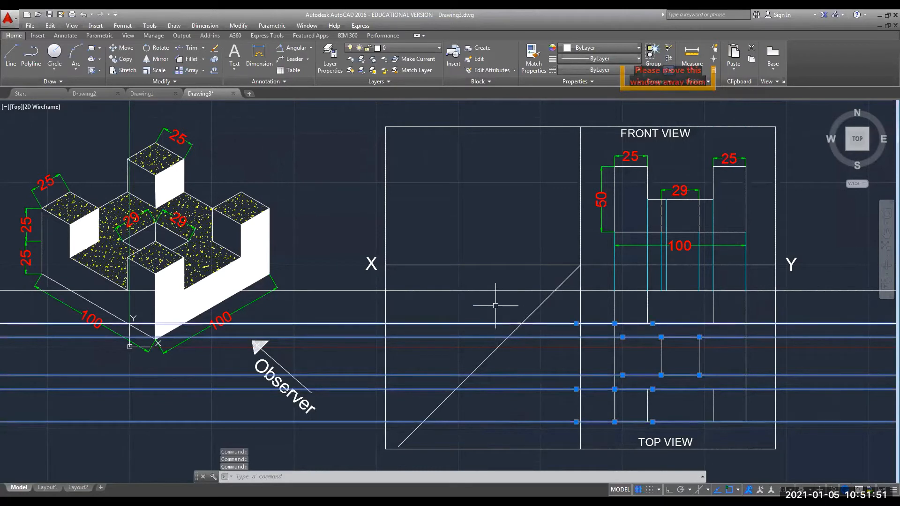
{"action": "left_click", "coordinate": [495, 291]}
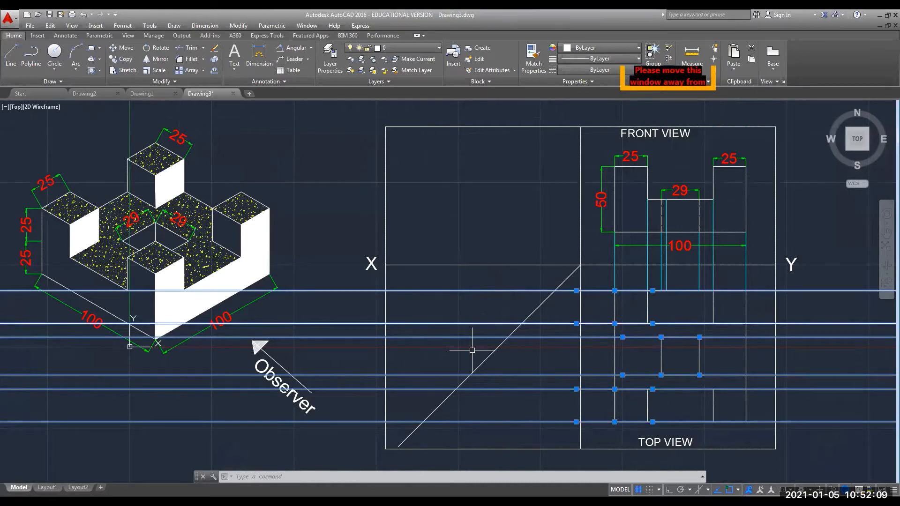
Set the selected lines' colour to Cyan in the Properties palette.
{"action": "right_click", "coordinate": [471, 323]}
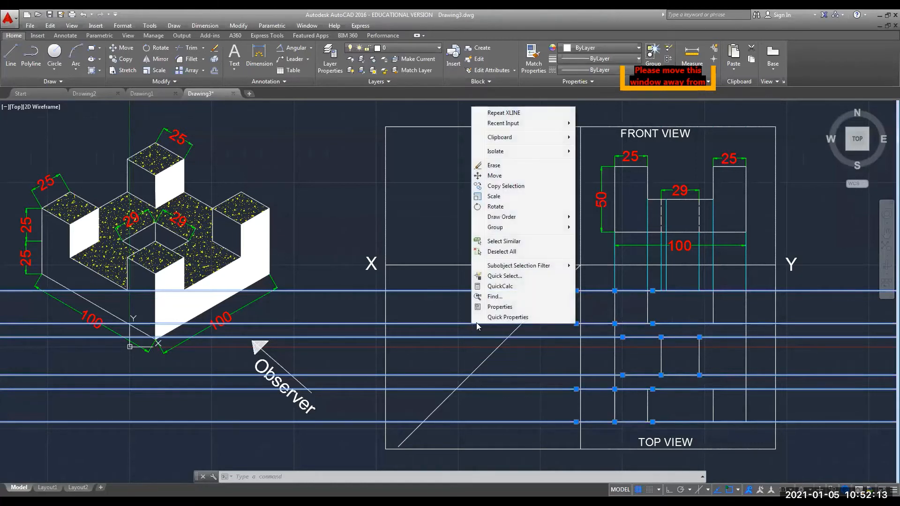
{"action": "left_click", "coordinate": [497, 307]}
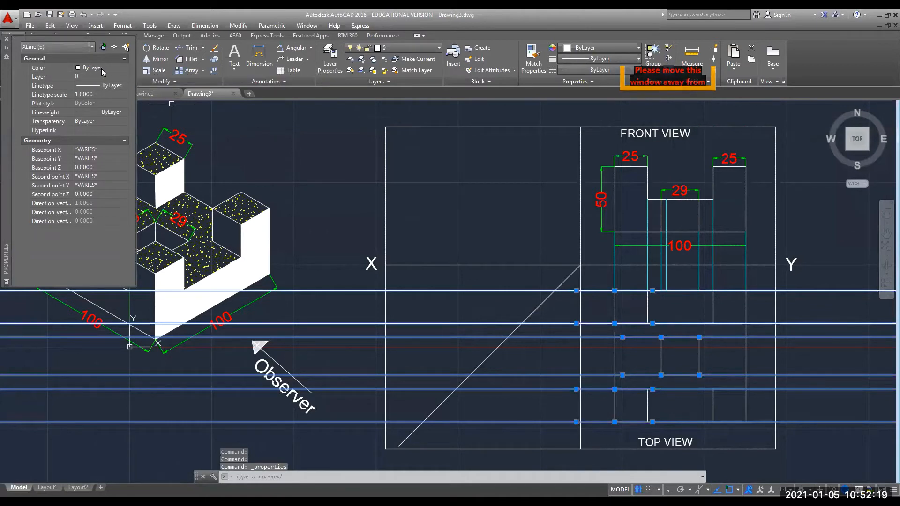
{"action": "left_click", "coordinate": [126, 68]}
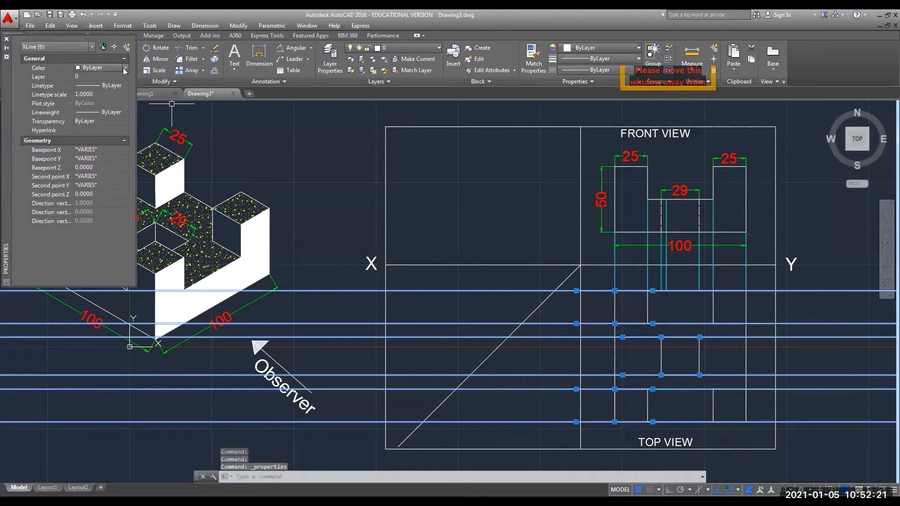
{"action": "left_click", "coordinate": [125, 68]}
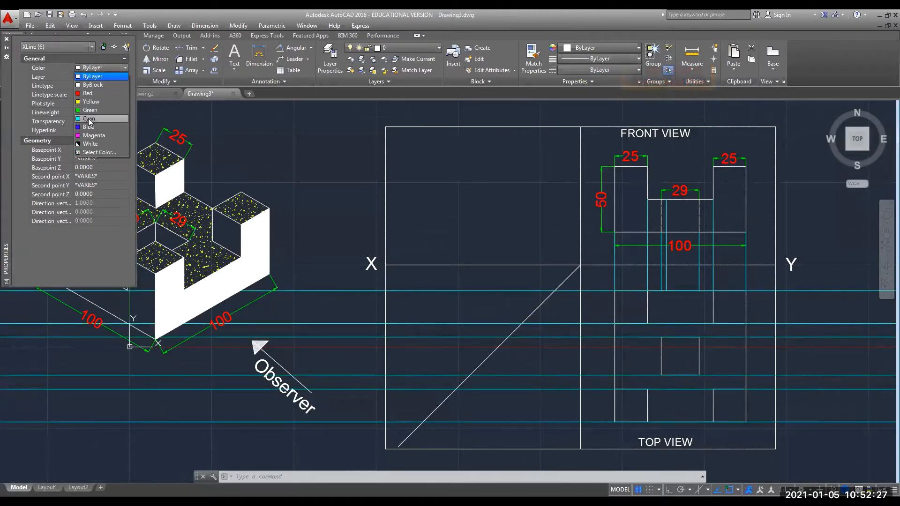
{"action": "left_click", "coordinate": [88, 119]}
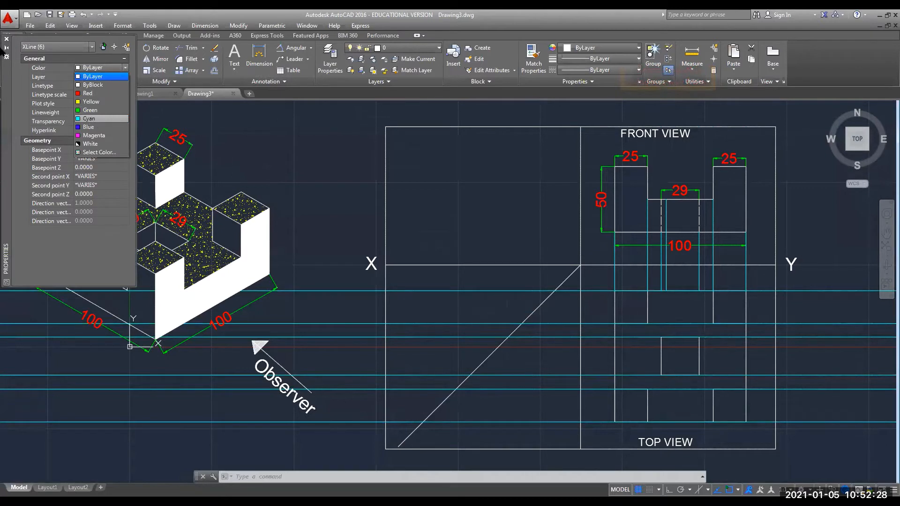
{"action": "left_click", "coordinate": [6, 39]}
{"action": "key", "text": "Escape"}
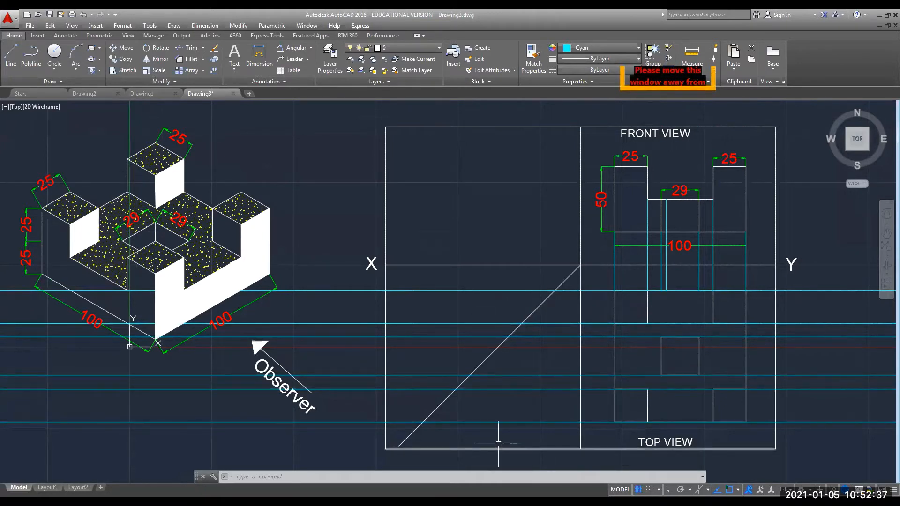
Trim the six horizontal construction lines back to the 45° diagonal.
{"action": "type", "text": "TRIM"}
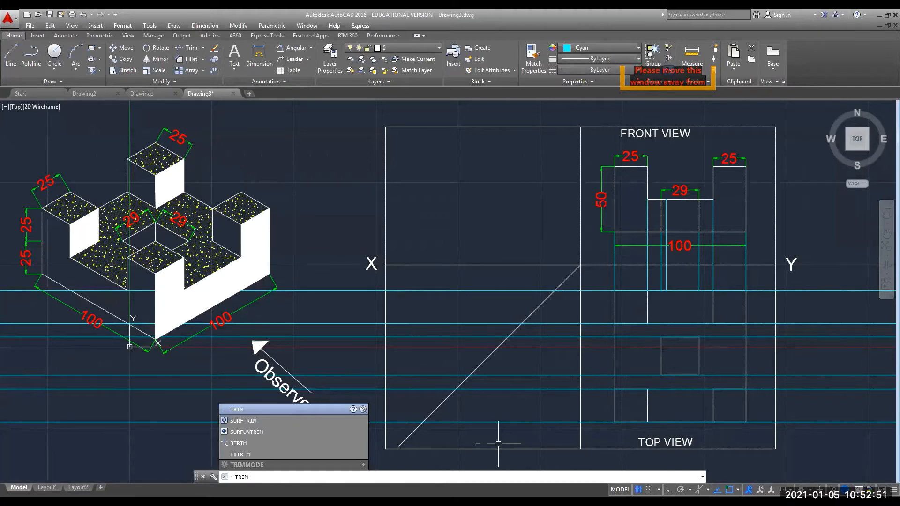
{"action": "key", "text": "Return"}
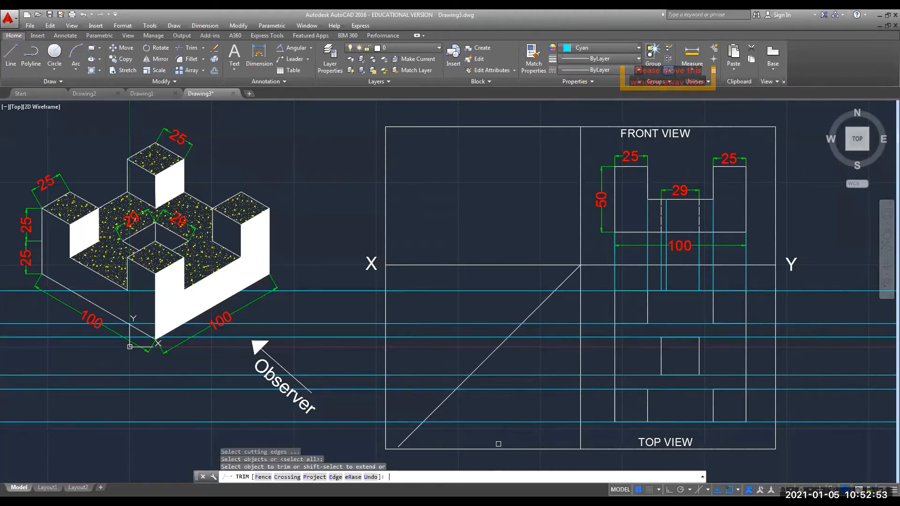
{"action": "left_click", "coordinate": [400, 422]}
{"action": "left_click", "coordinate": [408, 389]}
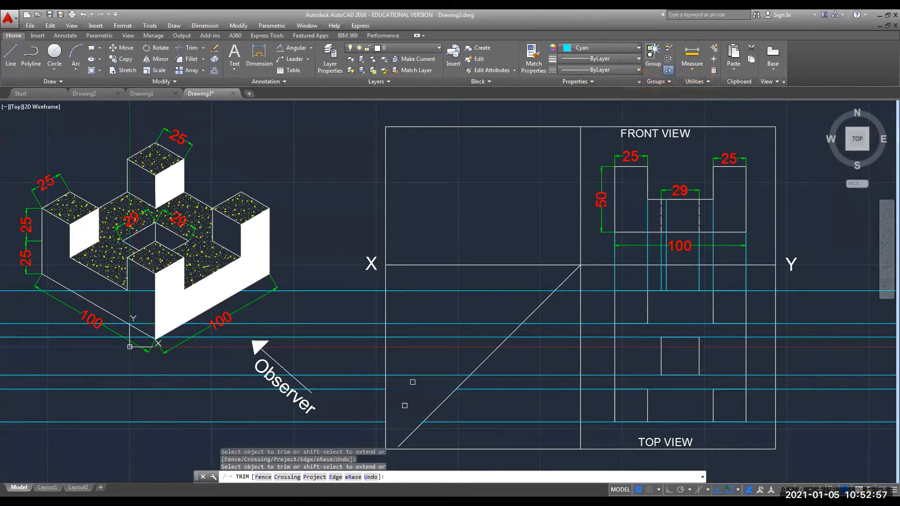
{"action": "left_click", "coordinate": [414, 375]}
{"action": "left_click", "coordinate": [413, 337]}
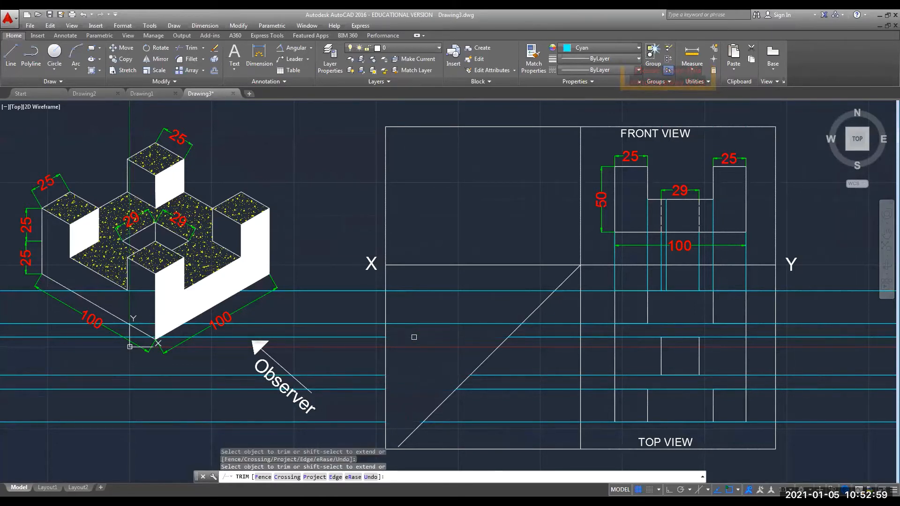
{"action": "left_click", "coordinate": [416, 323]}
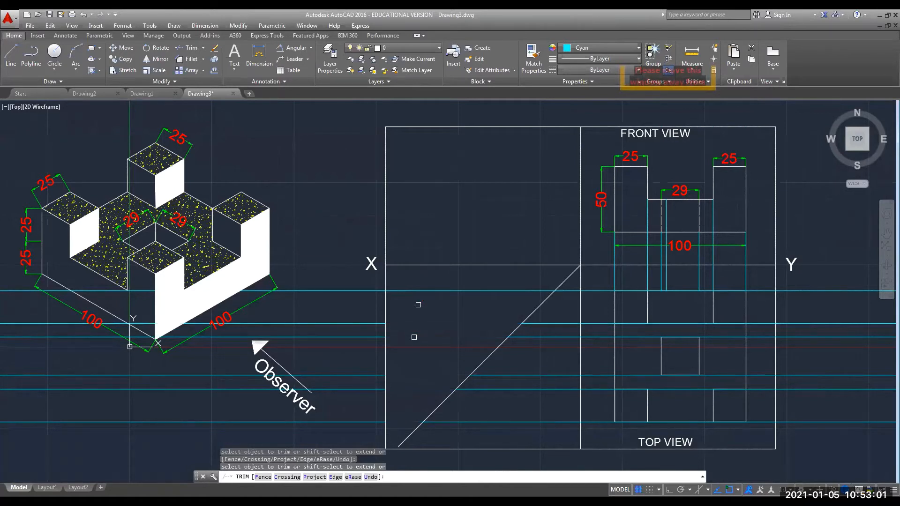
{"action": "left_click", "coordinate": [416, 290]}
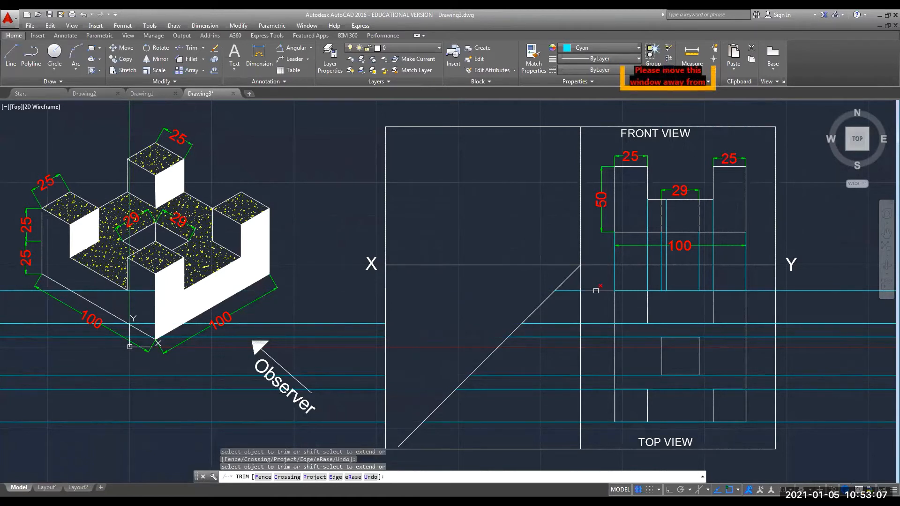
{"action": "key", "text": "Escape"}
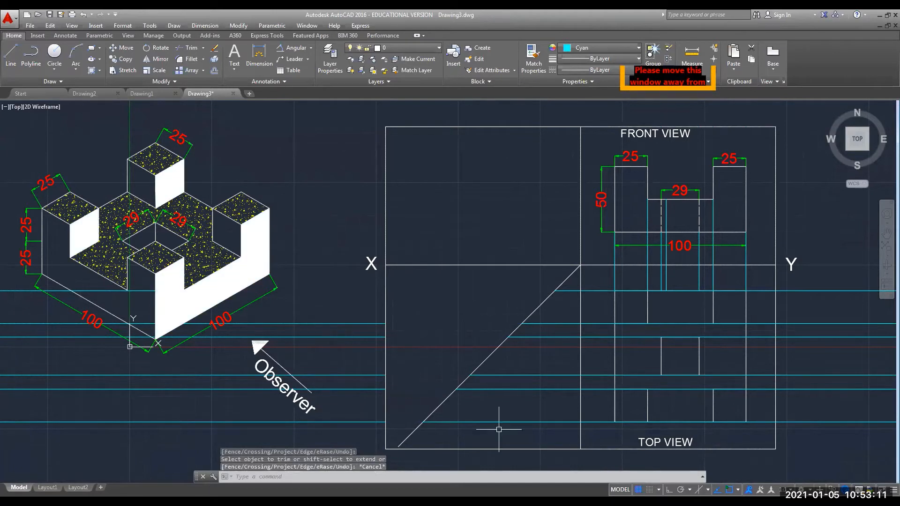
Undo and redo the trim, then delete the stray cyan line across the isometric block.
{"action": "key", "text": "ctrl+z"}
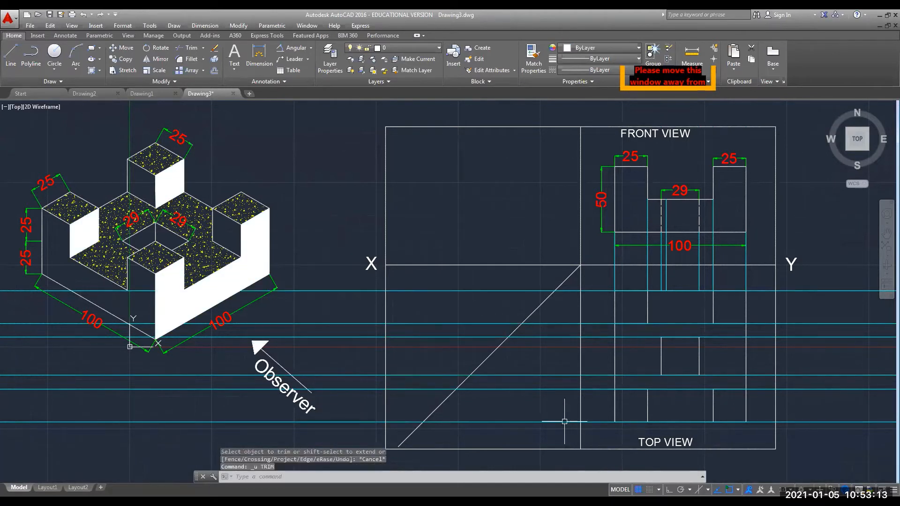
{"action": "key", "text": "ctrl+y"}
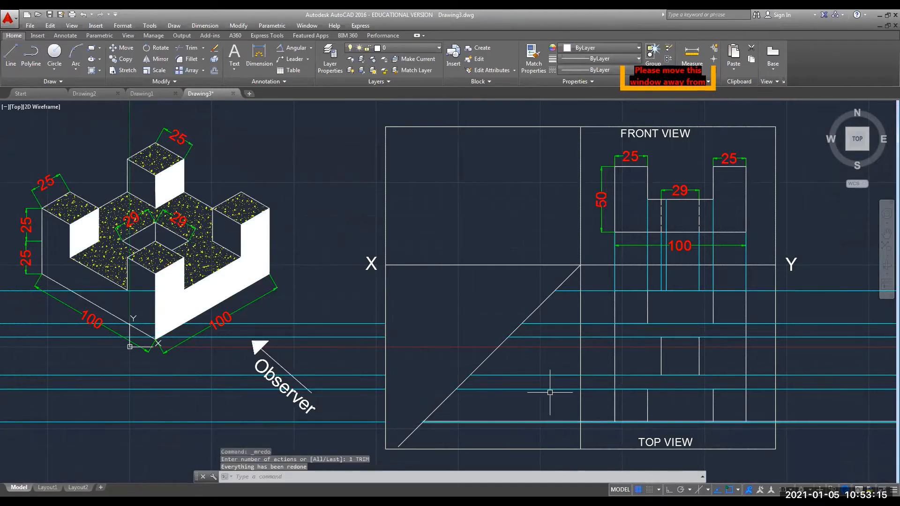
{"action": "left_click", "coordinate": [94, 291]}
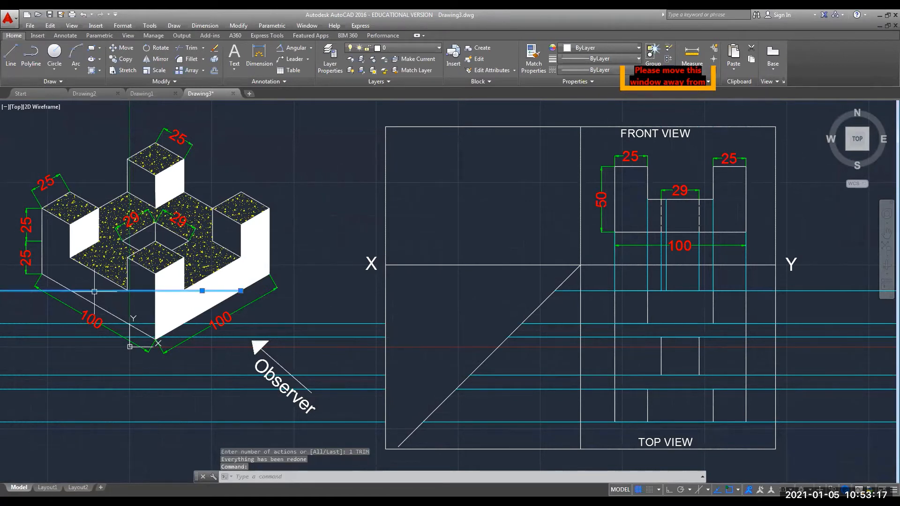
{"action": "key", "text": "Delete"}
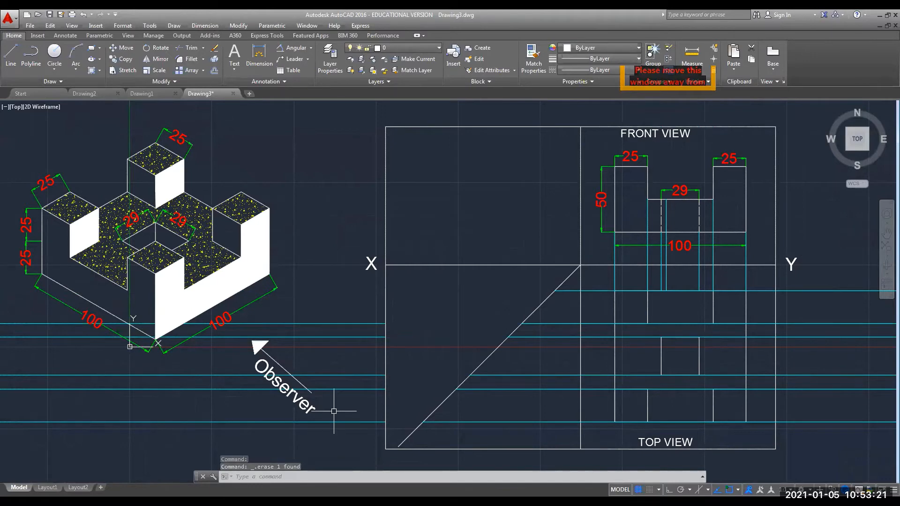
Erase the four leftover projection lines running left toward the isometric block.
{"action": "scroll", "coordinate": [333, 411], "scroll_direction": "down", "scroll_amount": 6}
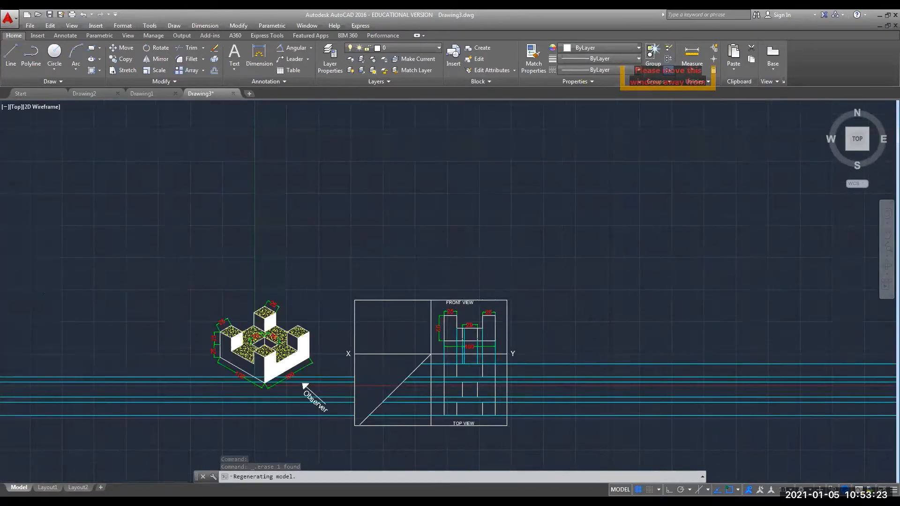
{"action": "middle_click_drag", "start_coordinate": [330, 419], "coordinate": [392, 332]}
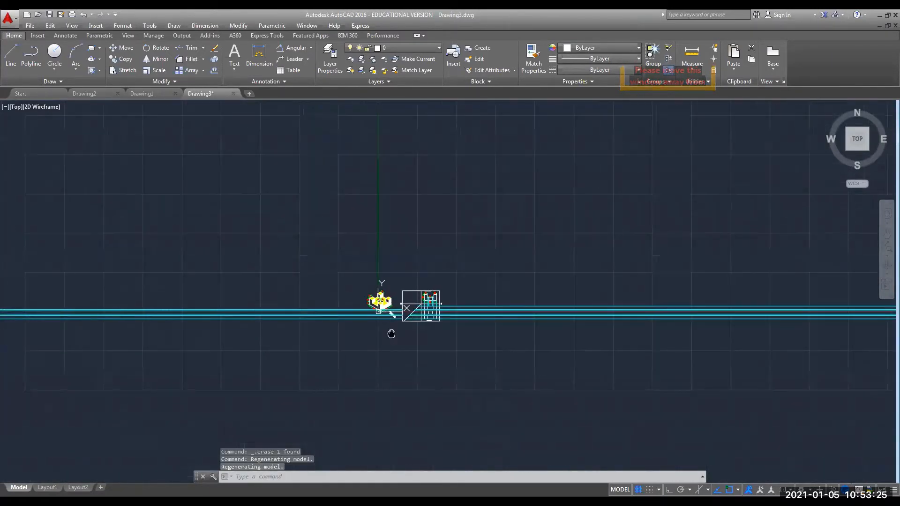
{"action": "scroll", "coordinate": [374, 357], "scroll_direction": "down", "scroll_amount": 4}
{"action": "scroll", "coordinate": [374, 357], "scroll_direction": "down", "scroll_amount": 10}
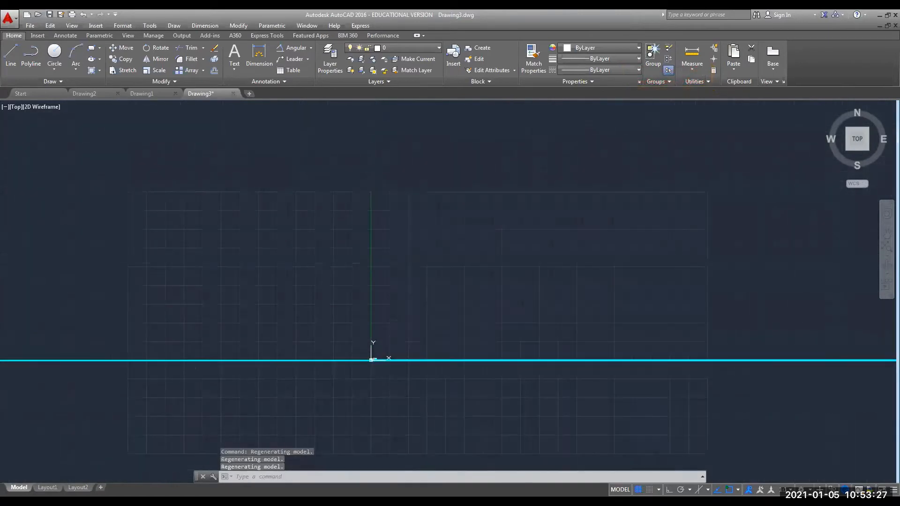
{"action": "middle_click_drag", "start_coordinate": [362, 380], "coordinate": [370, 329]}
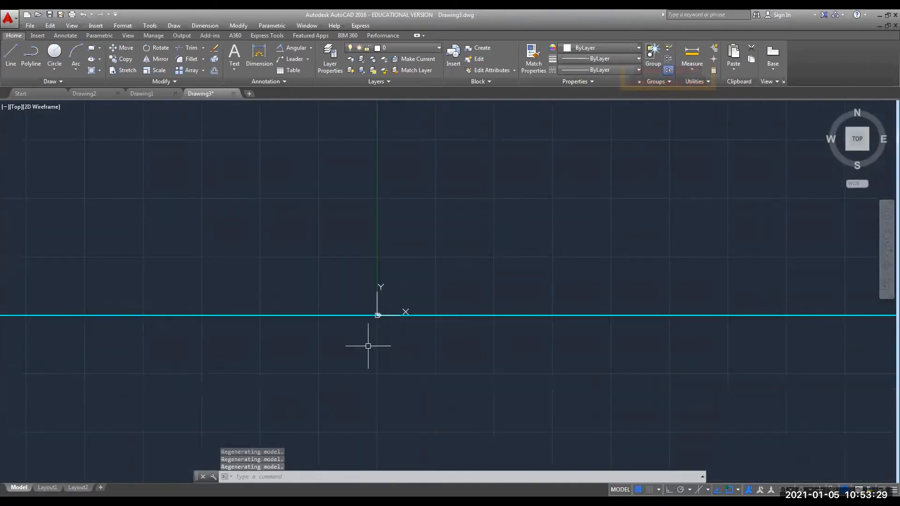
{"action": "scroll", "coordinate": [368, 346], "scroll_direction": "down", "scroll_amount": 2}
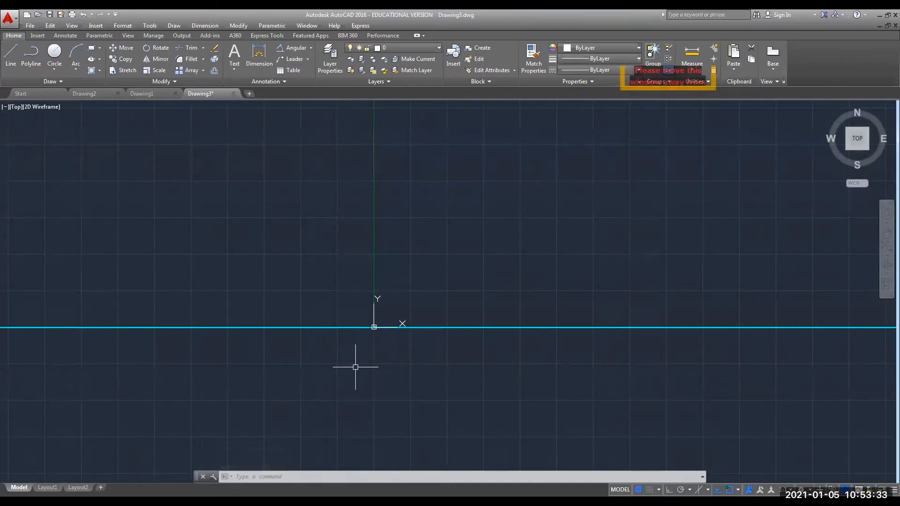
{"action": "middle_click_drag", "start_coordinate": [355, 367], "coordinate": [381, 284]}
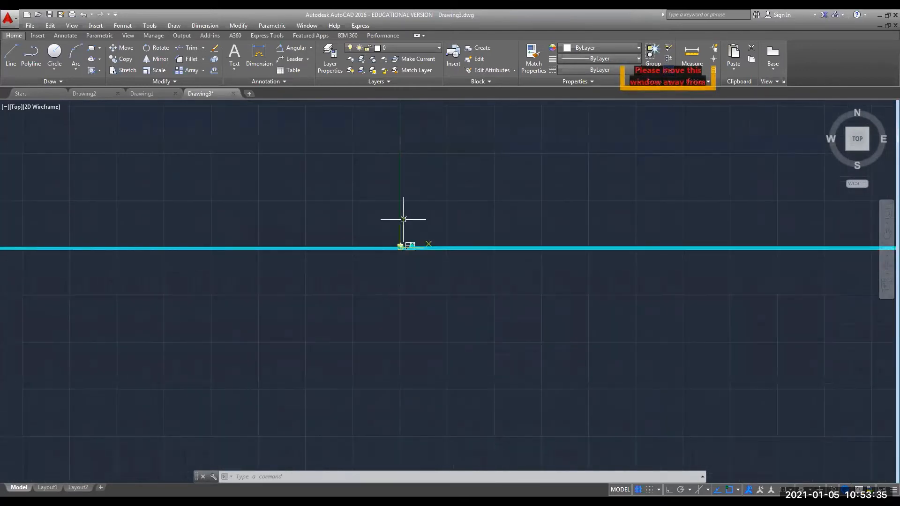
{"action": "scroll", "coordinate": [401, 217], "scroll_direction": "up", "scroll_amount": 3}
{"action": "scroll", "coordinate": [402, 262], "scroll_direction": "up", "scroll_amount": 8}
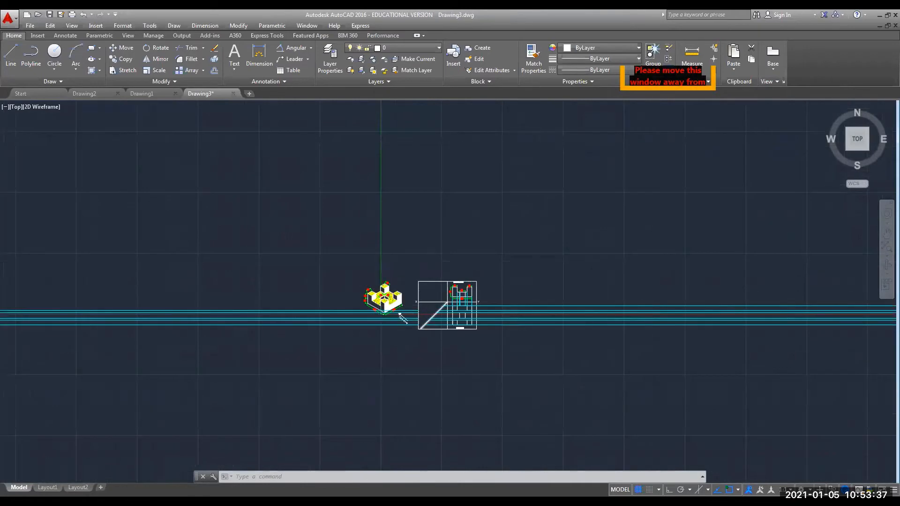
{"action": "scroll", "coordinate": [419, 328], "scroll_direction": "up", "scroll_amount": 4}
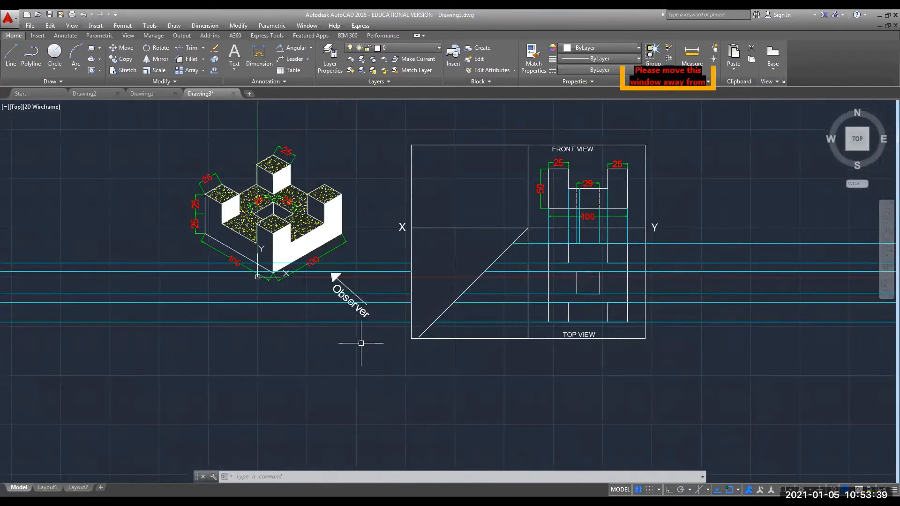
{"action": "scroll", "coordinate": [360, 342], "scroll_direction": "up", "scroll_amount": 2}
{"action": "mouse_move", "coordinate": [361, 342]}
{"action": "middle_mouse_down"}
{"action": "mouse_move", "coordinate": [350, 463]}
{"action": "mouse_move", "coordinate": [346, 450]}
{"action": "middle_mouse_up"}
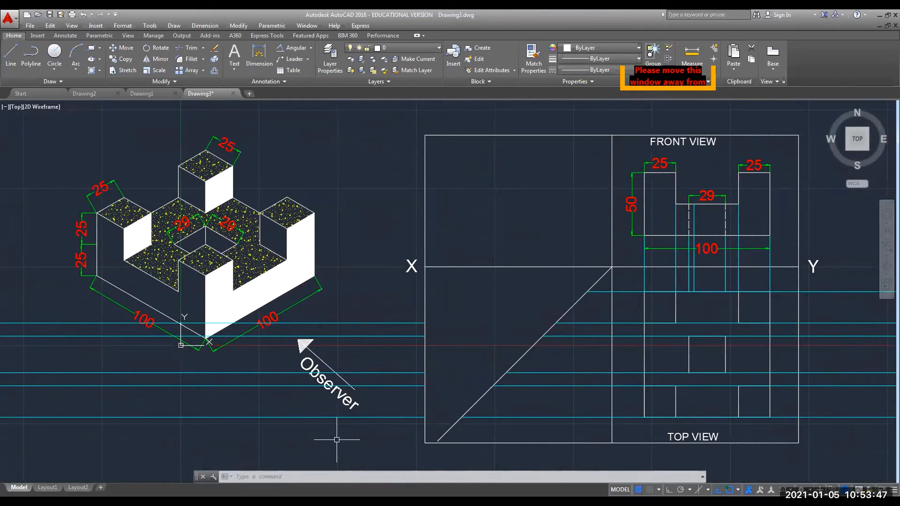
{"action": "left_click", "coordinate": [291, 417]}
{"action": "key", "text": "Delete"}
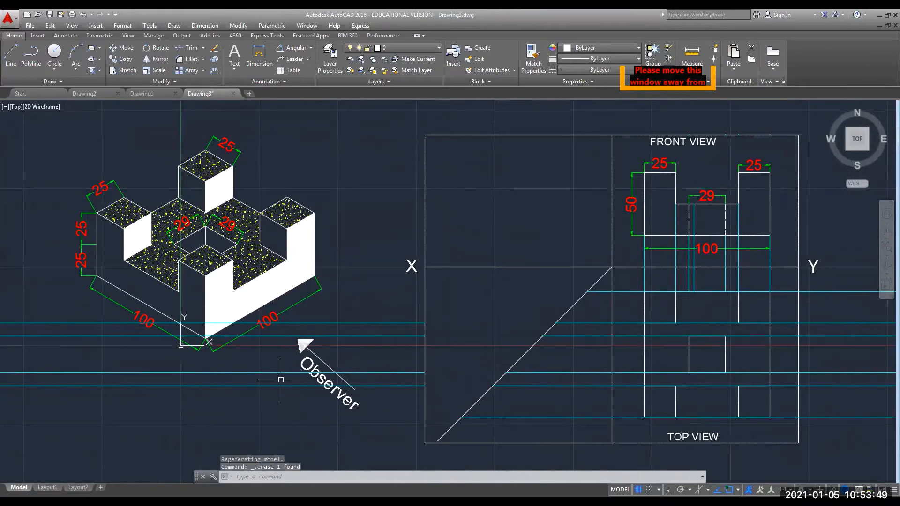
{"action": "left_click", "coordinate": [268, 372]}
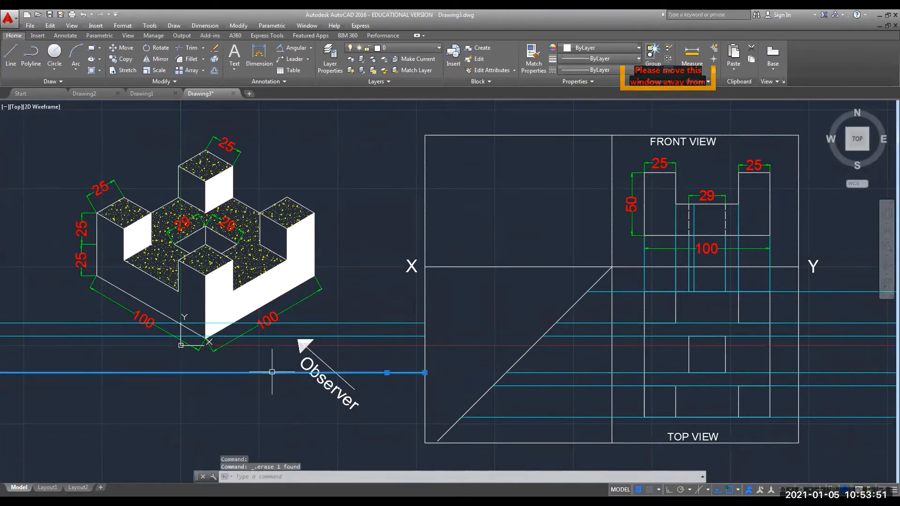
{"action": "key", "text": "Delete"}
{"action": "left_click", "coordinate": [283, 336]}
{"action": "key", "text": "Delete"}
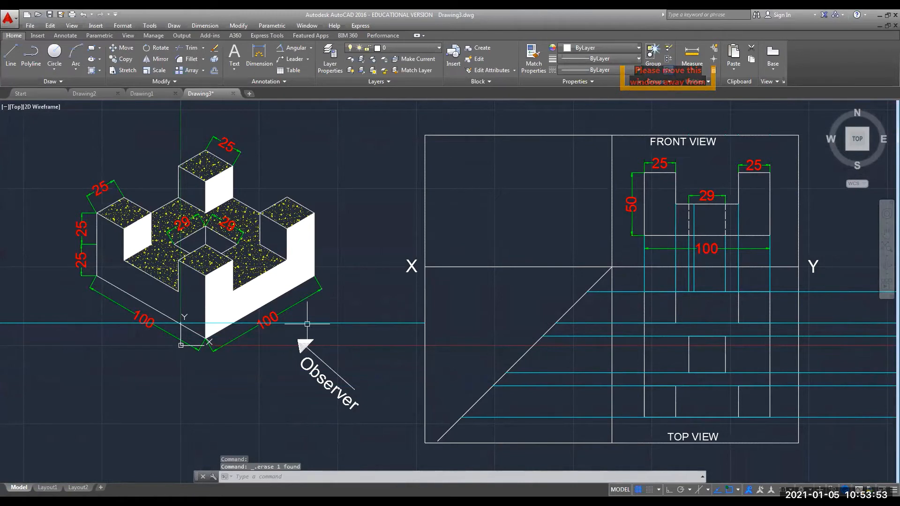
{"action": "left_click", "coordinate": [308, 323]}
{"action": "key", "text": "Delete"}
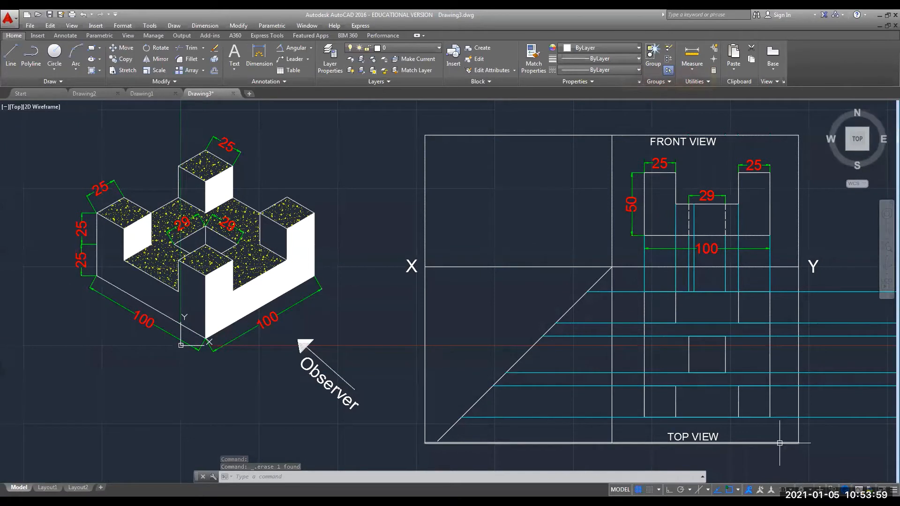
Trim three projection-line overhangs beyond the top view with TR.
{"action": "type", "text": "tr"}
{"action": "key", "text": "Return"}
{"action": "key", "text": "Return"}
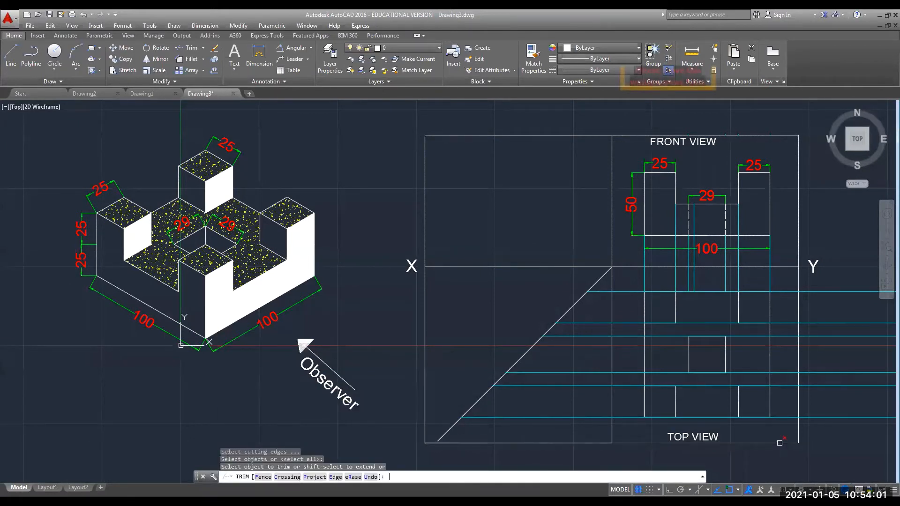
{"action": "left_click", "coordinate": [783, 417]}
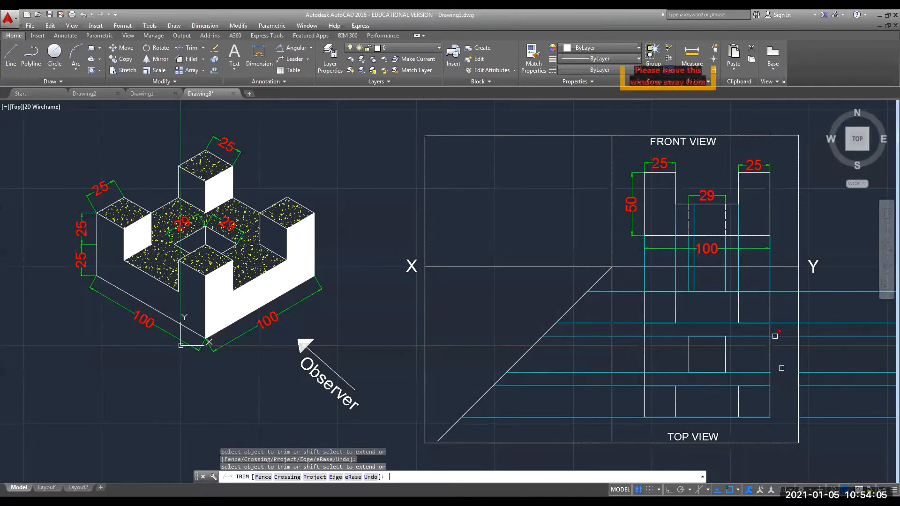
{"action": "left_click", "coordinate": [781, 323]}
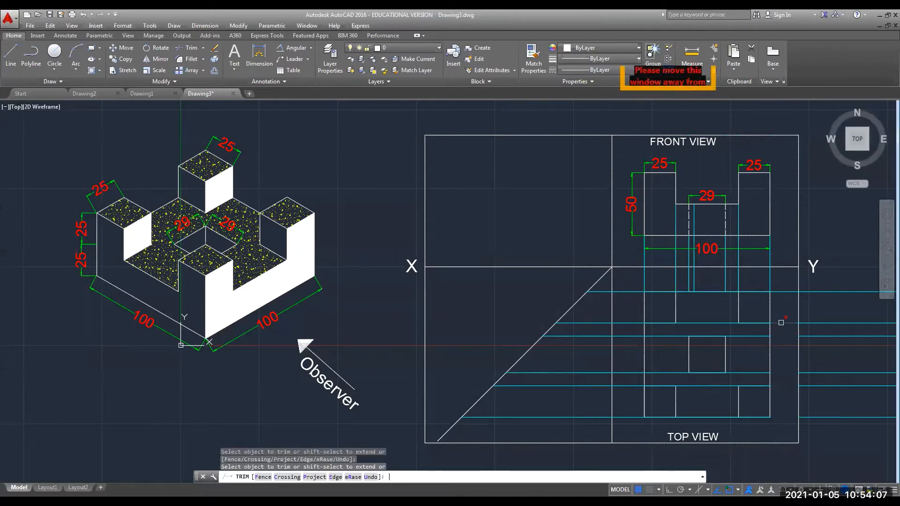
{"action": "left_click", "coordinate": [783, 291]}
{"action": "key", "text": "Escape"}
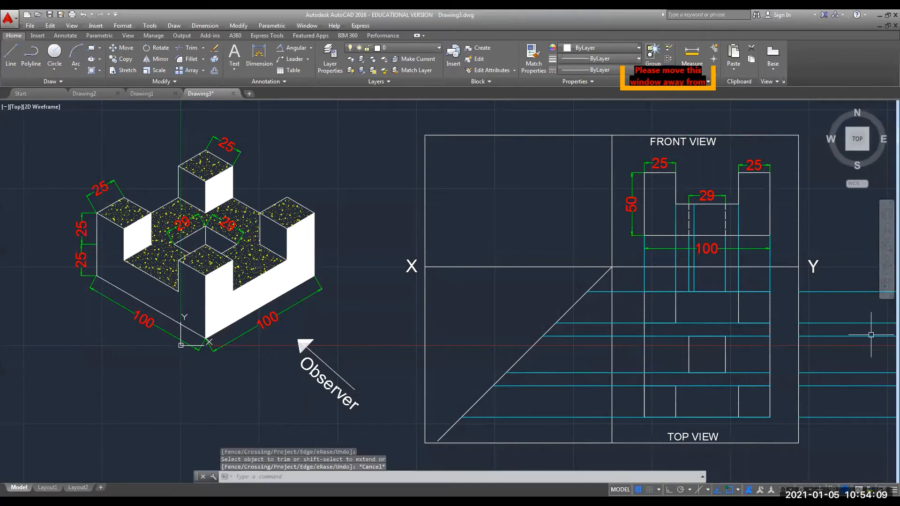
Erase the five cyan lines still extending right of the top view.
{"action": "left_click", "coordinate": [836, 292]}
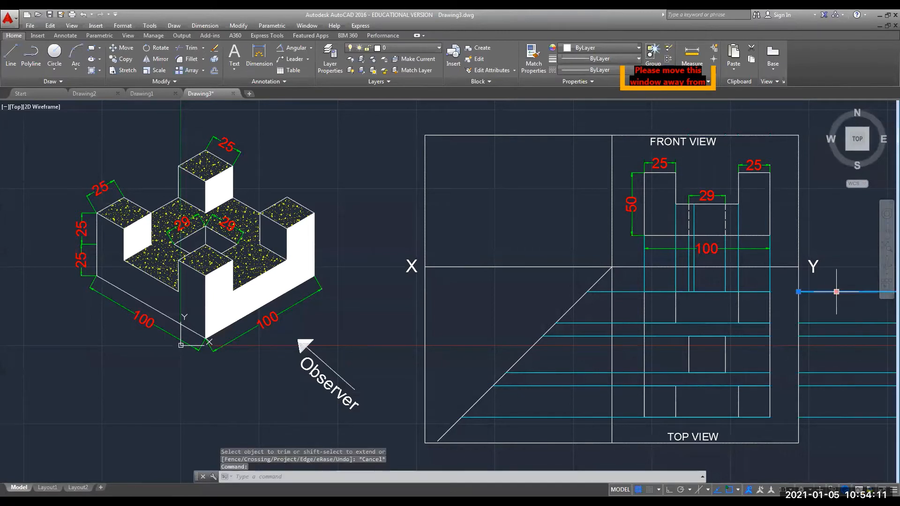
{"action": "key", "text": "Delete"}
{"action": "left_click", "coordinate": [823, 323]}
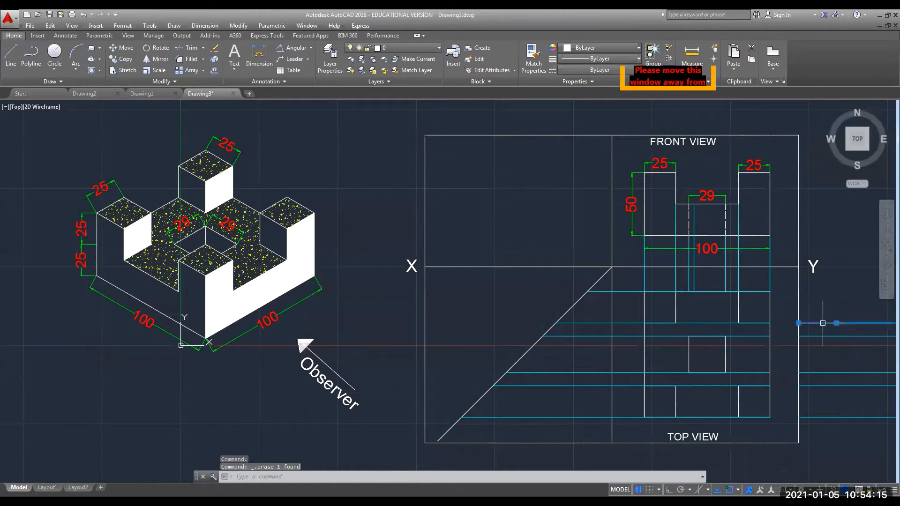
{"action": "key", "text": "Delete"}
{"action": "left_click", "coordinate": [823, 336]}
{"action": "key", "text": "Delete"}
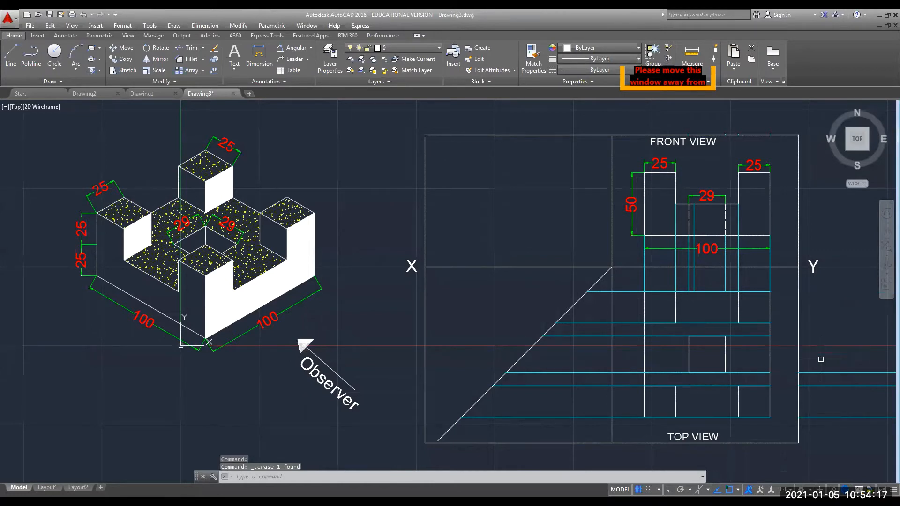
{"action": "left_click", "coordinate": [820, 372]}
{"action": "key", "text": "Delete"}
{"action": "left_click", "coordinate": [824, 385]}
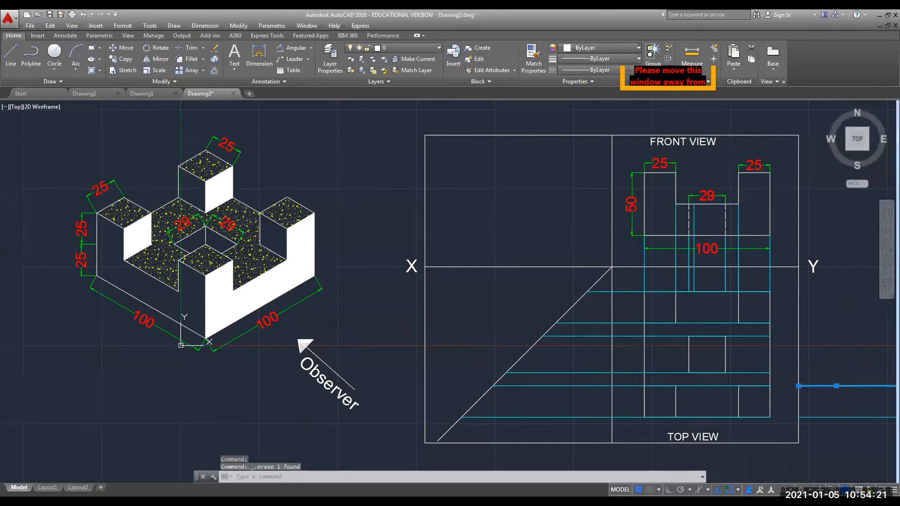
{"action": "key", "text": "Delete"}
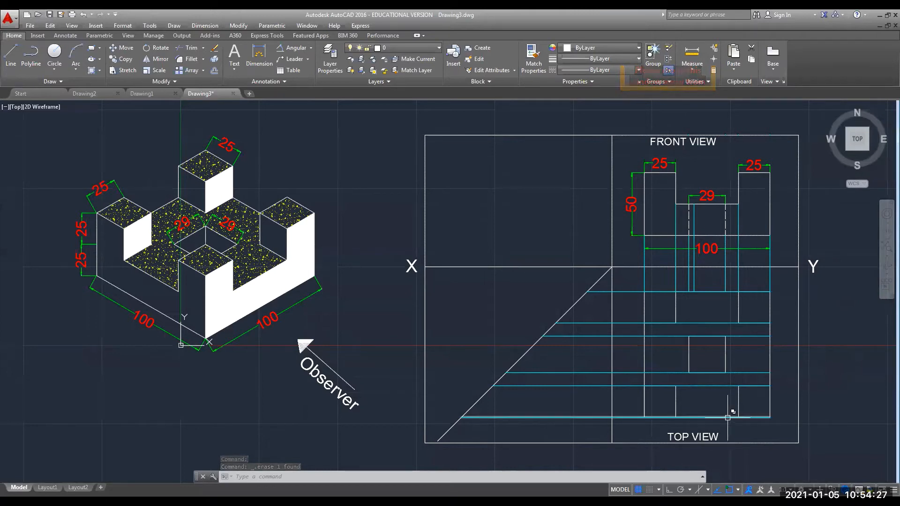
Stretch the lower three projection lines' right ends back to the top view's left edge.
{"action": "left_click", "coordinate": [731, 417]}
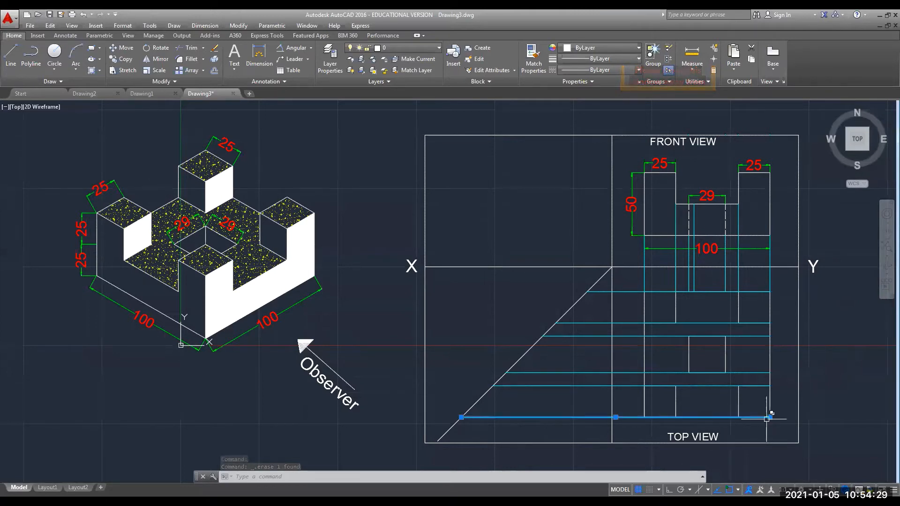
{"action": "left_click", "coordinate": [769, 417]}
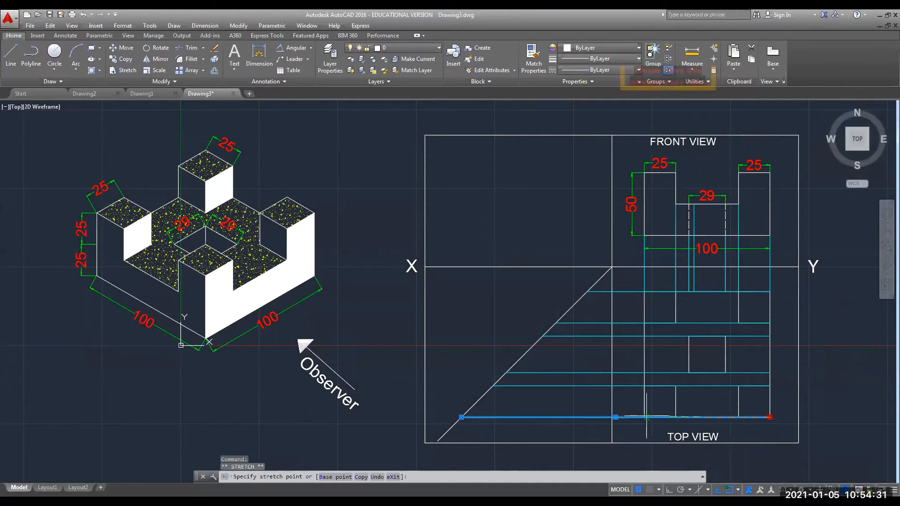
{"action": "left_click", "coordinate": [644, 417]}
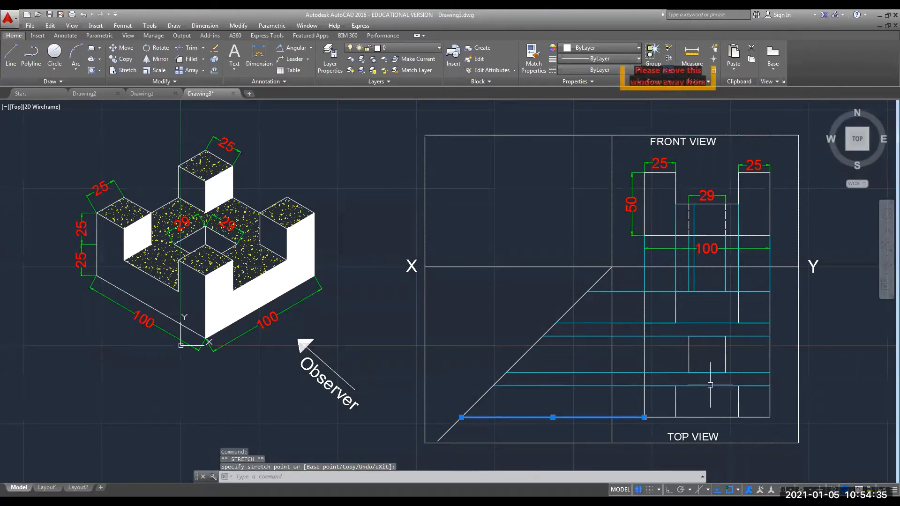
{"action": "left_click", "coordinate": [725, 386]}
{"action": "left_click", "coordinate": [770, 386]}
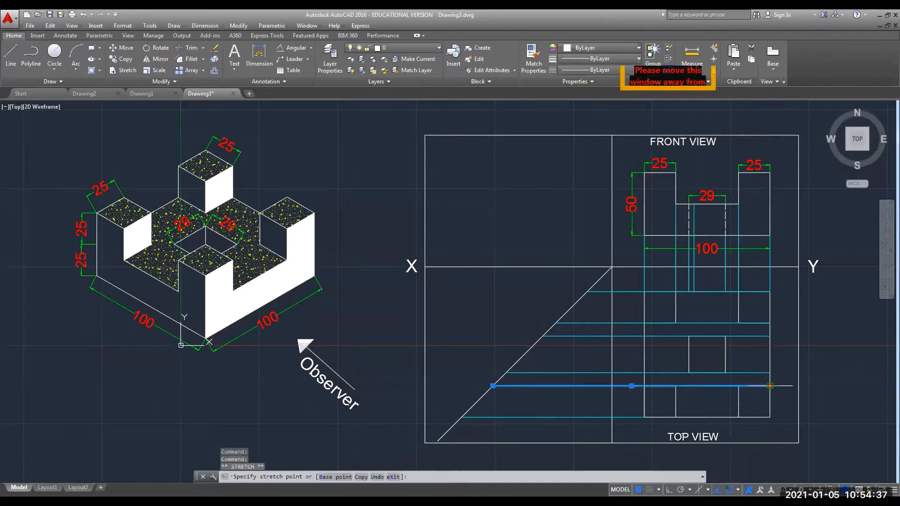
{"action": "left_click", "coordinate": [644, 386]}
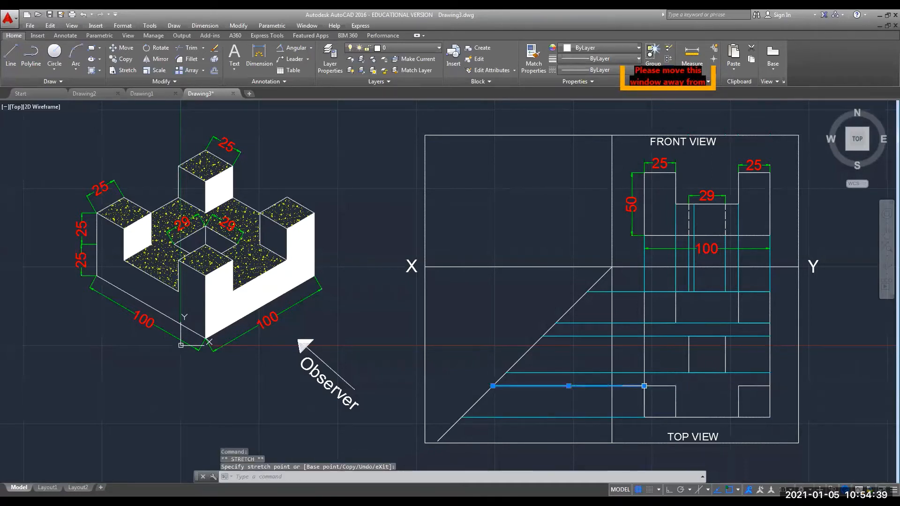
{"action": "left_click", "coordinate": [663, 373]}
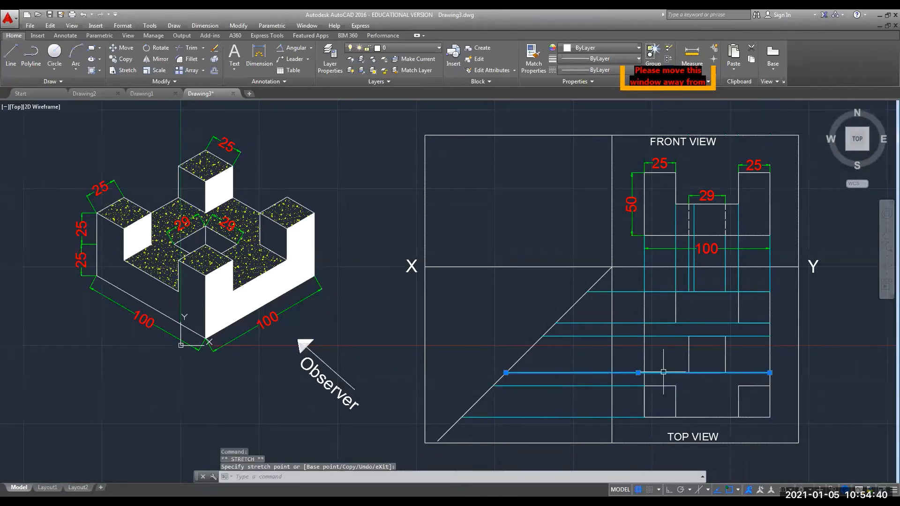
{"action": "left_click", "coordinate": [770, 373]}
{"action": "left_click", "coordinate": [689, 373]}
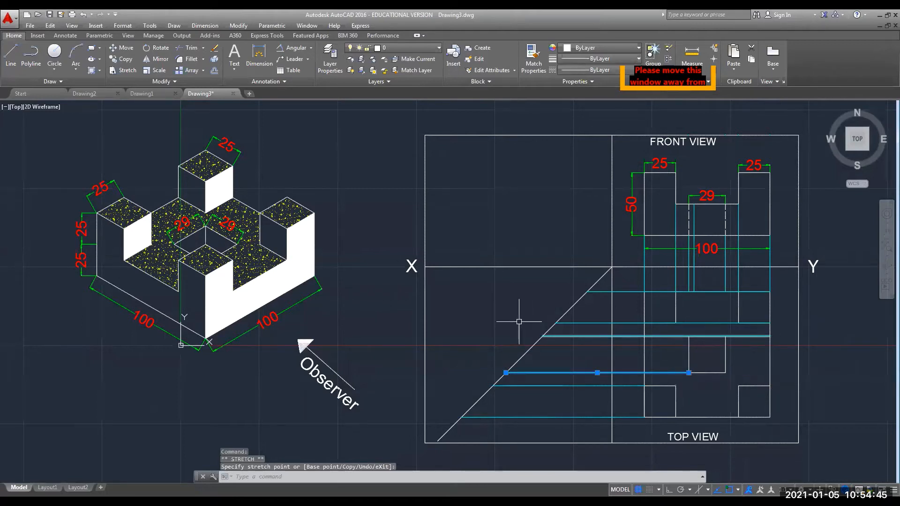
Stretch the upper three projection lines' right ends back to or short of the top view.
{"action": "left_click", "coordinate": [594, 337]}
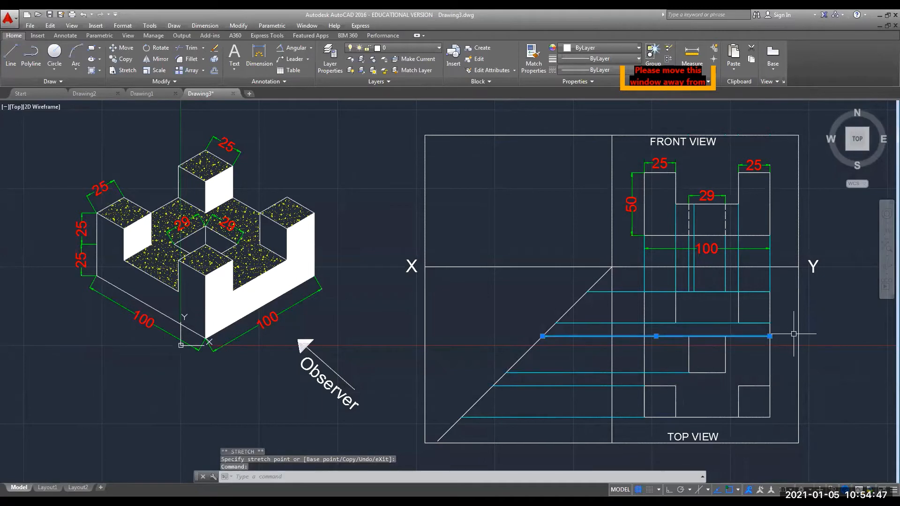
{"action": "left_click", "coordinate": [769, 336]}
{"action": "left_click", "coordinate": [689, 336]}
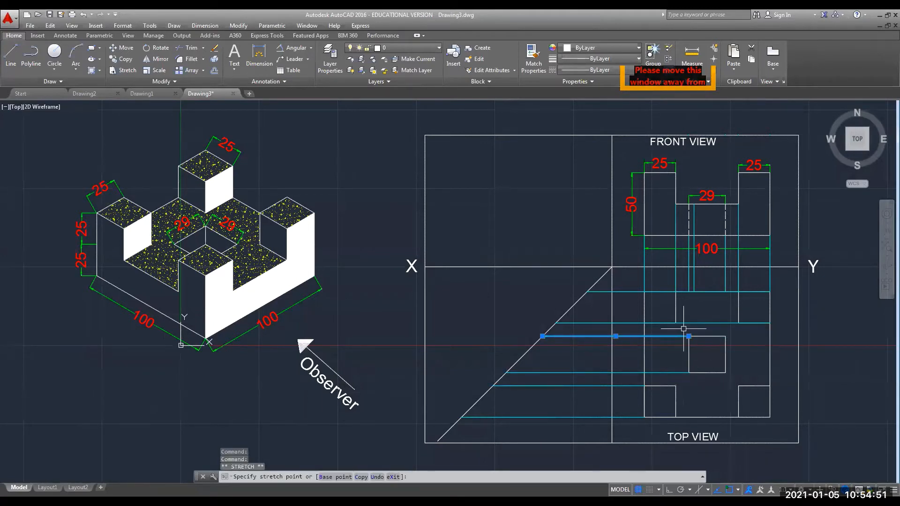
{"action": "left_click", "coordinate": [592, 323]}
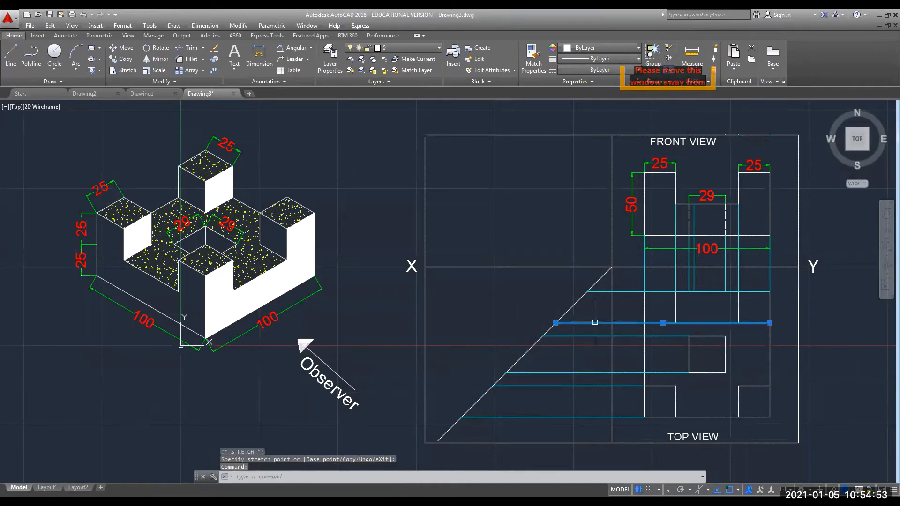
{"action": "left_click", "coordinate": [770, 323]}
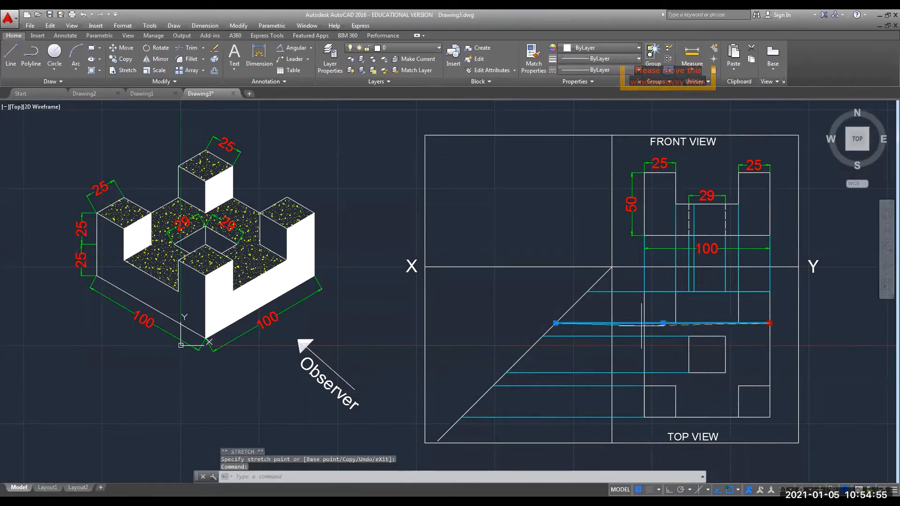
{"action": "left_click", "coordinate": [644, 323]}
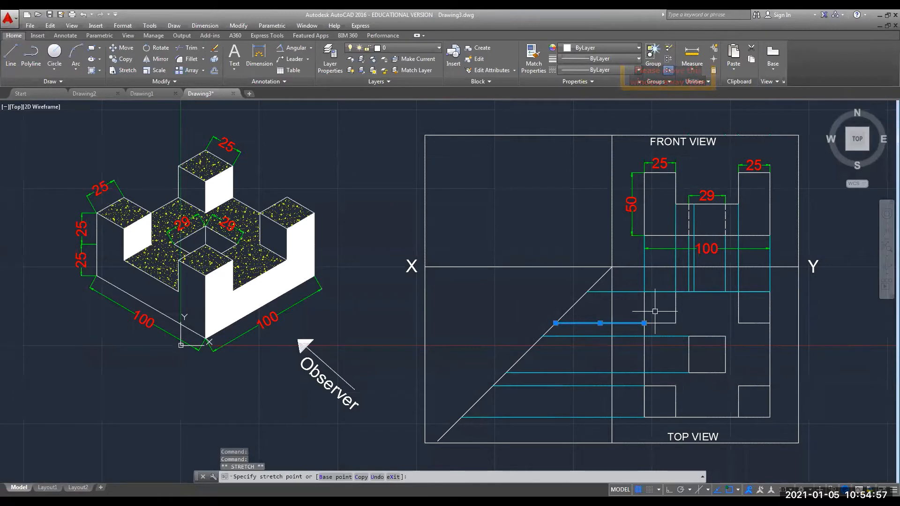
{"action": "left_click", "coordinate": [629, 291]}
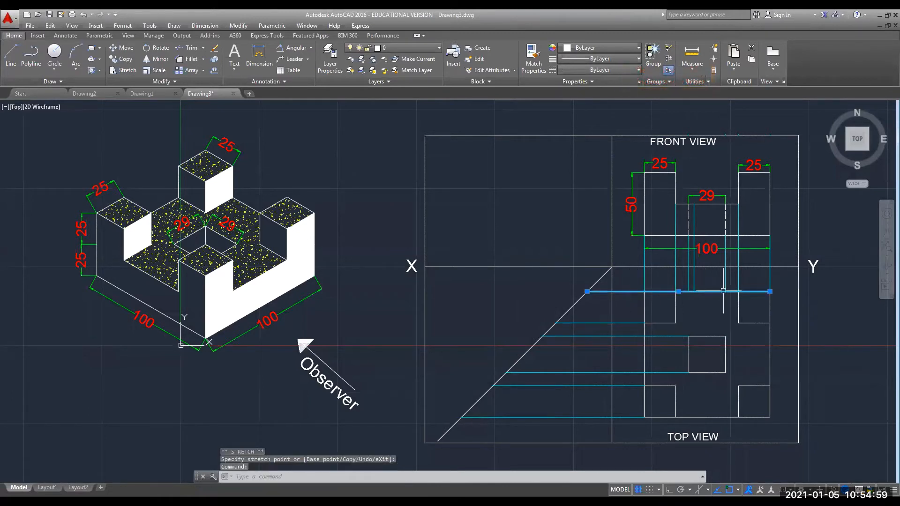
{"action": "left_click", "coordinate": [769, 291]}
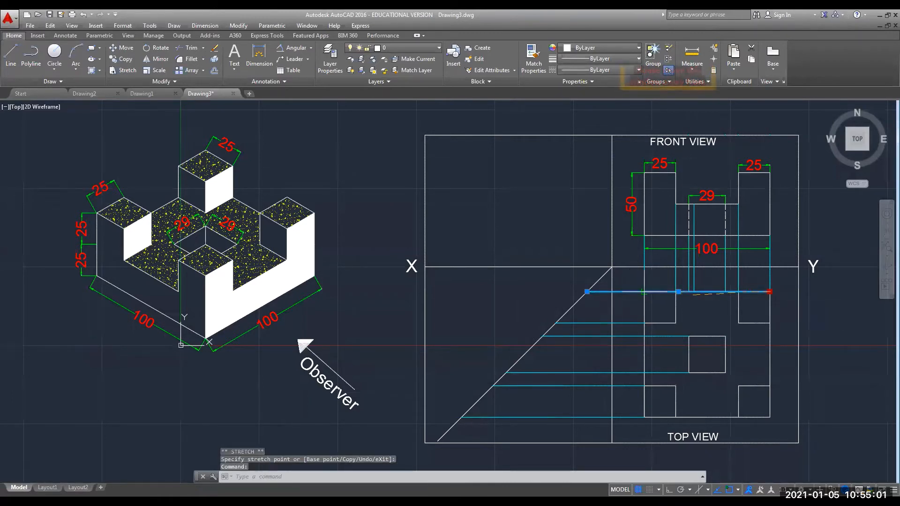
{"action": "left_click", "coordinate": [622, 309]}
{"action": "key", "text": "Escape"}
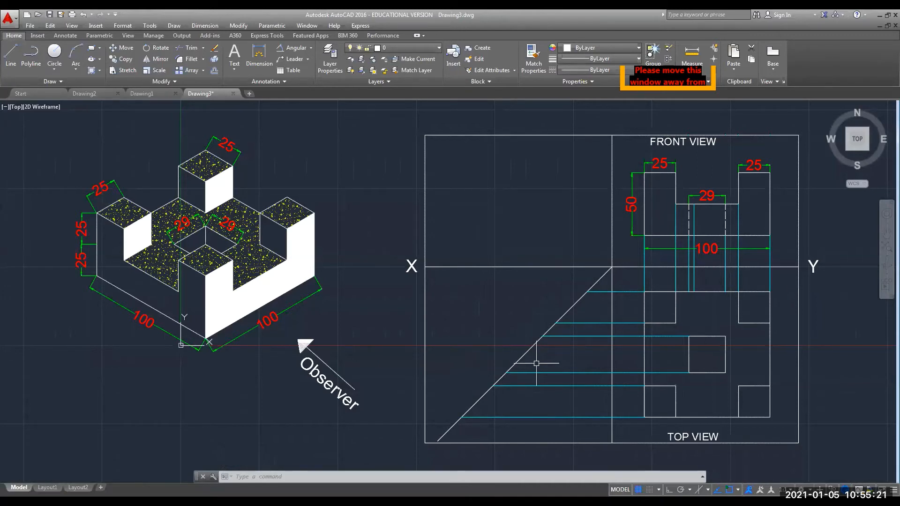
Draw six vertical XLINEs through each projection line's intersection with the 45° miter line.
{"action": "type", "text": "XLINE"}
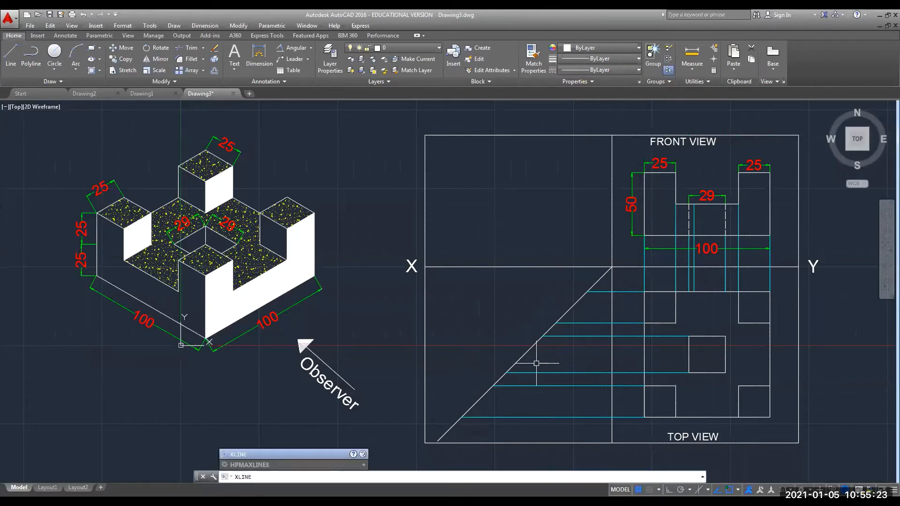
{"action": "key", "text": "Return"}
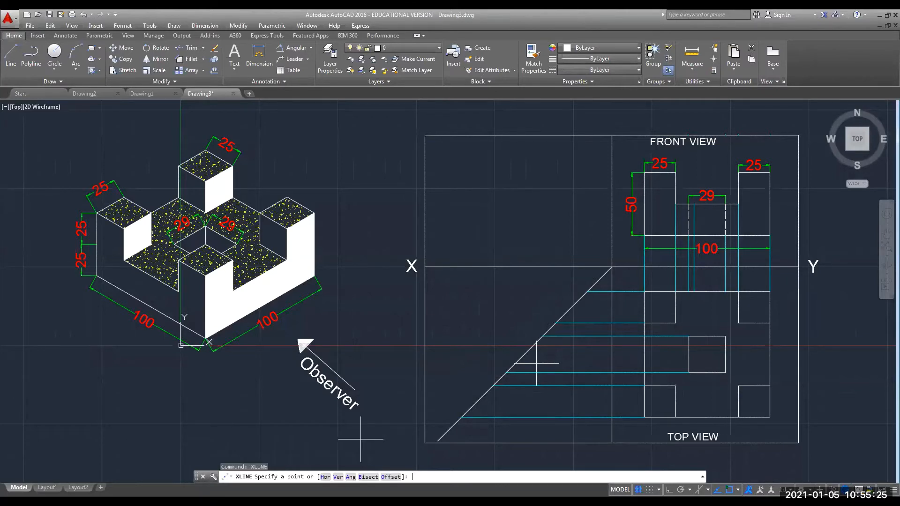
{"action": "left_click", "coordinate": [338, 477]}
{"action": "left_click", "coordinate": [586, 291]}
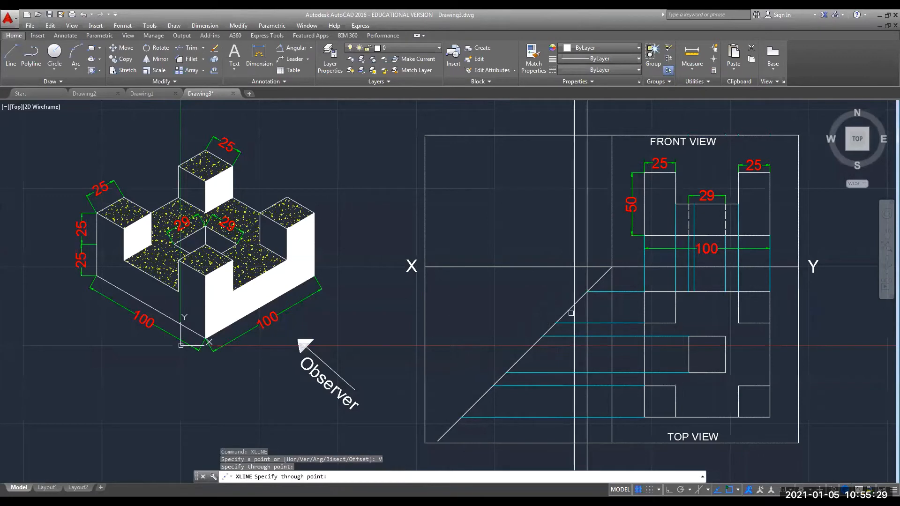
{"action": "left_click", "coordinate": [555, 323]}
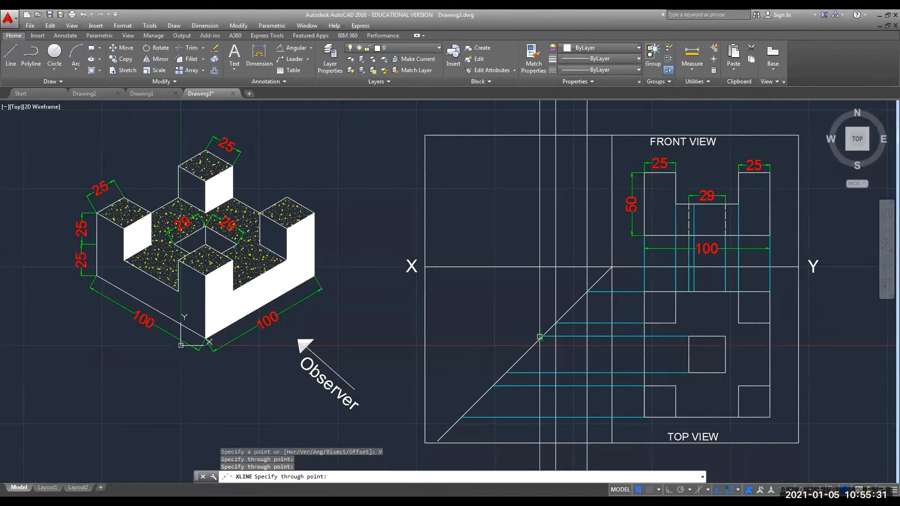
{"action": "left_click", "coordinate": [542, 336]}
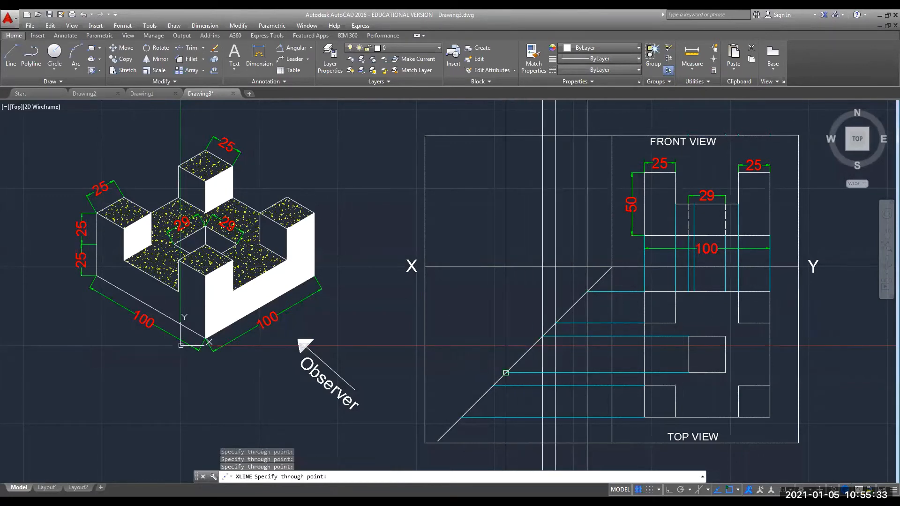
{"action": "left_click", "coordinate": [505, 372]}
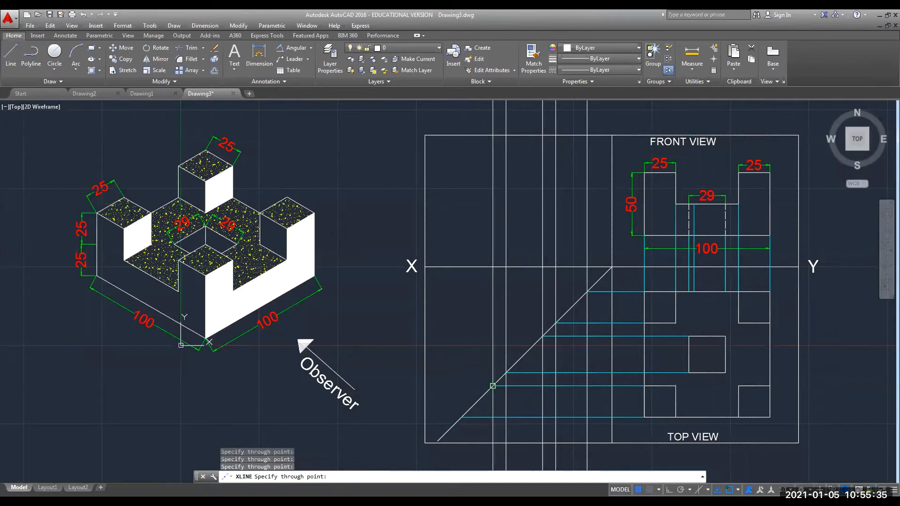
{"action": "left_click", "coordinate": [493, 385]}
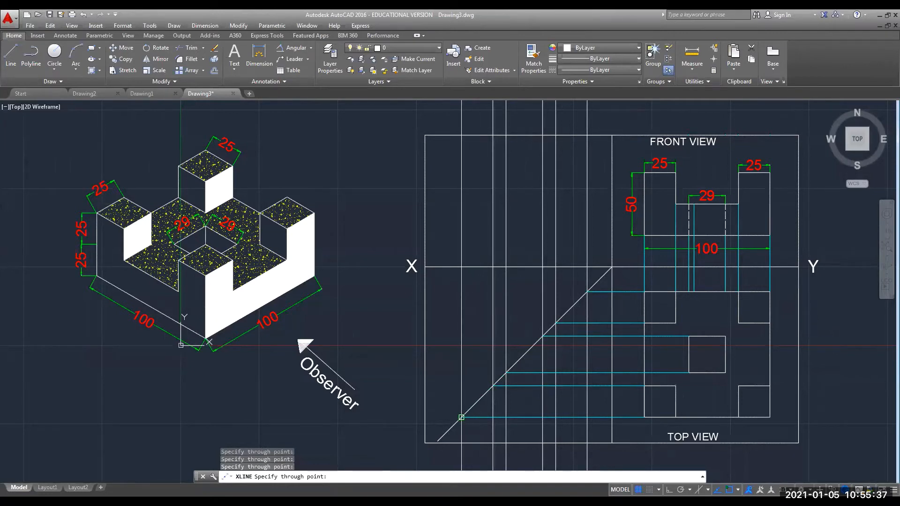
{"action": "left_click", "coordinate": [461, 403]}
{"action": "key", "text": "Escape"}
{"action": "key", "text": "Escape"}
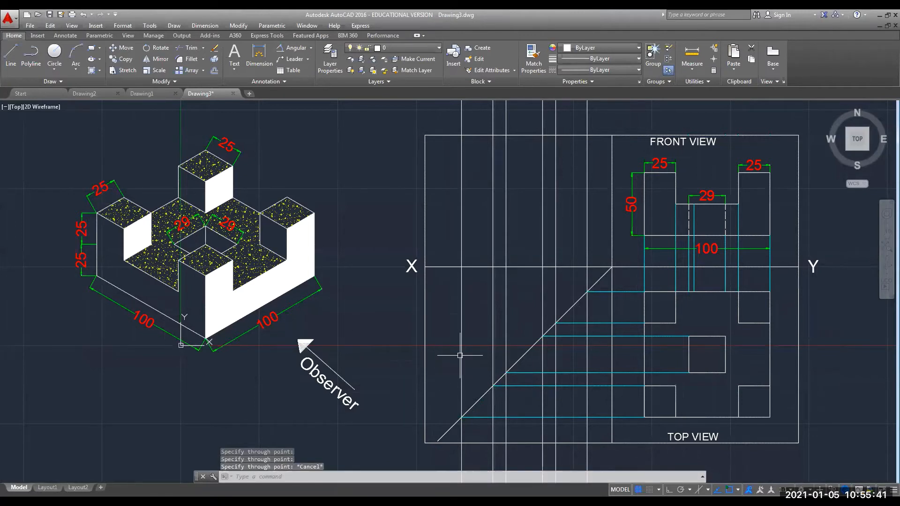
Select the six new vertical construction lines.
{"action": "left_click", "coordinate": [461, 355]}
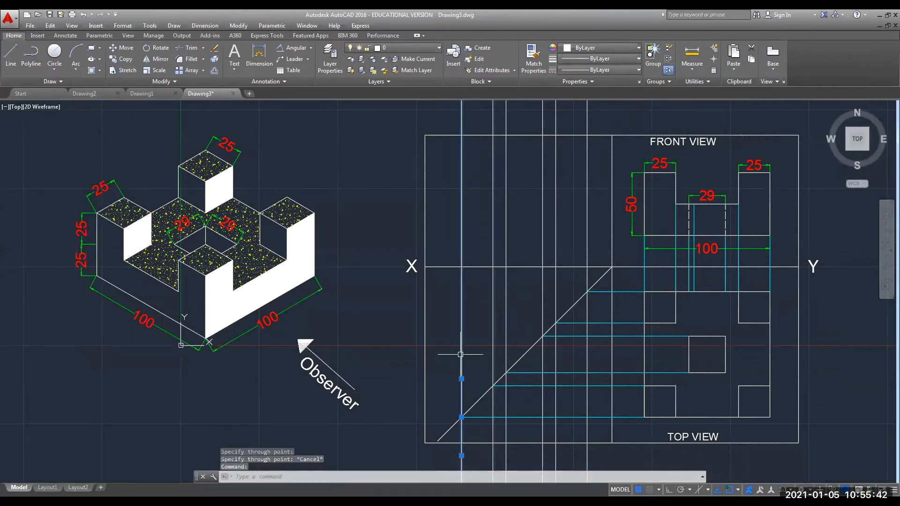
{"action": "left_click", "coordinate": [493, 321]}
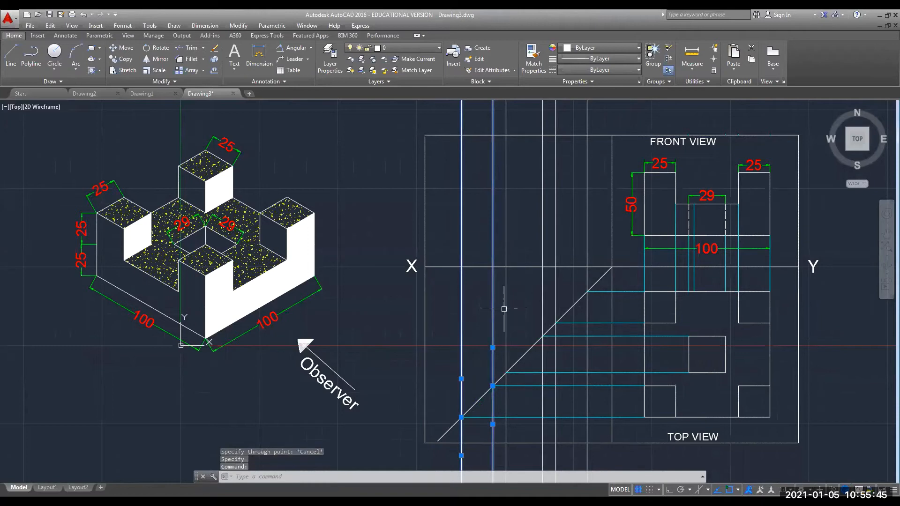
{"action": "left_click", "coordinate": [506, 305]}
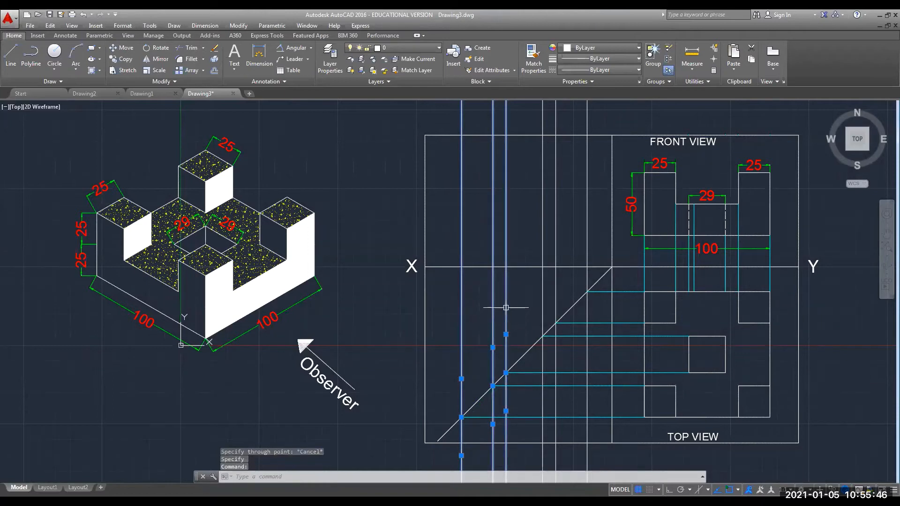
{"action": "left_click", "coordinate": [542, 285]}
{"action": "left_click", "coordinate": [555, 284]}
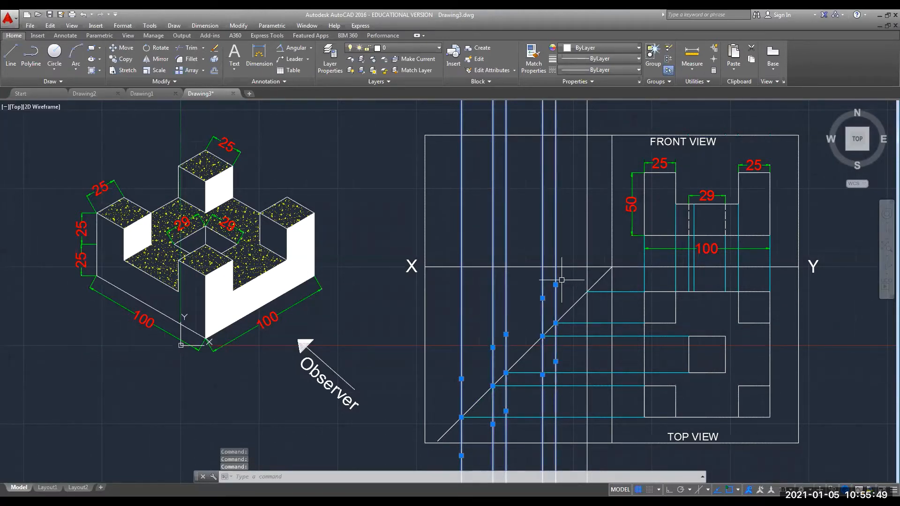
{"action": "left_click", "coordinate": [586, 276]}
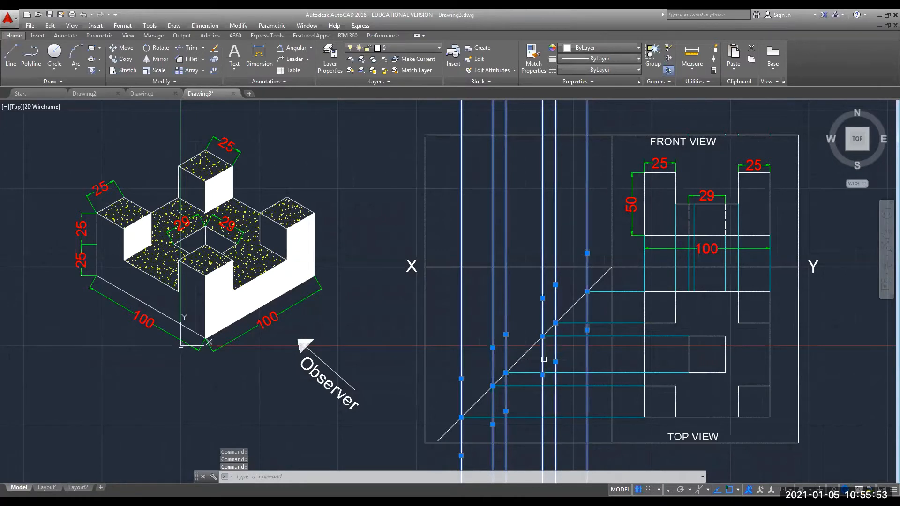
Set the selected vertical lines' colour to Cyan in the Properties palette.
{"action": "right_click", "coordinate": [464, 322]}
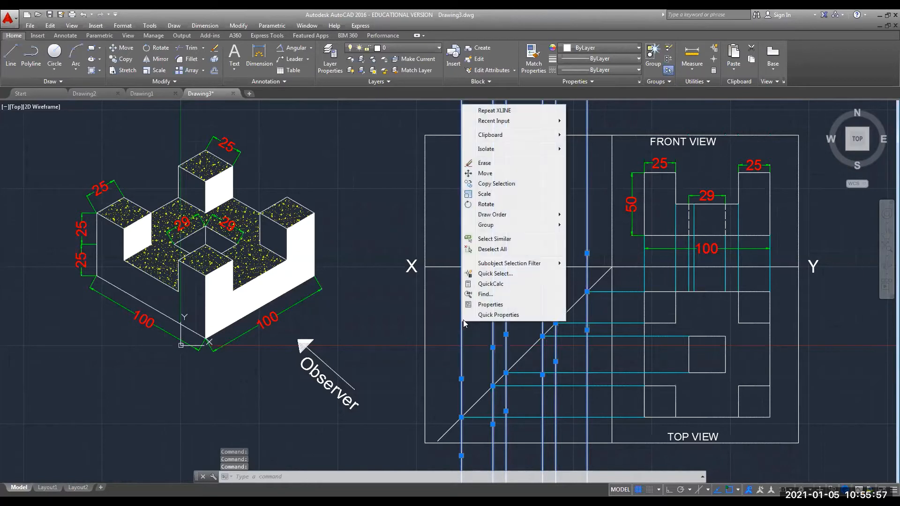
{"action": "left_click", "coordinate": [490, 304]}
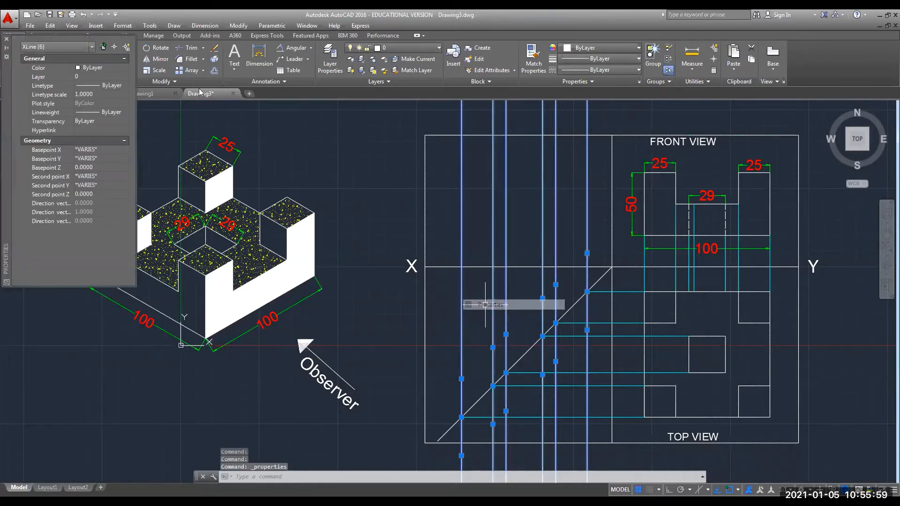
{"action": "left_click", "coordinate": [112, 68]}
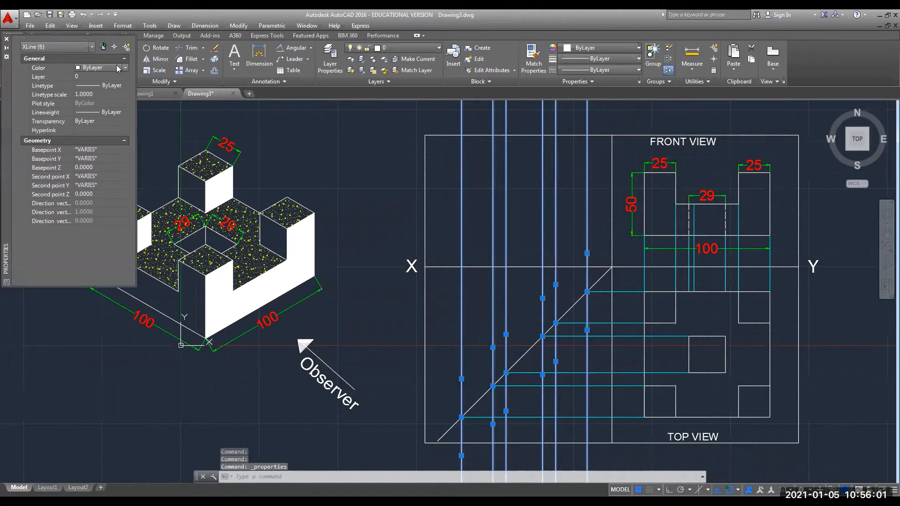
{"action": "left_click", "coordinate": [126, 68]}
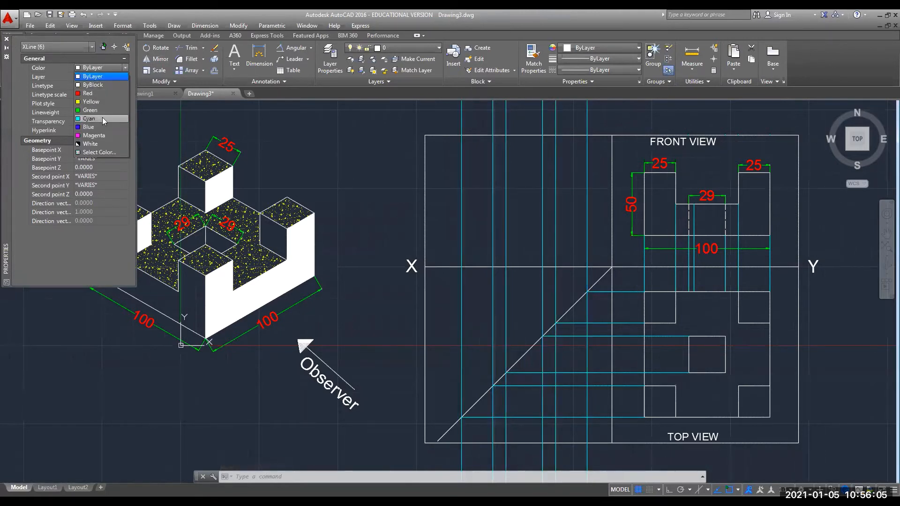
{"action": "left_click", "coordinate": [102, 118]}
{"action": "left_click", "coordinate": [6, 41]}
{"action": "key", "text": "Escape"}
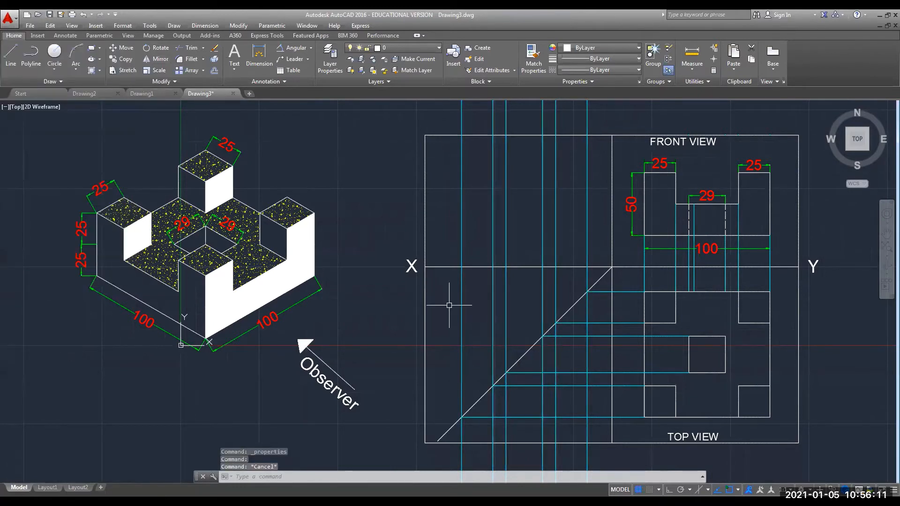
Enter TRIM at the command line.
{"action": "type", "text": "TRIM"}
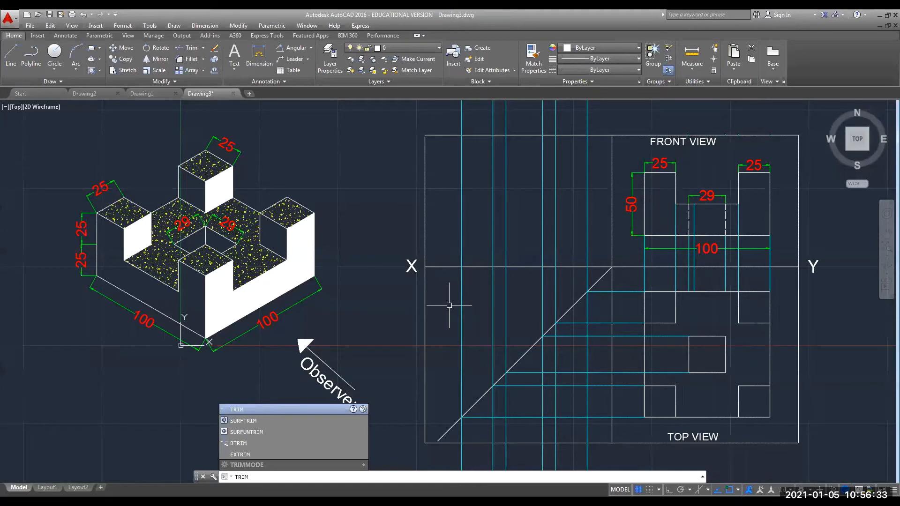
Trim the vertical construction lines below the 45° miter line, using it as the cutting edge.
{"action": "key", "text": "Return"}
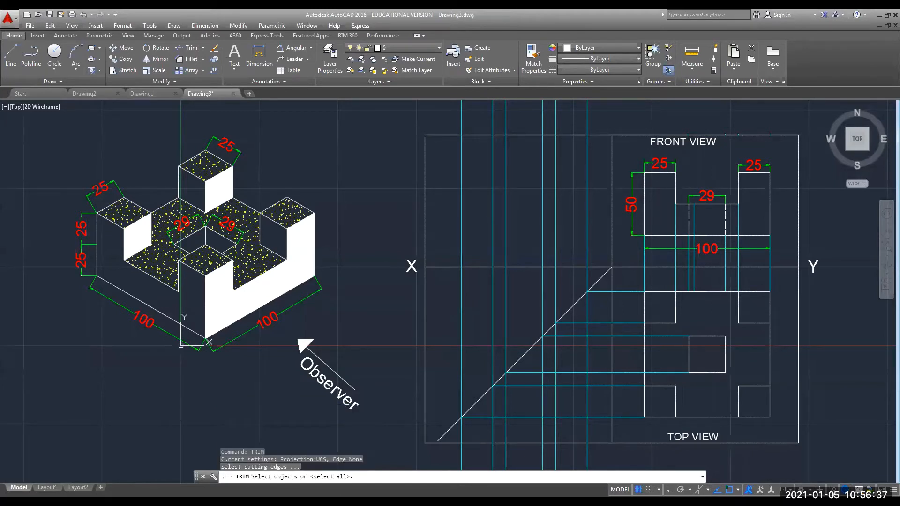
{"action": "left_click", "coordinate": [442, 434]}
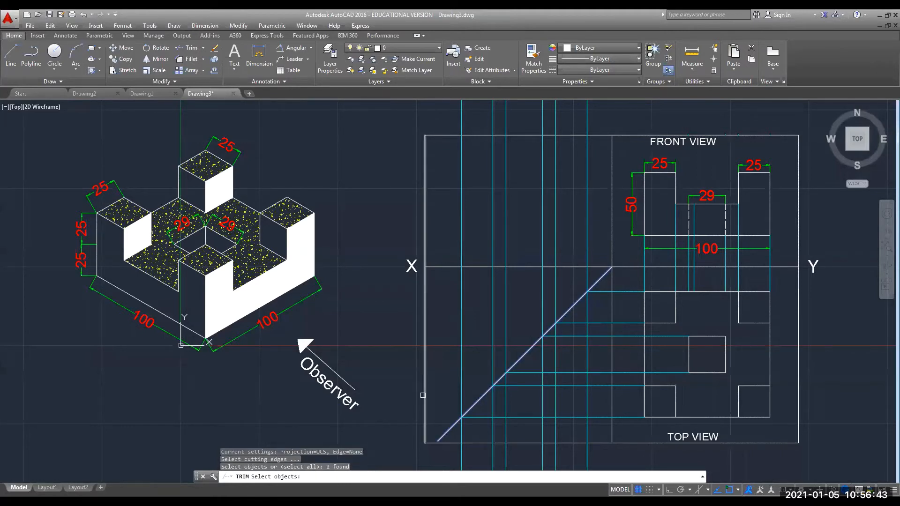
{"action": "key", "text": "Return"}
{"action": "left_click", "coordinate": [423, 396]}
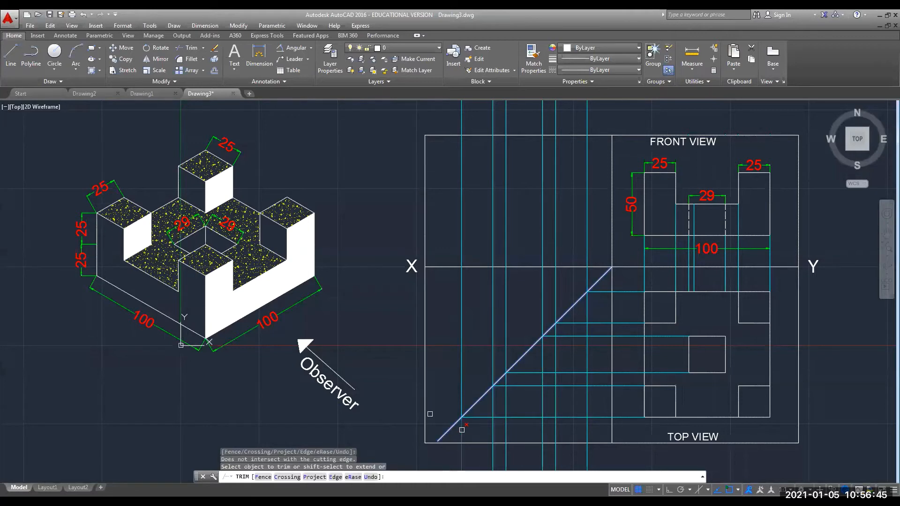
{"action": "left_click", "coordinate": [492, 428]}
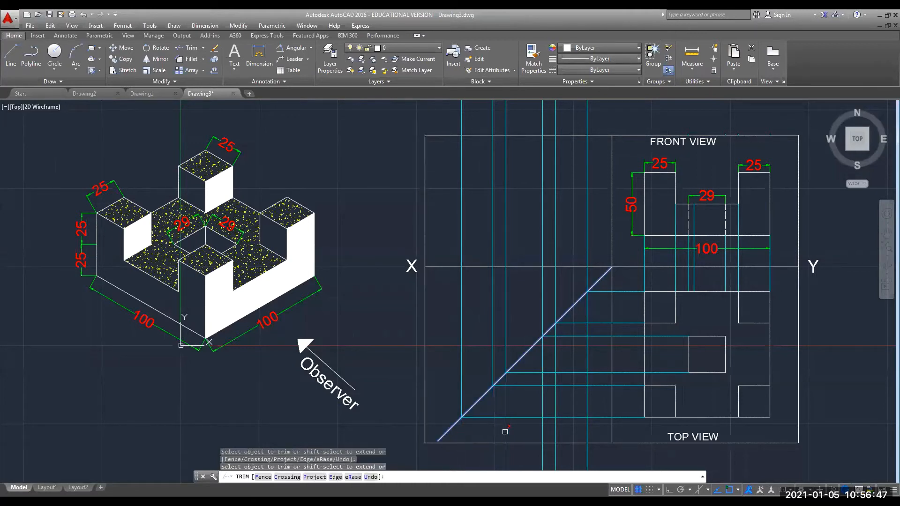
{"action": "left_click", "coordinate": [504, 428]}
{"action": "left_click", "coordinate": [542, 428]}
{"action": "left_click", "coordinate": [555, 429]}
{"action": "left_click", "coordinate": [587, 428]}
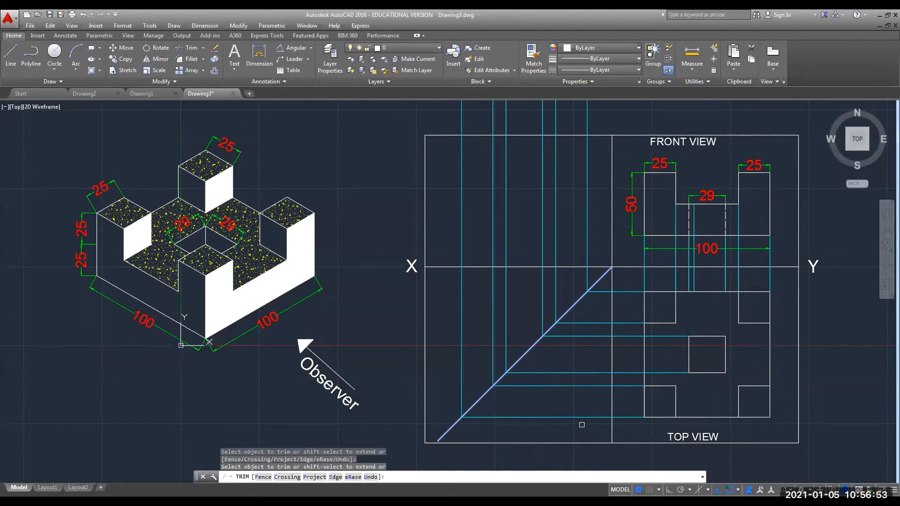
{"action": "left_click", "coordinate": [582, 424]}
{"action": "key", "text": "Escape"}
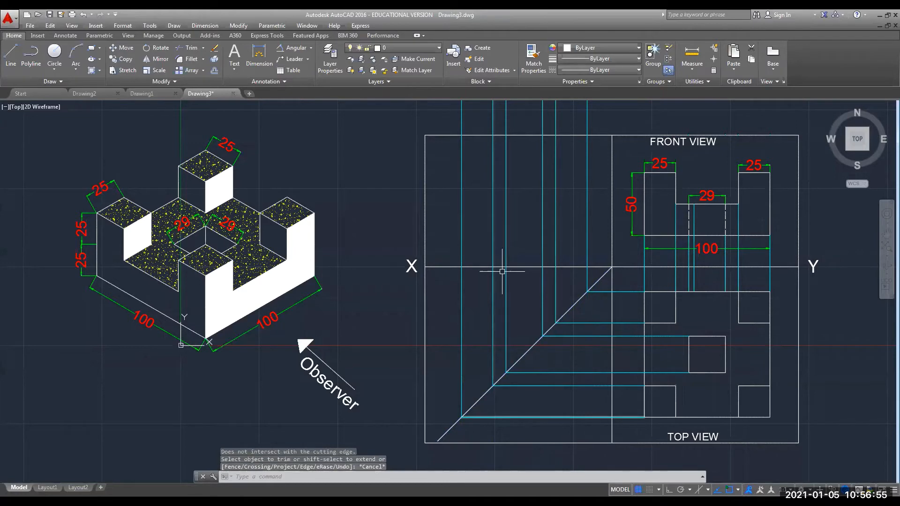
{"action": "scroll", "coordinate": [463, 230], "scroll_direction": "down", "scroll_amount": 8}
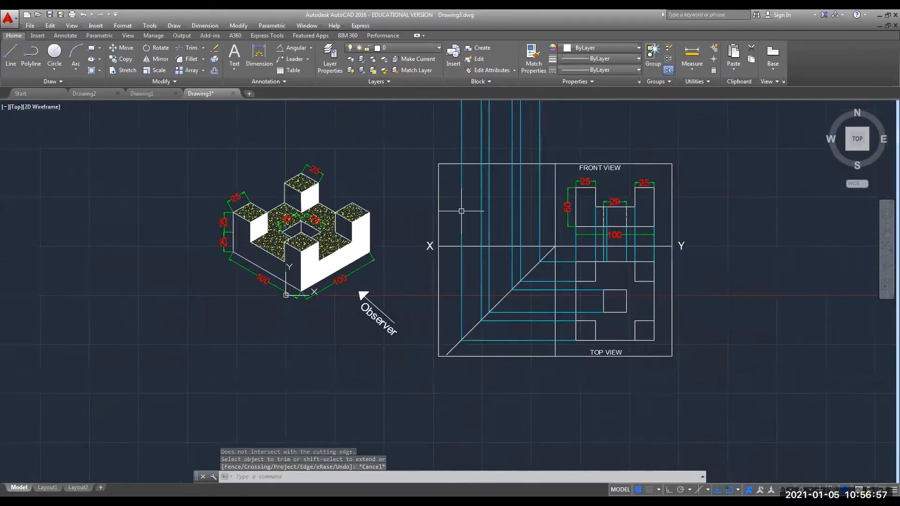
{"action": "mouse_move", "coordinate": [459, 261]}
{"action": "middle_mouse_down"}
{"action": "mouse_move", "coordinate": [447, 400]}
{"action": "mouse_move", "coordinate": [442, 364]}
{"action": "middle_mouse_up"}
{"action": "scroll", "coordinate": [448, 338], "scroll_direction": "up", "scroll_amount": 8}
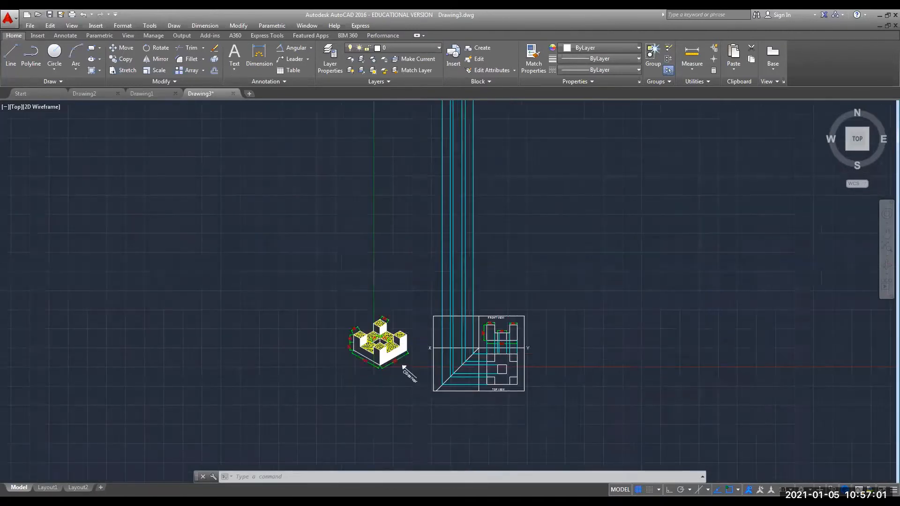
{"action": "mouse_move", "coordinate": [438, 301]}
{"action": "middle_mouse_down"}
{"action": "mouse_move", "coordinate": [436, 229]}
{"action": "mouse_move", "coordinate": [447, 207]}
{"action": "middle_mouse_up"}
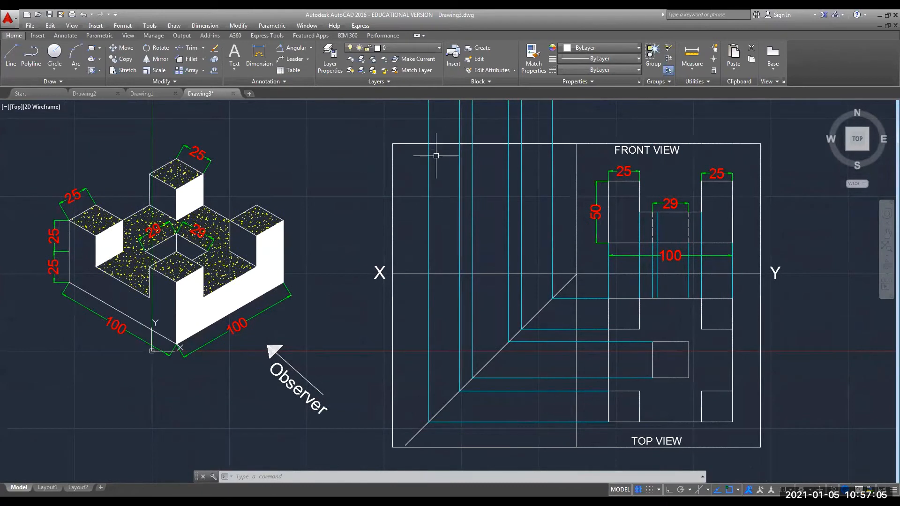
Trim the seven cyan vertical construction lines back to the frame's top edge with TRIM.
{"action": "type", "text": "TRI"}
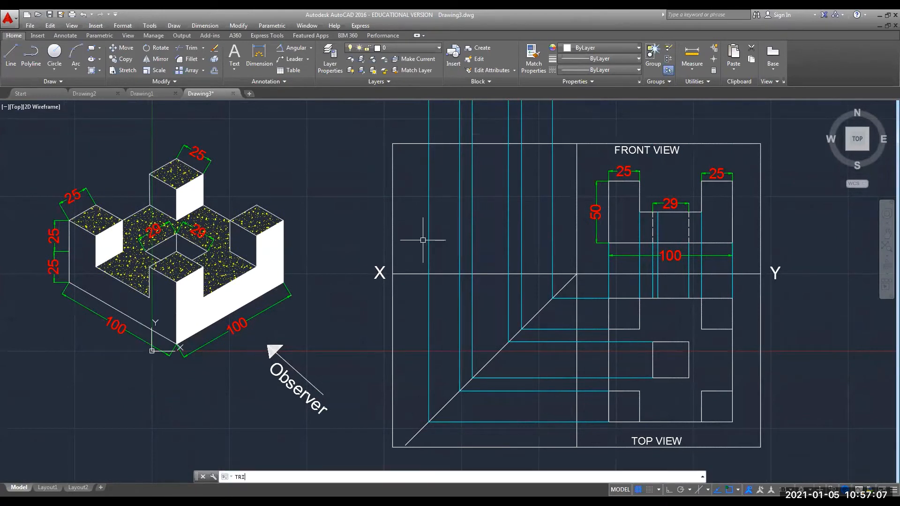
{"action": "key", "text": "Return"}
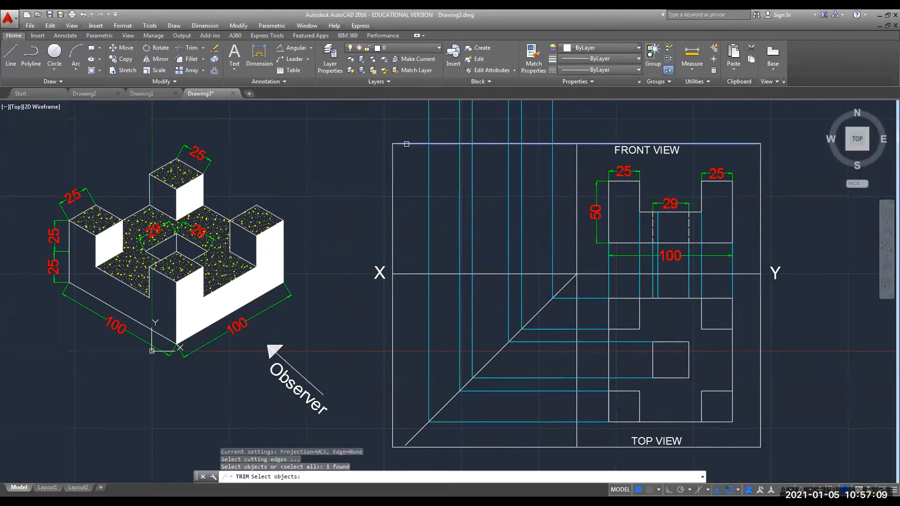
{"action": "left_click", "coordinate": [406, 144]}
{"action": "key", "text": "Return"}
{"action": "left_click", "coordinate": [429, 133]}
{"action": "left_click", "coordinate": [459, 133]}
{"action": "left_click", "coordinate": [472, 133]}
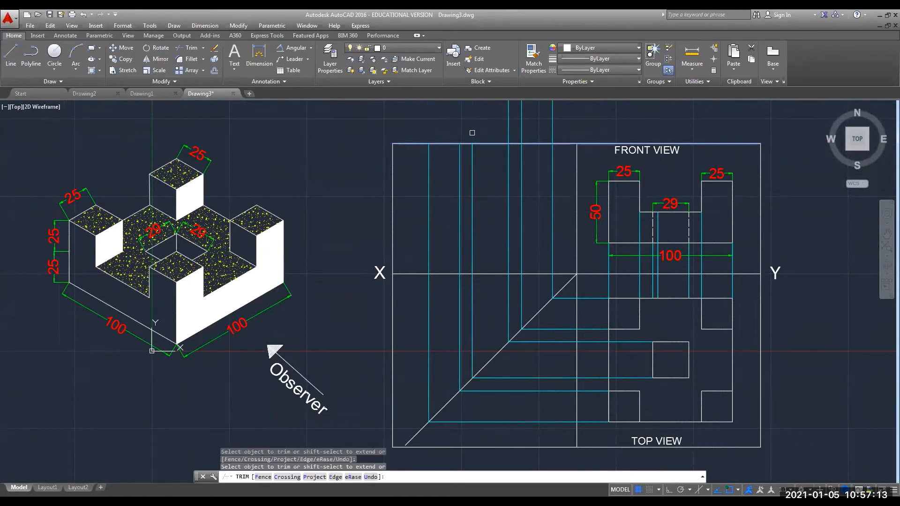
{"action": "left_click", "coordinate": [508, 133]}
{"action": "left_click", "coordinate": [521, 133]}
{"action": "left_click", "coordinate": [521, 133]}
{"action": "left_click", "coordinate": [551, 132]}
{"action": "left_click", "coordinate": [460, 126]}
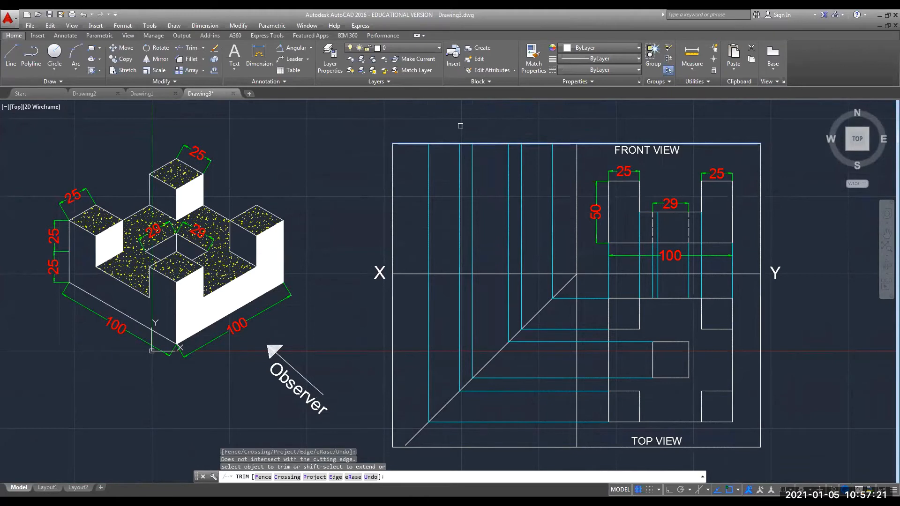
{"action": "key", "text": "Escape"}
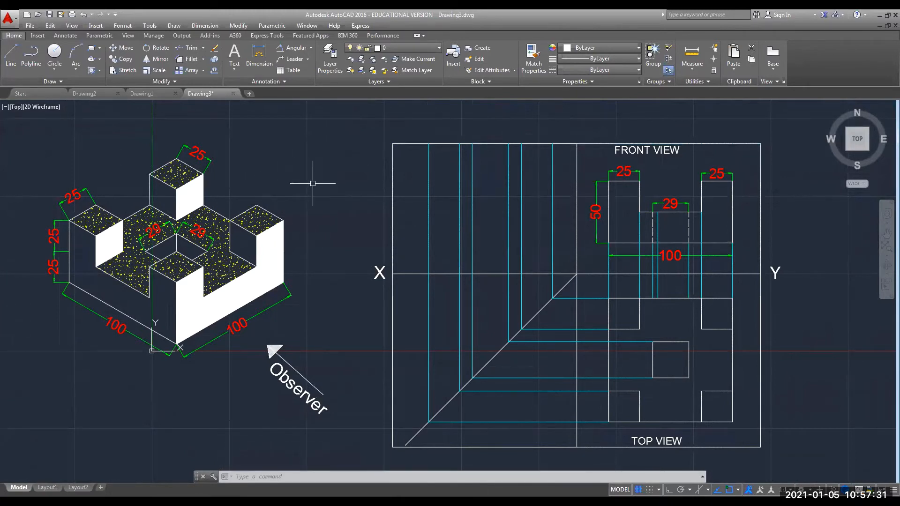
Draw horizontal XLINEs through the front view's base, middle level and top.
{"action": "type", "text": "XLIN"}
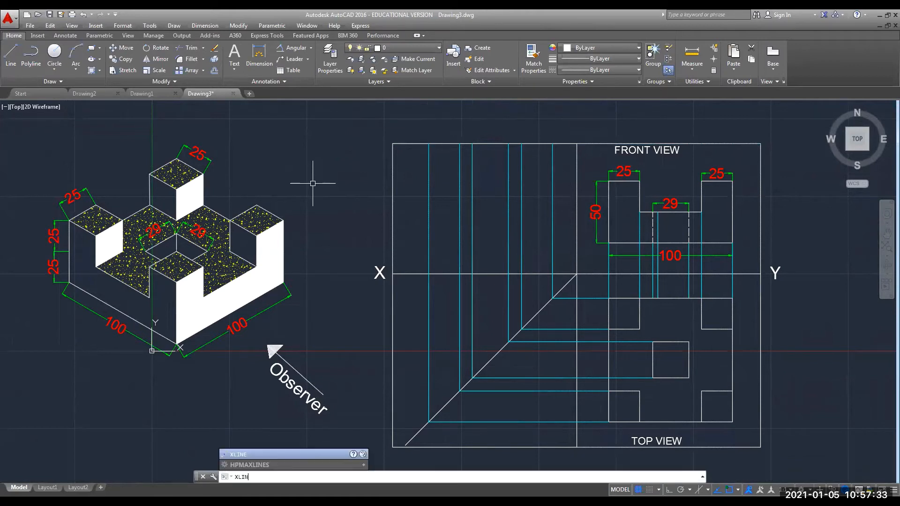
{"action": "key", "text": "Return"}
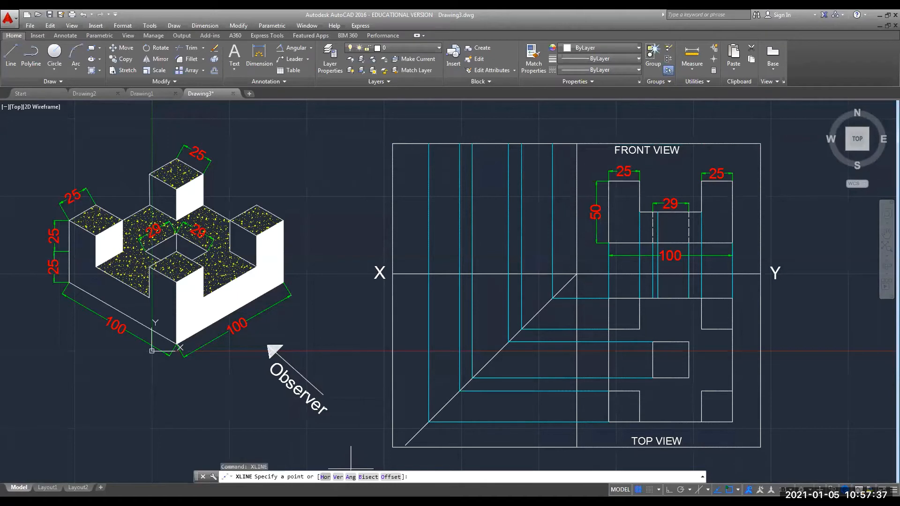
{"action": "left_click", "coordinate": [324, 477]}
{"action": "left_click", "coordinate": [609, 242]}
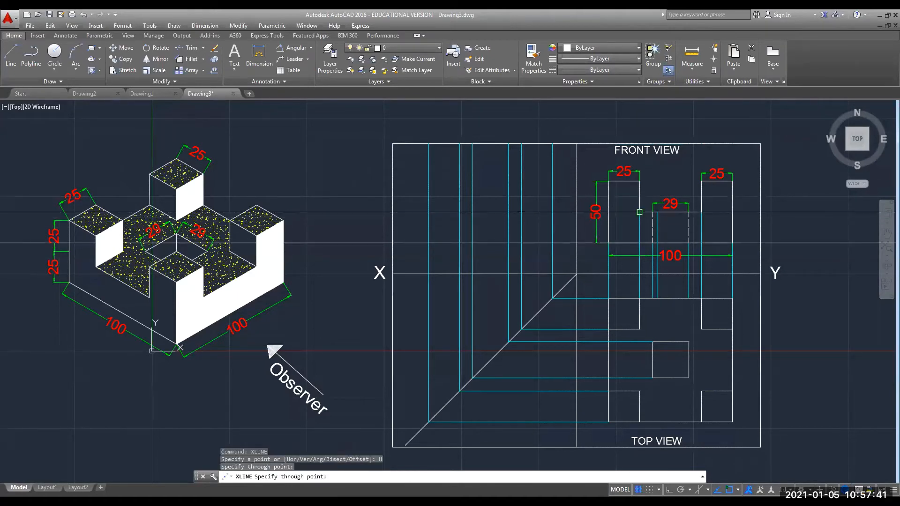
{"action": "left_click", "coordinate": [639, 211]}
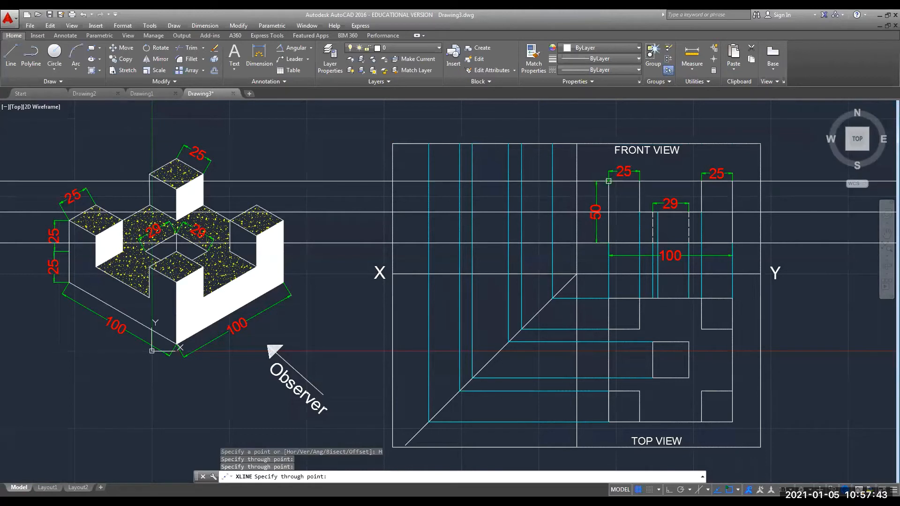
{"action": "left_click", "coordinate": [608, 181]}
{"action": "key", "text": "Escape"}
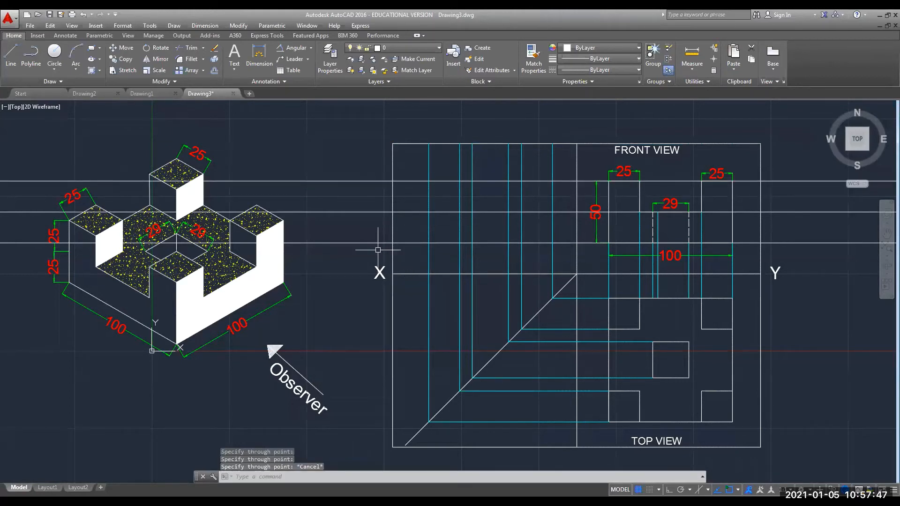
Change the three new horizontal construction lines' colour to Cyan in Properties.
{"action": "left_click", "coordinate": [354, 242]}
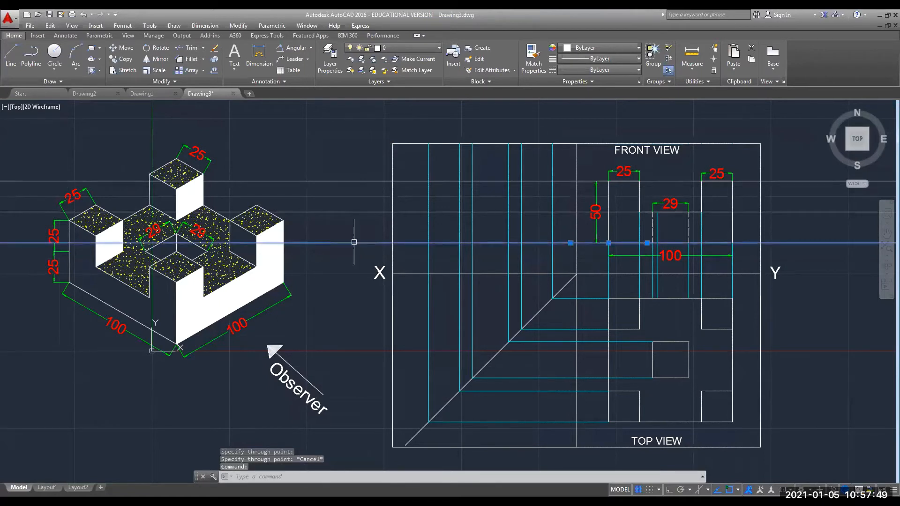
{"action": "left_click", "coordinate": [351, 212]}
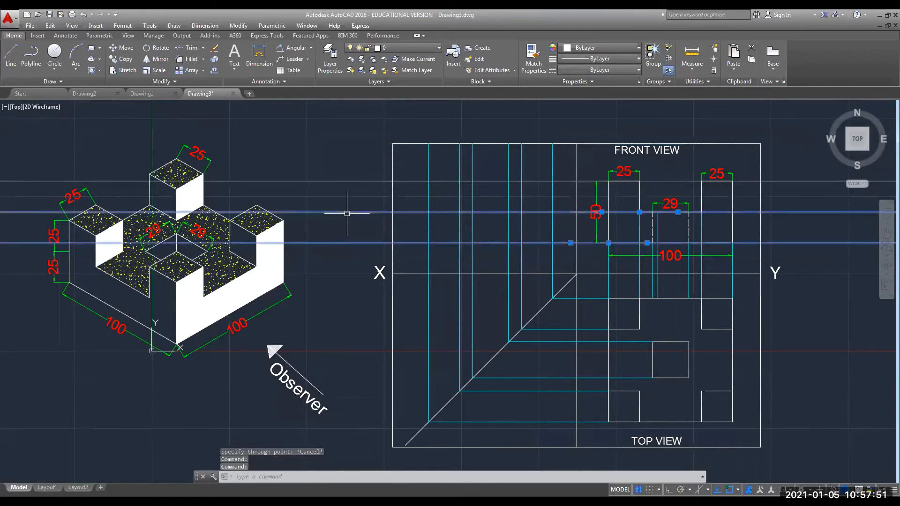
{"action": "left_click", "coordinate": [345, 181]}
{"action": "right_click", "coordinate": [345, 181]}
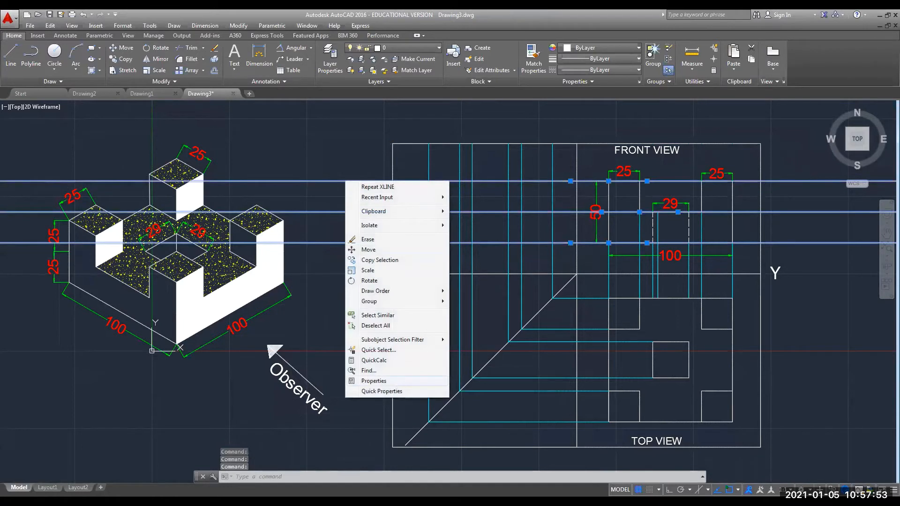
{"action": "left_click", "coordinate": [373, 381]}
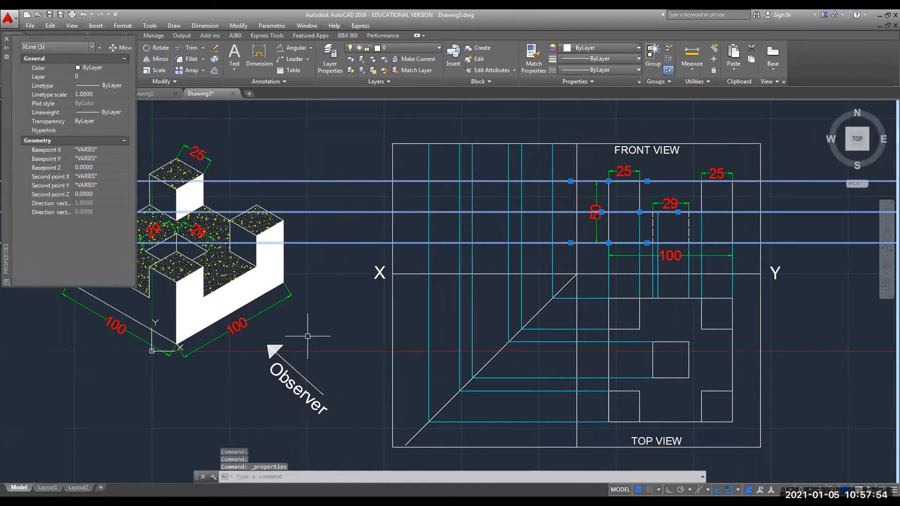
{"action": "left_click", "coordinate": [117, 68]}
{"action": "left_click", "coordinate": [125, 67]}
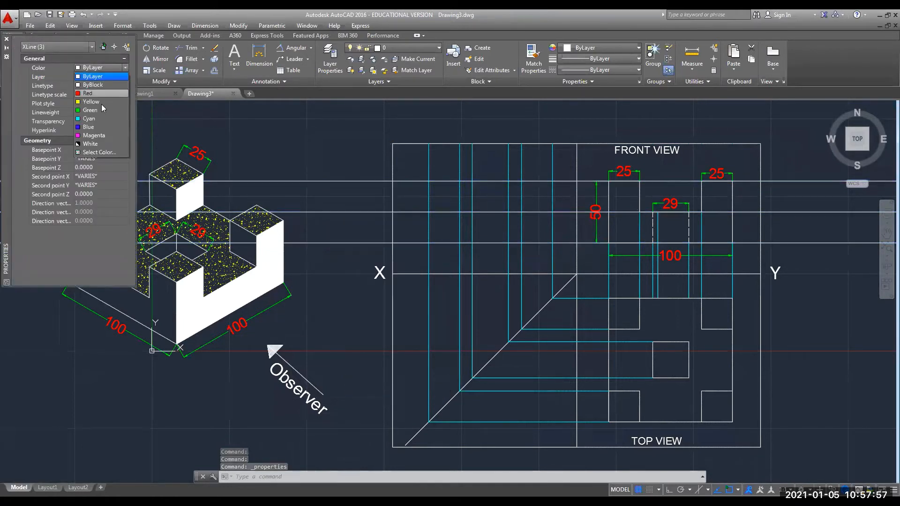
{"action": "left_click", "coordinate": [95, 118]}
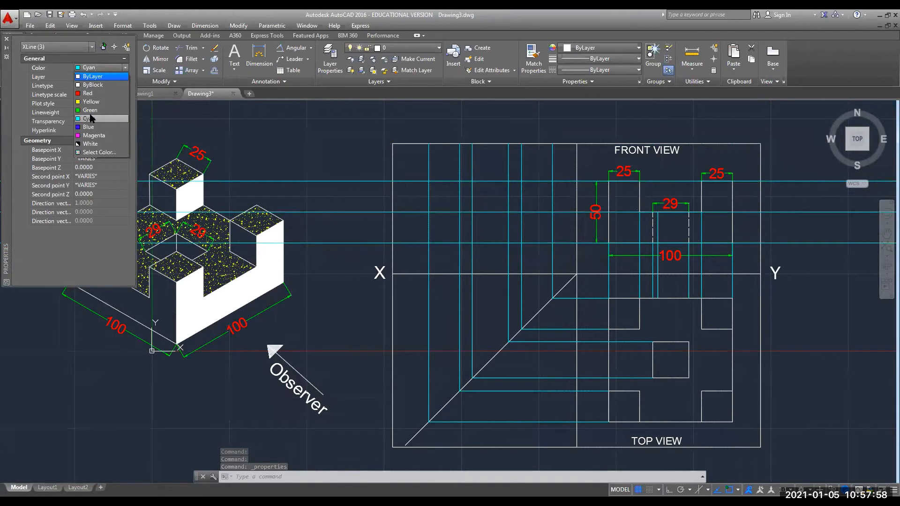
{"action": "left_click", "coordinate": [7, 40]}
{"action": "key", "text": "Escape"}
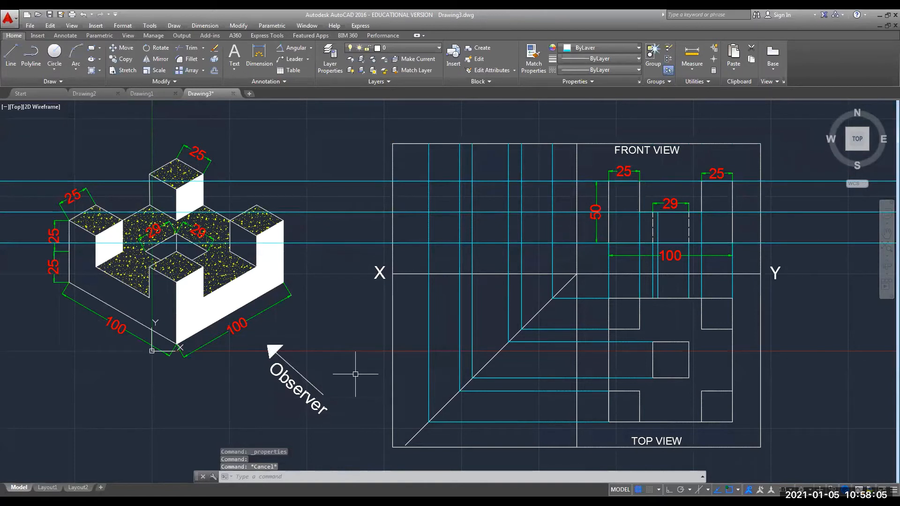
Trim the three horizontal lines where they run past the frame's left edge.
{"action": "type", "text": "TR"}
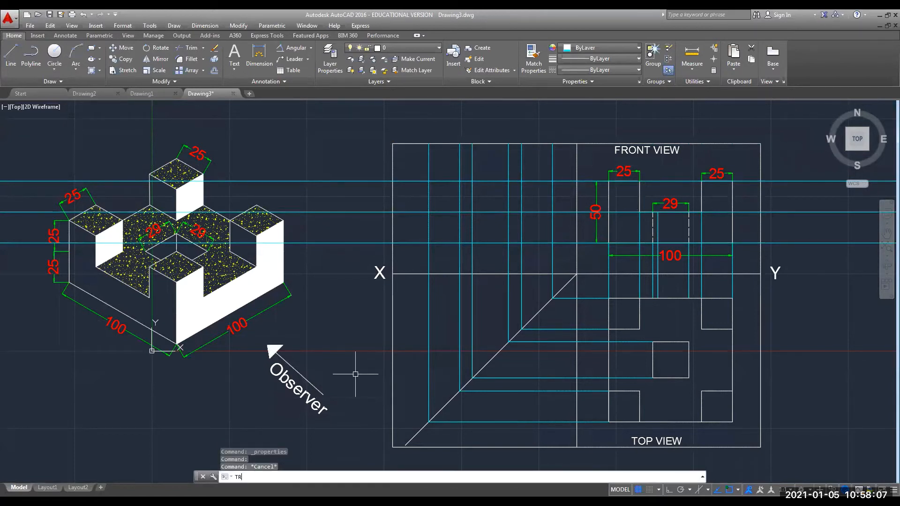
{"action": "type", "text": "IM"}
{"action": "key", "text": "Return"}
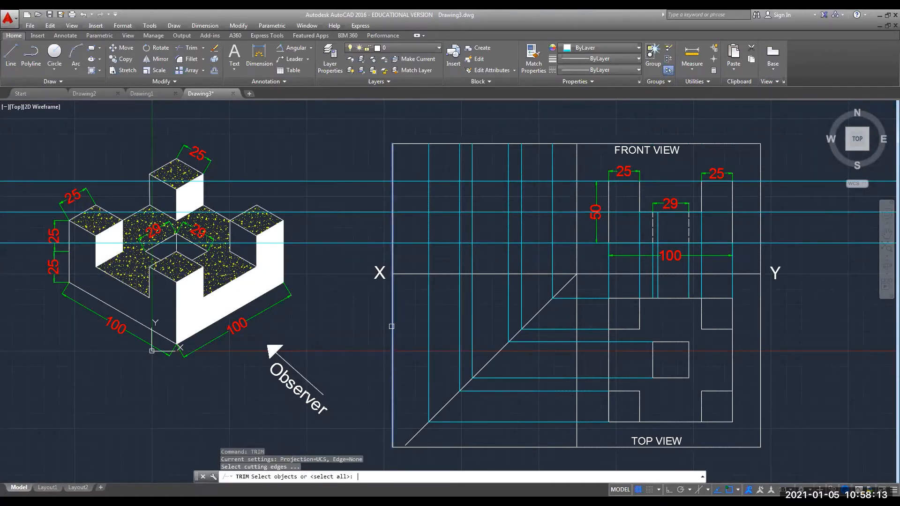
{"action": "left_click", "coordinate": [392, 327]}
{"action": "key", "text": "Return"}
{"action": "left_click", "coordinate": [392, 327]}
{"action": "left_click", "coordinate": [346, 244]}
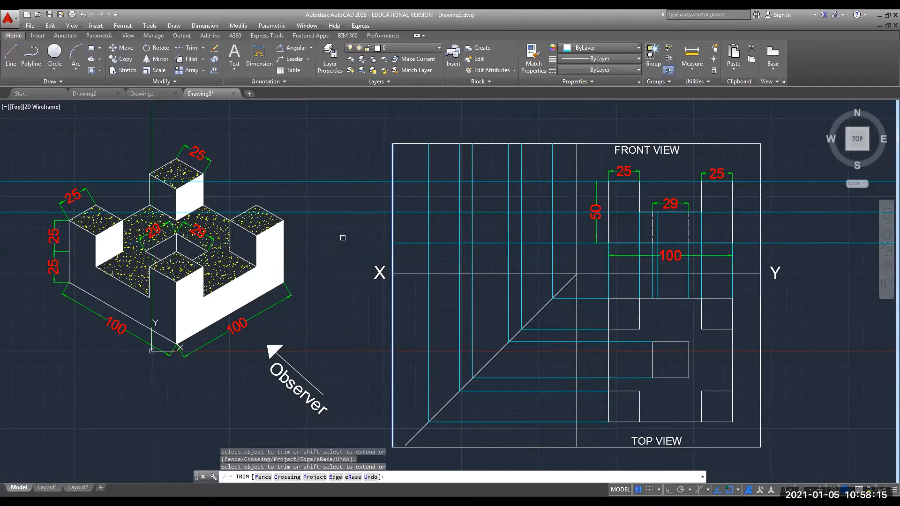
{"action": "left_click", "coordinate": [344, 212]}
{"action": "left_click", "coordinate": [344, 181]}
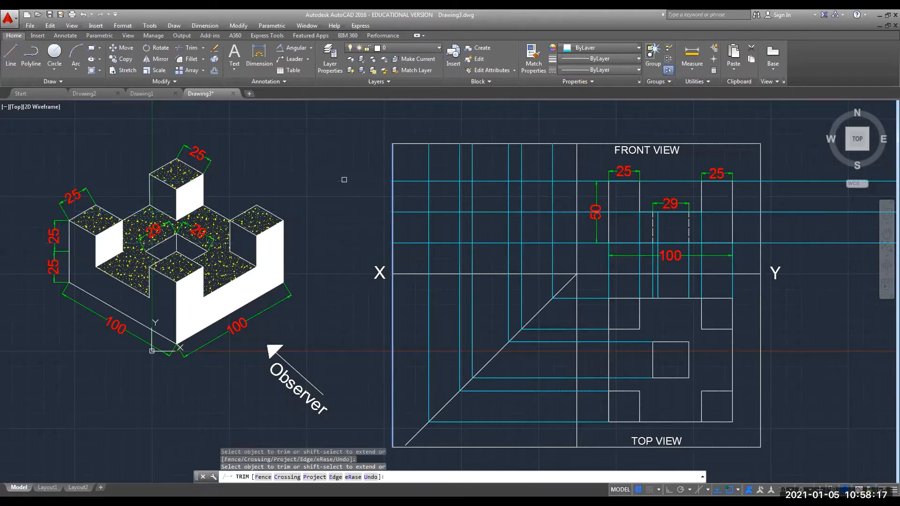
{"action": "key", "text": "Escape"}
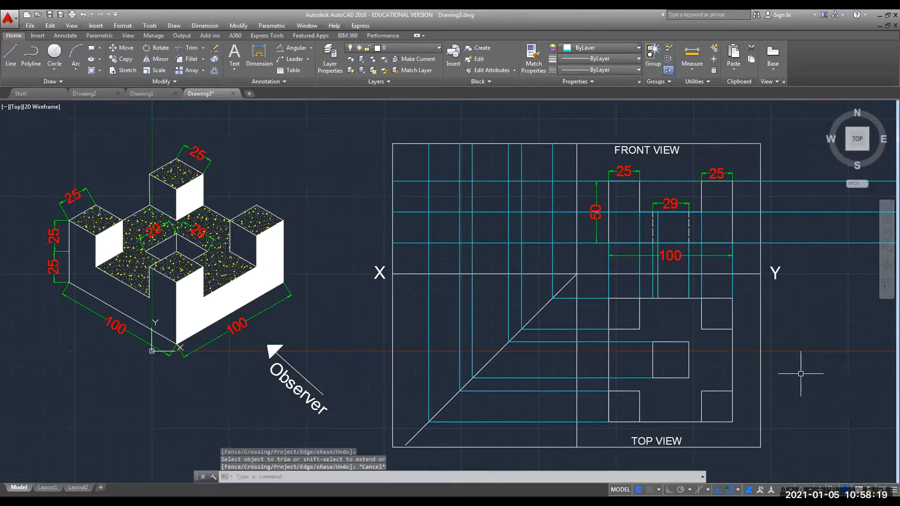
Trim the lower, middle and upper projection lines at the frame's right edge.
{"action": "type", "text": "tr"}
{"action": "key", "text": "Return"}
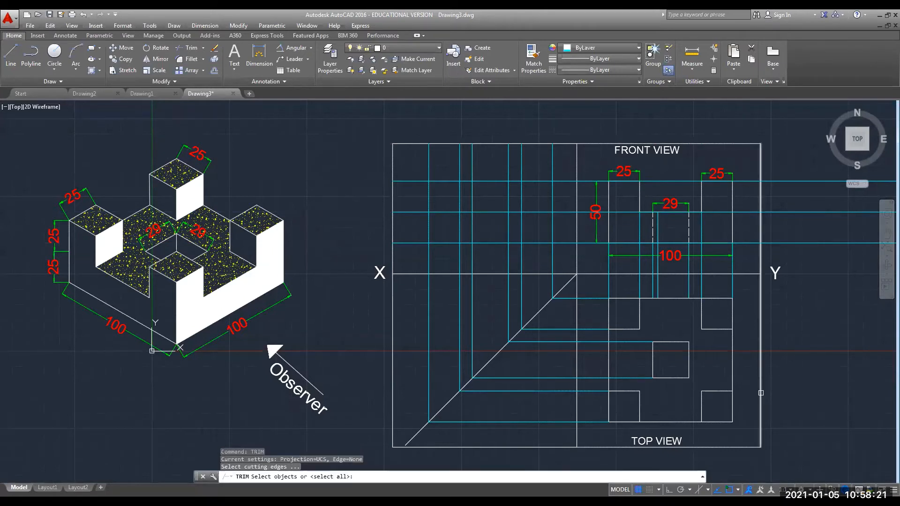
{"action": "left_click", "coordinate": [759, 392]}
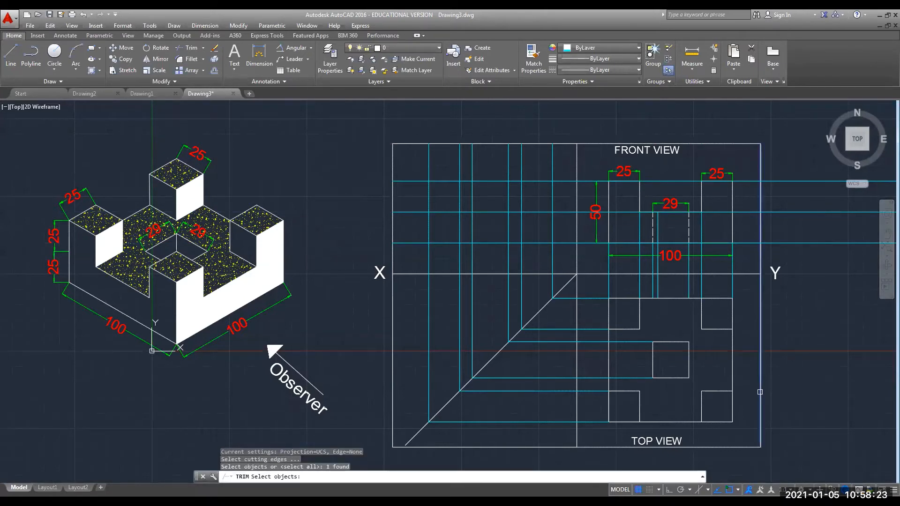
{"action": "key", "text": "Return"}
{"action": "left_click", "coordinate": [759, 392]}
{"action": "left_click", "coordinate": [792, 243]}
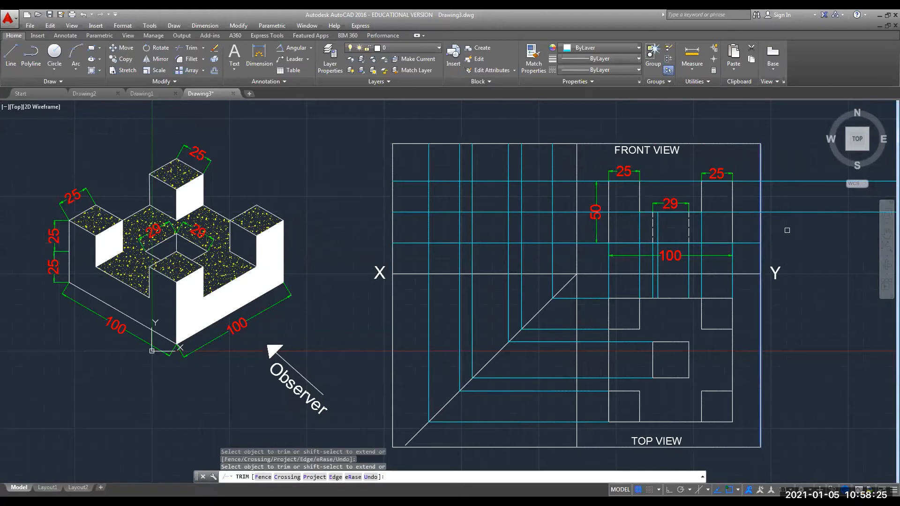
{"action": "left_click", "coordinate": [784, 210]}
{"action": "left_click", "coordinate": [787, 181]}
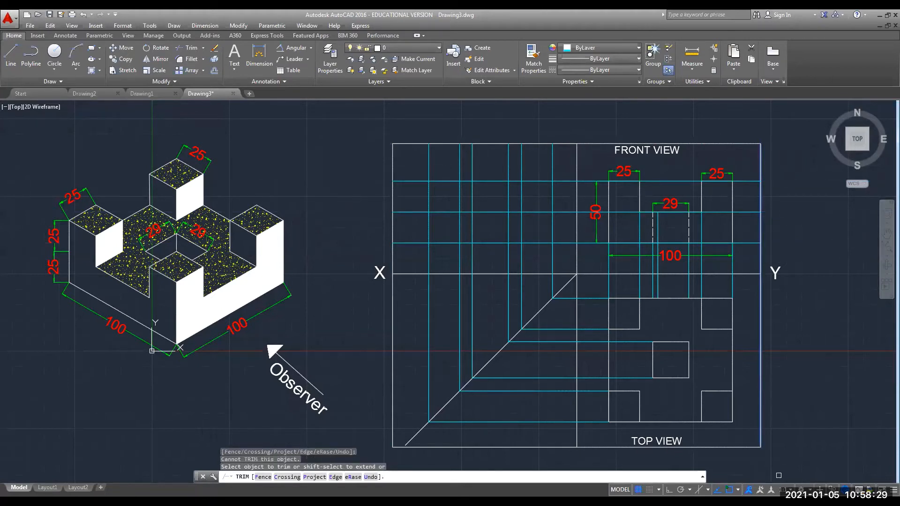
{"action": "left_click", "coordinate": [777, 465]}
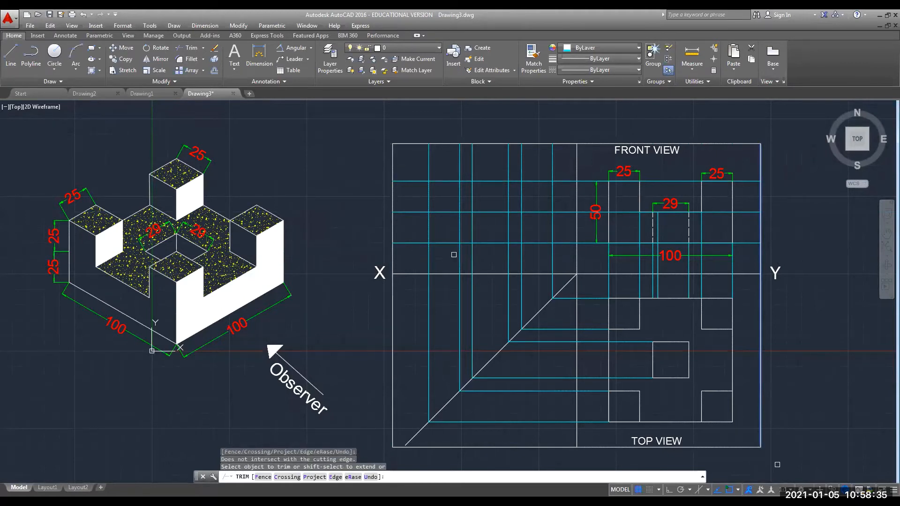
{"action": "key", "text": "Escape"}
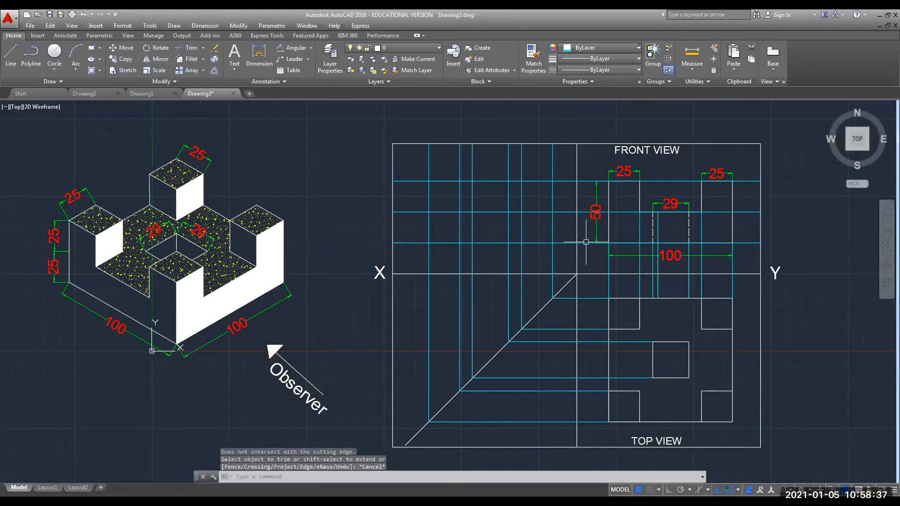
{"action": "left_click", "coordinate": [586, 243]}
Stretch the right ends of the lower, middle and upper lines back to the front view's edges.
{"action": "left_click", "coordinate": [760, 243]}
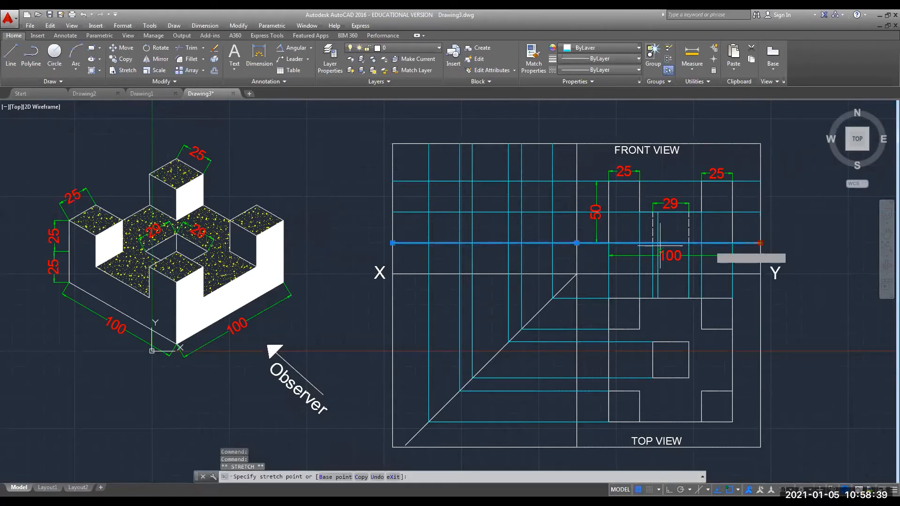
{"action": "left_click", "coordinate": [608, 243]}
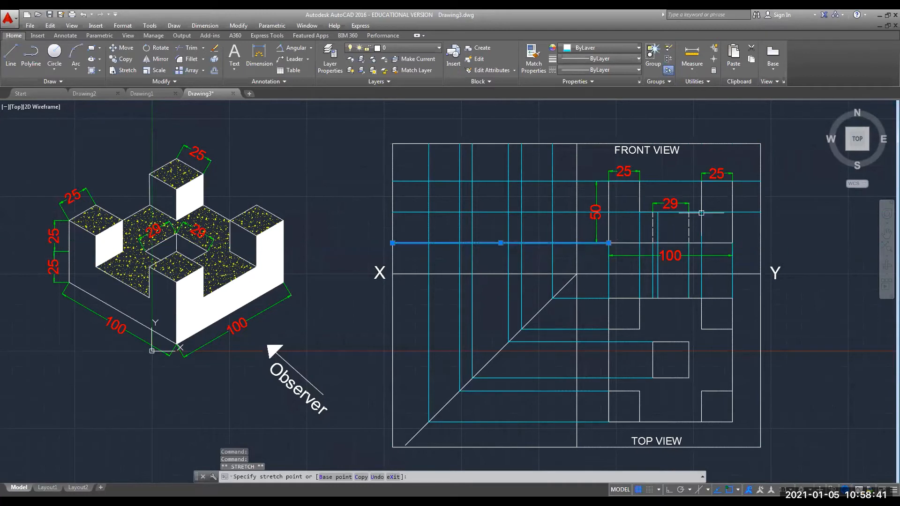
{"action": "left_click", "coordinate": [746, 212]}
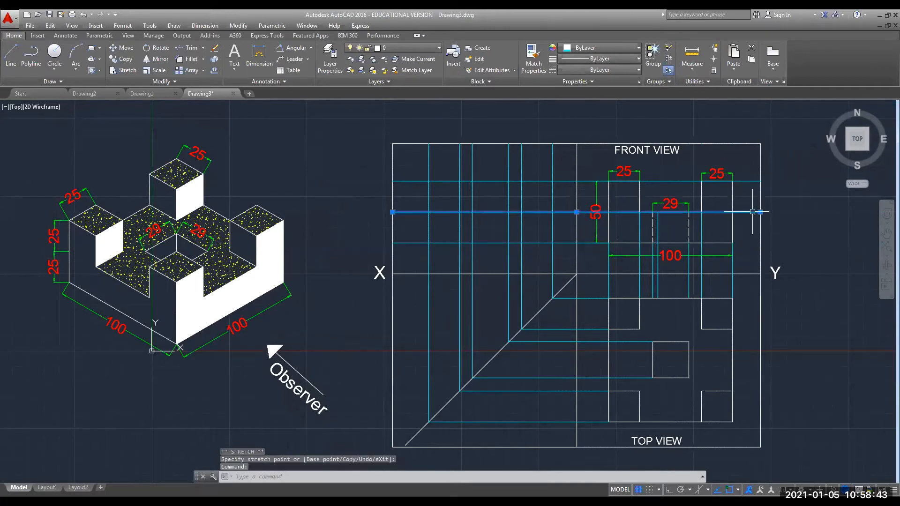
{"action": "left_click", "coordinate": [760, 212]}
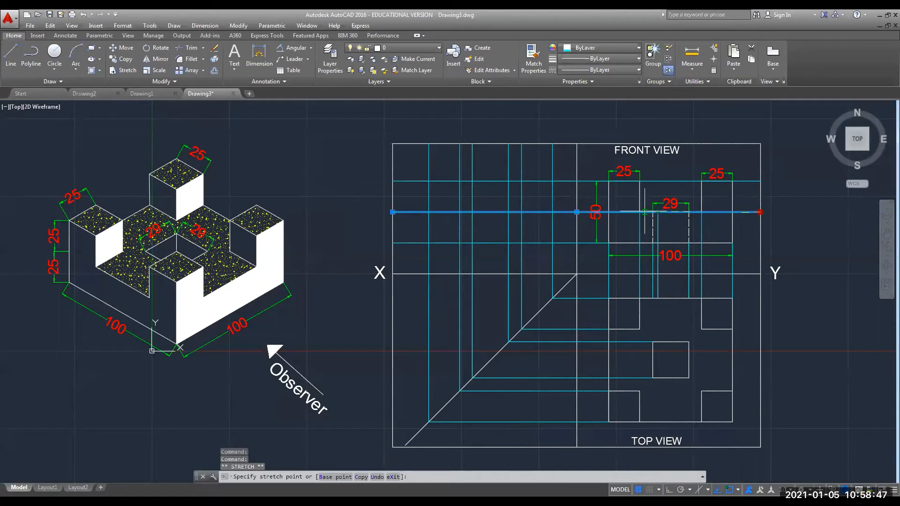
{"action": "left_click", "coordinate": [639, 212]}
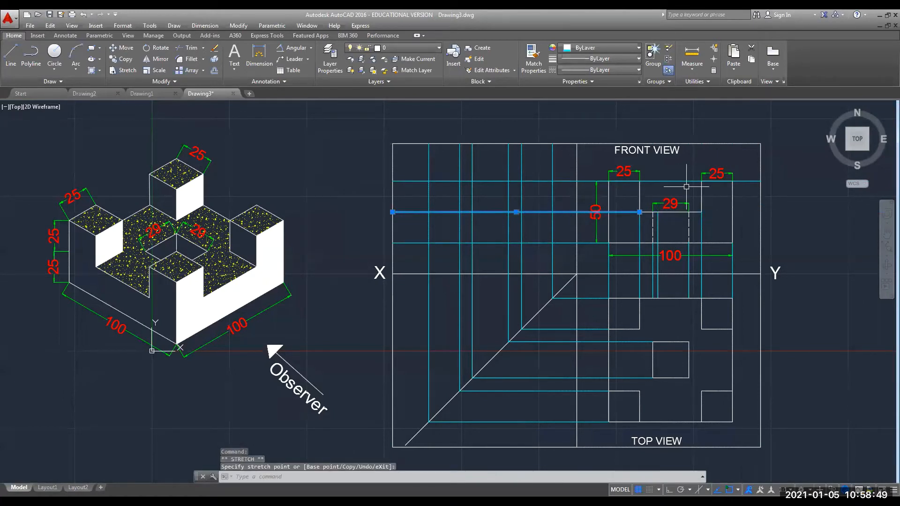
{"action": "left_click", "coordinate": [690, 181]}
{"action": "left_click", "coordinate": [761, 181]}
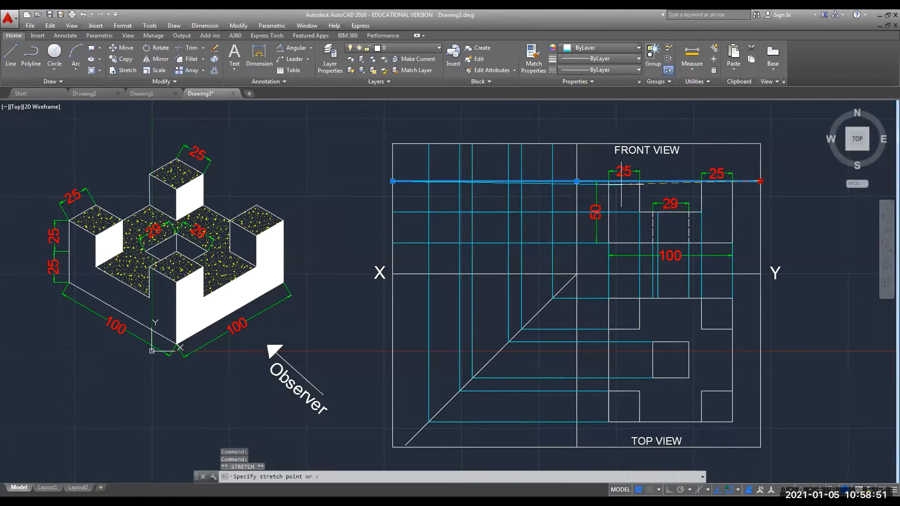
{"action": "left_click", "coordinate": [609, 180]}
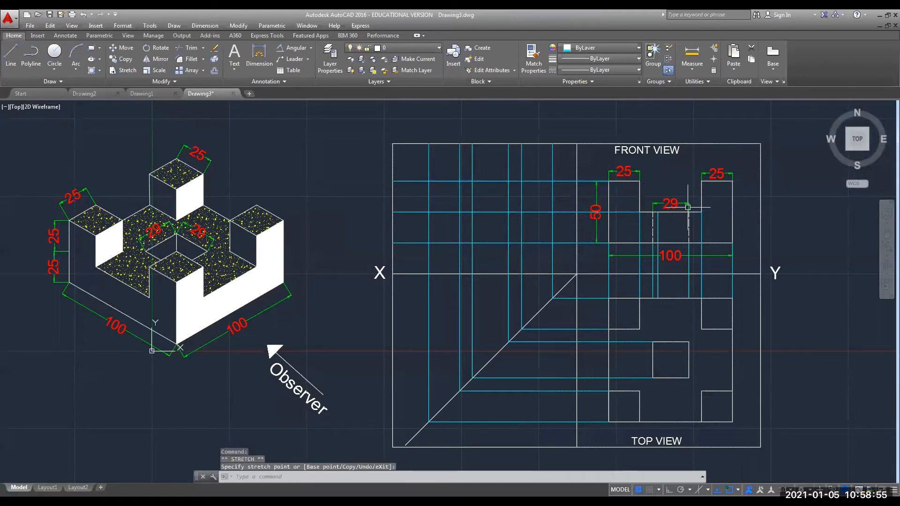
{"action": "key", "text": "Escape"}
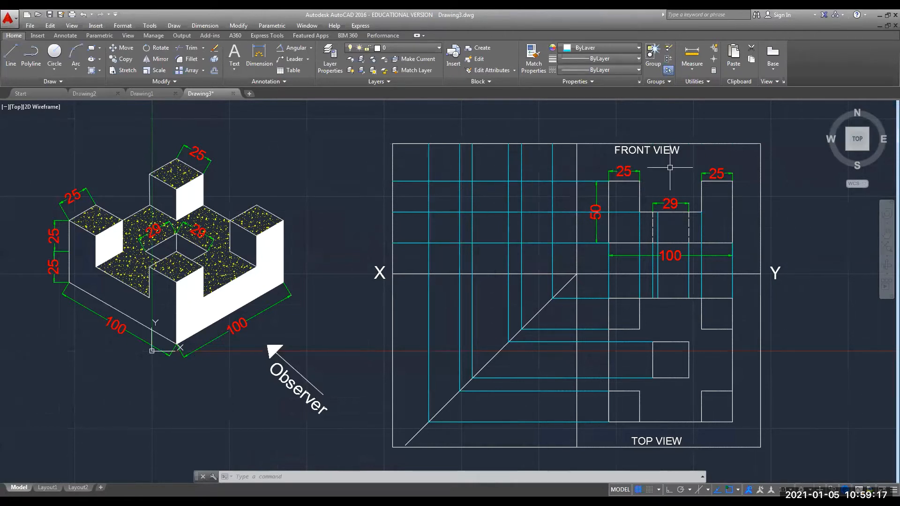
Copy the FRONT VIEW label and paste it above the frame's left part.
{"action": "left_click", "coordinate": [633, 151]}
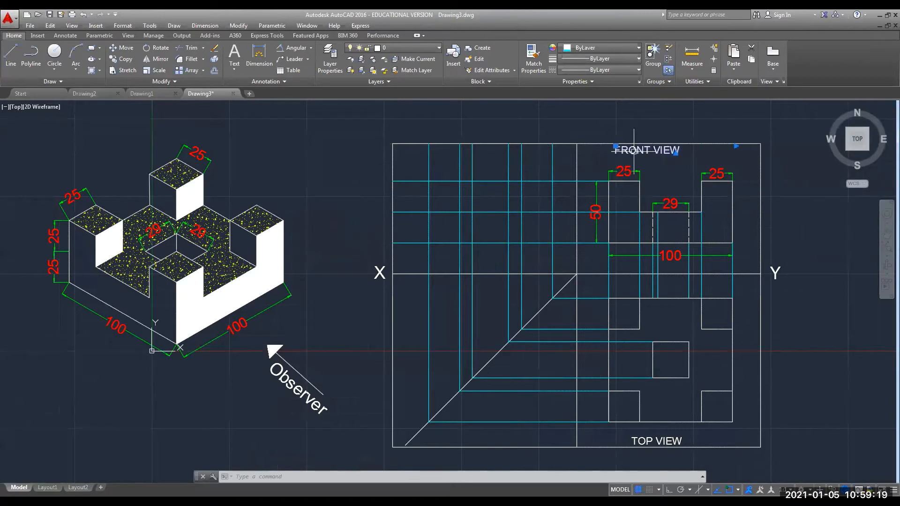
{"action": "key", "text": "ctrl+c"}
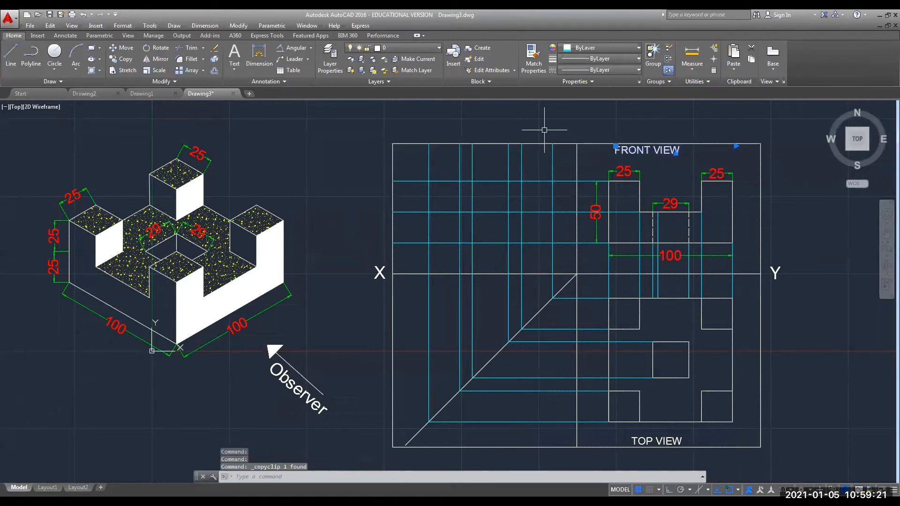
{"action": "key", "text": "ctrl+v"}
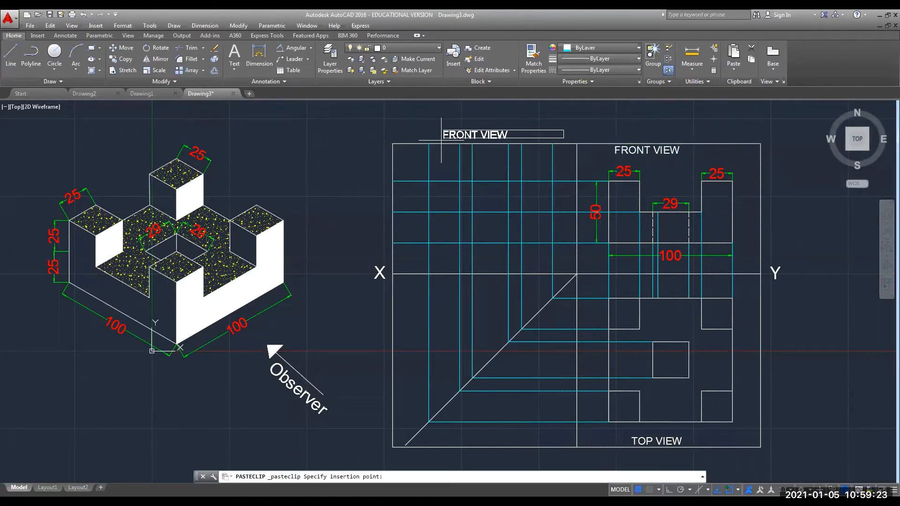
{"action": "left_click", "coordinate": [446, 139]}
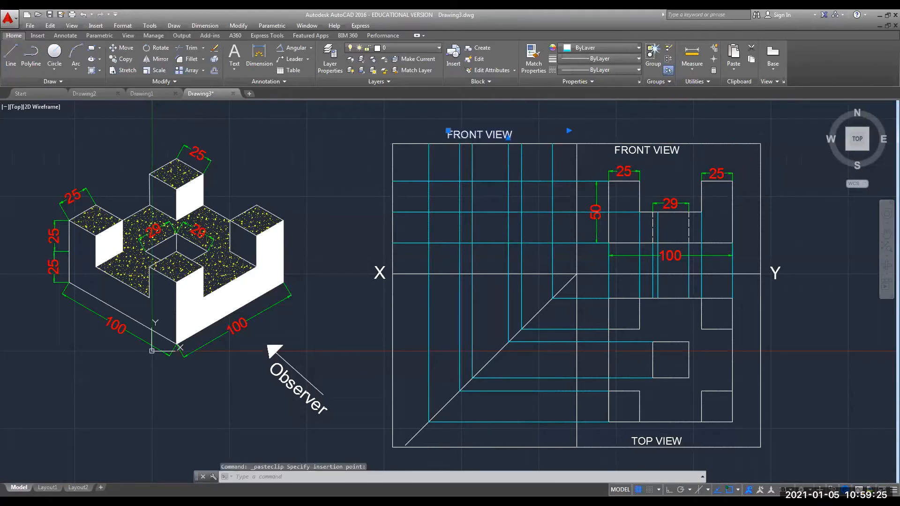
Edit the pasted label's text to read RIGHT SIDE VIEW on one line.
{"action": "double_click", "coordinate": [450, 133]}
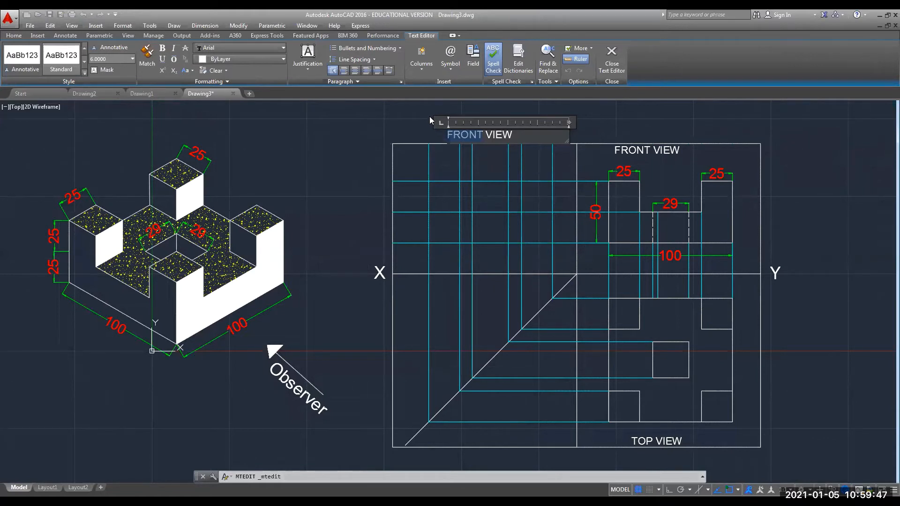
{"action": "type", "text": "rIGH"}
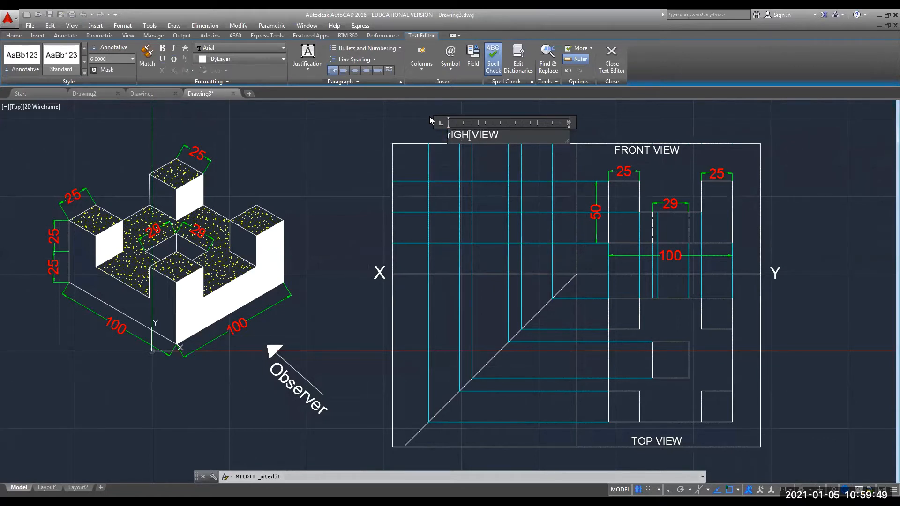
{"action": "key", "text": "BackSpace"}
{"action": "key", "text": "BackSpace"}
{"action": "key", "text": "BackSpace"}
{"action": "key", "text": "BackSpace"}
{"action": "type", "text": "R"}
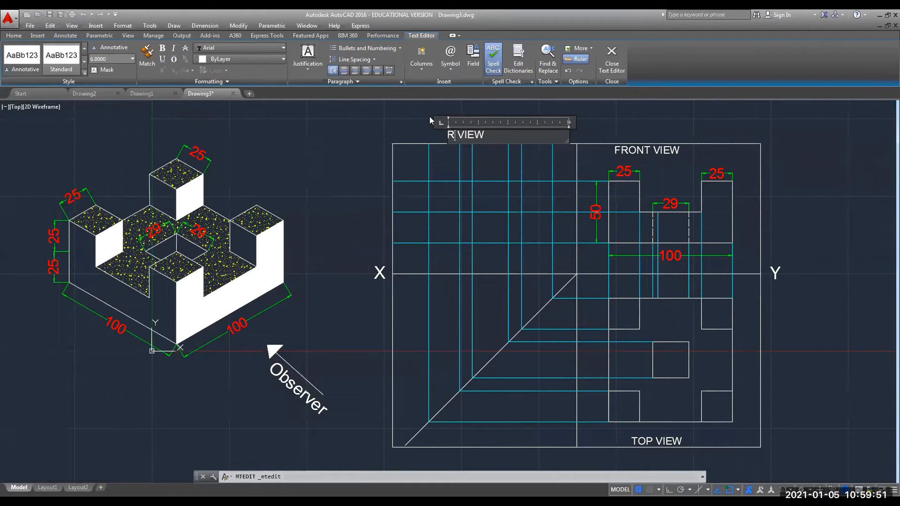
{"action": "type", "text": "IGHT"}
{"action": "type", "text": "S"}
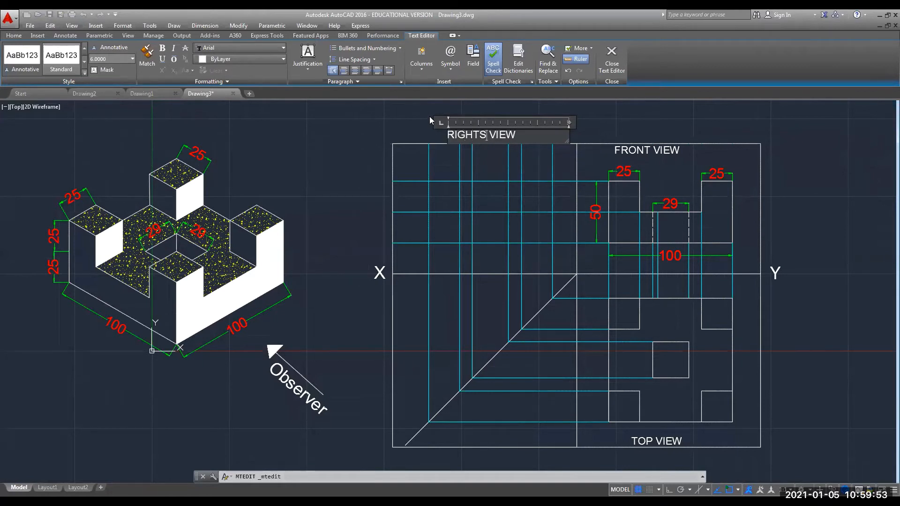
{"action": "key", "text": "BackSpace"}
{"action": "type", "text": "SIDE"}
{"action": "key", "text": "Return"}
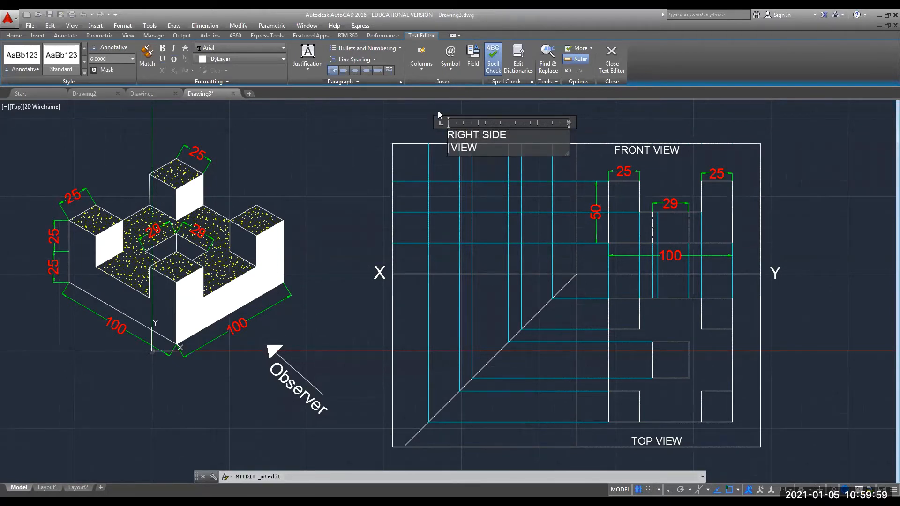
{"action": "key", "text": "BackSpace"}
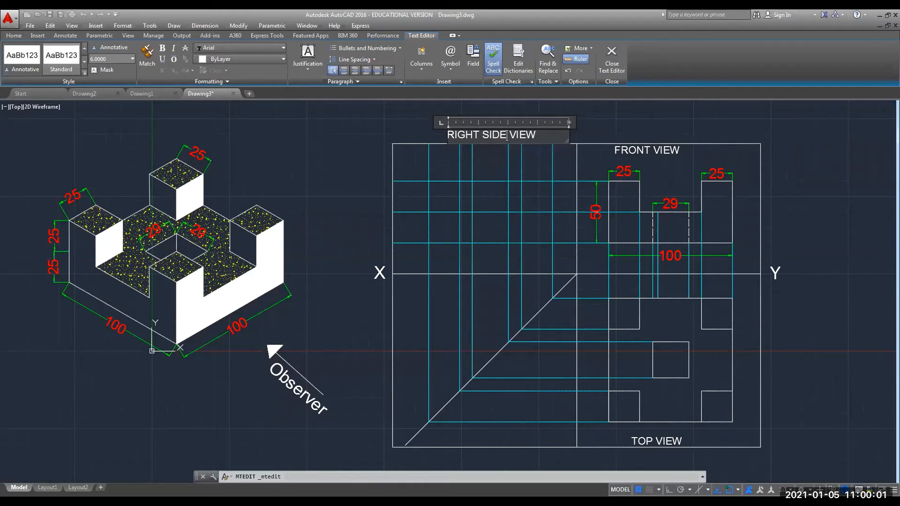
{"action": "left_click", "coordinate": [632, 126]}
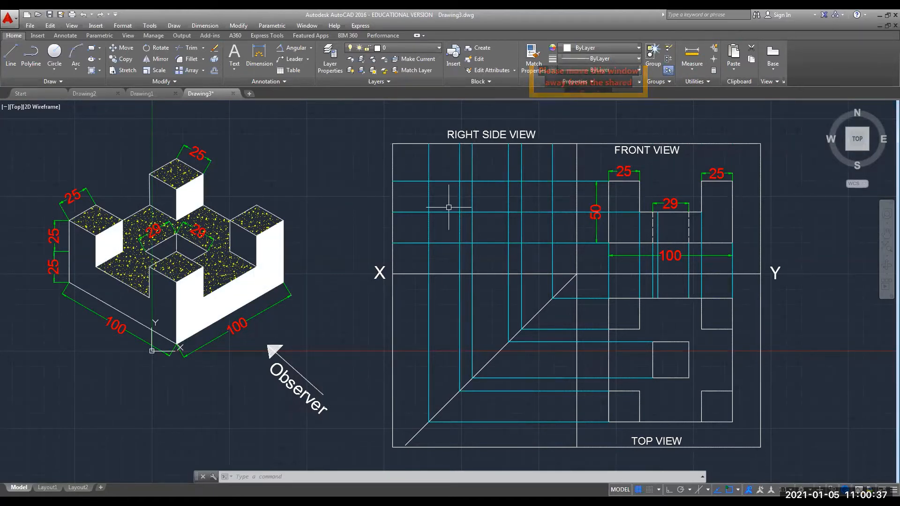
{"action": "left_click", "coordinate": [9, 52]}
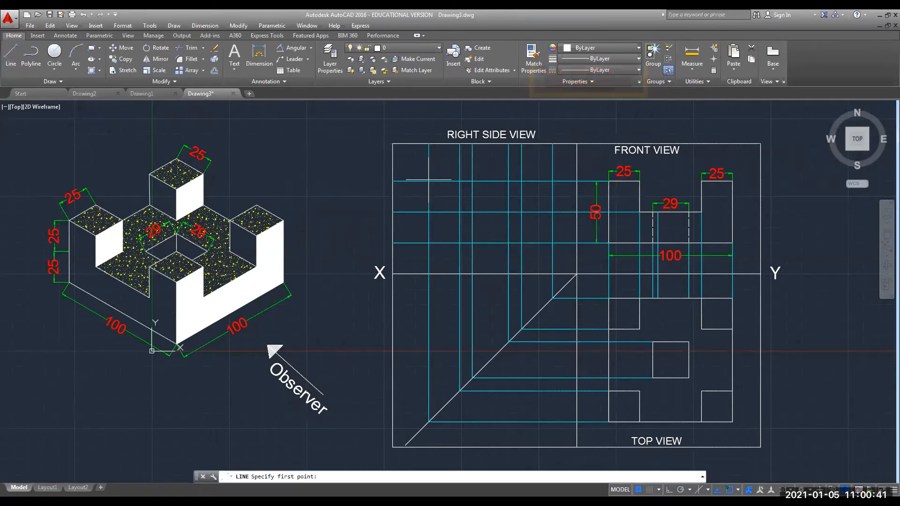
{"action": "left_click", "coordinate": [427, 242]}
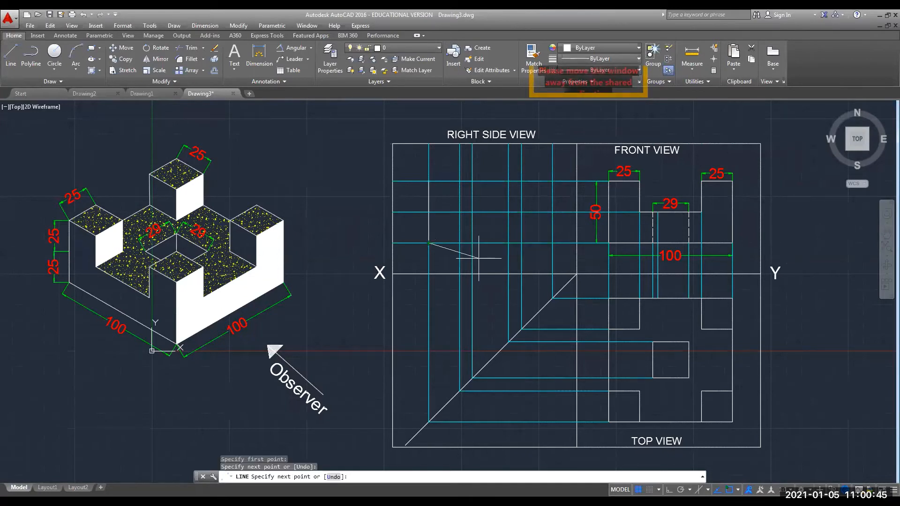
{"action": "key", "text": "Escape"}
{"action": "key", "text": "Escape"}
{"action": "key", "text": "Escape"}
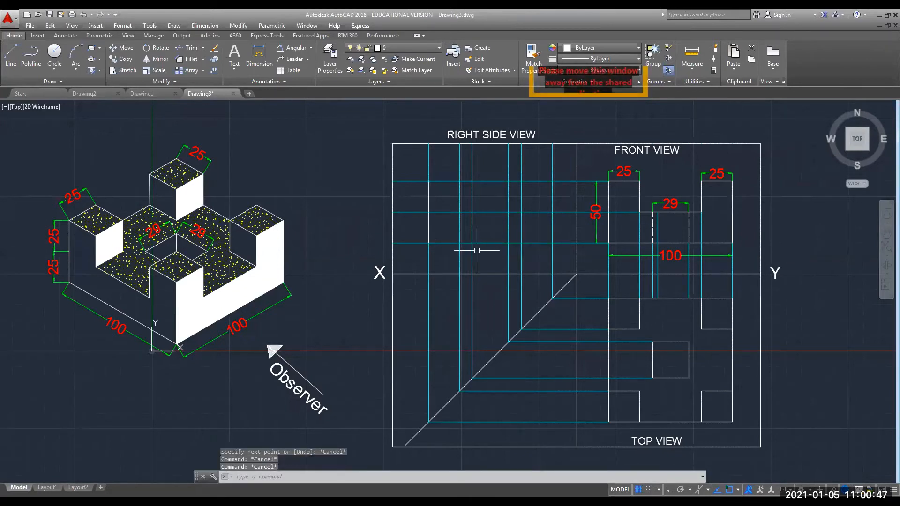
Hatch the front block's and tall box's left faces with the AR-PARQ1 parquet pattern.
{"action": "left_click", "coordinate": [91, 72]}
{"action": "left_click", "coordinate": [82, 274]}
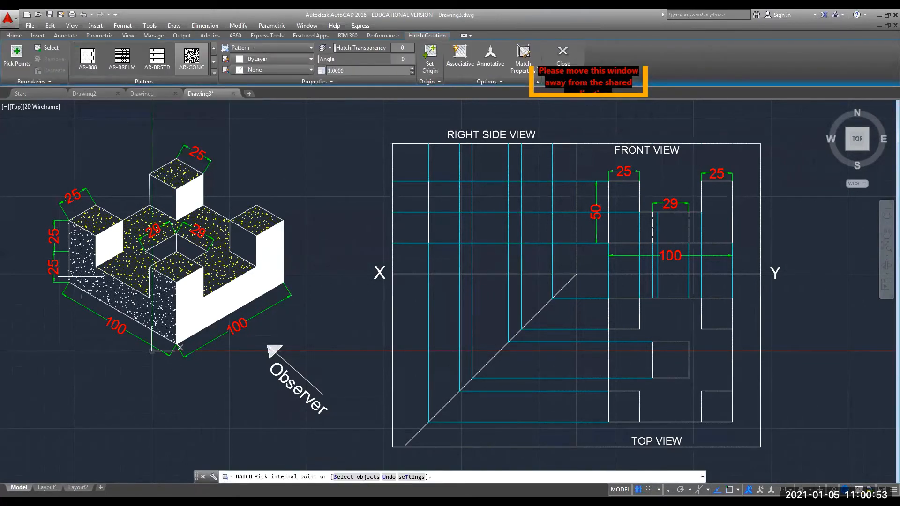
{"action": "left_click", "coordinate": [214, 73]}
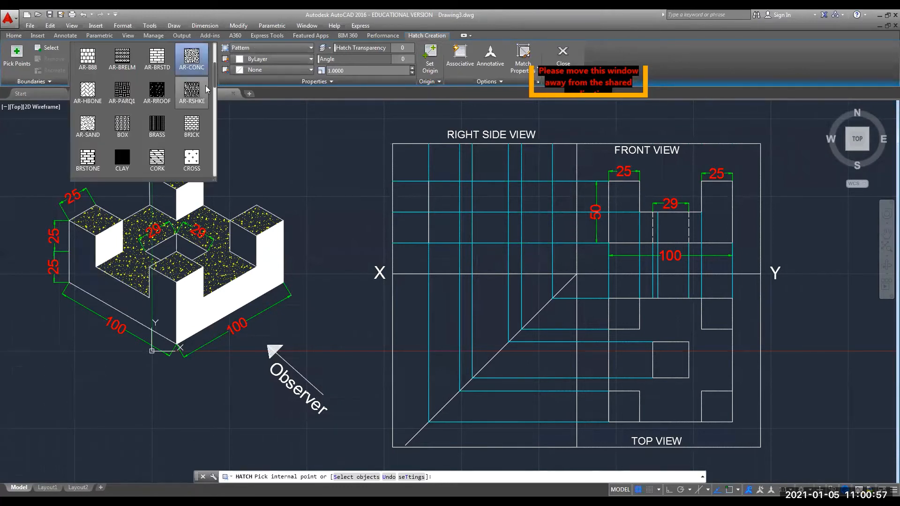
{"action": "left_click", "coordinate": [120, 96]}
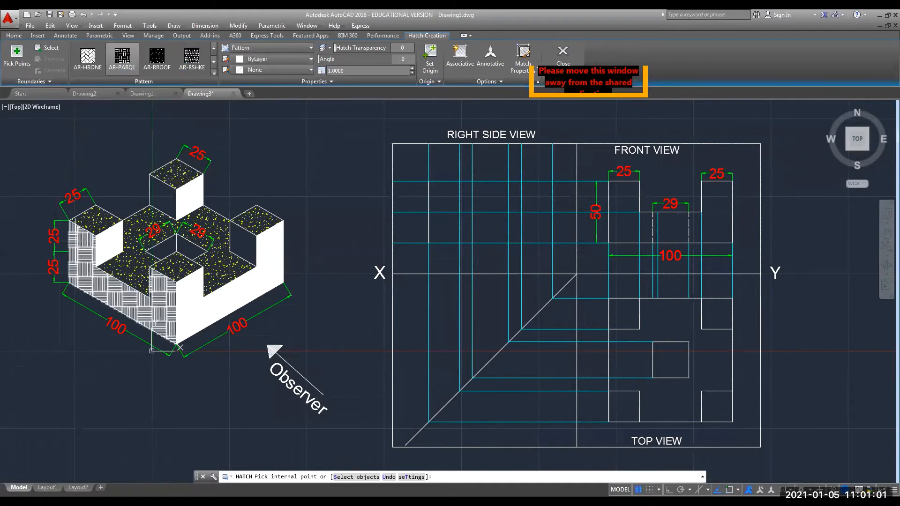
{"action": "left_click", "coordinate": [92, 270]}
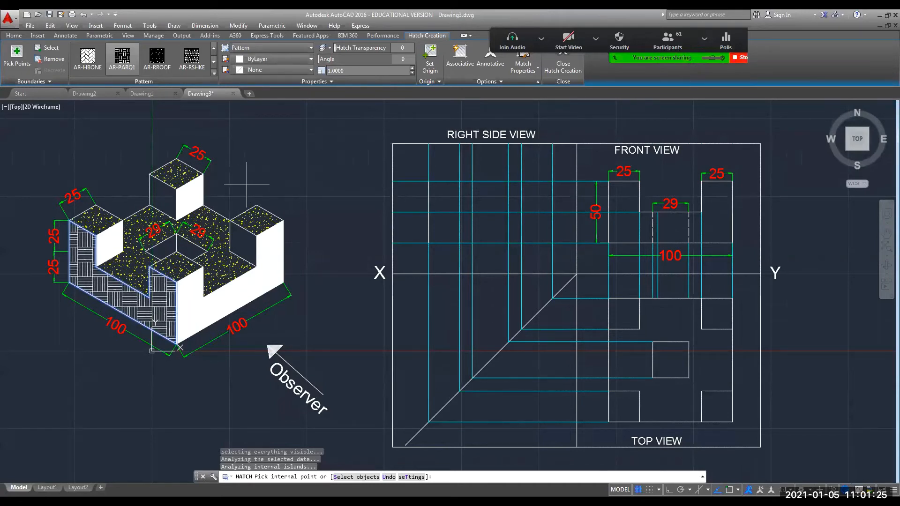
{"action": "left_click", "coordinate": [162, 196]}
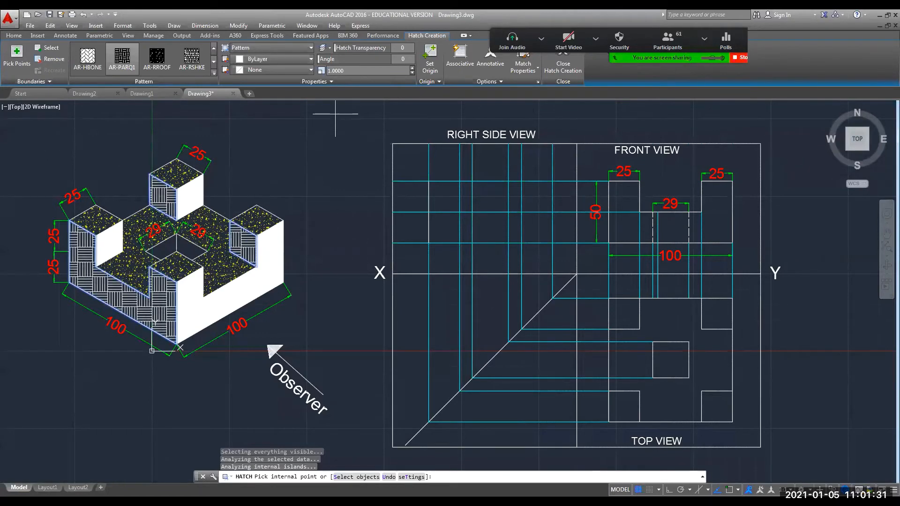
{"action": "key", "text": "Escape"}
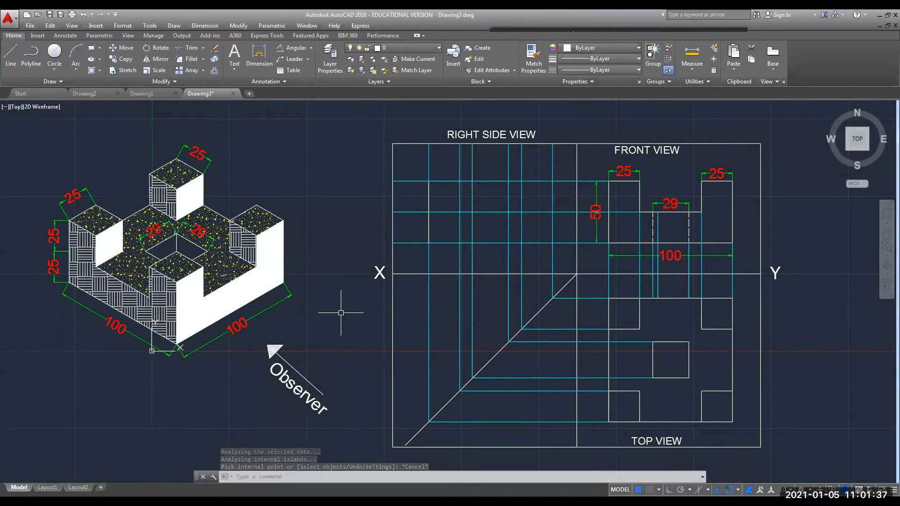
Draw a trial line from the upper intersection, then undo it.
{"action": "left_click", "coordinate": [2, 46]}
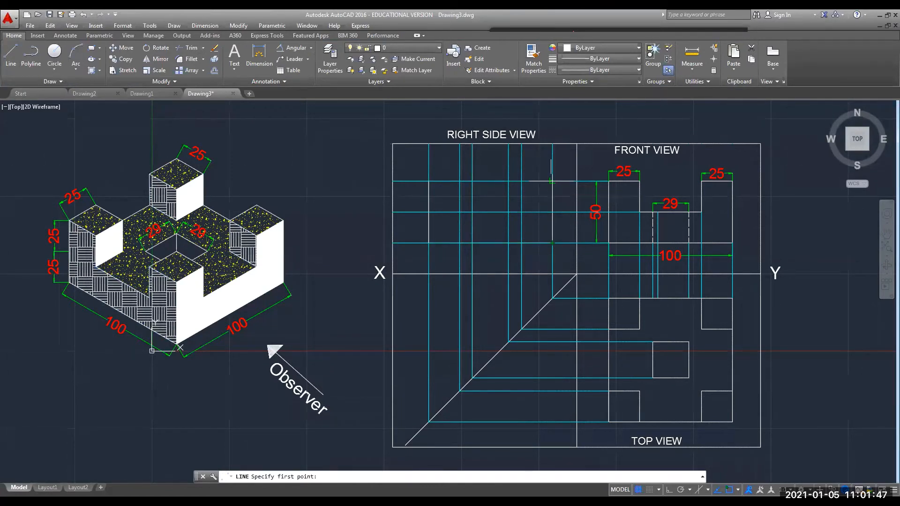
{"action": "left_click", "coordinate": [552, 181]}
{"action": "left_click", "coordinate": [553, 181]}
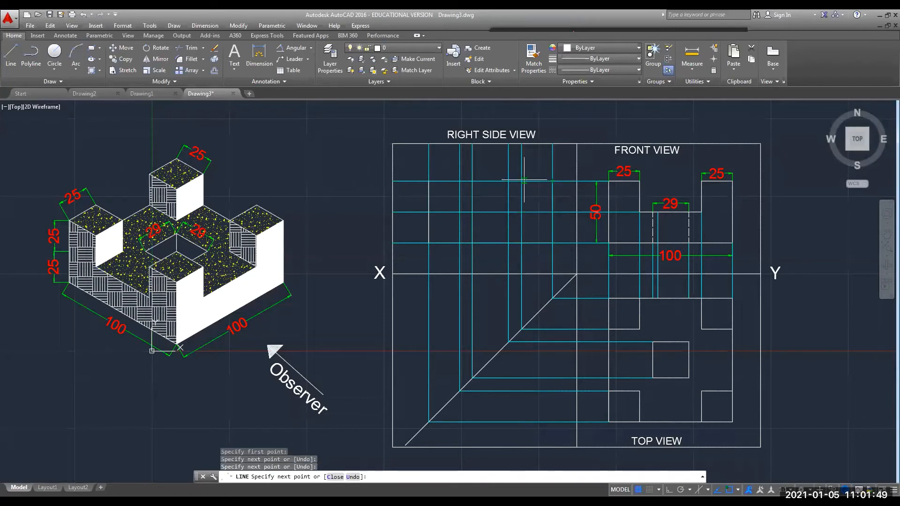
{"action": "left_click", "coordinate": [520, 208]}
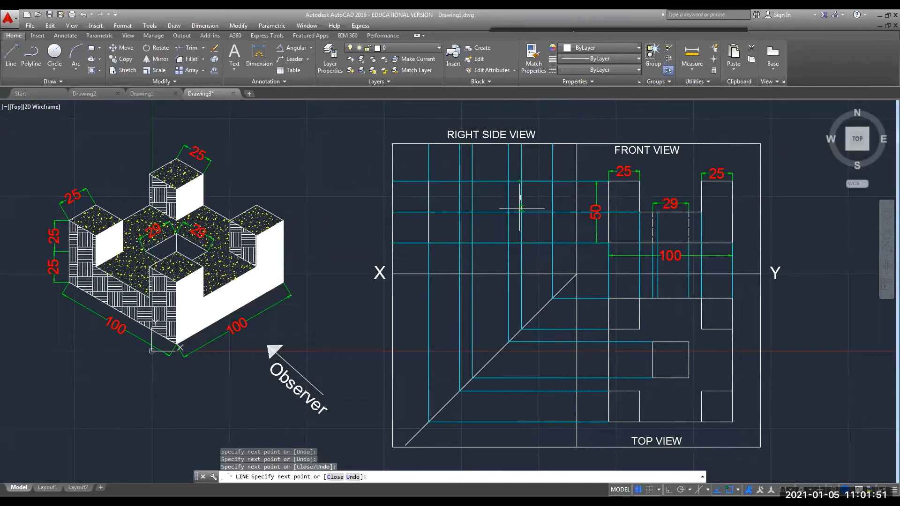
{"action": "key", "text": "Escape"}
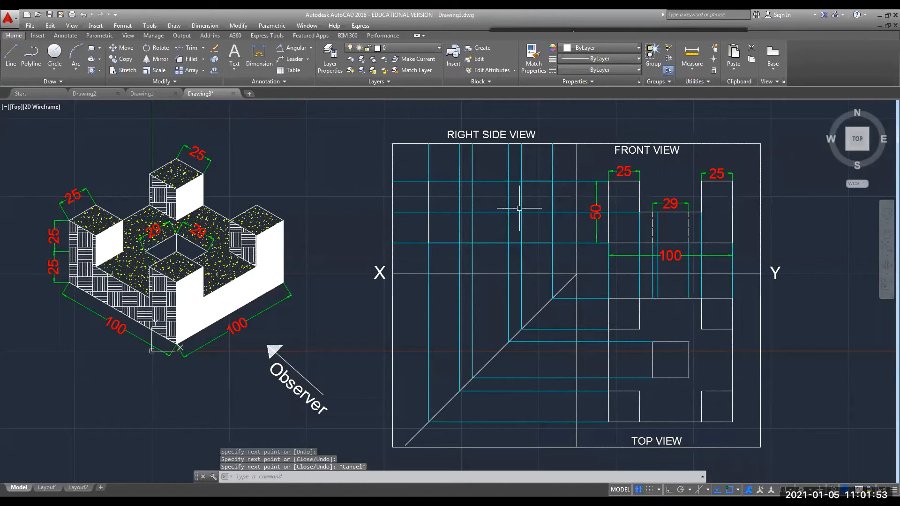
{"action": "key", "text": "ctrl+z"}
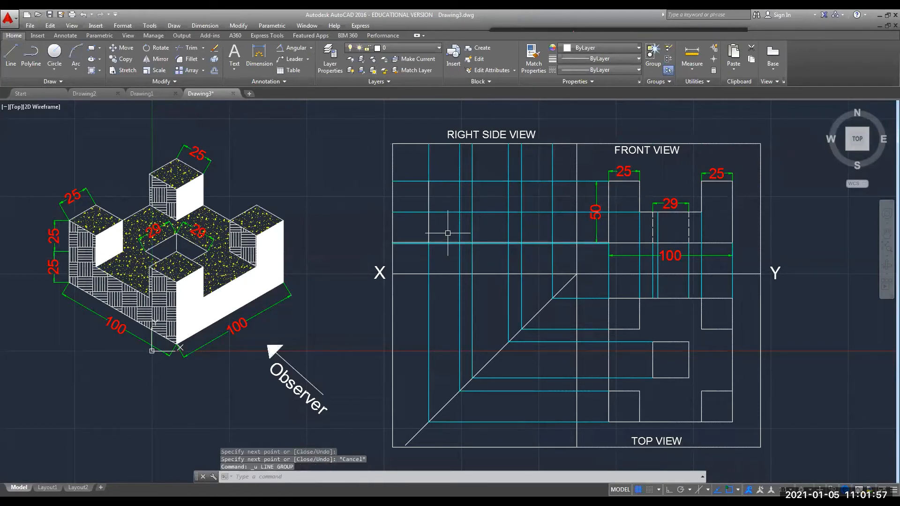
Draw a line from the lower-left grid intersection up to the next intersection in the right side view.
{"action": "key", "text": "l"}
{"action": "key", "text": "Return"}
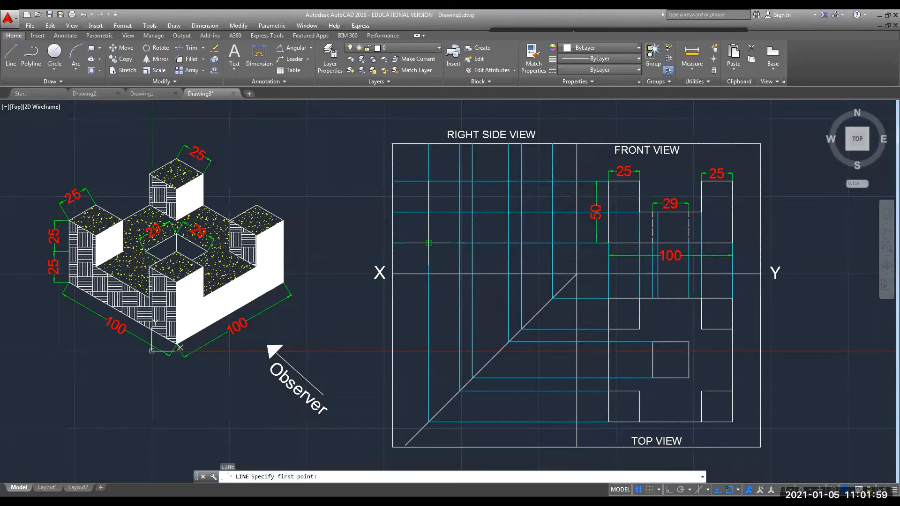
{"action": "left_click", "coordinate": [429, 243]}
{"action": "left_click", "coordinate": [428, 243]}
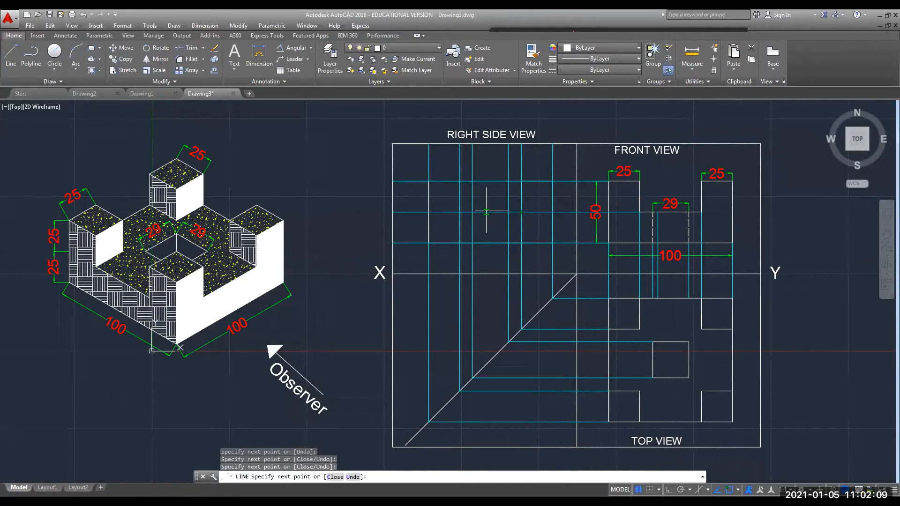
{"action": "left_click", "coordinate": [460, 181]}
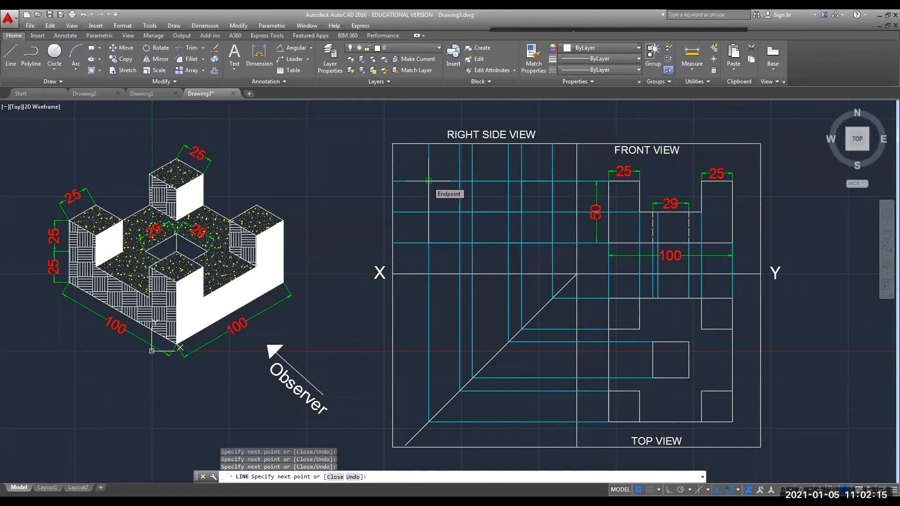
{"action": "key", "text": "Escape"}
{"action": "left_click", "coordinate": [428, 154]}
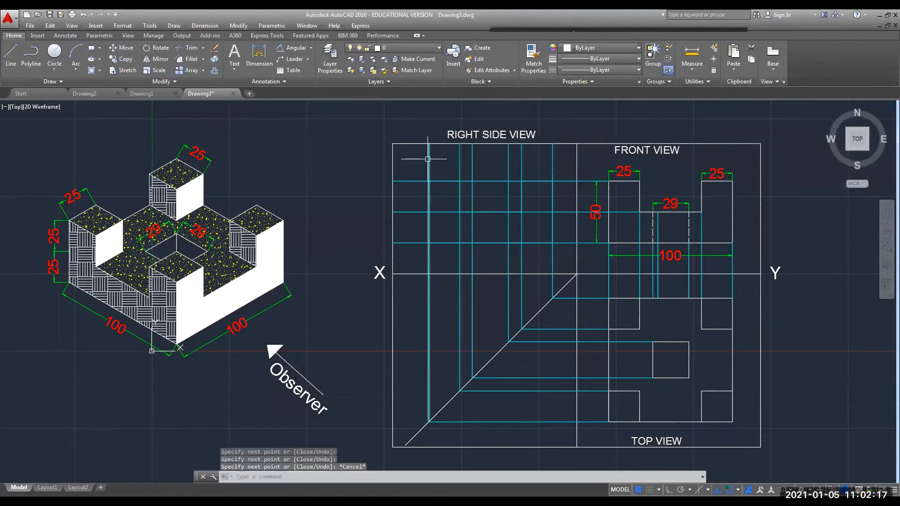
Shorten the first three vertical projection lines' tops down to their grid intersections.
{"action": "left_click", "coordinate": [428, 144]}
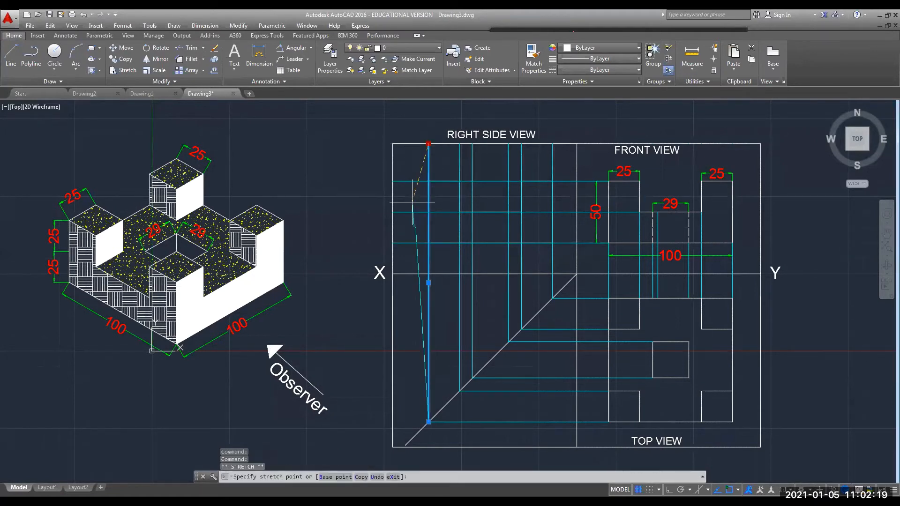
{"action": "left_click", "coordinate": [429, 243]}
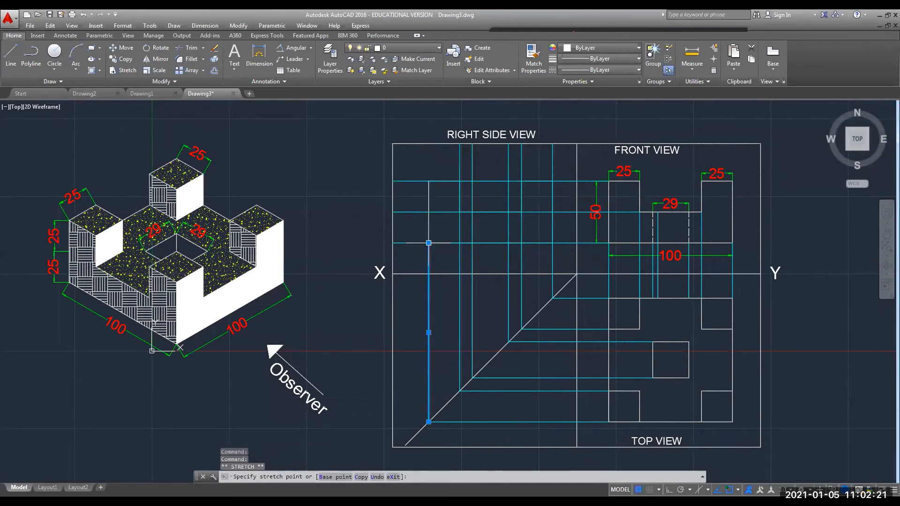
{"action": "left_click", "coordinate": [459, 153]}
{"action": "left_click", "coordinate": [459, 144]}
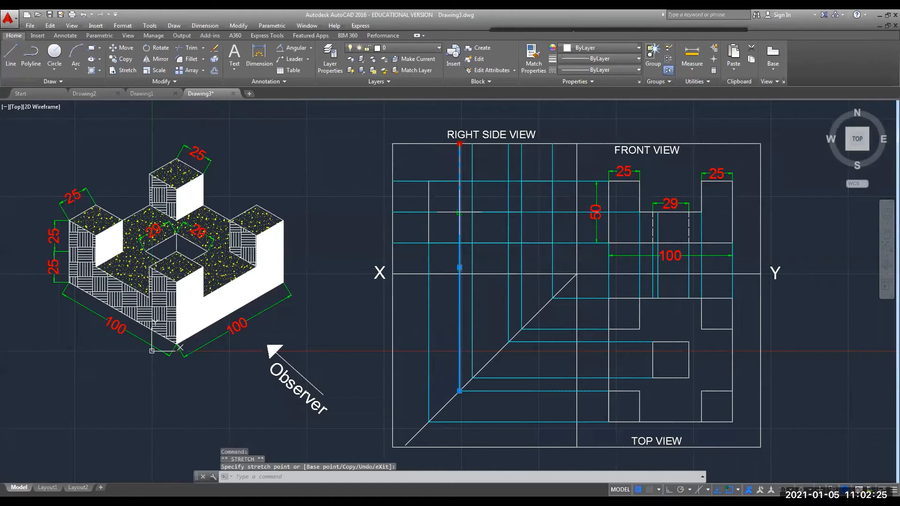
{"action": "left_click", "coordinate": [459, 181]}
{"action": "left_click", "coordinate": [471, 164]}
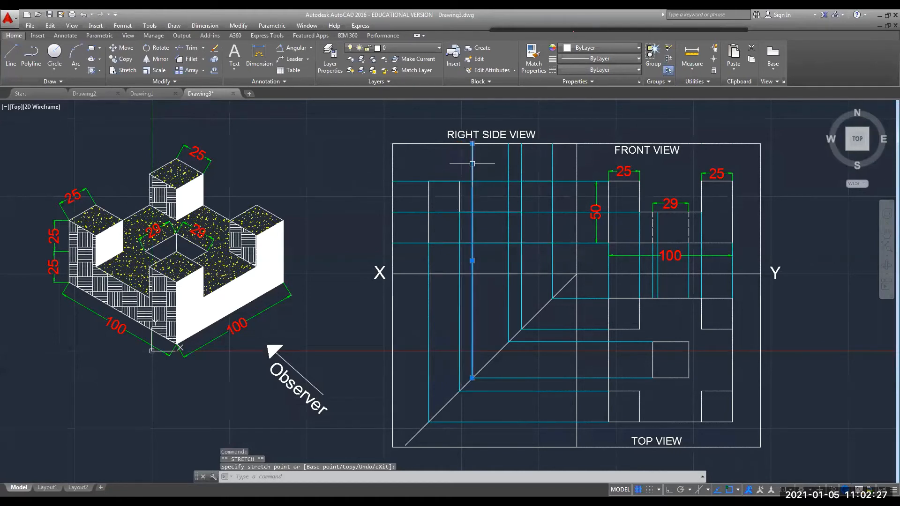
{"action": "left_click", "coordinate": [471, 144]}
{"action": "left_click", "coordinate": [472, 144]}
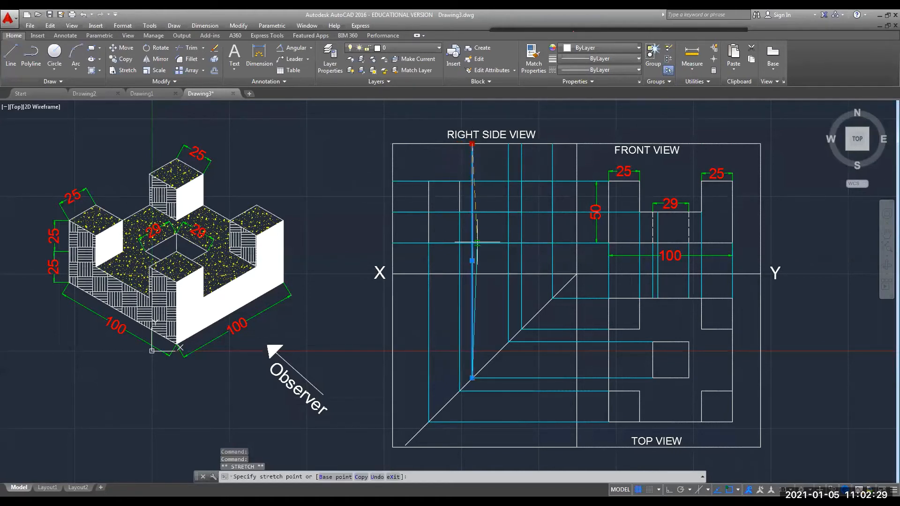
{"action": "left_click", "coordinate": [472, 243]}
Shorten the remaining three vertical lines' tops to the lower and upper intersections.
{"action": "left_click", "coordinate": [508, 169]}
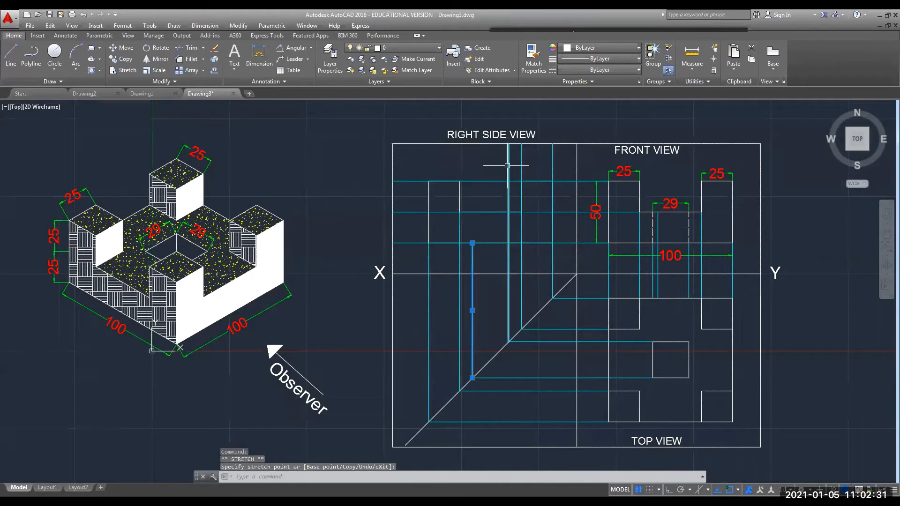
{"action": "left_click", "coordinate": [508, 144]}
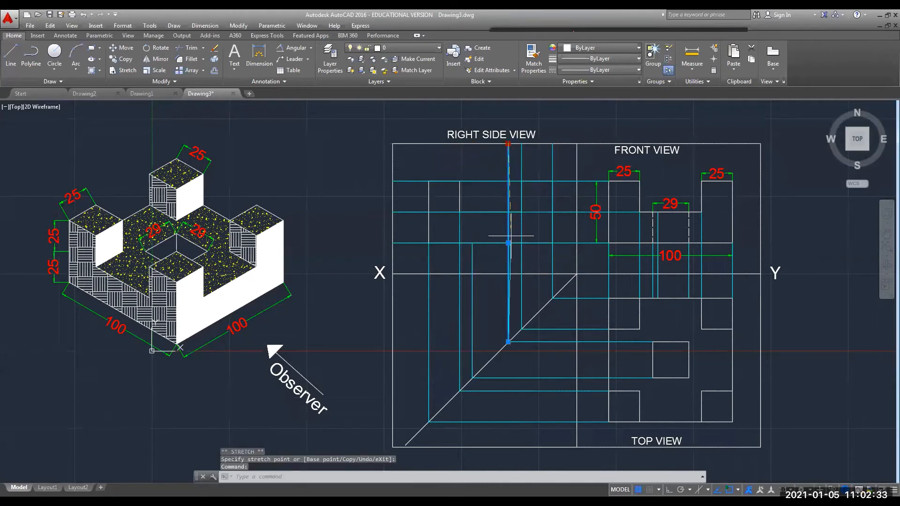
{"action": "left_click", "coordinate": [508, 243]}
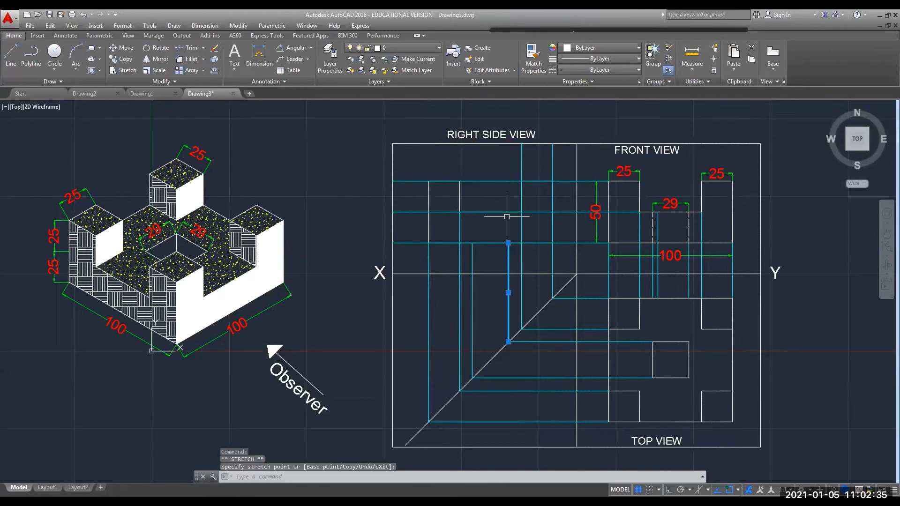
{"action": "left_click", "coordinate": [522, 163]}
{"action": "left_click", "coordinate": [521, 144]}
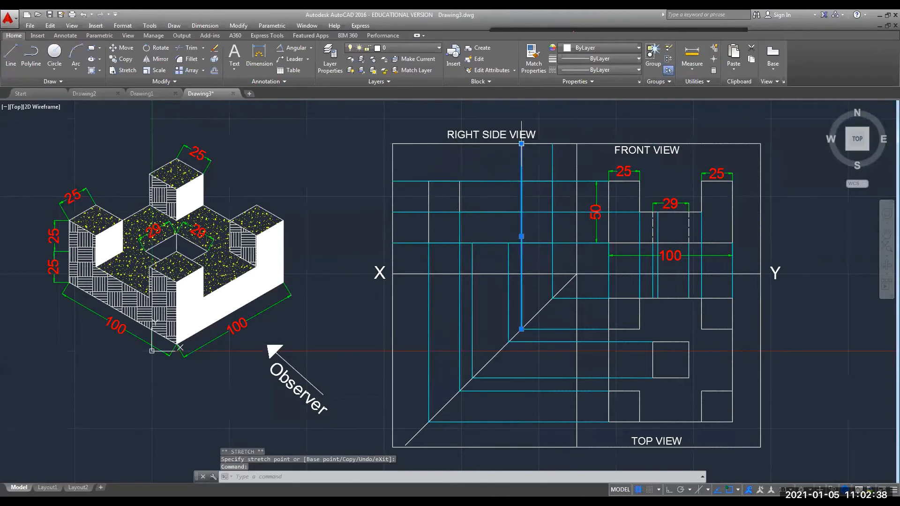
{"action": "left_click", "coordinate": [521, 181]}
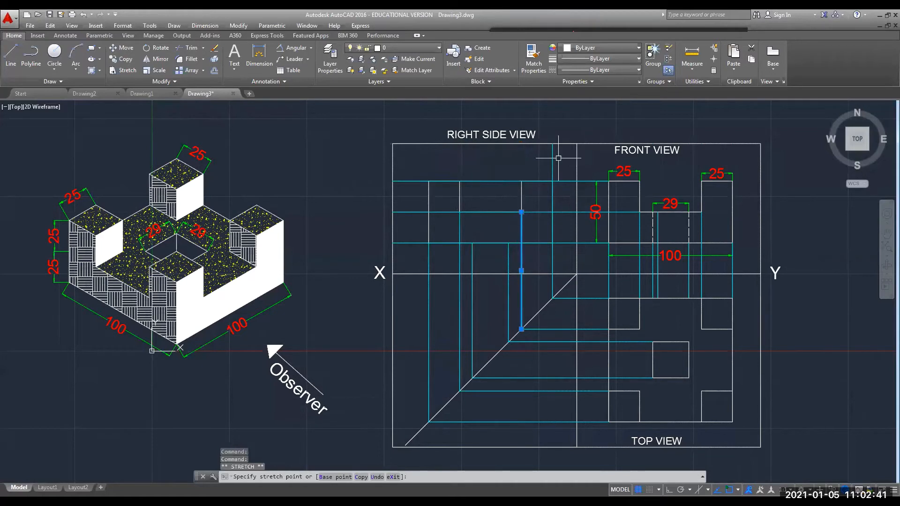
{"action": "left_click", "coordinate": [553, 155]}
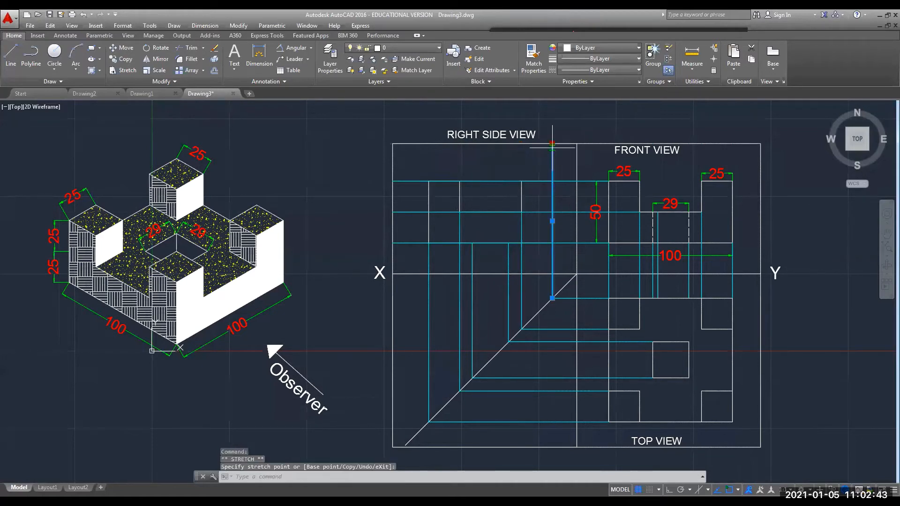
{"action": "left_click", "coordinate": [552, 241]}
{"action": "mouse_move", "coordinate": [552, 240]}
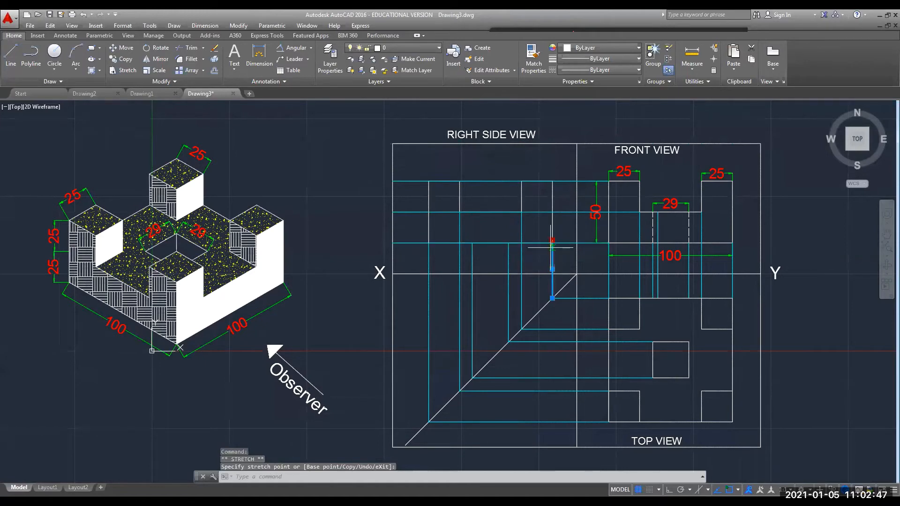
{"action": "left_click", "coordinate": [553, 240]}
{"action": "scroll", "coordinate": [553, 248], "scroll_direction": "up", "scroll_amount": 4}
{"action": "left_click", "coordinate": [552, 243]}
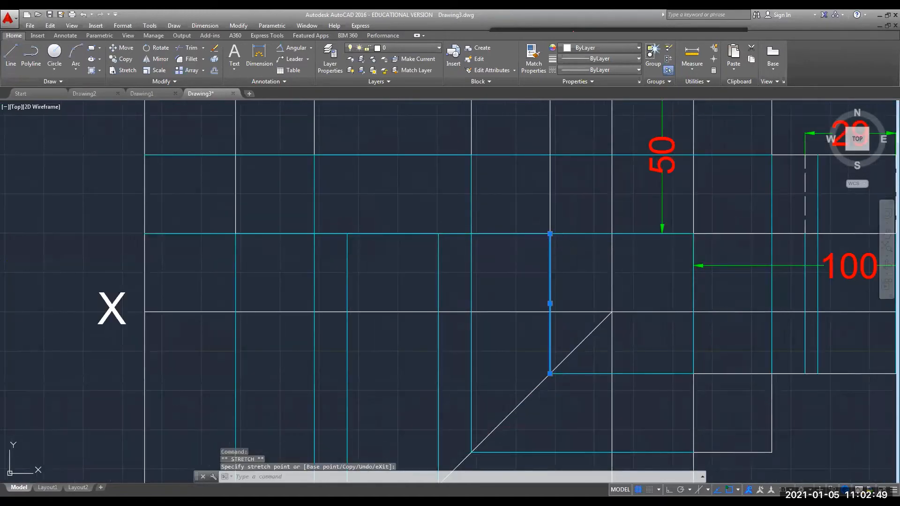
{"action": "scroll", "coordinate": [546, 244], "scroll_direction": "down", "scroll_amount": 3}
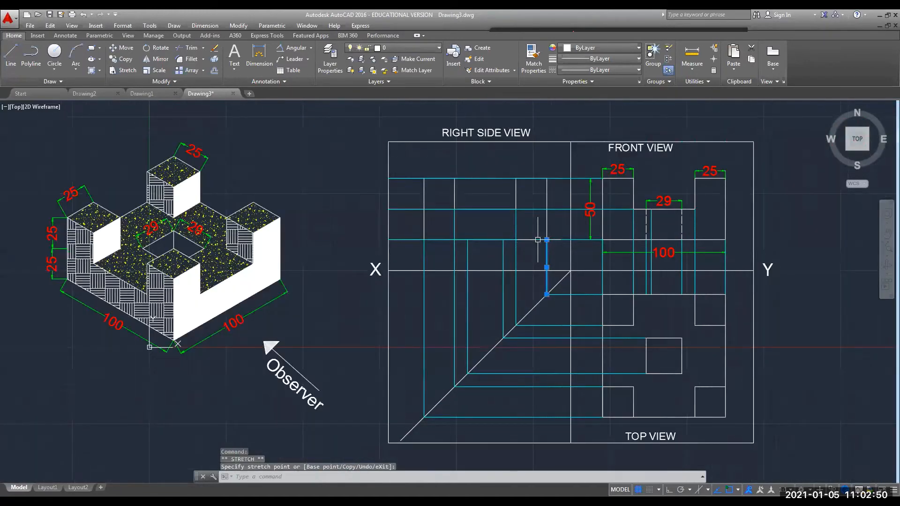
Shorten the three horizontal lines from the left so they end at the notch corners.
{"action": "left_click", "coordinate": [403, 240]}
{"action": "left_click", "coordinate": [388, 240]}
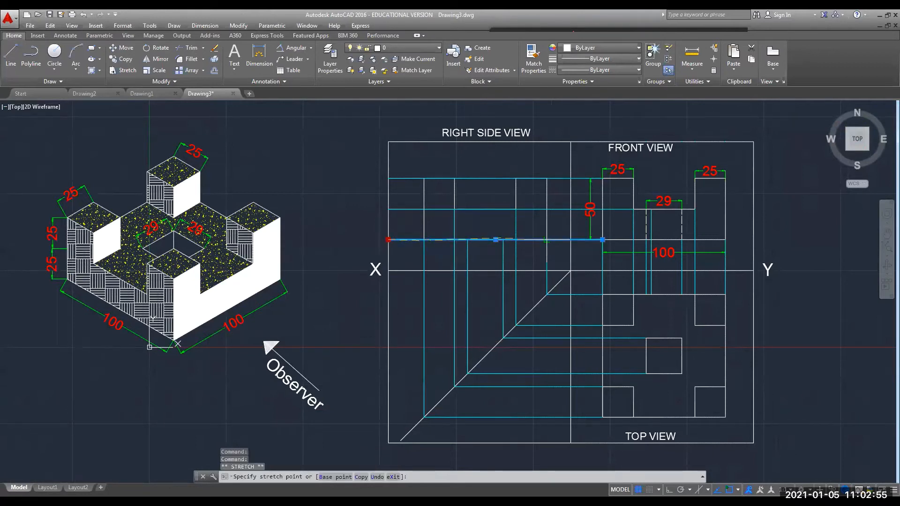
{"action": "left_click", "coordinate": [424, 239]}
{"action": "left_click", "coordinate": [391, 209]}
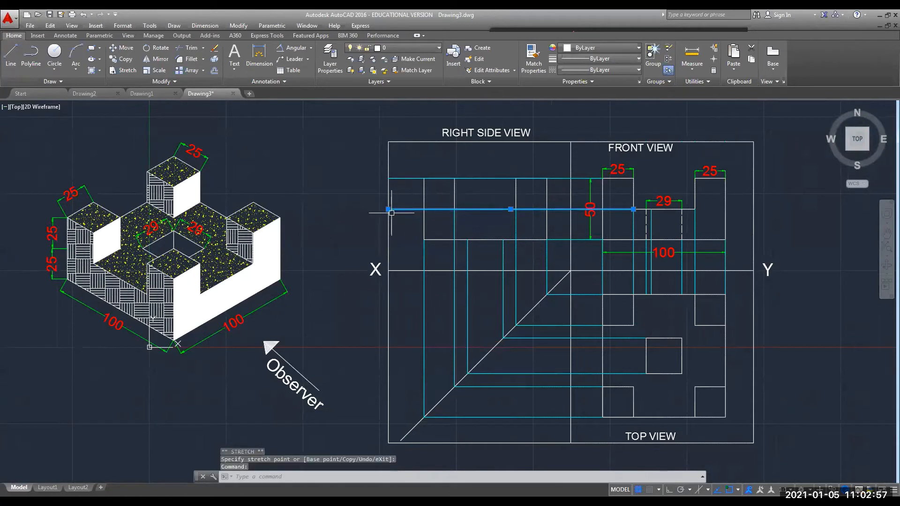
{"action": "left_click", "coordinate": [388, 209]}
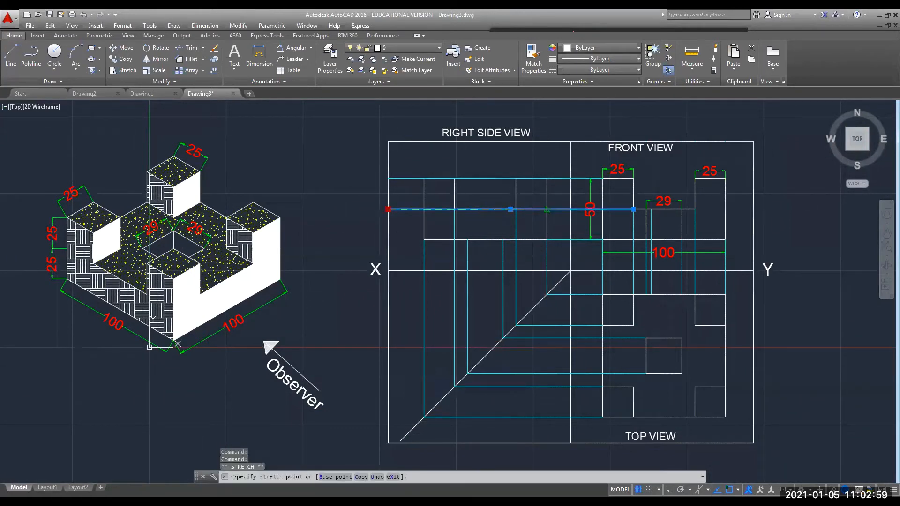
{"action": "left_click", "coordinate": [546, 209]}
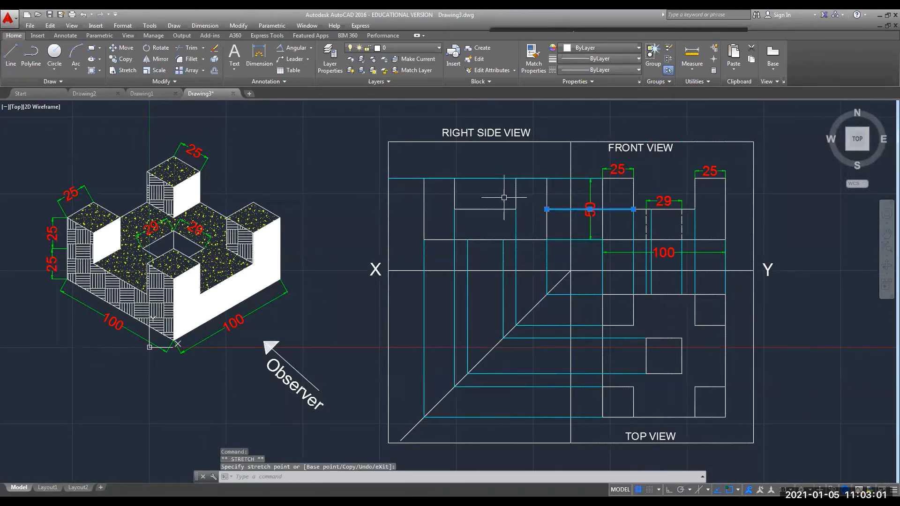
{"action": "left_click", "coordinate": [392, 178]}
{"action": "left_click", "coordinate": [389, 178]}
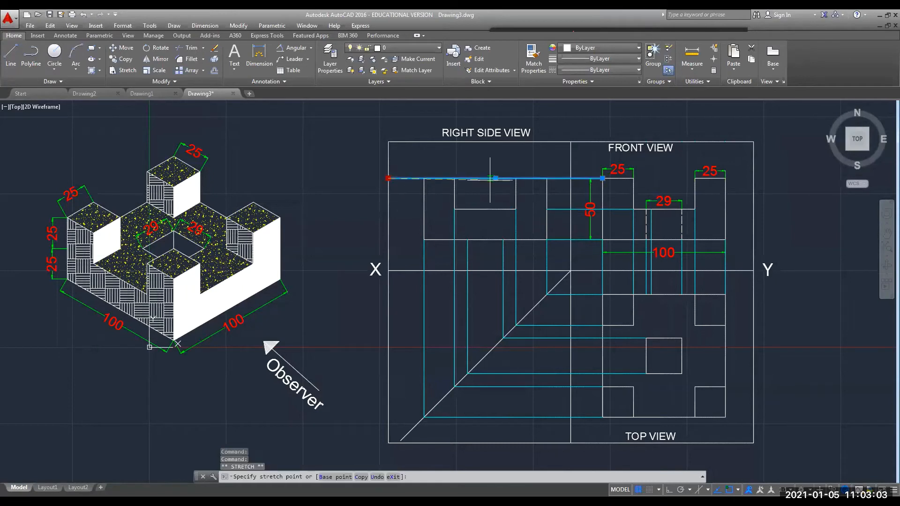
{"action": "left_click", "coordinate": [547, 178]}
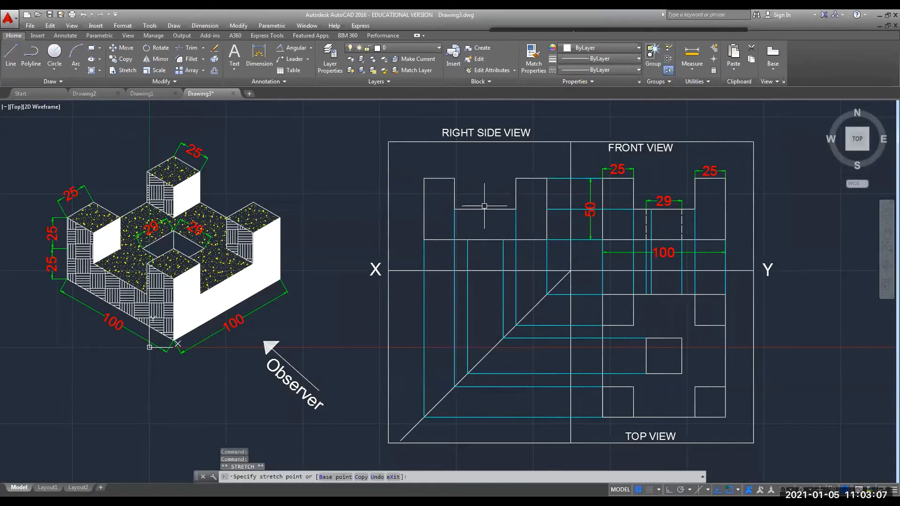
{"action": "key", "text": "Escape"}
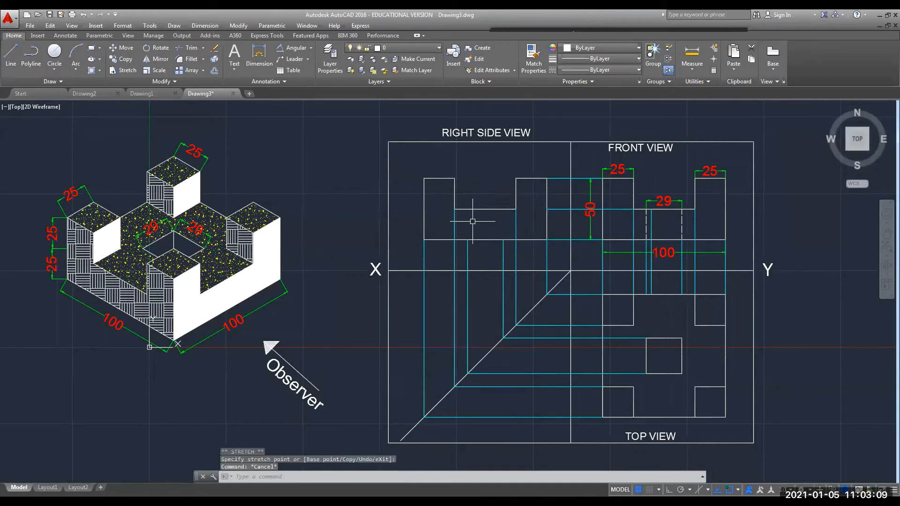
Start a new line on the side view's base line with Ortho turned on.
{"action": "type", "text": "l"}
{"action": "key", "text": "Return"}
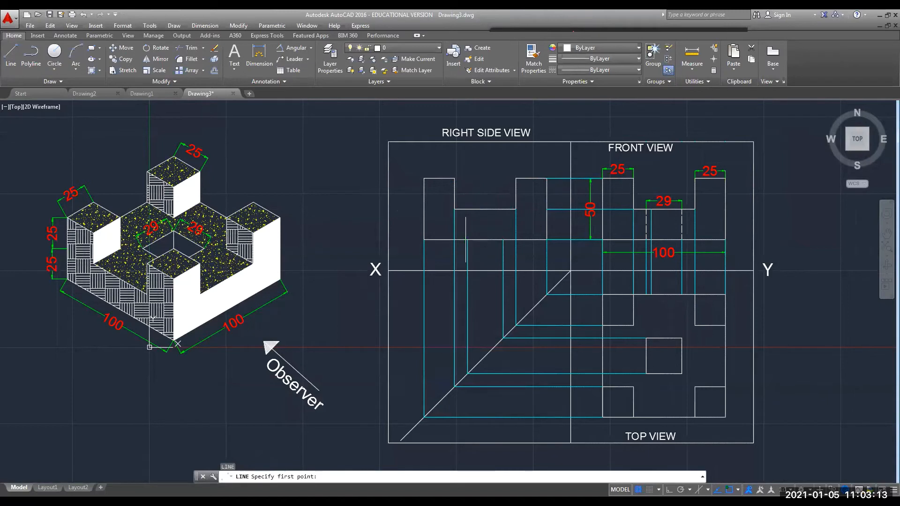
{"action": "left_click", "coordinate": [468, 240]}
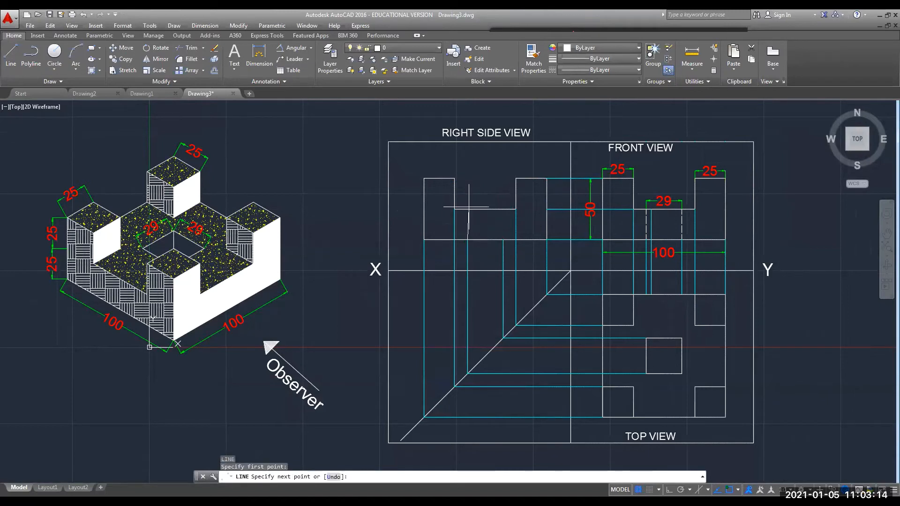
{"action": "left_click", "coordinate": [670, 490]}
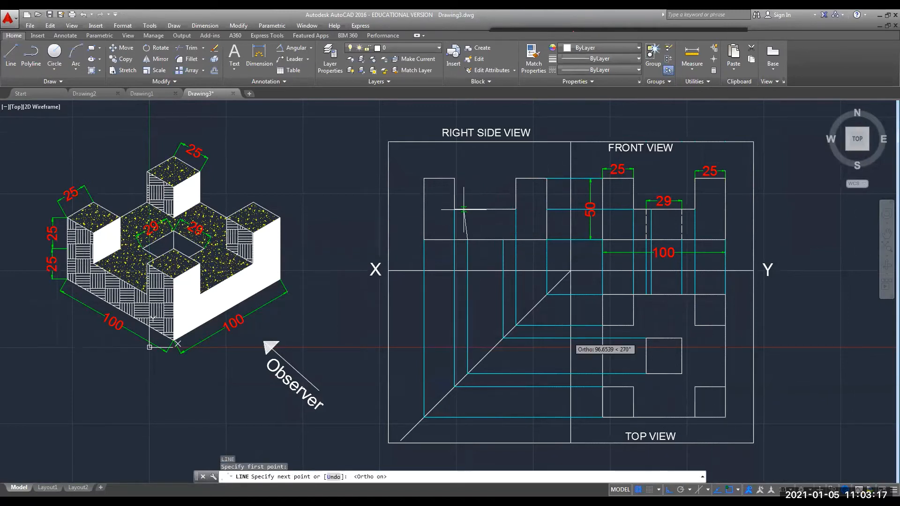
Draw two vertical lines inside the right side view's lowered middle recess.
{"action": "scroll", "coordinate": [464, 210], "scroll_direction": "up", "scroll_amount": 6}
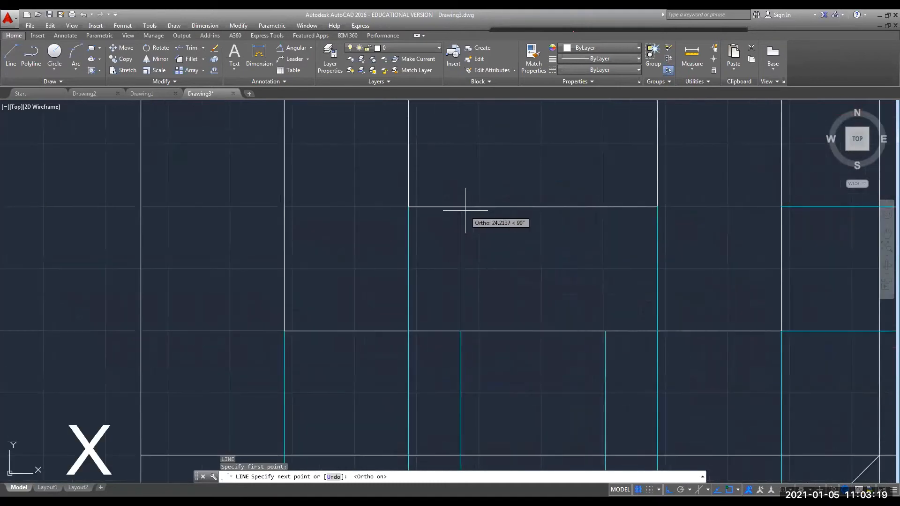
{"action": "left_click", "coordinate": [460, 207]}
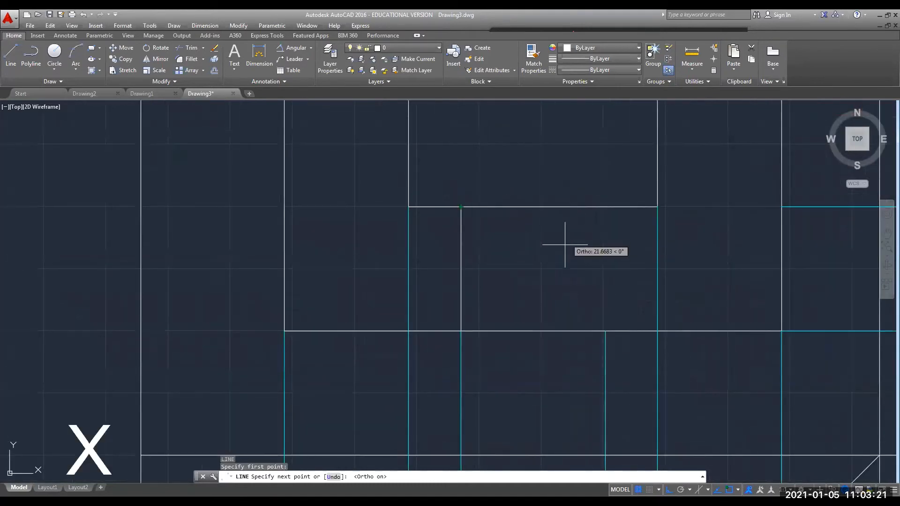
{"action": "key", "text": "Escape"}
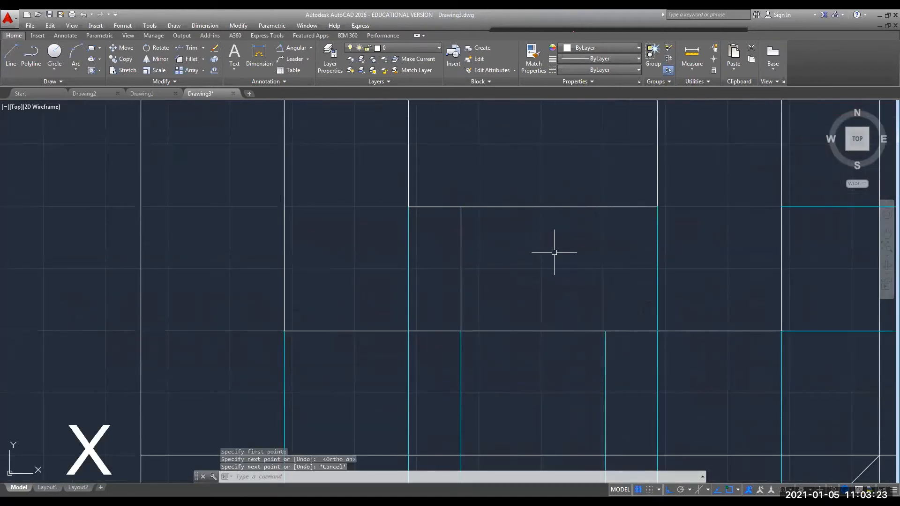
{"action": "key", "text": "space"}
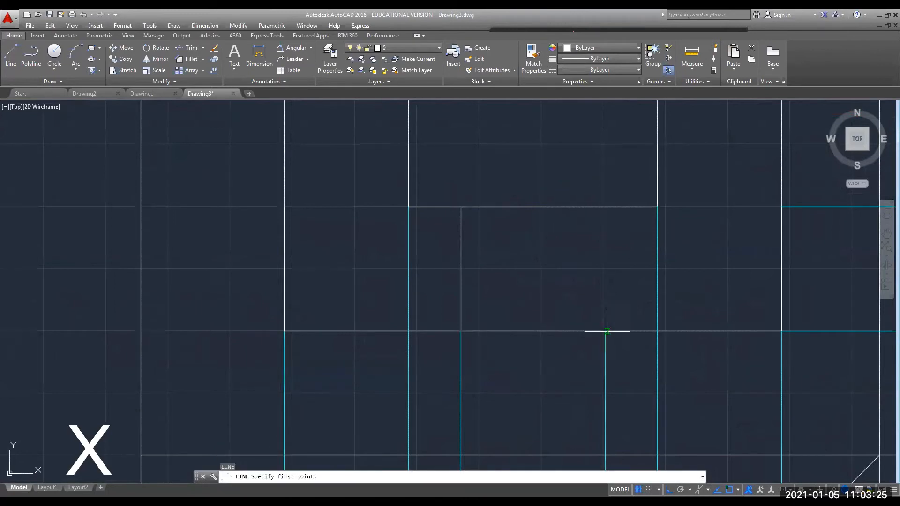
{"action": "left_click", "coordinate": [605, 331]}
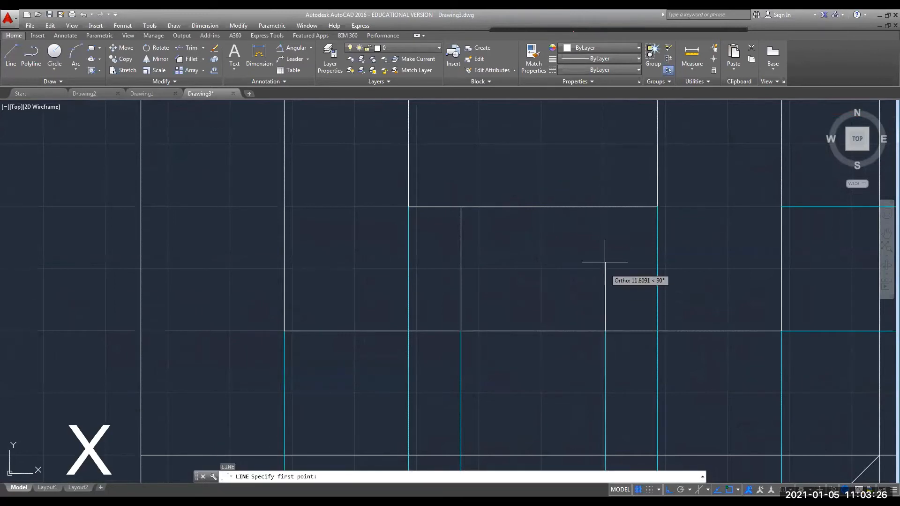
{"action": "left_click", "coordinate": [605, 207]}
{"action": "key", "text": "Escape"}
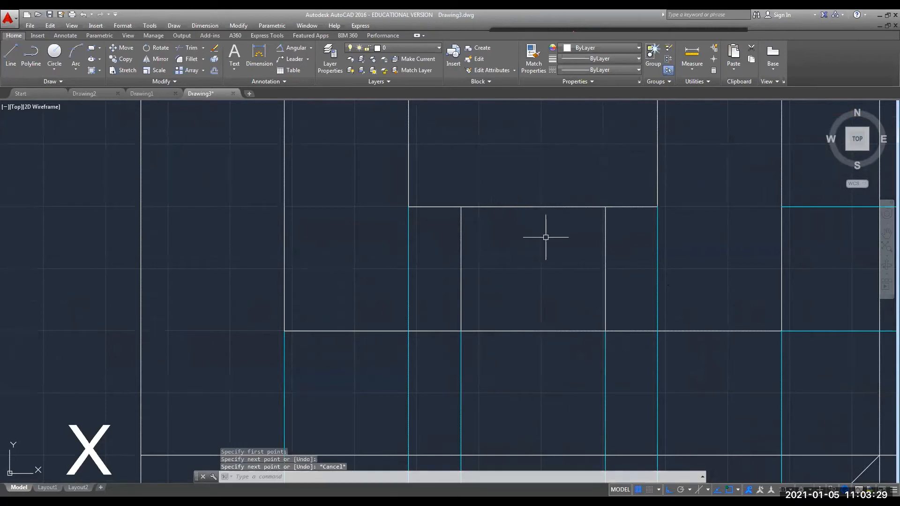
Give both vertical lines linetype ACAD_ISO02W100 with linetype scale 0.5, then deselect them.
{"action": "left_click", "coordinate": [461, 258]}
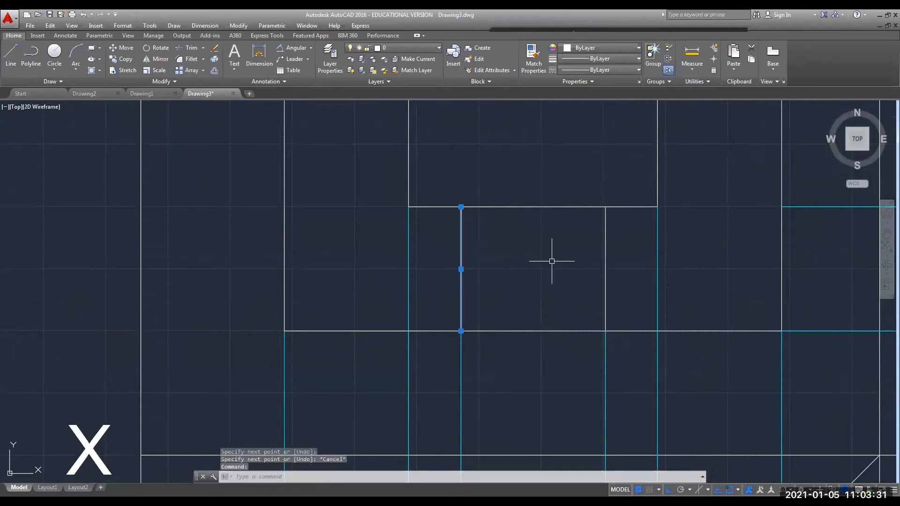
{"action": "left_click", "coordinate": [605, 277]}
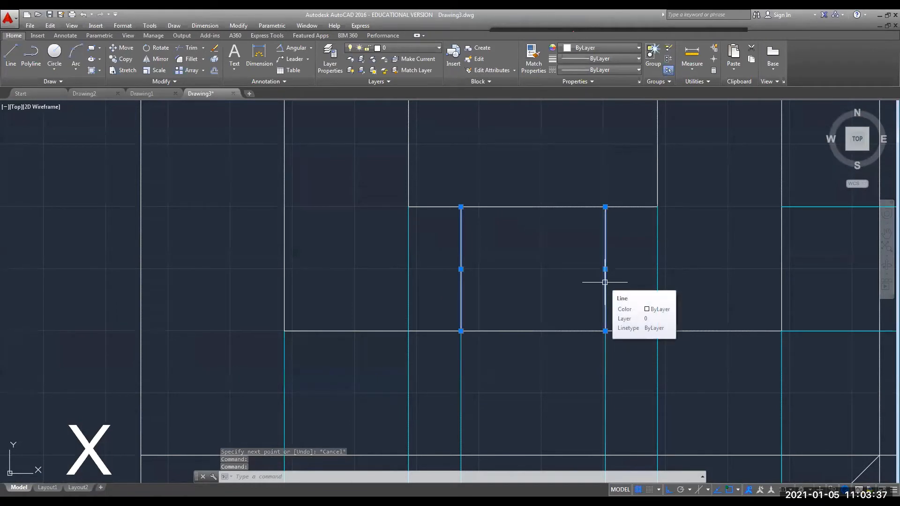
{"action": "right_click", "coordinate": [605, 282]}
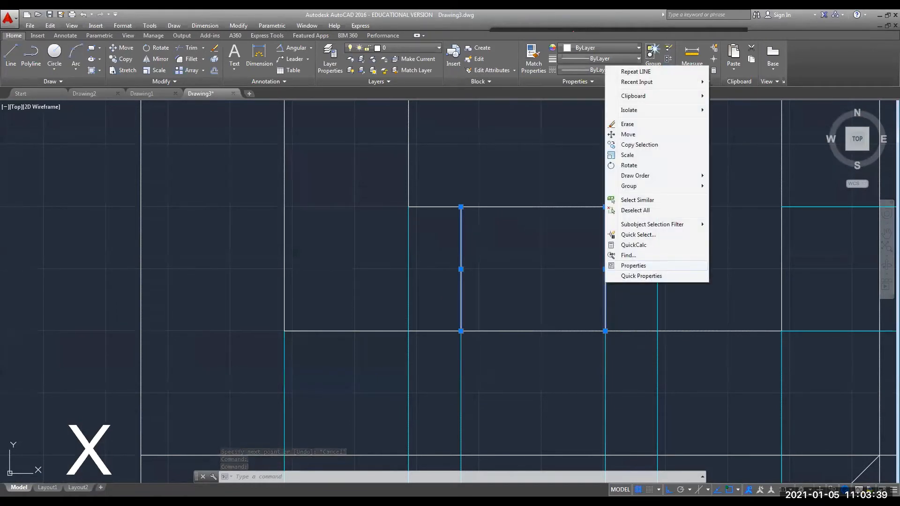
{"action": "left_click", "coordinate": [633, 265]}
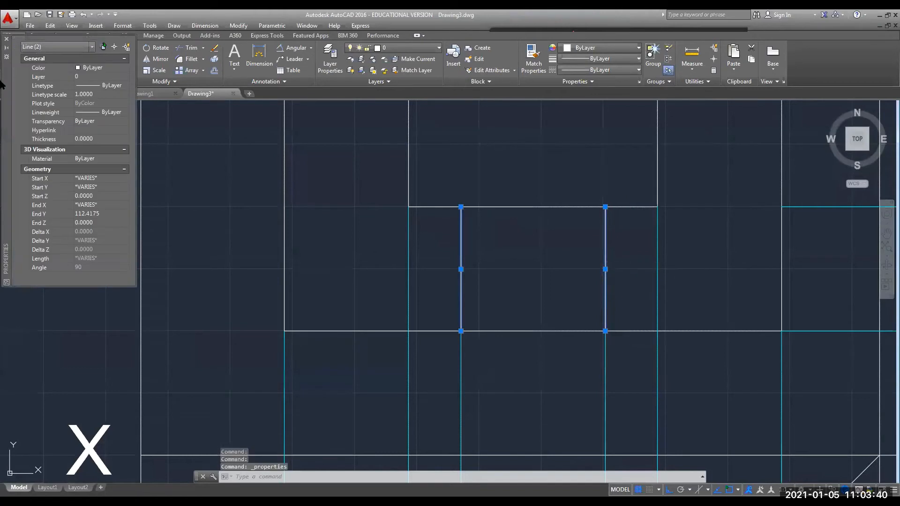
{"action": "left_click", "coordinate": [123, 68]}
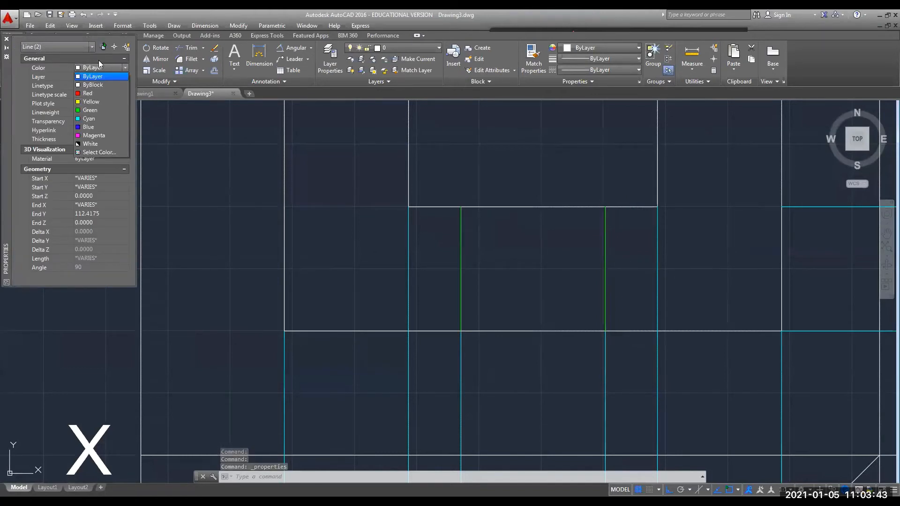
{"action": "left_click", "coordinate": [98, 53]}
{"action": "left_click", "coordinate": [120, 86]}
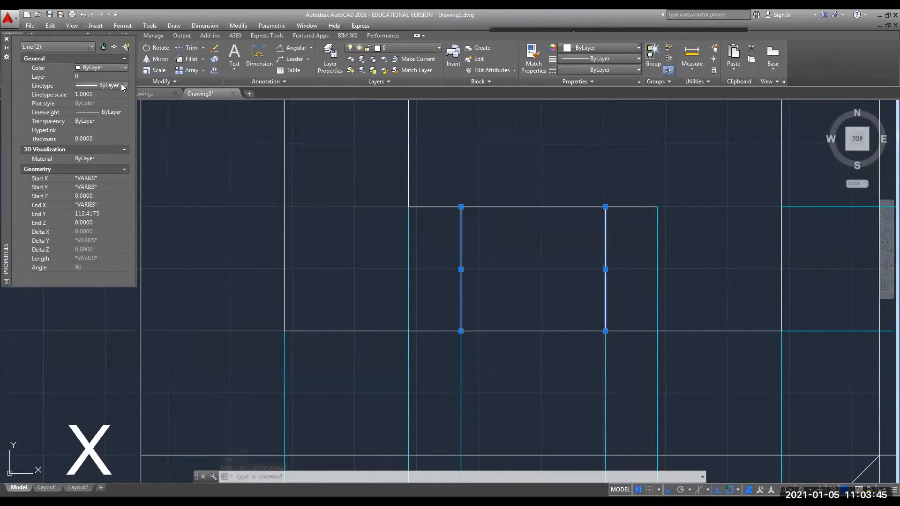
{"action": "left_click", "coordinate": [124, 85]}
{"action": "left_click", "coordinate": [111, 111]}
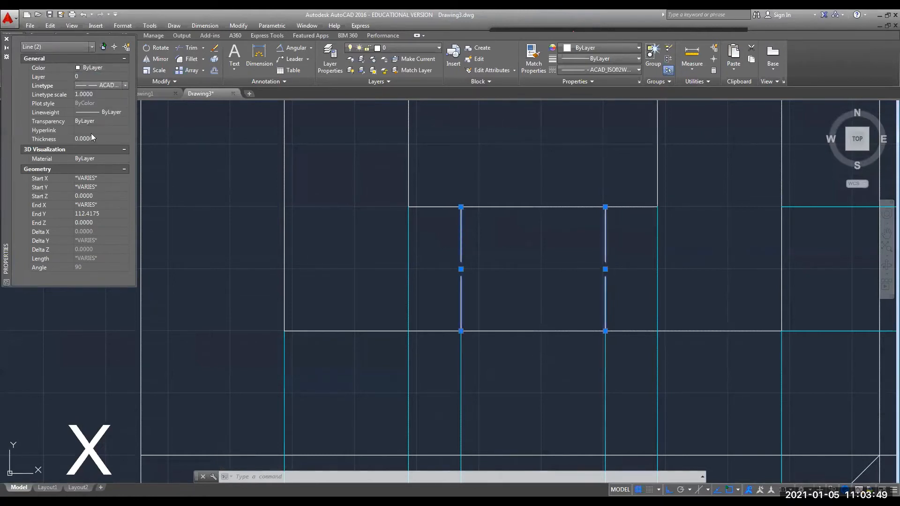
{"action": "left_click", "coordinate": [89, 94]}
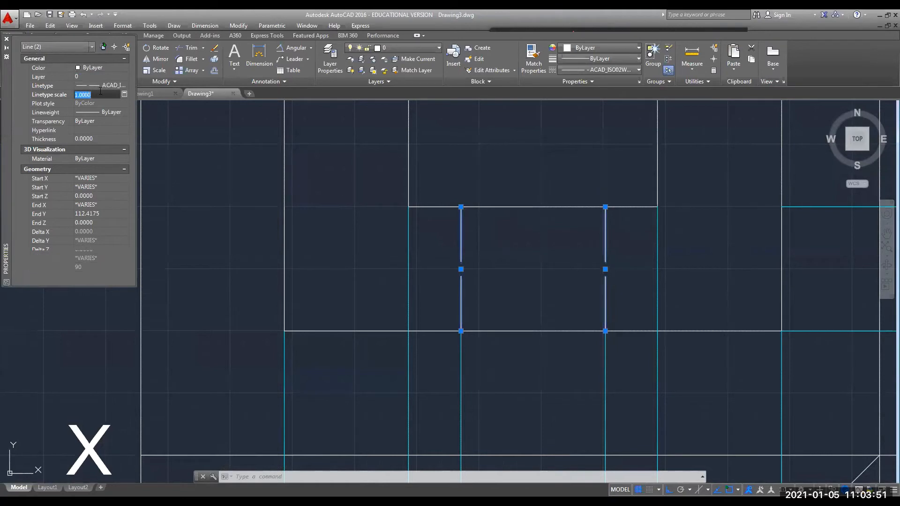
{"action": "type", "text": "0.5"}
{"action": "key", "text": "Return"}
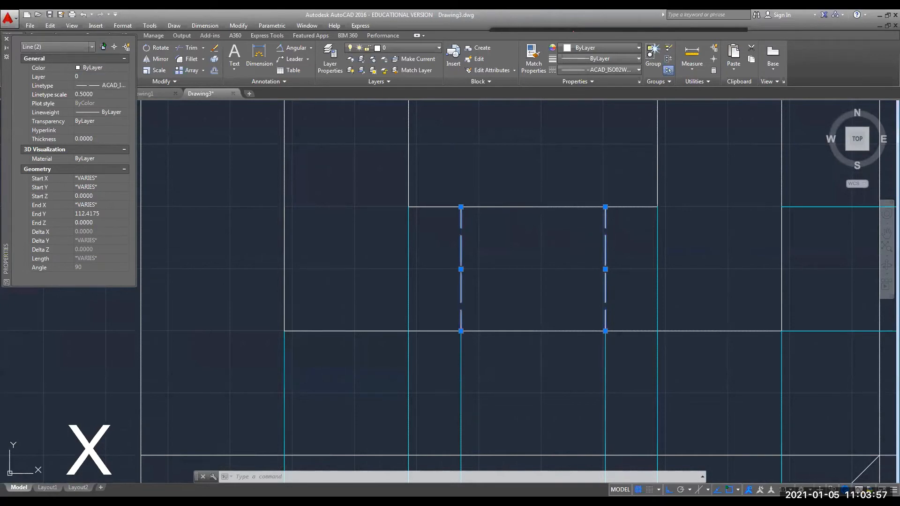
{"action": "key", "text": "ctrl+1"}
{"action": "key", "text": "Escape"}
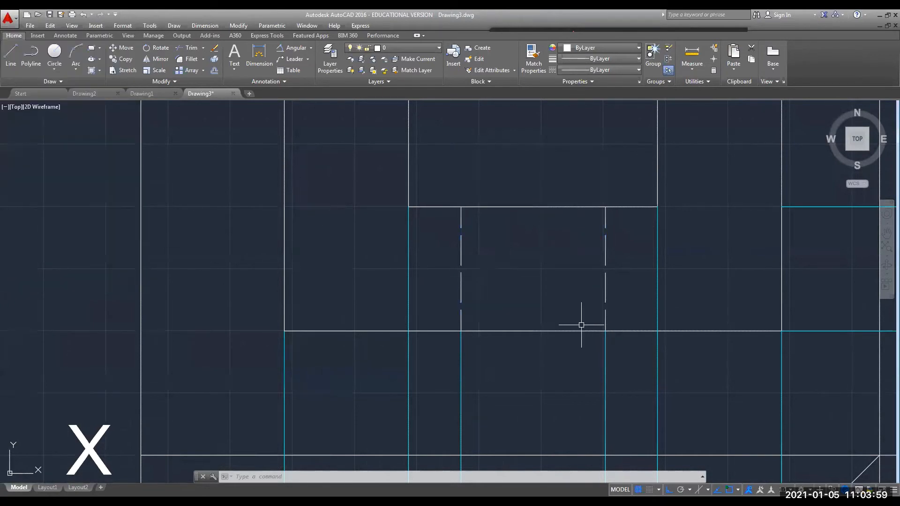
Move the RIGHT SIDE VIEW title down level with the FRONT VIEW title.
{"action": "scroll", "coordinate": [581, 324], "scroll_direction": "down", "scroll_amount": 4}
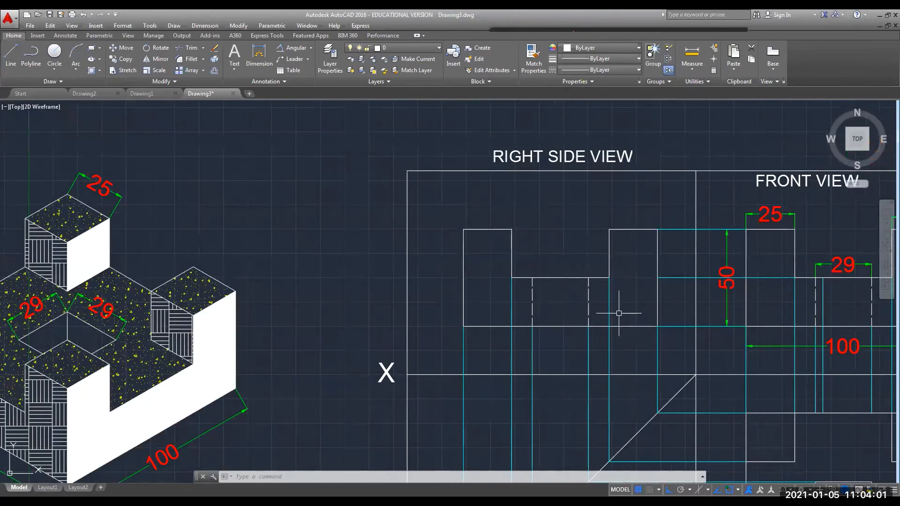
{"action": "scroll", "coordinate": [618, 313], "scroll_direction": "down", "scroll_amount": 2}
{"action": "mouse_move", "coordinate": [625, 328]}
{"action": "middle_mouse_down"}
{"action": "mouse_move", "coordinate": [552, 255]}
{"action": "mouse_move", "coordinate": [537, 254]}
{"action": "middle_mouse_up"}
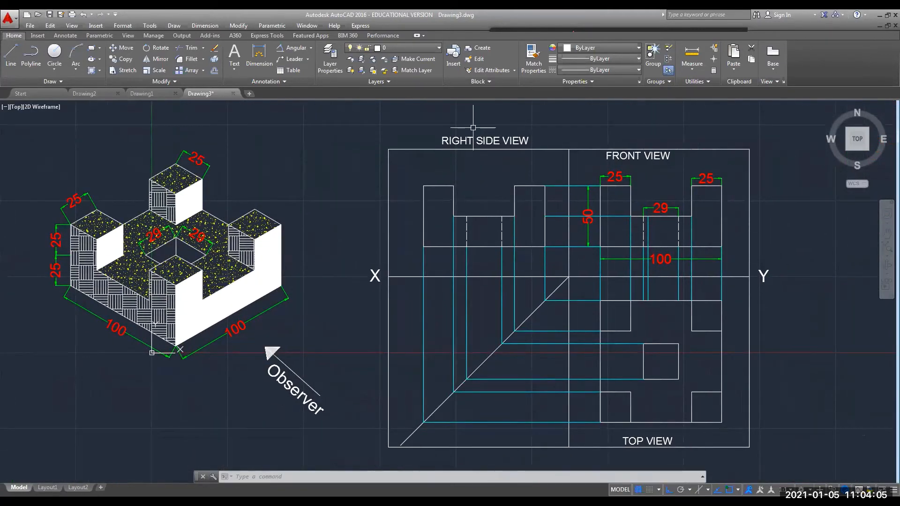
{"action": "left_click", "coordinate": [464, 140]}
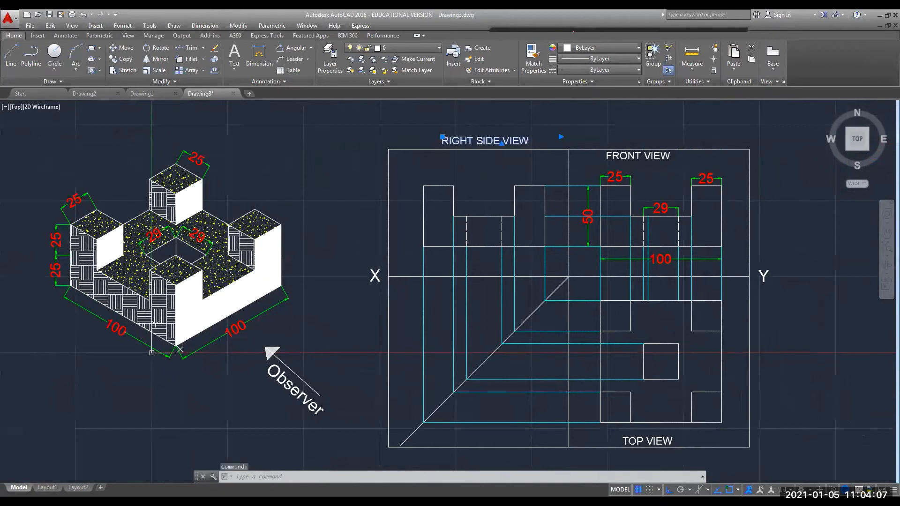
{"action": "left_click", "coordinate": [443, 136]}
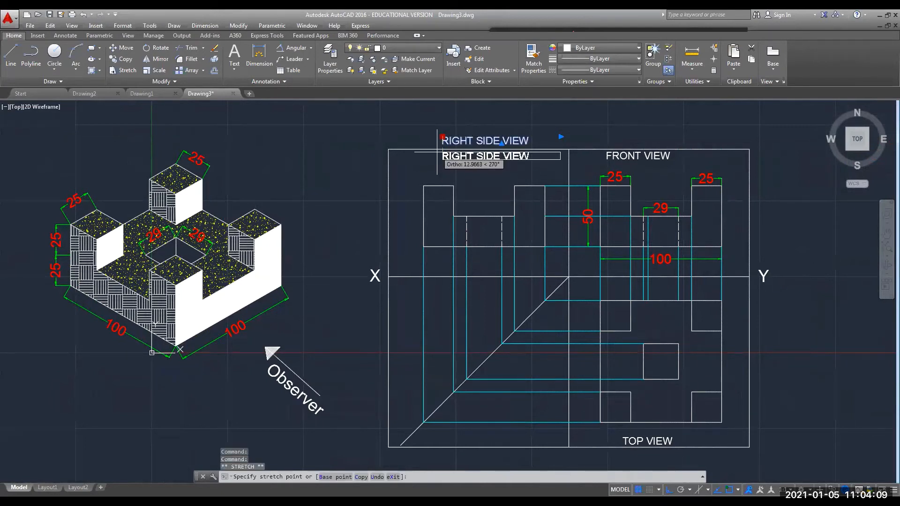
{"action": "left_click", "coordinate": [437, 153]}
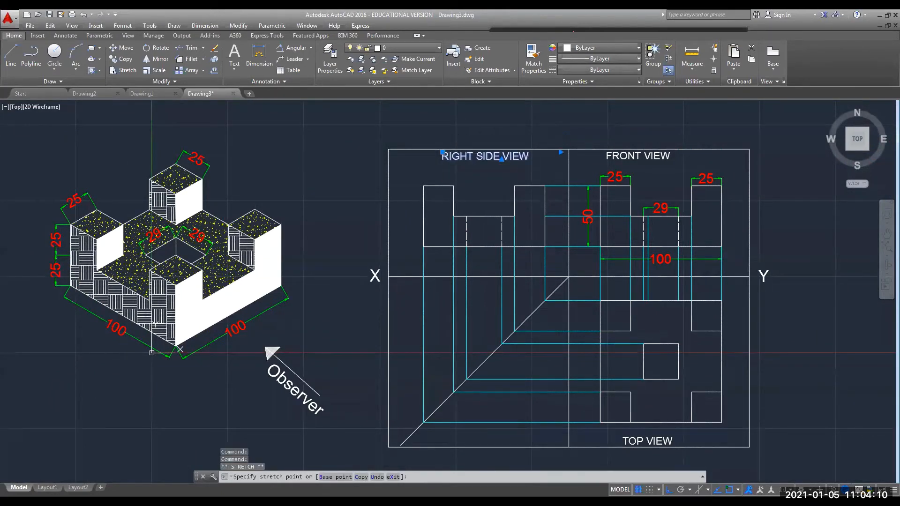
{"action": "left_click", "coordinate": [294, 178]}
{"action": "key", "text": "Escape"}
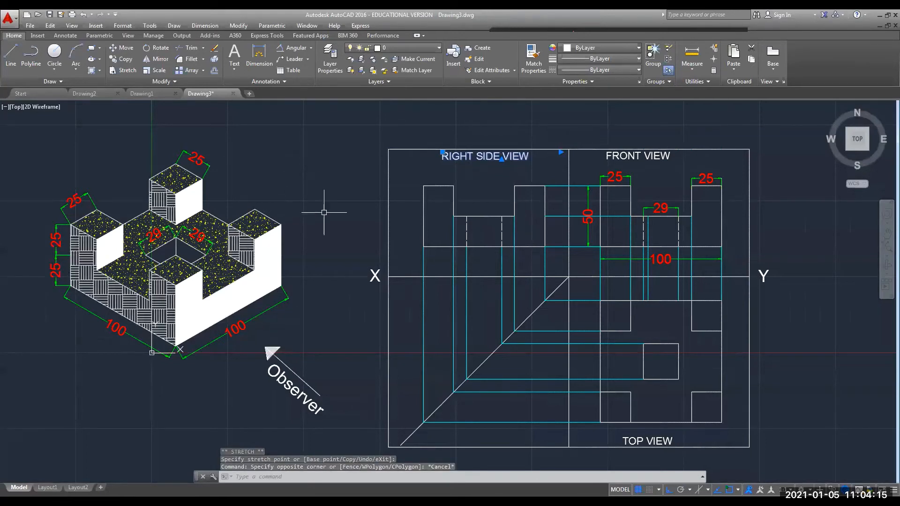
Pan the drawing left so the three orthographic views sit centred, with nothing selected.
{"action": "middle_click_drag", "start_coordinate": [324, 212], "coordinate": [279, 205]}
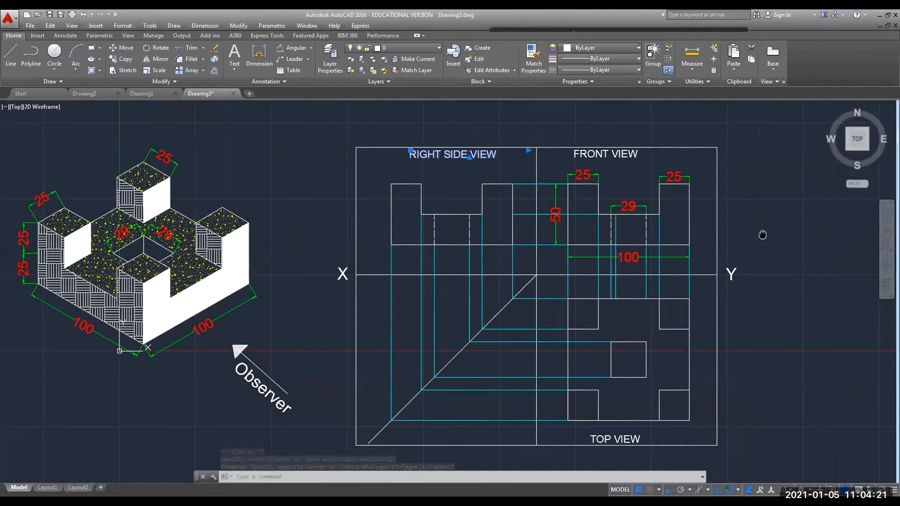
{"action": "mouse_move", "coordinate": [761, 235]}
{"action": "middle_mouse_down"}
{"action": "mouse_move", "coordinate": [667, 227]}
{"action": "mouse_move", "coordinate": [711, 227]}
{"action": "middle_mouse_up"}
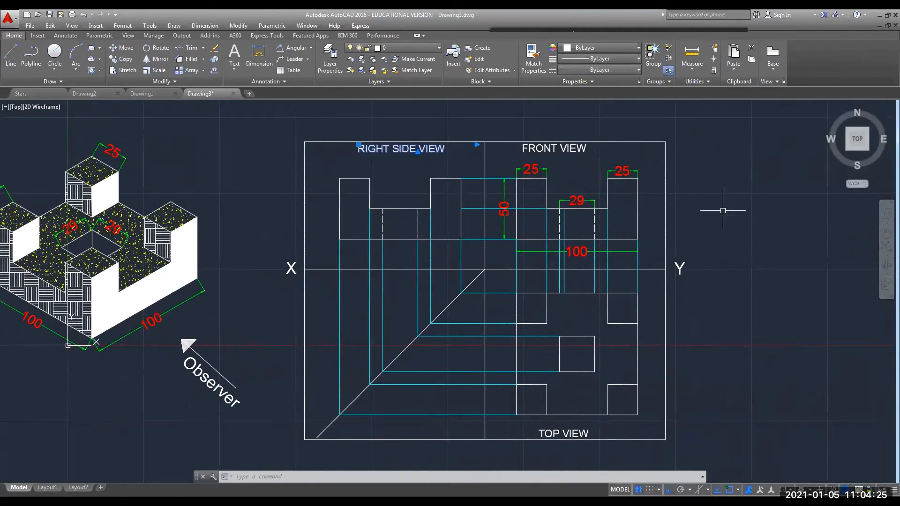
{"action": "key", "text": "Escape"}
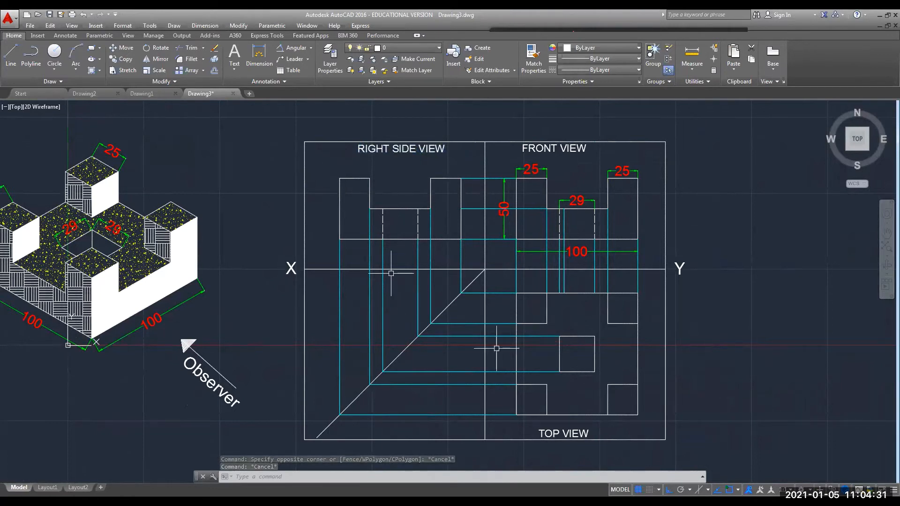
Dimension the top view's 100 overall depth and the 25 lower right square.
{"action": "left_click", "coordinate": [259, 51]}
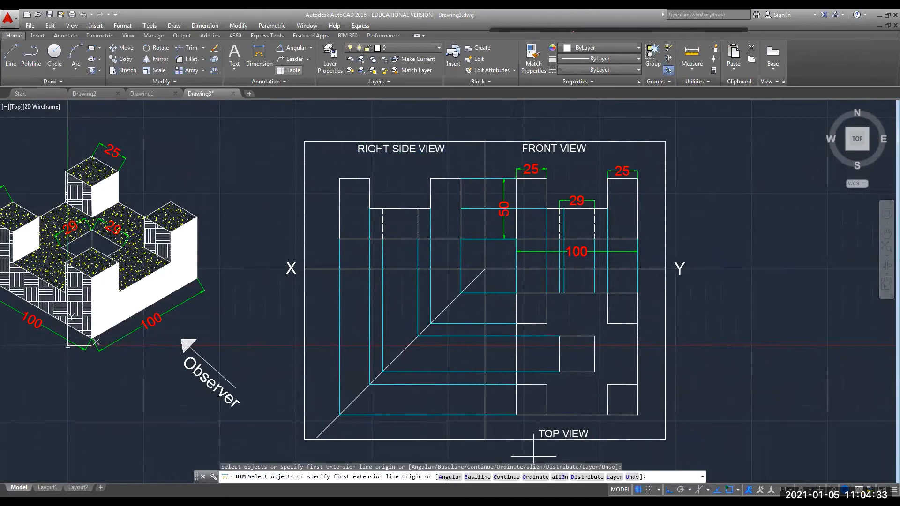
{"action": "key", "text": "Return"}
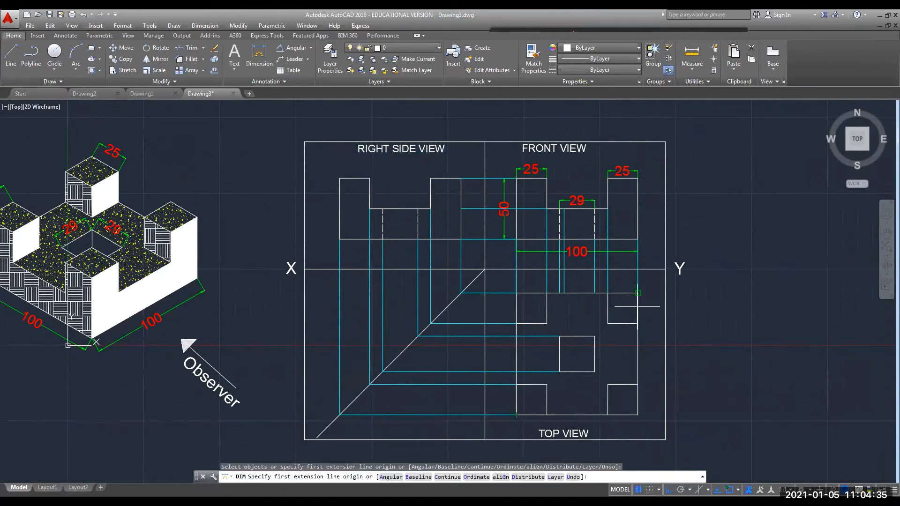
{"action": "left_click", "coordinate": [638, 293]}
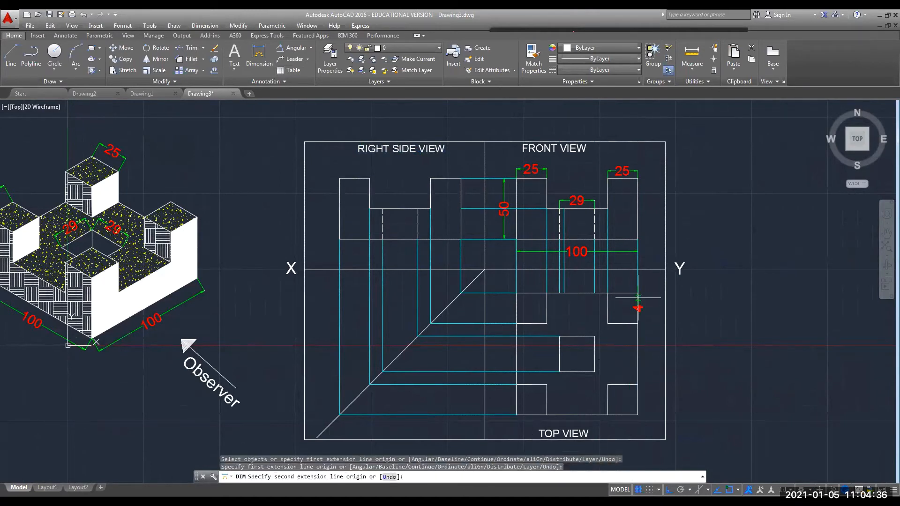
{"action": "left_click", "coordinate": [638, 415]}
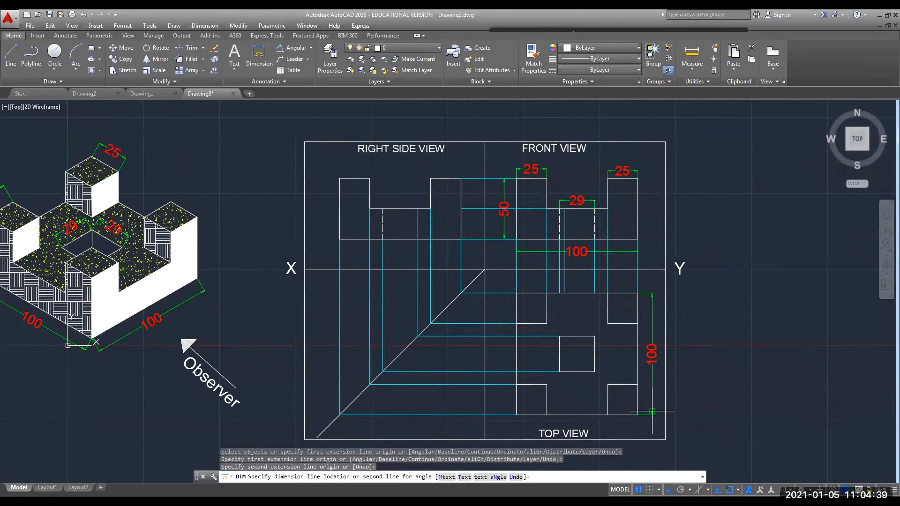
{"action": "left_click", "coordinate": [652, 412]}
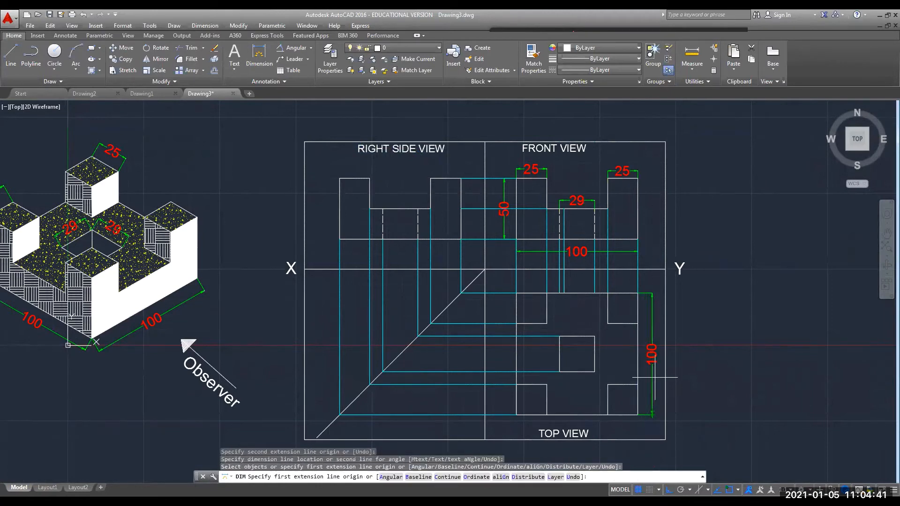
{"action": "left_click", "coordinate": [638, 385]}
{"action": "left_click", "coordinate": [638, 414]}
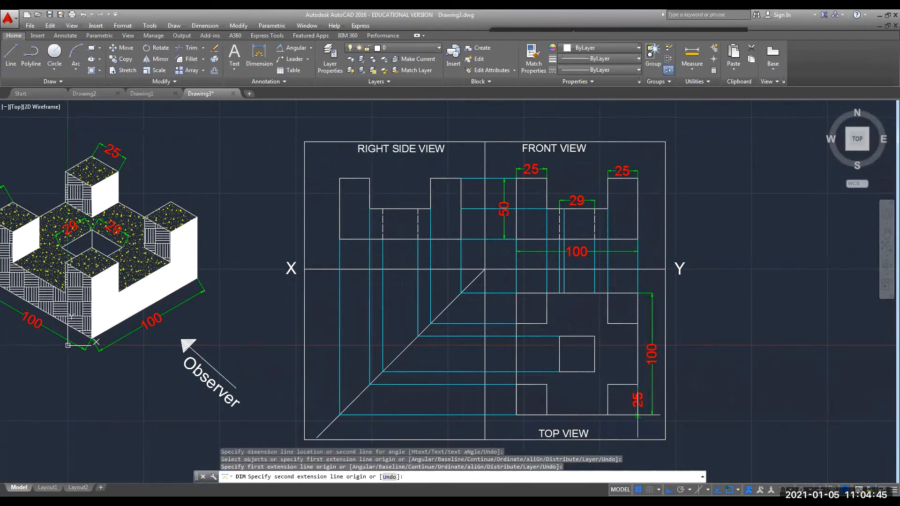
{"action": "left_click", "coordinate": [638, 415]}
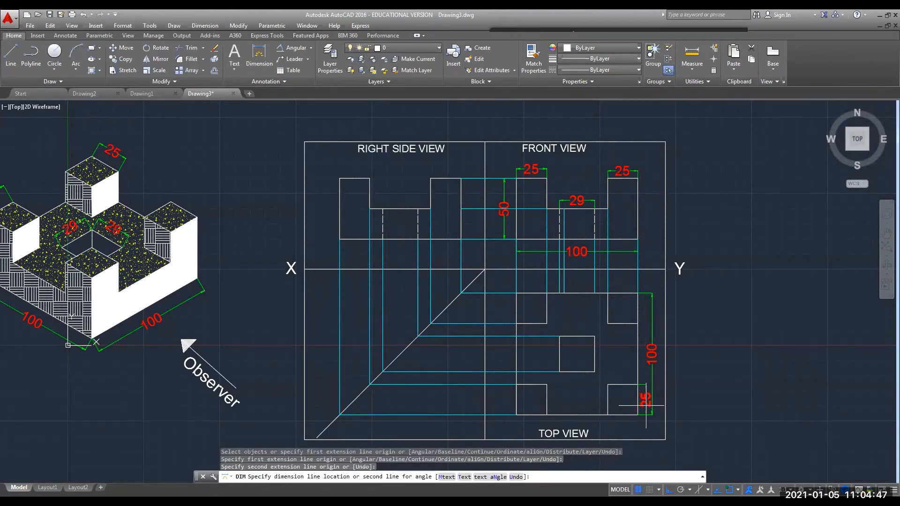
{"action": "left_click", "coordinate": [646, 405]}
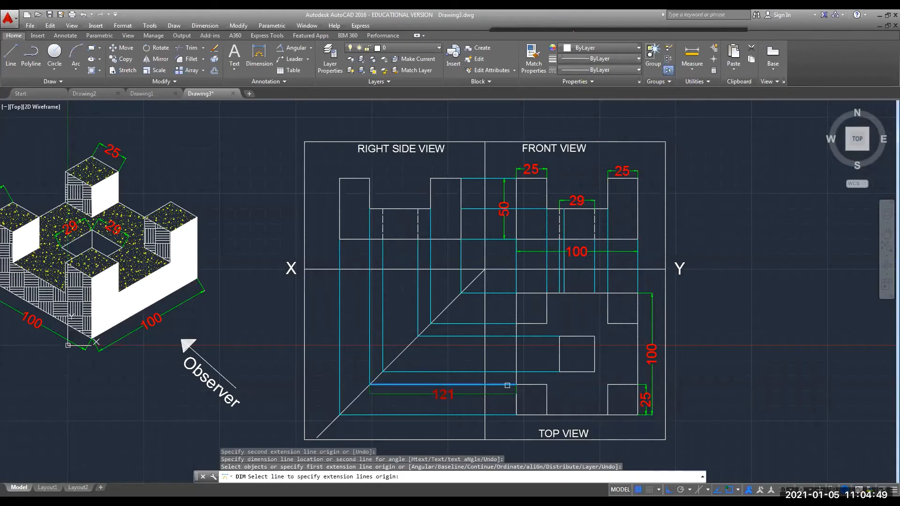
Add the 29 by 29 inner square dimensions and the 25 upper right square dimension.
{"action": "left_click", "coordinate": [594, 336]}
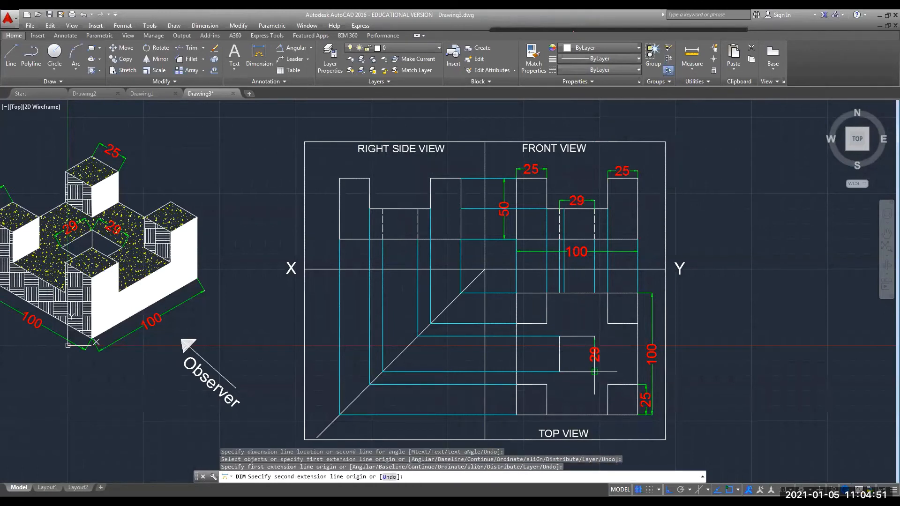
{"action": "left_click", "coordinate": [594, 372]}
{"action": "left_click", "coordinate": [611, 355]}
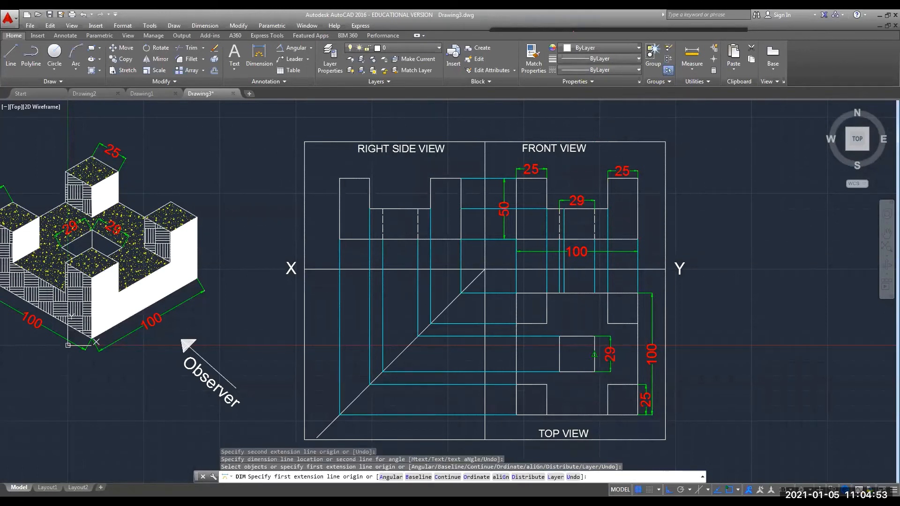
{"action": "left_click", "coordinate": [595, 336]}
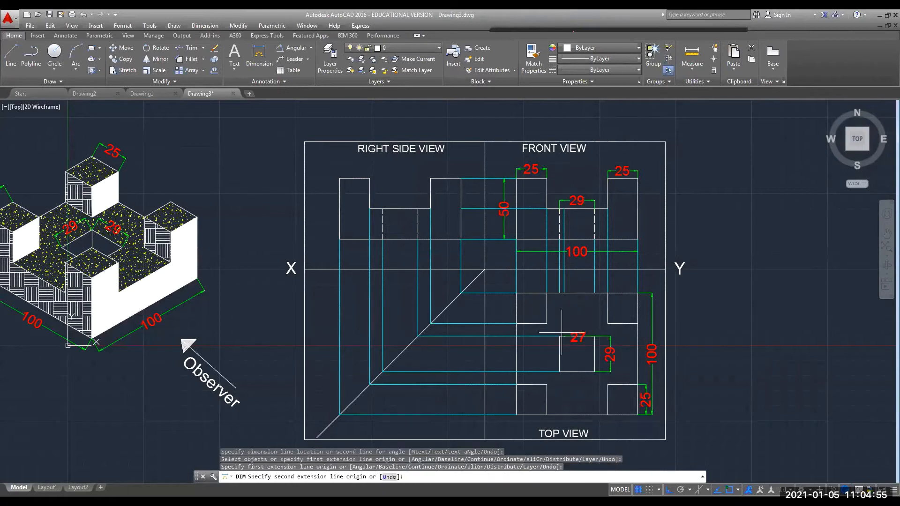
{"action": "left_click", "coordinate": [559, 336]}
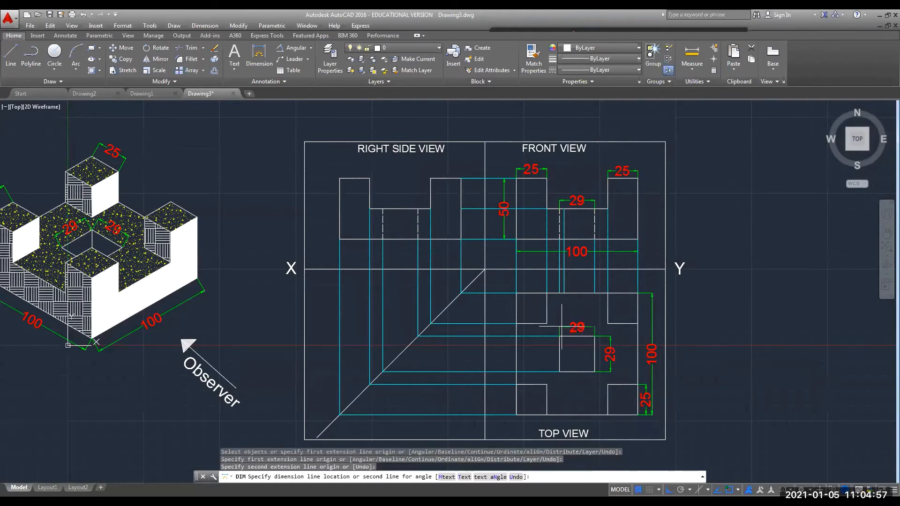
{"action": "left_click", "coordinate": [577, 323]}
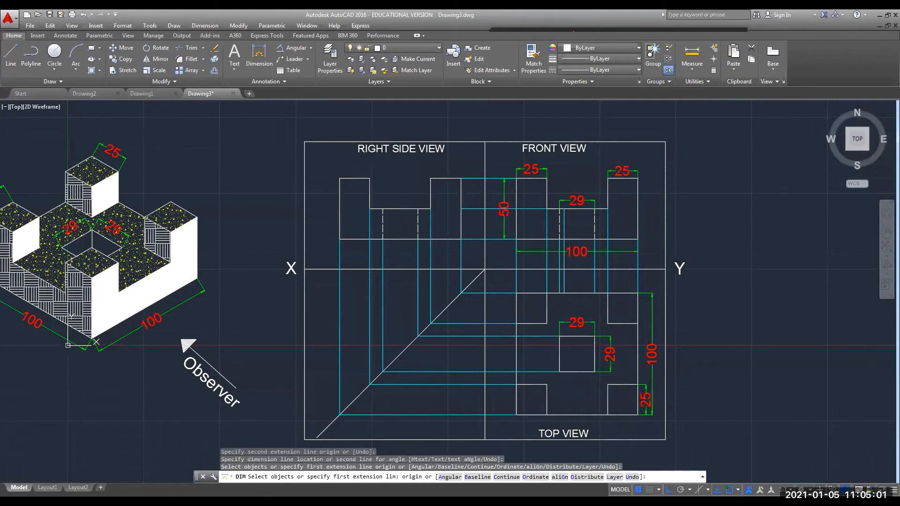
{"action": "left_click", "coordinate": [607, 293]}
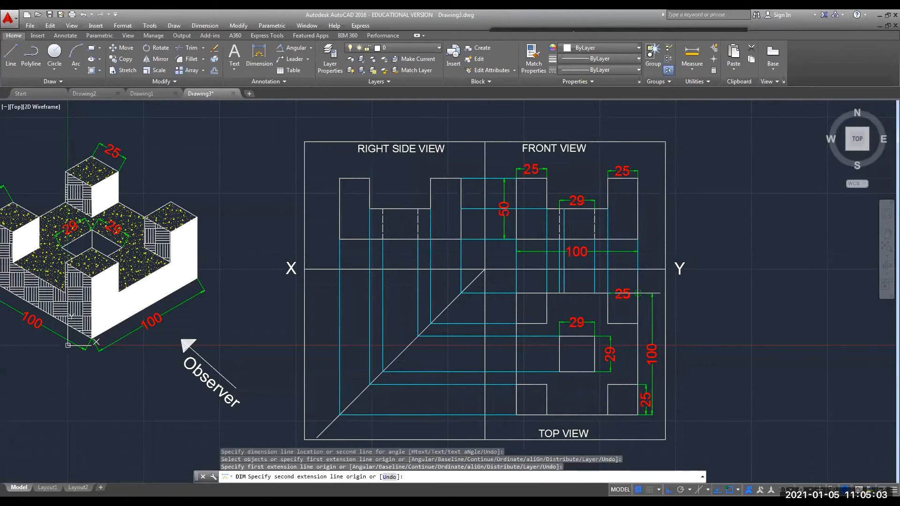
{"action": "left_click", "coordinate": [637, 293]}
{"action": "left_click", "coordinate": [631, 283]}
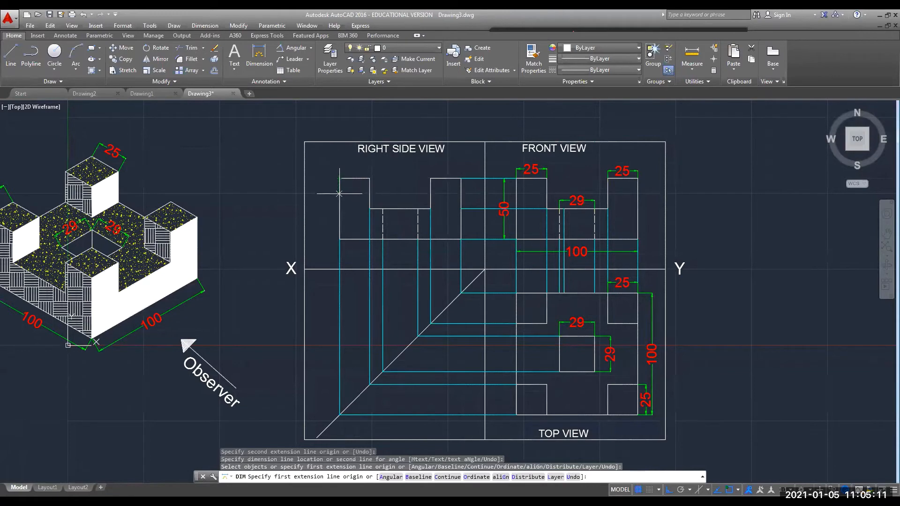
Dimension the right side view with the 50 height, 25 over the left upright and 29 across the slot.
{"action": "left_click", "coordinate": [339, 178]}
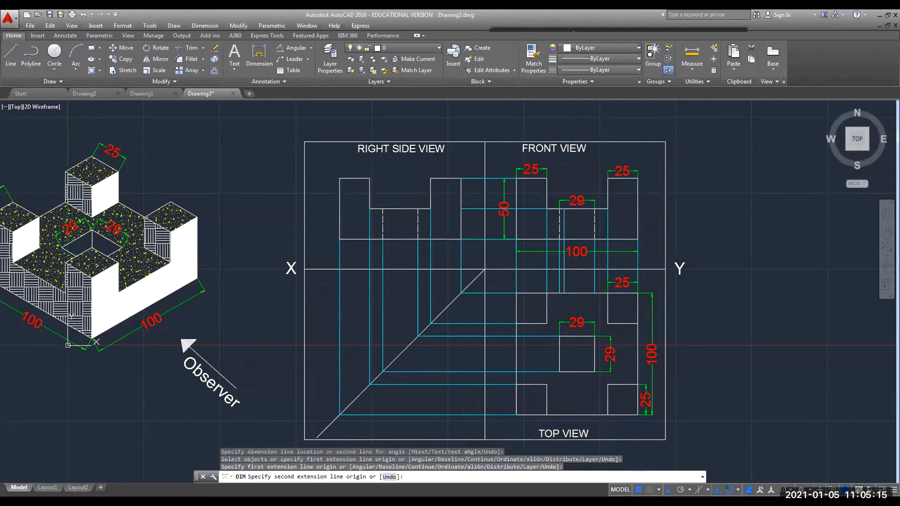
{"action": "left_click", "coordinate": [340, 239]}
{"action": "left_click", "coordinate": [327, 236]}
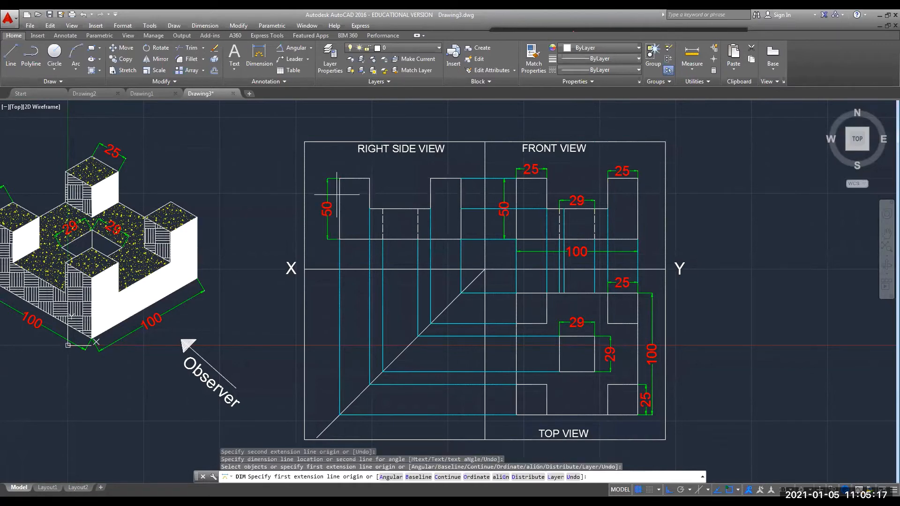
{"action": "left_click", "coordinate": [369, 179]}
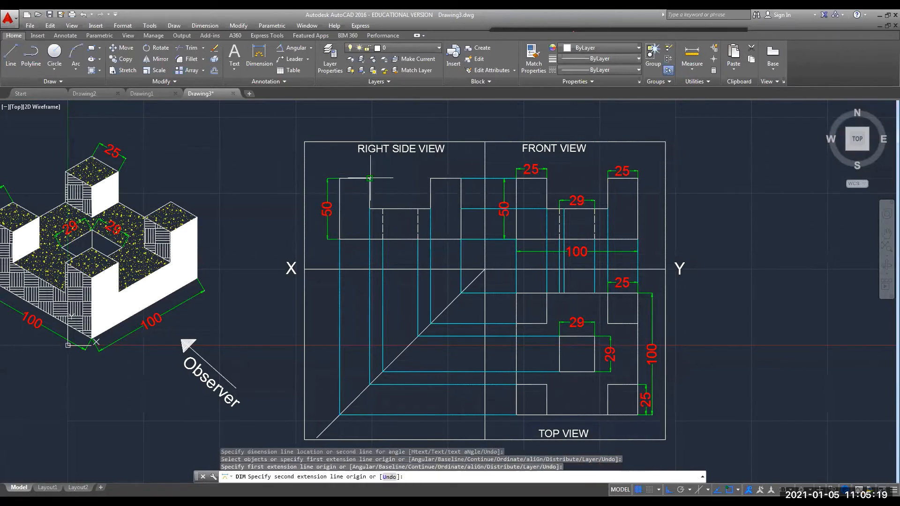
{"action": "left_click", "coordinate": [340, 179]}
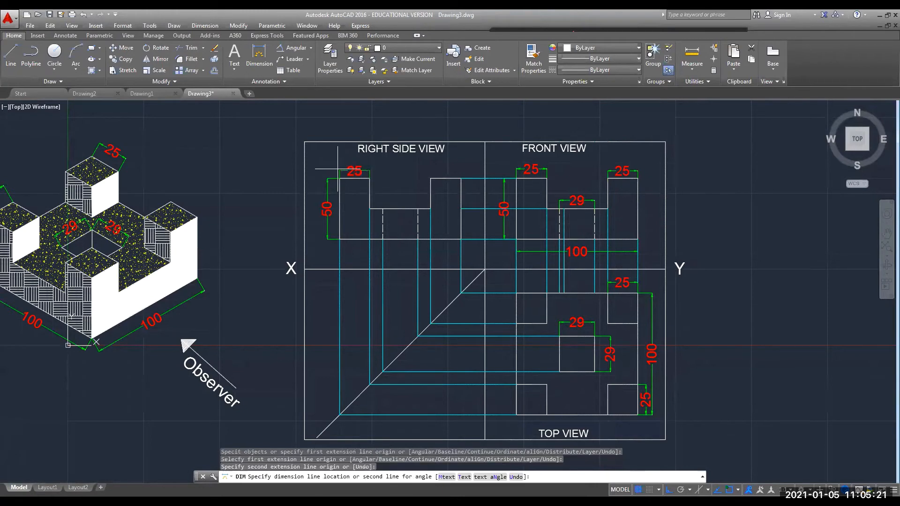
{"action": "left_click", "coordinate": [337, 169]}
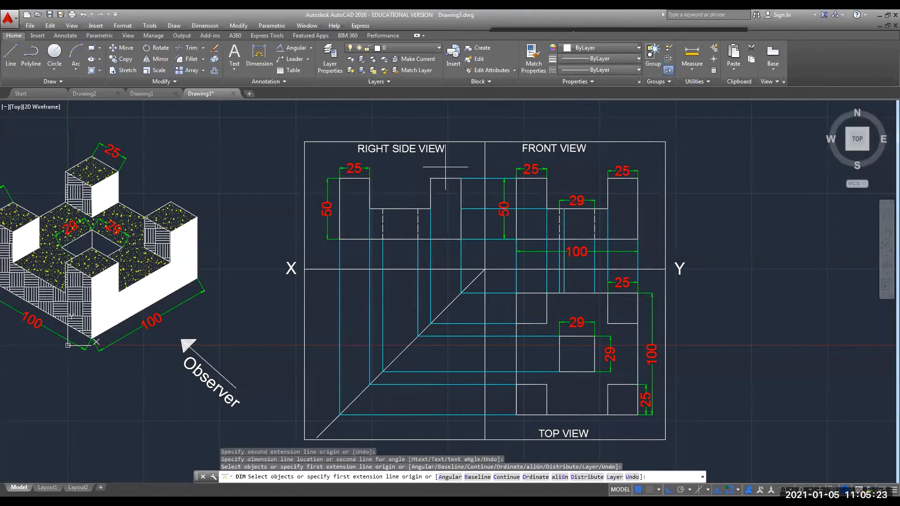
{"action": "left_click", "coordinate": [383, 209]}
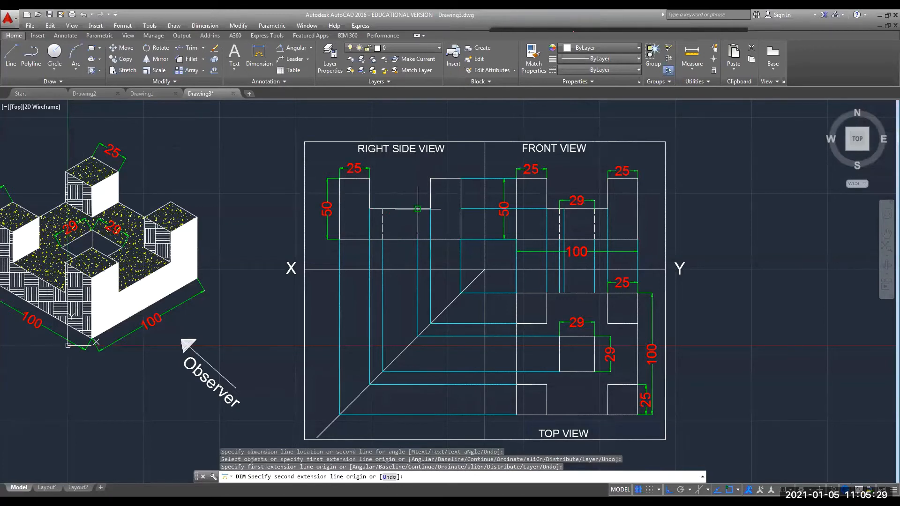
{"action": "left_click", "coordinate": [418, 209]}
{"action": "left_click", "coordinate": [412, 198]}
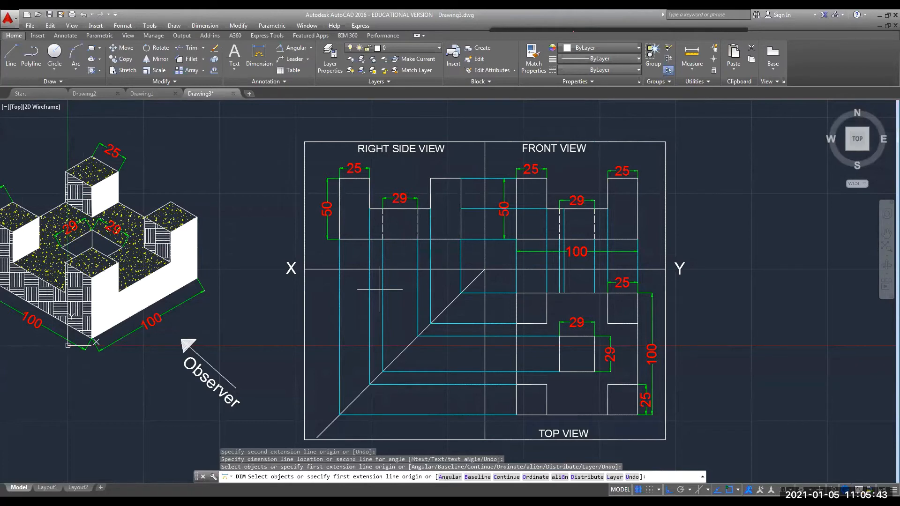
Dimension the right side view's 100 overall width below it and the raised block's 25 width above.
{"action": "key", "text": "Return"}
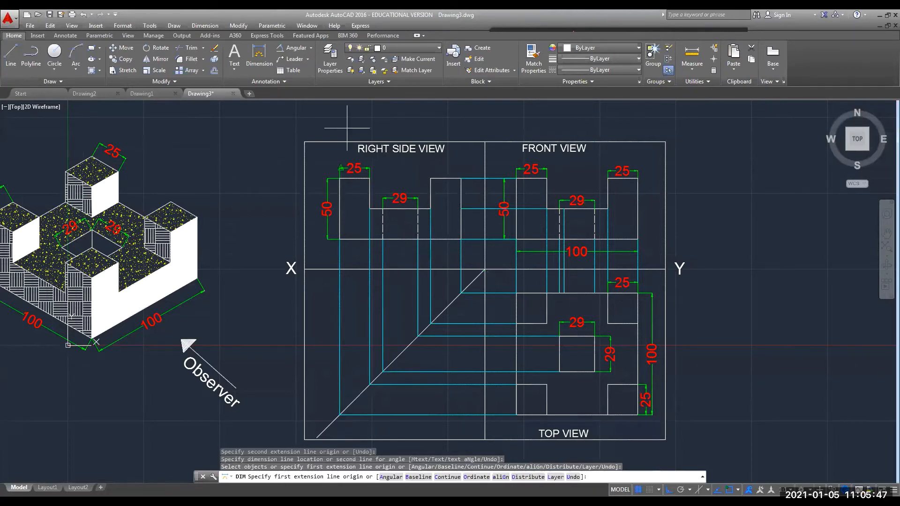
{"action": "left_click", "coordinate": [339, 239]}
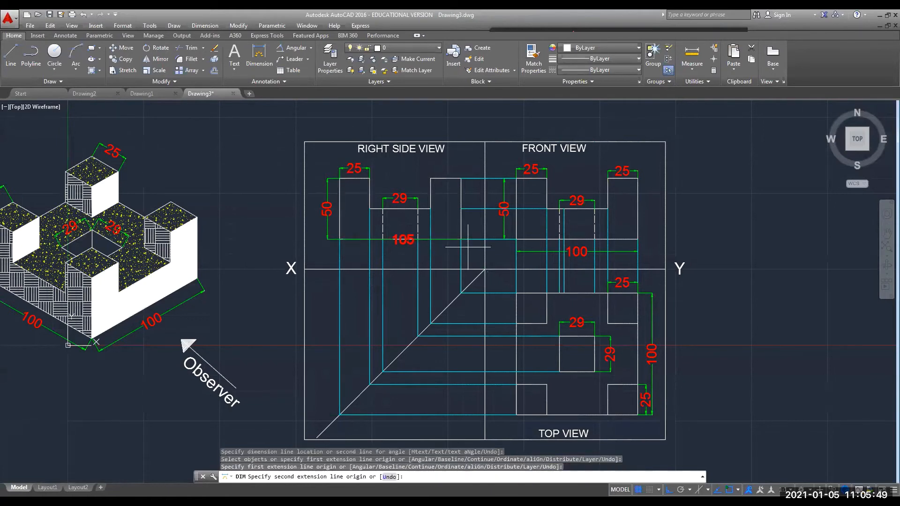
{"action": "left_click", "coordinate": [461, 239]}
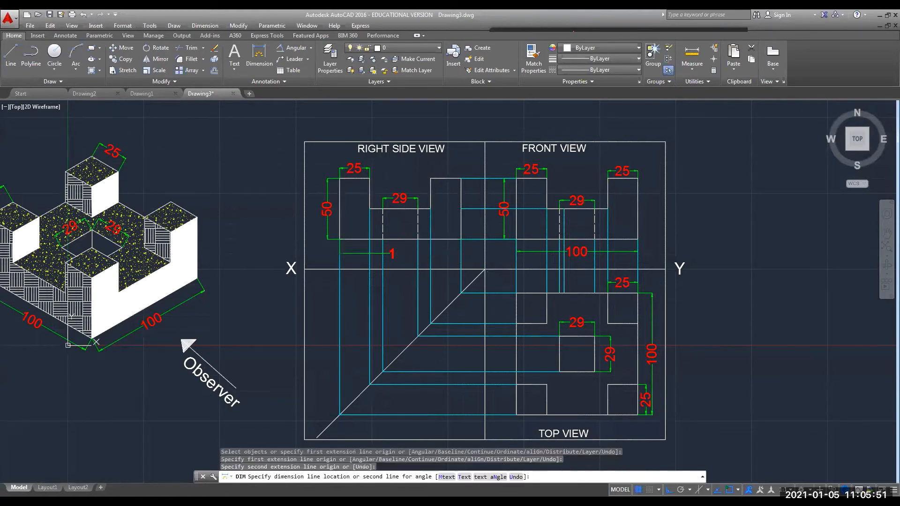
{"action": "left_click", "coordinate": [388, 253]}
{"action": "mouse_move", "coordinate": [734, 321]}
{"action": "middle_mouse_down"}
{"action": "mouse_move", "coordinate": [736, 307]}
{"action": "mouse_move", "coordinate": [741, 319]}
{"action": "middle_mouse_up"}
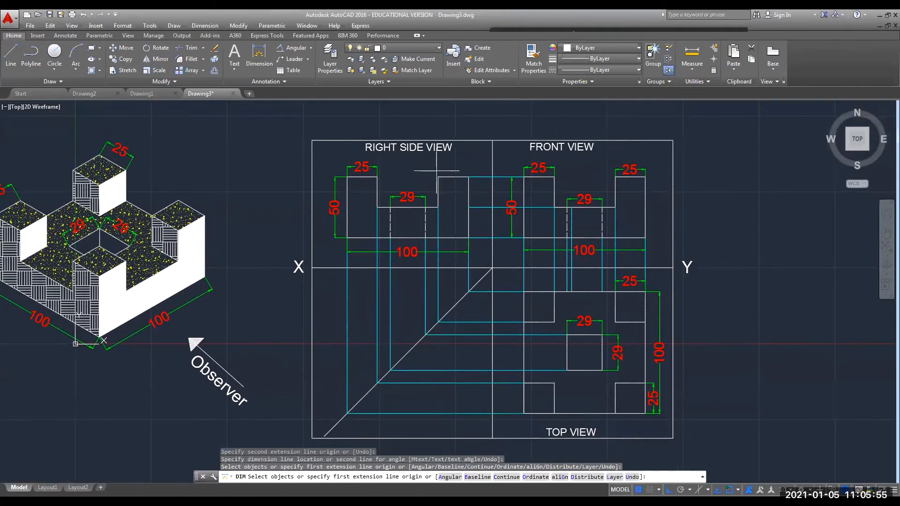
{"action": "left_click", "coordinate": [437, 177]}
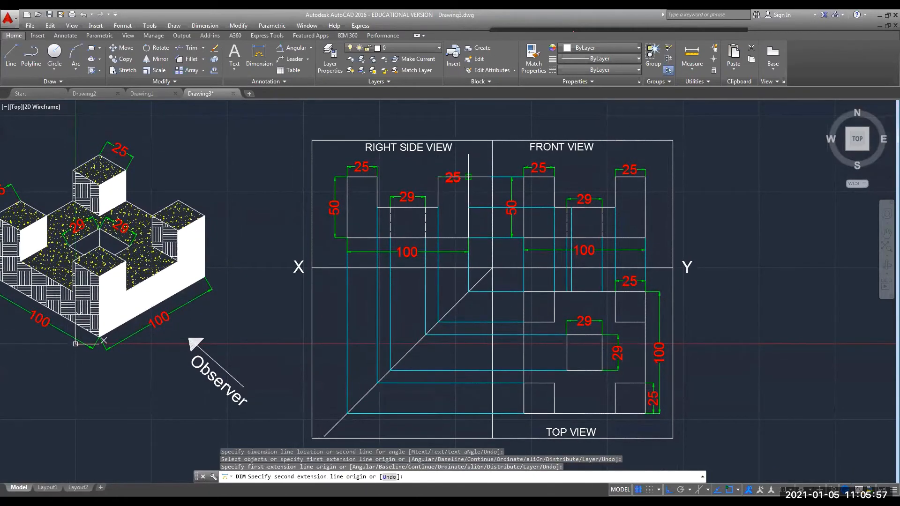
{"action": "left_click", "coordinate": [468, 178]}
{"action": "left_click", "coordinate": [465, 169]}
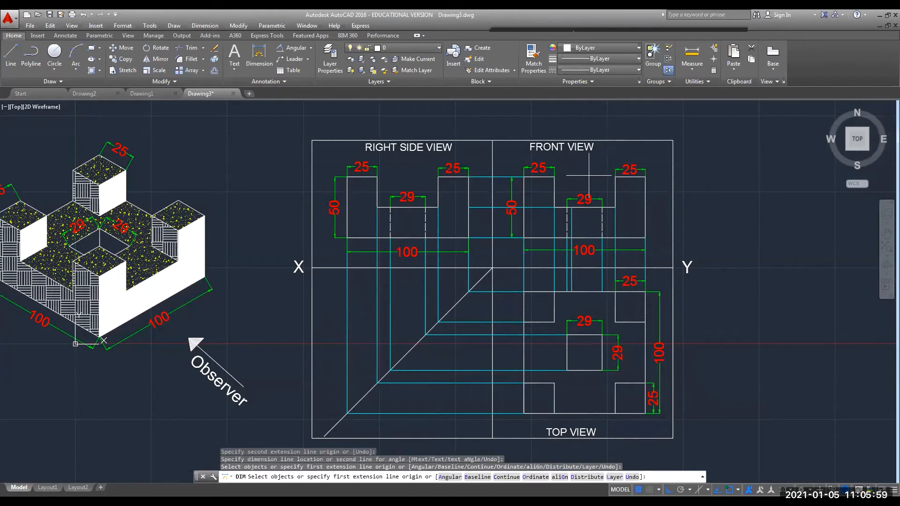
{"action": "middle_click_drag", "start_coordinate": [748, 359], "coordinate": [764, 323]}
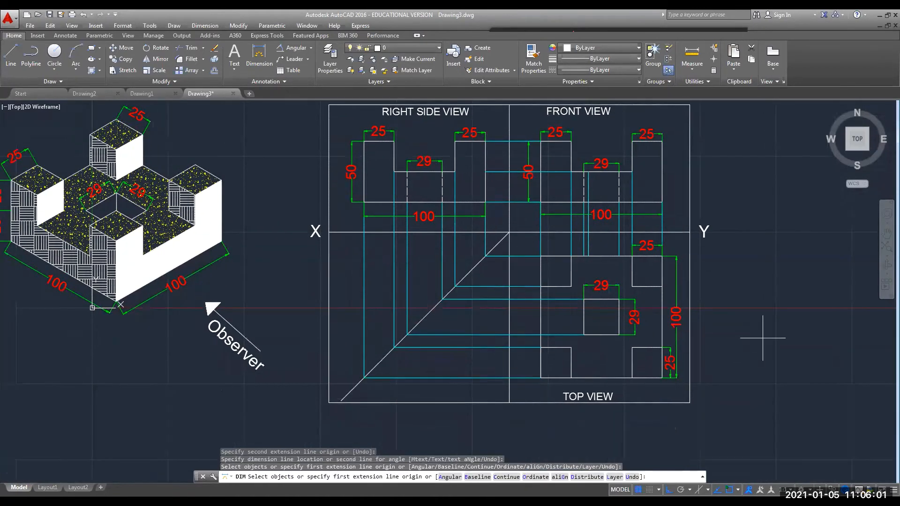
End dimensioning and paste a copy of the TOP VIEW label below the three-view frame.
{"action": "scroll", "coordinate": [577, 424], "scroll_direction": "down", "scroll_amount": 2}
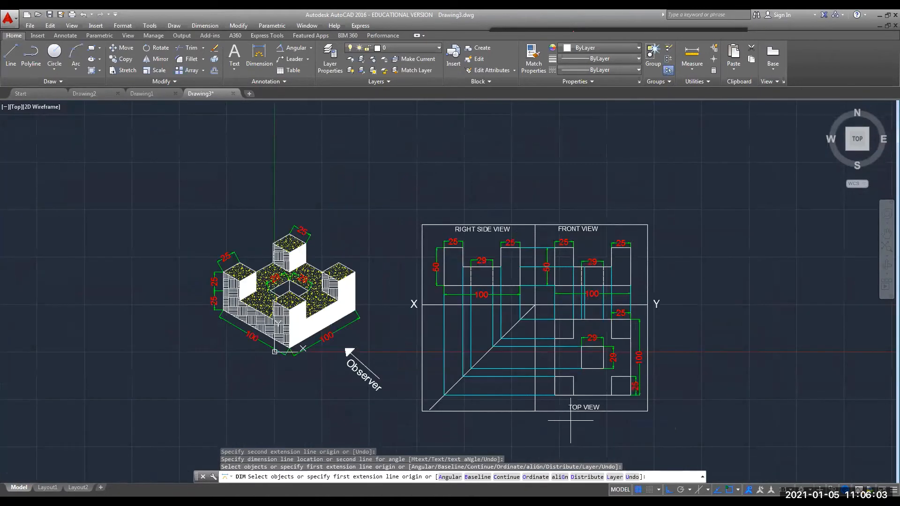
{"action": "middle_click_drag", "start_coordinate": [474, 321], "coordinate": [448, 263]}
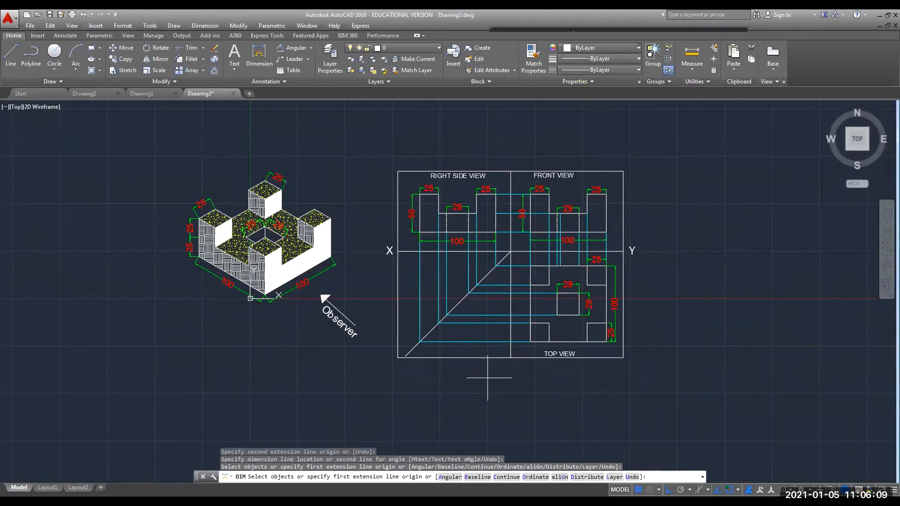
{"action": "key", "text": "Escape"}
{"action": "key", "text": "Escape"}
{"action": "key", "text": "Escape"}
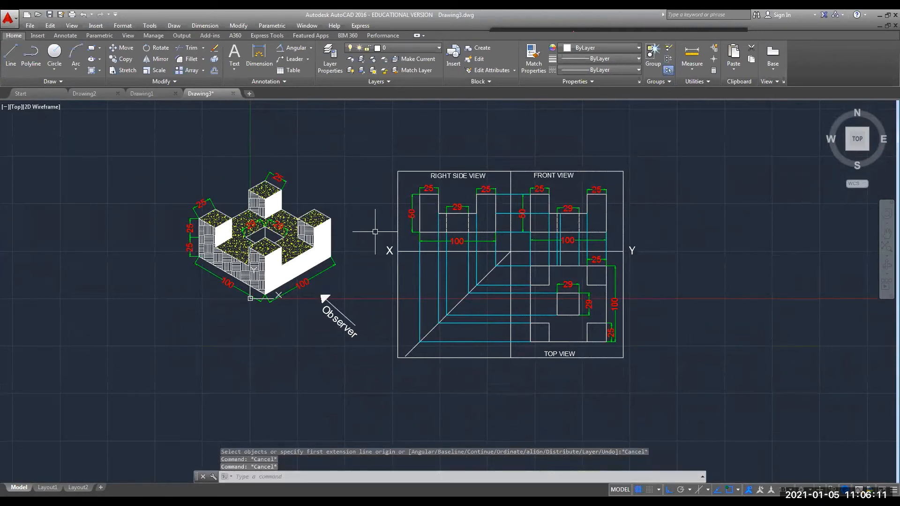
{"action": "left_click", "coordinate": [562, 353]}
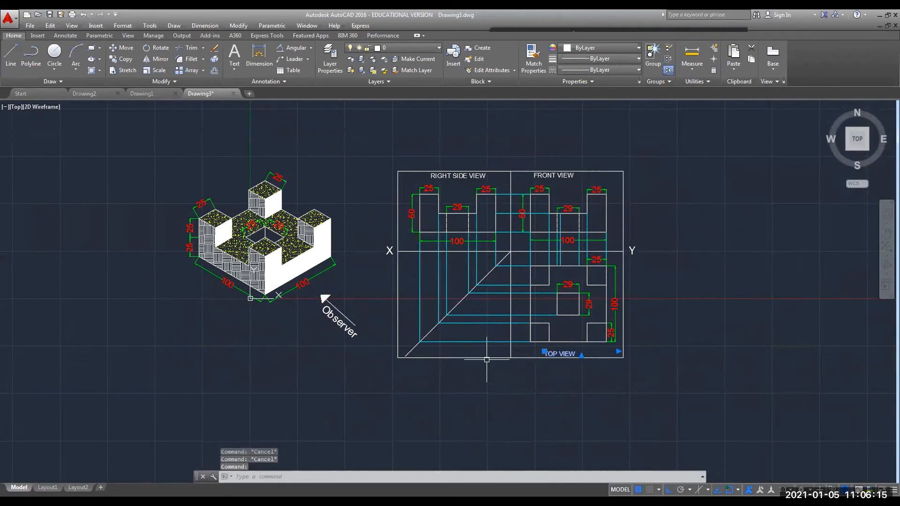
{"action": "key", "text": "ctrl+c"}
{"action": "key", "text": "ctrl+v"}
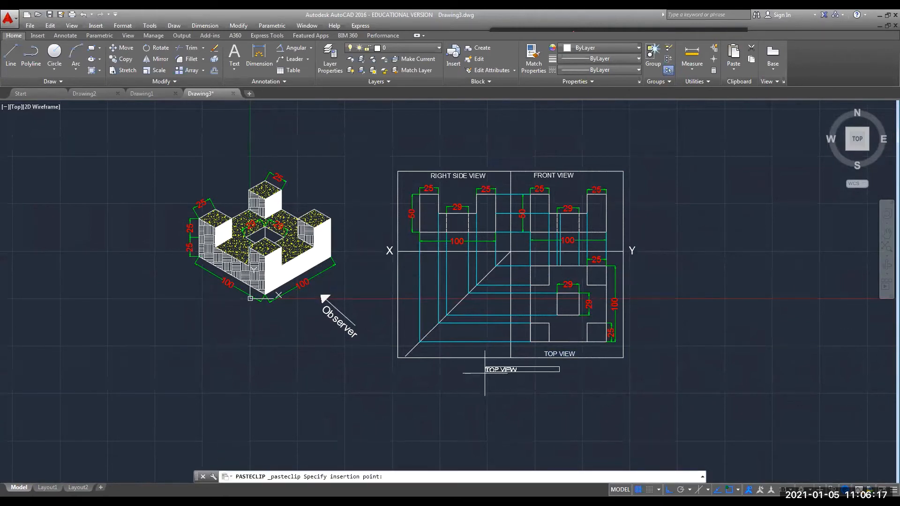
{"action": "left_click", "coordinate": [490, 370]}
Retype the pasted label as 'Orthographic Projection'.
{"action": "left_click", "coordinate": [505, 367]}
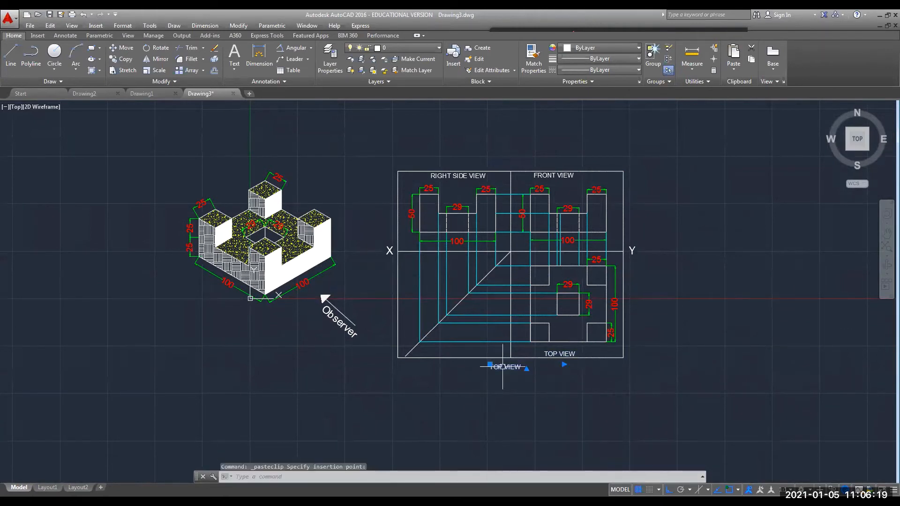
{"action": "double_click", "coordinate": [511, 367]}
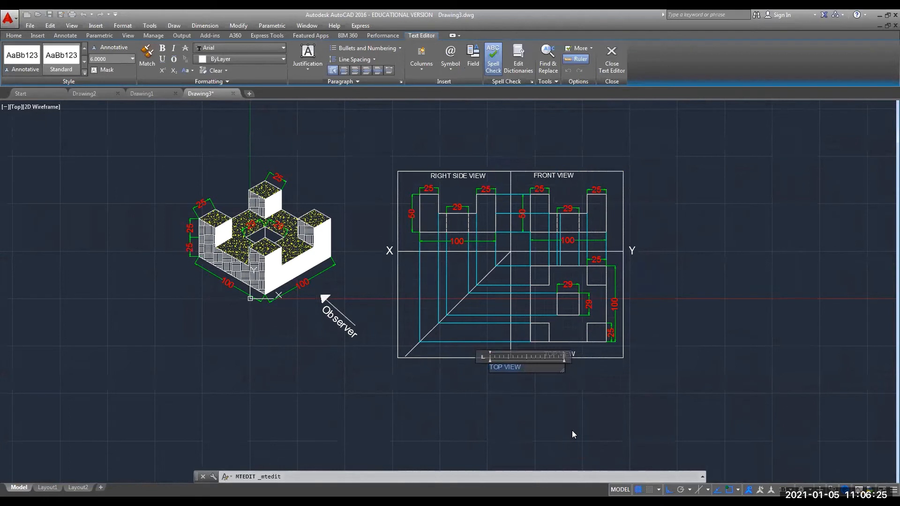
{"action": "type", "text": "oRT"}
{"action": "type", "text": "HOGRA"}
{"action": "type", "text": "PHIC "}
{"action": "type", "text": "Pro"}
{"action": "type", "text": "je"}
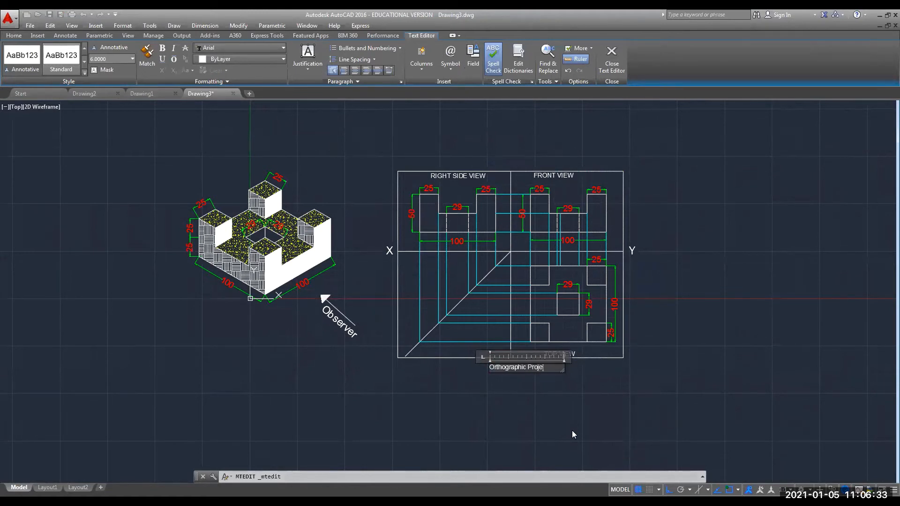
{"action": "type", "text": "ction"}
{"action": "left_click", "coordinate": [531, 418]}
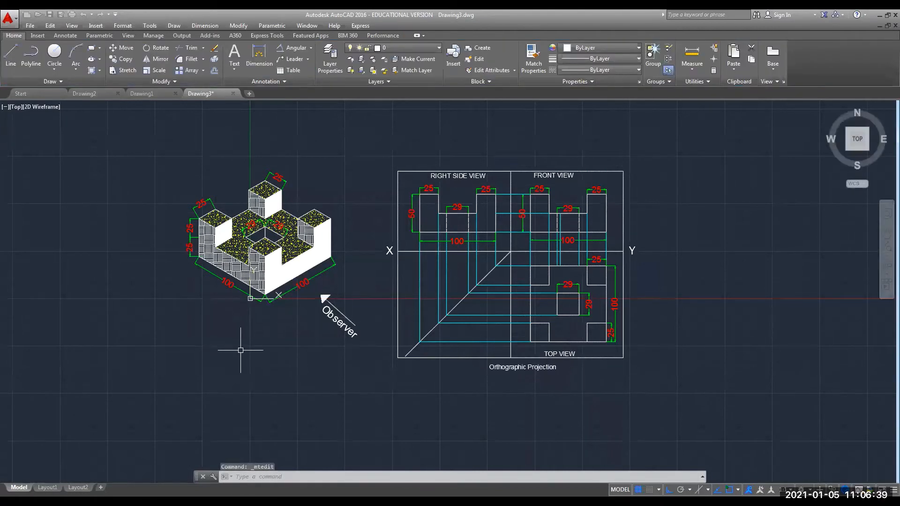
Paste another label copy near the isometric drawing and retype it as 'Isometric View'.
{"action": "key", "text": "ctrl+v"}
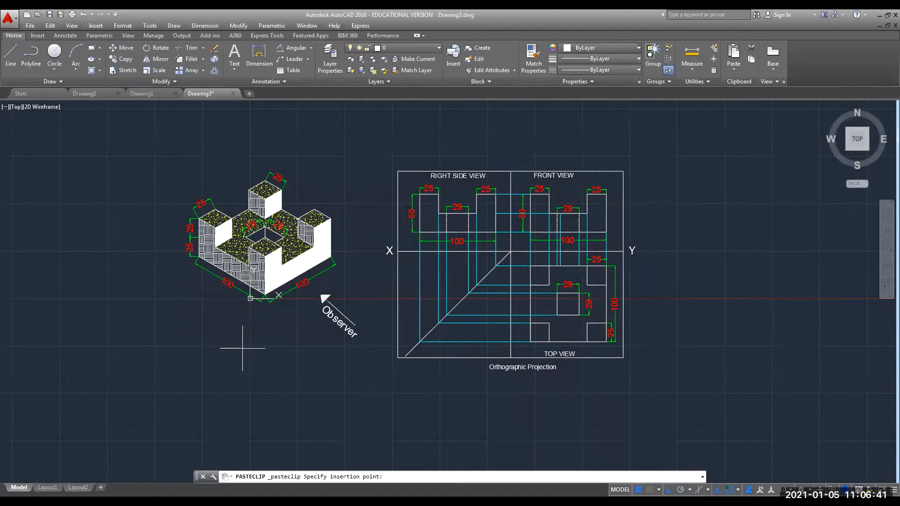
{"action": "left_click", "coordinate": [232, 329]}
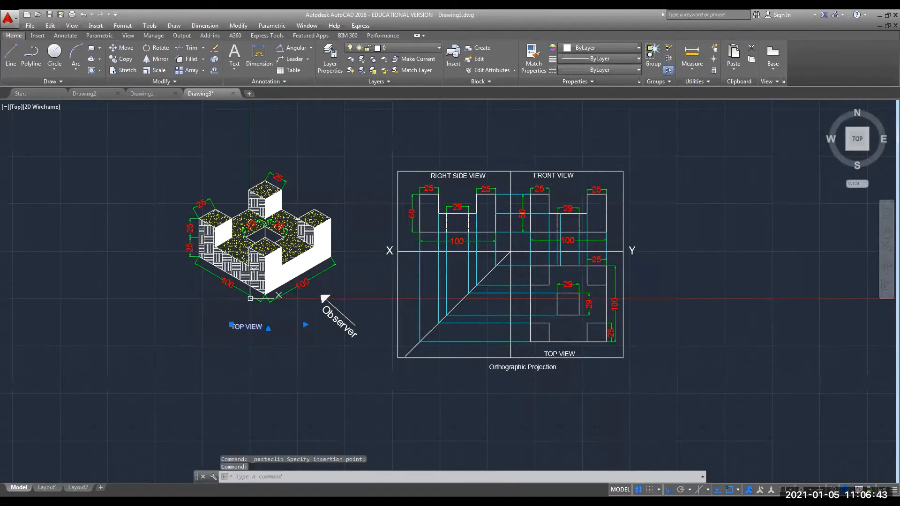
{"action": "double_click", "coordinate": [251, 328]}
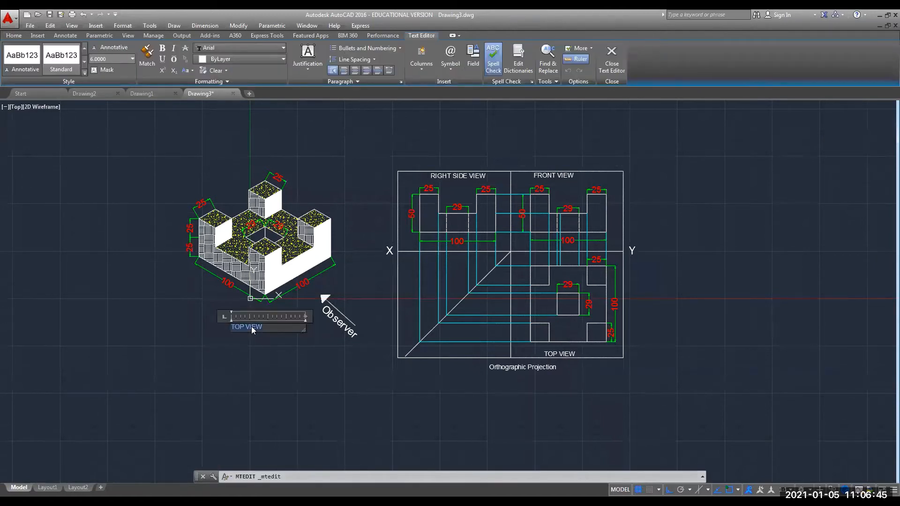
{"action": "type", "text": "Isometric View"}
{"action": "left_click", "coordinate": [255, 357]}
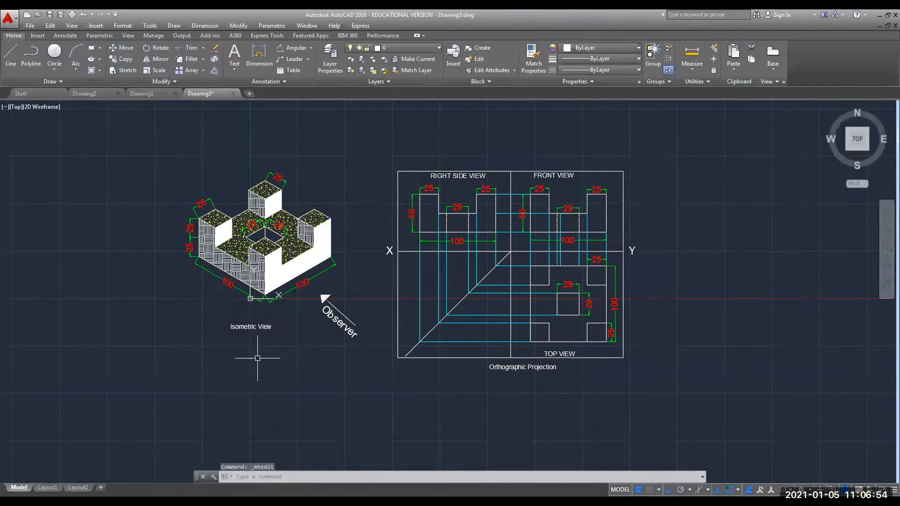
Reposition the Isometric View label directly beneath the isometric block.
{"action": "left_click", "coordinate": [249, 327]}
{"action": "left_click", "coordinate": [231, 324]}
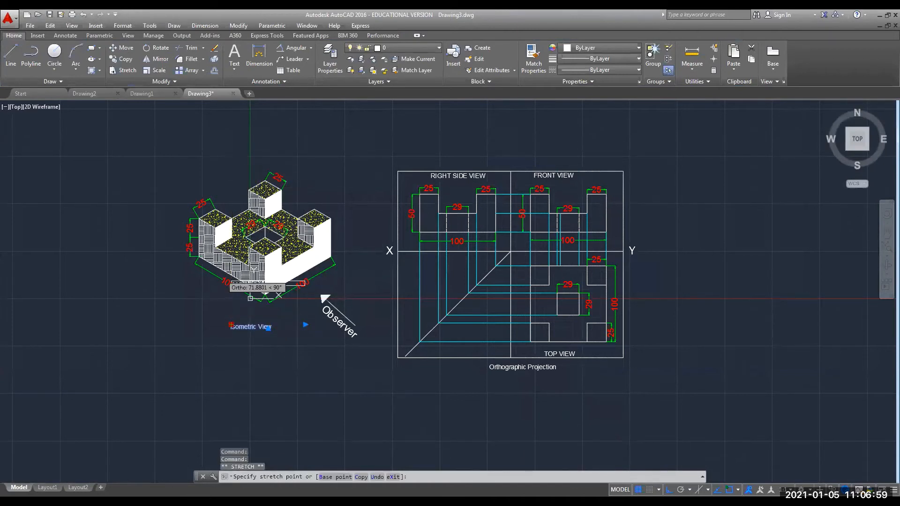
{"action": "left_click", "coordinate": [231, 162]}
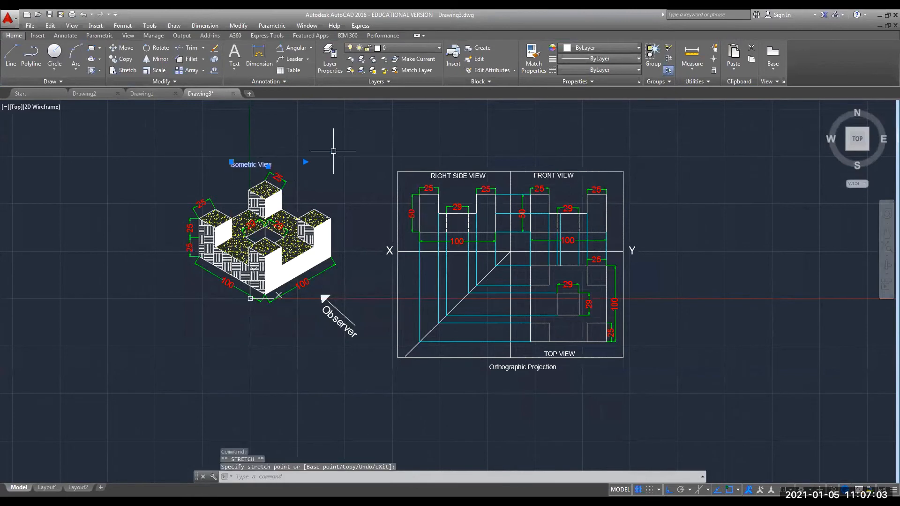
{"action": "left_click", "coordinate": [231, 162]}
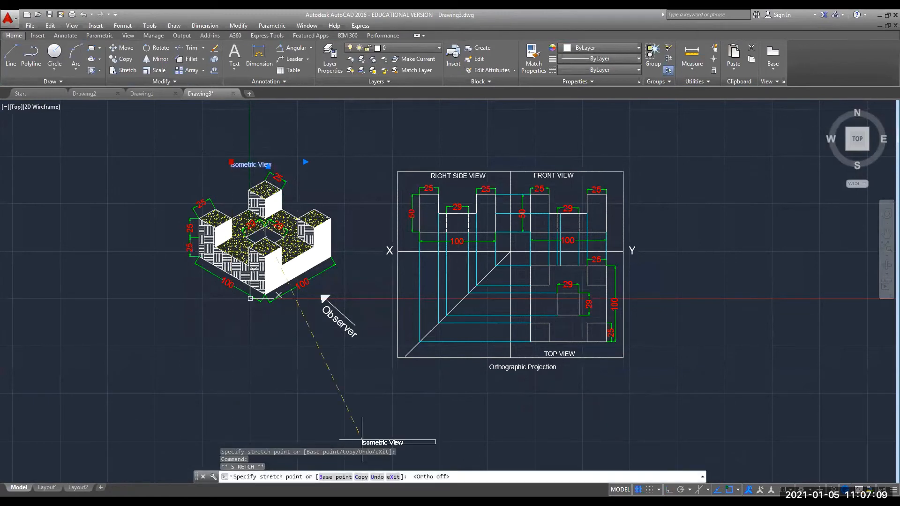
{"action": "key", "text": "F8"}
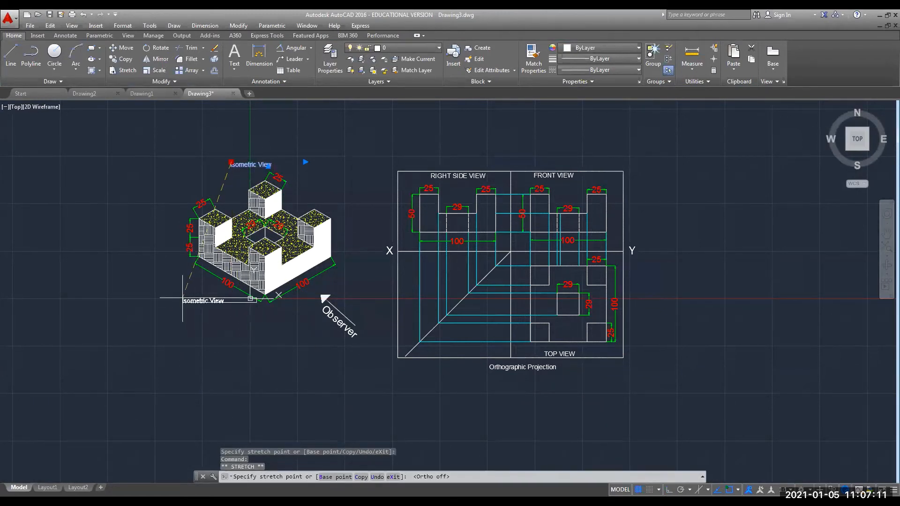
{"action": "key", "text": "Escape"}
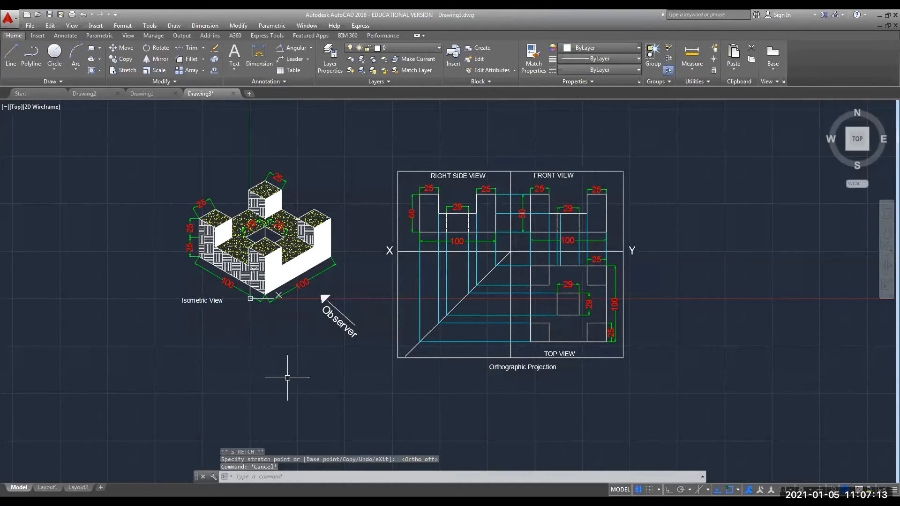
{"action": "left_click", "coordinate": [190, 299]}
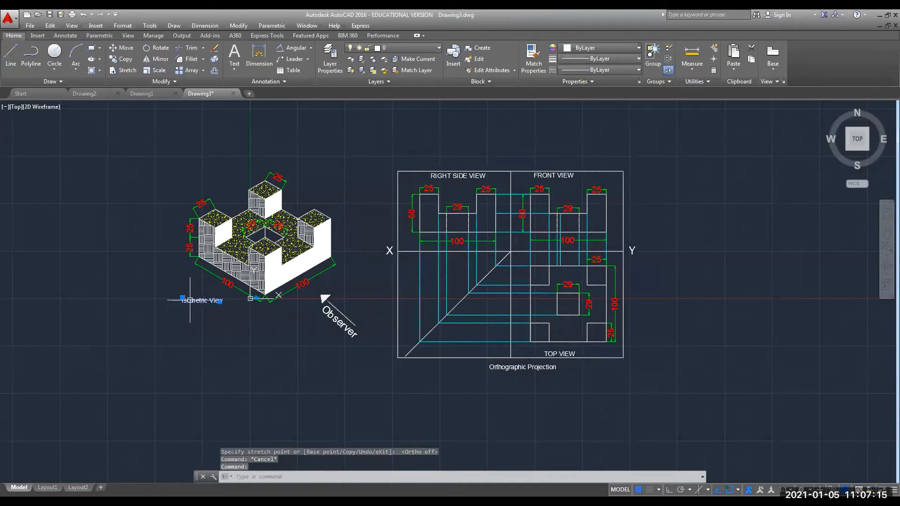
{"action": "left_click", "coordinate": [183, 298]}
{"action": "left_click", "coordinate": [182, 303]}
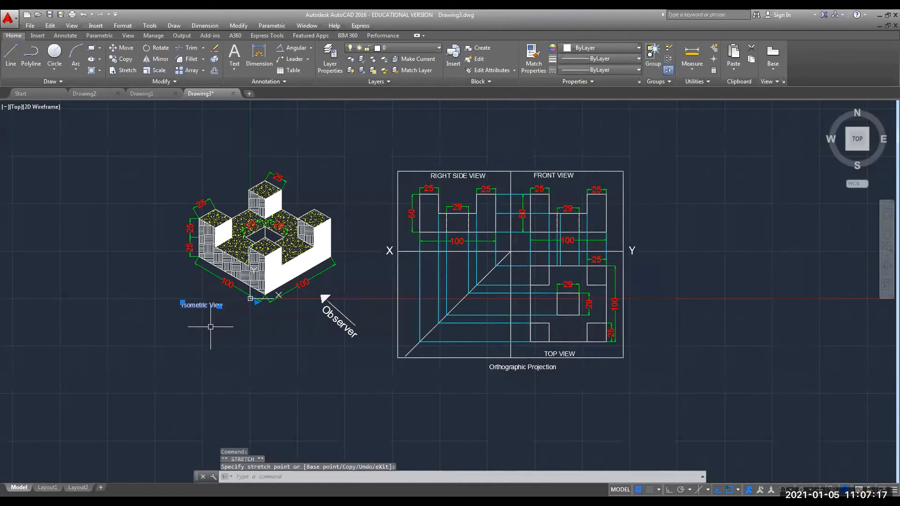
{"action": "left_click", "coordinate": [182, 303]}
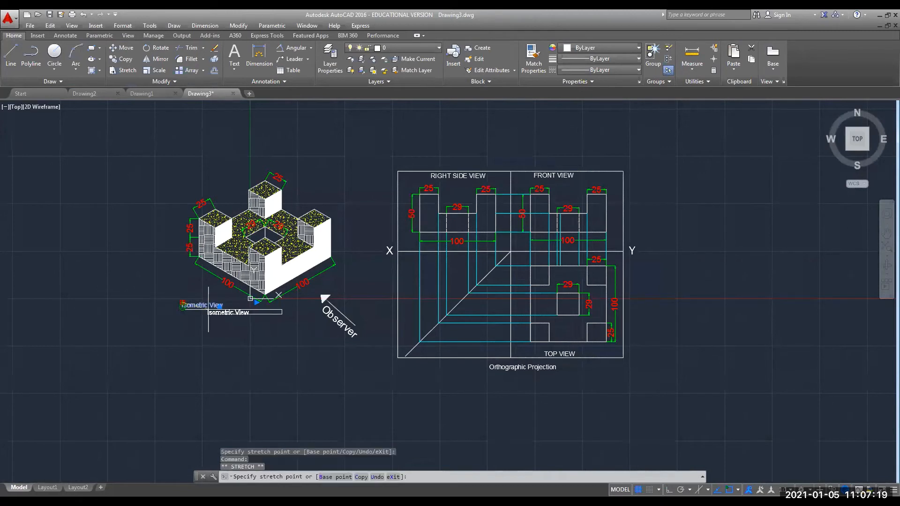
{"action": "left_click", "coordinate": [210, 313]}
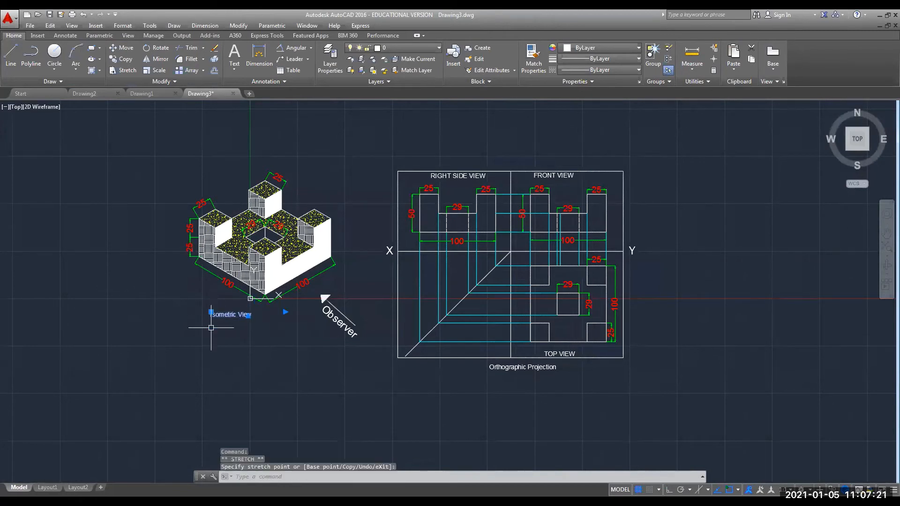
{"action": "key", "text": "Escape"}
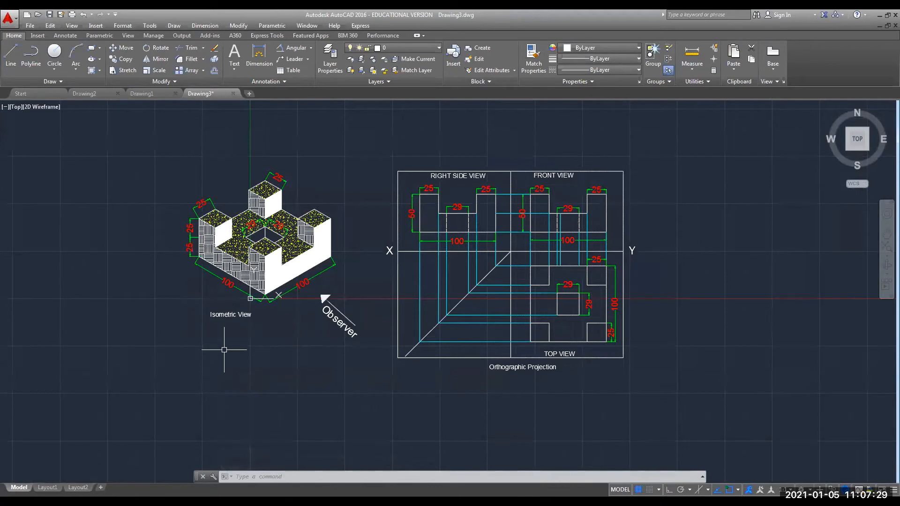
Copy the Isometric View label below itself and rewrite it as a 'Roll Number :' line with the roll number.
{"action": "left_click", "coordinate": [229, 314]}
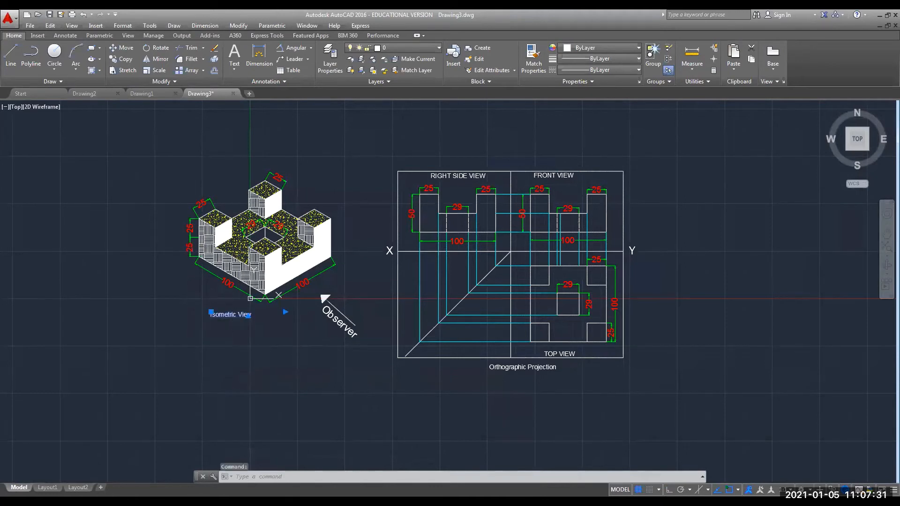
{"action": "key", "text": "ctrl+c"}
{"action": "key", "text": "ctrl+v"}
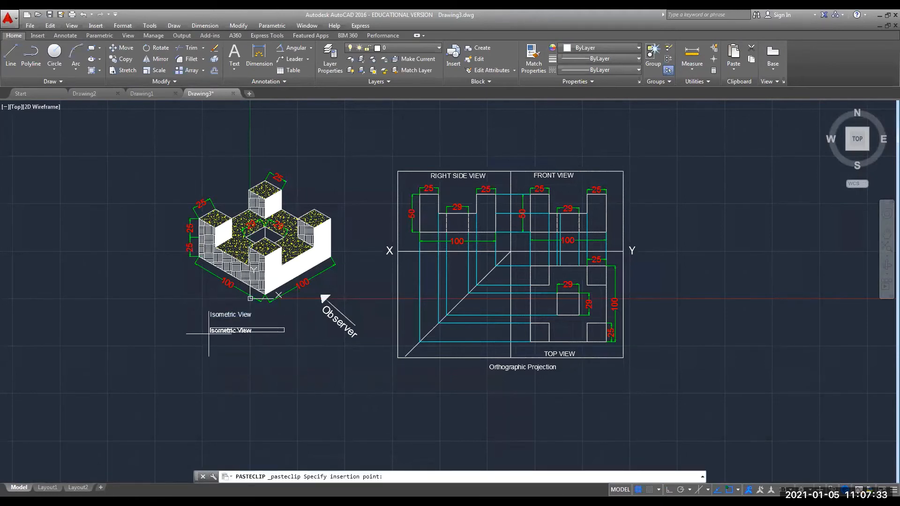
{"action": "left_click", "coordinate": [210, 328]}
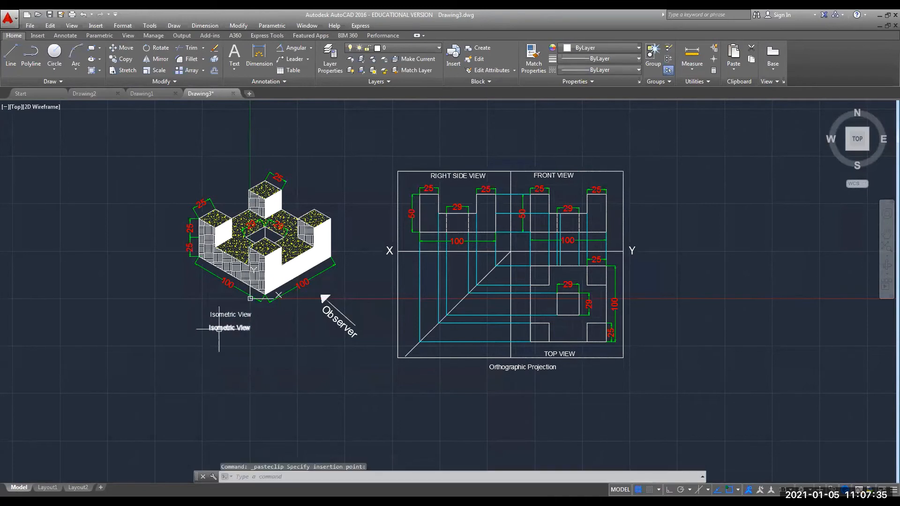
{"action": "double_click", "coordinate": [223, 328]}
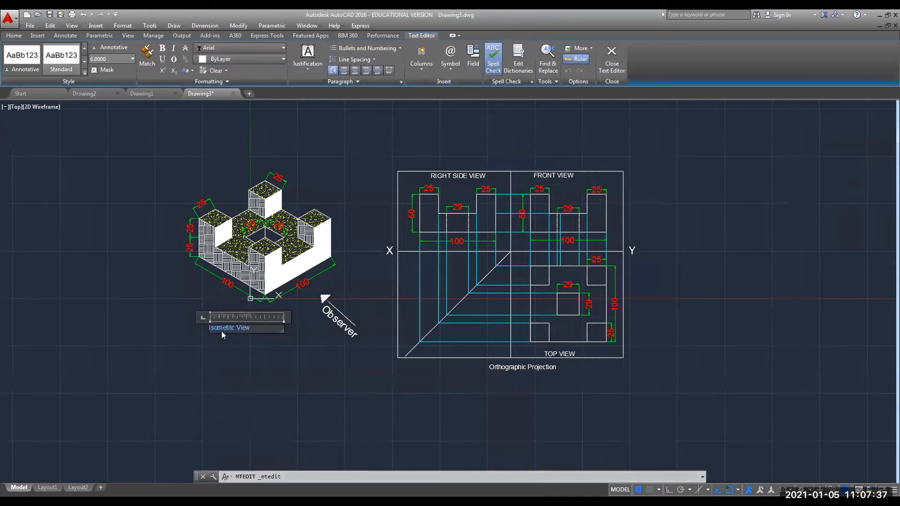
{"action": "type", "text": "Roll Number"}
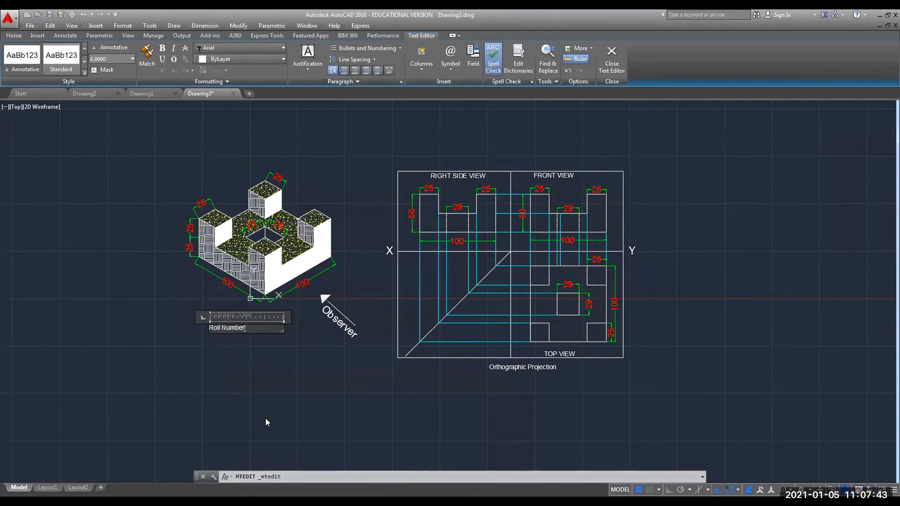
{"action": "type", "text": " : 12345"}
{"action": "left_click", "coordinate": [237, 367]}
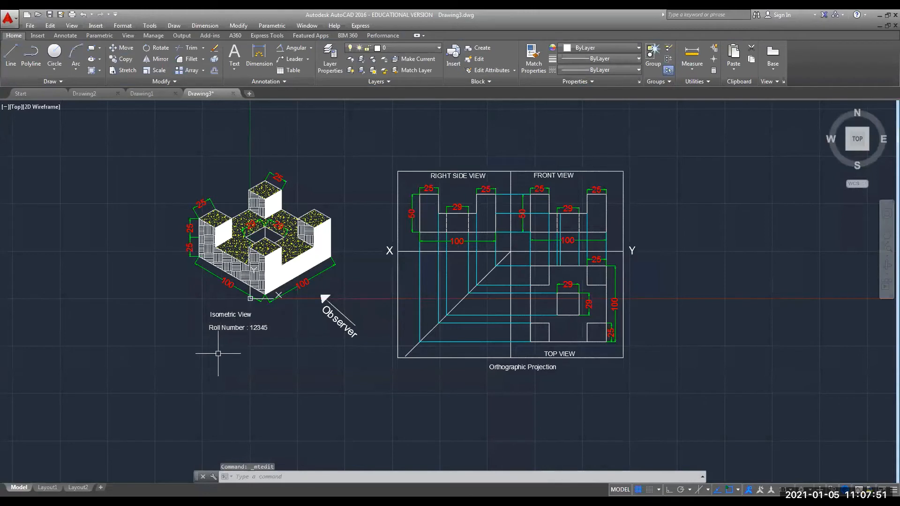
Paste another label copy below the roll-number line and open it for editing.
{"action": "key", "text": "ctrl+v"}
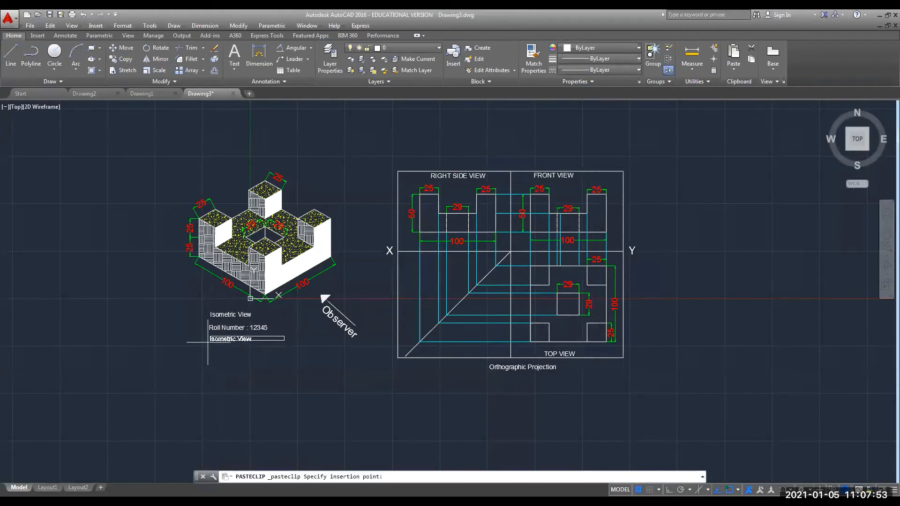
{"action": "left_click", "coordinate": [207, 342]}
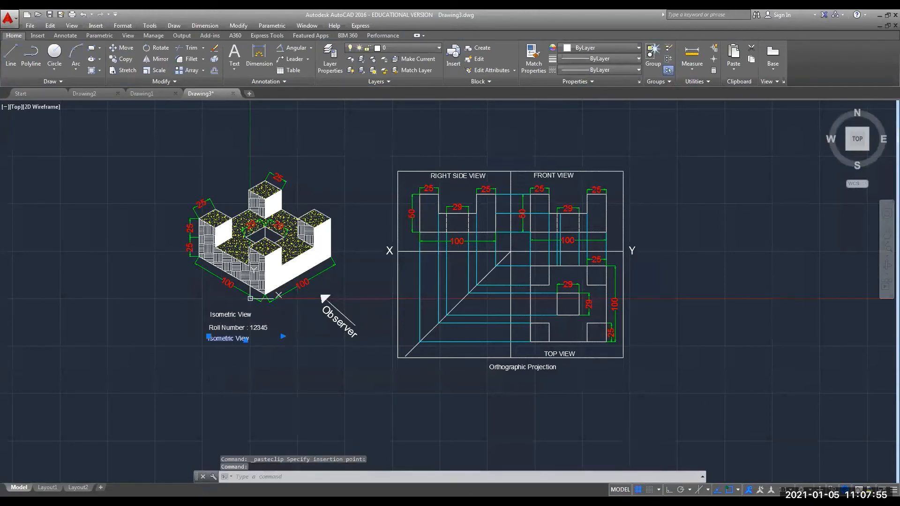
{"action": "double_click", "coordinate": [222, 339]}
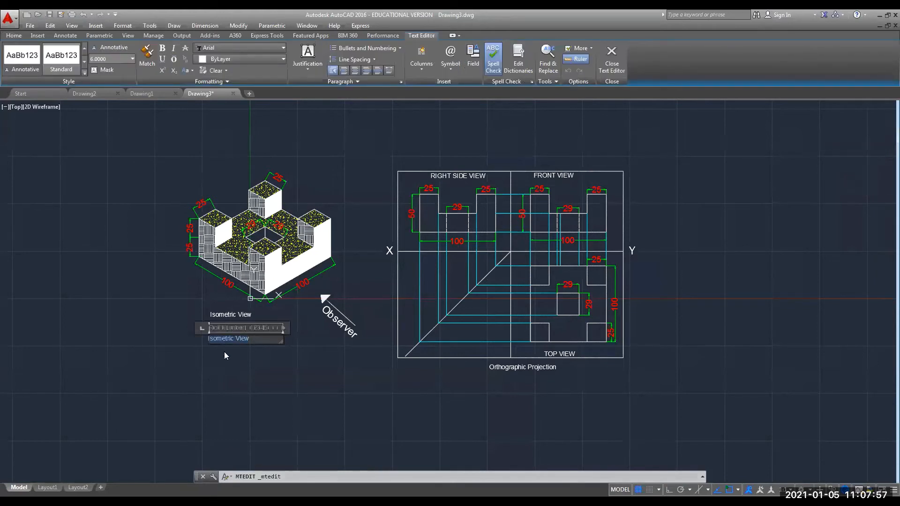
Enter 'Name :' as the third caption line and cancel a stray mistyped command.
{"action": "type", "text": "Name : XYZ"}
{"action": "left_click", "coordinate": [267, 375]}
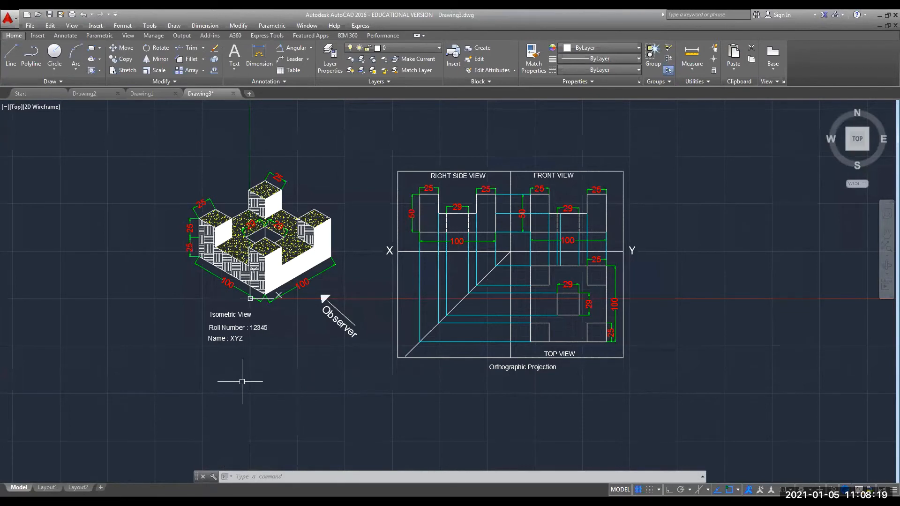
{"action": "type", "text": "TIle"}
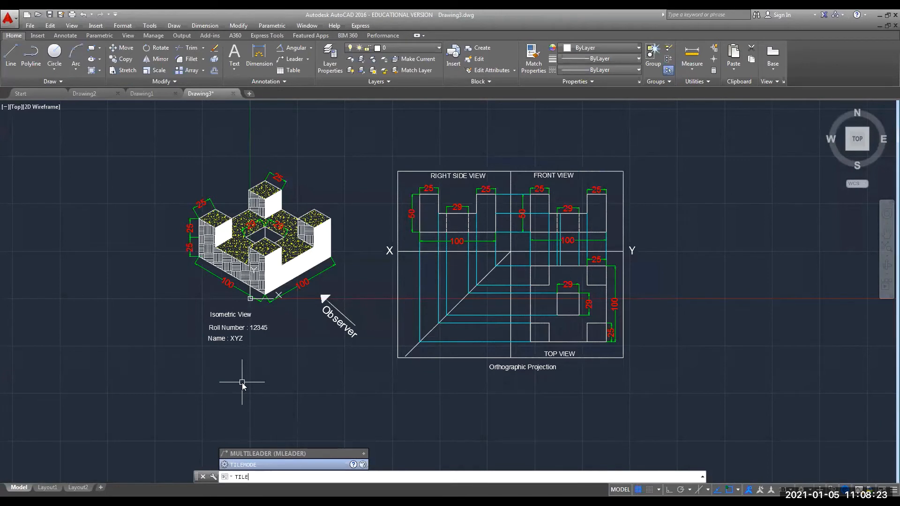
{"action": "key", "text": "BackSpace"}
{"action": "key", "text": "BackSpace"}
{"action": "key", "text": "BackSpace"}
{"action": "key", "text": "Escape"}
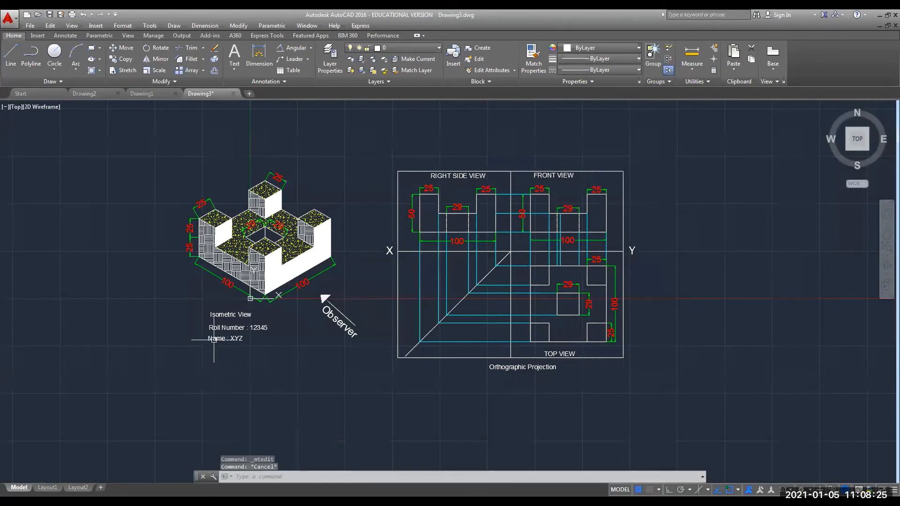
Copy the name line below itself and rewrite it as 'Title : ISO - ORTHO Exercise -2' on one line.
{"action": "left_click", "coordinate": [218, 338]}
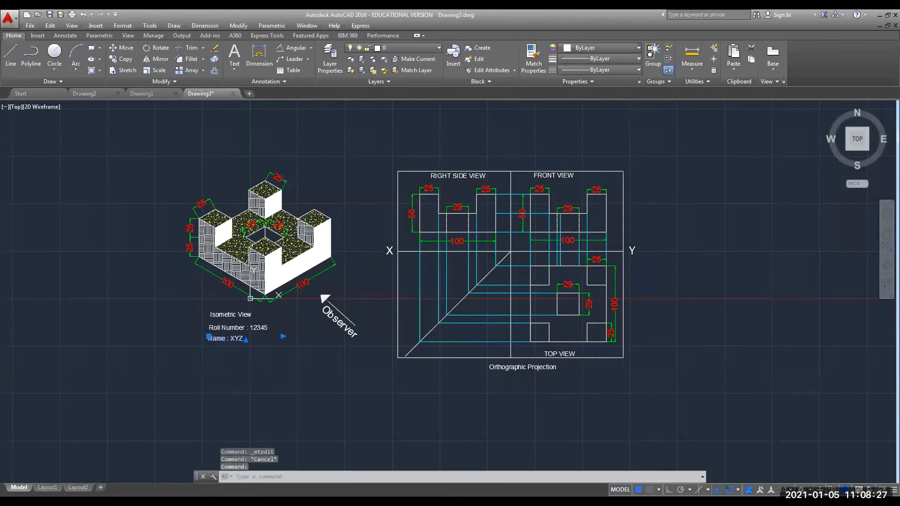
{"action": "key", "text": "ctrl+c"}
{"action": "key", "text": "ctrl+v"}
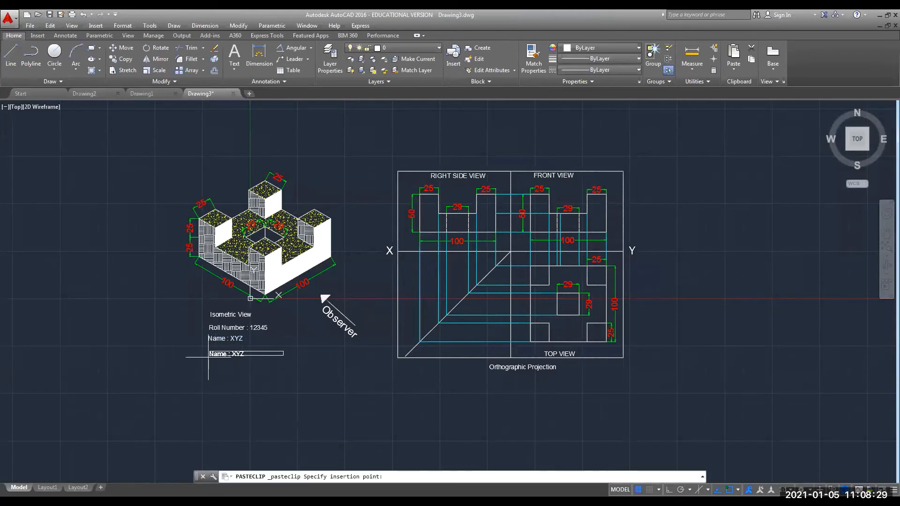
{"action": "left_click", "coordinate": [208, 355]}
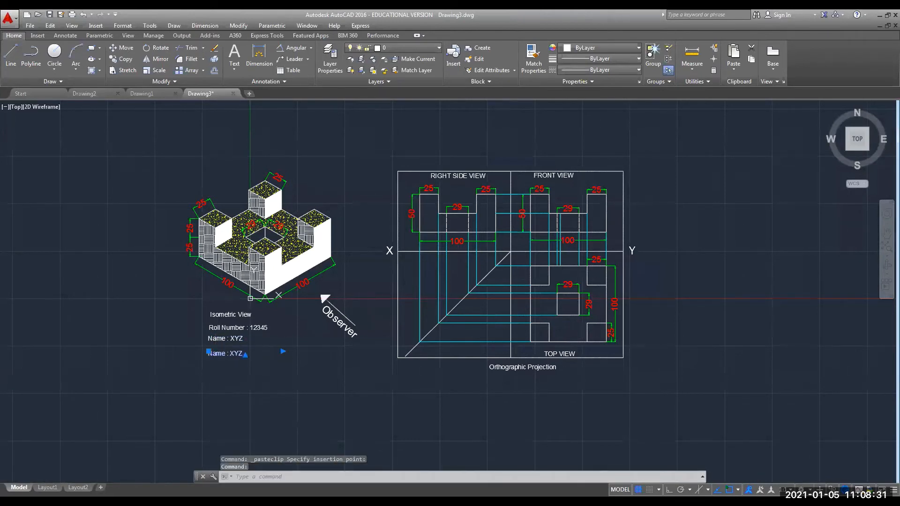
{"action": "double_click", "coordinate": [249, 355]}
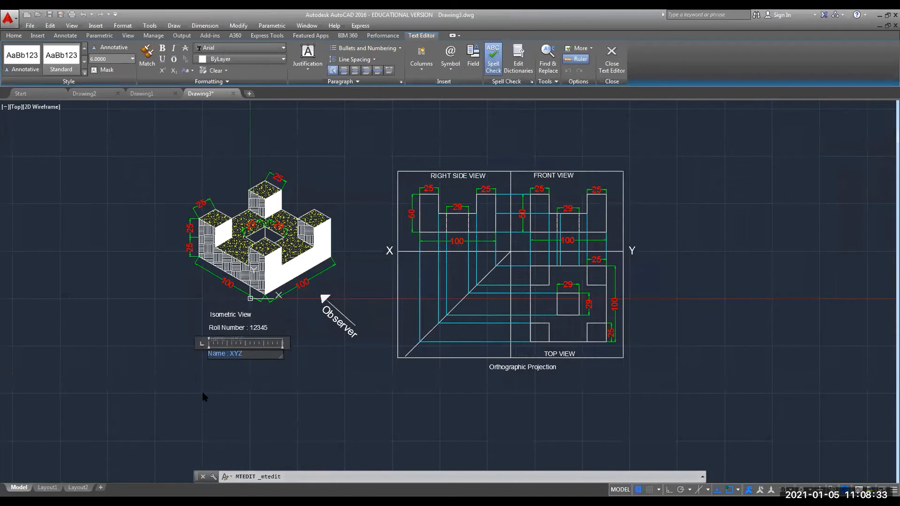
{"action": "key", "text": "Delete"}
{"action": "type", "text": "Title : ISO - ORTHO"}
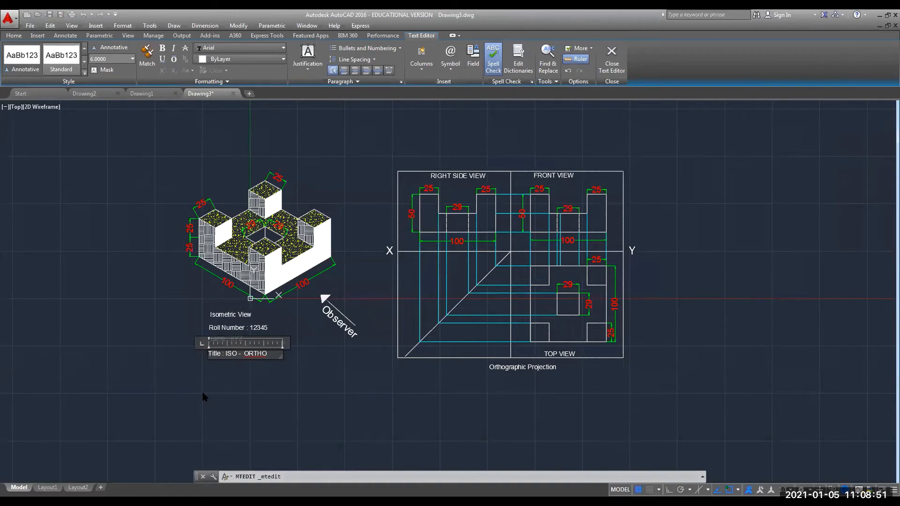
{"action": "type", "text": "Exercise "}
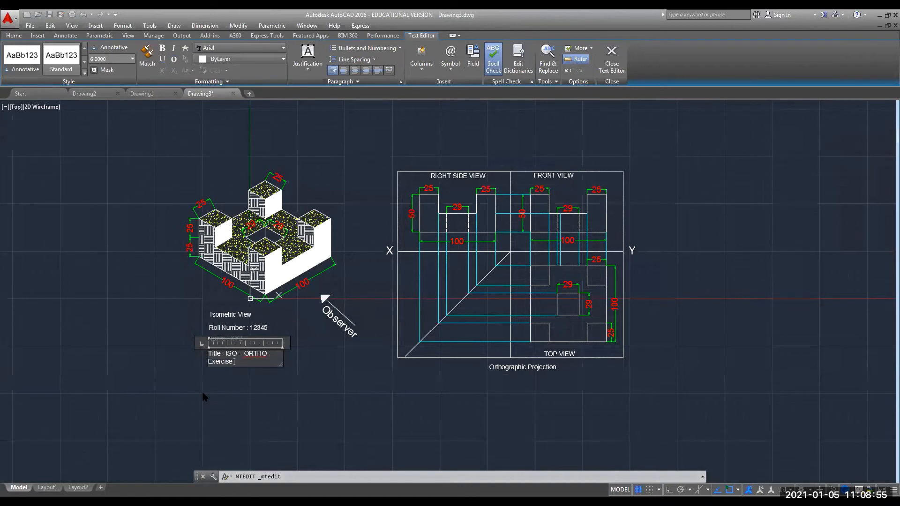
{"action": "type", "text": "-2"}
{"action": "left_click_drag", "start_coordinate": [303, 345], "coordinate": [356, 345]}
{"action": "left_click", "coordinate": [295, 412]}
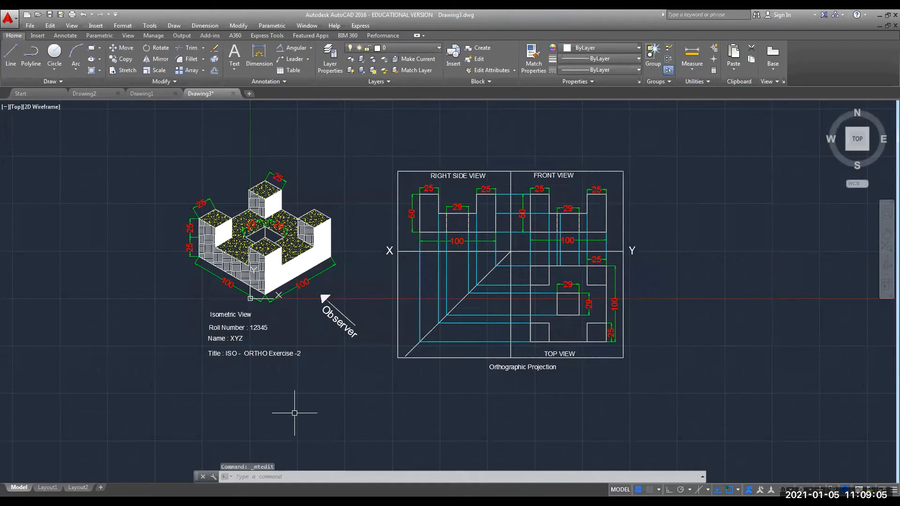
{"action": "left_click", "coordinate": [29, 26]}
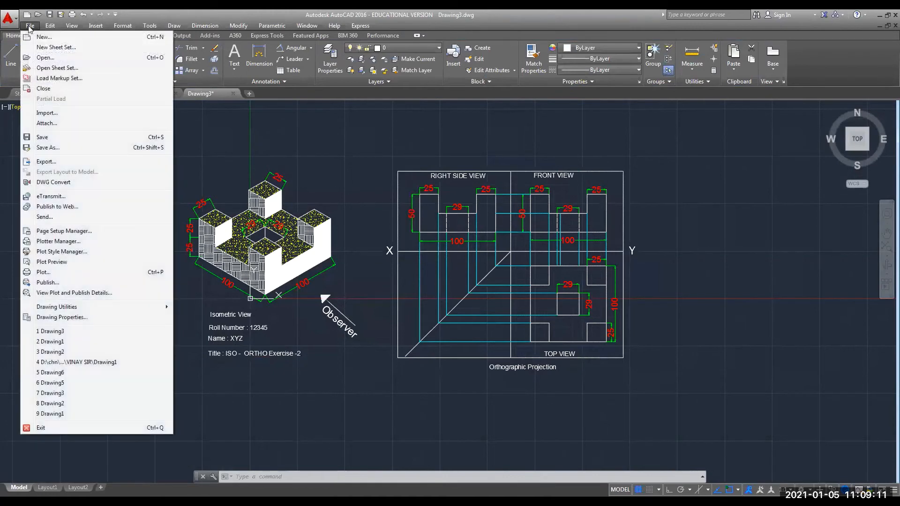
{"action": "left_click", "coordinate": [57, 272]}
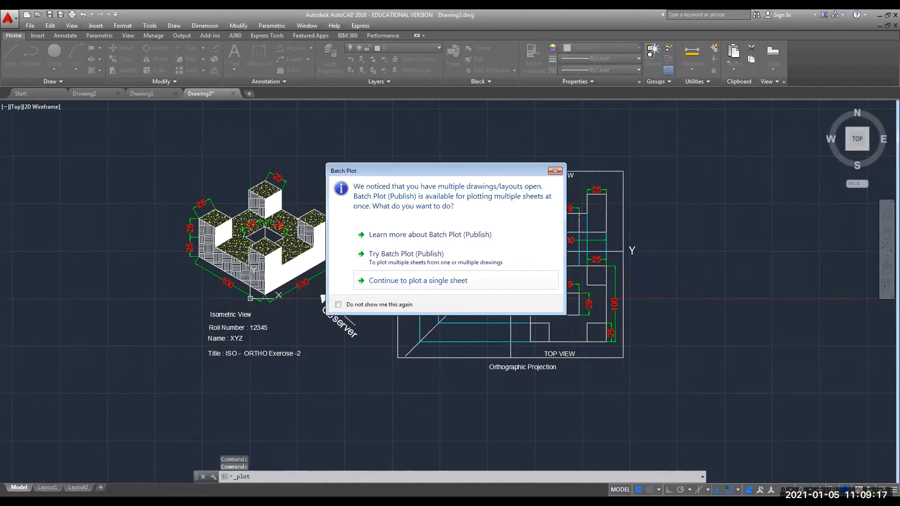
{"action": "left_click", "coordinate": [399, 283]}
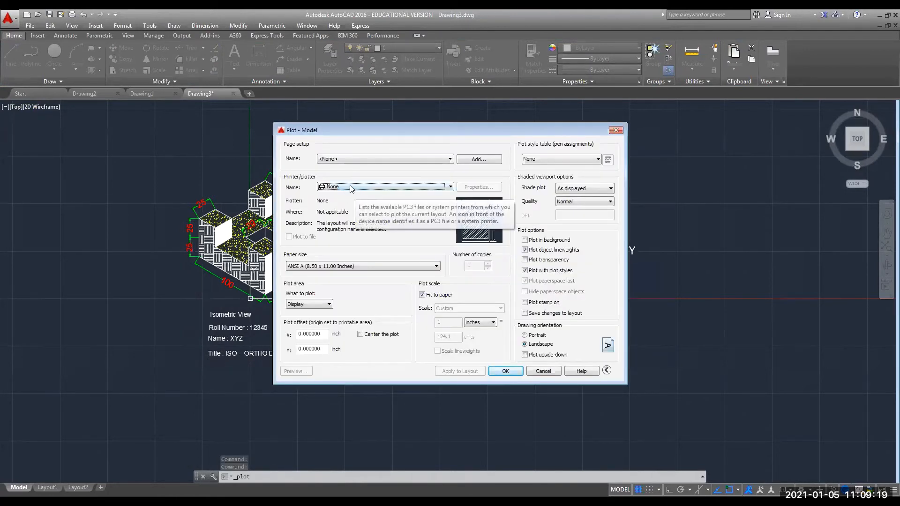
{"action": "left_click", "coordinate": [352, 187]}
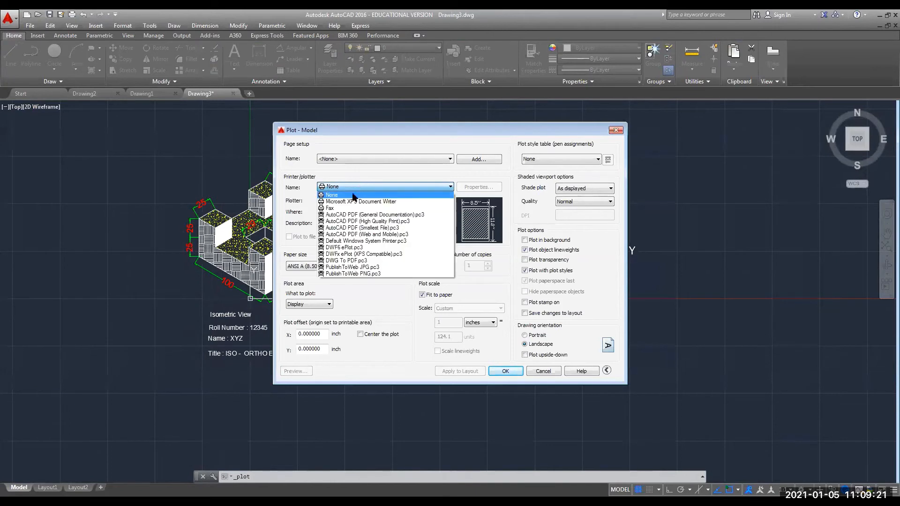
{"action": "left_click", "coordinate": [342, 215]}
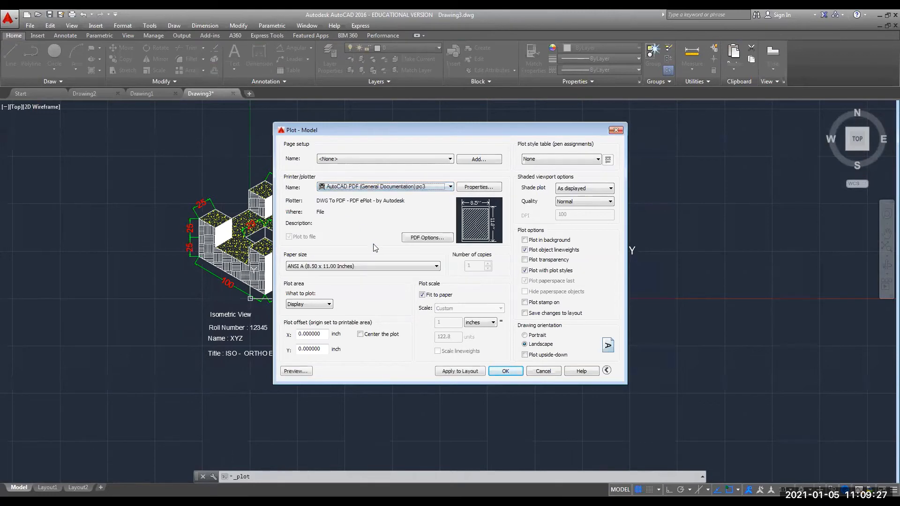
{"action": "left_click", "coordinate": [333, 268]}
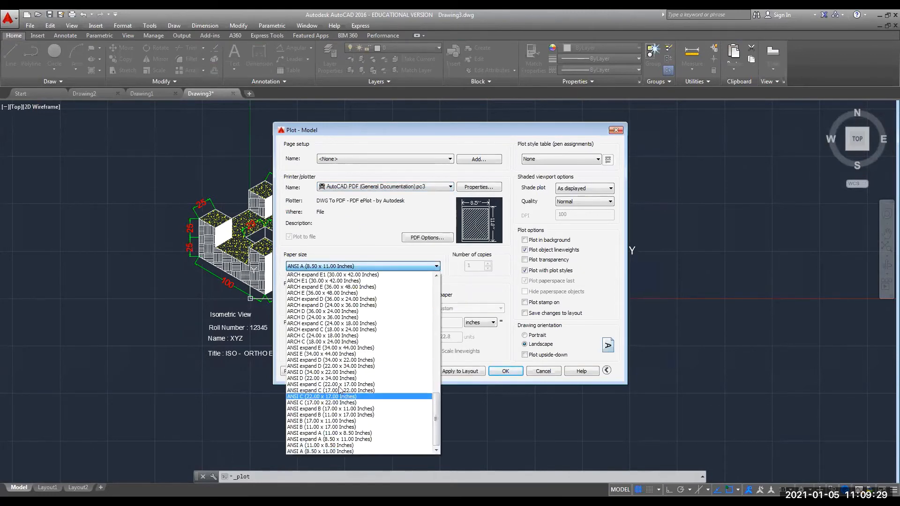
{"action": "scroll", "coordinate": [338, 349], "scroll_direction": "up", "scroll_amount": 3}
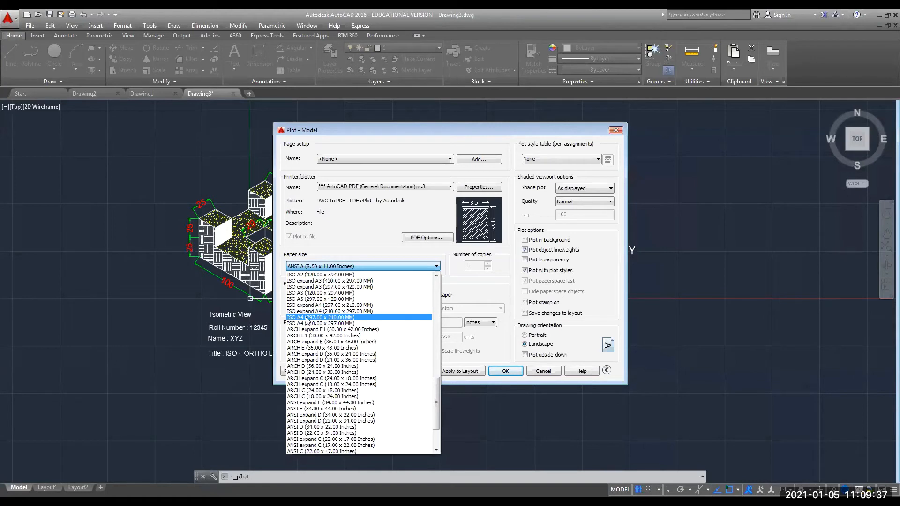
{"action": "left_click", "coordinate": [307, 319]}
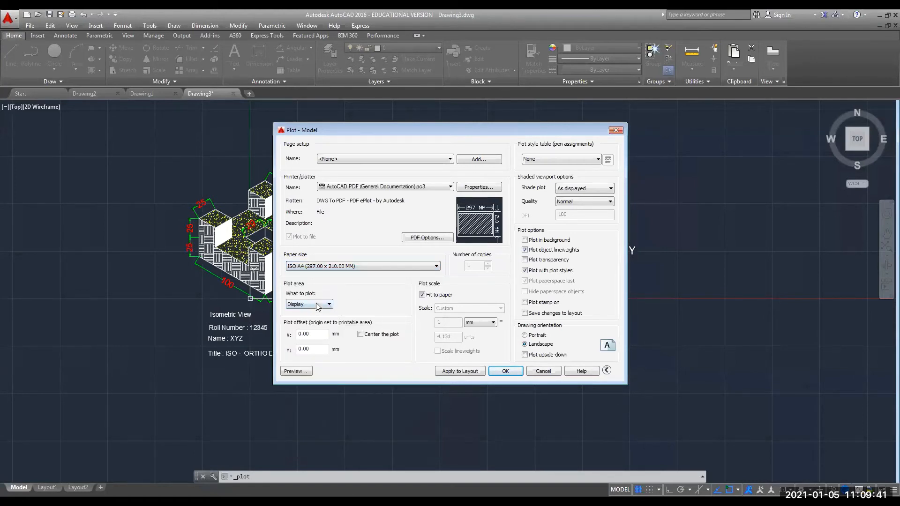
{"action": "left_click", "coordinate": [317, 305]}
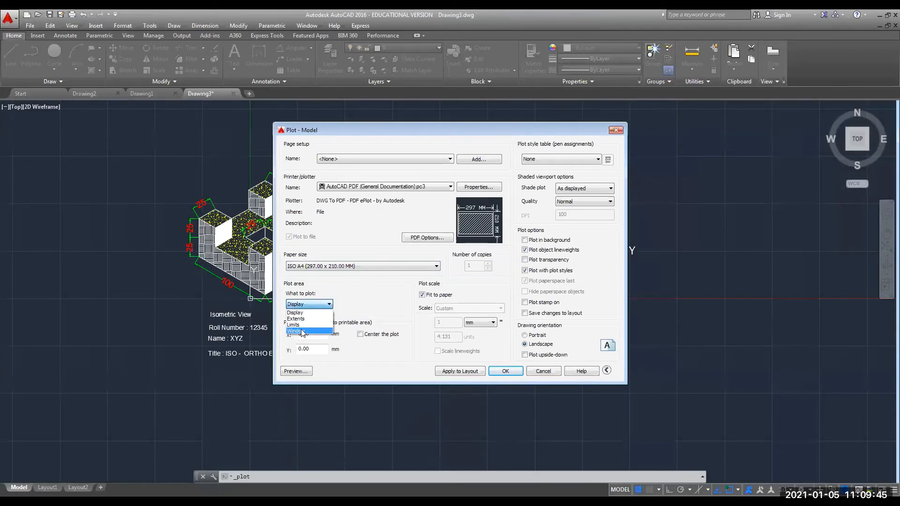
{"action": "left_click", "coordinate": [302, 331]}
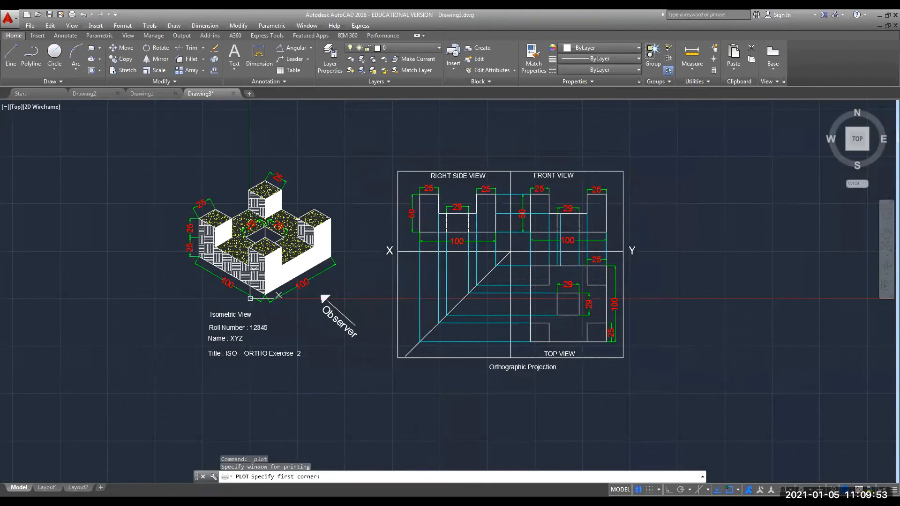
{"action": "key", "text": "Escape"}
{"action": "key", "text": "Escape"}
{"action": "key", "text": "Escape"}
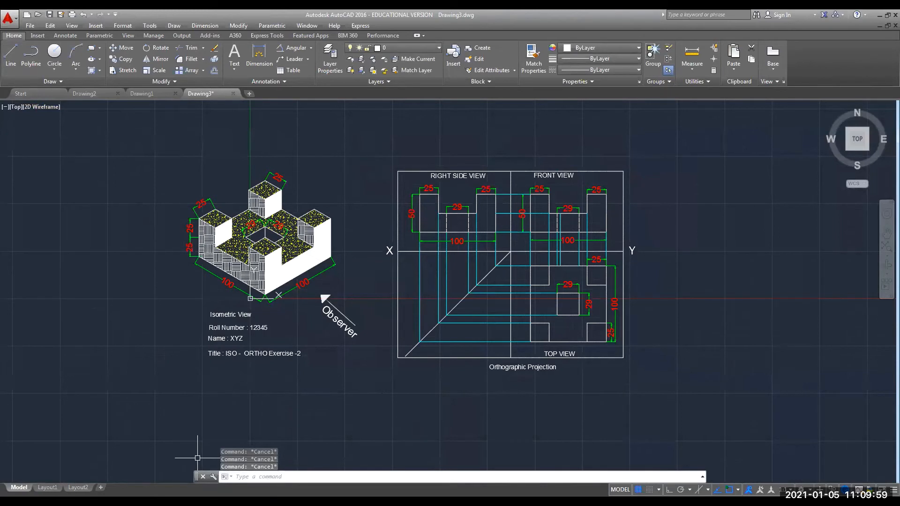
Draw an inner rectangle and a slightly larger outer rectangle around both drawings with RECTANG.
{"action": "type", "text": "rec"}
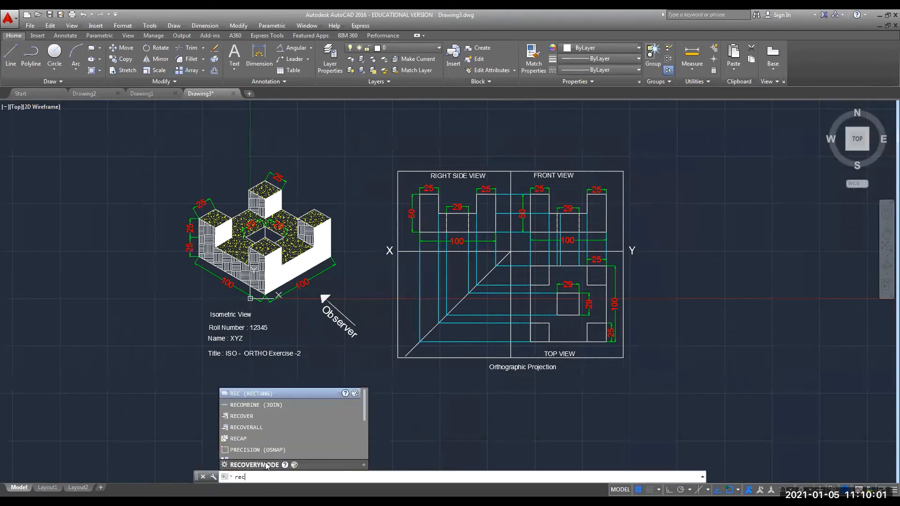
{"action": "key", "text": "Return"}
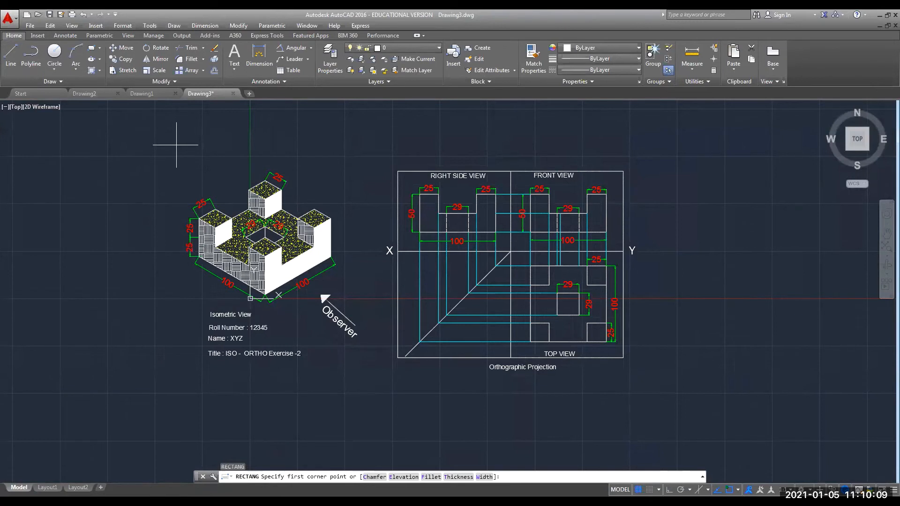
{"action": "left_click", "coordinate": [176, 144]}
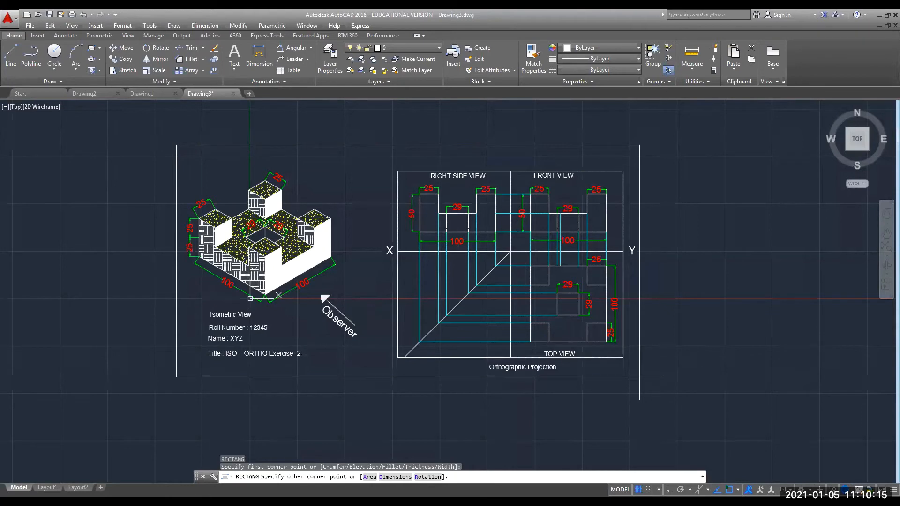
{"action": "left_click", "coordinate": [639, 377]}
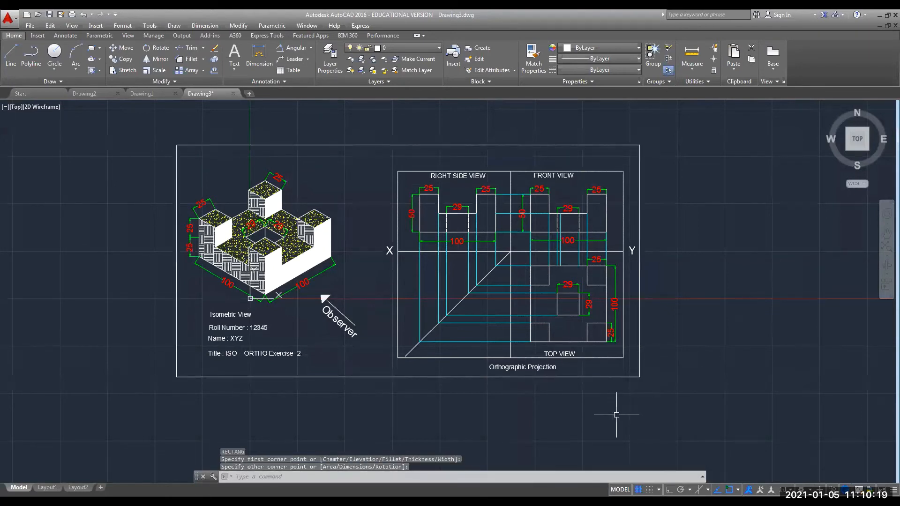
{"action": "type", "text": "re"}
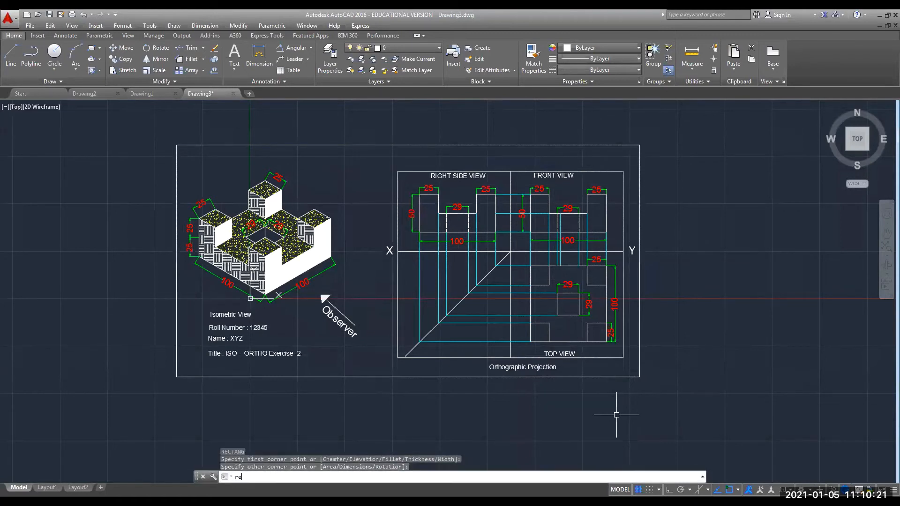
{"action": "type", "text": "c"}
{"action": "key", "text": "Return"}
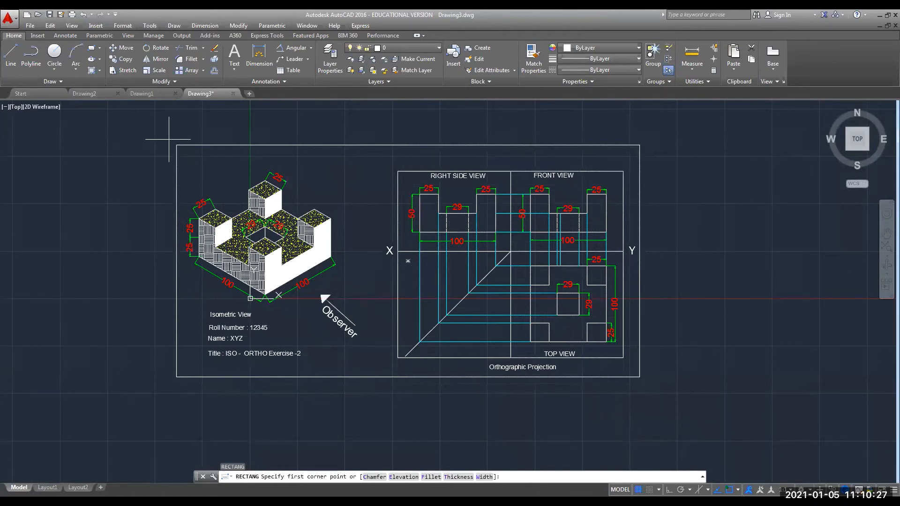
{"action": "left_click", "coordinate": [169, 139]}
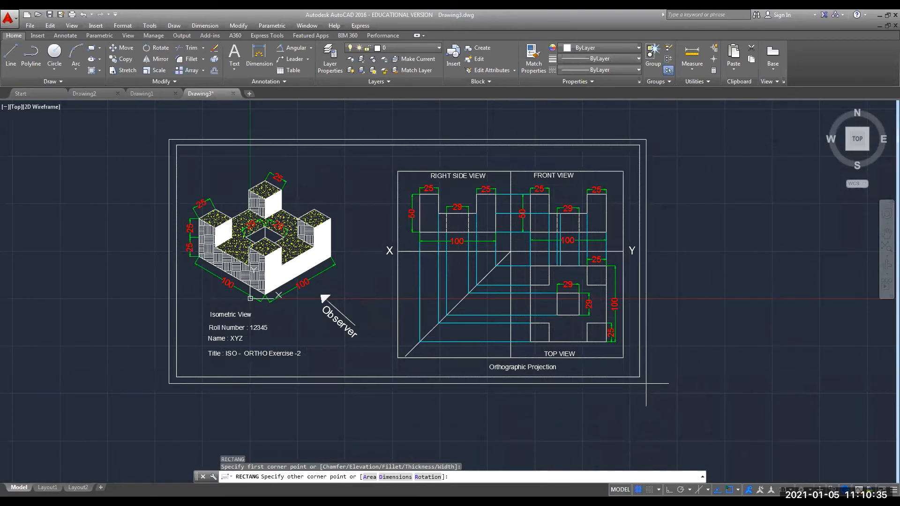
{"action": "left_click", "coordinate": [645, 384]}
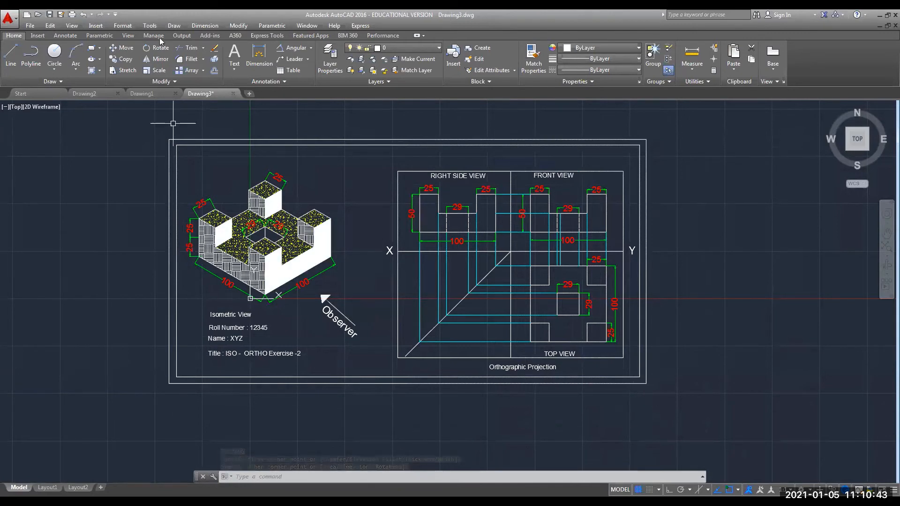
Hatch the gap between the two border rectangles with the AR-RSHKE pattern.
{"action": "left_click", "coordinate": [90, 71]}
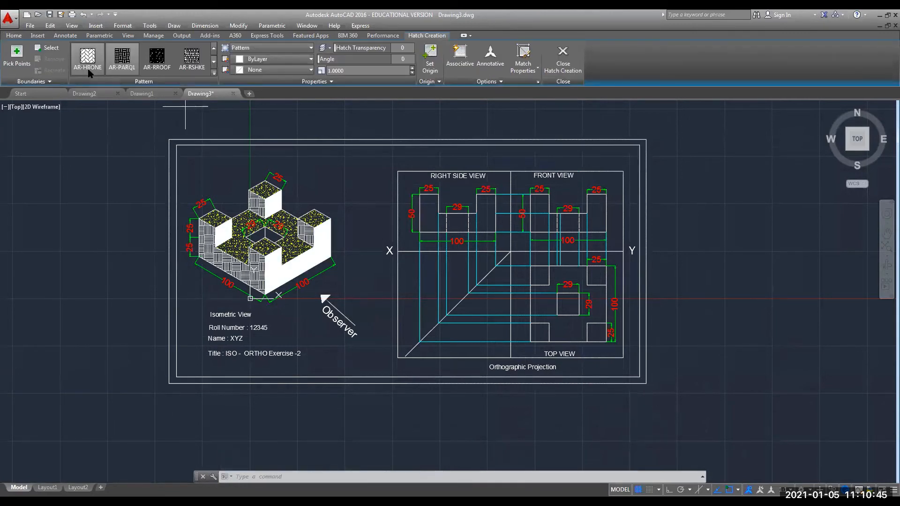
{"action": "left_click", "coordinate": [192, 57]}
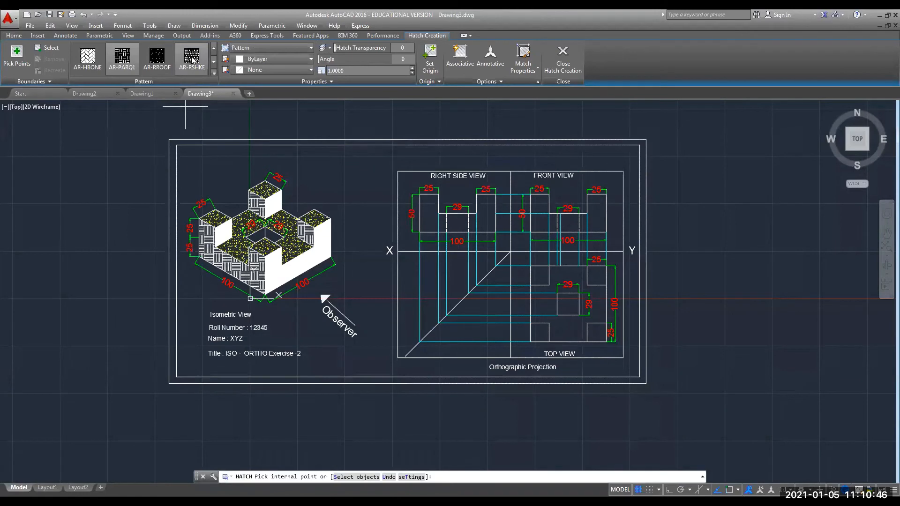
{"action": "left_click", "coordinate": [193, 143]}
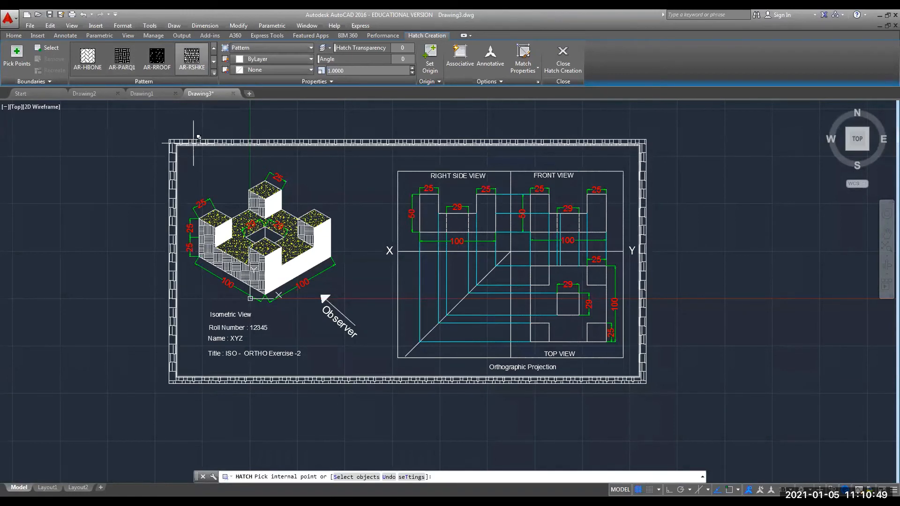
{"action": "left_click", "coordinate": [183, 143]}
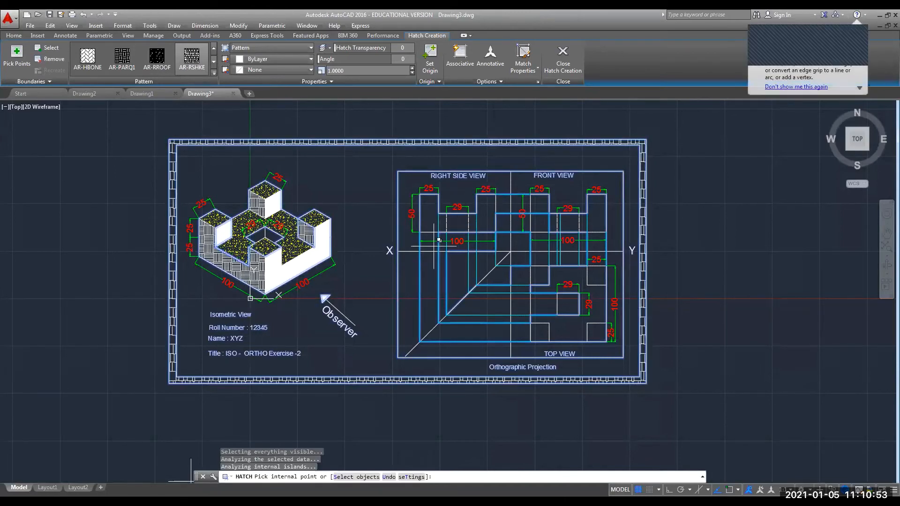
{"action": "key", "text": "Return"}
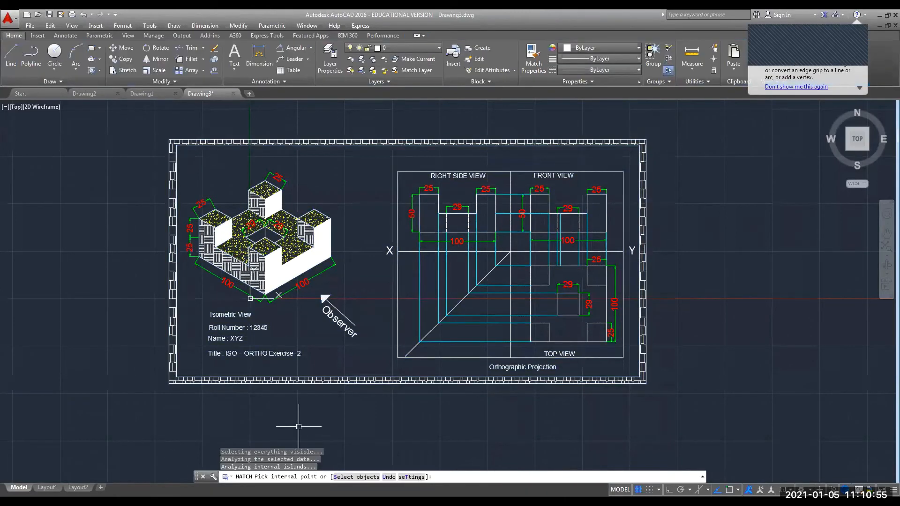
{"action": "key", "text": "Escape"}
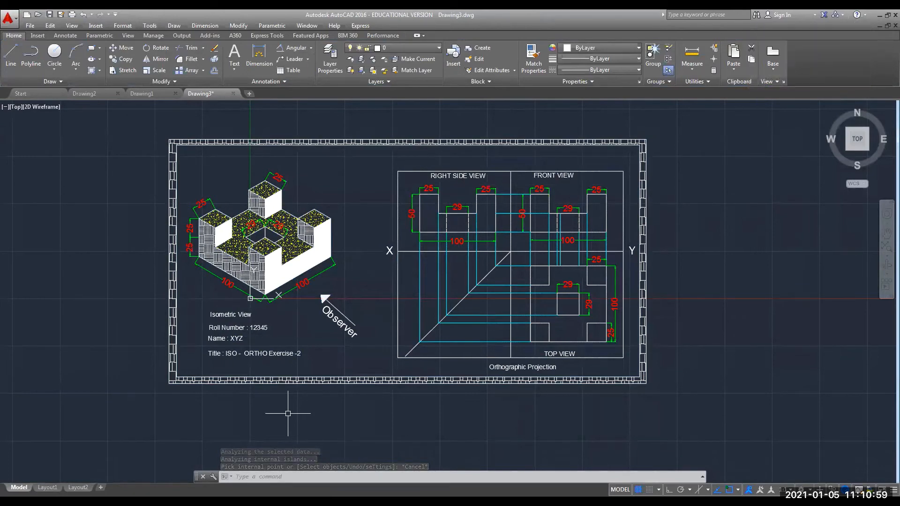
Plot a single sheet to AutoCAD PDF (General Documentation).pc3 on ISO A4 paper.
{"action": "left_click", "coordinate": [30, 26]}
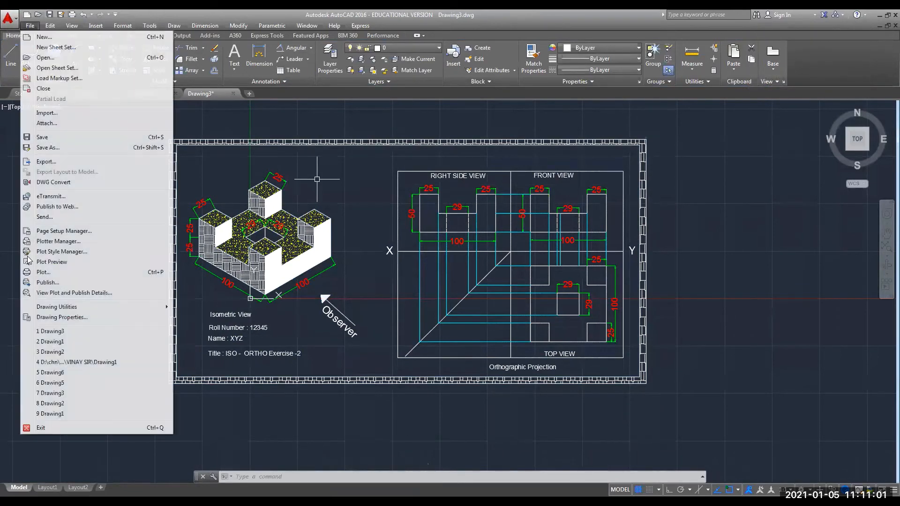
{"action": "left_click", "coordinate": [46, 271]}
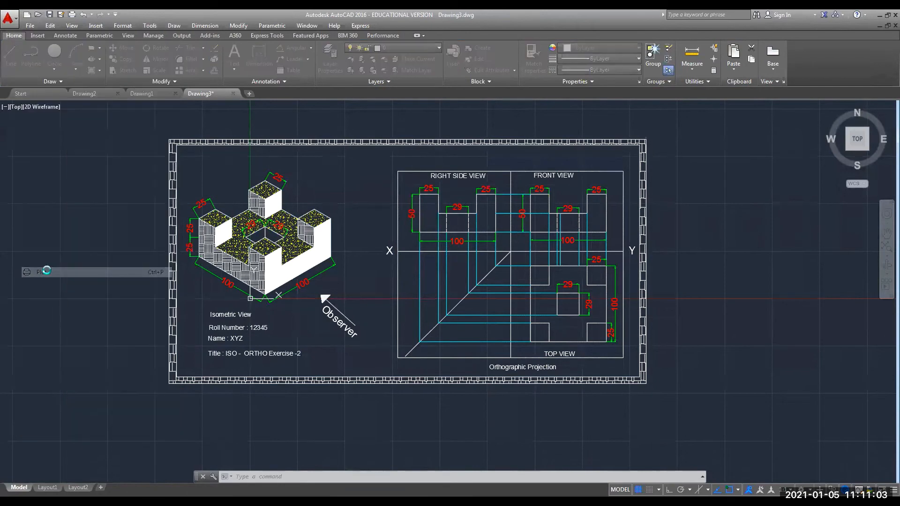
{"action": "left_click", "coordinate": [403, 282]}
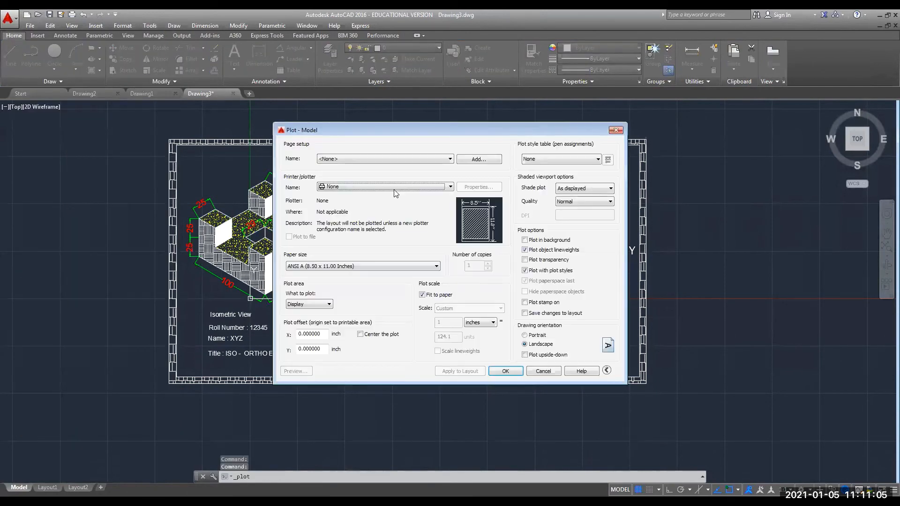
{"action": "left_click", "coordinate": [394, 186]}
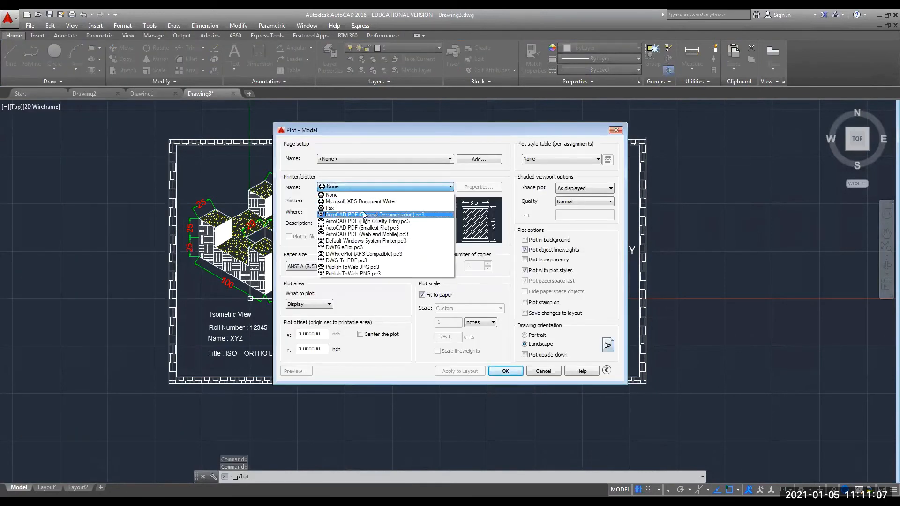
{"action": "left_click", "coordinate": [365, 214]}
{"action": "left_click", "coordinate": [337, 266]}
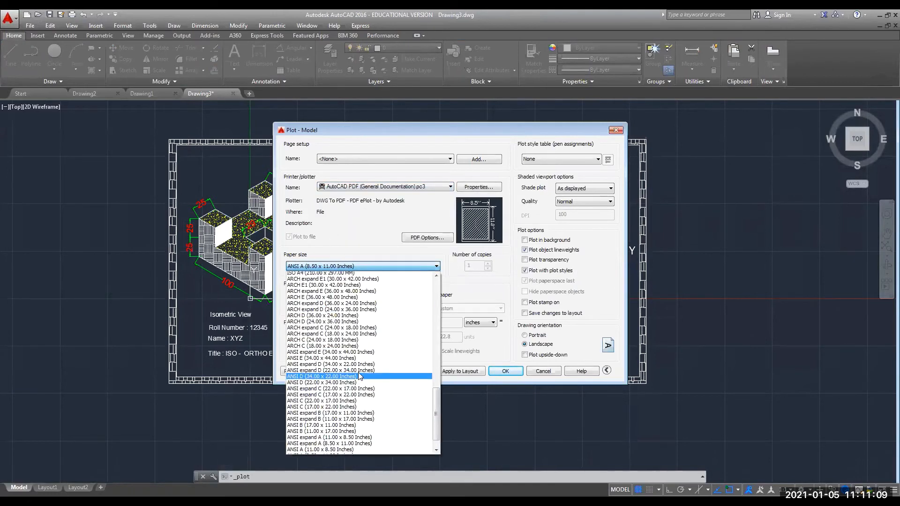
{"action": "scroll", "coordinate": [360, 375], "scroll_direction": "up", "scroll_amount": 4}
{"action": "left_click", "coordinate": [336, 338]}
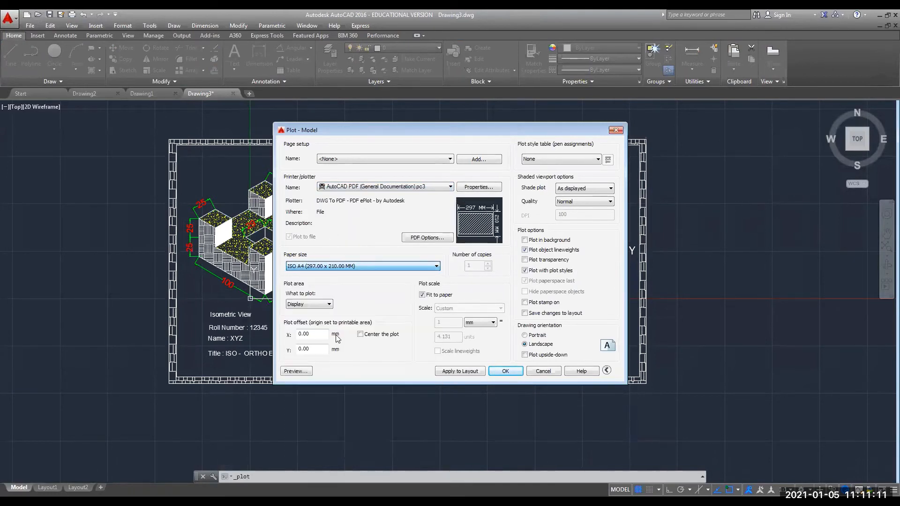
Set the plot area to a window around the sheet's outer border.
{"action": "left_click", "coordinate": [323, 306]}
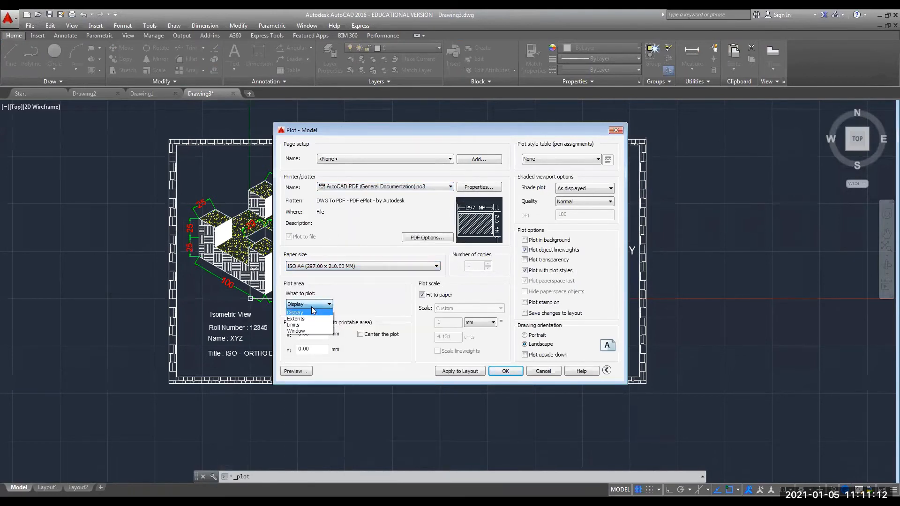
{"action": "left_click", "coordinate": [297, 331]}
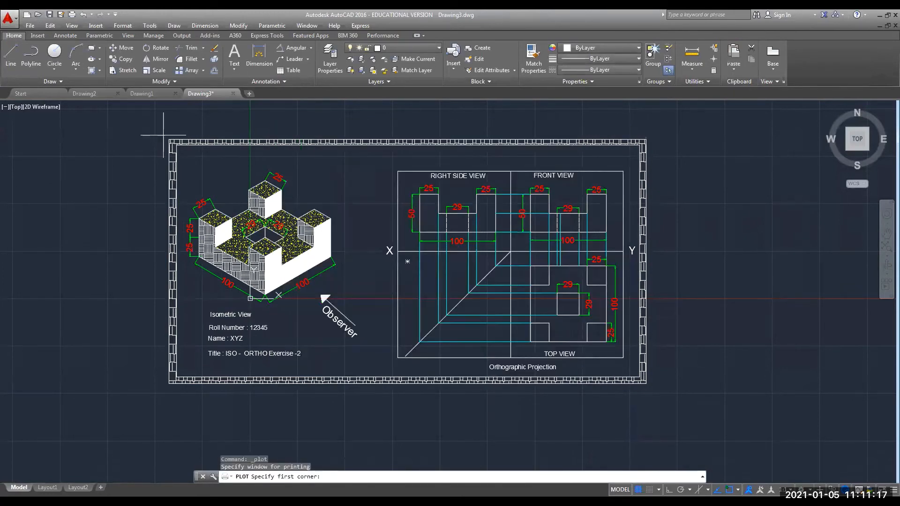
{"action": "left_click", "coordinate": [163, 135]}
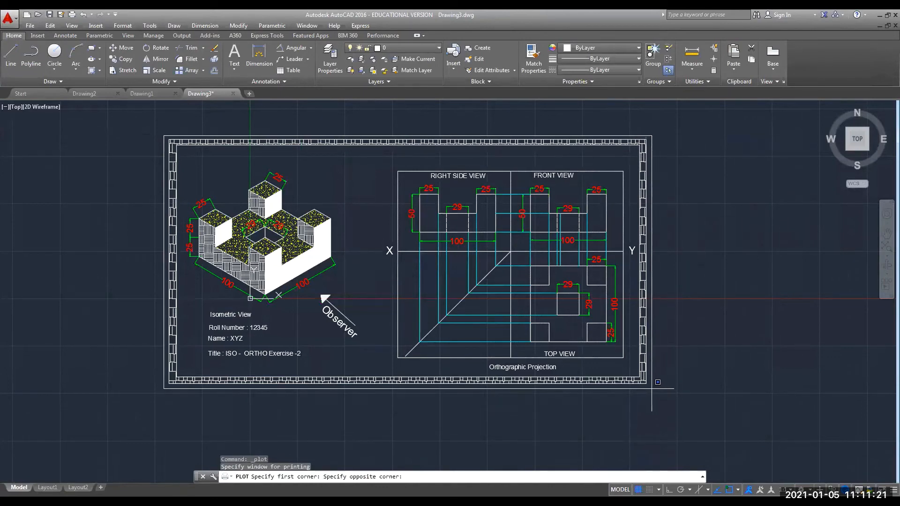
{"action": "left_click", "coordinate": [652, 388]}
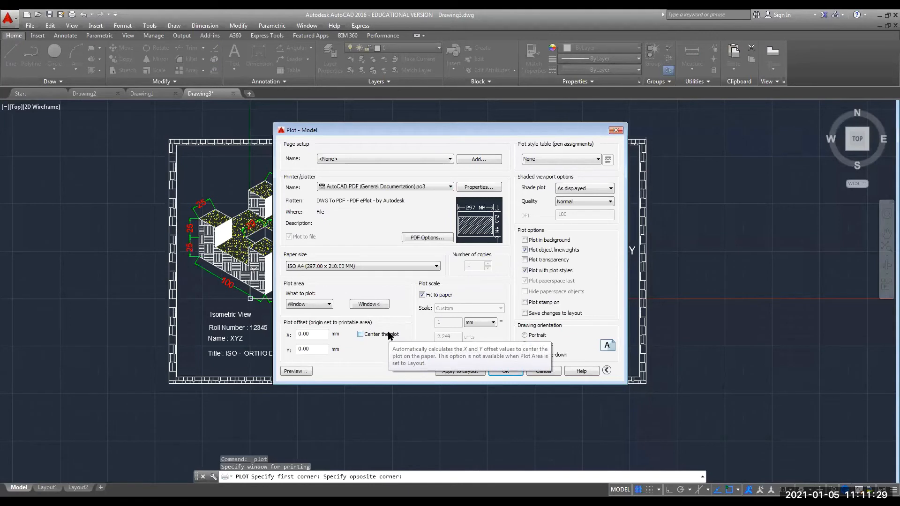
Centre the plot, preview the framed sheet, and send it to plot as a PDF.
{"action": "left_click", "coordinate": [360, 335]}
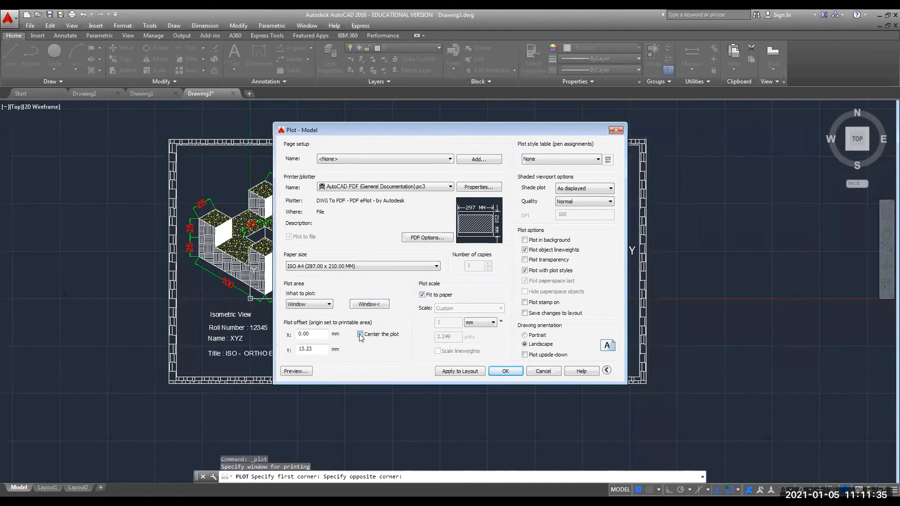
{"action": "left_click", "coordinate": [360, 335]}
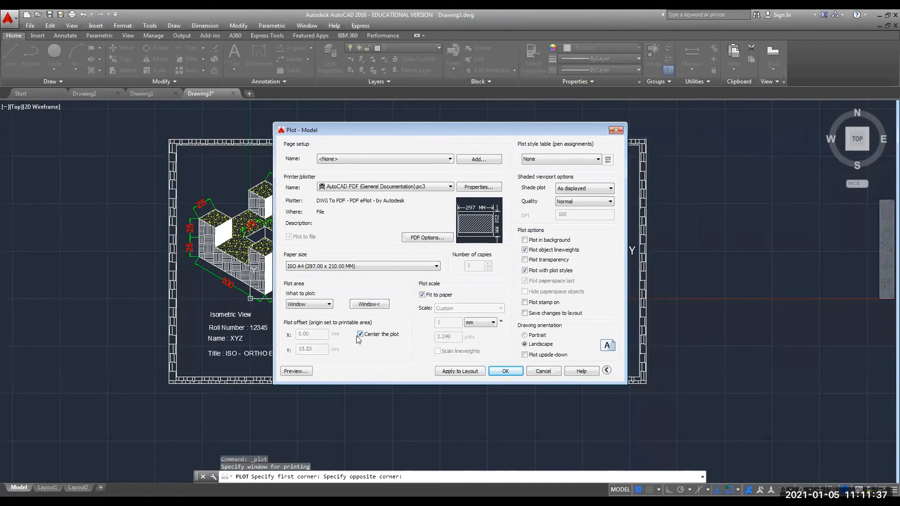
{"action": "left_click", "coordinate": [289, 371]}
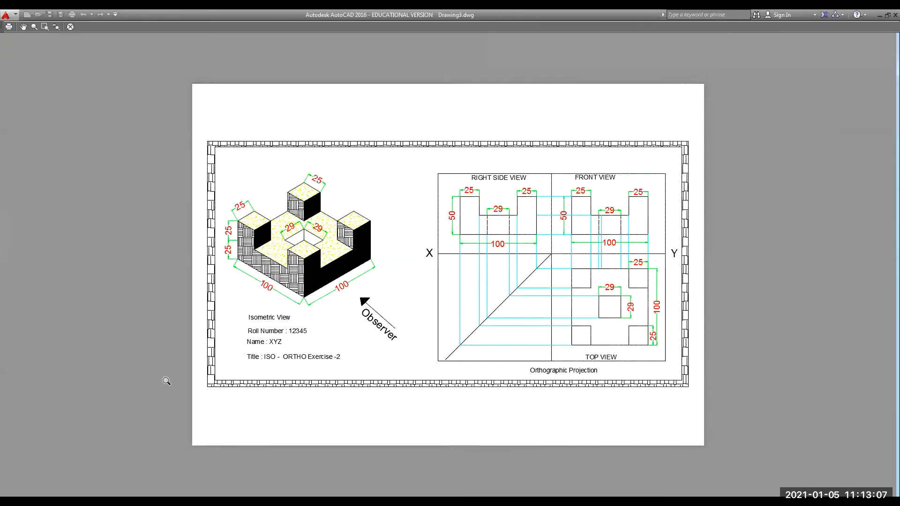
{"action": "left_click", "coordinate": [9, 27]}
{"action": "left_click", "coordinate": [8, 27]}
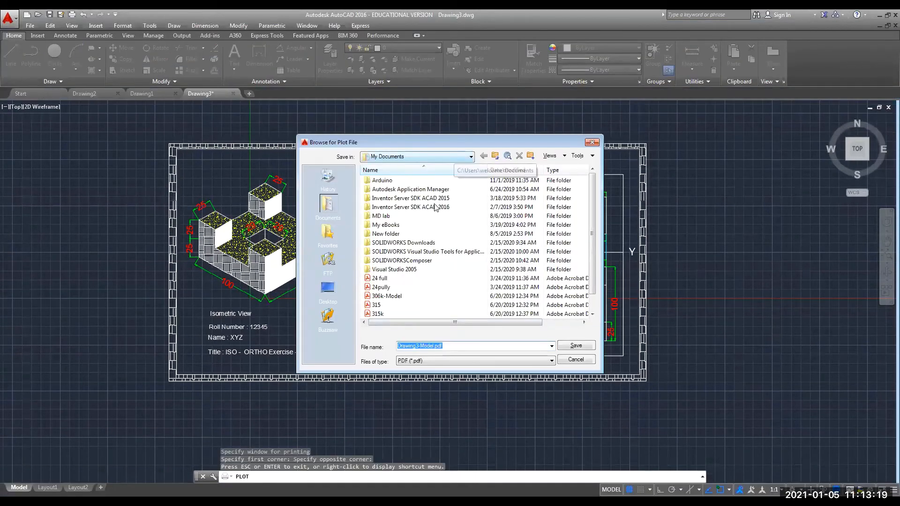
Set the plot file location to D: > GDM - AUTOCAD > GDM - Practice and name it 'Ortho & ISO - Exercise 2'.
{"action": "left_click", "coordinate": [452, 157]}
{"action": "left_click", "coordinate": [426, 203]}
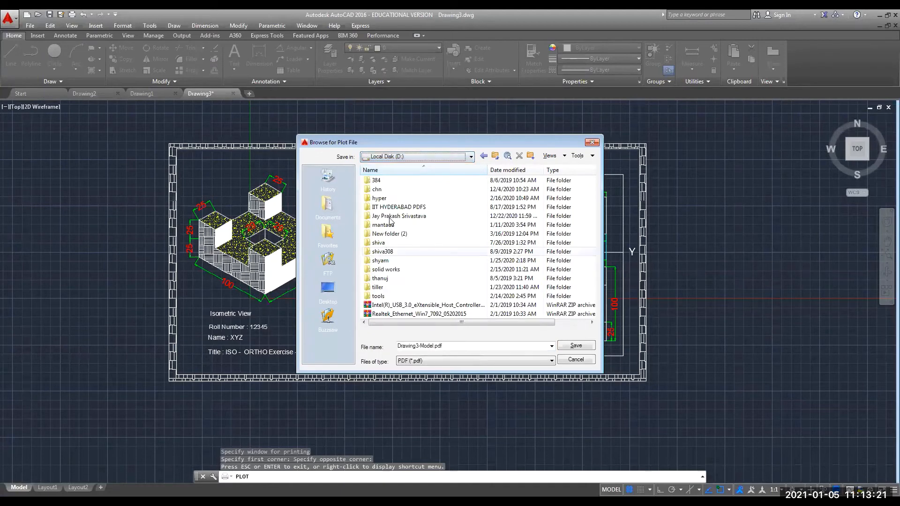
{"action": "double_click", "coordinate": [390, 217]}
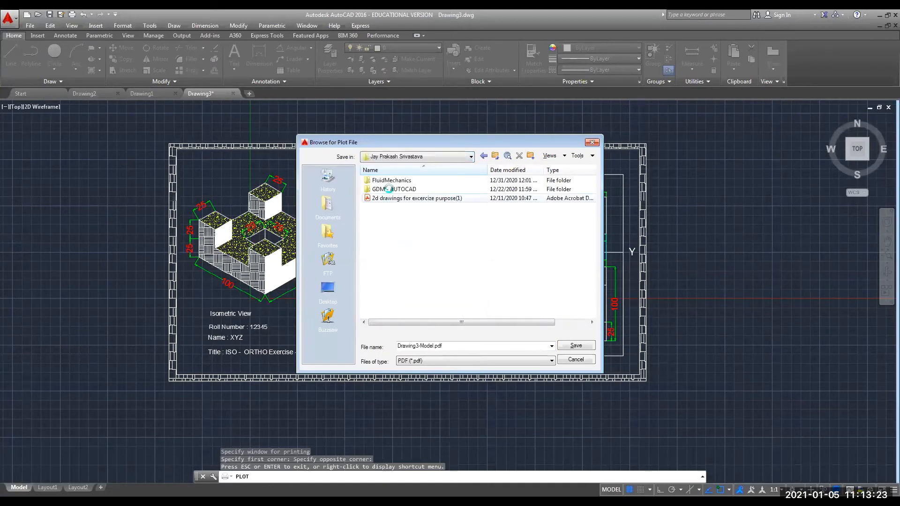
{"action": "double_click", "coordinate": [392, 189]}
{"action": "double_click", "coordinate": [393, 179]}
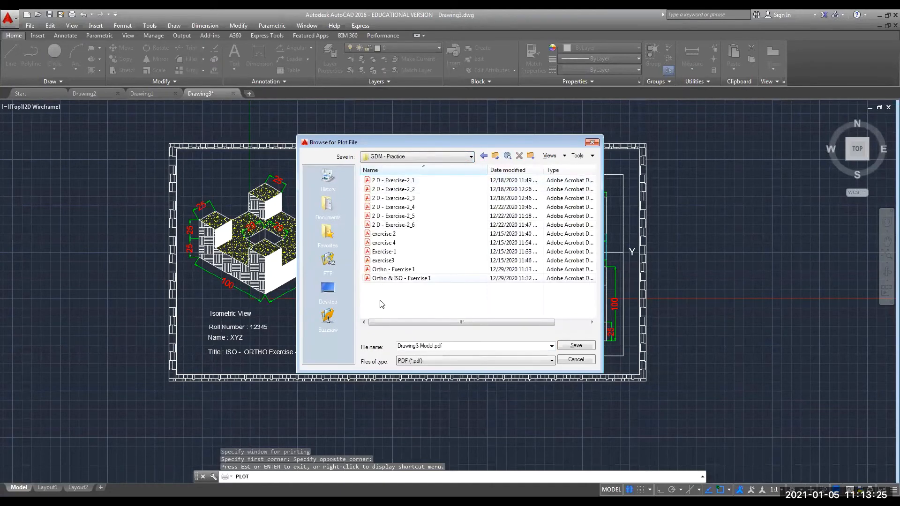
{"action": "left_click", "coordinate": [390, 279]}
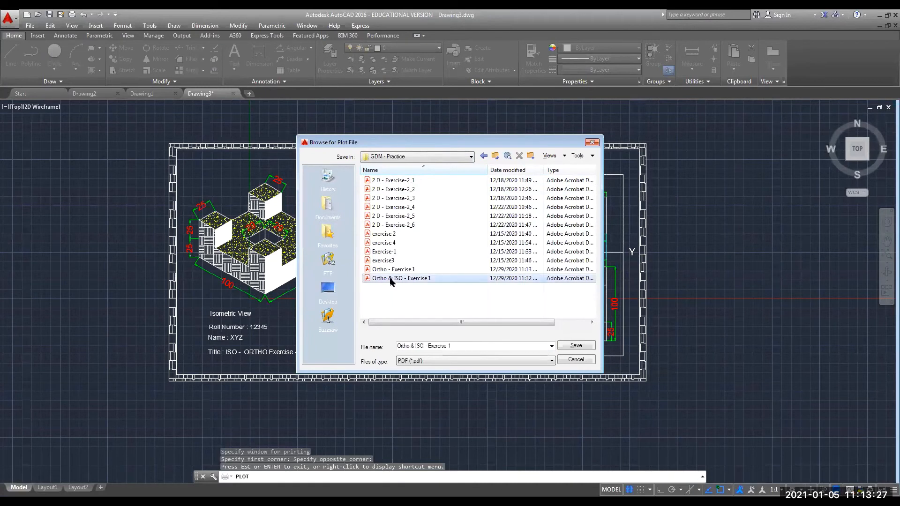
{"action": "left_click", "coordinate": [466, 346]}
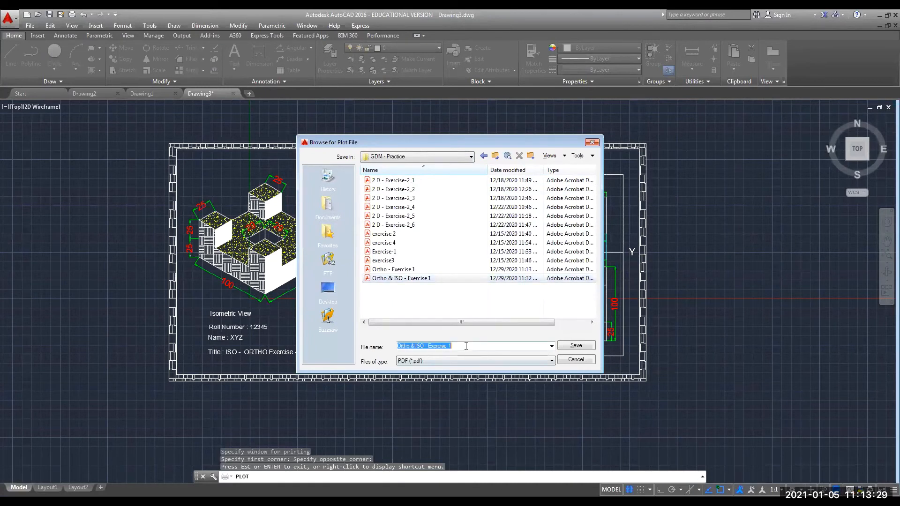
{"action": "left_click", "coordinate": [466, 346]}
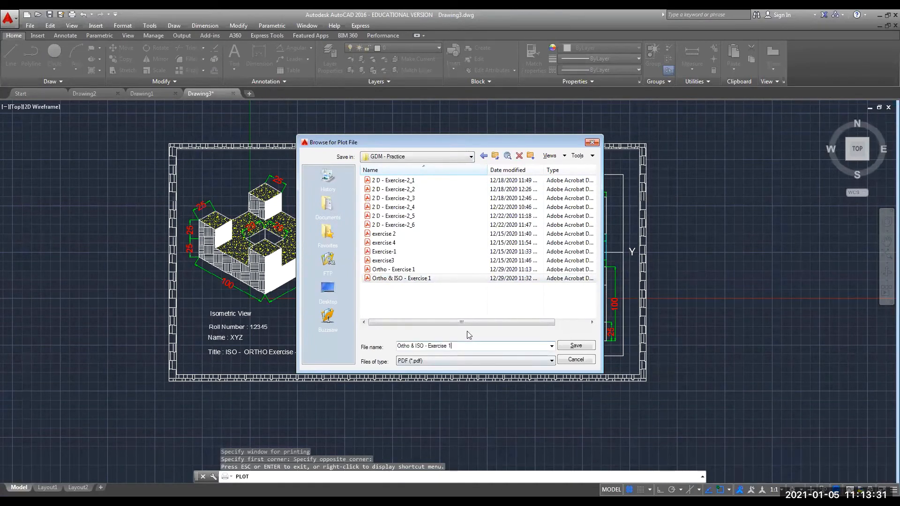
{"action": "key", "text": "BackSpace"}
{"action": "type", "text": "2"}
Save the PDF, check the page in Acrobat Reader with bookmarks collapsed, then close Acrobat.
{"action": "left_click", "coordinate": [575, 349]}
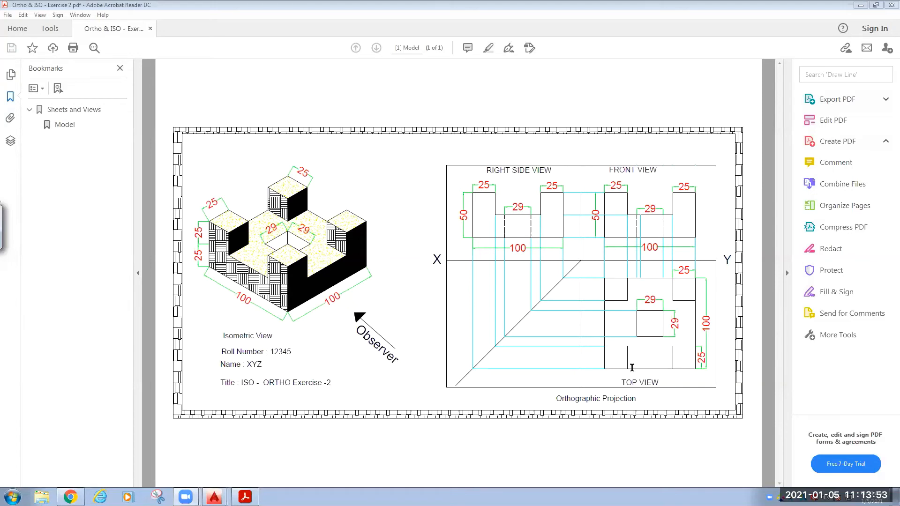
{"action": "left_click", "coordinate": [138, 274]}
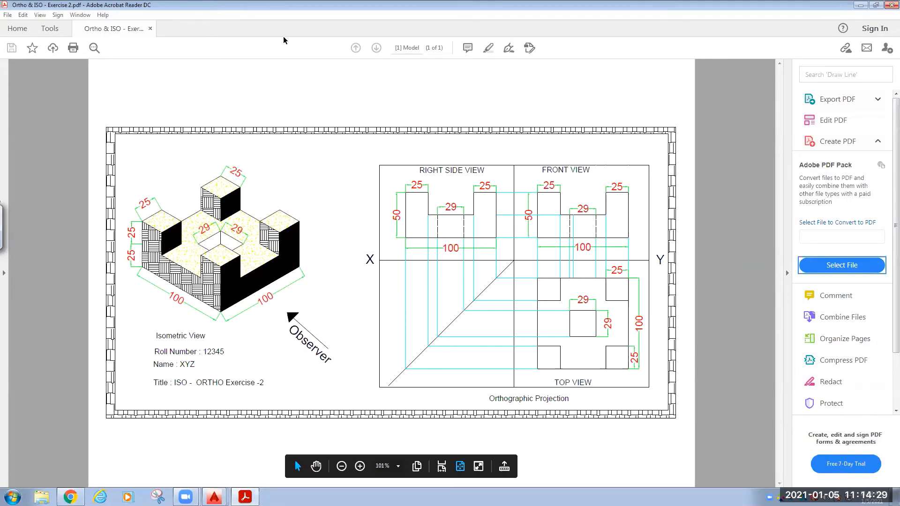
{"action": "left_click", "coordinate": [887, 10]}
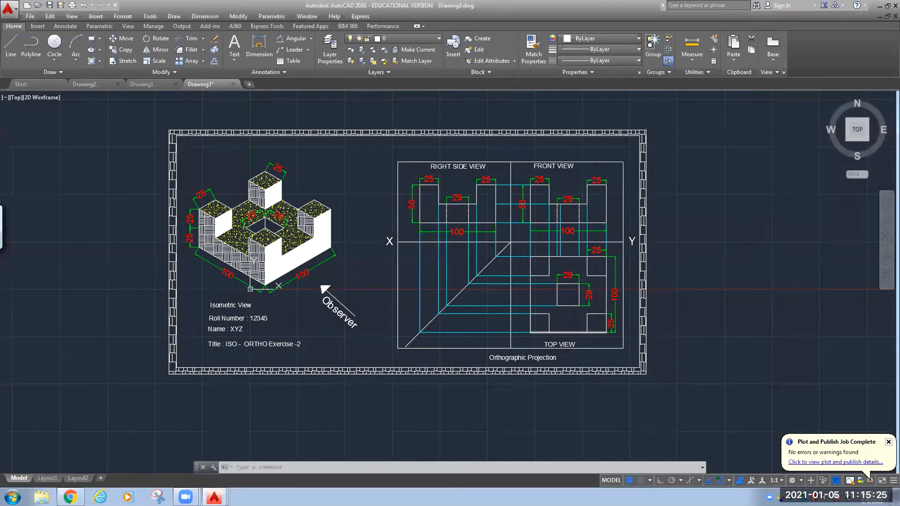
{"action": "scroll", "coordinate": [356, 269], "scroll_direction": "up", "scroll_amount": 2}
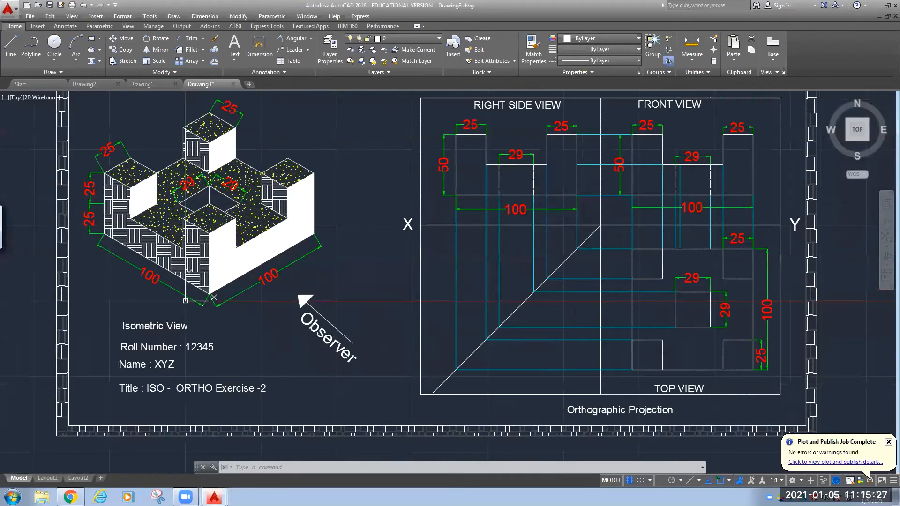
{"action": "scroll", "coordinate": [356, 269], "scroll_direction": "down", "scroll_amount": 2}
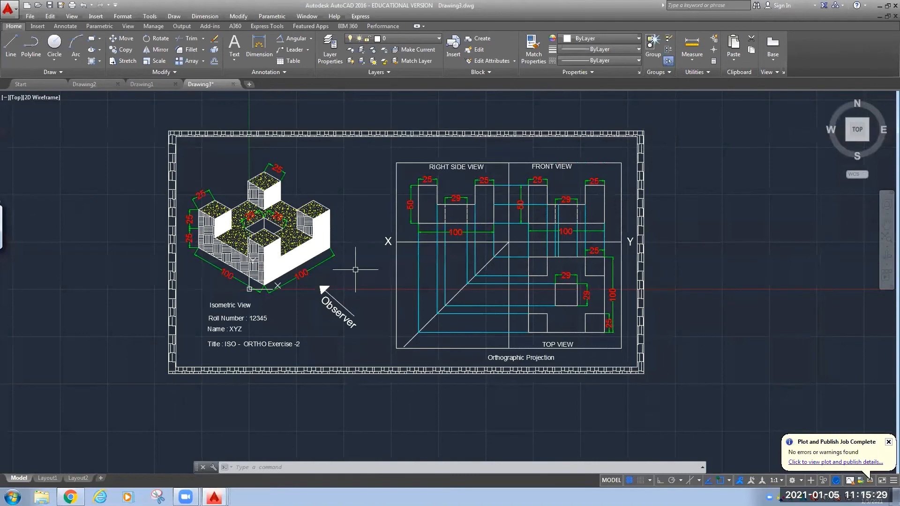
{"action": "scroll", "coordinate": [355, 270], "scroll_direction": "up", "scroll_amount": 2}
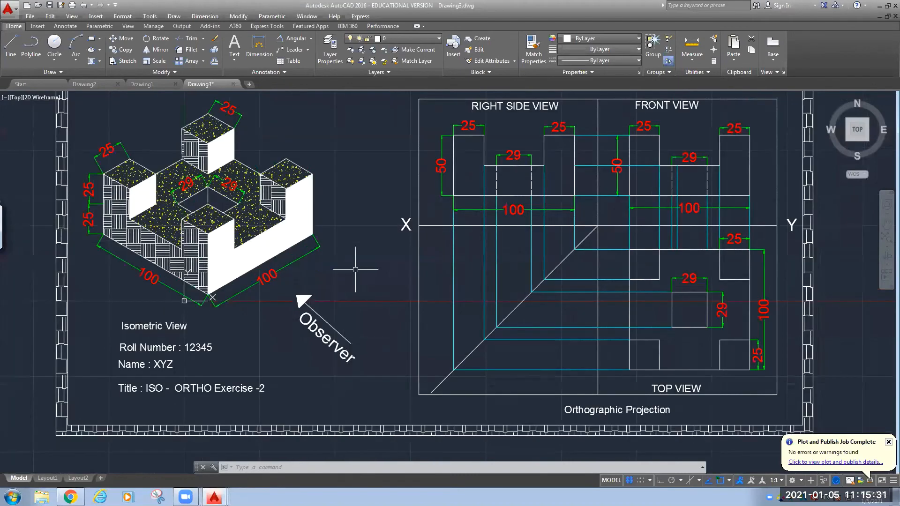
{"action": "middle_click_drag", "start_coordinate": [356, 269], "coordinate": [354, 296]}
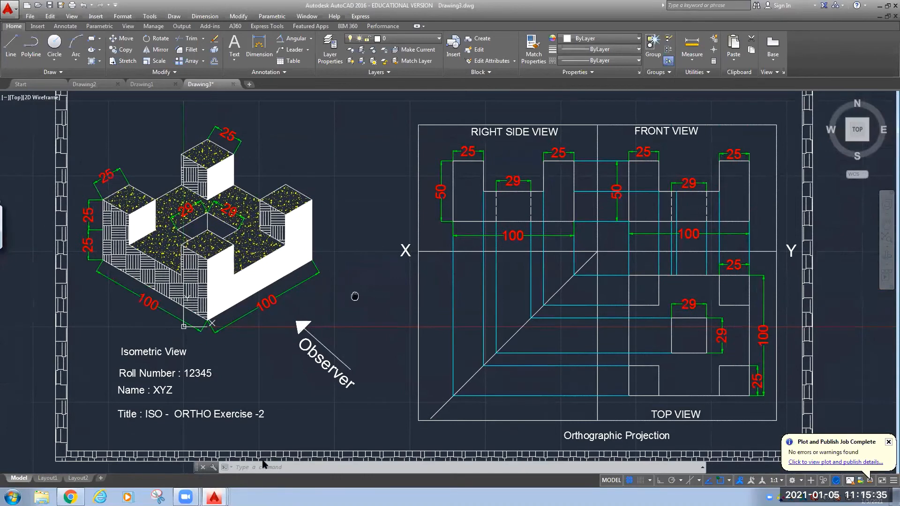
{"action": "scroll", "coordinate": [261, 466], "scroll_direction": "down", "scroll_amount": 2}
{"action": "type", "text": "z"}
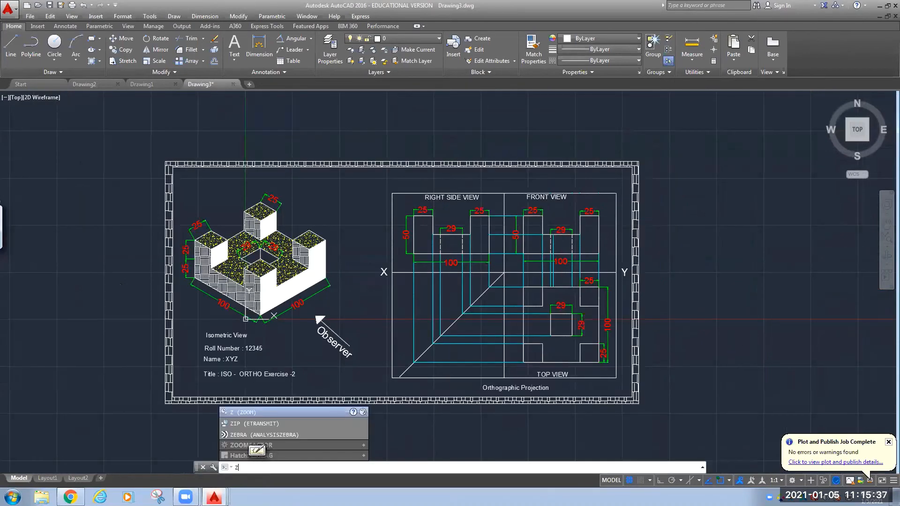
Zoom to show the whole Drawing3 sheet, then dismiss the Windows activation notice after plotting completes.
{"action": "key", "text": "Return"}
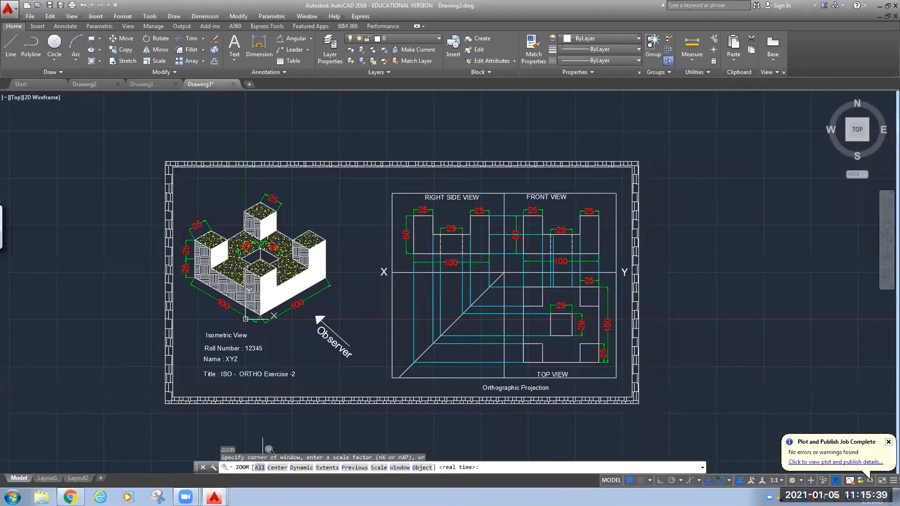
{"action": "type", "text": "a"}
{"action": "key", "text": "Return"}
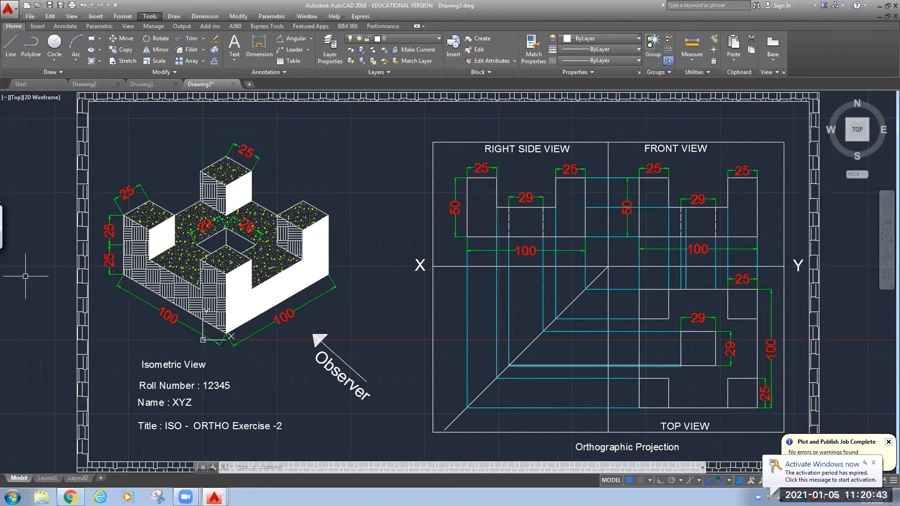
{"action": "left_click", "coordinate": [874, 464]}
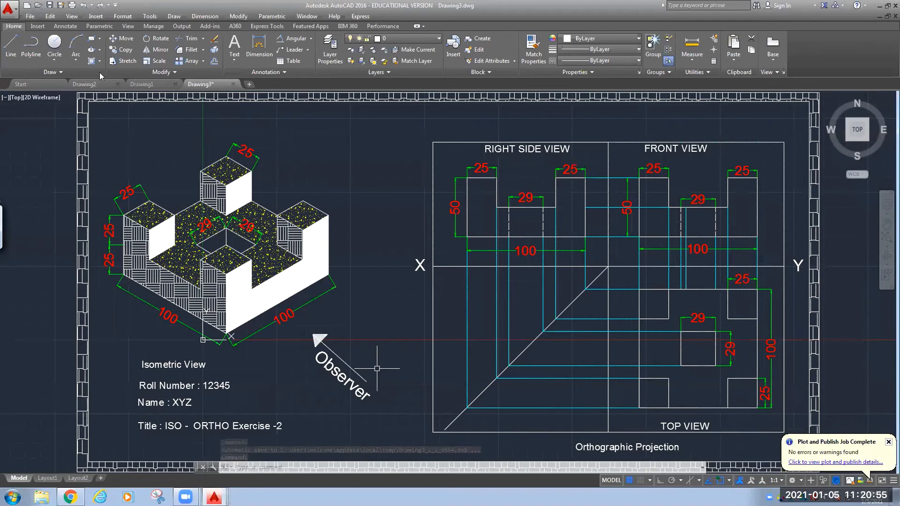
Switch through the Drawing1 and Drawing3 tabs, ending on Drawing2 with the stepped-block reference picture.
{"action": "left_click", "coordinate": [153, 86]}
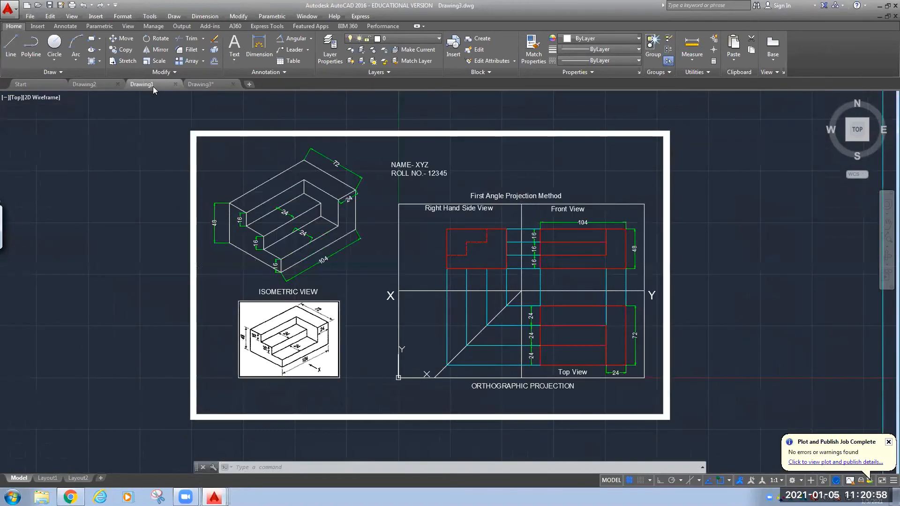
{"action": "left_click", "coordinate": [205, 86]}
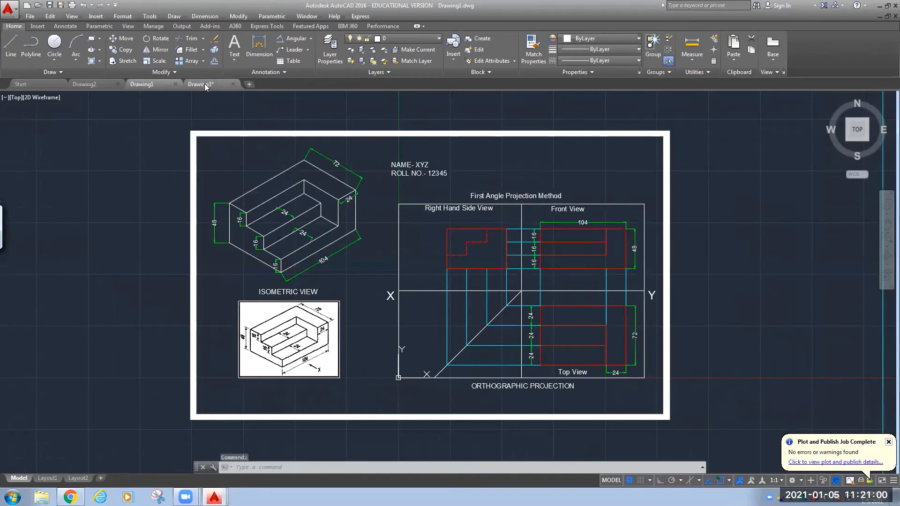
{"action": "left_click", "coordinate": [89, 85]}
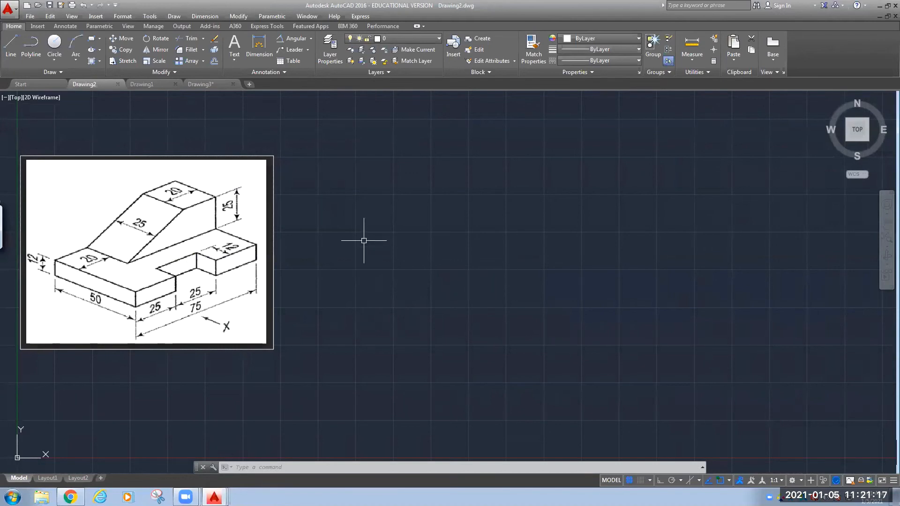
Zoom and pan so the stepped-block reference picture sits enlarged at the left of the screen.
{"action": "scroll", "coordinate": [392, 269], "scroll_direction": "down", "scroll_amount": 2}
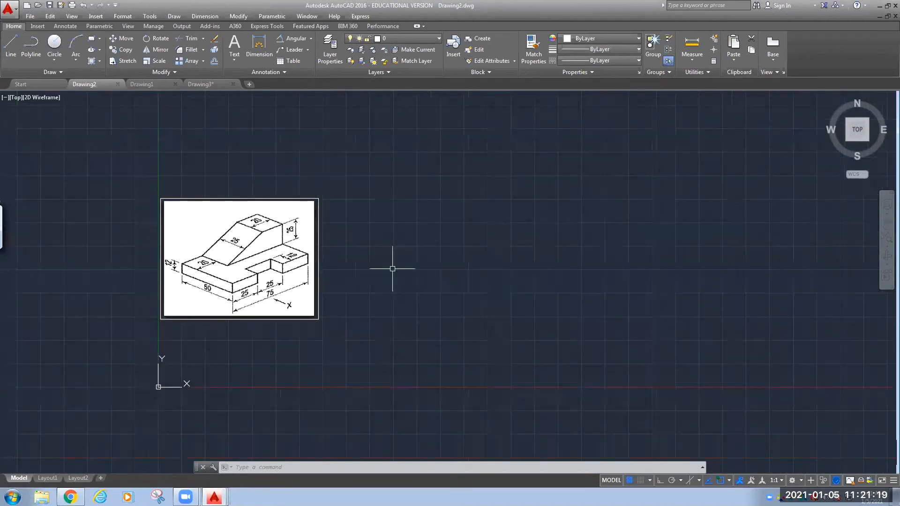
{"action": "middle_click_drag", "start_coordinate": [366, 292], "coordinate": [293, 249]}
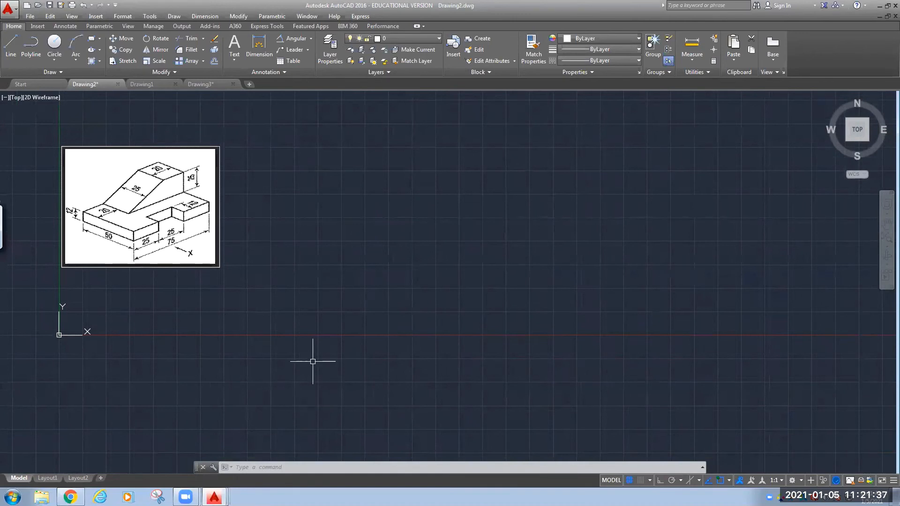
{"action": "mouse_move", "coordinate": [311, 361]}
{"action": "middle_mouse_down"}
{"action": "mouse_move", "coordinate": [323, 353]}
{"action": "mouse_move", "coordinate": [323, 424]}
{"action": "middle_mouse_up"}
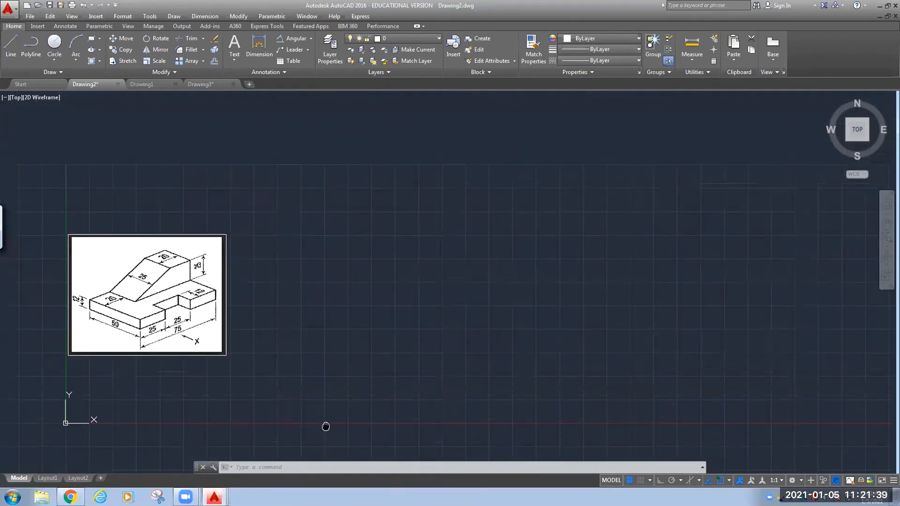
{"action": "scroll", "coordinate": [255, 363], "scroll_direction": "up", "scroll_amount": 2}
{"action": "mouse_move", "coordinate": [255, 363]}
{"action": "middle_mouse_down"}
{"action": "mouse_move", "coordinate": [301, 409]}
{"action": "mouse_move", "coordinate": [337, 428]}
{"action": "mouse_move", "coordinate": [329, 437]}
{"action": "middle_mouse_up"}
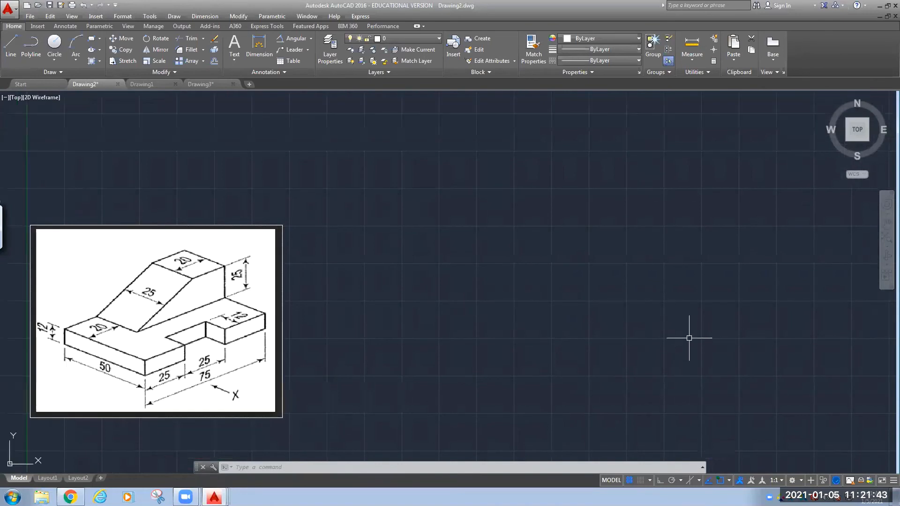
Turn on isometric drafting on the Left isoplane, then cycle through Top to the Right isoplane.
{"action": "left_click", "coordinate": [329, 470]}
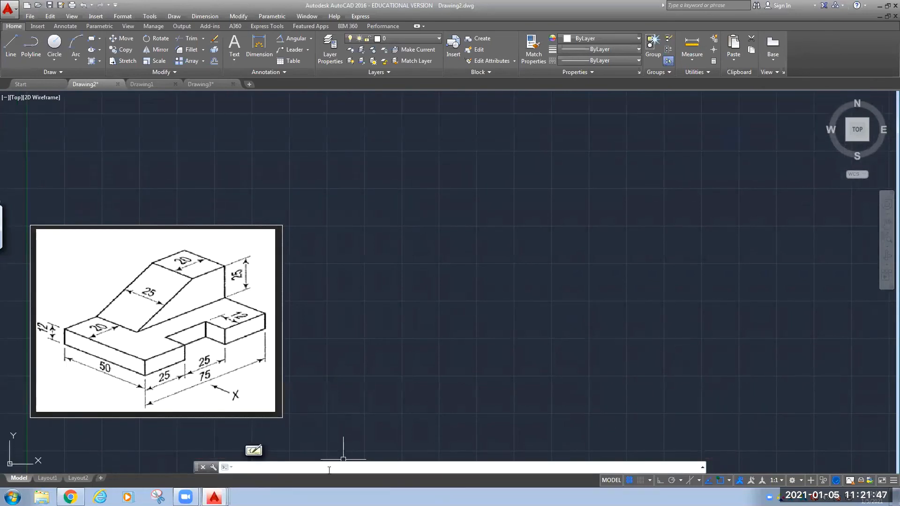
{"action": "type", "text": "is"}
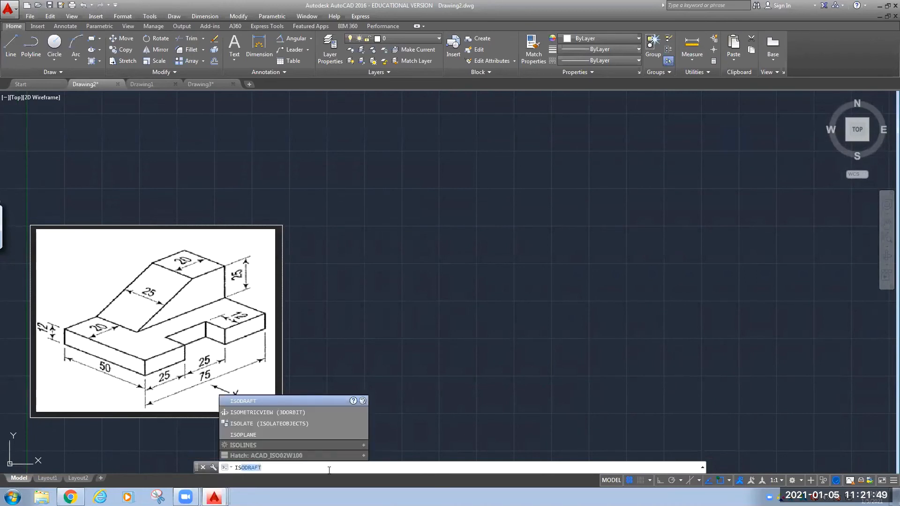
{"action": "key", "text": "Return"}
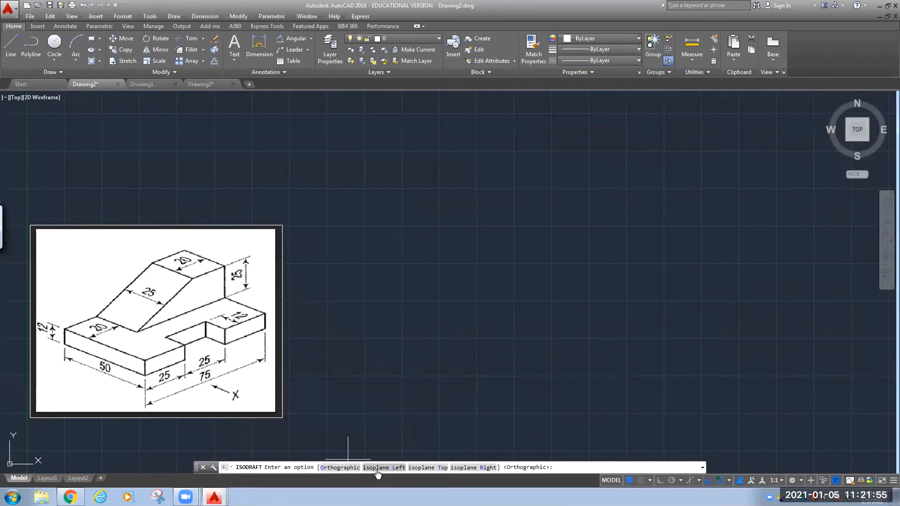
{"action": "left_click", "coordinate": [373, 467]}
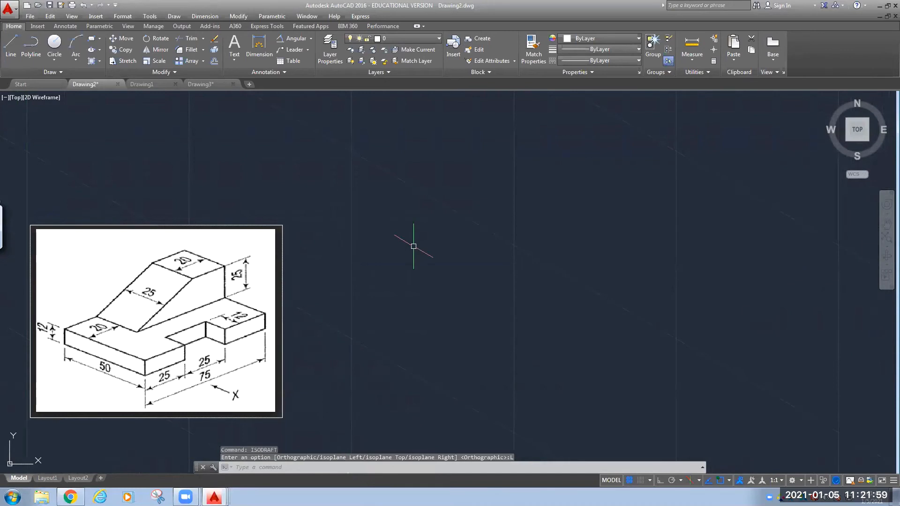
{"action": "key", "text": "F5"}
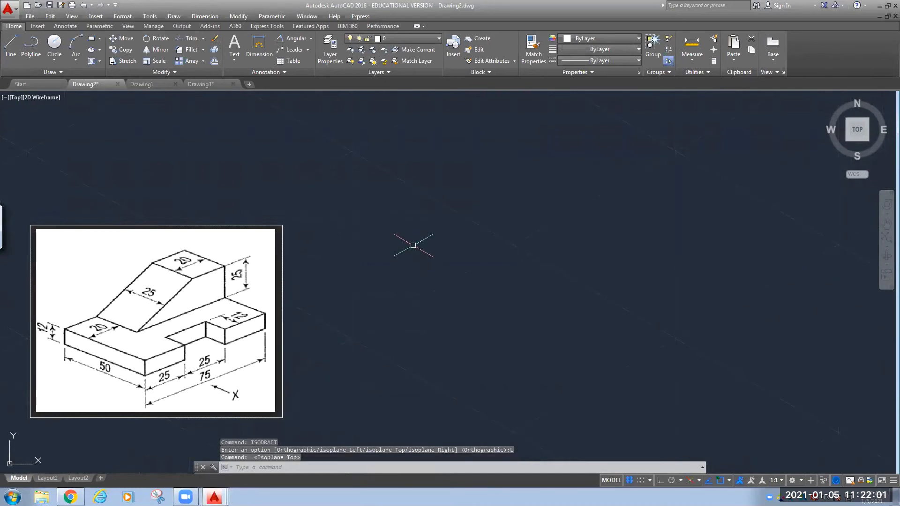
{"action": "key", "text": "F5"}
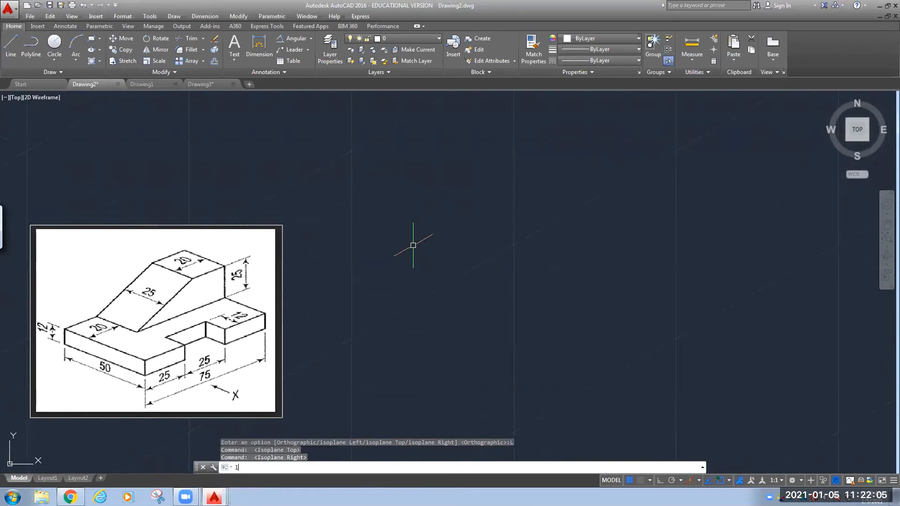
{"action": "type", "text": "L"}
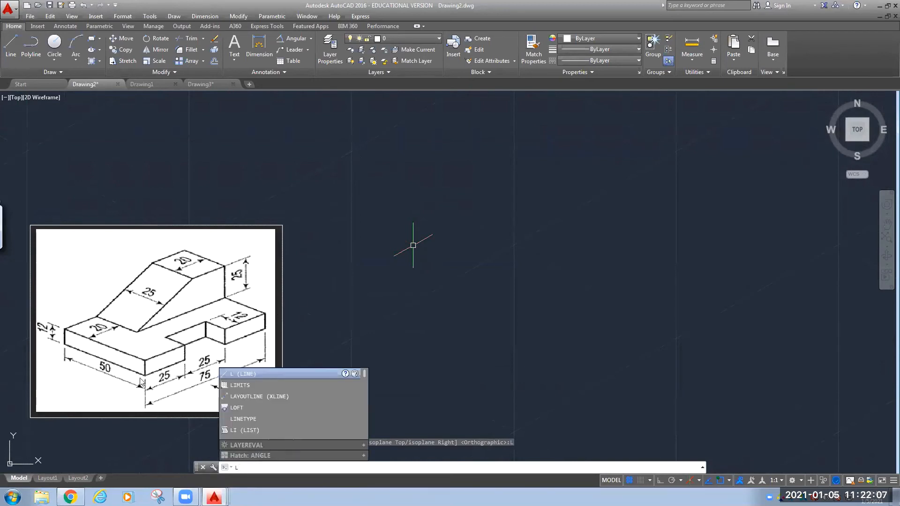
With Ortho on, draw a 12-unit vertical edge and a 50-unit edge running up-left.
{"action": "key", "text": "Return"}
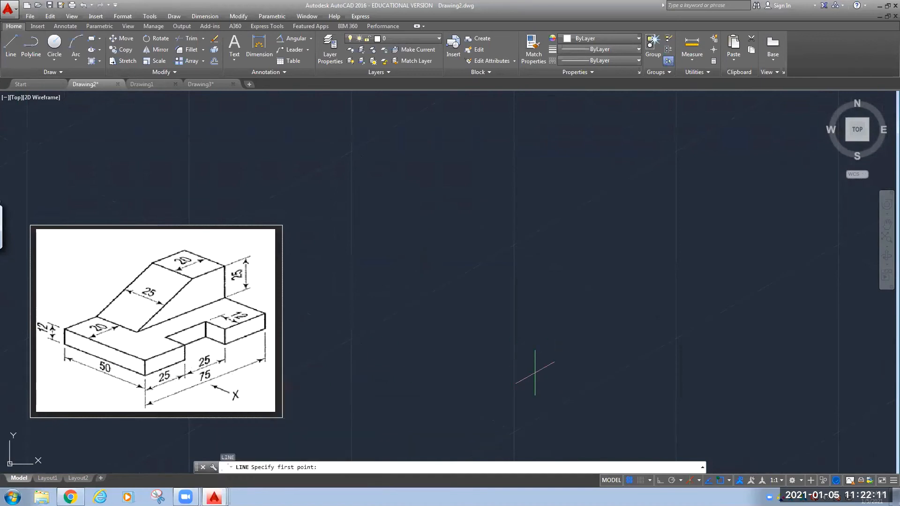
{"action": "left_click", "coordinate": [534, 369]}
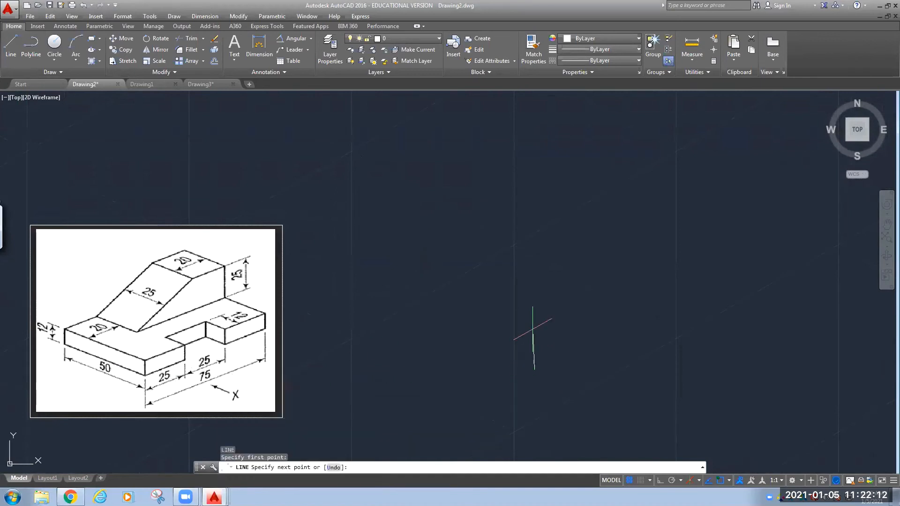
{"action": "left_click", "coordinate": [660, 480]}
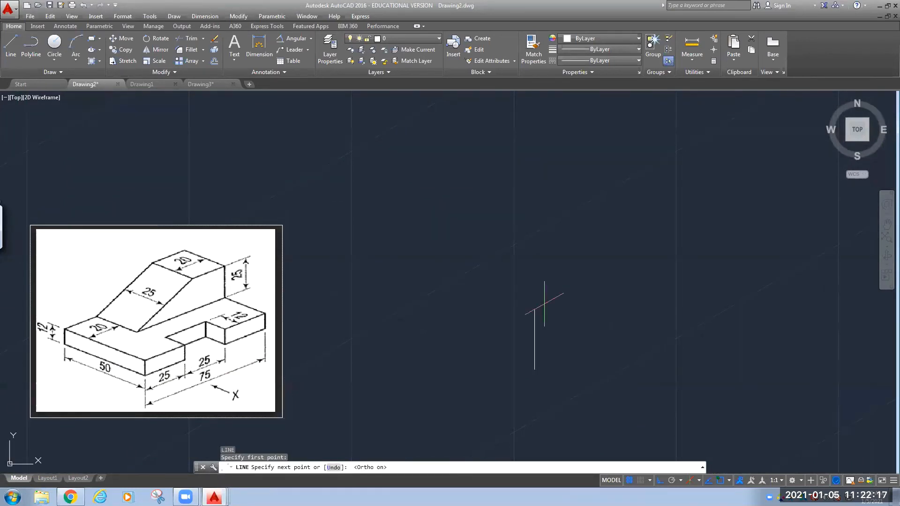
{"action": "type", "text": "12"}
{"action": "key", "text": "Return"}
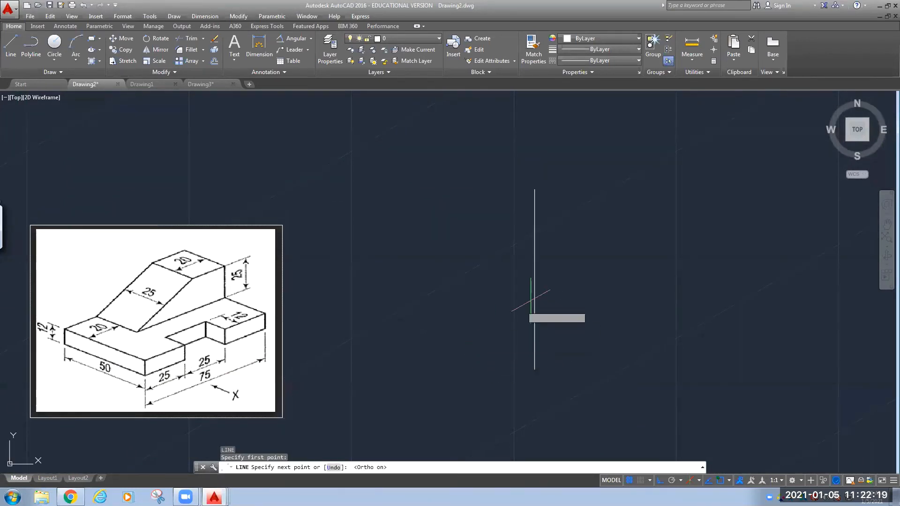
{"action": "scroll", "coordinate": [564, 270], "scroll_direction": "down", "scroll_amount": 2}
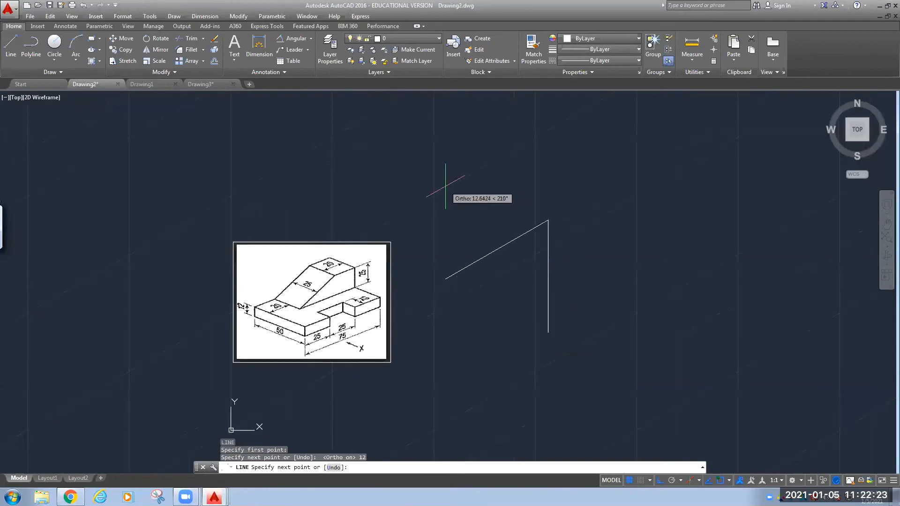
{"action": "key", "text": "F5"}
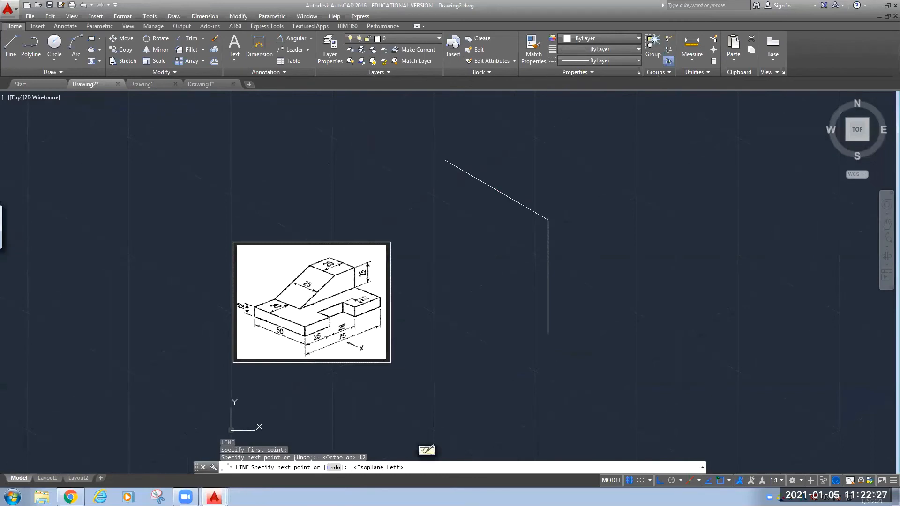
{"action": "type", "text": "50"}
{"action": "key", "text": "Return"}
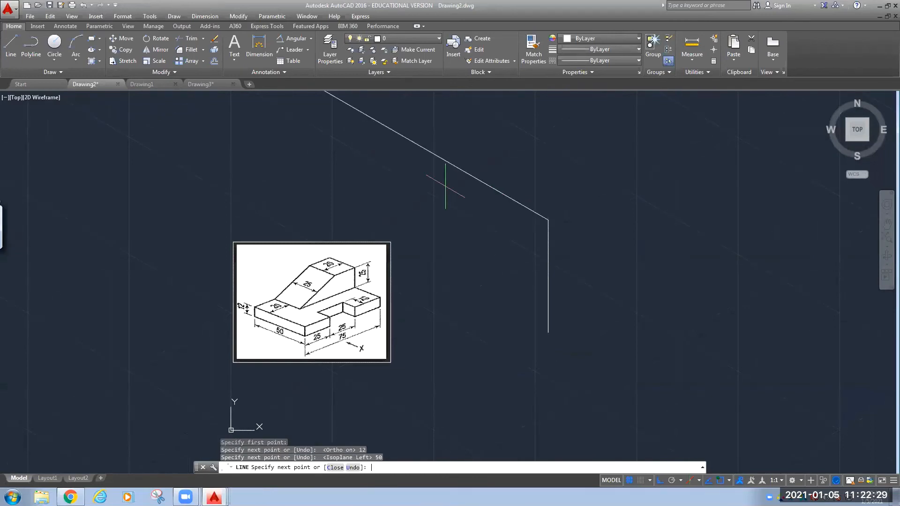
Draw the 12-unit edge back down and close the parallelogram face.
{"action": "middle_click_drag", "start_coordinate": [434, 206], "coordinate": [427, 287]}
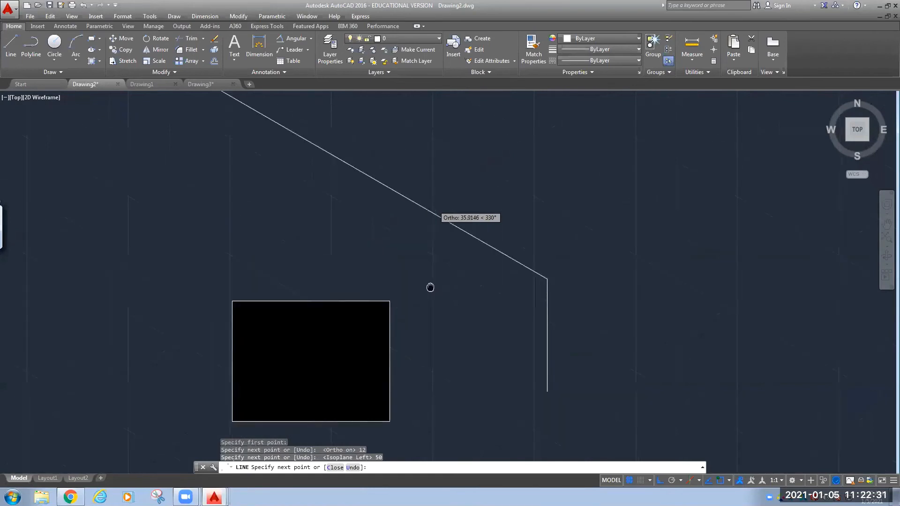
{"action": "scroll", "coordinate": [428, 288], "scroll_direction": "down", "scroll_amount": 2}
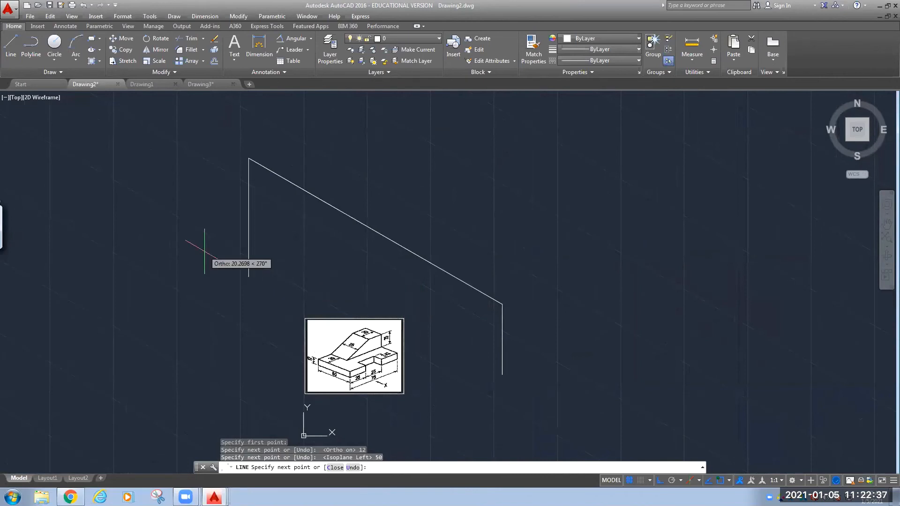
{"action": "type", "text": "12"}
{"action": "key", "text": "Return"}
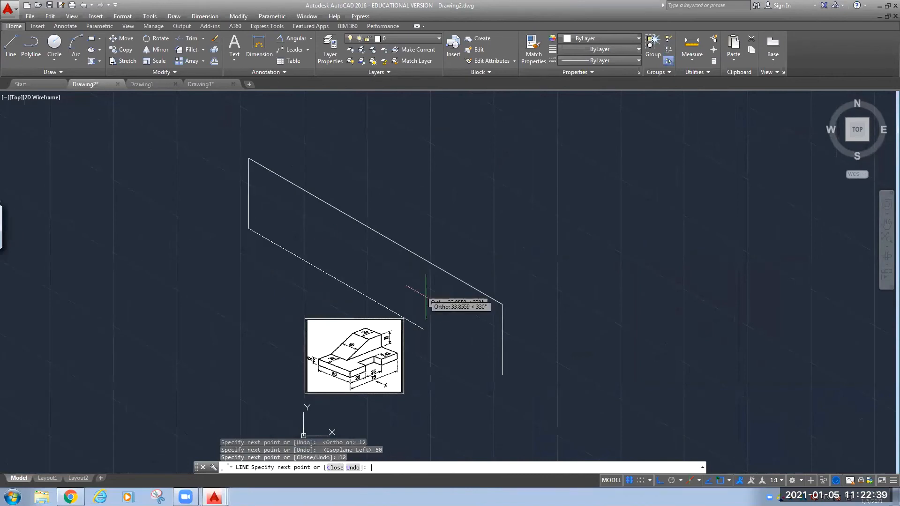
{"action": "left_click", "coordinate": [502, 374]}
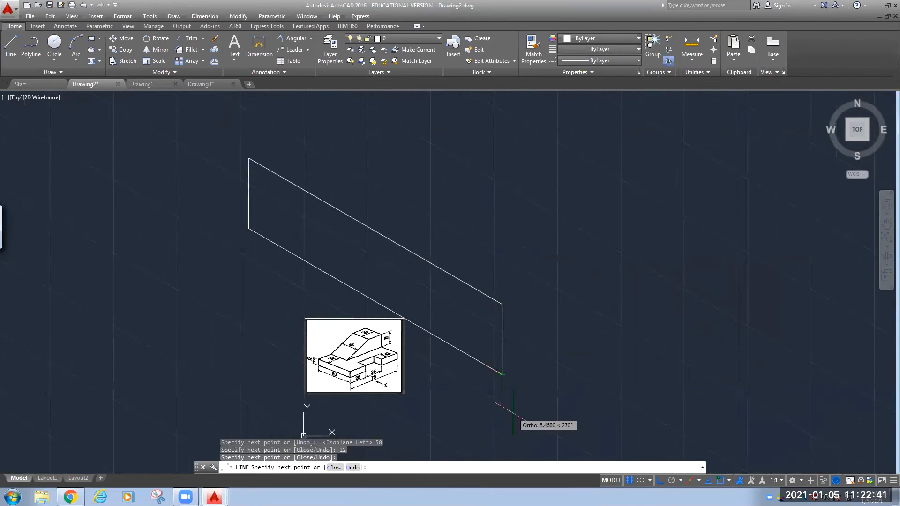
{"action": "key", "text": "Escape"}
{"action": "middle_click_drag", "start_coordinate": [444, 393], "coordinate": [438, 411]}
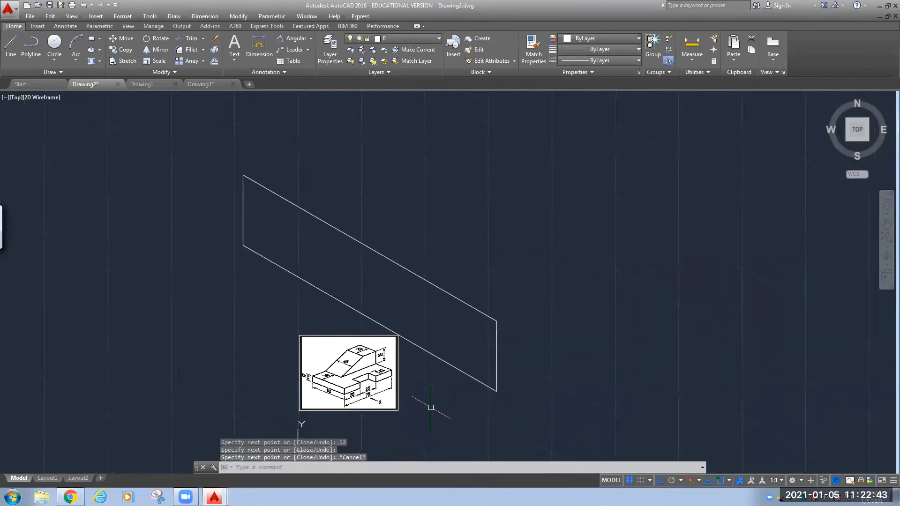
Move the reference picture to the upper left of the drawing.
{"action": "left_click", "coordinate": [425, 381]}
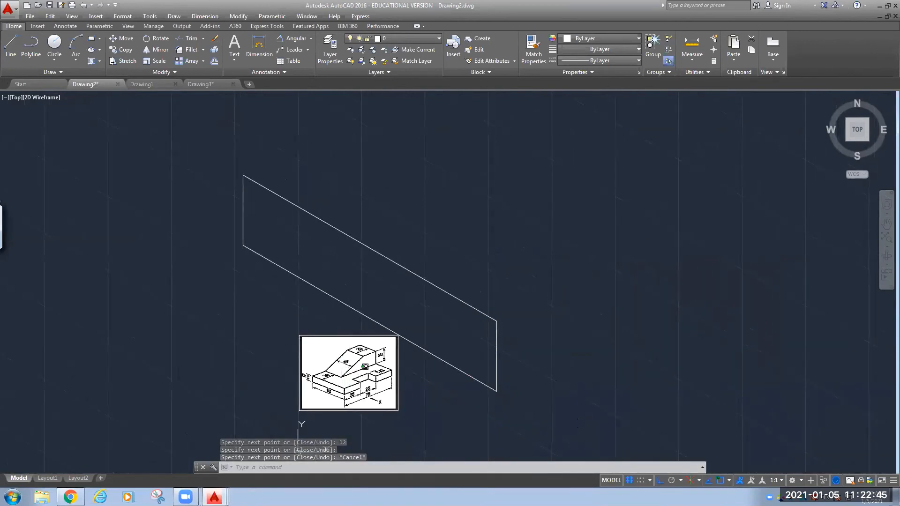
{"action": "left_click", "coordinate": [353, 377]}
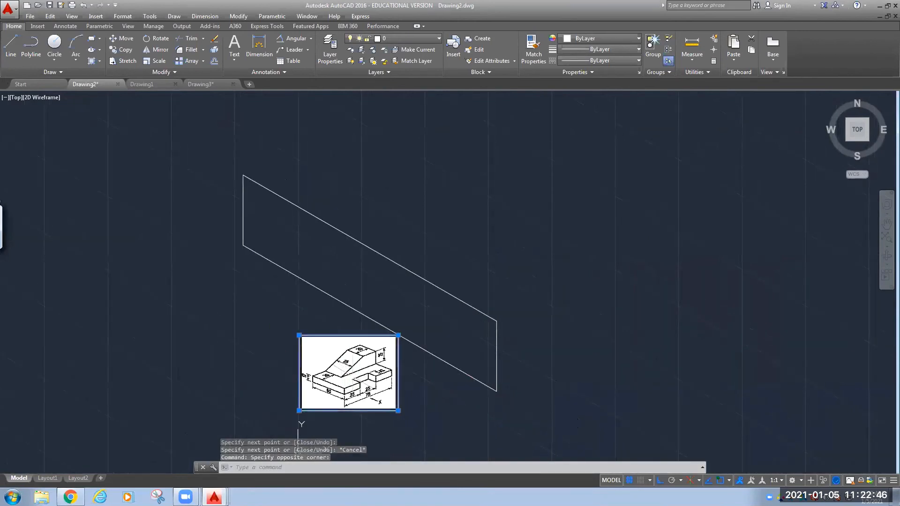
{"action": "left_click", "coordinate": [122, 38]}
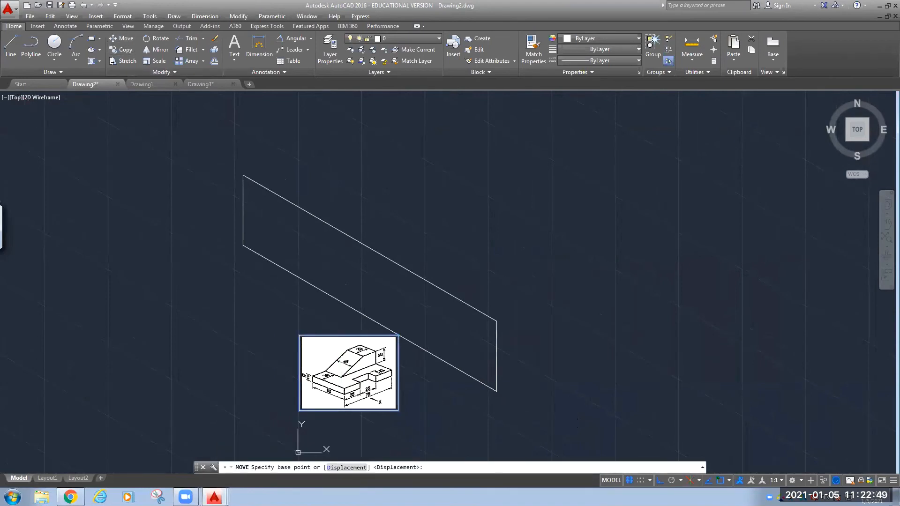
{"action": "left_click", "coordinate": [299, 335]}
{"action": "mouse_move", "coordinate": [38, 209]}
{"action": "middle_mouse_down"}
{"action": "mouse_move", "coordinate": [209, 309]}
{"action": "mouse_move", "coordinate": [205, 251]}
{"action": "mouse_move", "coordinate": [156, 262]}
{"action": "middle_mouse_up"}
{"action": "left_click", "coordinate": [29, 214]}
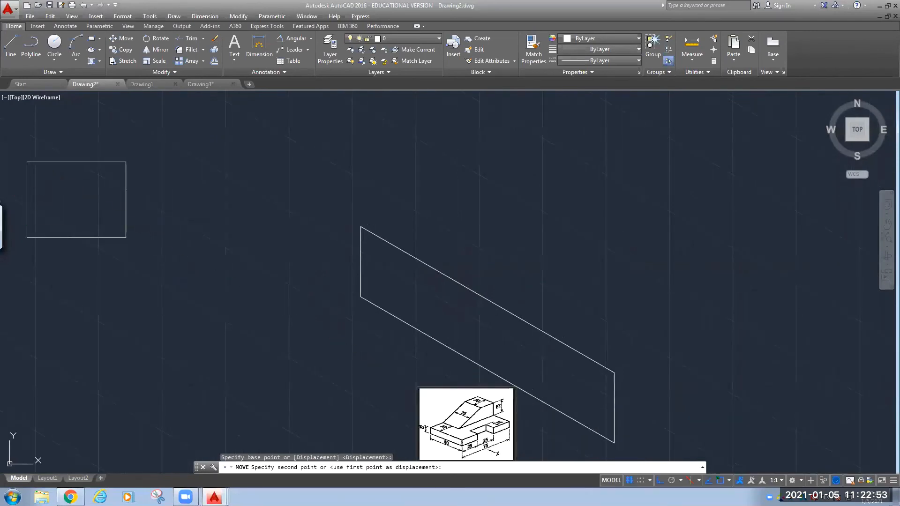
Enlarge the reference picture by its corner grip so it sits just left of the face.
{"action": "left_click", "coordinate": [70, 236]}
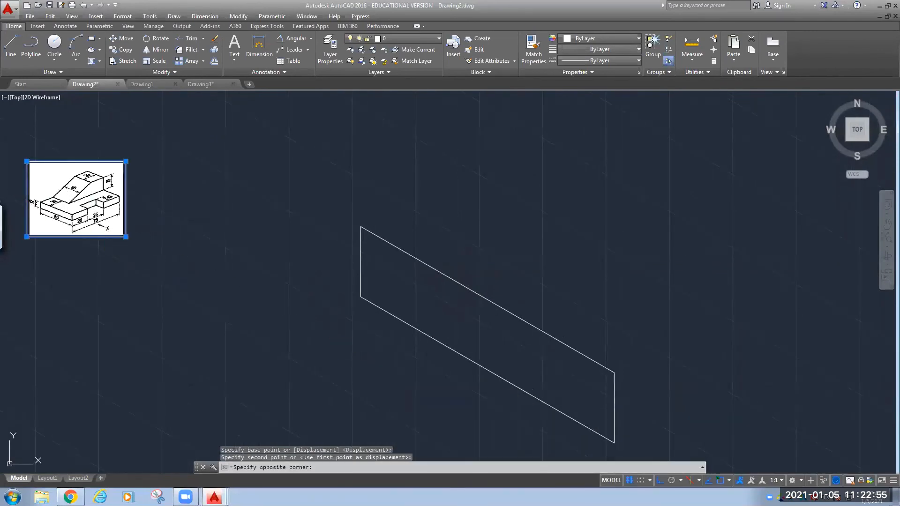
{"action": "left_click", "coordinate": [125, 236]}
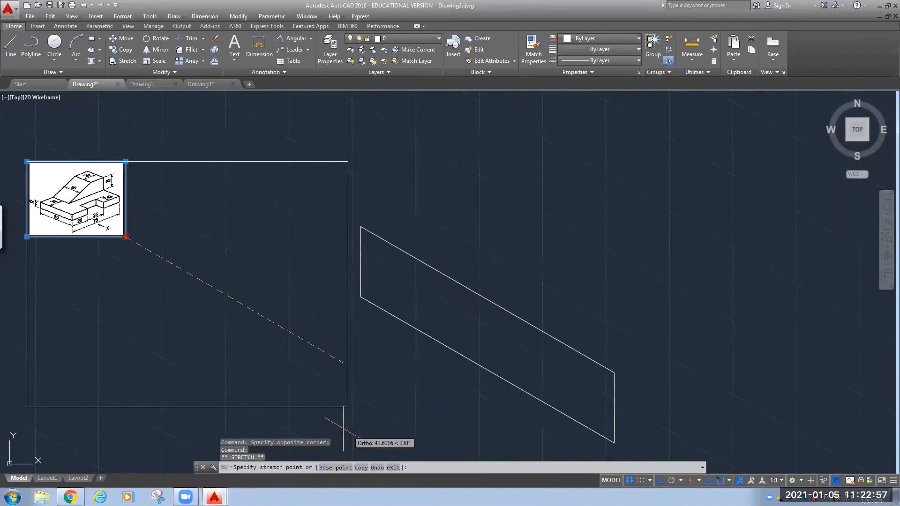
{"action": "left_click", "coordinate": [328, 392]}
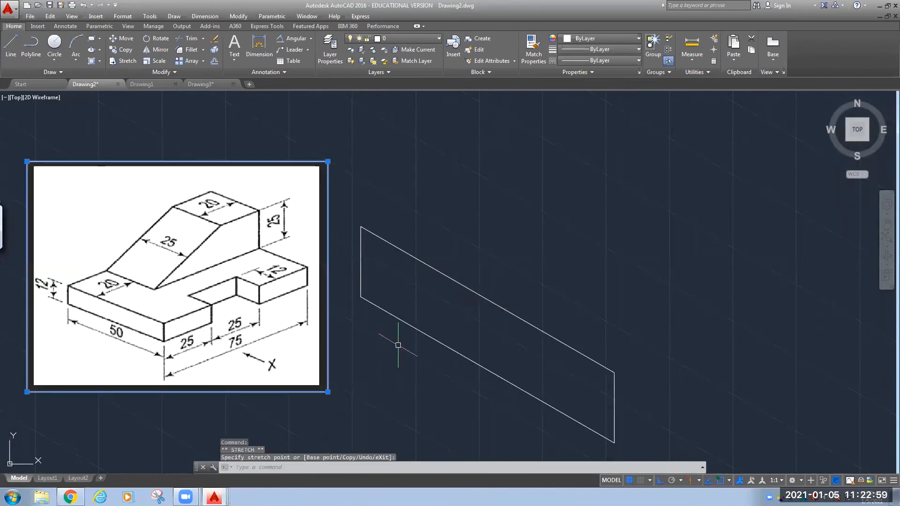
{"action": "scroll", "coordinate": [401, 341], "scroll_direction": "down", "scroll_amount": 3}
{"action": "middle_click_drag", "start_coordinate": [389, 366], "coordinate": [291, 357]}
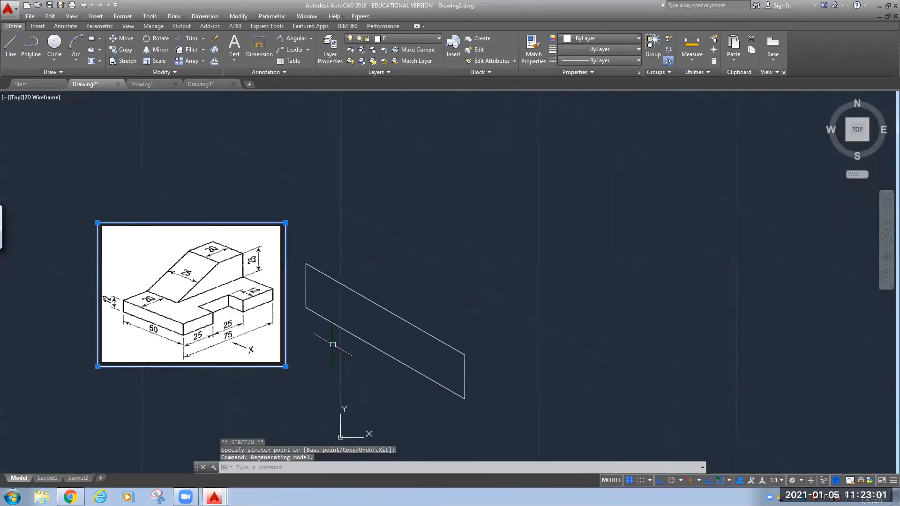
{"action": "key", "text": "Escape"}
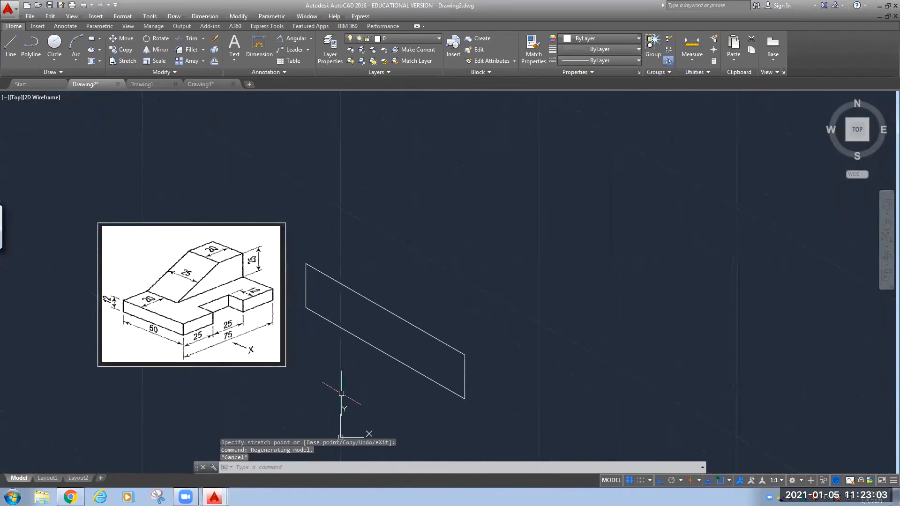
Draw the 25 by 12 end face from the front face's lower-right corner.
{"action": "type", "text": "ll"}
{"action": "key", "text": "Return"}
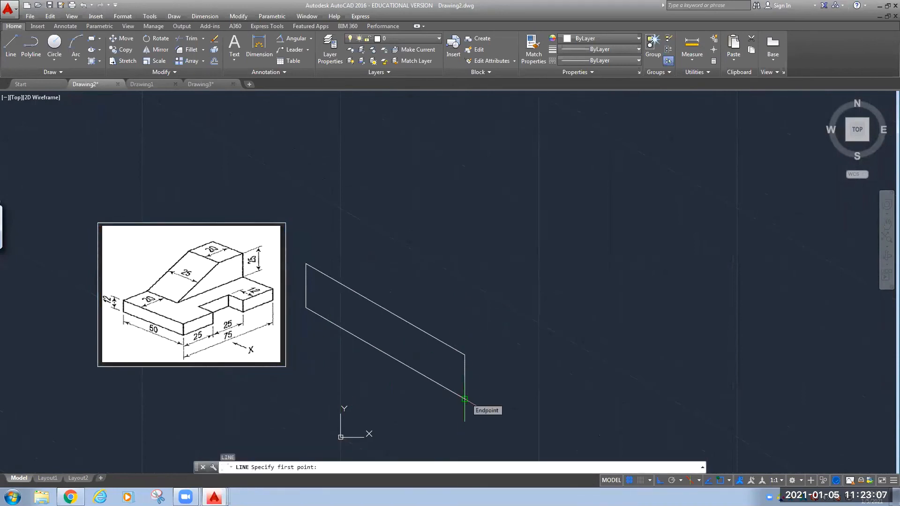
{"action": "left_click", "coordinate": [464, 398]}
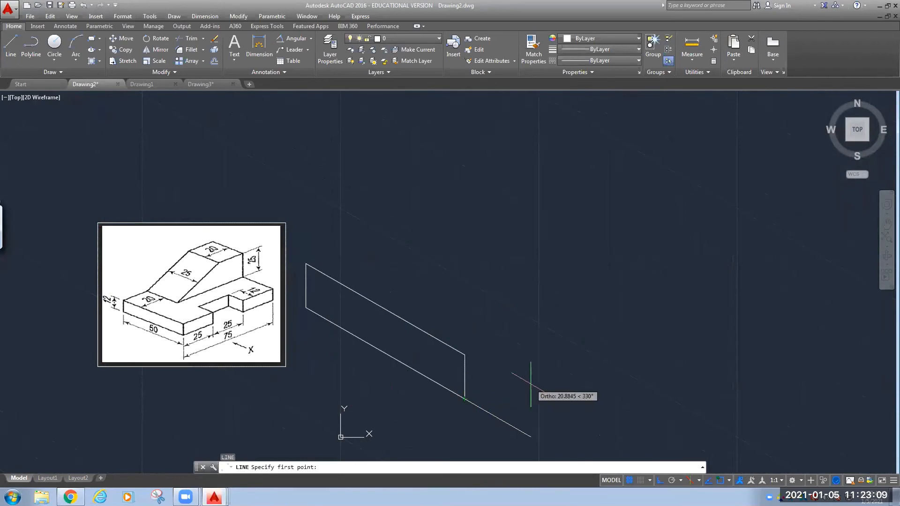
{"action": "key", "text": "F5"}
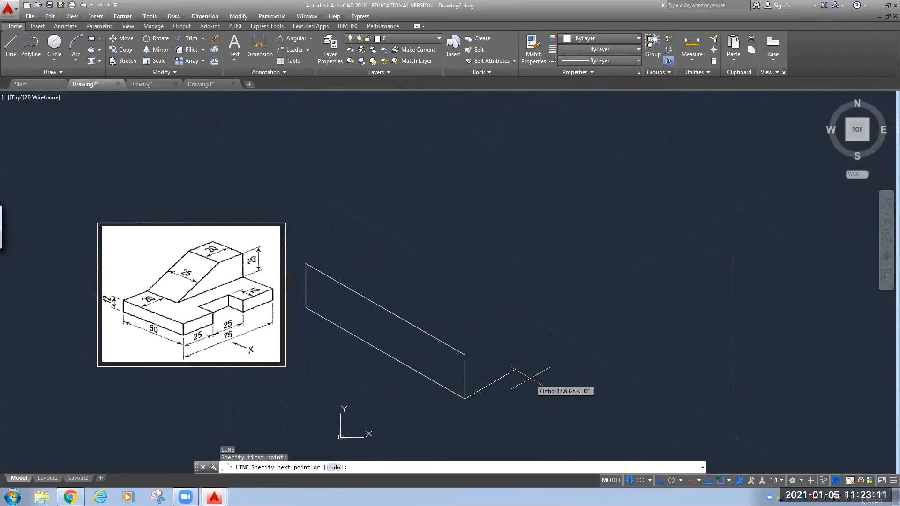
{"action": "key", "text": "F5"}
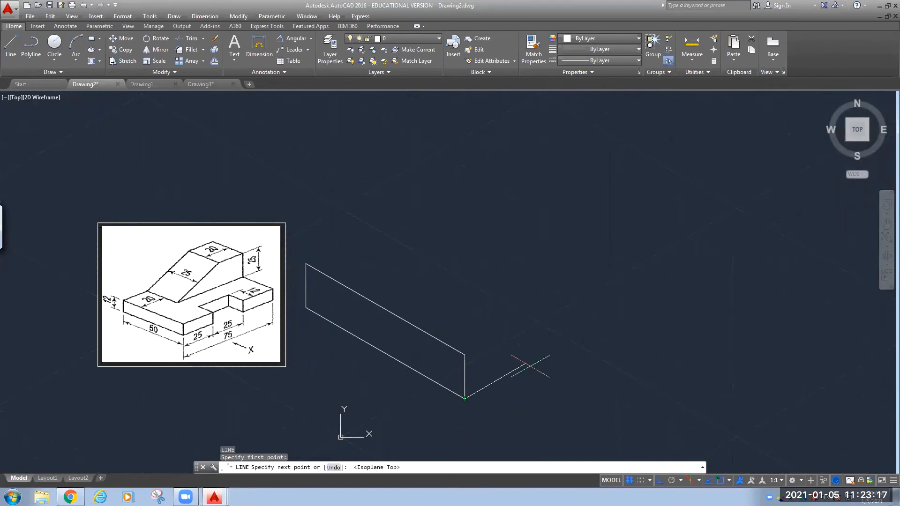
{"action": "type", "text": "25"}
{"action": "key", "text": "Return"}
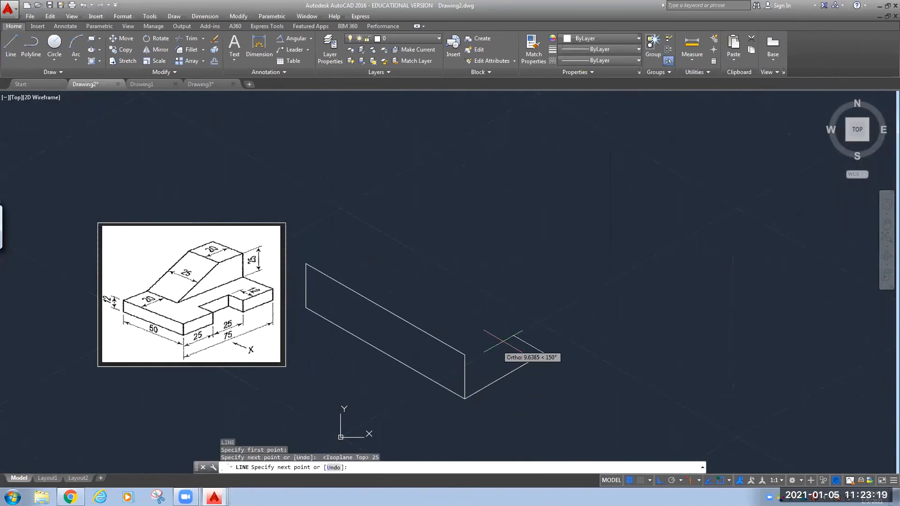
{"action": "key", "text": "F5"}
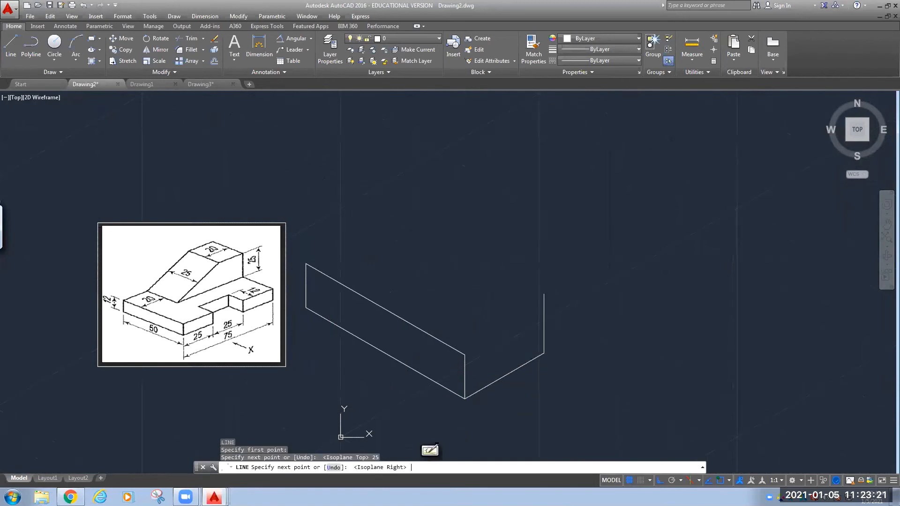
{"action": "type", "text": "12"}
{"action": "key", "text": "Return"}
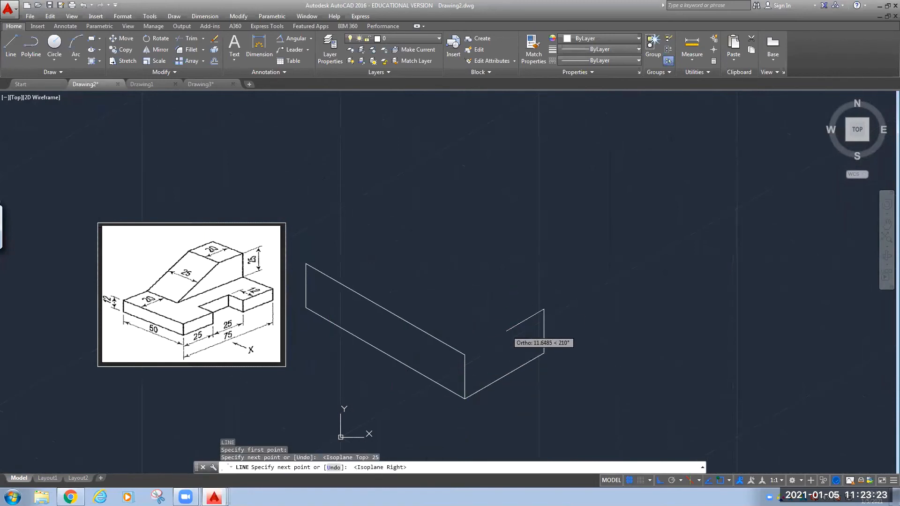
{"action": "left_click", "coordinate": [463, 354]}
{"action": "key", "text": "Escape"}
Draw the top notch outline with edges of 12, 25 and 12 units.
{"action": "type", "text": "l"}
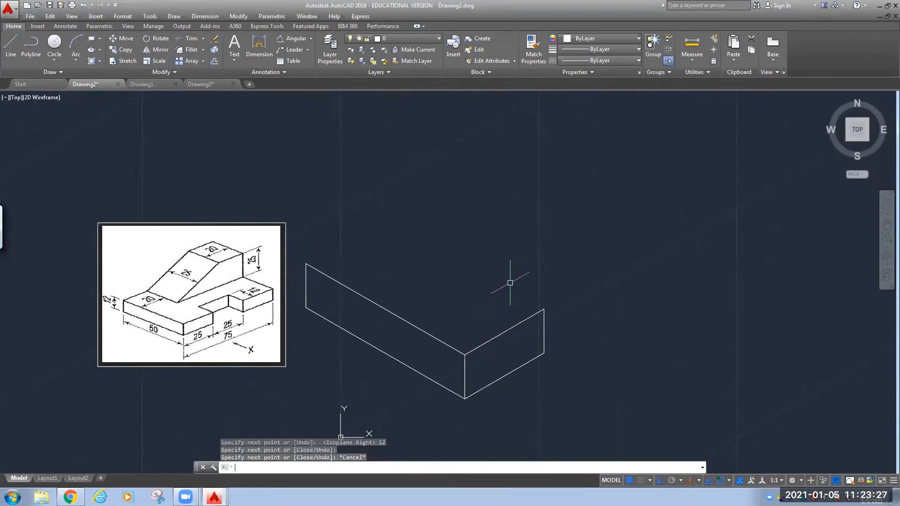
{"action": "key", "text": "Return"}
{"action": "left_click", "coordinate": [544, 310]}
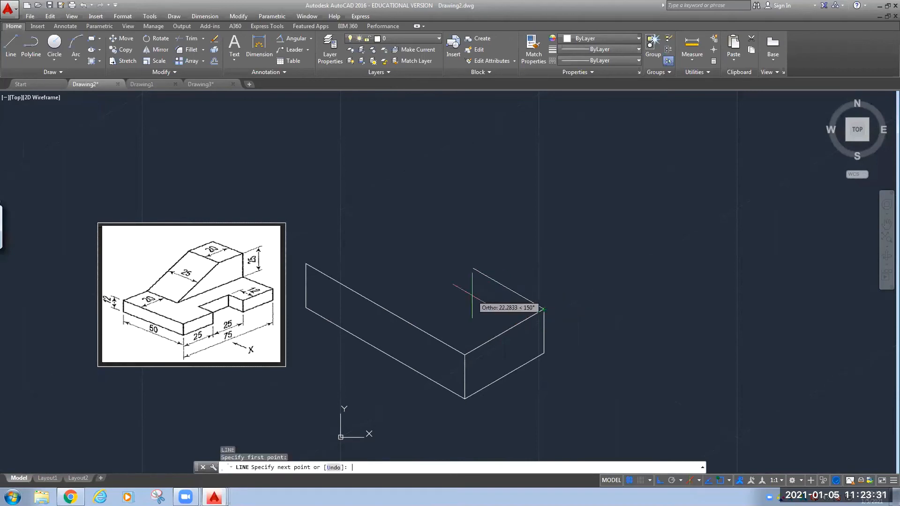
{"action": "key", "text": "F5"}
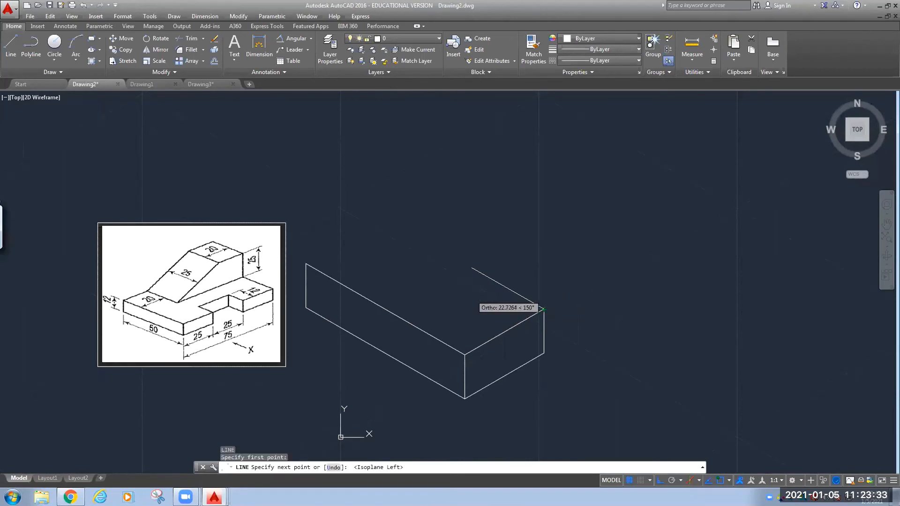
{"action": "type", "text": "12"}
{"action": "key", "text": "Return"}
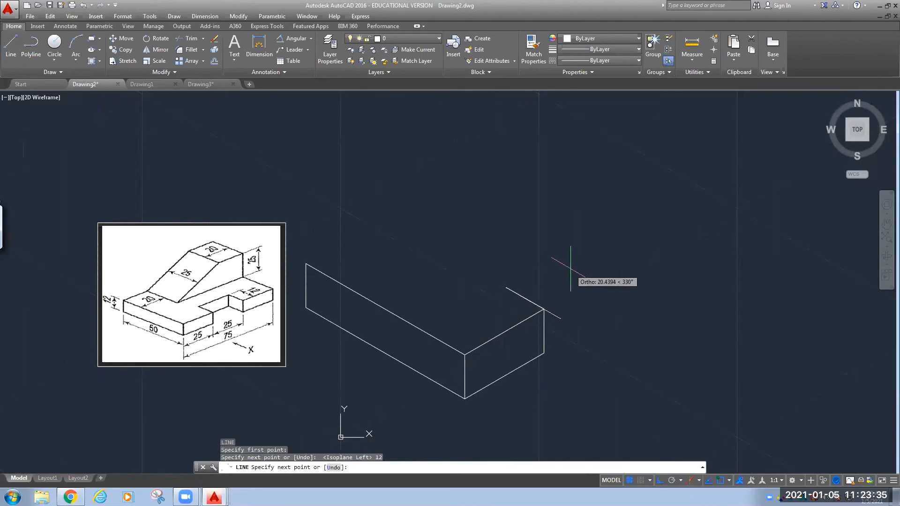
{"action": "key", "text": "F5"}
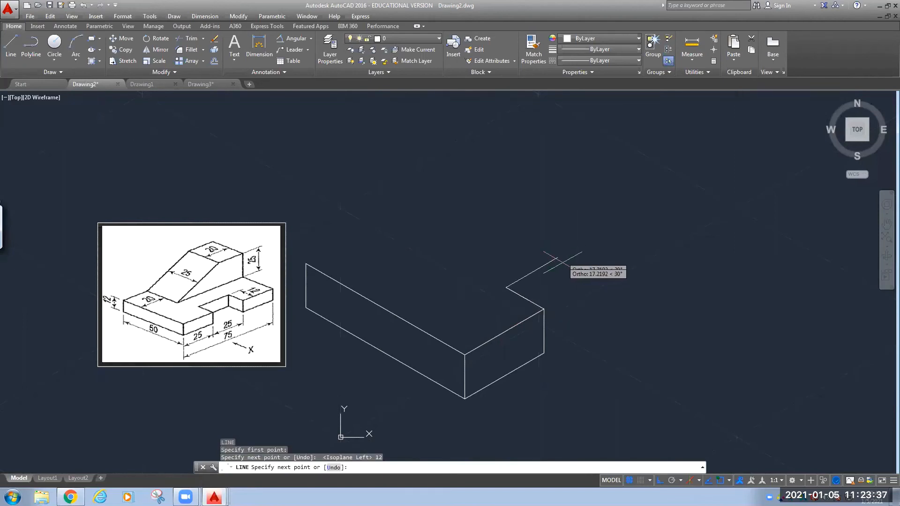
{"action": "type", "text": "2"}
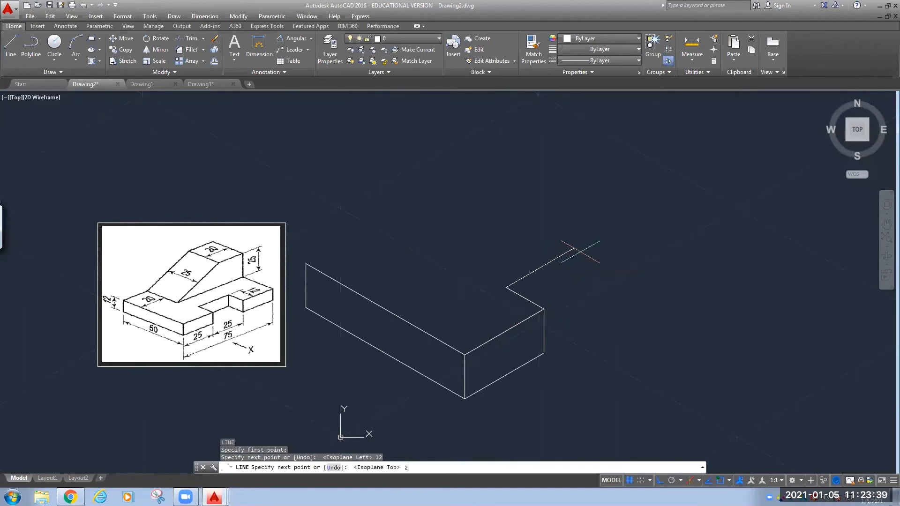
{"action": "type", "text": "5"}
{"action": "key", "text": "Return"}
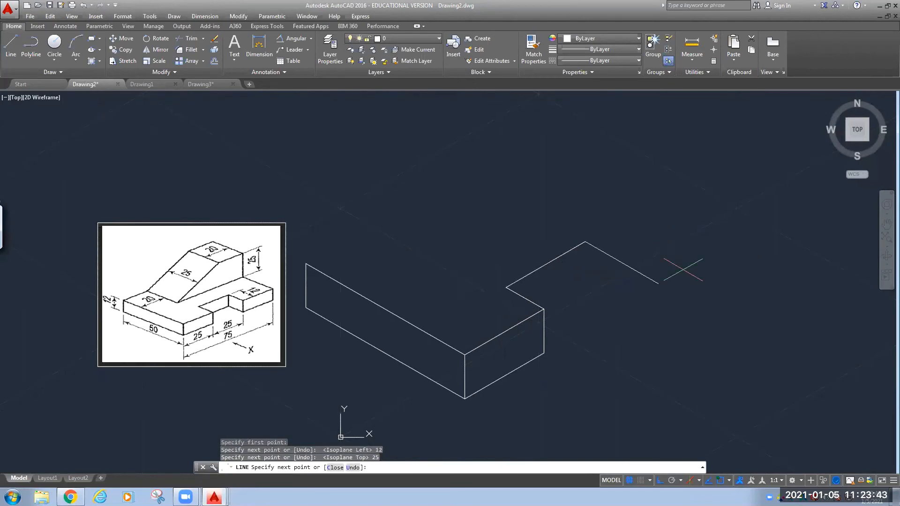
{"action": "type", "text": "12"}
{"action": "key", "text": "Return"}
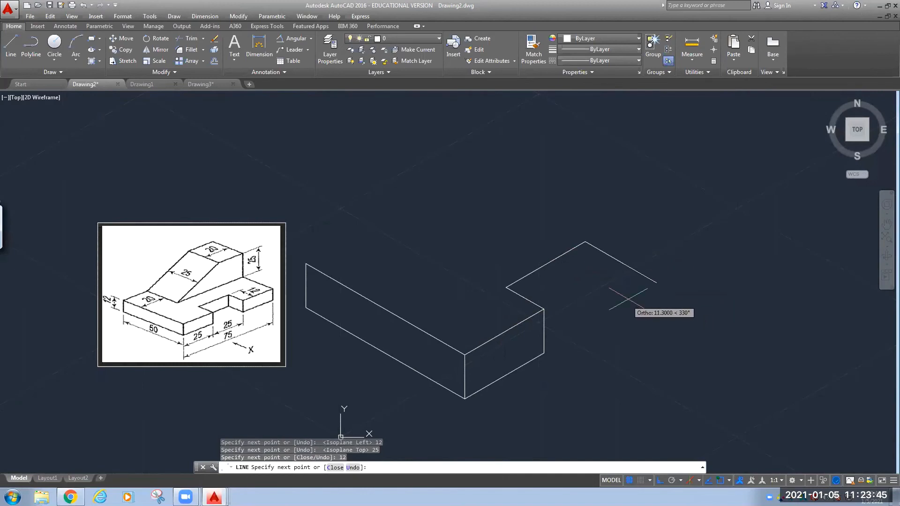
Draw the raised block's side face with edges 12, 25 and 12, closing it.
{"action": "key", "text": "F5"}
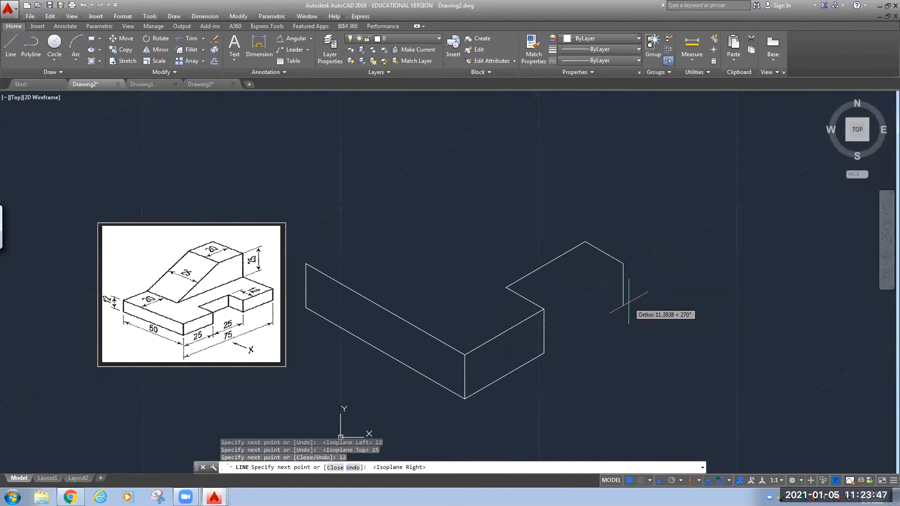
{"action": "type", "text": "12"}
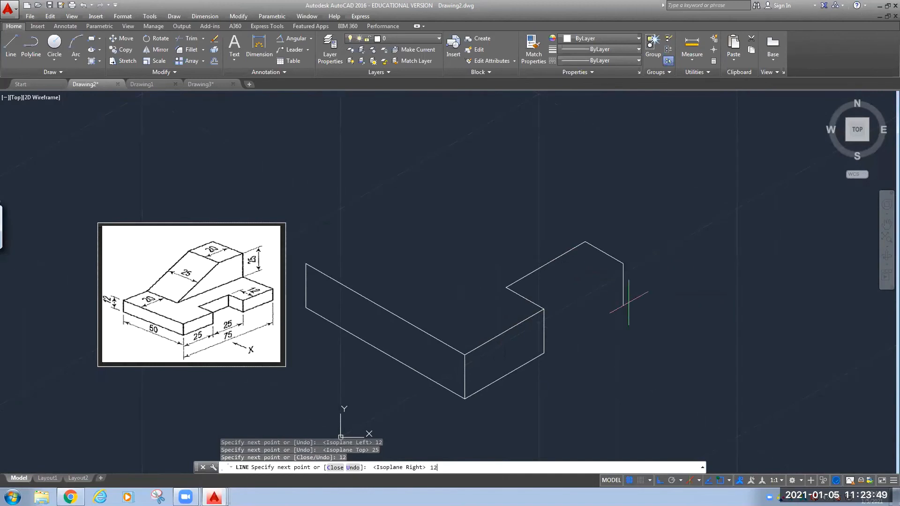
{"action": "key", "text": "Return"}
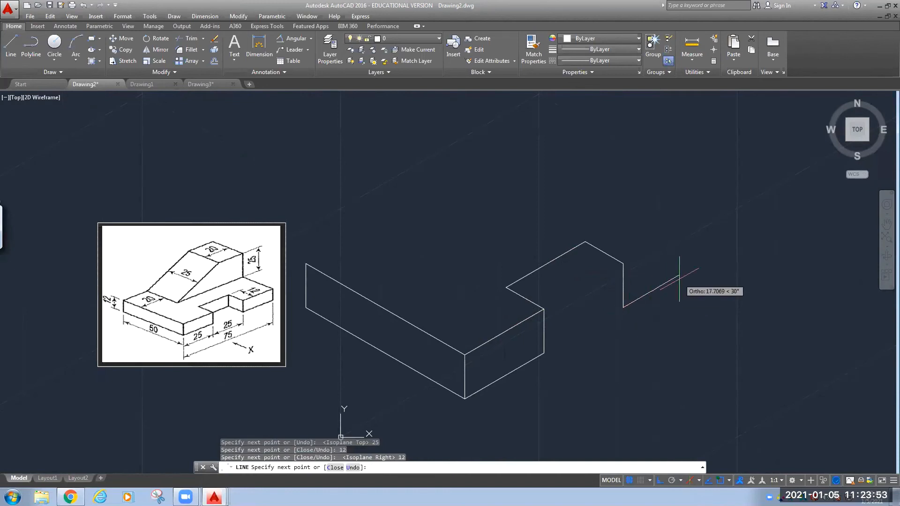
{"action": "type", "text": "25"}
{"action": "key", "text": "Return"}
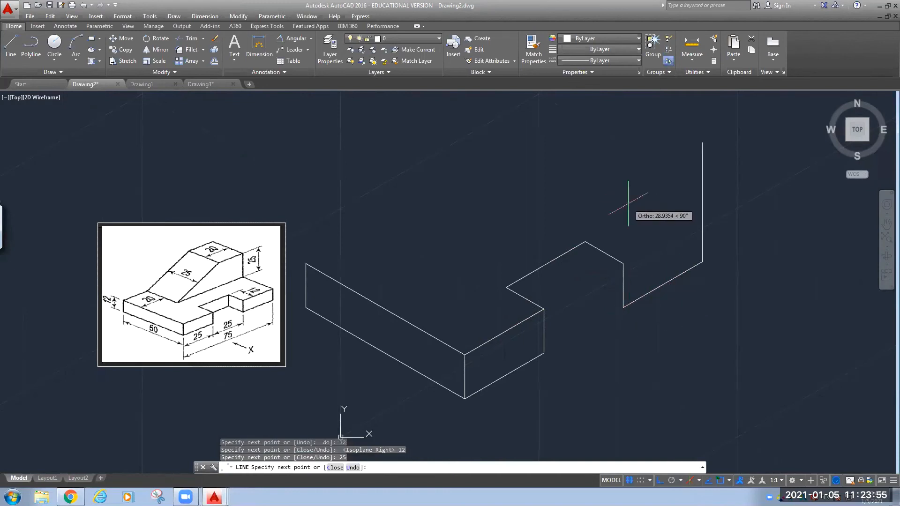
{"action": "type", "text": "12"}
{"action": "key", "text": "Return"}
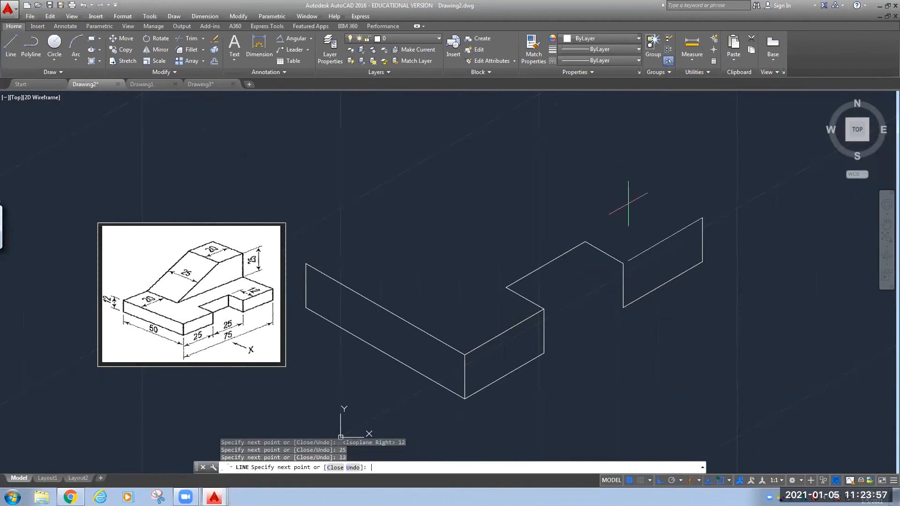
{"action": "left_click", "coordinate": [623, 264]}
{"action": "key", "text": "Escape"}
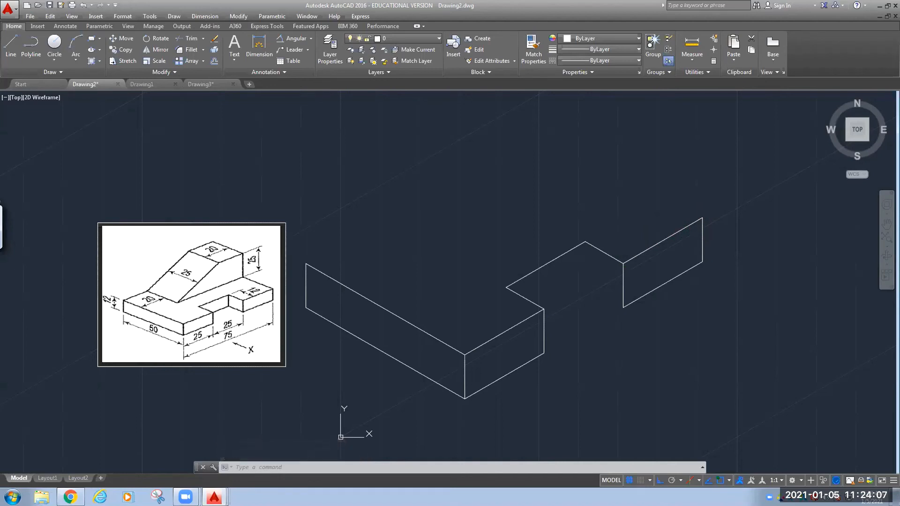
Draw a 12-unit back-left edge from the raised face to the notch's upper corner.
{"action": "type", "text": "l"}
{"action": "key", "text": "Return"}
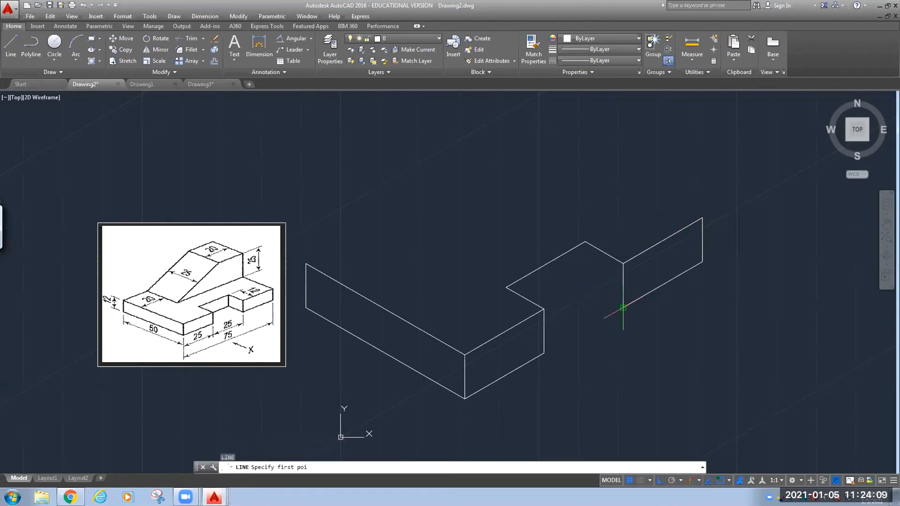
{"action": "left_click", "coordinate": [623, 308]}
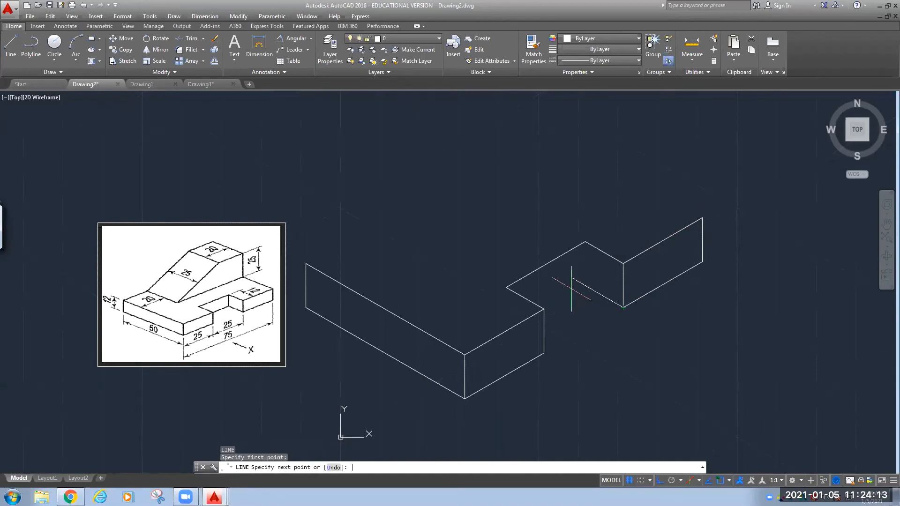
{"action": "key", "text": "F5"}
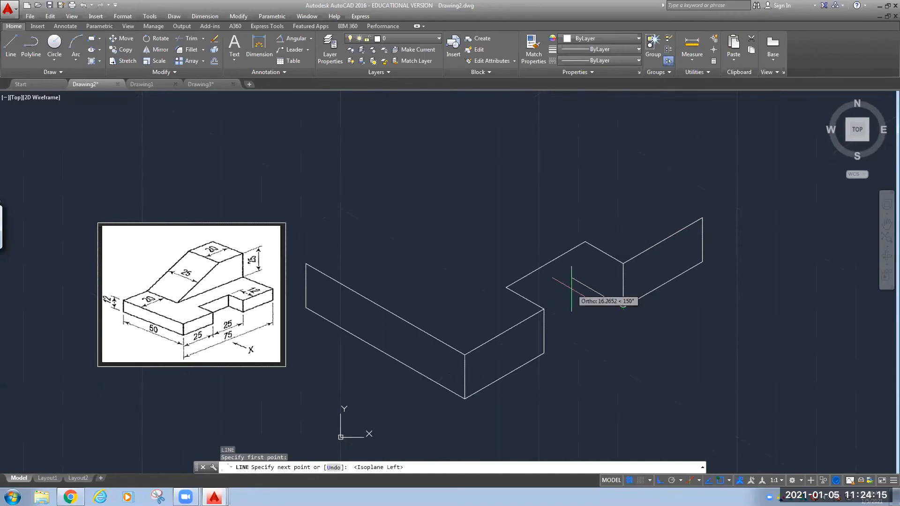
{"action": "type", "text": "12"}
{"action": "key", "text": "Return"}
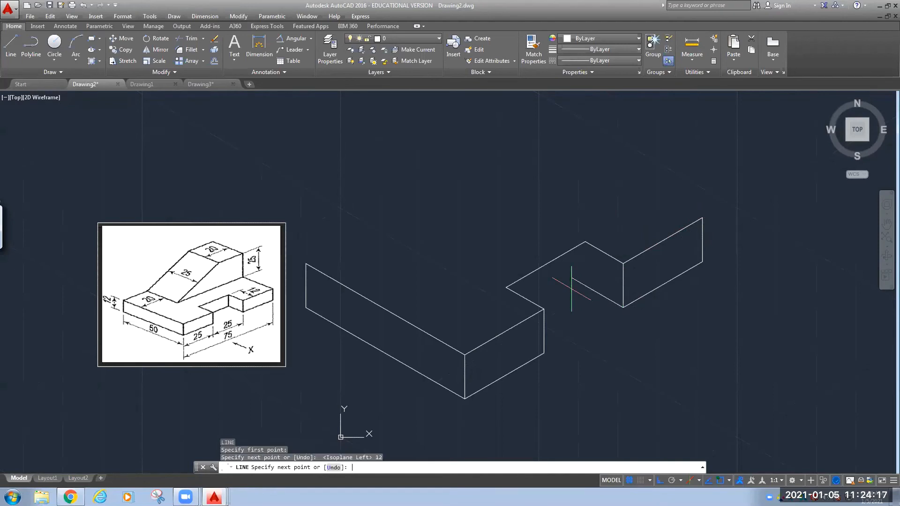
{"action": "left_click", "coordinate": [585, 242]}
{"action": "key", "text": "Escape"}
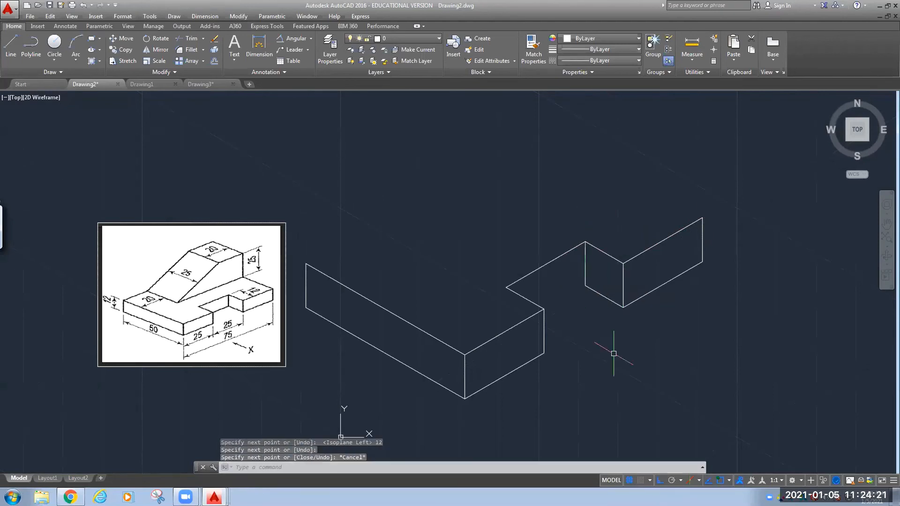
Start another line on the top isoplane from that edge's lower end, zoom to check, then cancel.
{"action": "key", "text": "Return"}
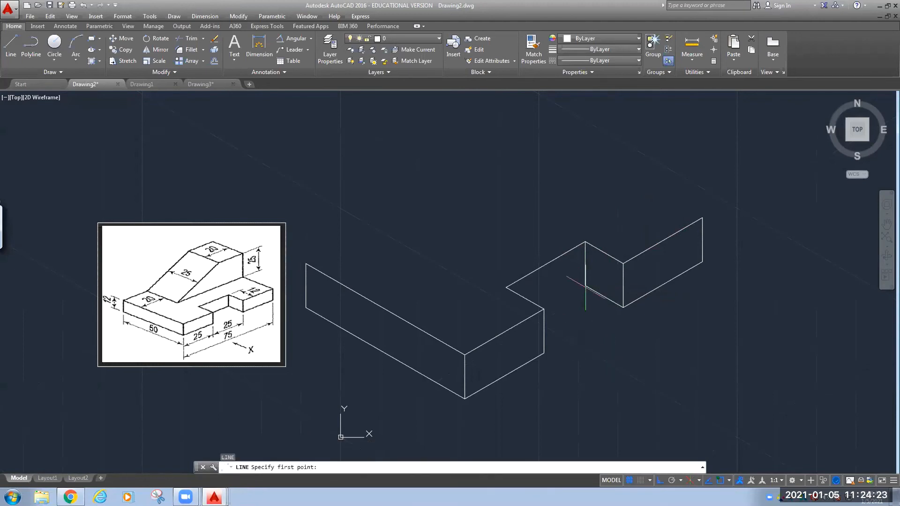
{"action": "left_click", "coordinate": [584, 286]}
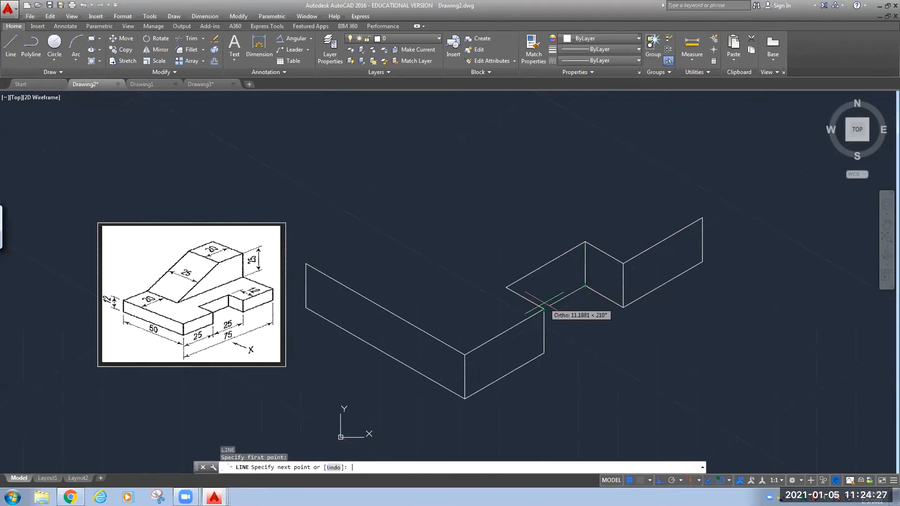
{"action": "key", "text": "F5"}
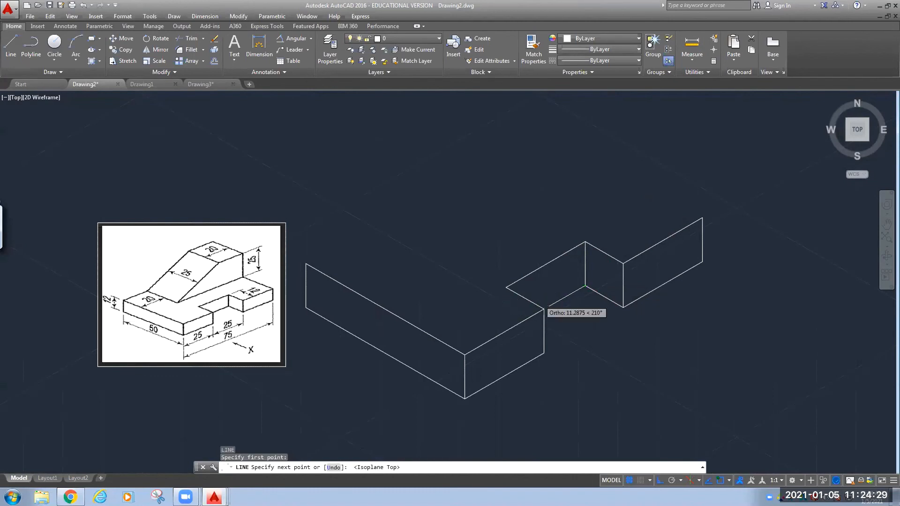
{"action": "scroll", "coordinate": [544, 309], "scroll_direction": "up", "scroll_amount": 4}
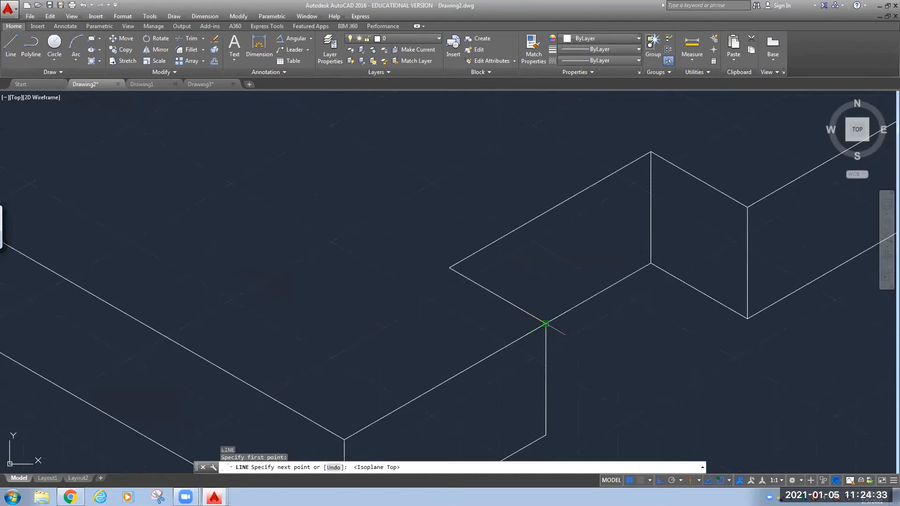
{"action": "key", "text": "Escape"}
{"action": "scroll", "coordinate": [584, 332], "scroll_direction": "down", "scroll_amount": 6}
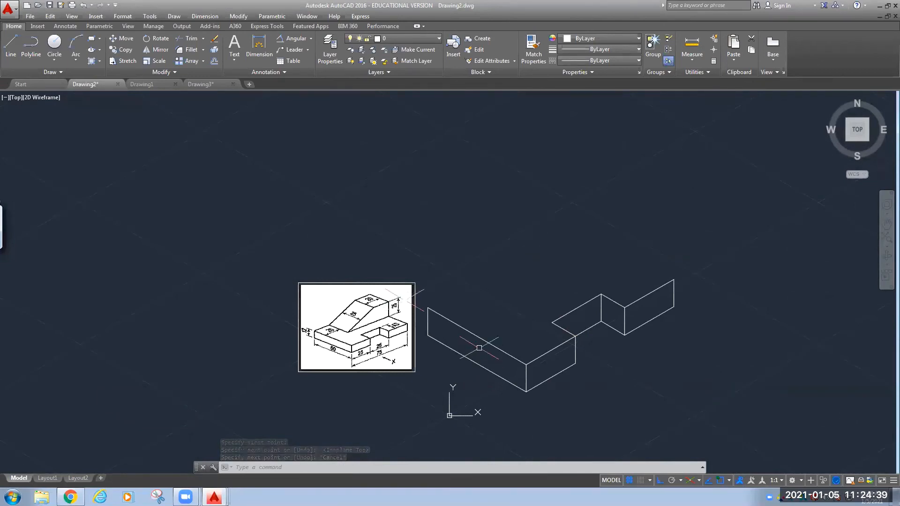
Draw the base's back top edges of 20, 25 and 55 units, ending at the right end corner.
{"action": "key", "text": "space"}
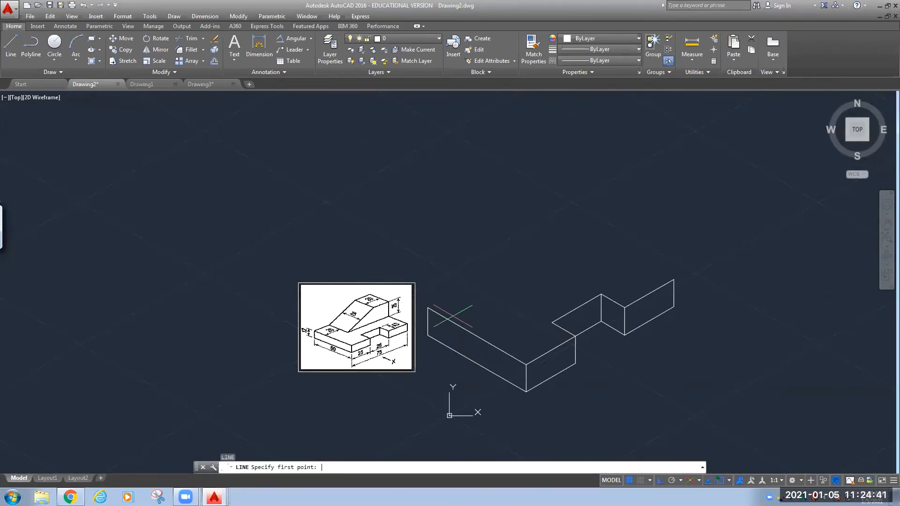
{"action": "left_click", "coordinate": [428, 308]}
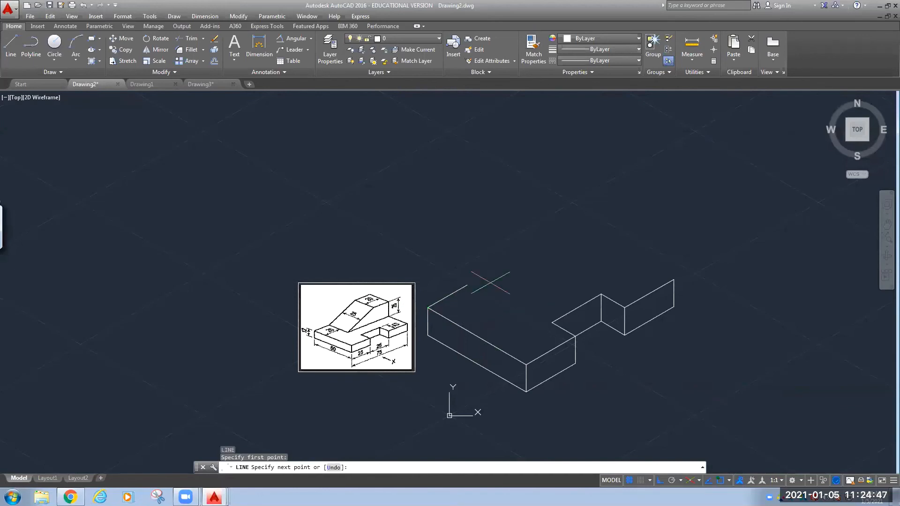
{"action": "type", "text": "20"}
{"action": "key", "text": "Return"}
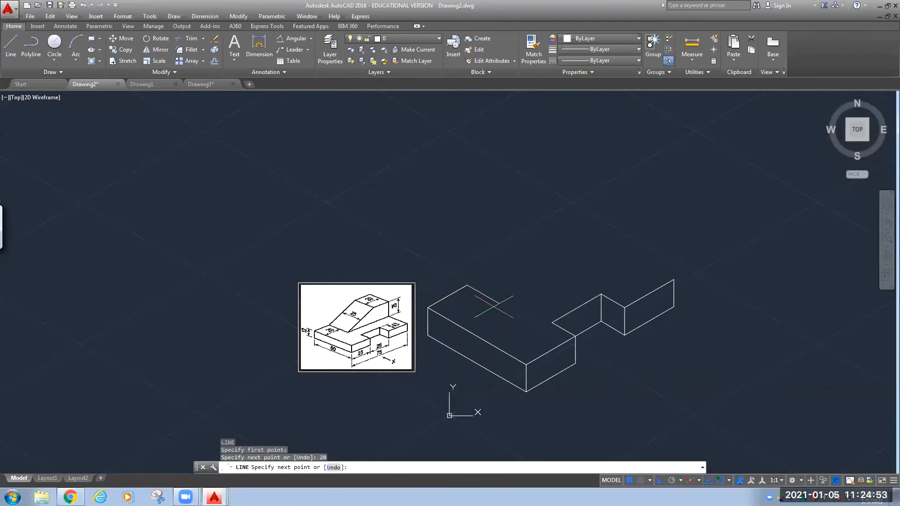
{"action": "type", "text": "25"}
{"action": "key", "text": "Return"}
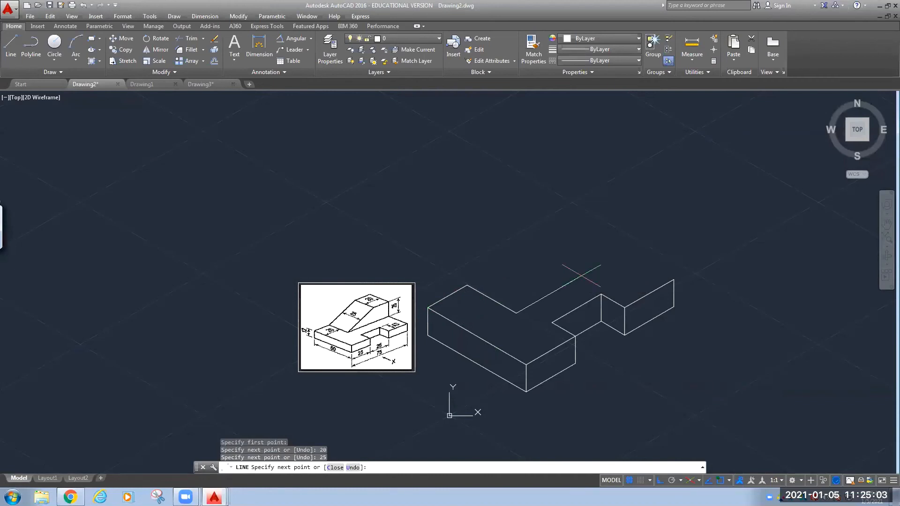
{"action": "key", "text": "Return"}
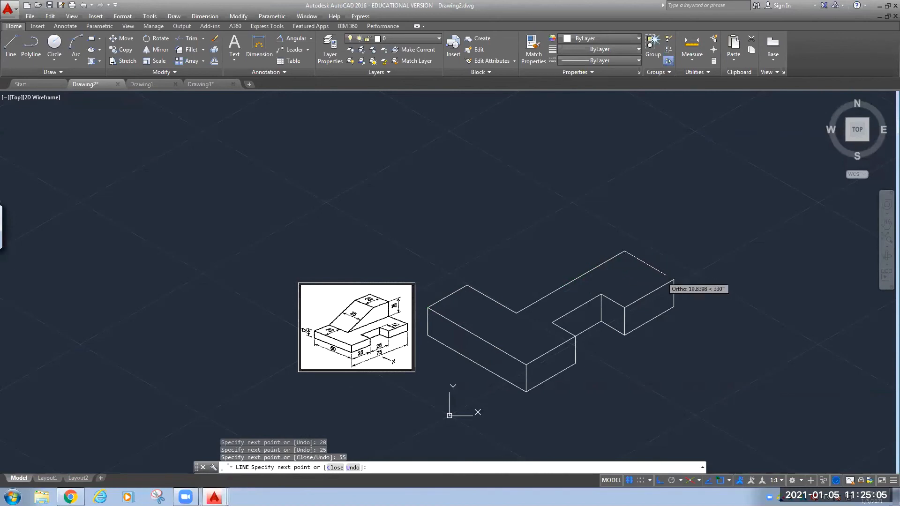
{"action": "left_click", "coordinate": [674, 281]}
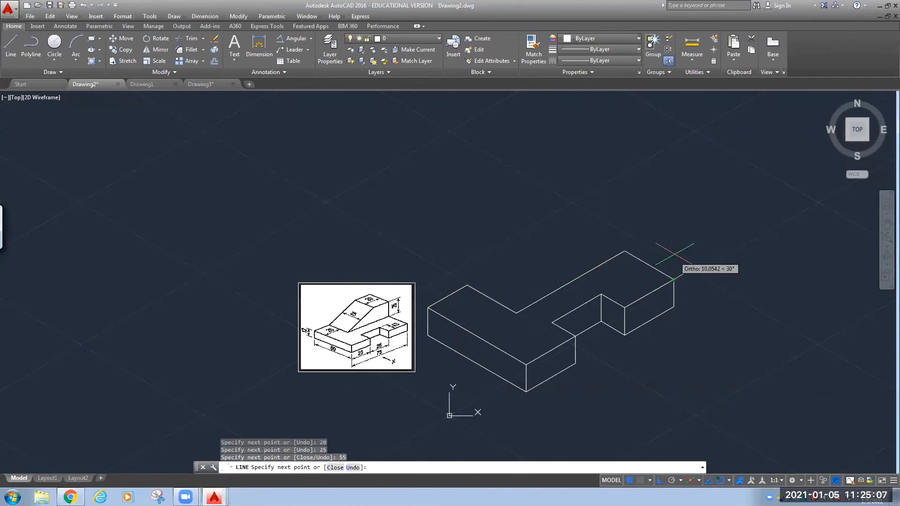
{"action": "key", "text": "Escape"}
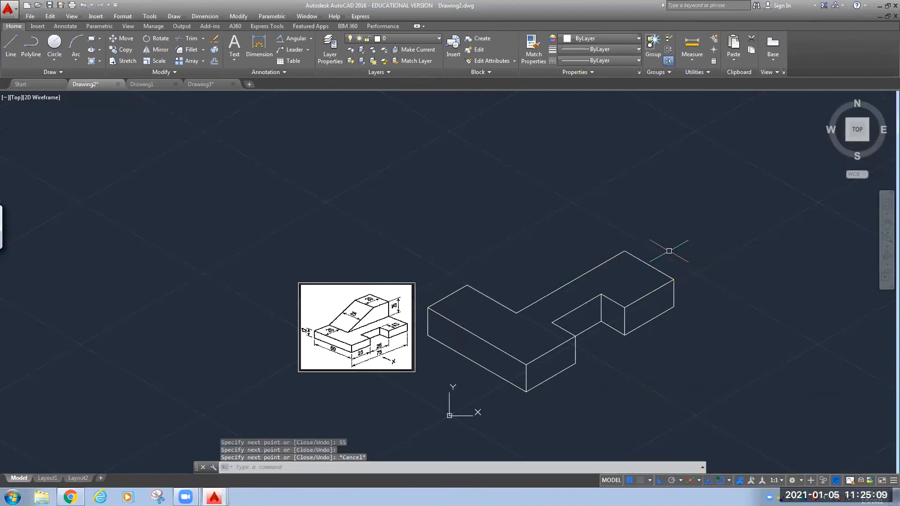
{"action": "type", "text": "l"}
{"action": "key", "text": "Return"}
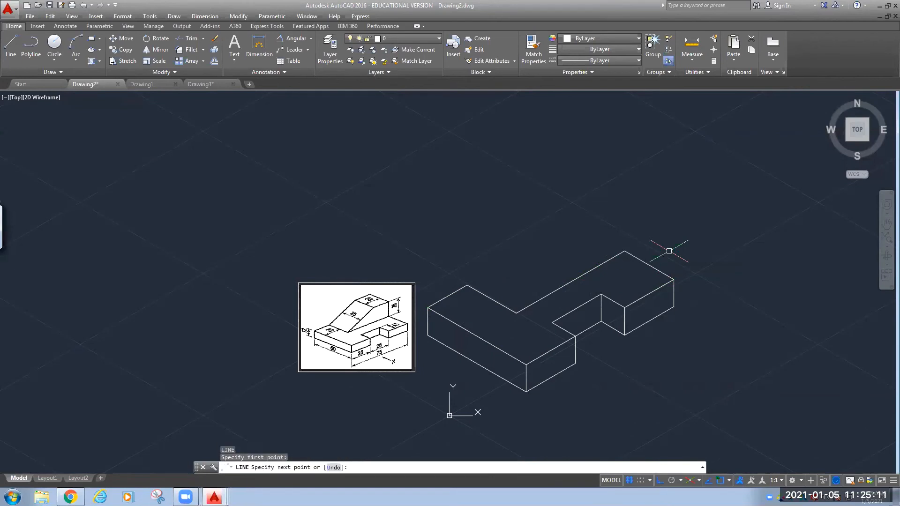
Draw a 25-unit vertical edge up from the base's back top corner.
{"action": "left_click", "coordinate": [625, 252]}
{"action": "key", "text": "F5"}
{"action": "key", "text": "F5"}
{"action": "type", "text": "25"}
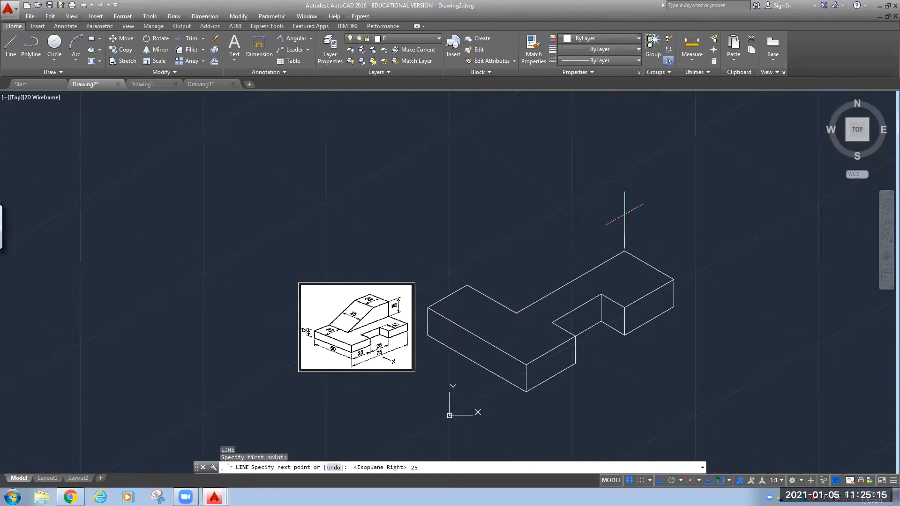
{"action": "key", "text": "Return"}
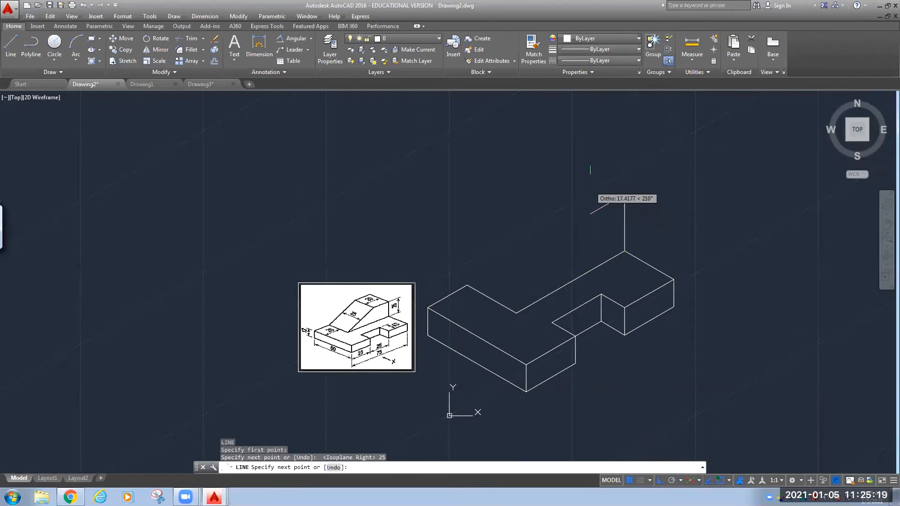
Draw the raised block's 20 by 25 isometric top face, closing it at the vertical edge.
{"action": "type", "text": "20"}
{"action": "key", "text": "Return"}
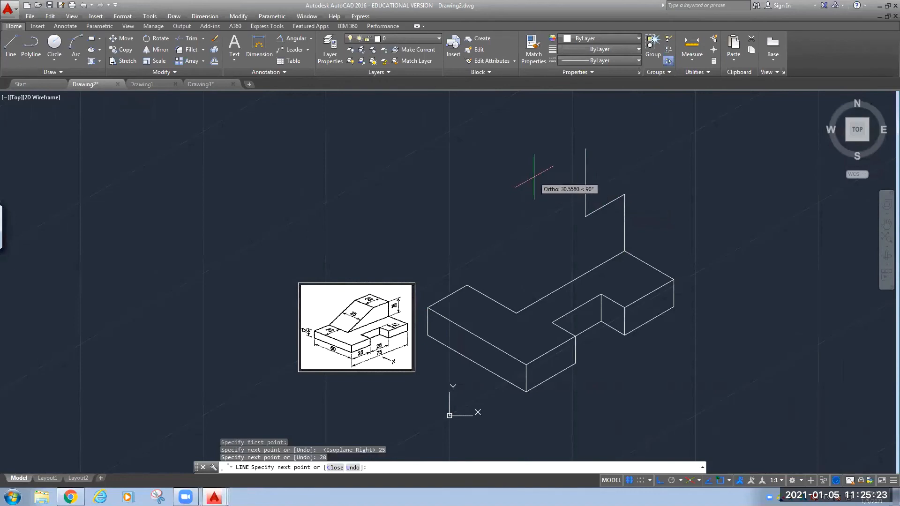
{"action": "key", "text": "F5"}
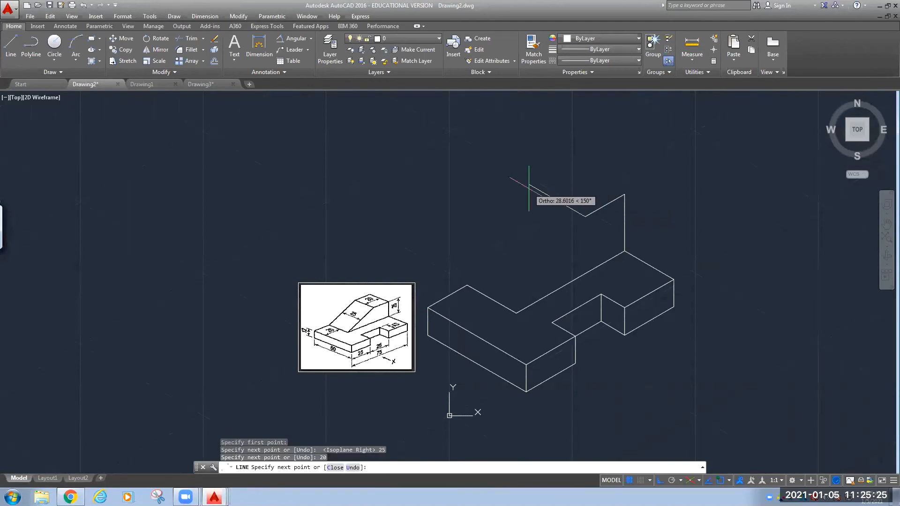
{"action": "type", "text": "25"}
{"action": "key", "text": "Return"}
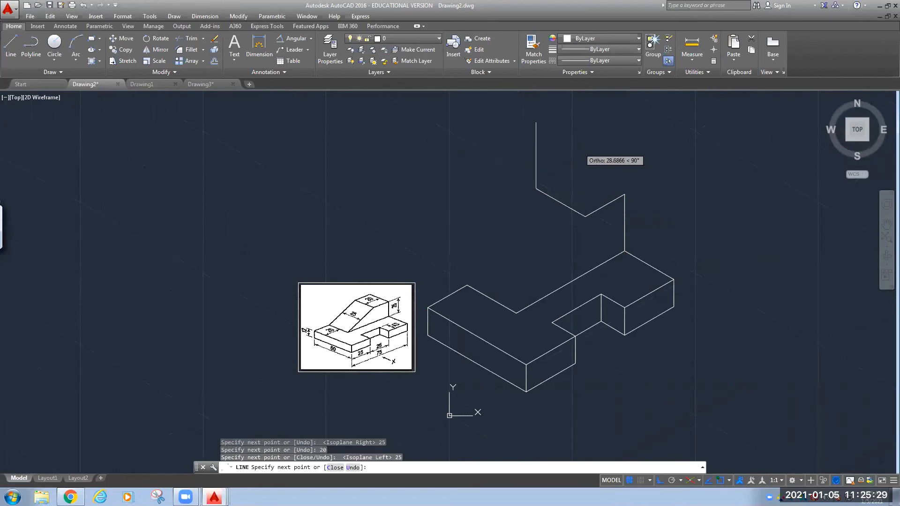
{"action": "key", "text": "F5"}
{"action": "key", "text": "F5"}
{"action": "key", "text": "F5"}
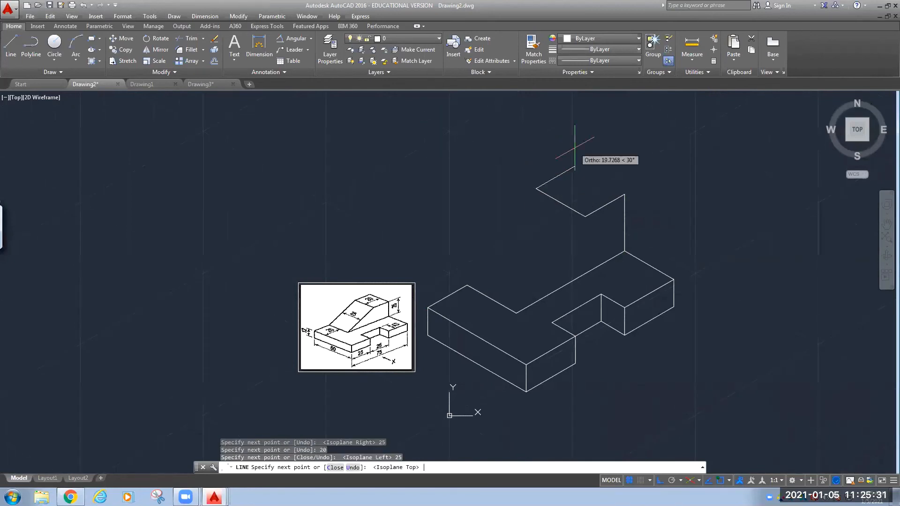
{"action": "key", "text": "F5"}
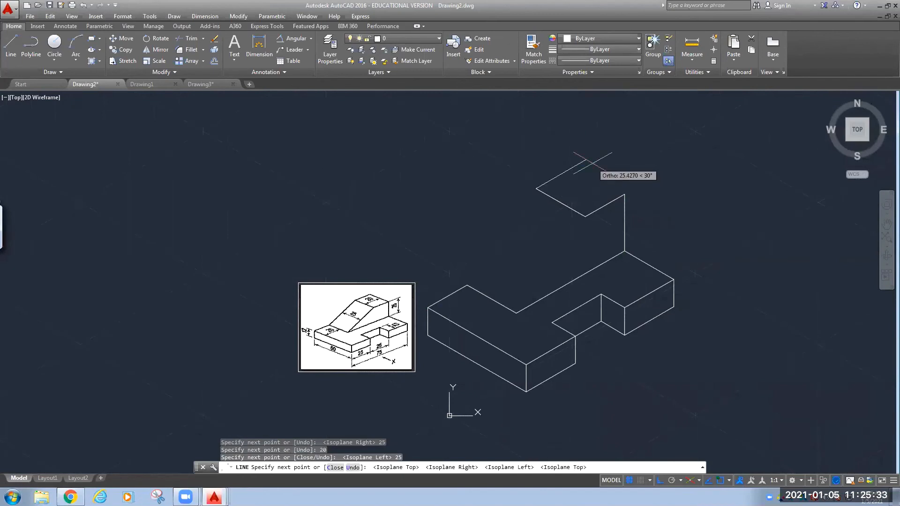
{"action": "key", "text": "F5"}
{"action": "key", "text": "F5"}
{"action": "key", "text": "F5"}
{"action": "key", "text": "F5"}
{"action": "key", "text": "F5"}
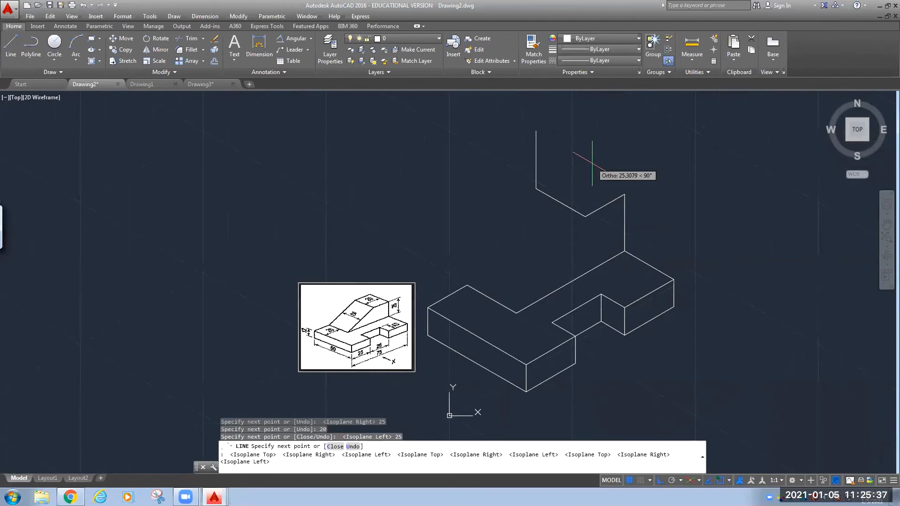
{"action": "key", "text": "F5"}
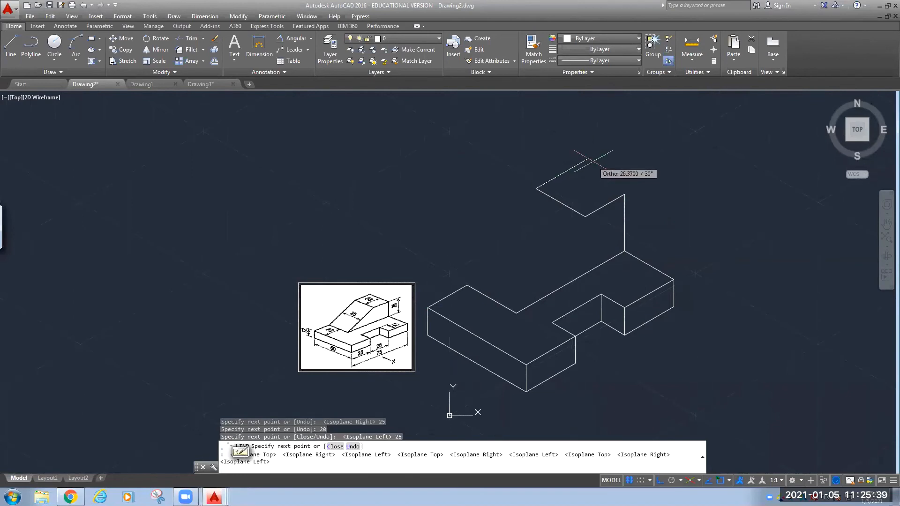
{"action": "type", "text": "20"}
{"action": "key", "text": "Return"}
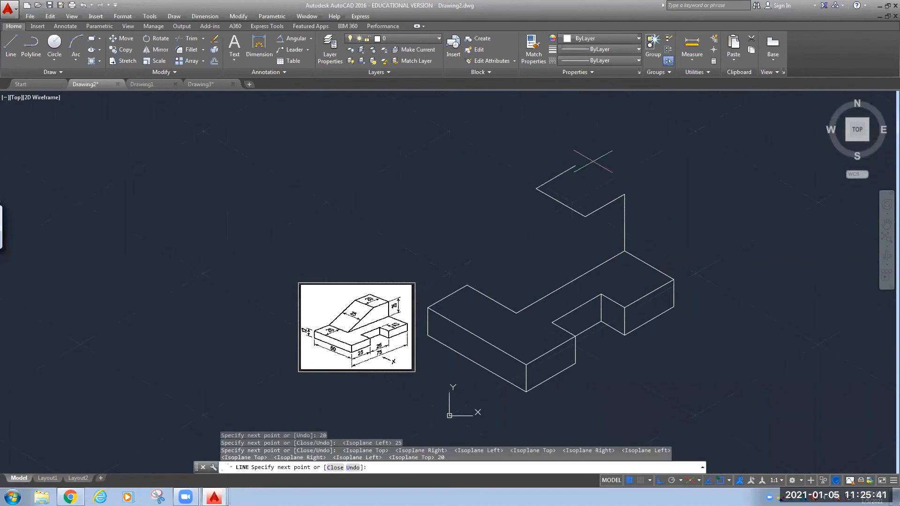
{"action": "left_click", "coordinate": [625, 194]}
{"action": "key", "text": "Escape"}
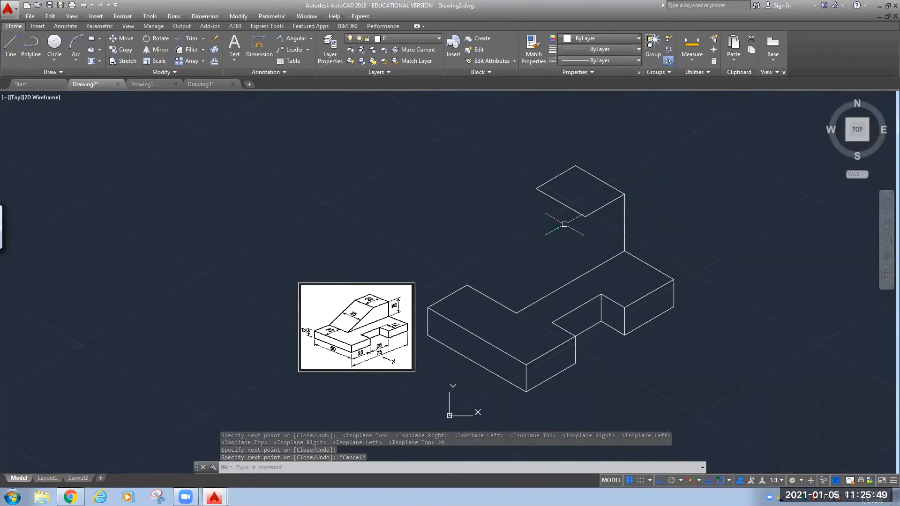
With Ortho off, draw the two sloped edges from the top face's corners down to the base.
{"action": "type", "text": "l"}
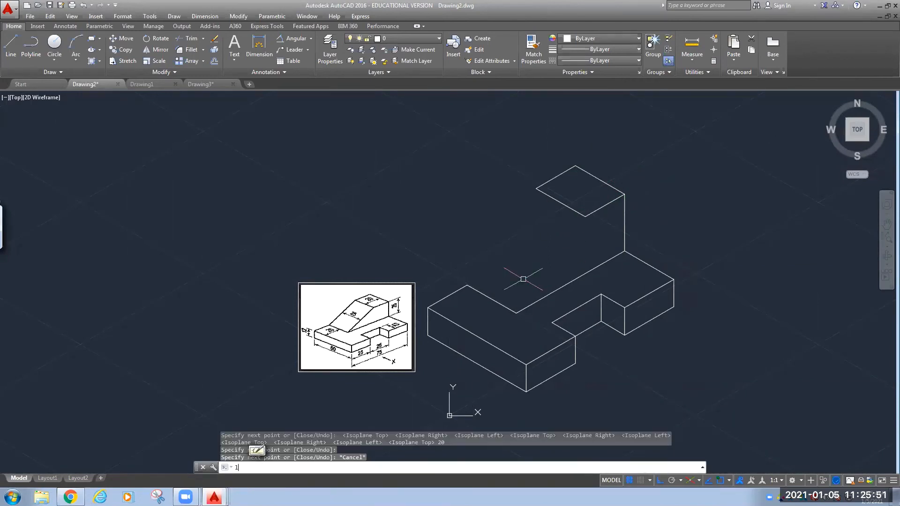
{"action": "key", "text": "Return"}
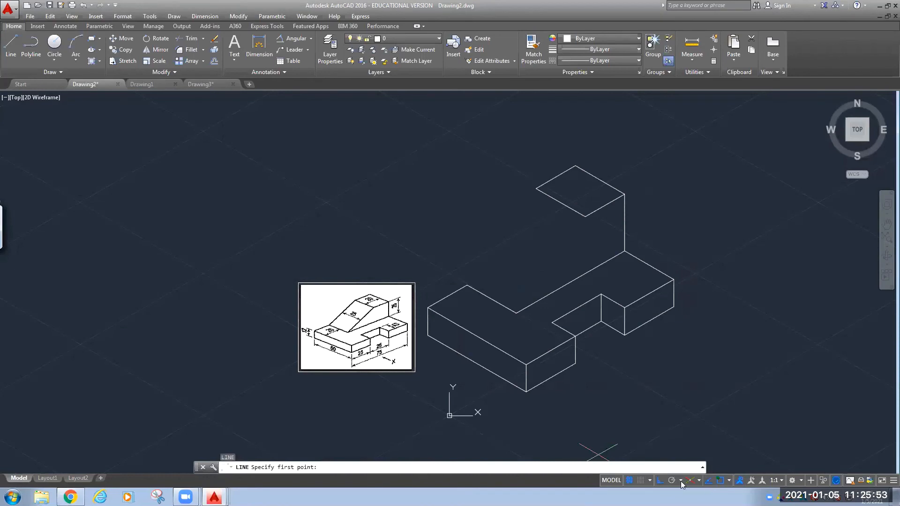
{"action": "left_click", "coordinate": [660, 481]}
{"action": "left_click", "coordinate": [585, 217]}
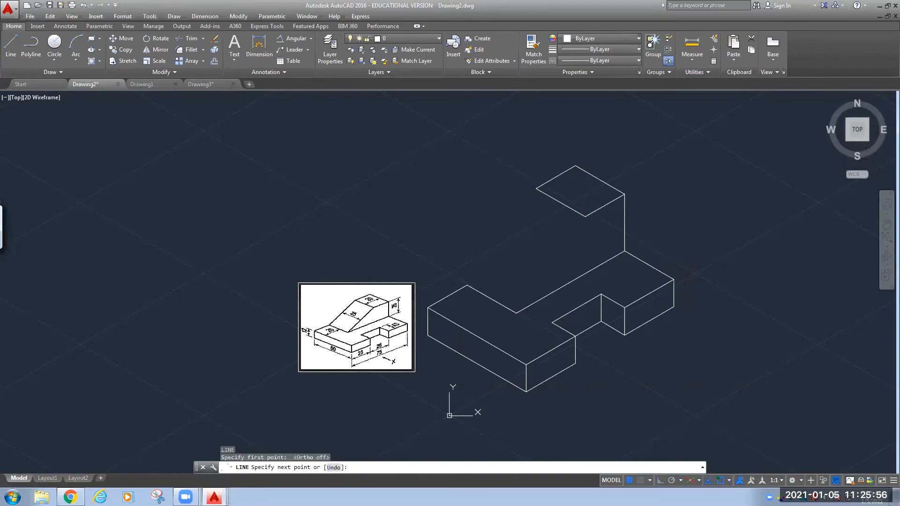
{"action": "left_click", "coordinate": [516, 313]}
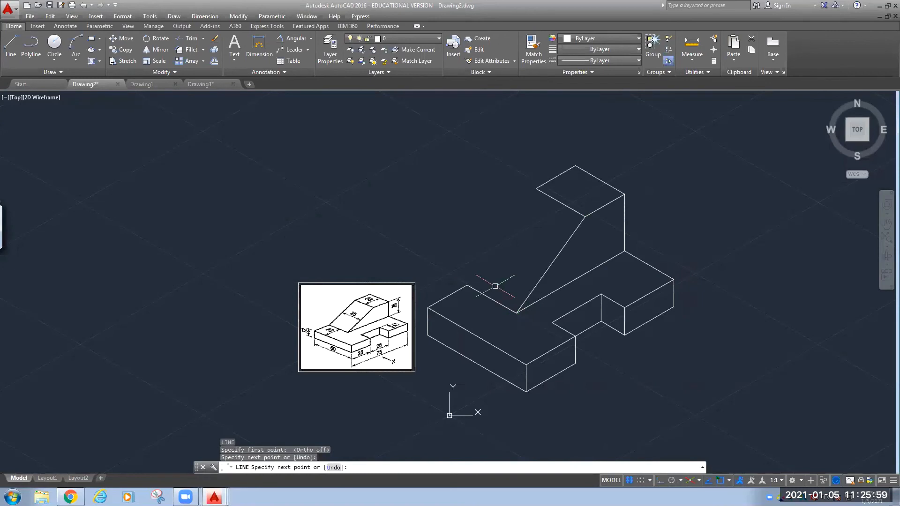
{"action": "key", "text": "Return"}
{"action": "key", "text": "Return"}
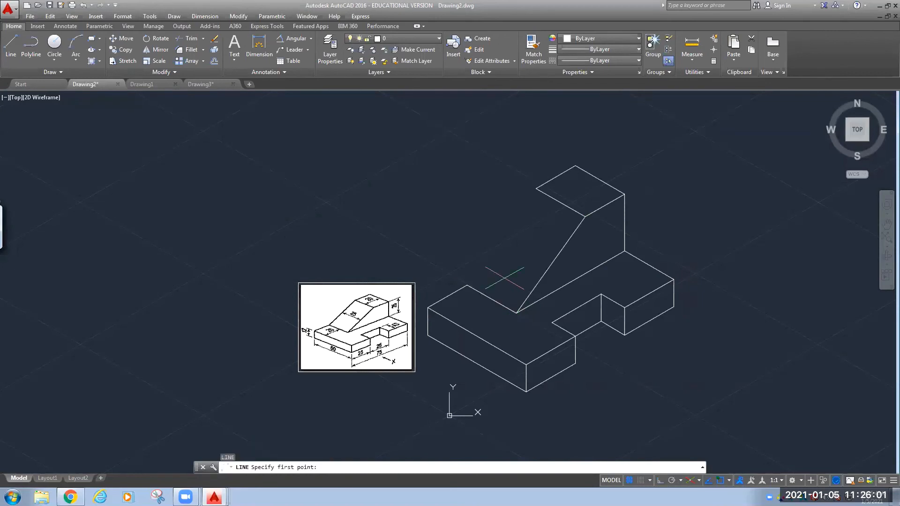
{"action": "left_click", "coordinate": [536, 188]}
{"action": "left_click", "coordinate": [467, 285]}
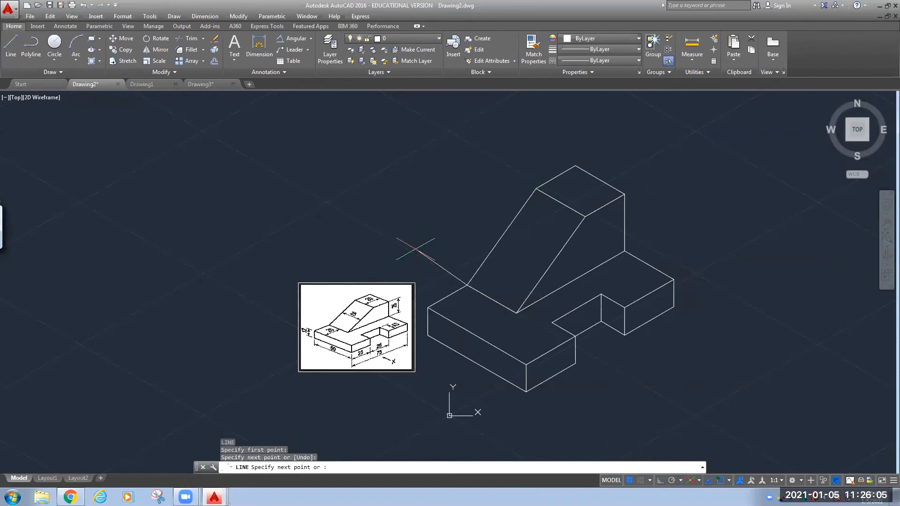
{"action": "key", "text": "Escape"}
{"action": "mouse_move", "coordinate": [412, 243]}
{"action": "middle_mouse_down"}
{"action": "mouse_move", "coordinate": [290, 229]}
{"action": "mouse_move", "coordinate": [236, 185]}
{"action": "middle_mouse_up"}
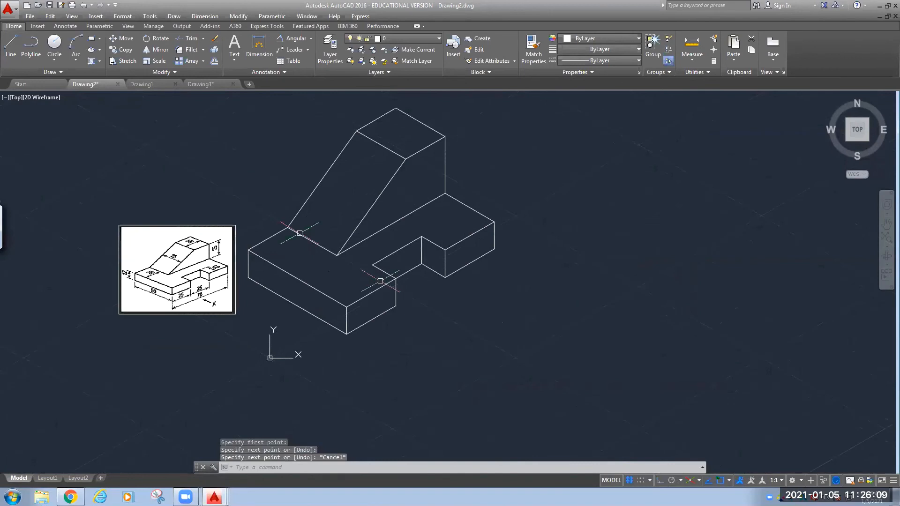
Move the reference sketch image below the isometric model.
{"action": "middle_click_drag", "start_coordinate": [408, 387], "coordinate": [369, 370]}
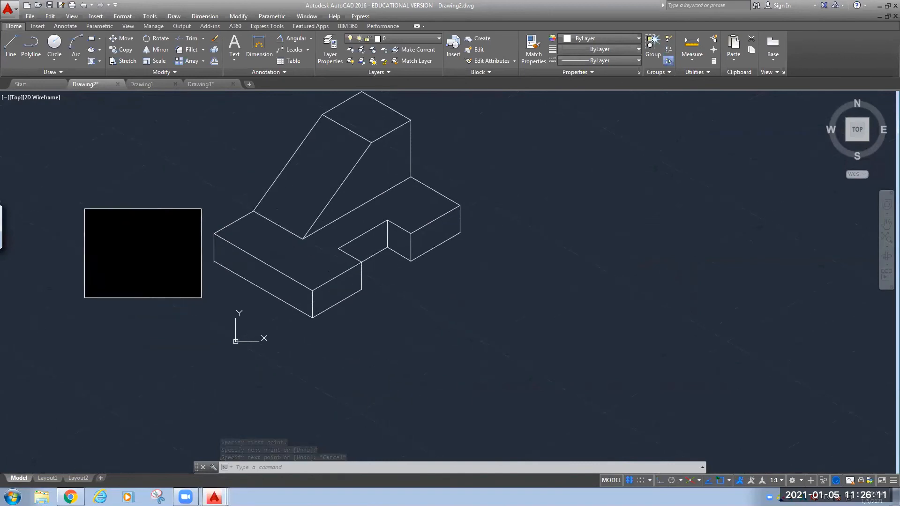
{"action": "left_click", "coordinate": [123, 39]}
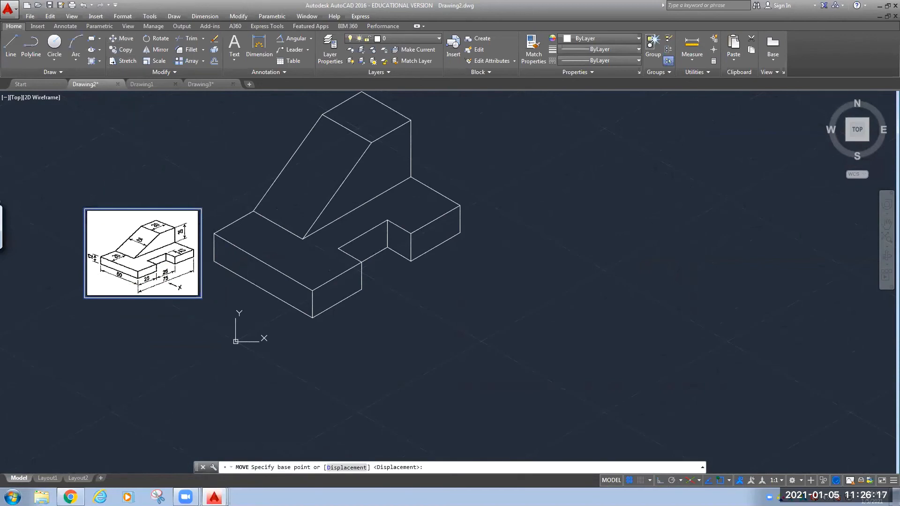
{"action": "left_click", "coordinate": [86, 209]}
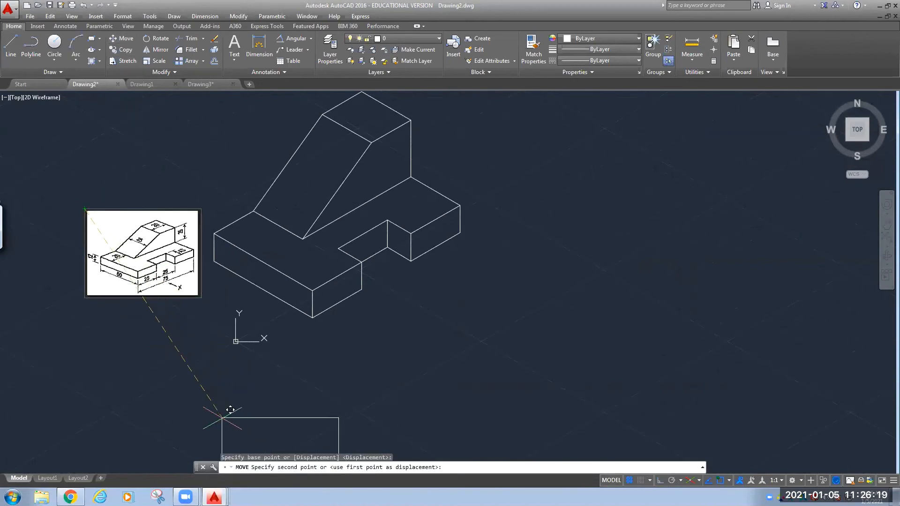
{"action": "left_click", "coordinate": [223, 417]}
{"action": "mouse_move", "coordinate": [360, 333]}
{"action": "middle_mouse_down"}
{"action": "mouse_move", "coordinate": [283, 296]}
{"action": "mouse_move", "coordinate": [230, 313]}
{"action": "middle_mouse_up"}
{"action": "scroll", "coordinate": [295, 303], "scroll_direction": "down", "scroll_amount": 2}
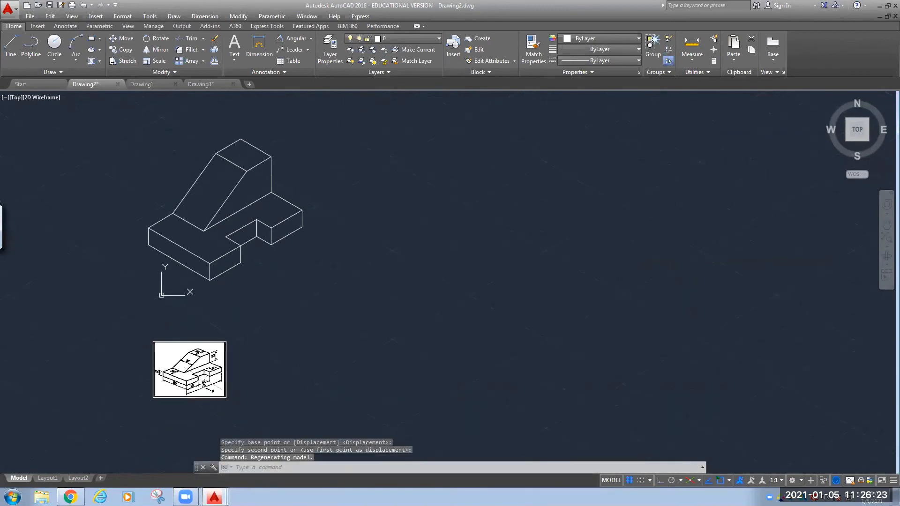
Enlarge the reference image by stretching its bottom-right corner grip.
{"action": "left_click", "coordinate": [225, 387]}
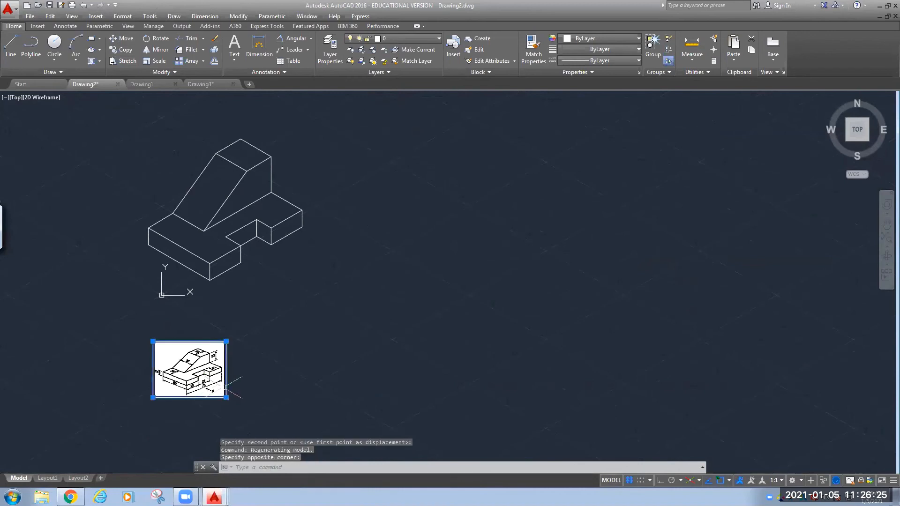
{"action": "left_click", "coordinate": [225, 397]}
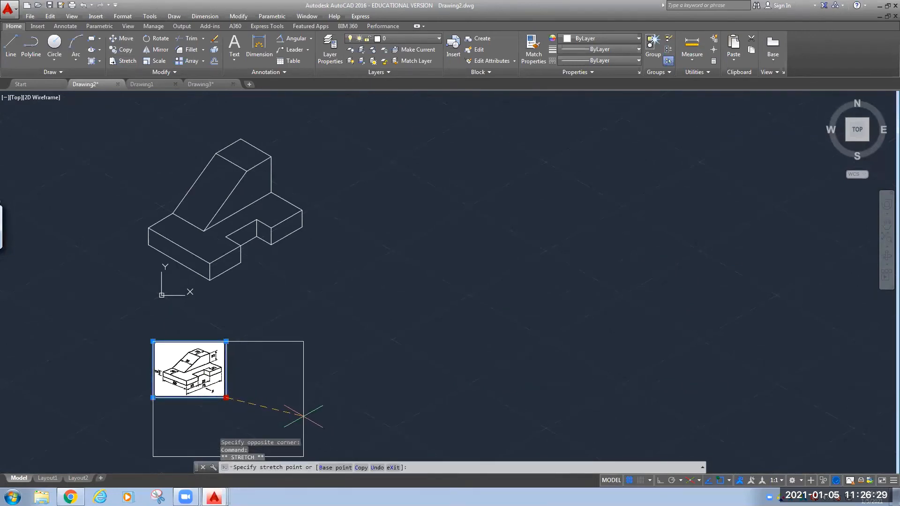
{"action": "left_click", "coordinate": [304, 415]}
{"action": "left_click", "coordinate": [365, 360]}
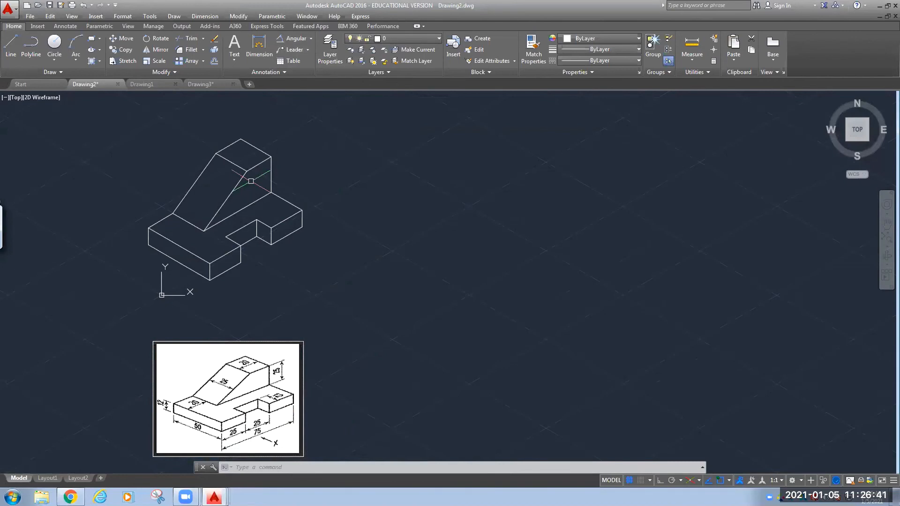
Add an aligned 25 dimension to the lower step's short front edge.
{"action": "left_click", "coordinate": [311, 39]}
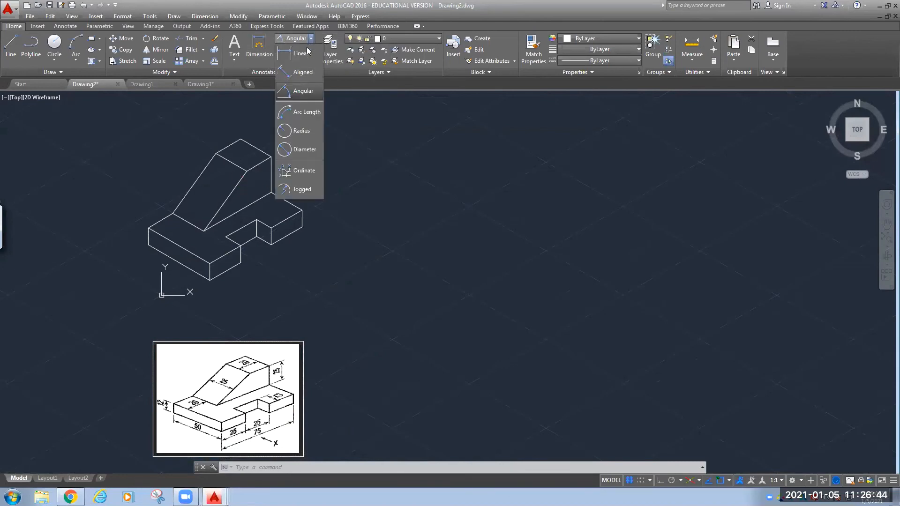
{"action": "left_click", "coordinate": [296, 74]}
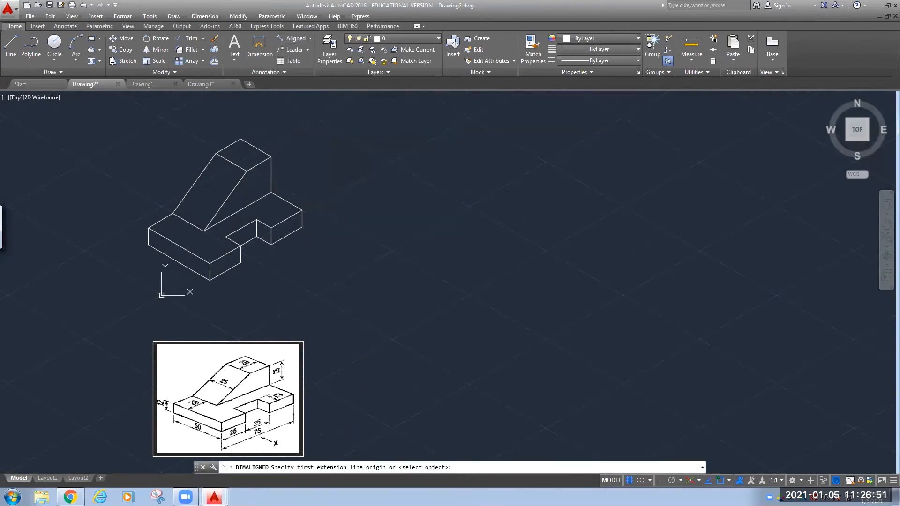
{"action": "left_click", "coordinate": [209, 280]}
{"action": "left_click", "coordinate": [240, 263]}
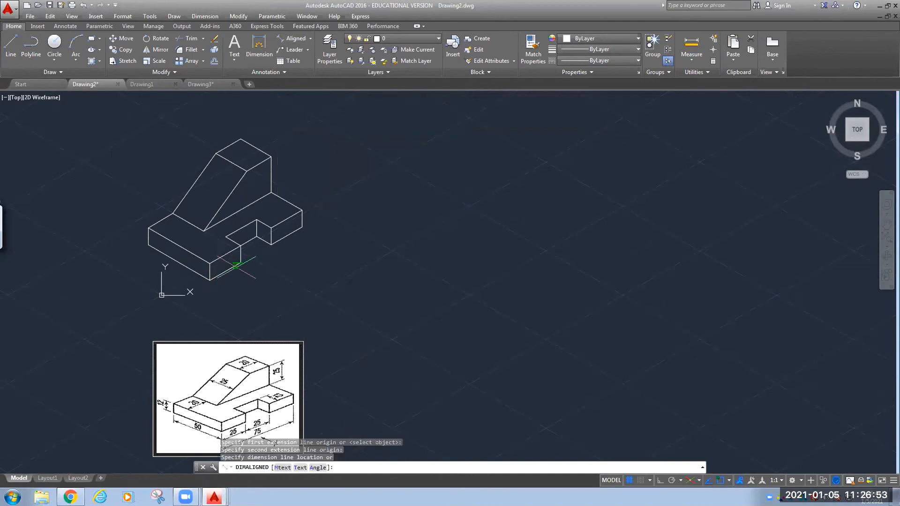
{"action": "left_click", "coordinate": [233, 281]}
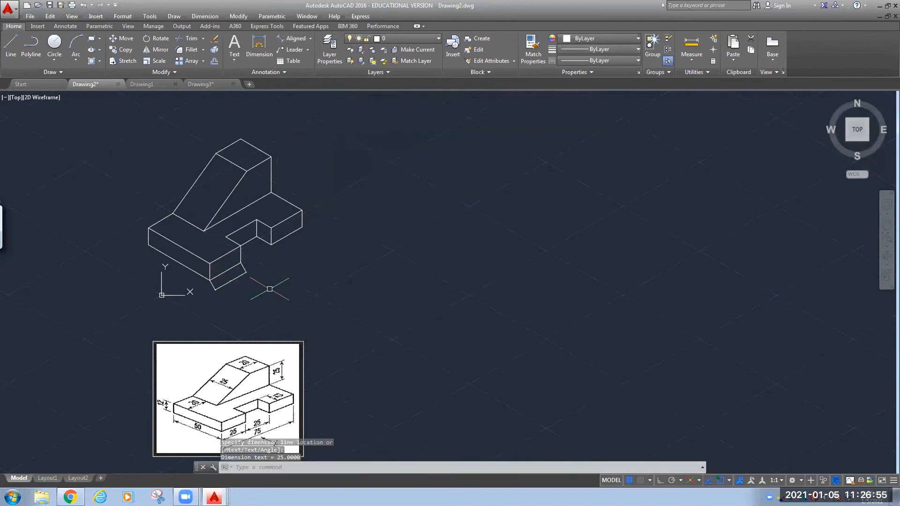
{"action": "type", "text": "di"}
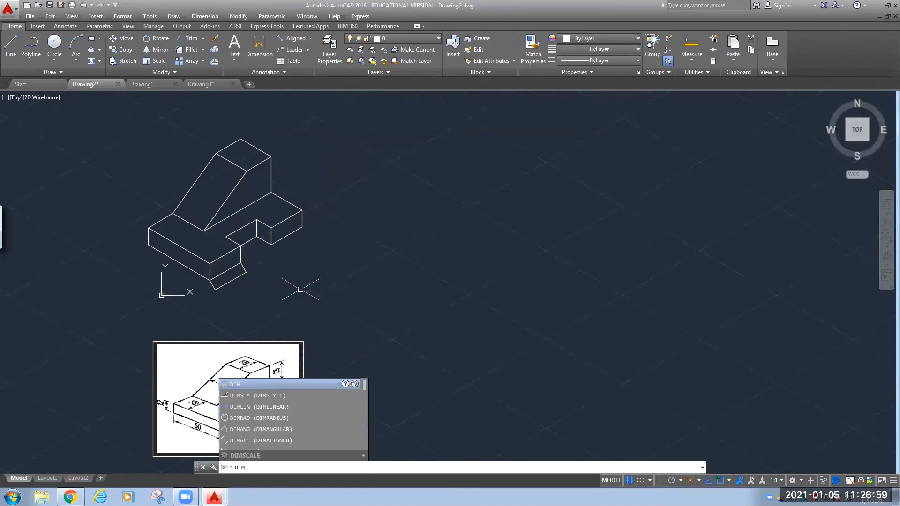
{"action": "type", "text": "mstyle"}
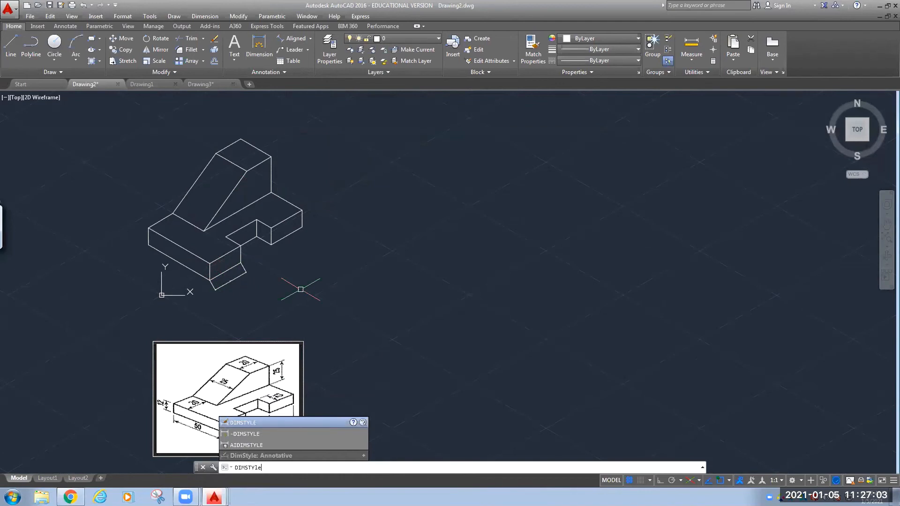
In the Standard dimension style, make dimension lines green, recolour extension lines and set arrow size 3.
{"action": "key", "text": "Return"}
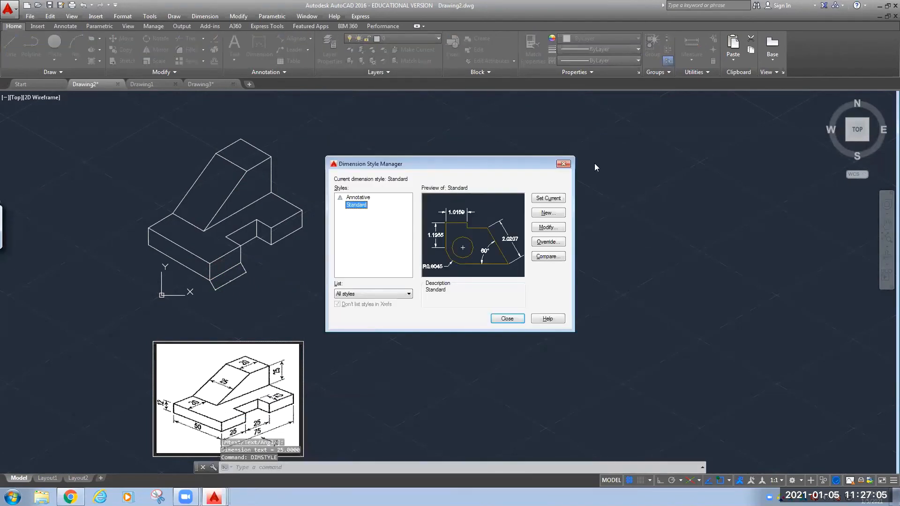
{"action": "left_click", "coordinate": [546, 227]}
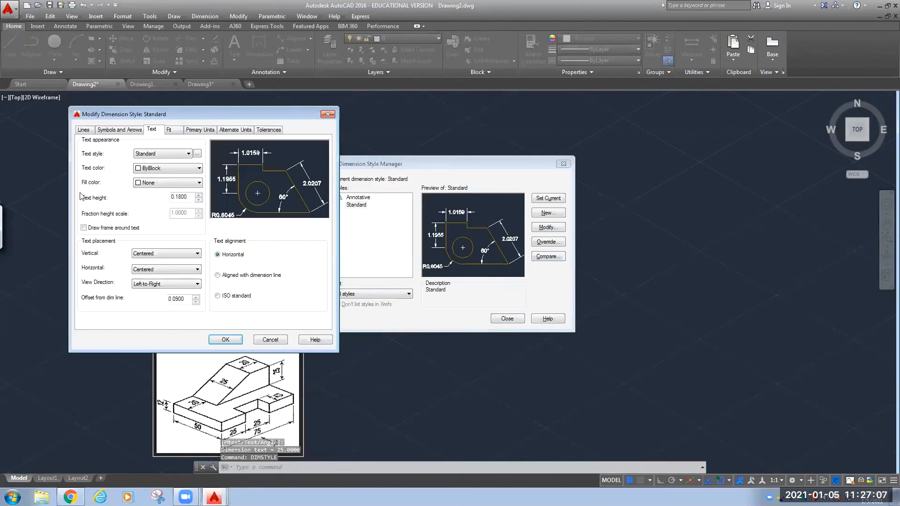
{"action": "left_click", "coordinate": [83, 130]}
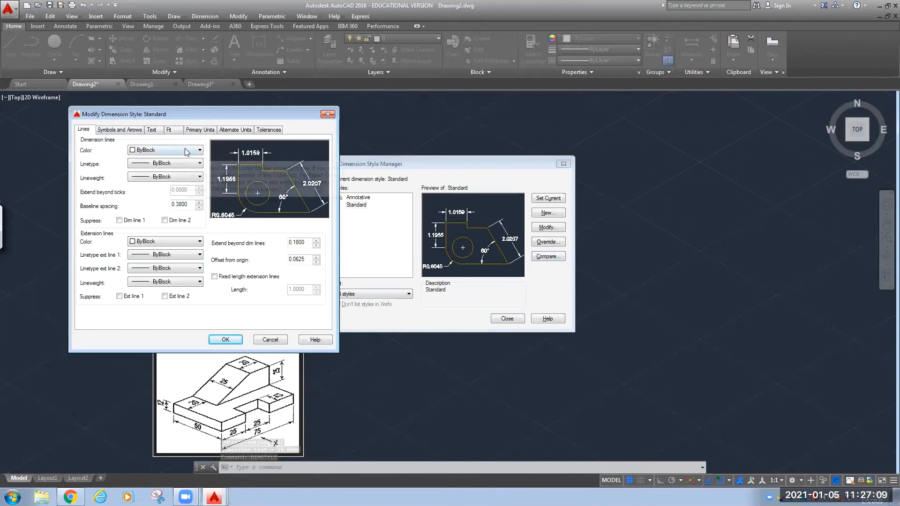
{"action": "left_click", "coordinate": [188, 150]}
{"action": "left_click", "coordinate": [169, 189]}
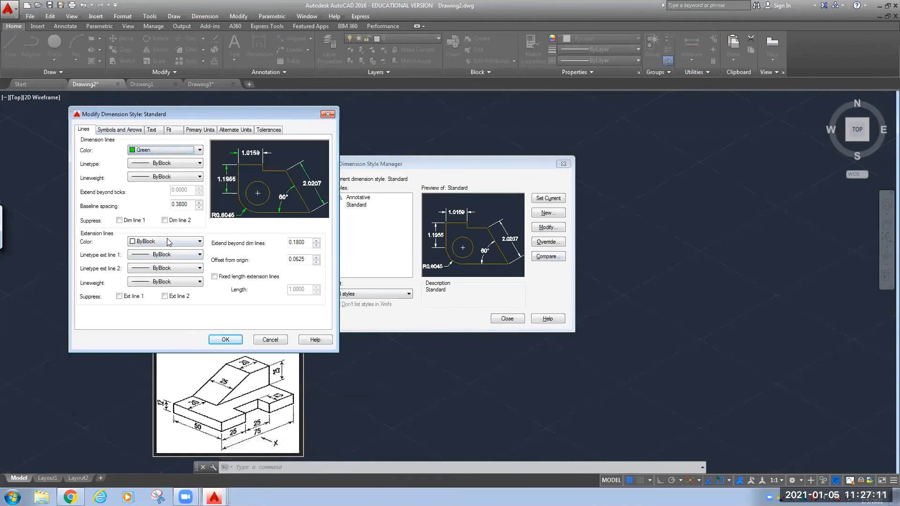
{"action": "left_click", "coordinate": [168, 242]}
{"action": "left_click", "coordinate": [160, 281]}
{"action": "left_click", "coordinate": [120, 130]}
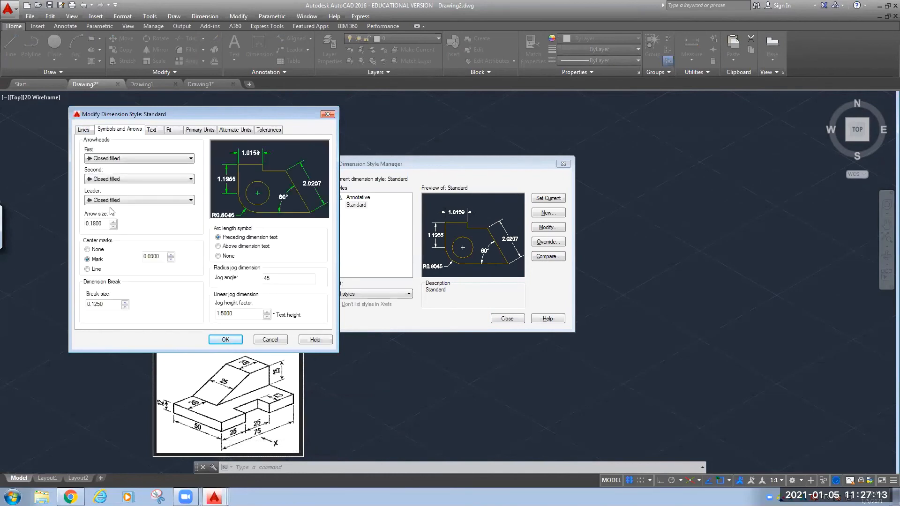
{"action": "double_click", "coordinate": [101, 224]}
{"action": "type", "text": "3"}
Set text height 8, precision 0, text aligned with dimension lines and red text colour, then apply.
{"action": "left_click", "coordinate": [152, 130]}
{"action": "double_click", "coordinate": [186, 200]}
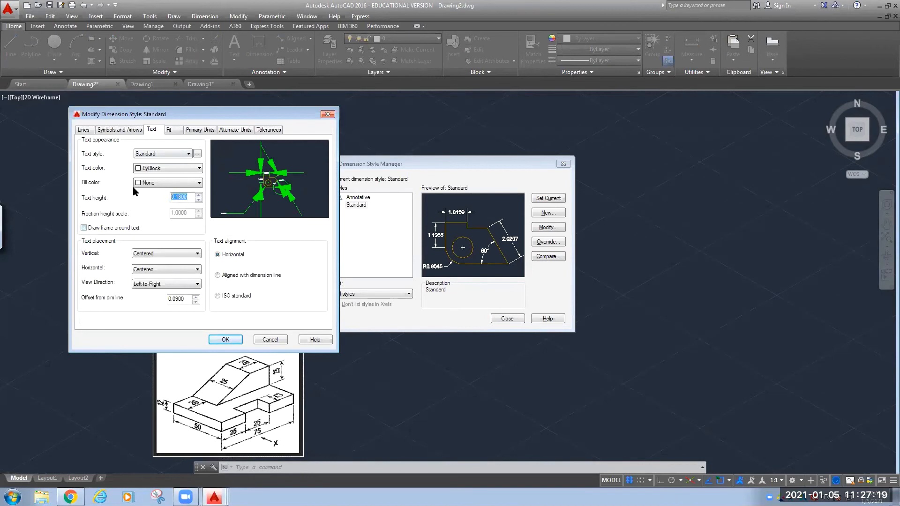
{"action": "left_click", "coordinate": [169, 129]}
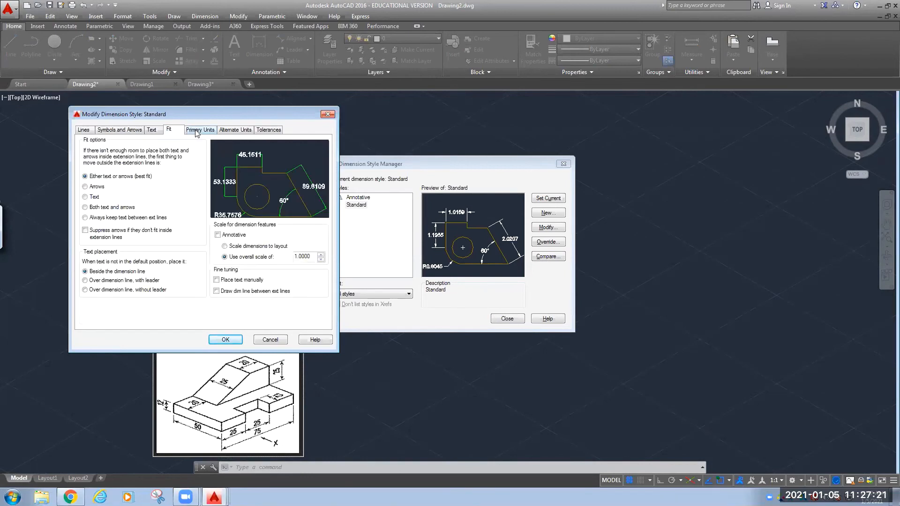
{"action": "left_click", "coordinate": [200, 130]}
{"action": "left_click", "coordinate": [161, 164]}
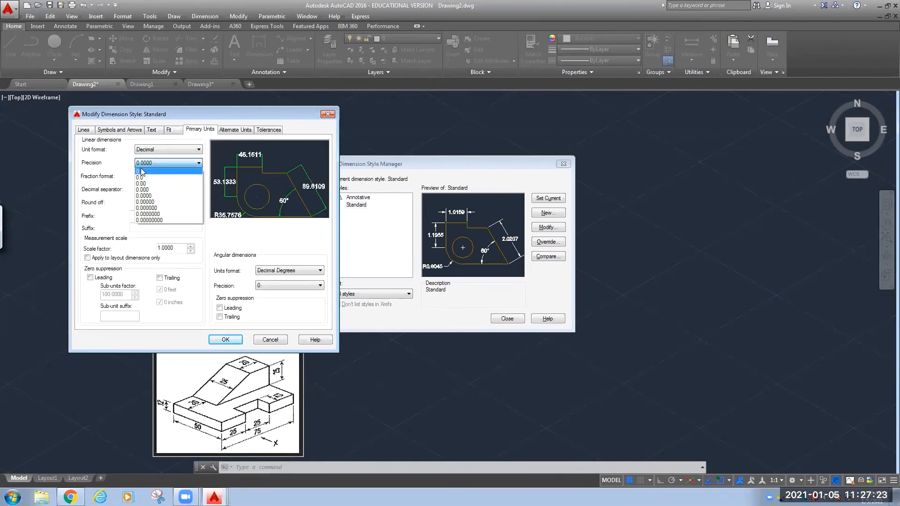
{"action": "left_click", "coordinate": [145, 170]}
{"action": "left_click", "coordinate": [229, 131]}
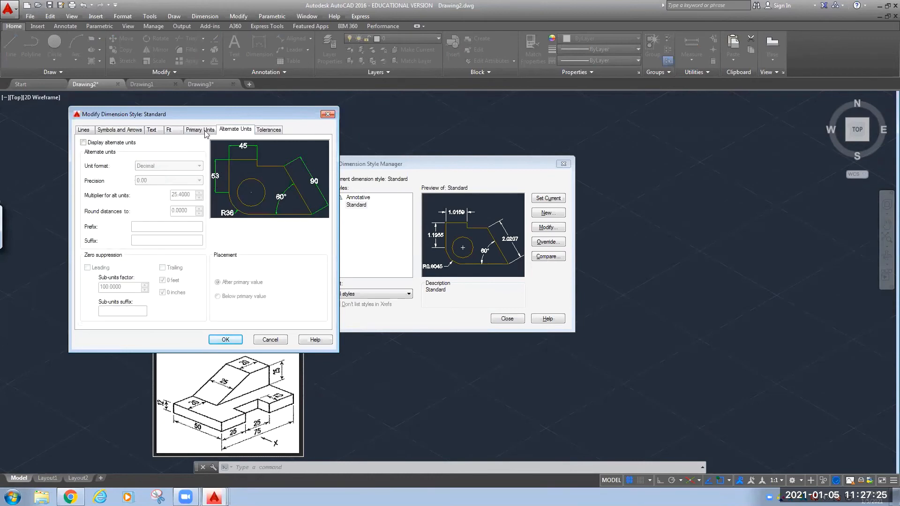
{"action": "left_click", "coordinate": [154, 131]}
{"action": "left_click", "coordinate": [230, 277]}
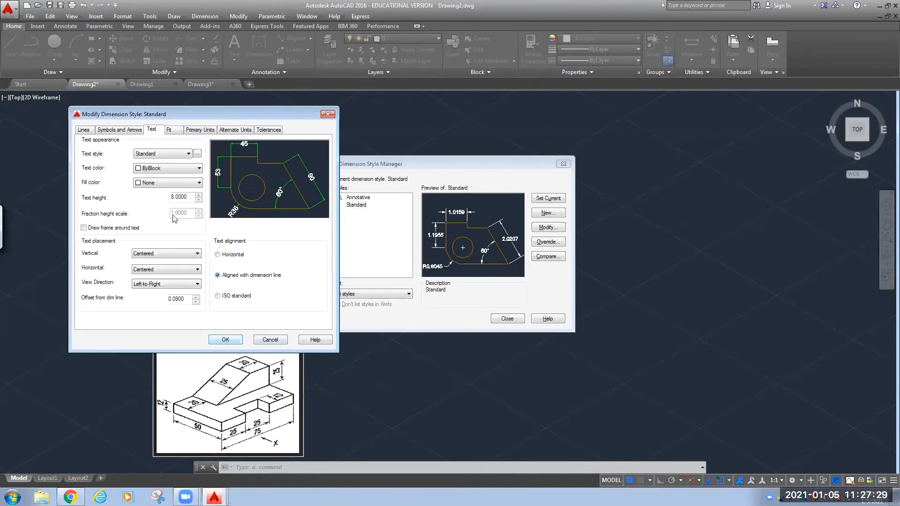
{"action": "left_click", "coordinate": [174, 169]}
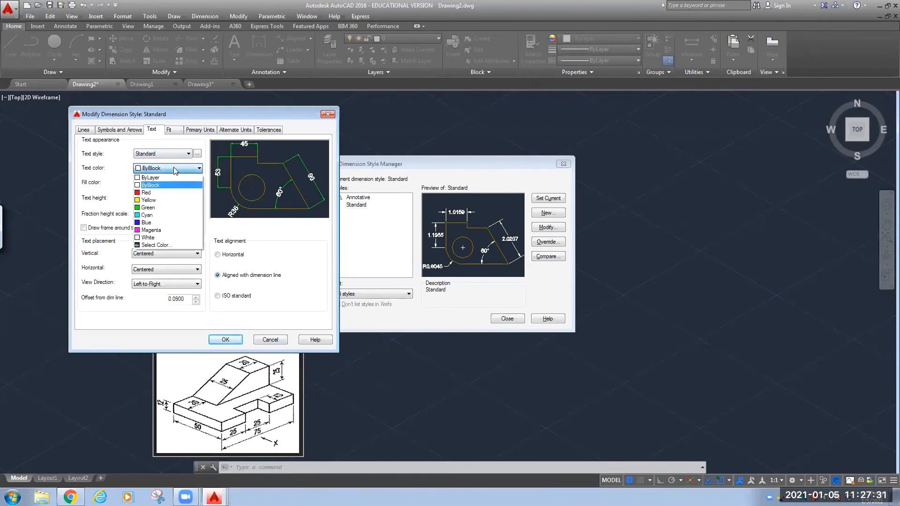
{"action": "left_click", "coordinate": [149, 193]}
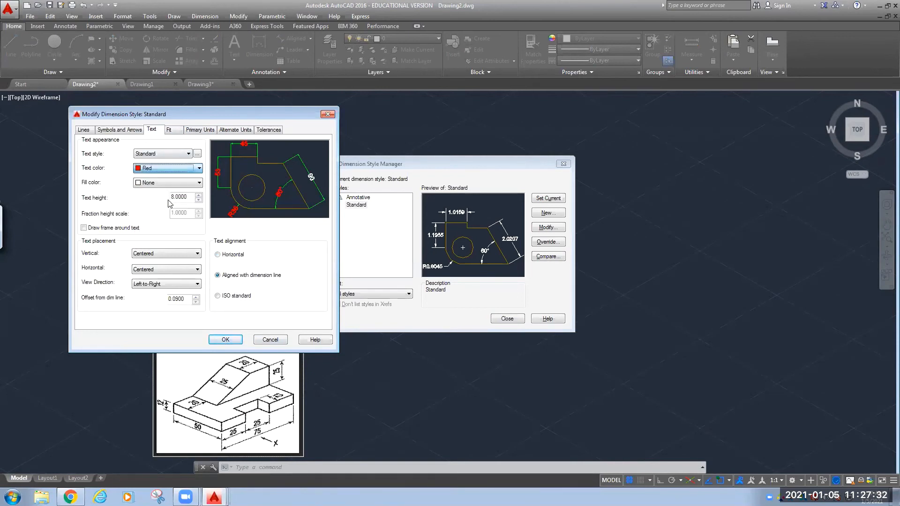
{"action": "left_click", "coordinate": [225, 342]}
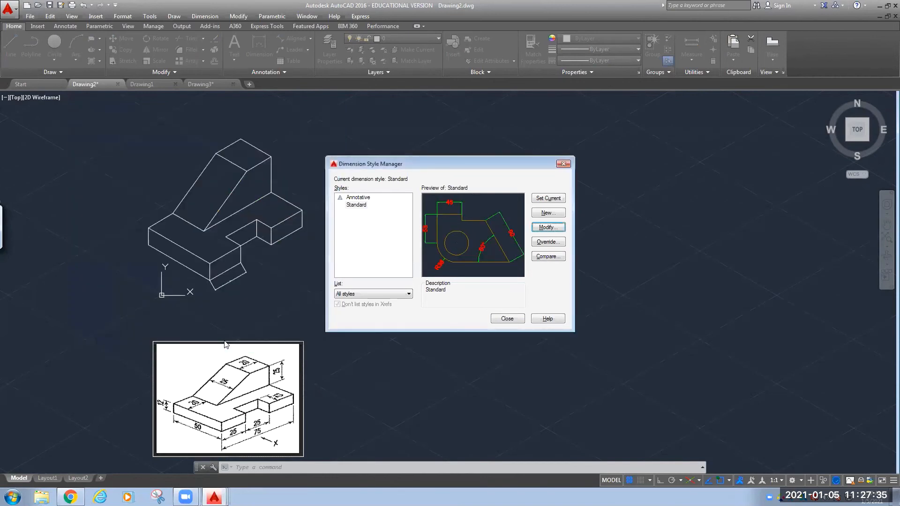
{"action": "left_click", "coordinate": [507, 319]}
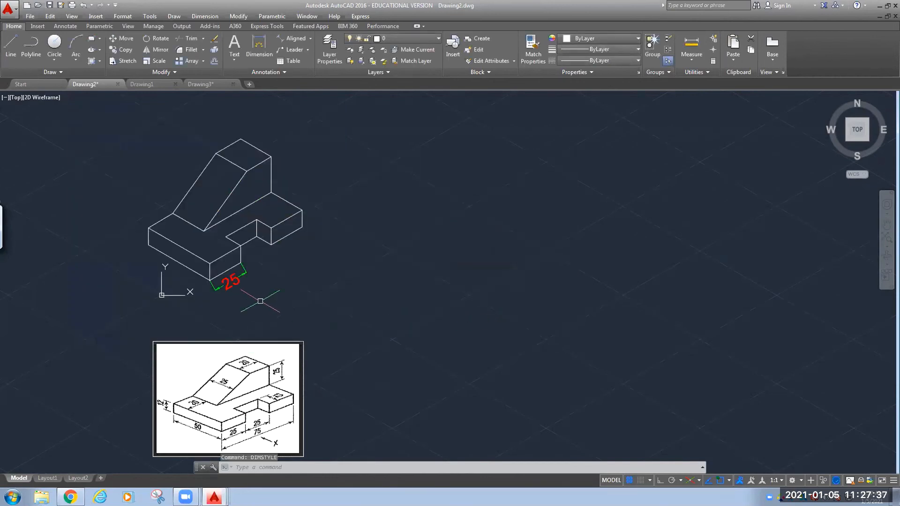
Add aligned dimensions of 25 and 25 along the front edge and 12 on the step.
{"action": "left_click", "coordinate": [291, 38]}
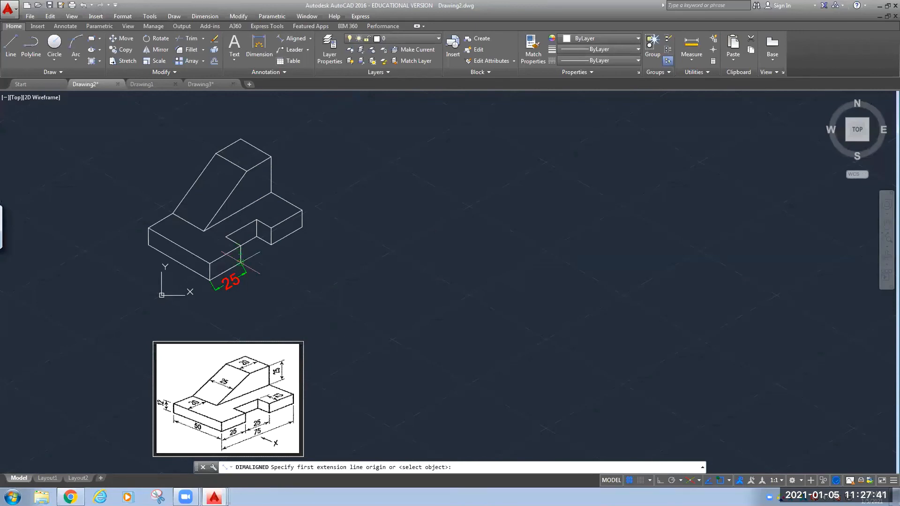
{"action": "left_click", "coordinate": [240, 261]}
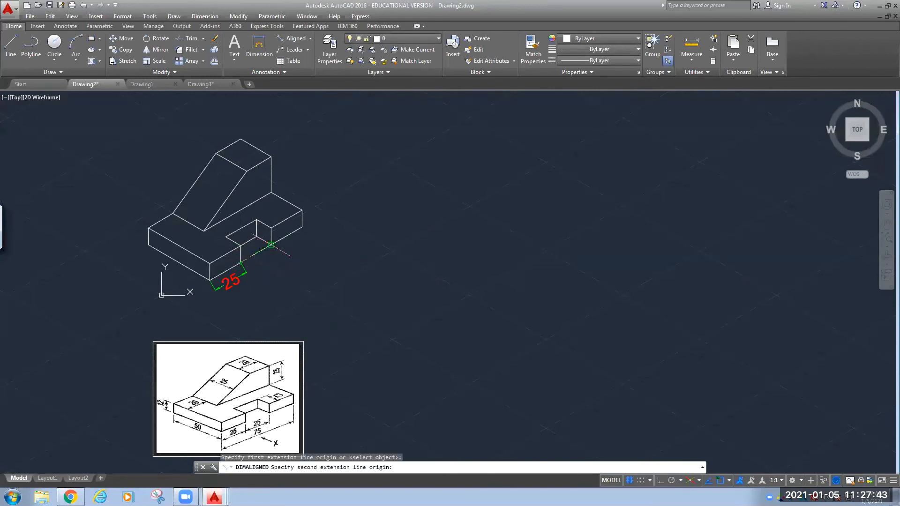
{"action": "left_click", "coordinate": [271, 244]}
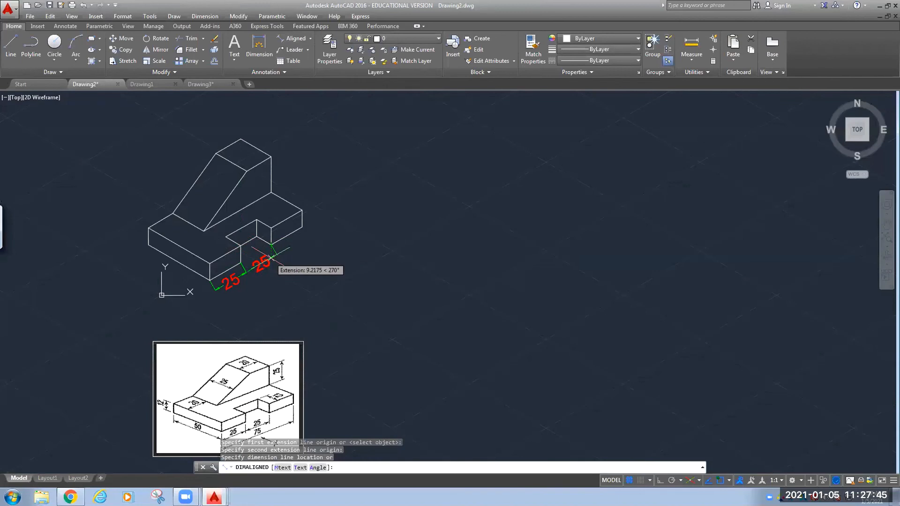
{"action": "left_click", "coordinate": [271, 257]}
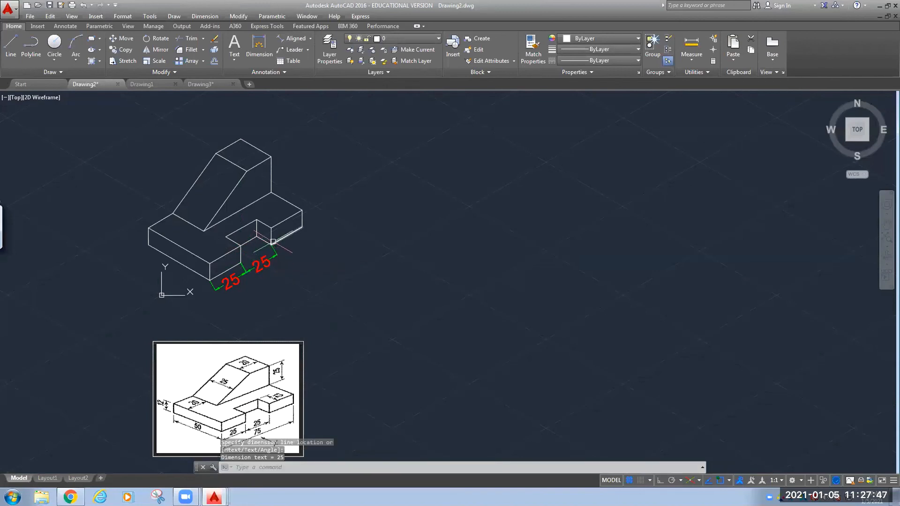
{"action": "left_click", "coordinate": [283, 39]}
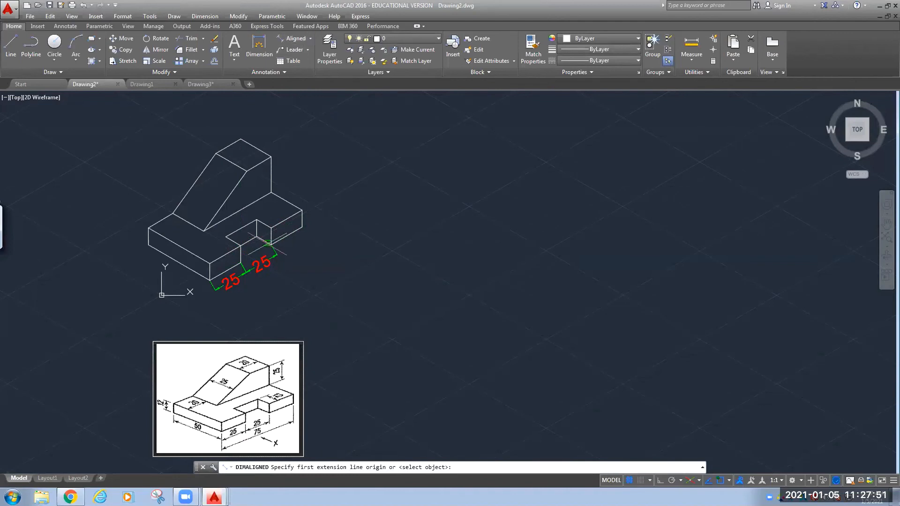
{"action": "left_click", "coordinate": [272, 244]}
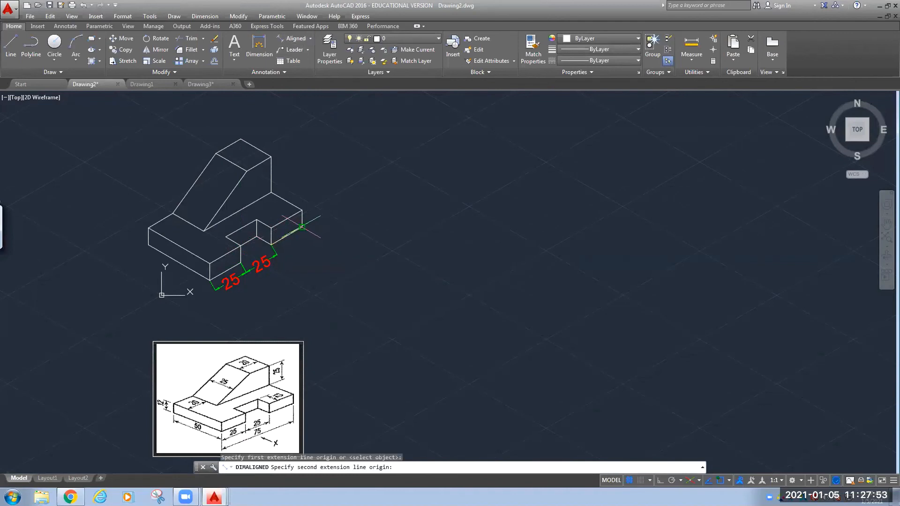
{"action": "left_click", "coordinate": [302, 228]}
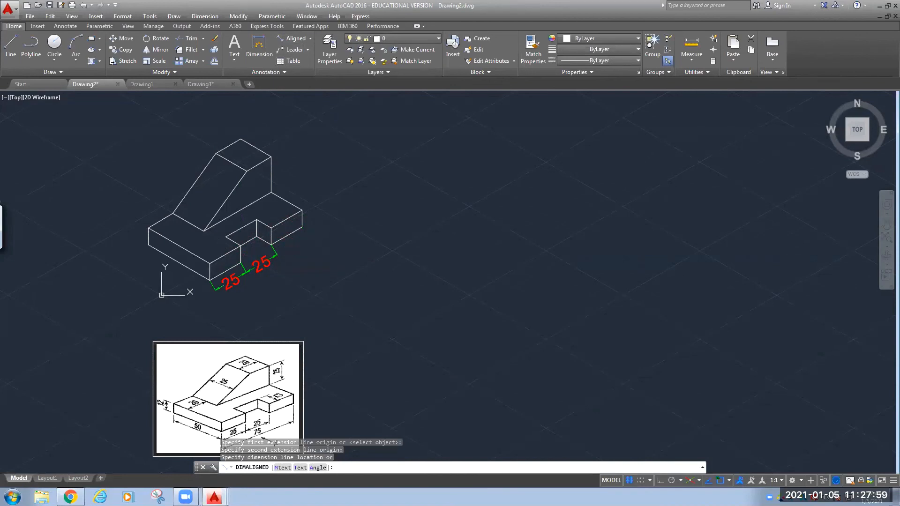
{"action": "left_click", "coordinate": [303, 240]}
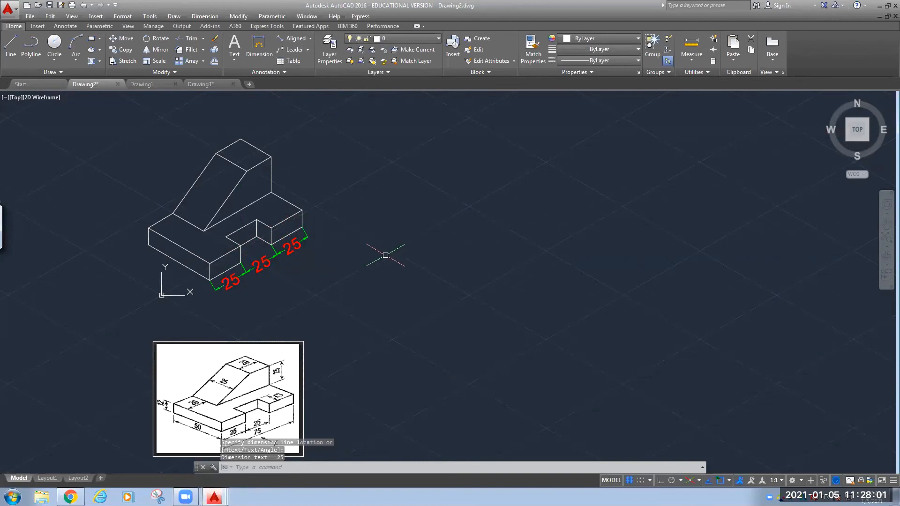
{"action": "left_click", "coordinate": [293, 38]}
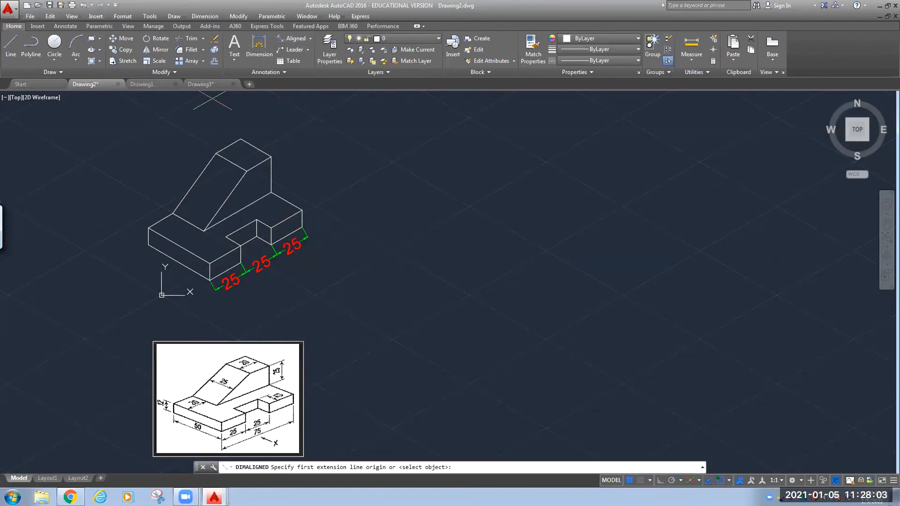
{"action": "left_click", "coordinate": [271, 228]}
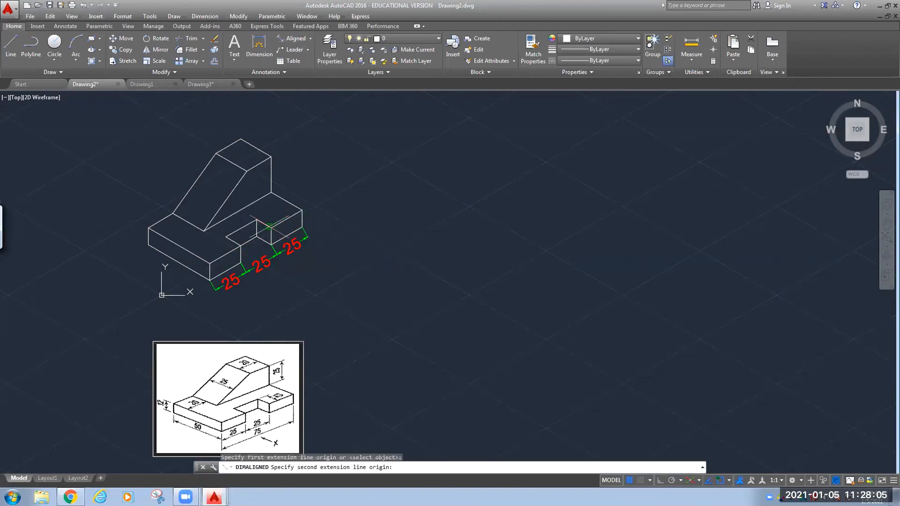
{"action": "left_click", "coordinate": [256, 219]}
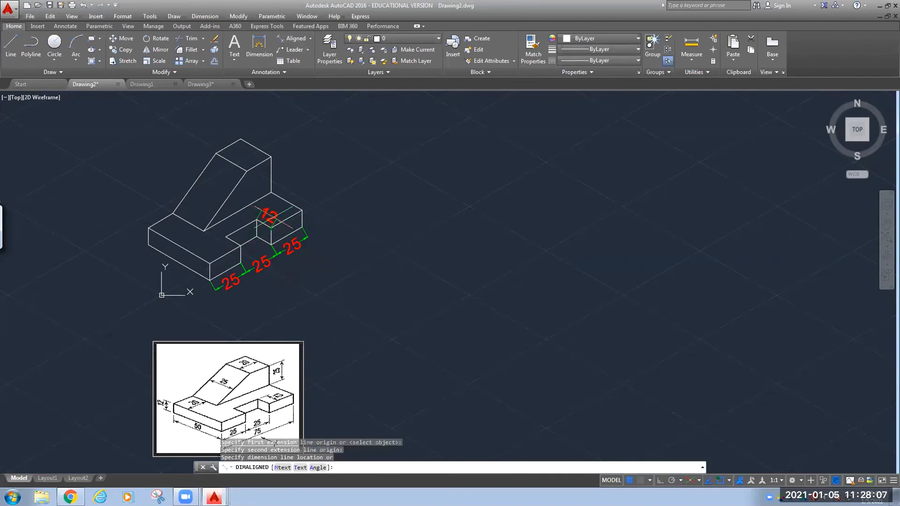
{"action": "left_click", "coordinate": [274, 214]}
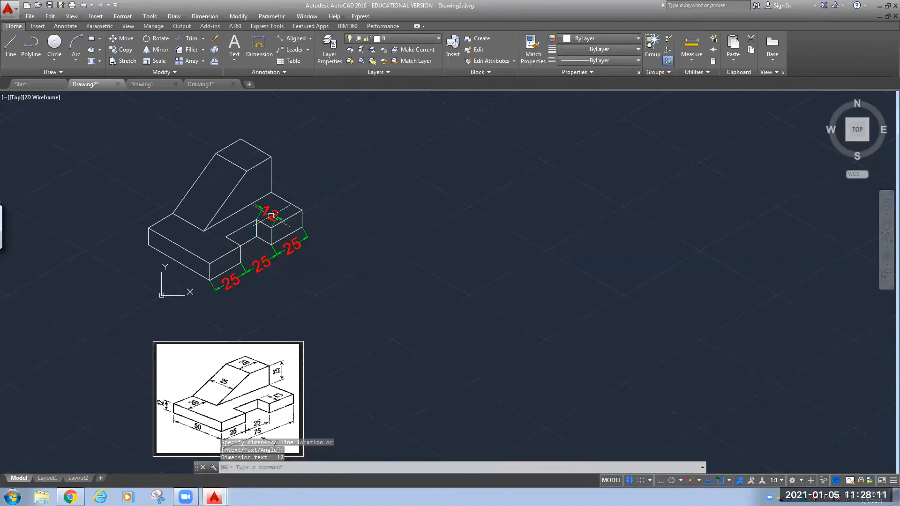
Add the 50 dimension along the left edge and the 12 height at the left end.
{"action": "left_click", "coordinate": [293, 38]}
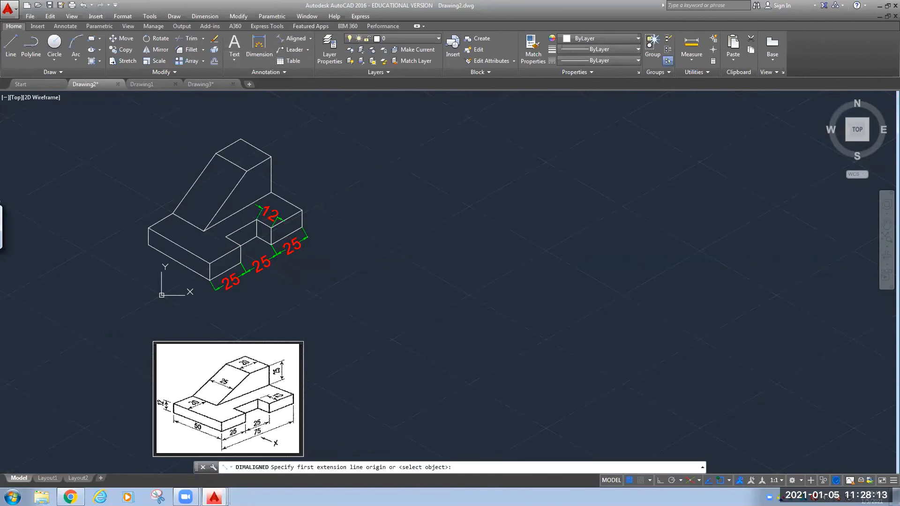
{"action": "left_click", "coordinate": [210, 279]}
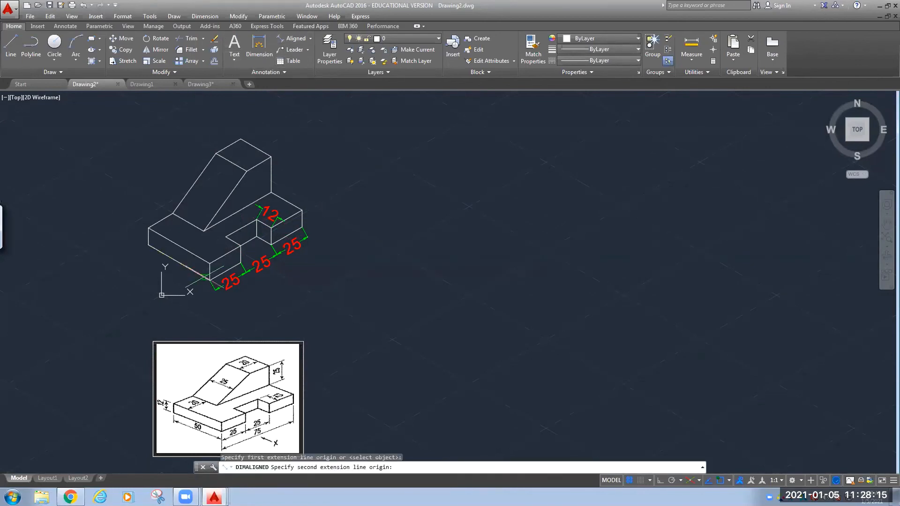
{"action": "left_click", "coordinate": [148, 243]}
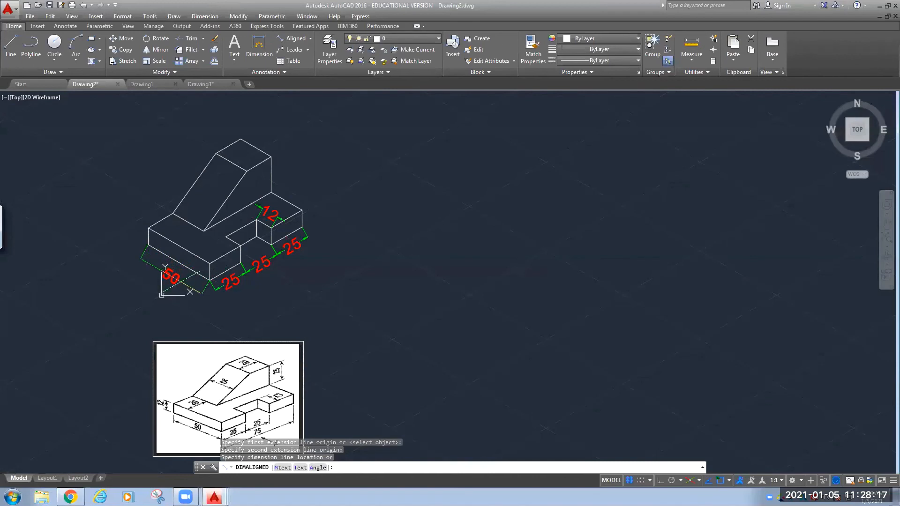
{"action": "left_click", "coordinate": [180, 282]}
{"action": "left_click", "coordinate": [293, 40]}
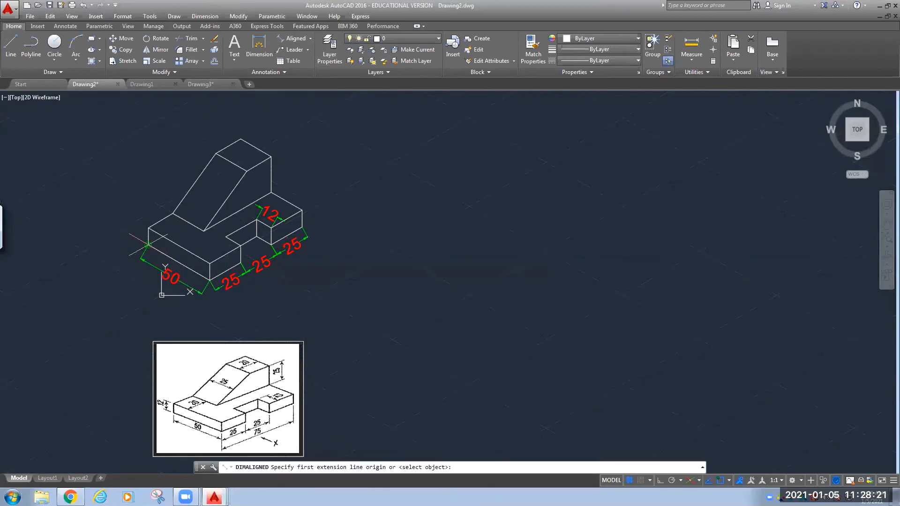
{"action": "left_click", "coordinate": [148, 243]}
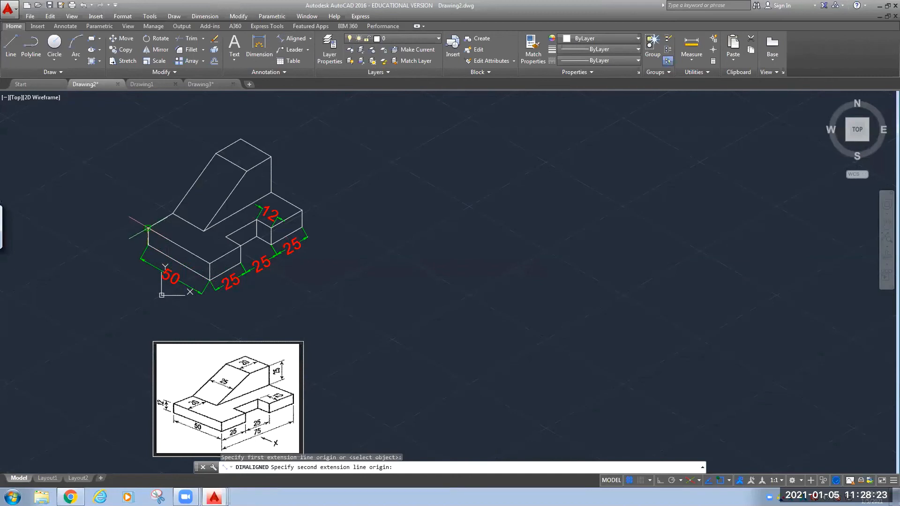
{"action": "left_click", "coordinate": [148, 229]}
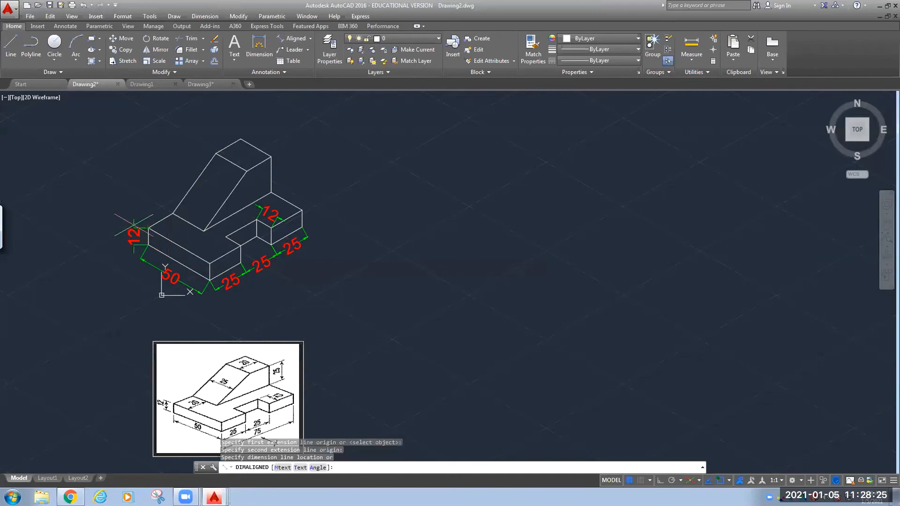
{"action": "left_click", "coordinate": [134, 227]}
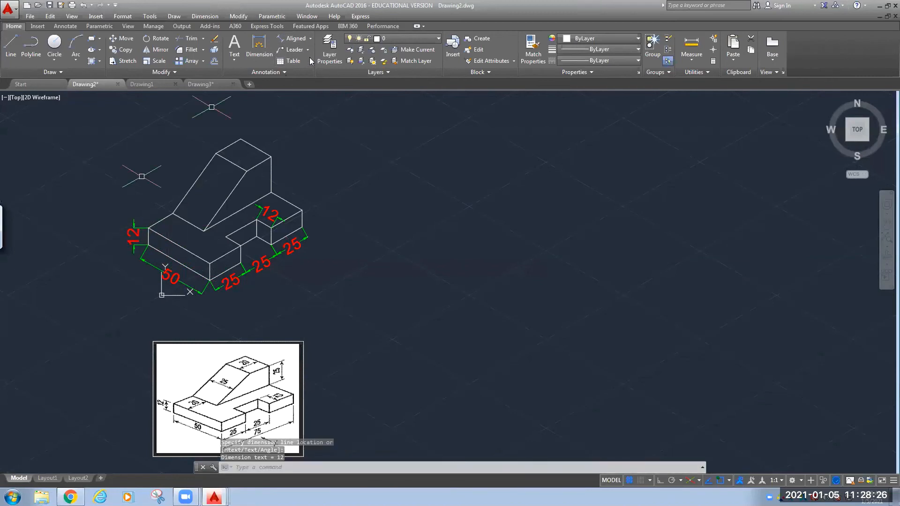
{"action": "left_click", "coordinate": [292, 39]}
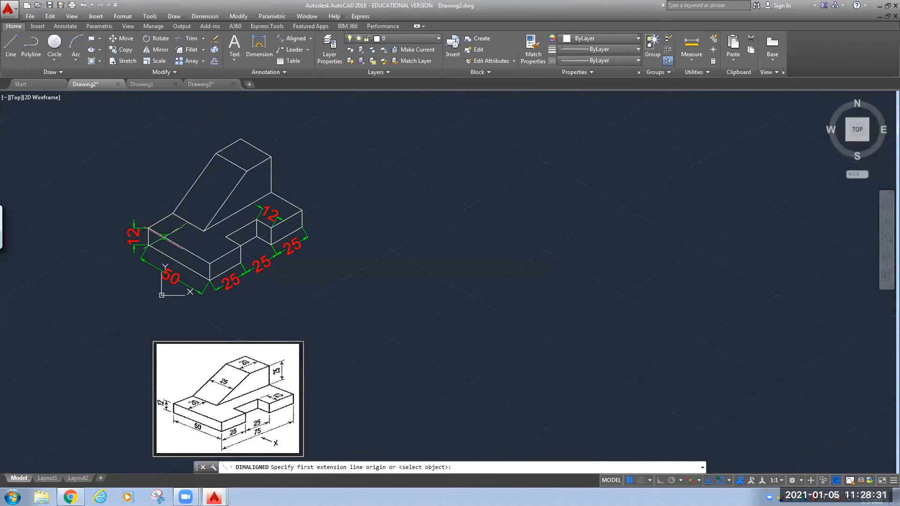
{"action": "left_click", "coordinate": [166, 238]}
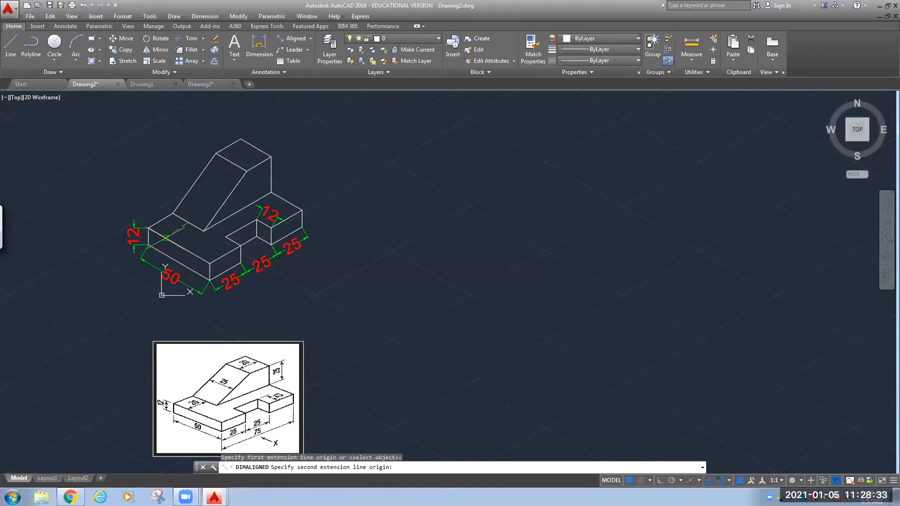
{"action": "key", "text": "Escape"}
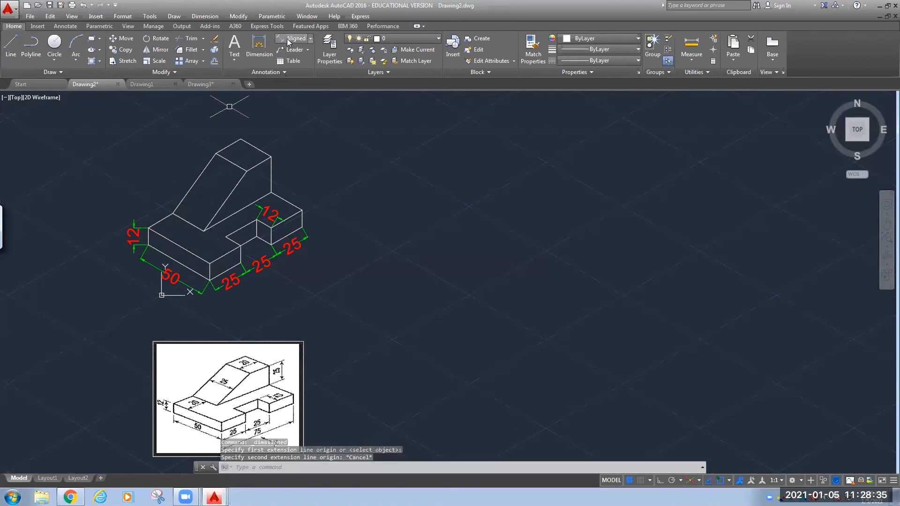
{"action": "left_click", "coordinate": [289, 40]}
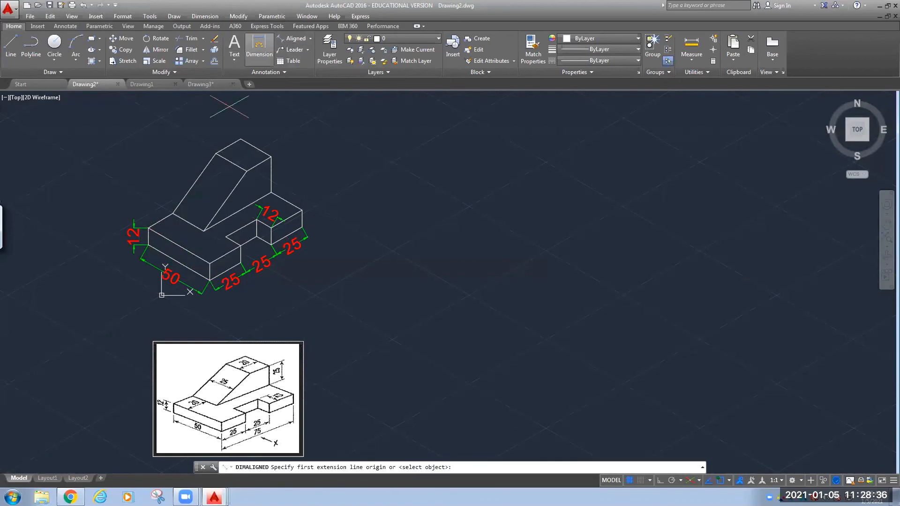
Dimension the top-left edge as 20 and the sloped block's edge as 25.
{"action": "left_click", "coordinate": [173, 213]}
{"action": "left_click", "coordinate": [149, 229]}
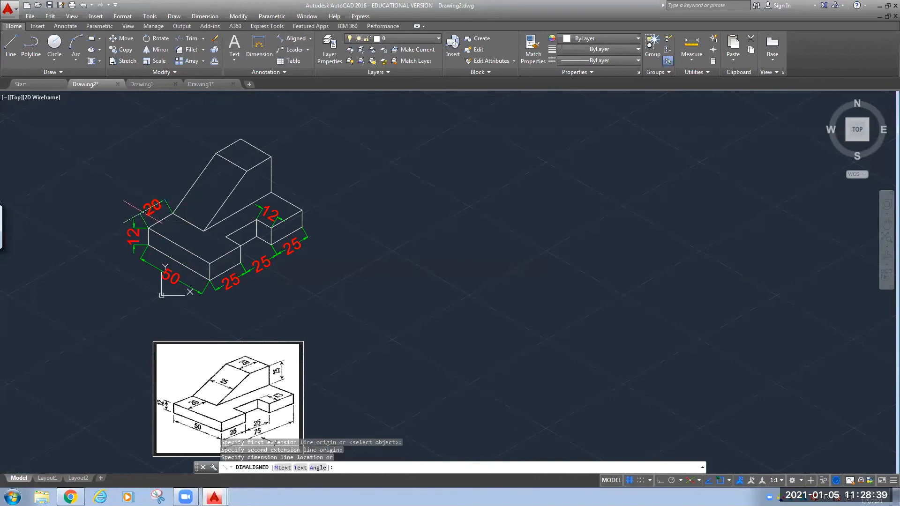
{"action": "left_click", "coordinate": [143, 215]}
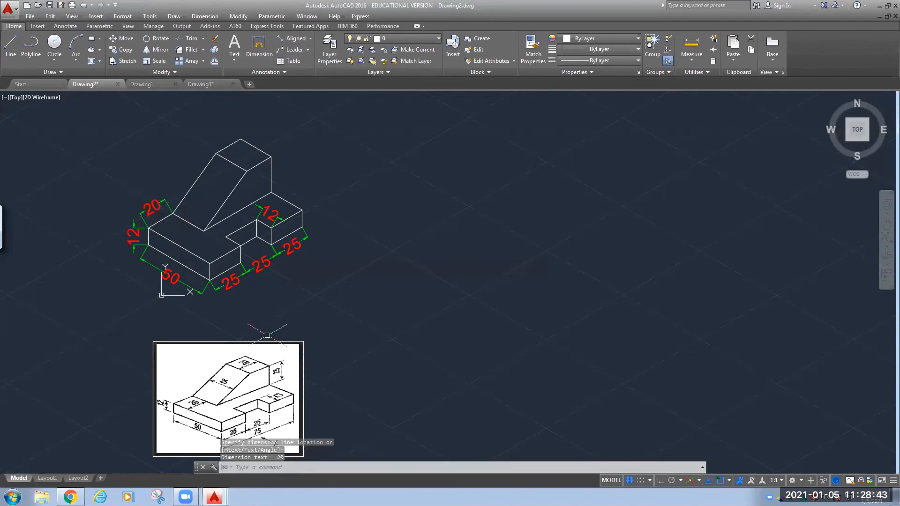
{"action": "left_click", "coordinate": [292, 38]}
{"action": "left_click", "coordinate": [216, 154]}
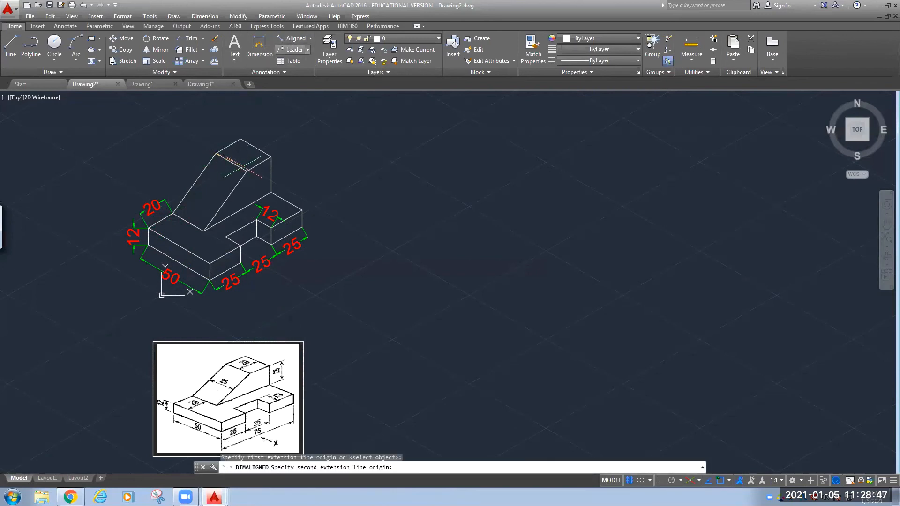
{"action": "left_click", "coordinate": [247, 171]}
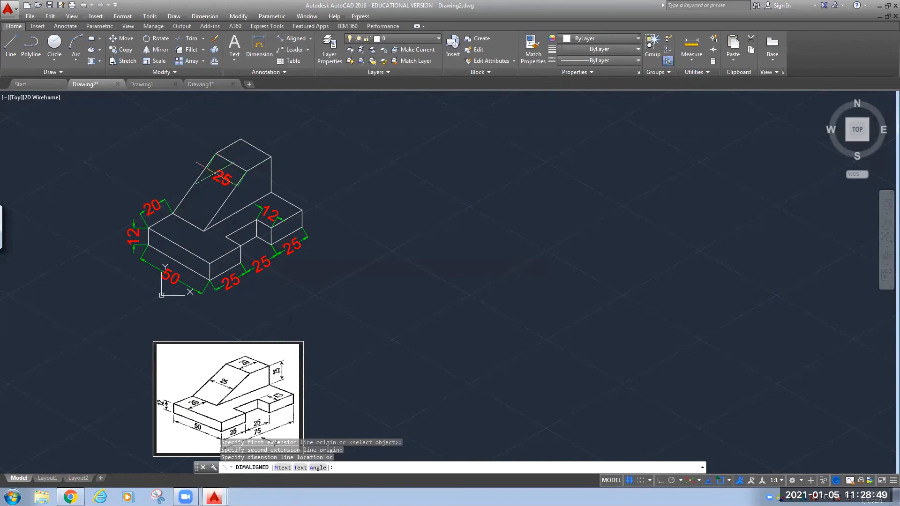
{"action": "left_click", "coordinate": [213, 170]}
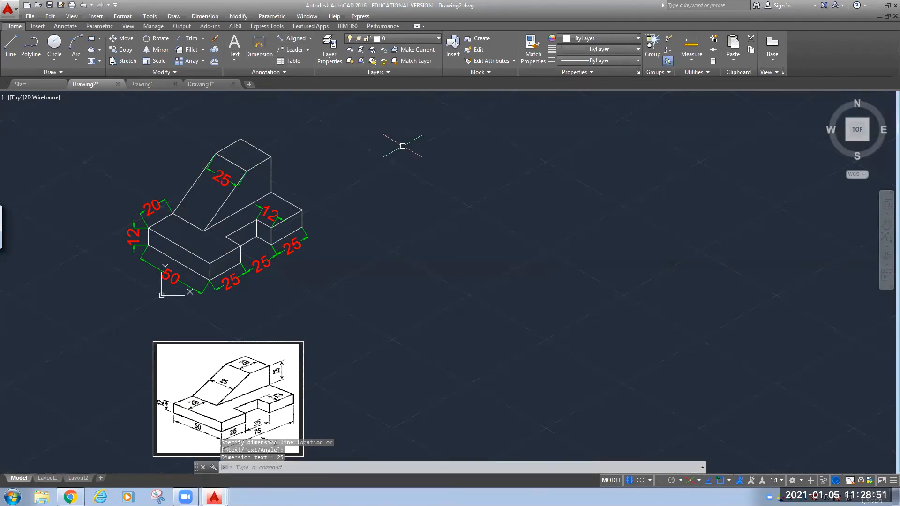
Dimension the raised block's top edge as 20 and its vertical right edge as 25.
{"action": "left_click", "coordinate": [291, 39]}
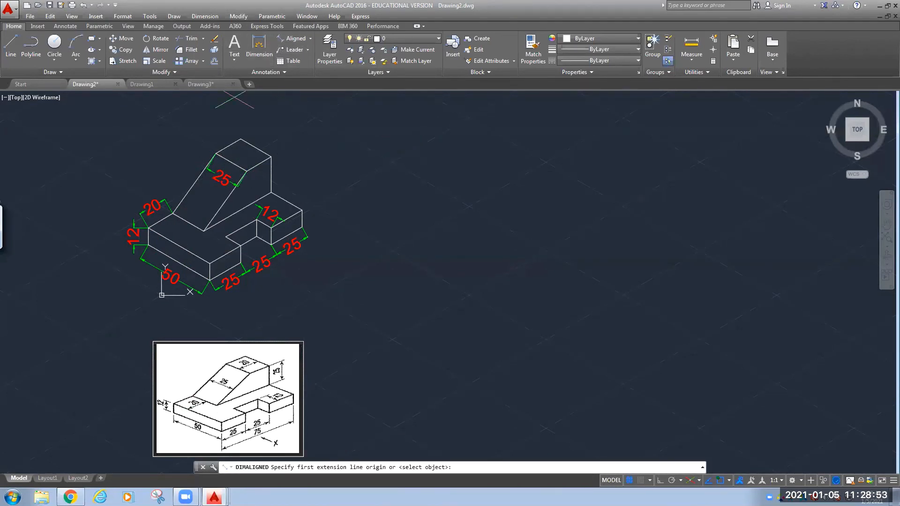
{"action": "left_click", "coordinate": [240, 139]}
{"action": "left_click", "coordinate": [215, 153]}
{"action": "left_click", "coordinate": [223, 134]}
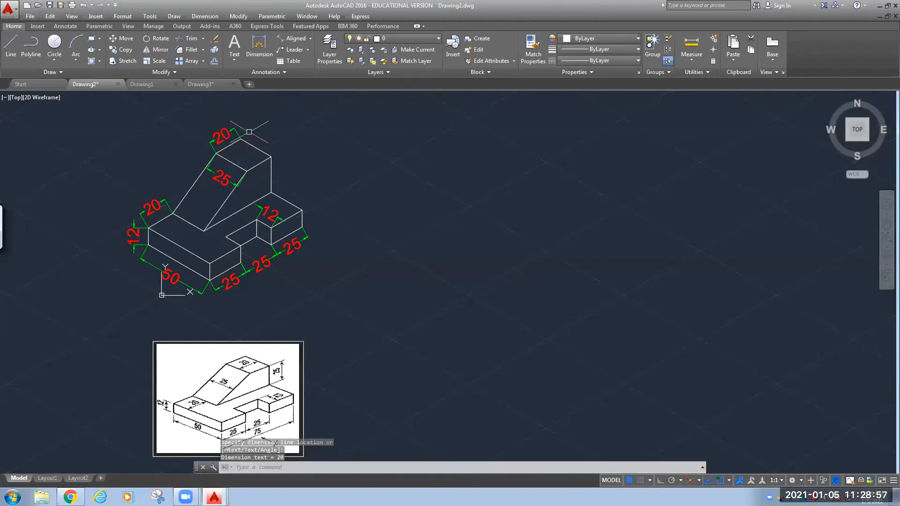
{"action": "left_click", "coordinate": [283, 41]}
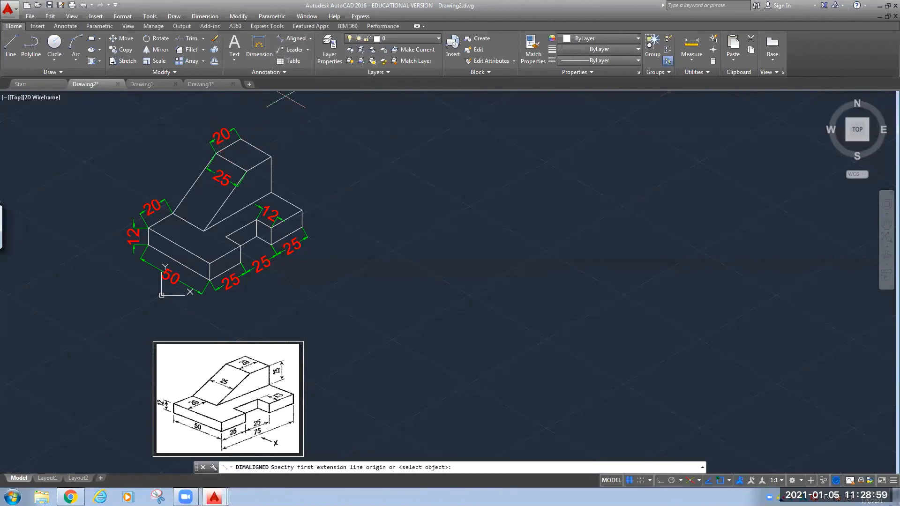
{"action": "left_click", "coordinate": [271, 156]}
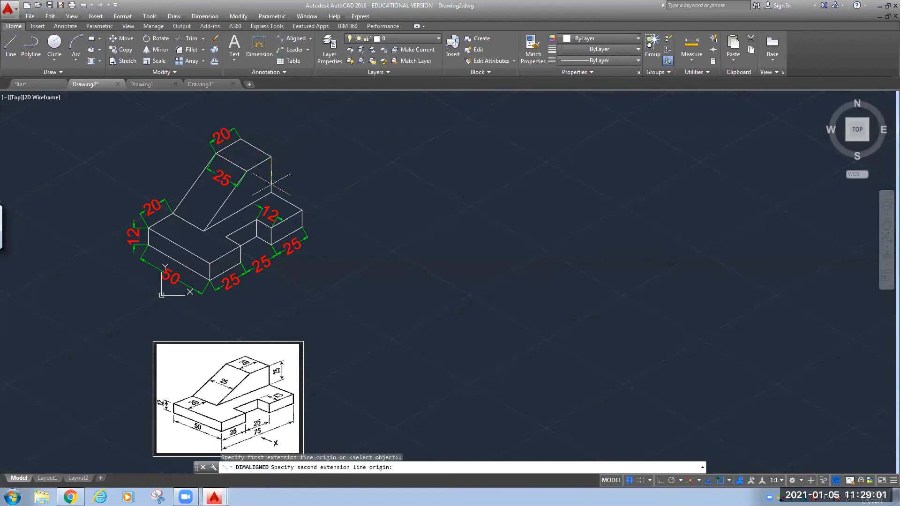
{"action": "left_click", "coordinate": [270, 187]}
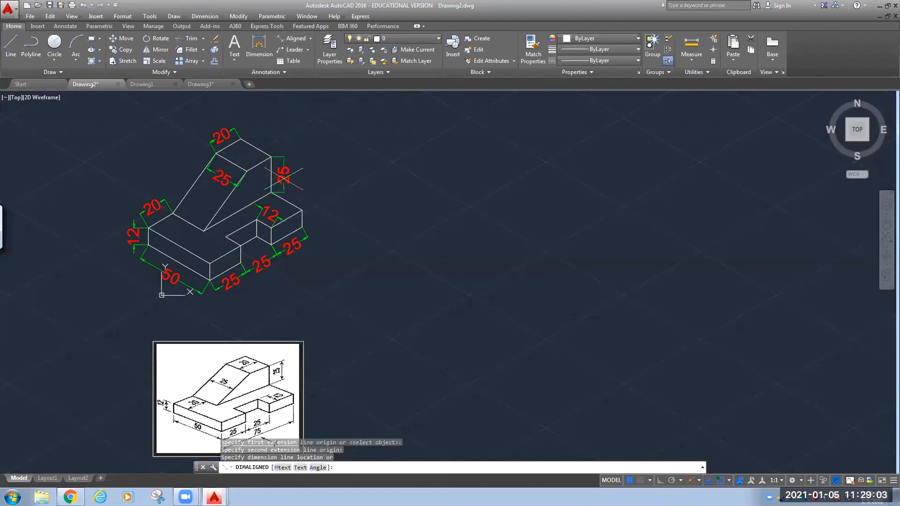
{"action": "left_click", "coordinate": [287, 178]}
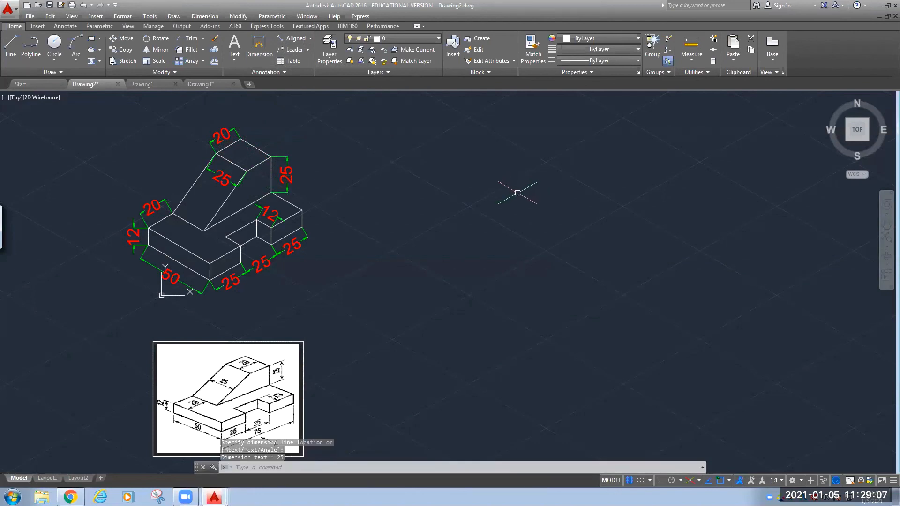
{"action": "middle_click_drag", "start_coordinate": [358, 295], "coordinate": [363, 273]}
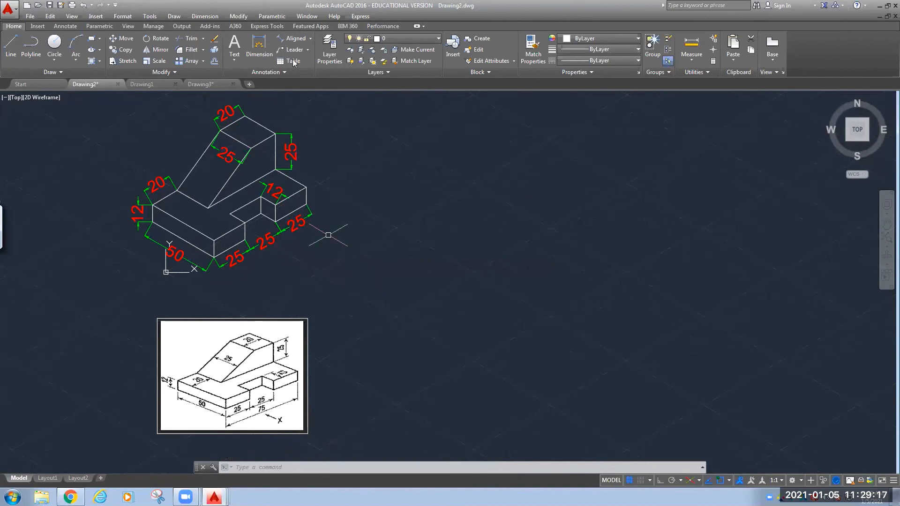
Write the 'ISOMETRIC VIEW' multiline text label at height 8 below the drawing.
{"action": "left_click", "coordinate": [234, 46]}
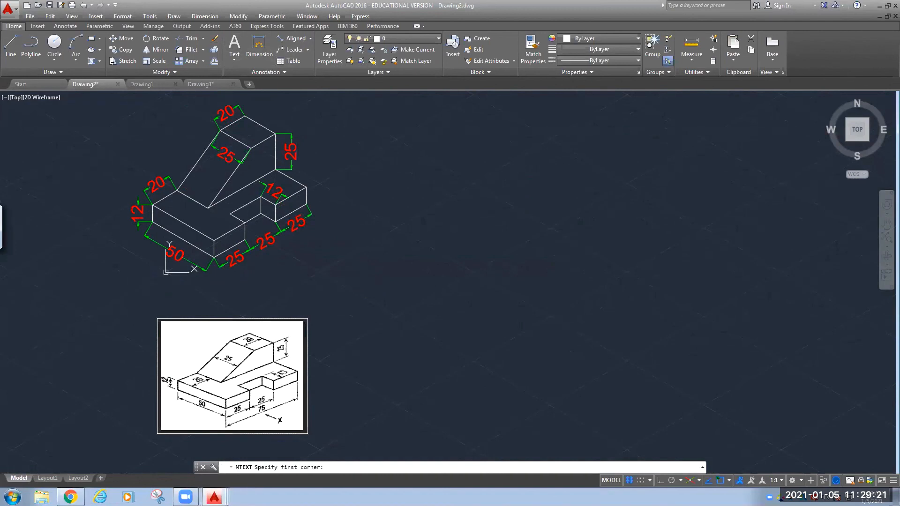
{"action": "left_click", "coordinate": [161, 284]}
{"action": "left_click", "coordinate": [346, 306]}
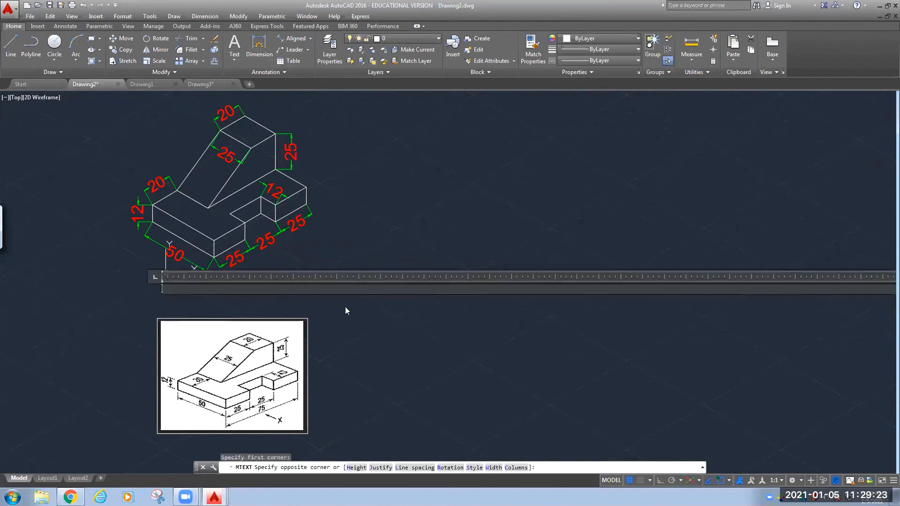
{"action": "left_click", "coordinate": [112, 49]}
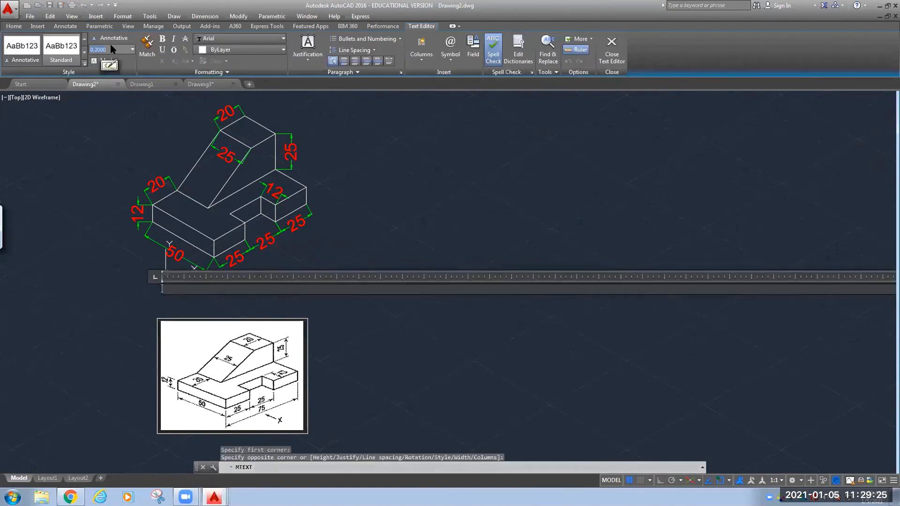
{"action": "key", "text": "Return"}
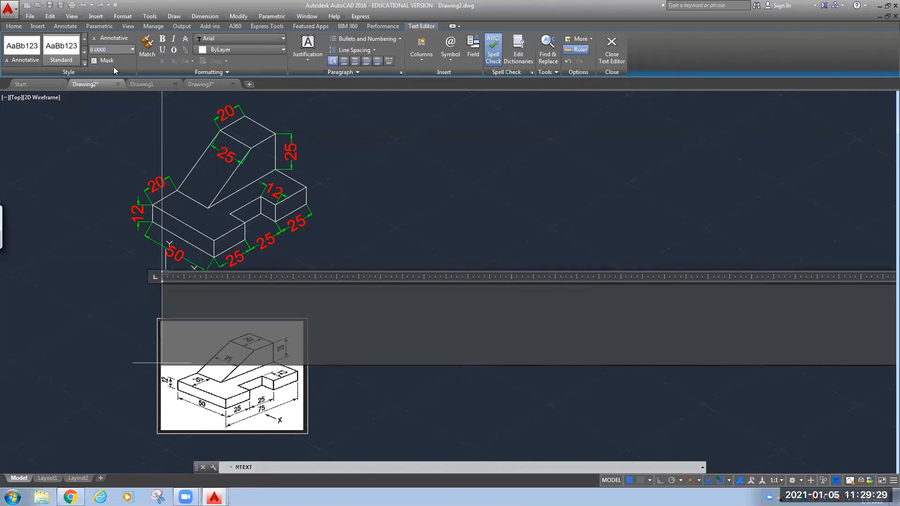
{"action": "type", "text": "8"}
{"action": "key", "text": "Return"}
{"action": "type", "text": "ISOMETR"}
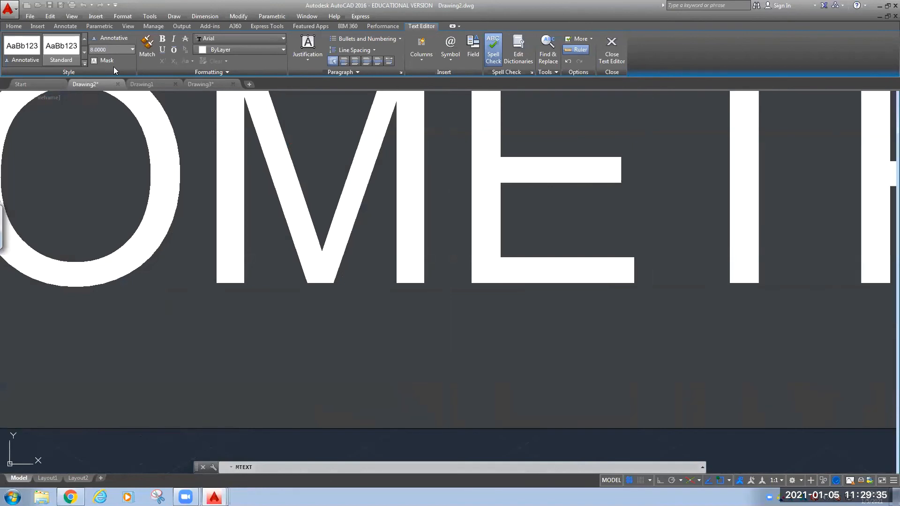
{"action": "left_click", "coordinate": [135, 448]}
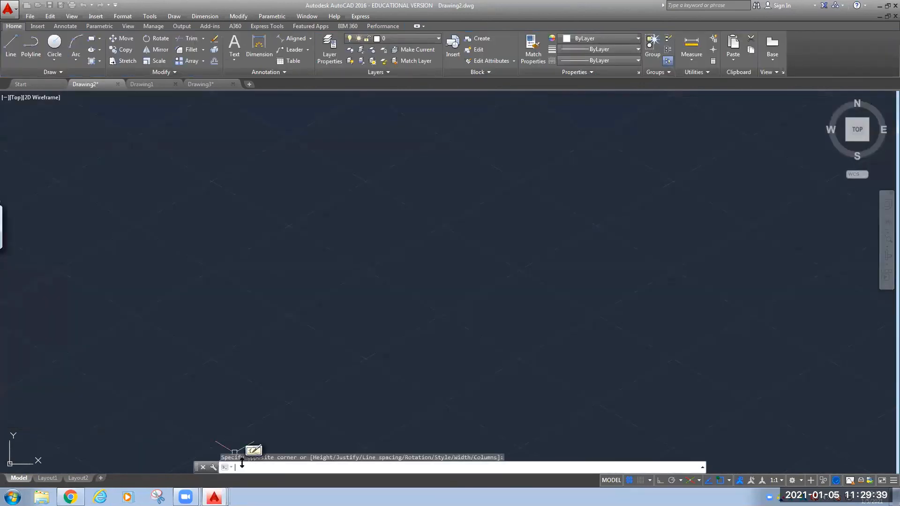
Zoom All, then pan and zoom out to frame the drawing, label and reference image.
{"action": "type", "text": "z"}
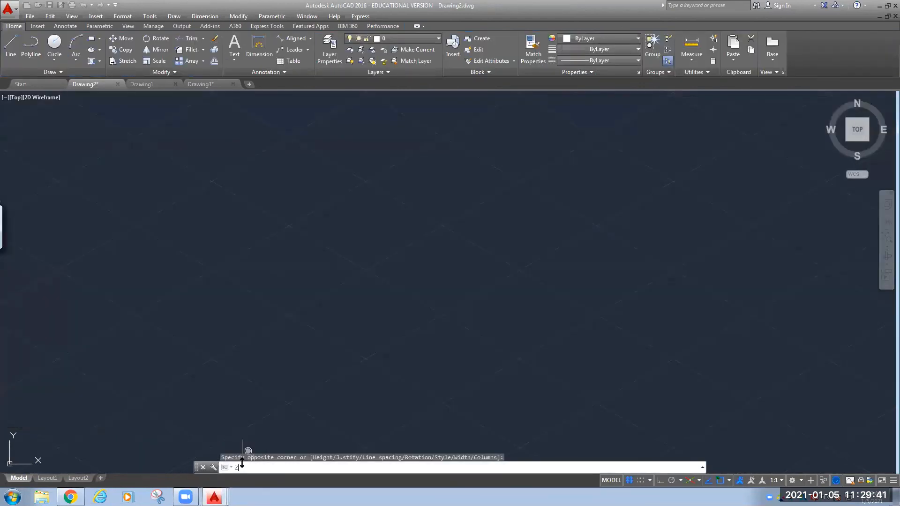
{"action": "key", "text": "Return"}
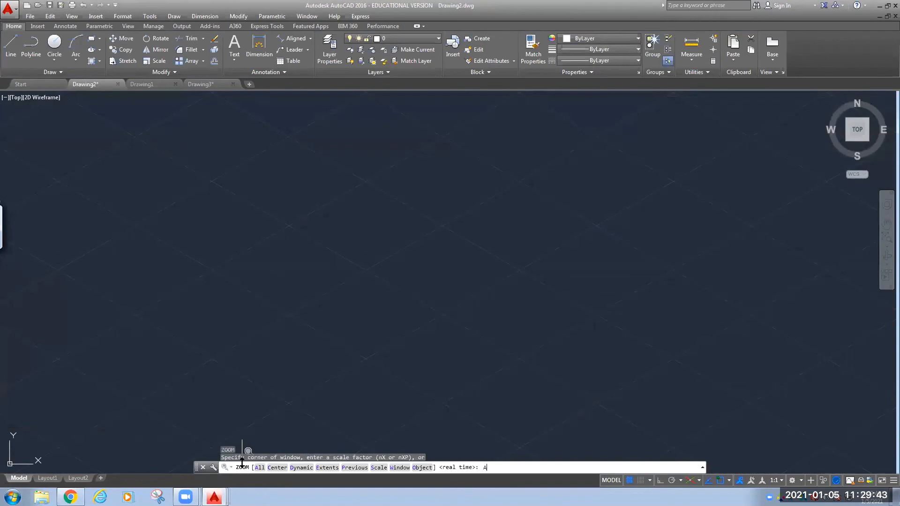
{"action": "type", "text": "A"}
{"action": "key", "text": "Return"}
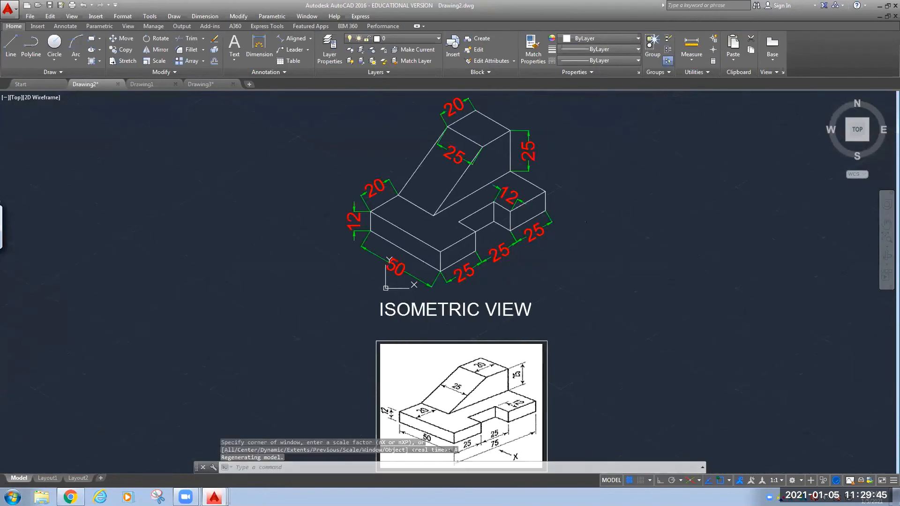
{"action": "mouse_move", "coordinate": [613, 378]}
{"action": "middle_mouse_down"}
{"action": "mouse_move", "coordinate": [423, 357]}
{"action": "mouse_move", "coordinate": [374, 321]}
{"action": "middle_mouse_up"}
{"action": "scroll", "coordinate": [452, 359], "scroll_direction": "down", "scroll_amount": 3}
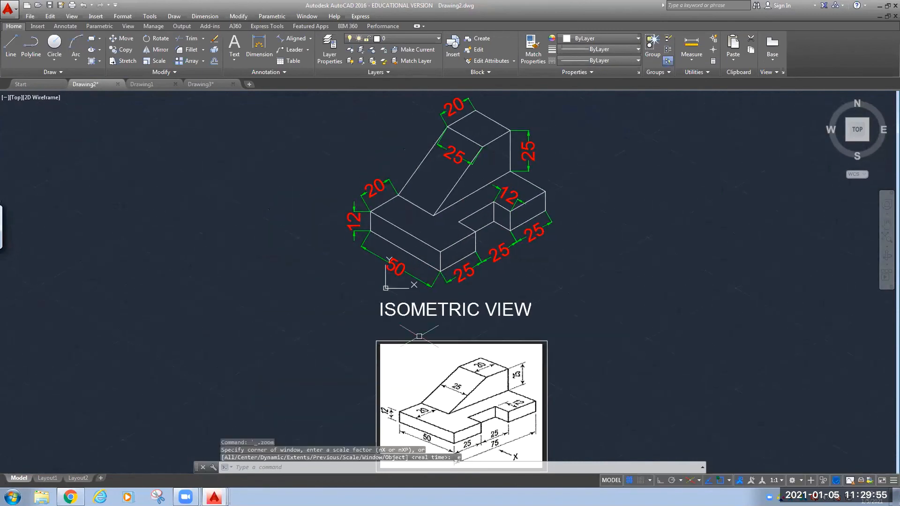
{"action": "mouse_move", "coordinate": [572, 331]}
{"action": "left_mouse_down"}
{"action": "mouse_move", "coordinate": [396, 314]}
{"action": "mouse_move", "coordinate": [371, 324]}
{"action": "left_mouse_up"}
{"action": "key", "text": "Escape"}
{"action": "scroll", "coordinate": [371, 325], "scroll_direction": "down", "scroll_amount": 2}
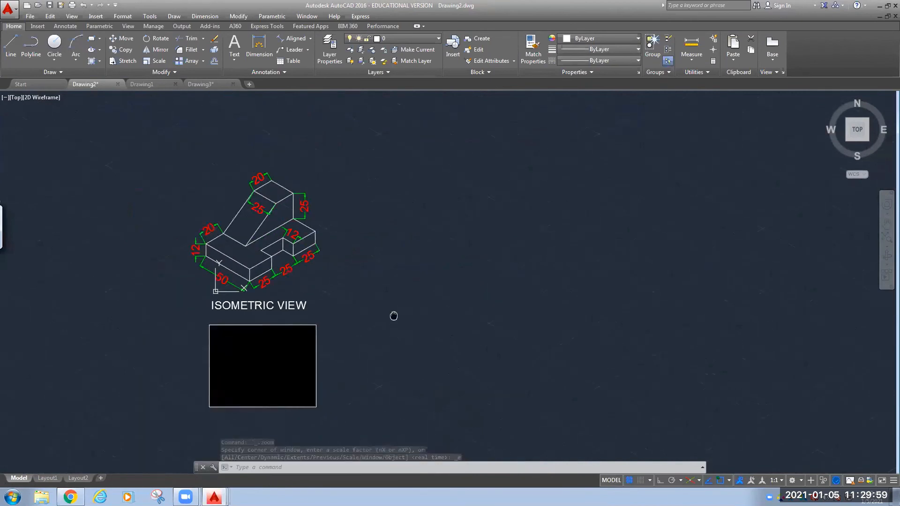
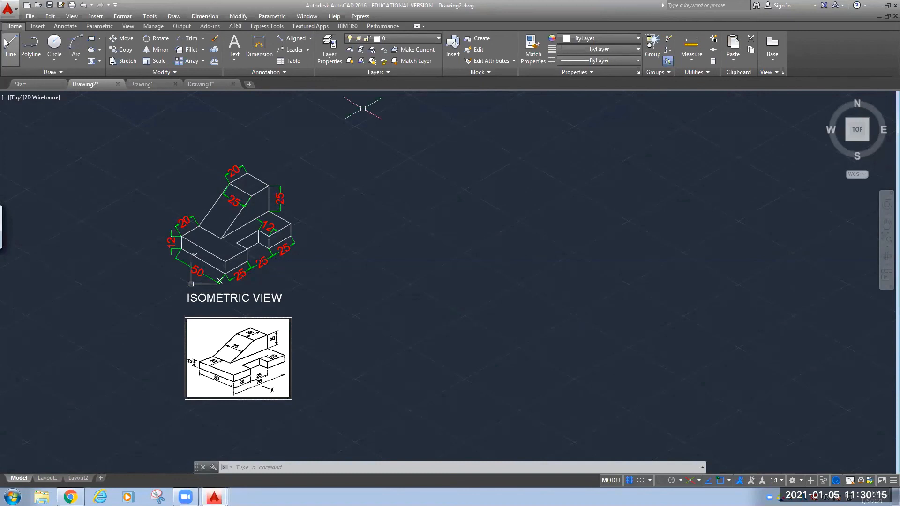
Use the ISODRAFT command to choose the Orthographic option, ending isometric drafting.
{"action": "left_click", "coordinate": [247, 466]}
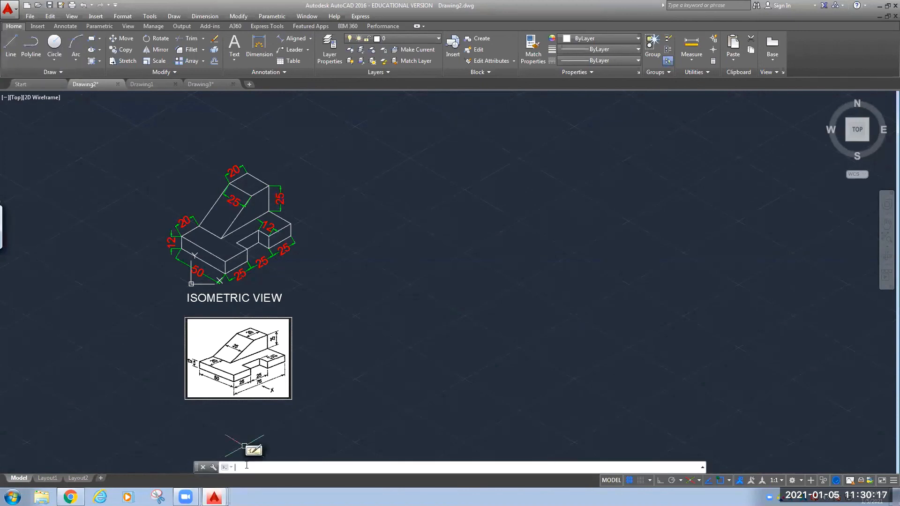
{"action": "type", "text": "ISO"}
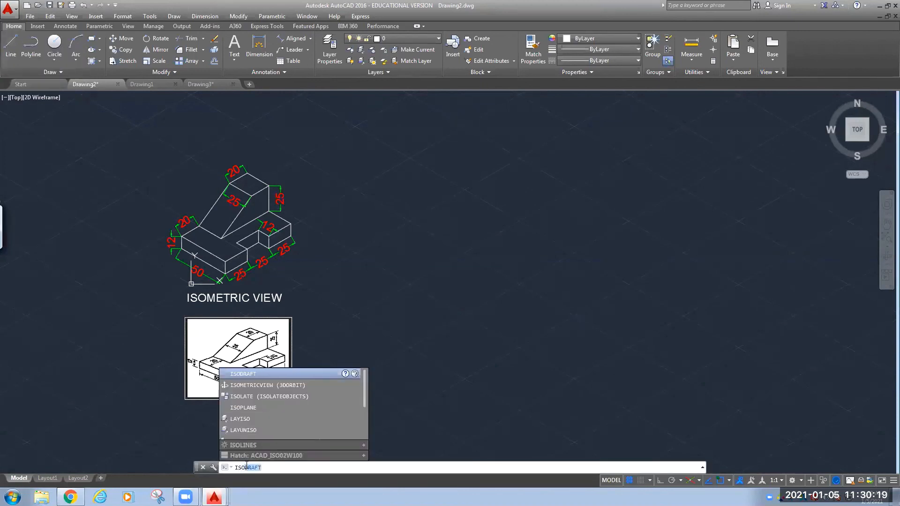
{"action": "key", "text": "Return"}
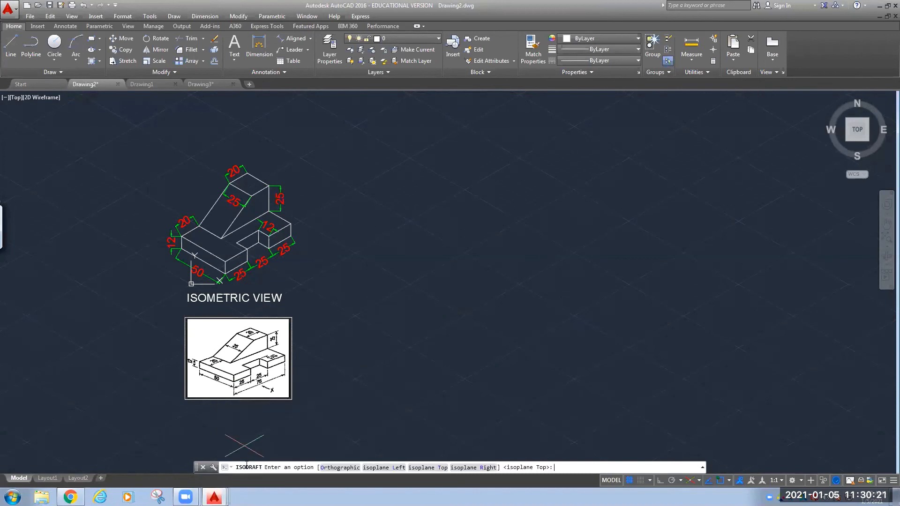
{"action": "left_click", "coordinate": [322, 466]}
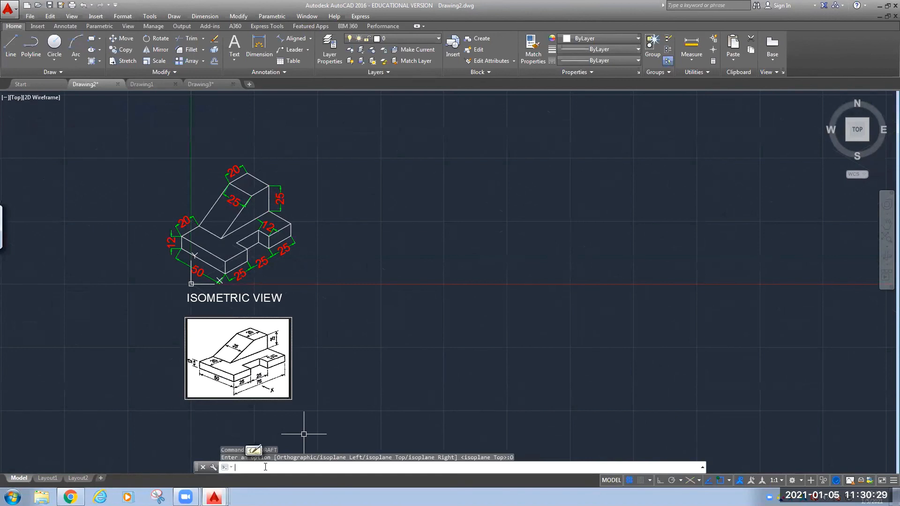
{"action": "left_click", "coordinate": [317, 396]}
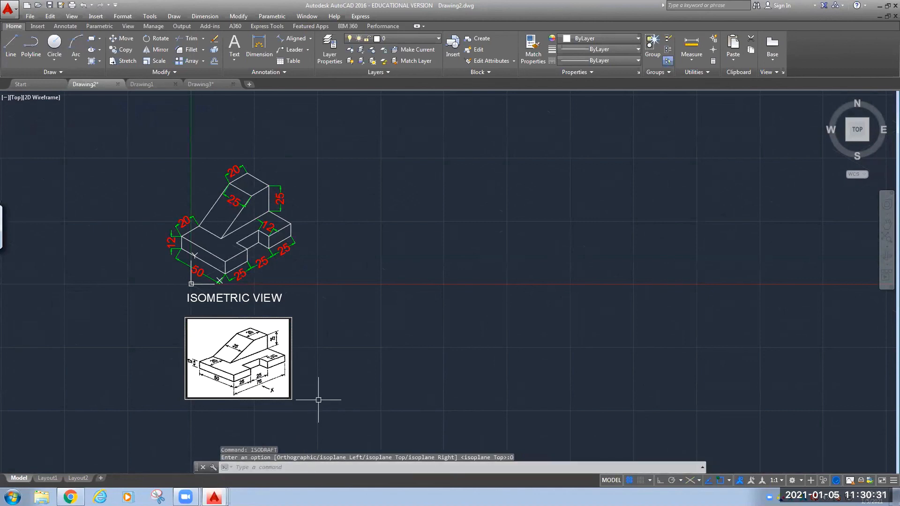
{"action": "left_click", "coordinate": [388, 301]}
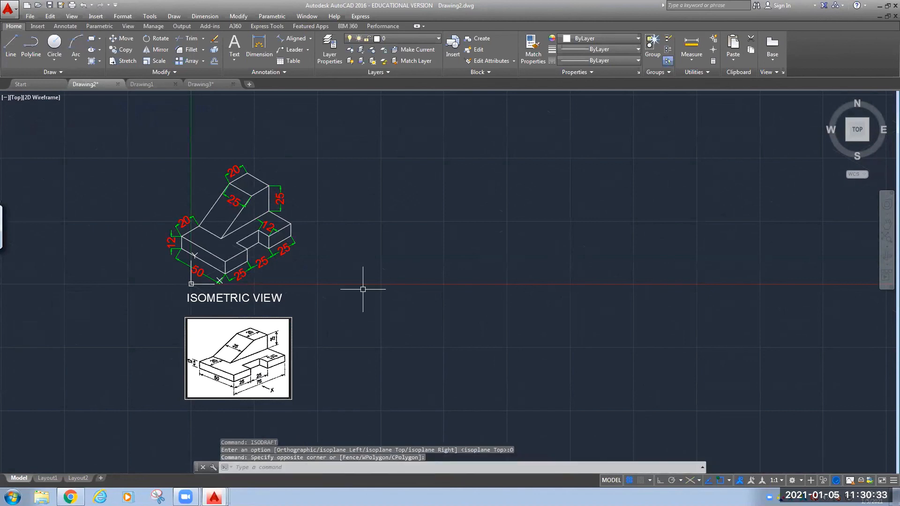